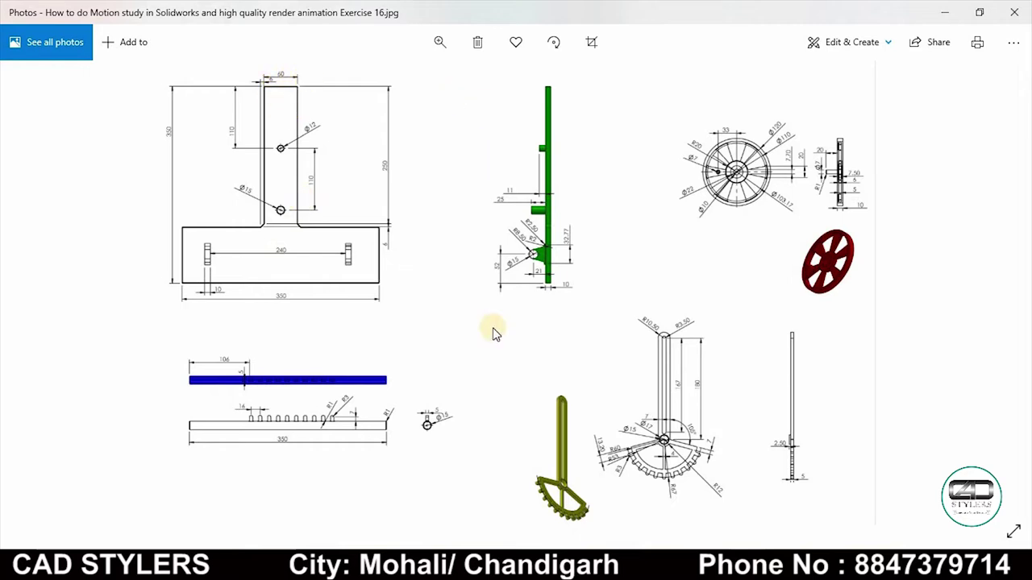
# Step: Return to the SOLIDWORKS part and bring up the Front Plane's context menu
pyautogui.click(758, 491)
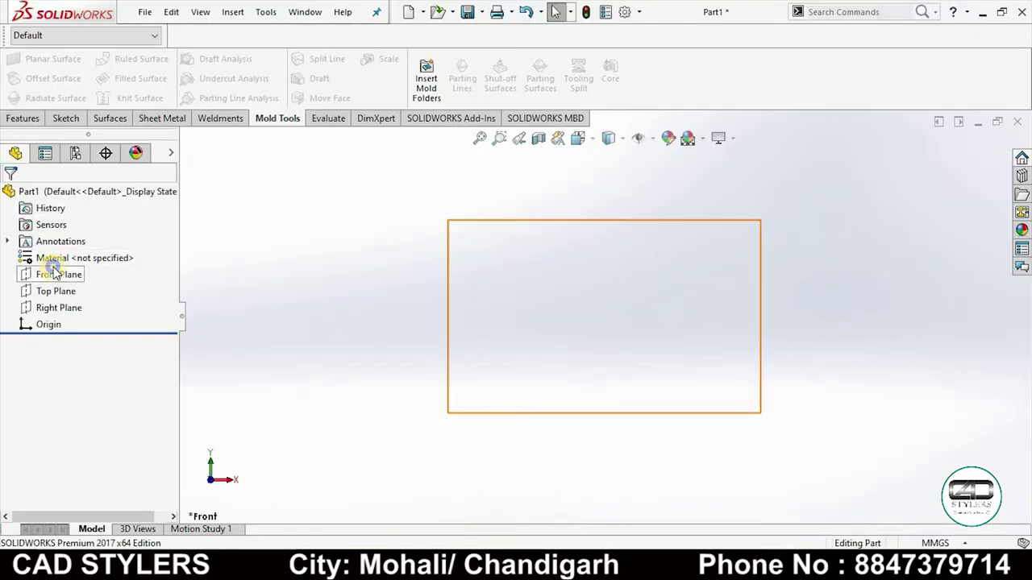
pyautogui.rightClick(46, 274)
# Step: Start a sketch on the Front Plane and draw a center rectangle at the origin
pyautogui.click(67, 248)
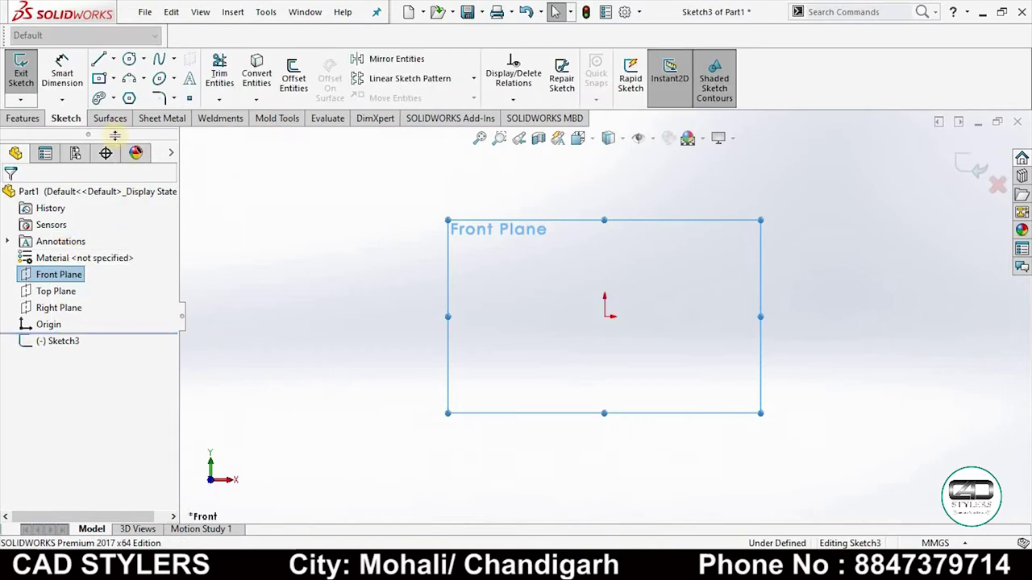
pyautogui.click(100, 78)
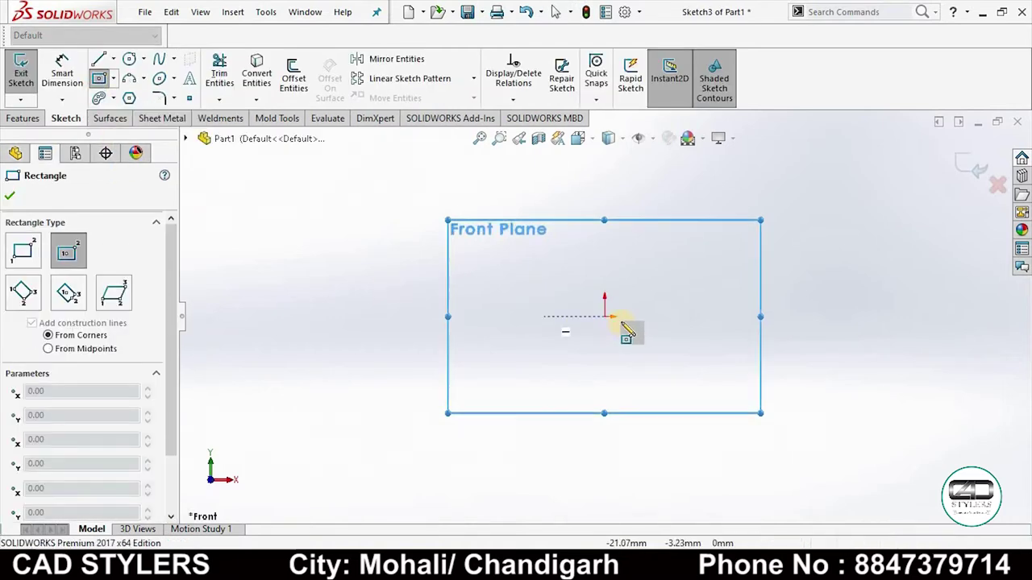
pyautogui.click(604, 316)
pyautogui.click(628, 264)
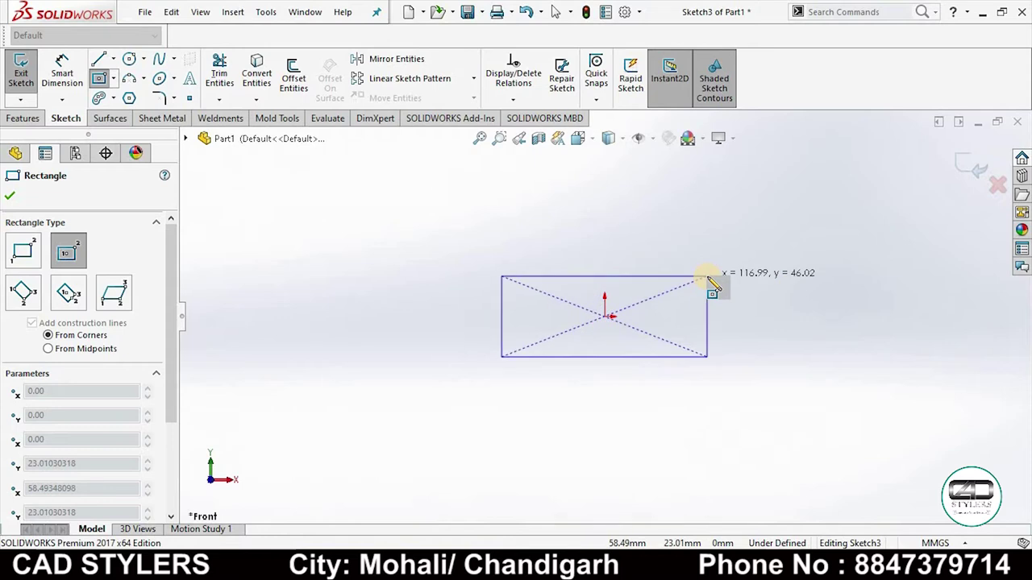
pyautogui.click(707, 276)
pyautogui.rightClick(709, 282)
pyautogui.click(772, 287)
# Step: Dimension the rectangle 350 wide and 100 tall
pyautogui.click(62, 73)
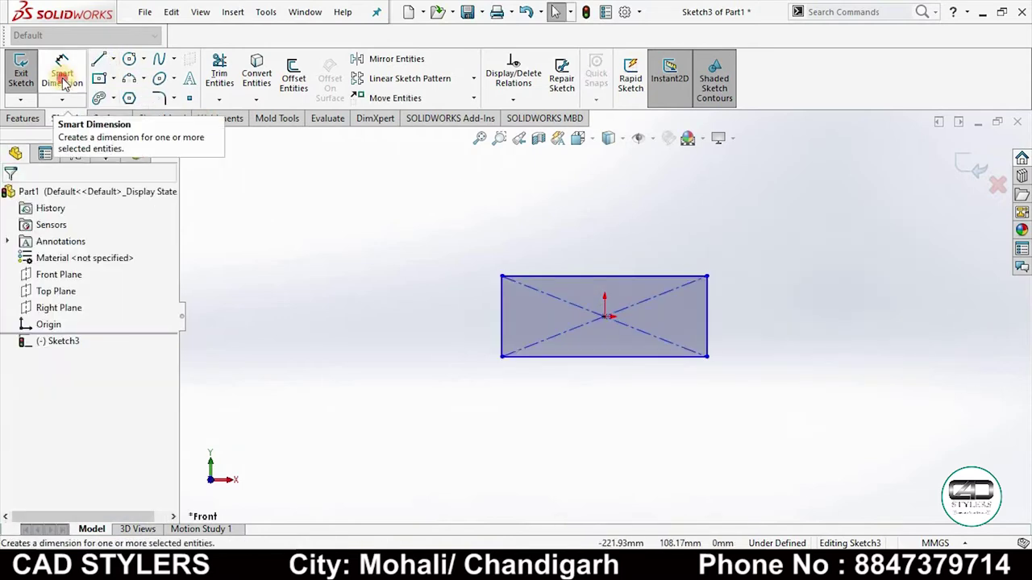
pyautogui.click(705, 326)
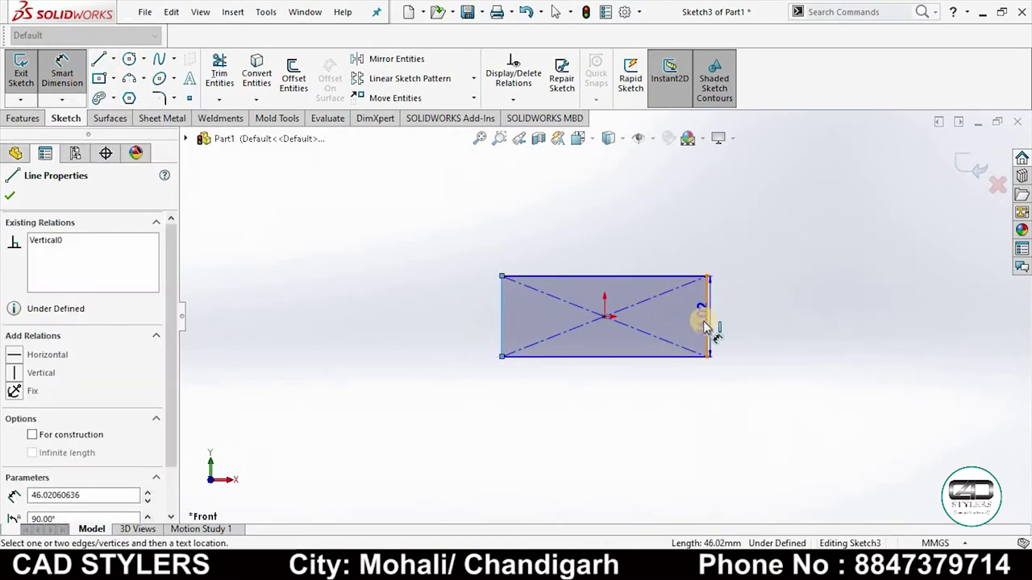
pyautogui.click(649, 392)
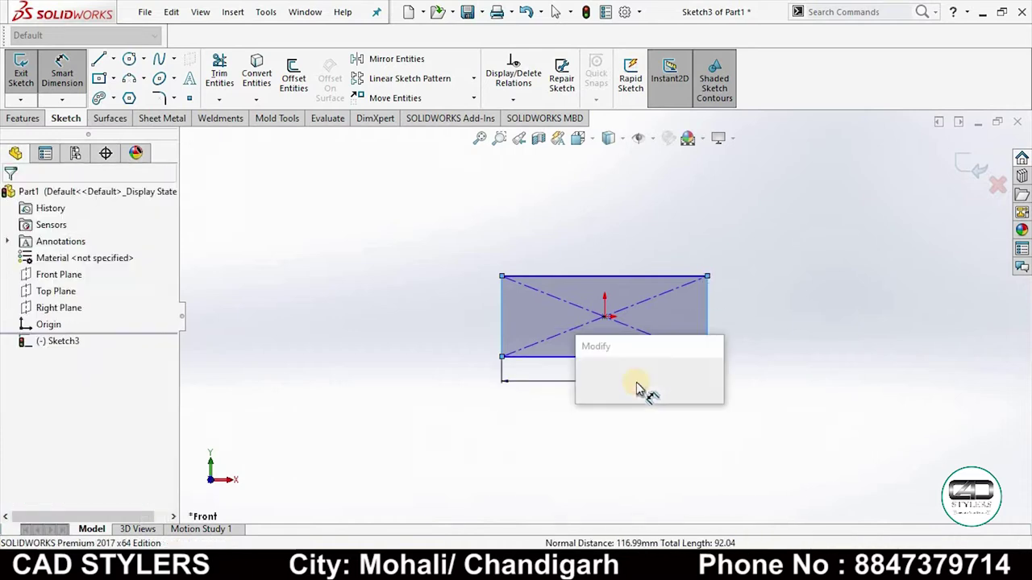
pyautogui.write('350')
pyautogui.press('Return')
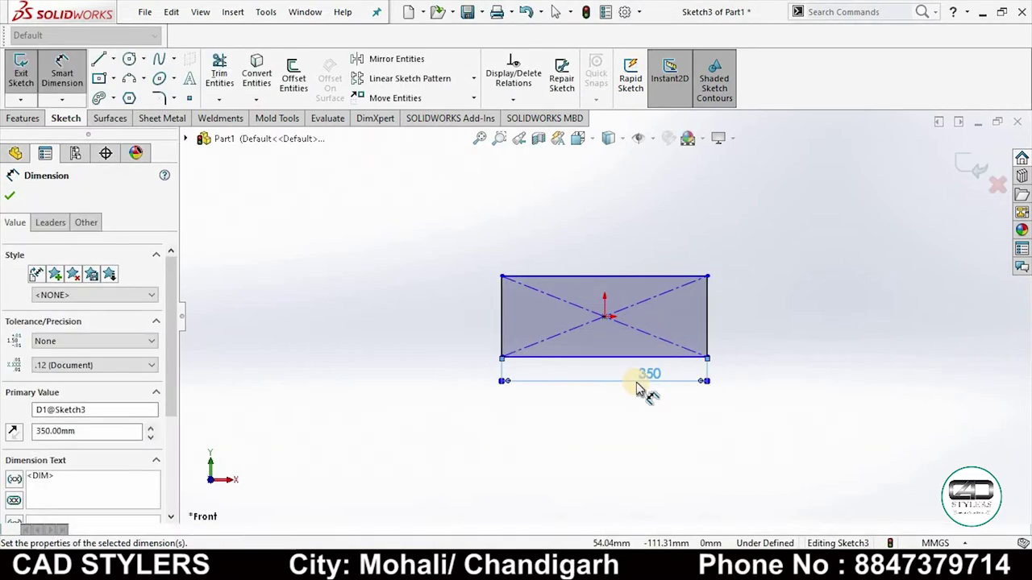
pyautogui.click(619, 359)
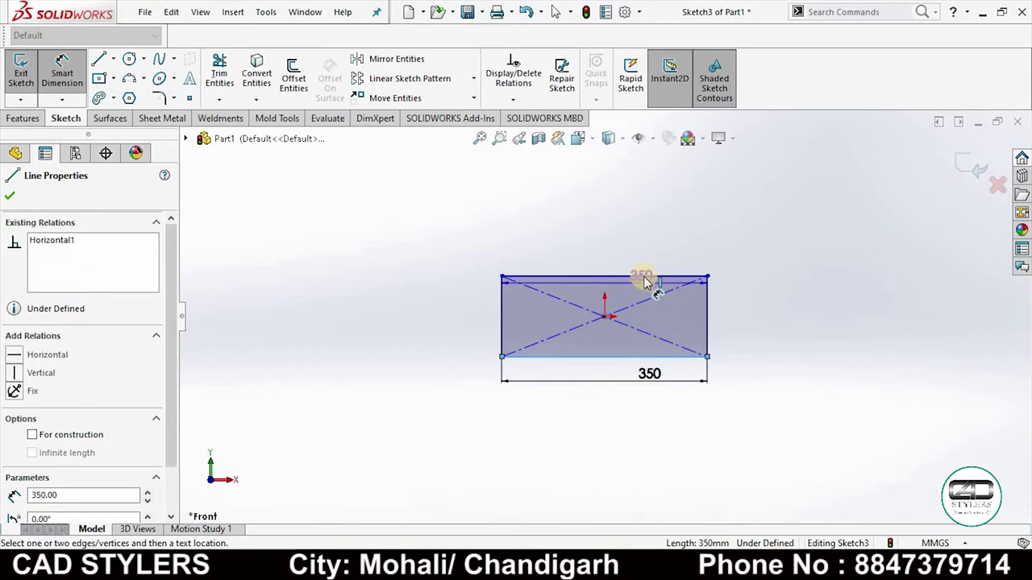
pyautogui.click(639, 277)
pyautogui.click(725, 357)
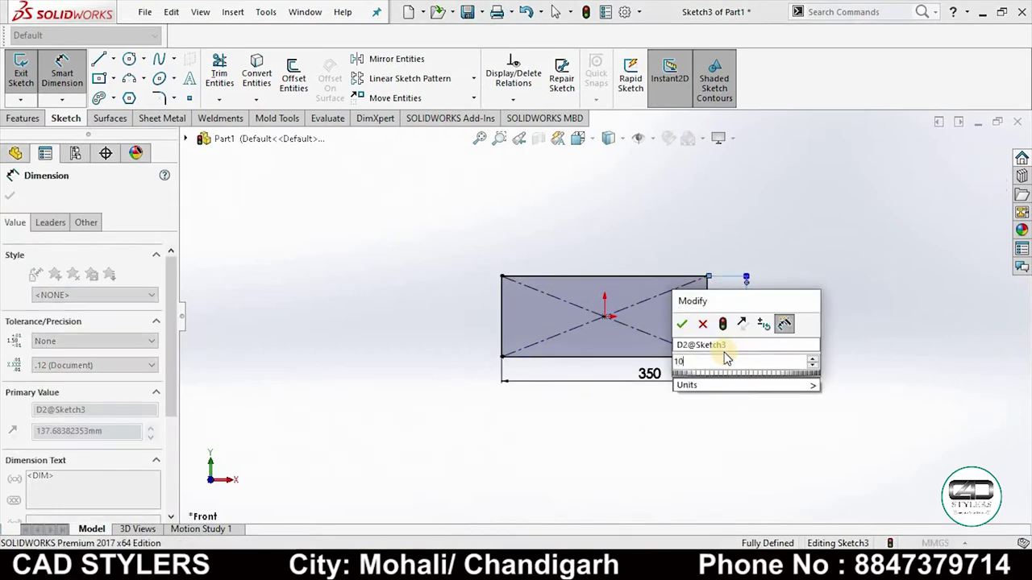
pyautogui.write('100')
pyautogui.press('Return')
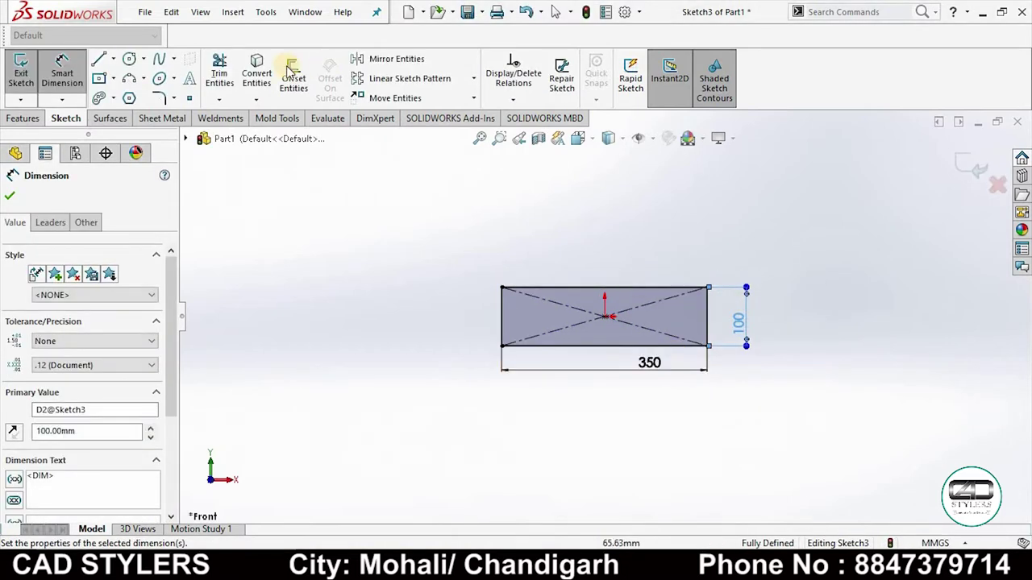
pyautogui.click(99, 78)
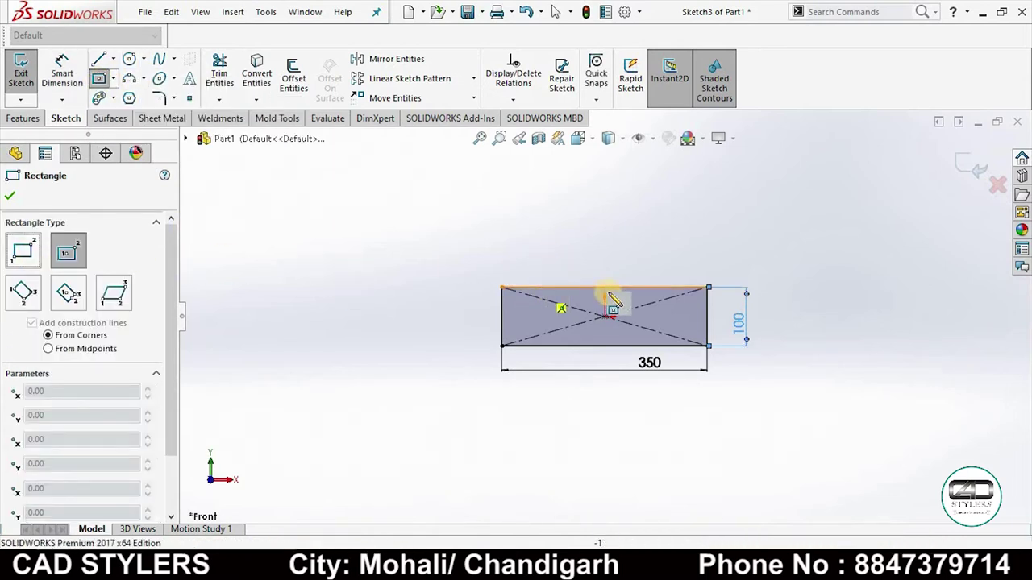
# Step: Draw a corner rectangle rising upright from the base's top edge
pyautogui.click(21, 253)
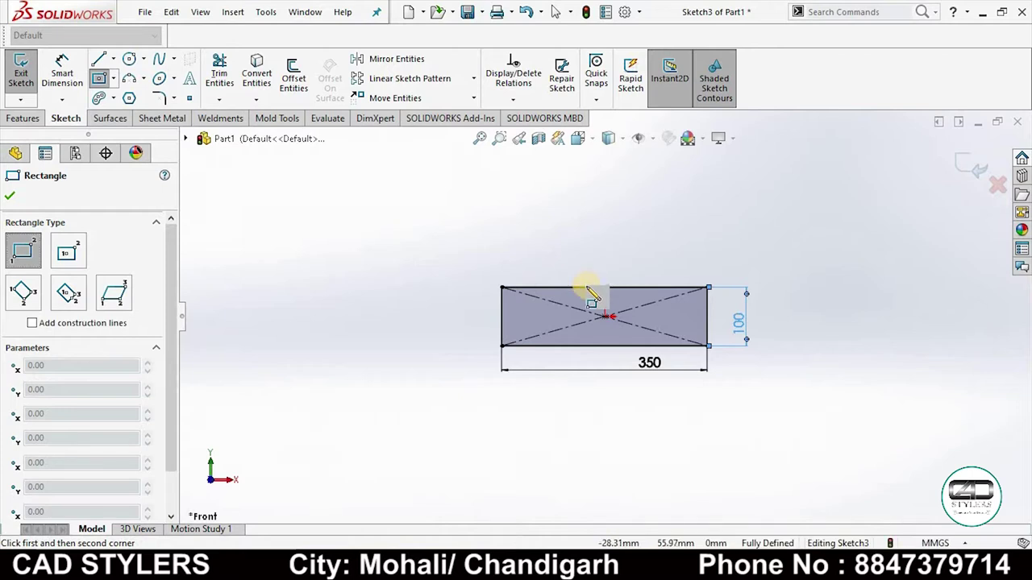
pyautogui.click(585, 287)
pyautogui.click(636, 162)
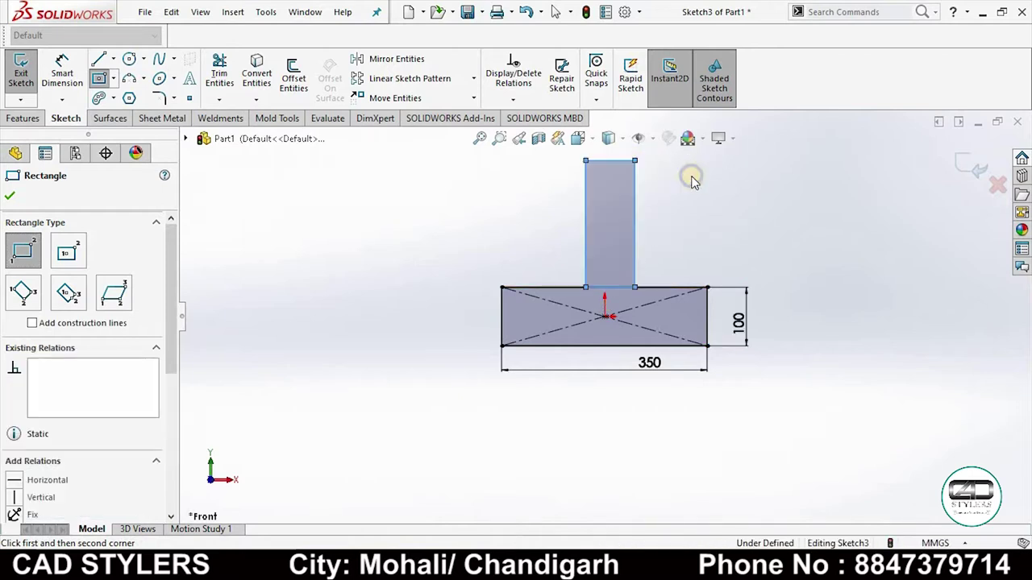
pyautogui.rightClick(633, 162)
pyautogui.click(657, 170)
# Step: Draw a vertical centerline down from the origin below the base
pyautogui.click(113, 58)
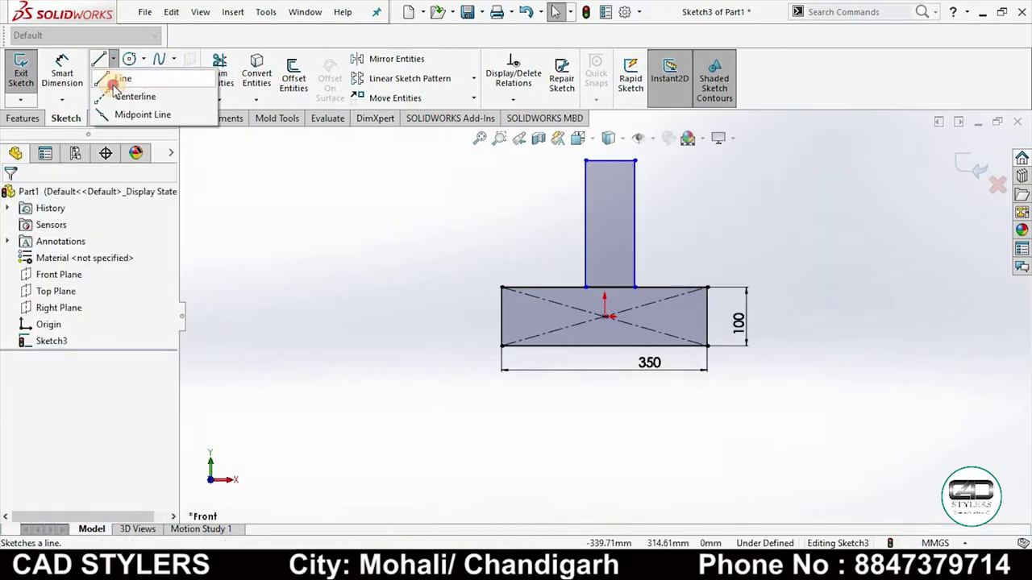
pyautogui.click(120, 78)
pyautogui.click(113, 58)
pyautogui.click(121, 97)
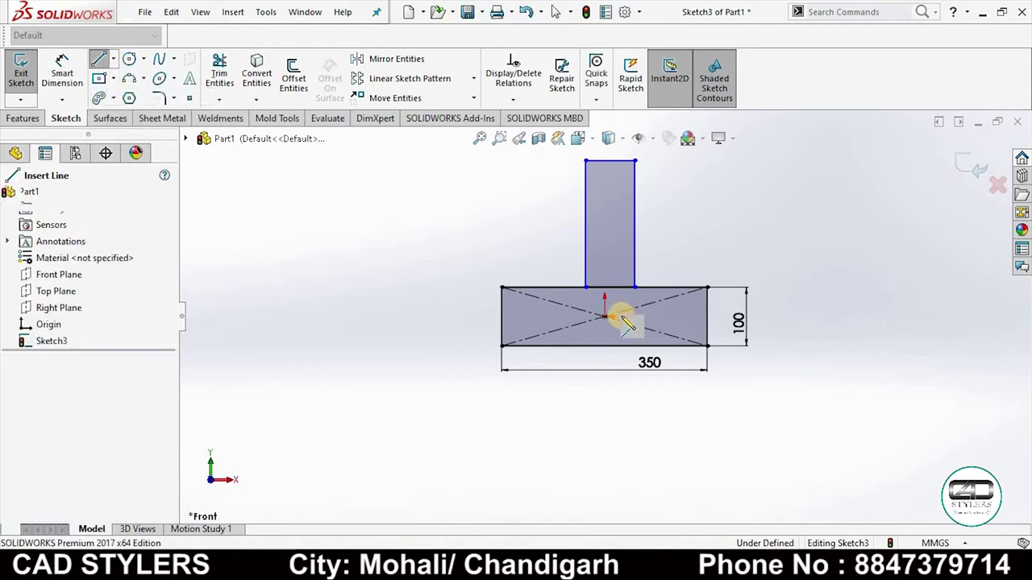
pyautogui.click(610, 366)
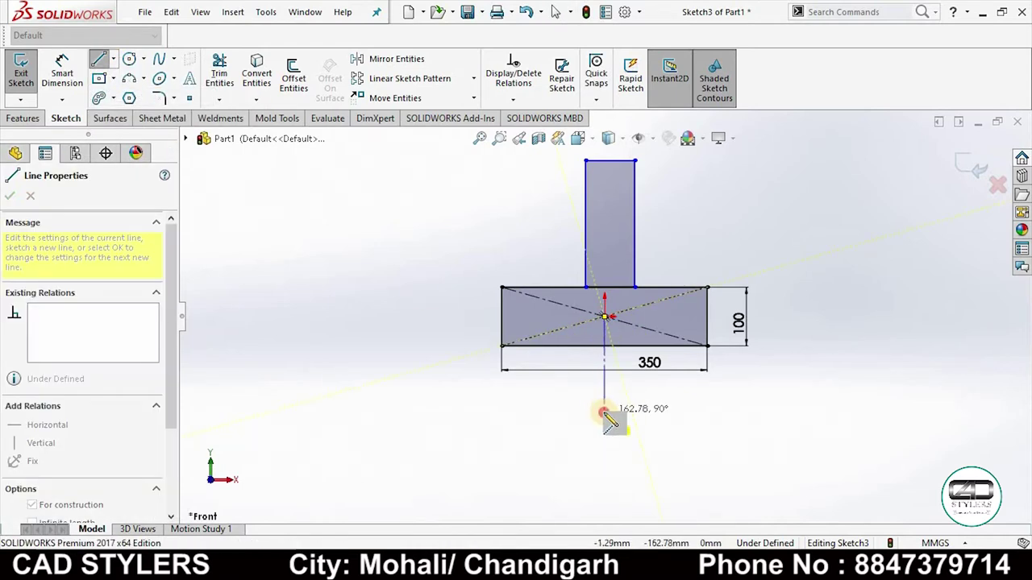
pyautogui.rightClick(612, 395)
pyautogui.click(659, 399)
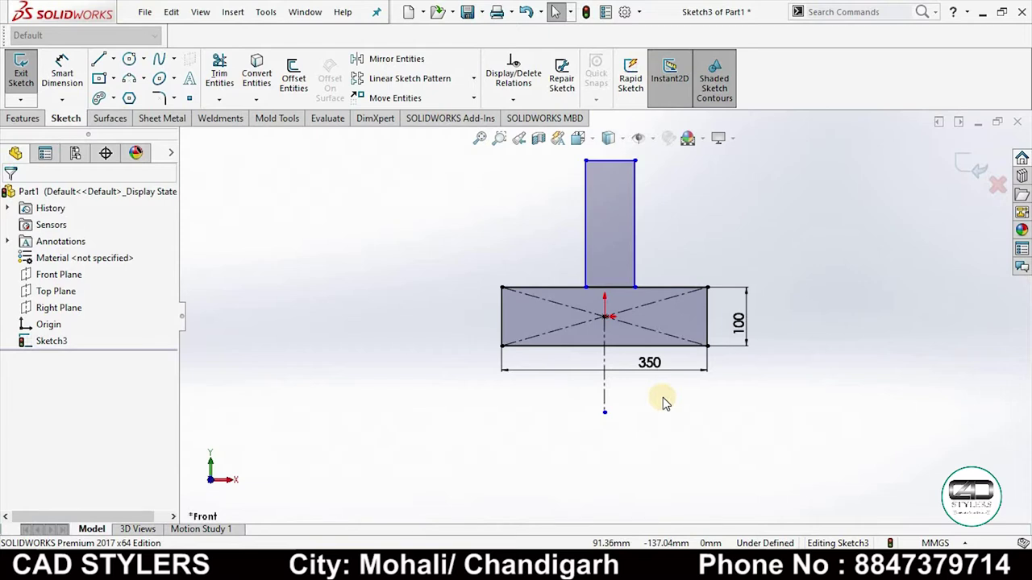
# Step: Make the upright's two sides symmetric about the centerline
pyautogui.click(586, 255)
pyautogui.keyDown('ctrl'); pyautogui.click(633, 258); pyautogui.keyUp('ctrl')
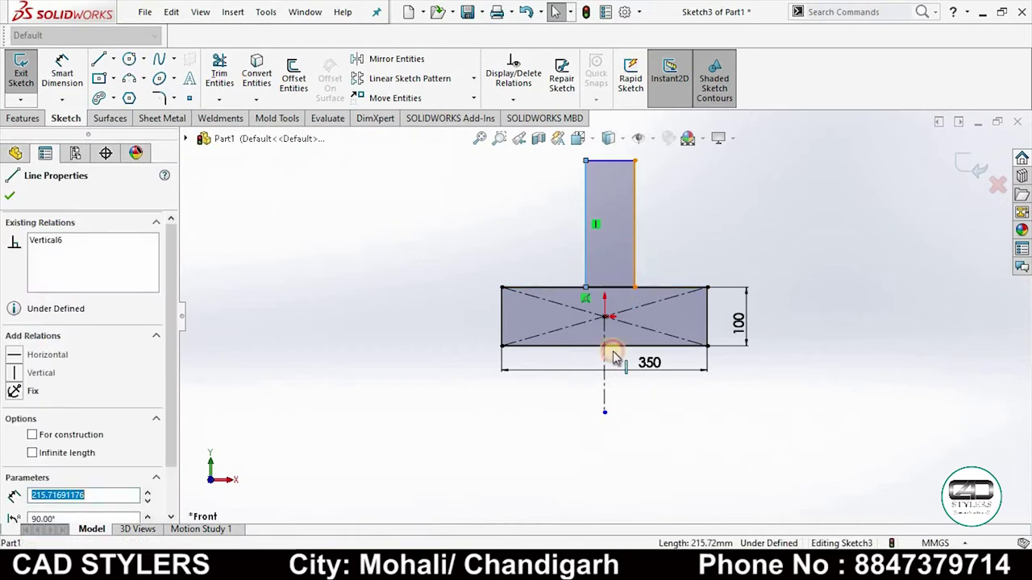
pyautogui.keyDown('ctrl'); pyautogui.click(606, 395); pyautogui.keyUp('ctrl')
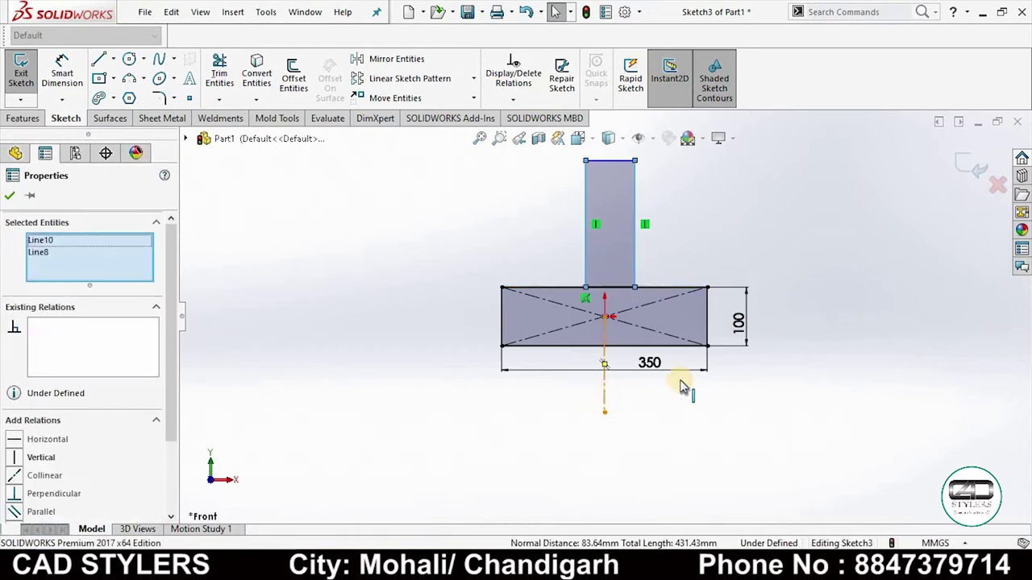
pyautogui.scroll(-3, 120, 427)
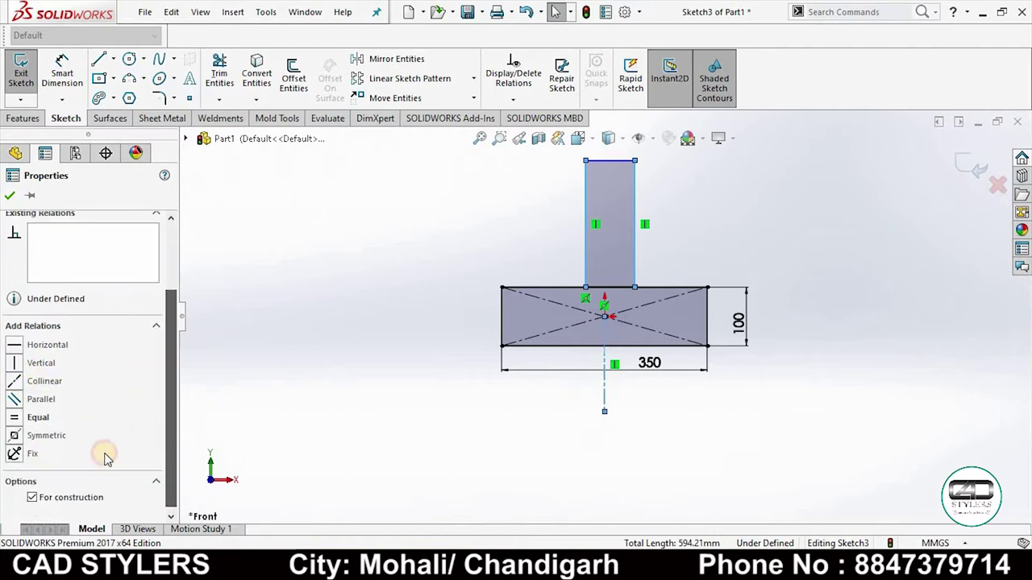
pyautogui.click(23, 431)
pyautogui.click(10, 196)
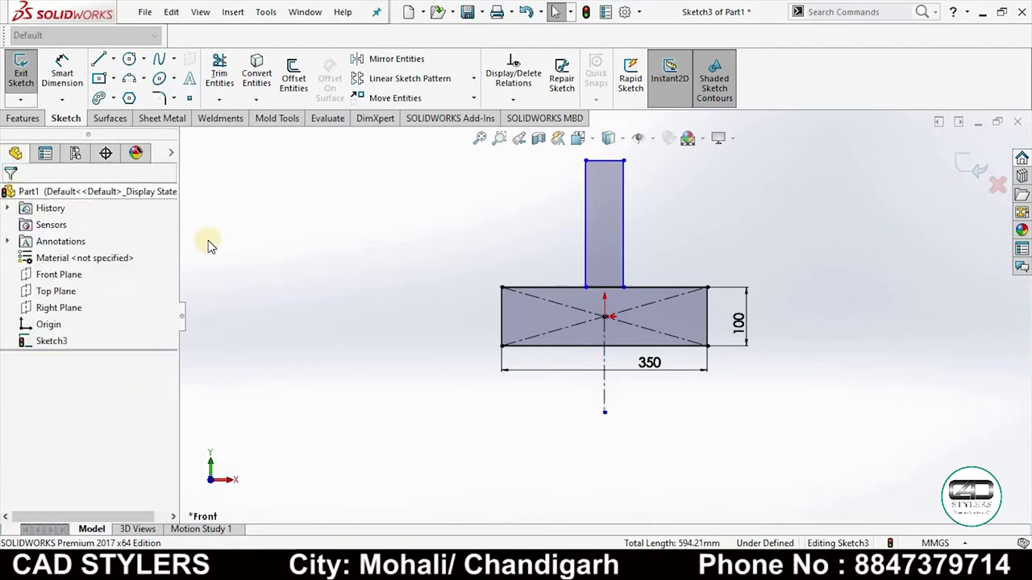
# Step: Dimension the upright's height to 250
pyautogui.click(62, 72)
pyautogui.click(600, 200)
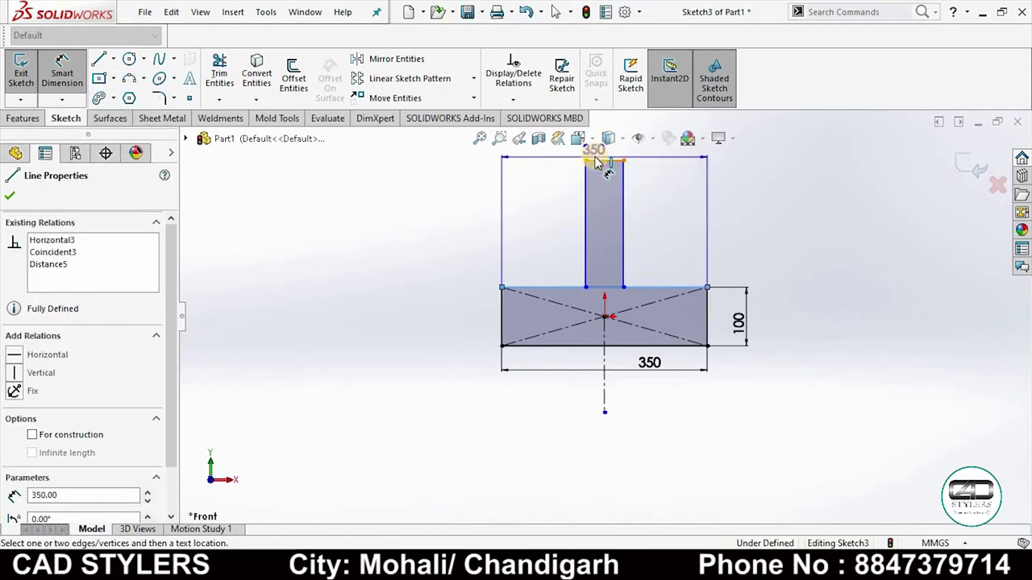
pyautogui.click(594, 159)
pyautogui.click(645, 202)
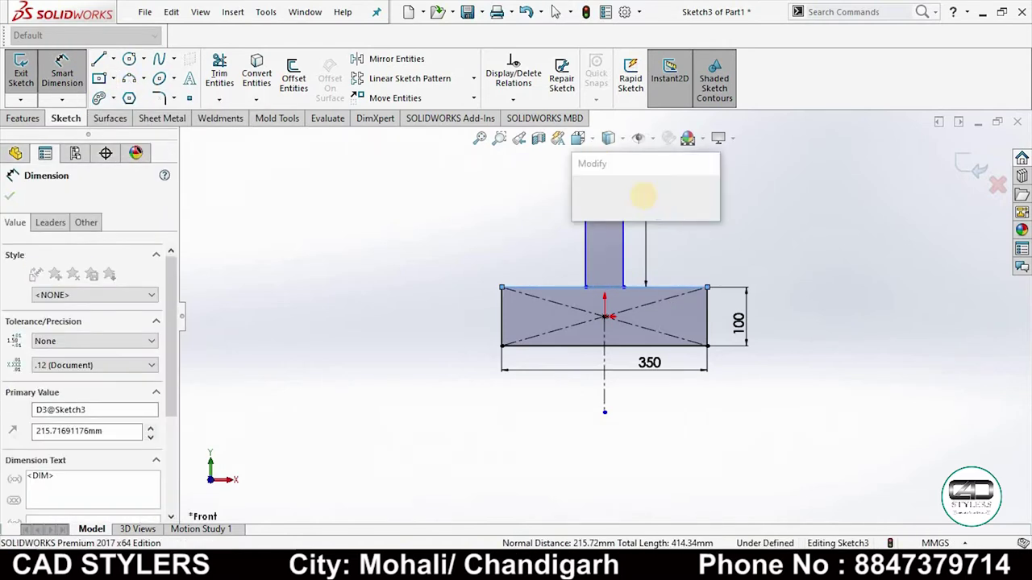
pyautogui.write('250')
pyautogui.press('Return')
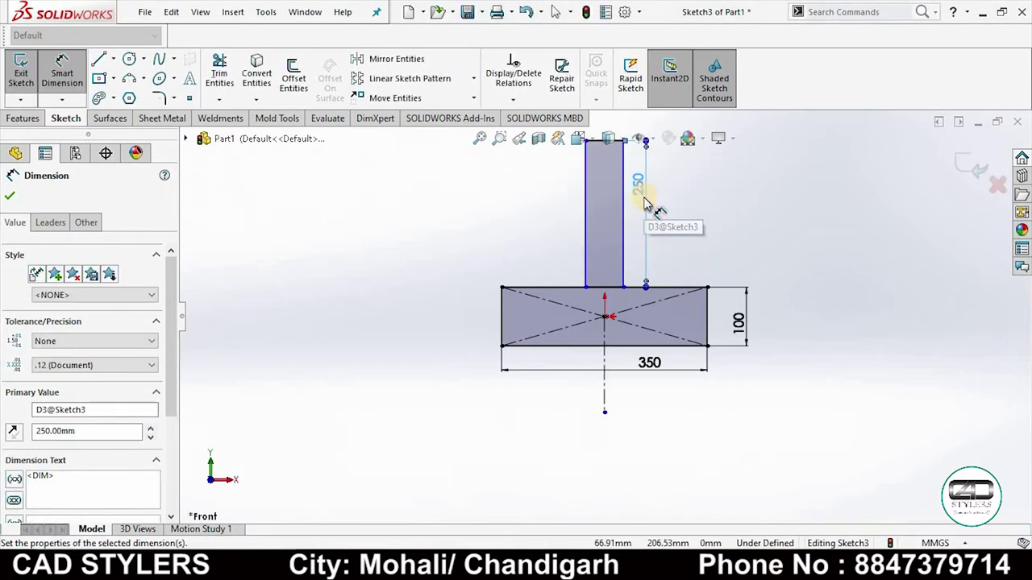
# Step: Dimension the upright's width to 60
pyautogui.scroll(-2, 648, 208)
pyautogui.scroll(2, 564, 266)
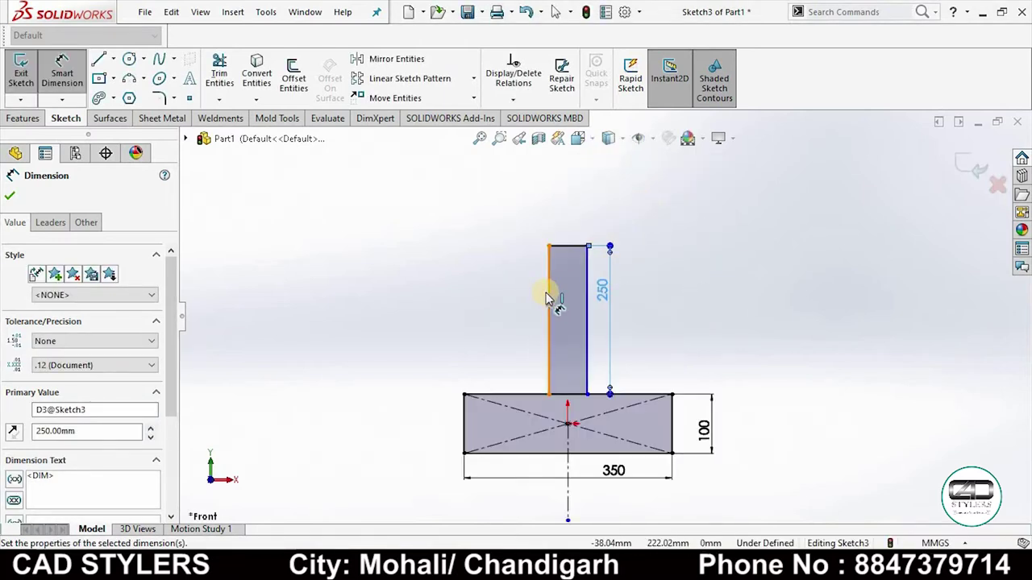
pyautogui.click(548, 298)
pyautogui.click(587, 286)
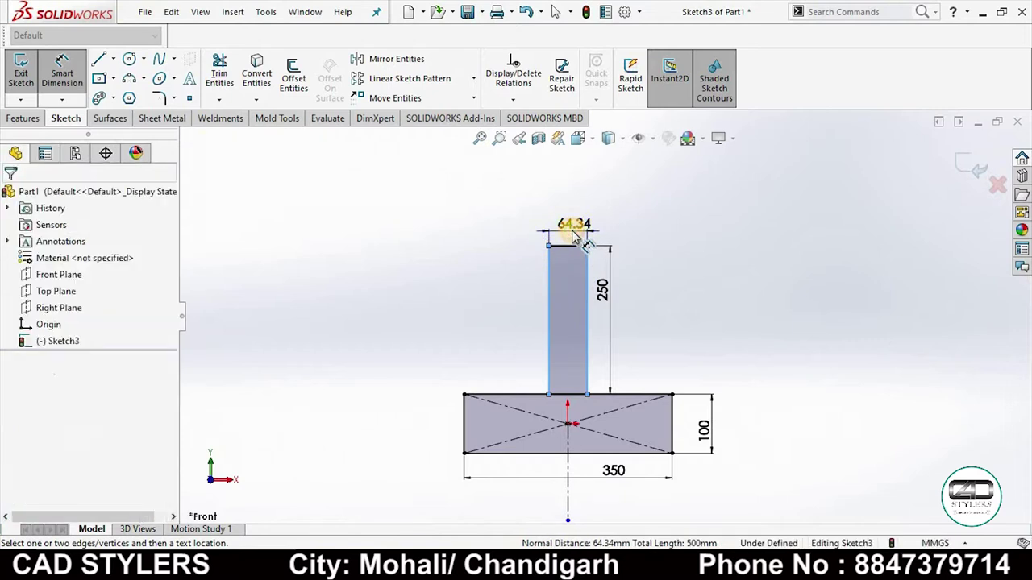
pyautogui.click(573, 232)
pyautogui.write('60')
pyautogui.press('Return')
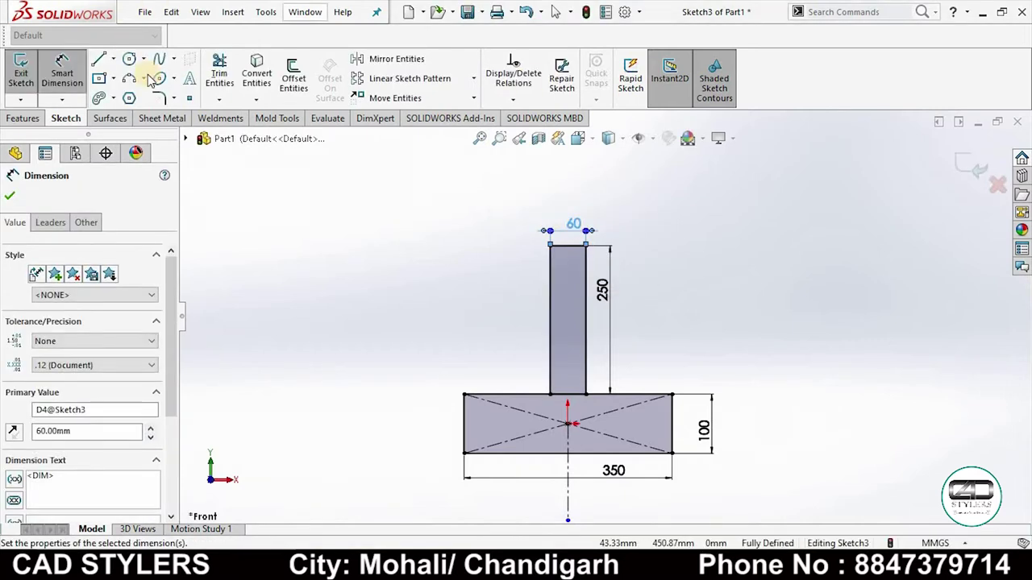
pyautogui.click(129, 58)
# Step: Draw two circles on the stem, one upper and one lower
pyautogui.scroll(2, 592, 320)
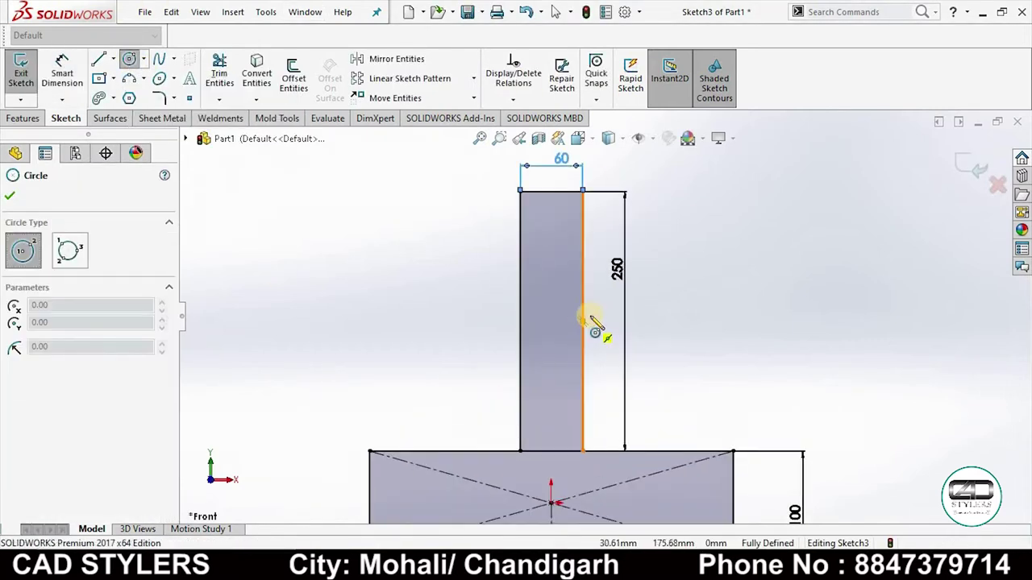
pyautogui.moveTo(551, 272); pyautogui.dragTo(562, 262)
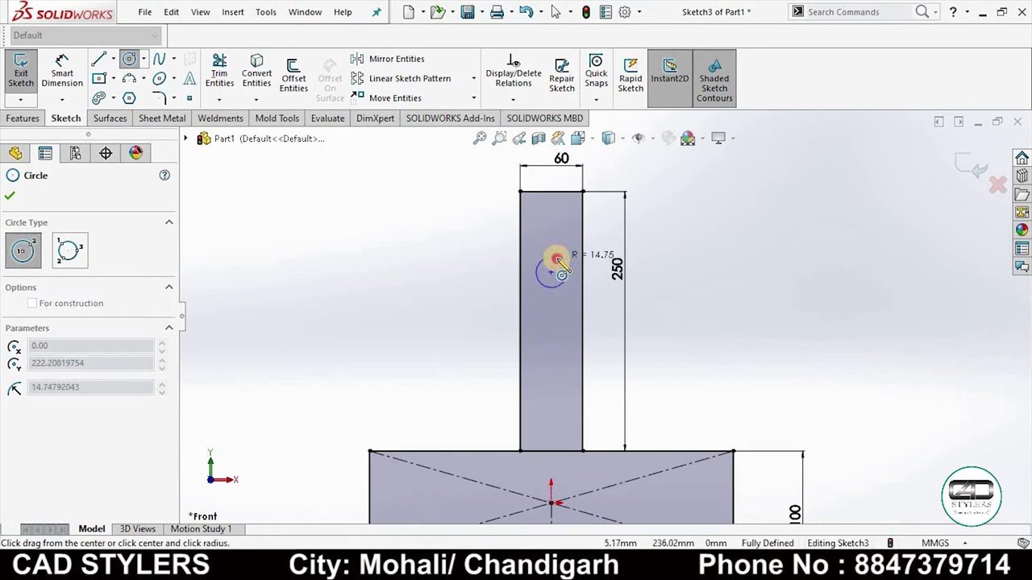
pyautogui.moveTo(550, 400); pyautogui.dragTo(560, 396)
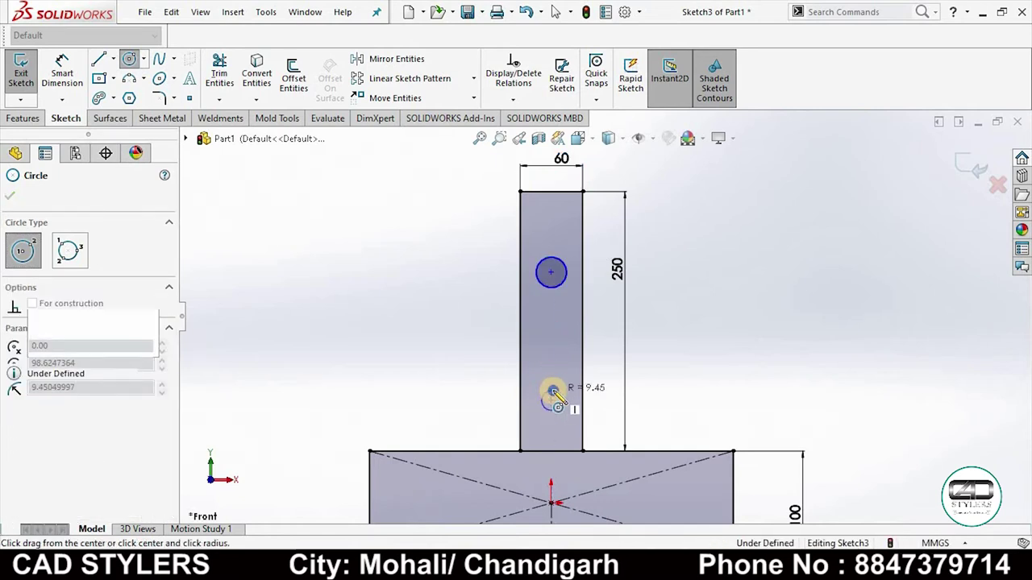
pyautogui.rightClick(552, 378)
pyautogui.click(589, 395)
# Step: Dimension the circles Ø12 (upper) and Ø15 (lower)
pyautogui.click(71, 82)
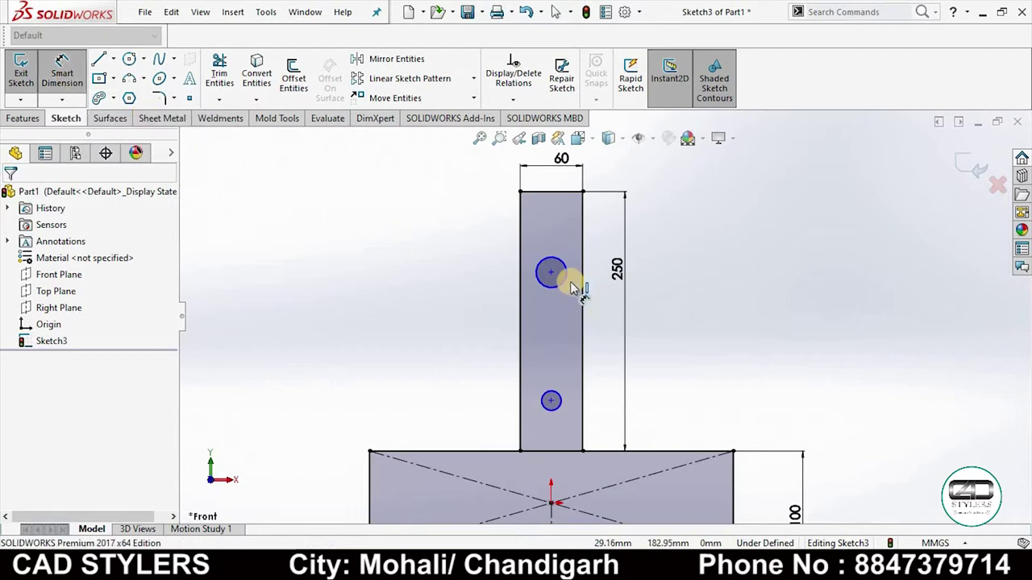
pyautogui.click(563, 271)
pyautogui.click(622, 235)
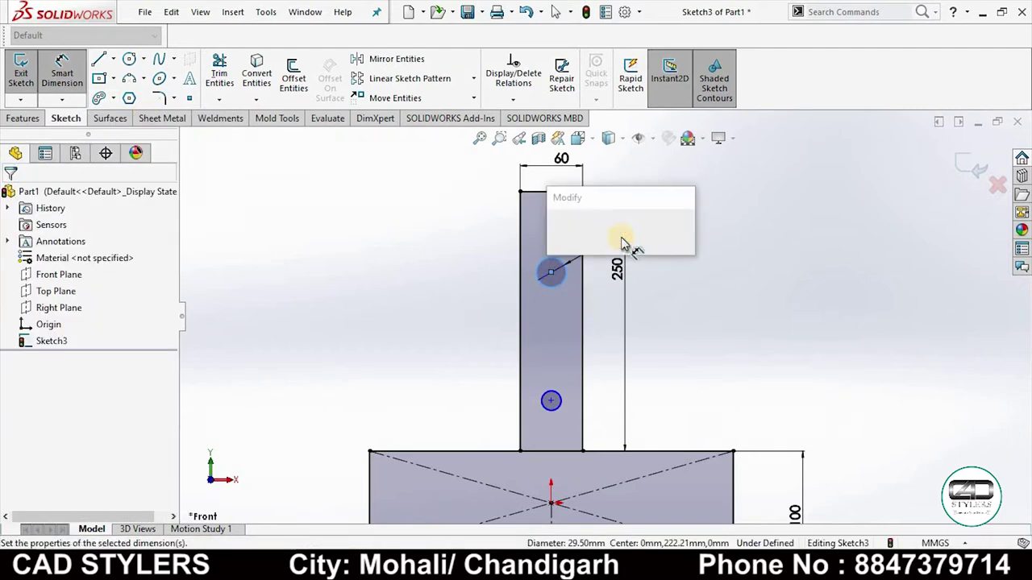
pyautogui.write('12')
pyautogui.press('Return')
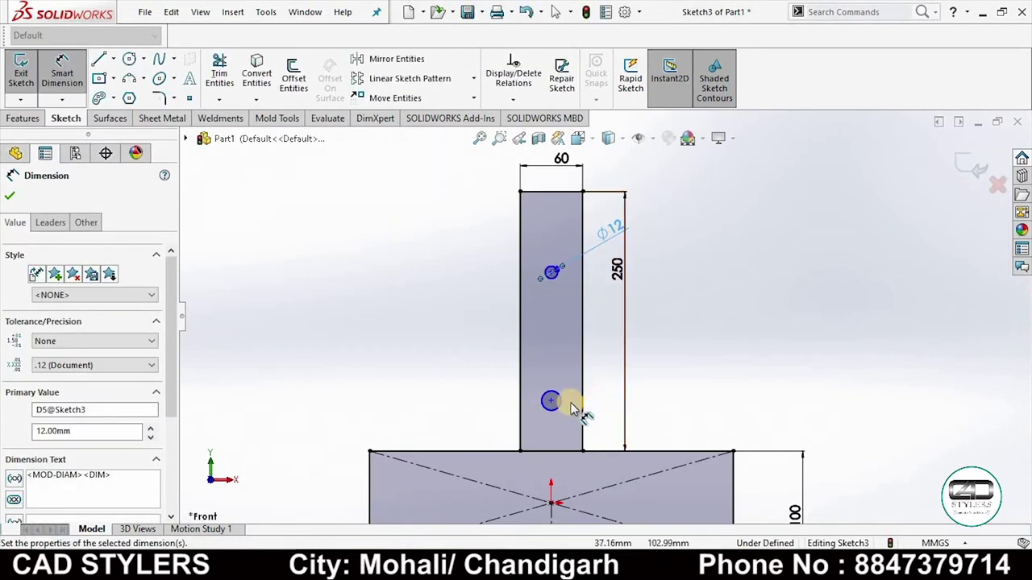
pyautogui.click(562, 407)
pyautogui.click(674, 362)
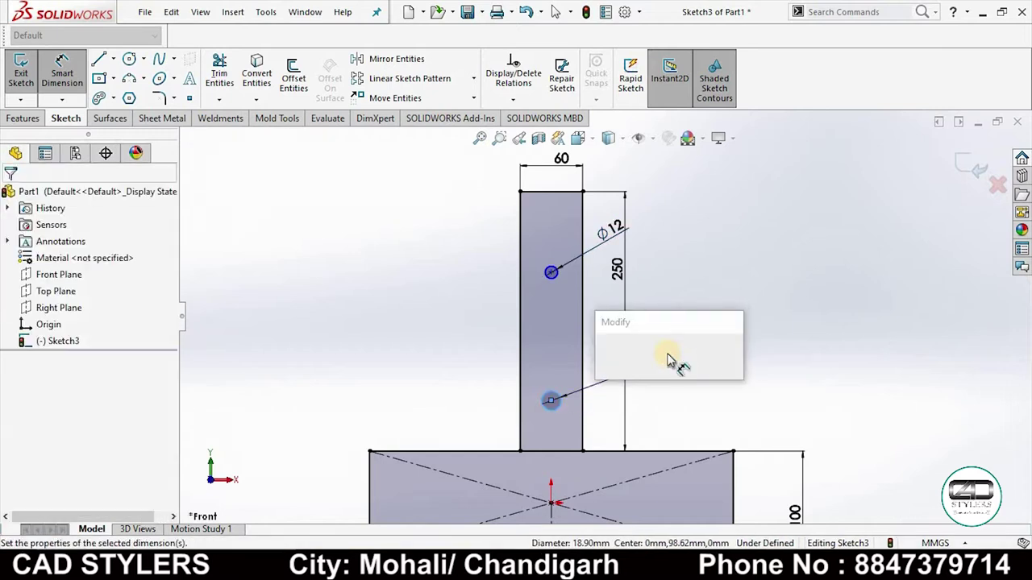
pyautogui.write('15')
pyautogui.press('Return')
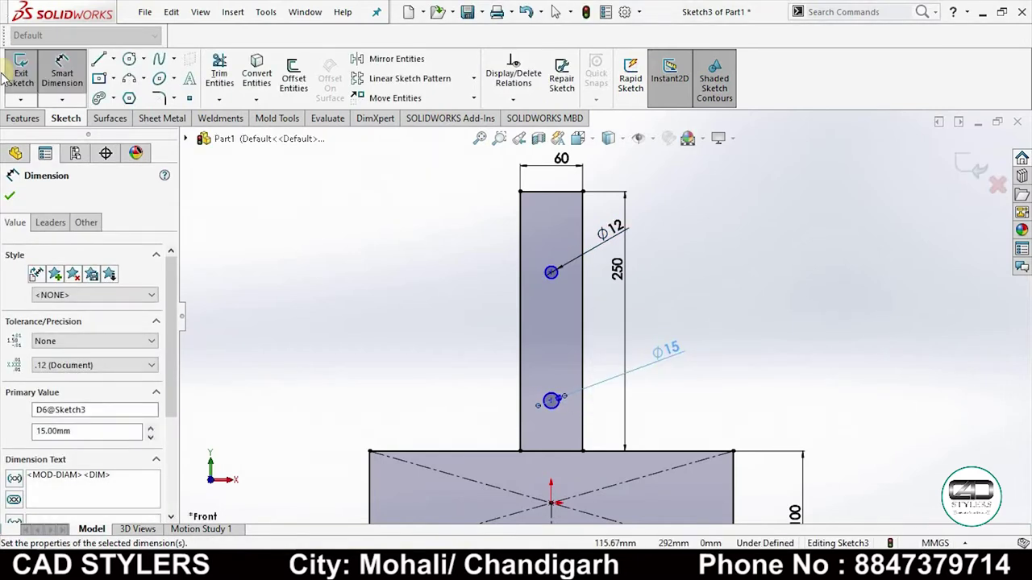
# Step: Place the upper circle 110 below the stem top and the lower circle 110 below it
pyautogui.click(552, 191)
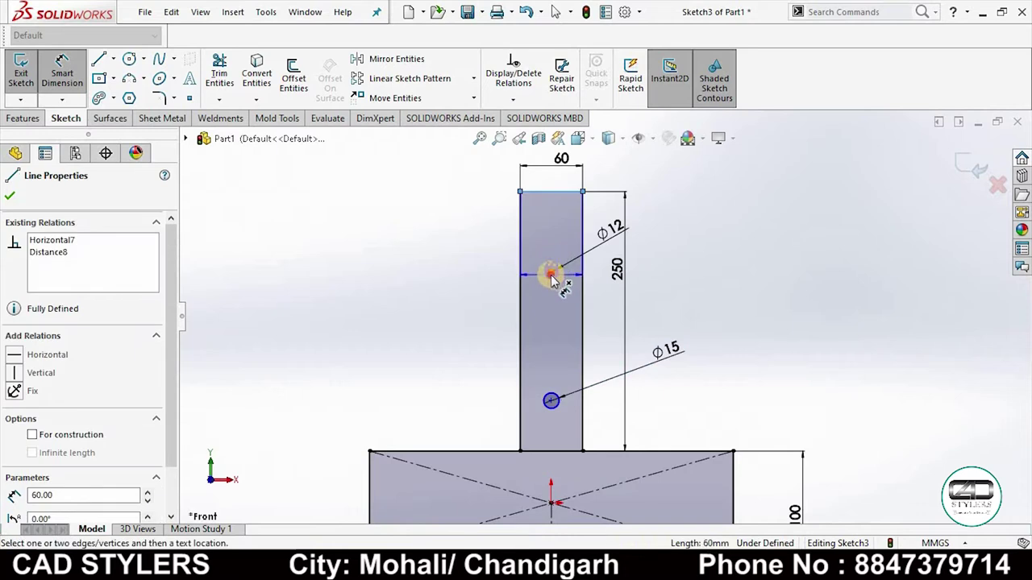
pyautogui.click(551, 273)
pyautogui.click(494, 236)
pyautogui.write('11')
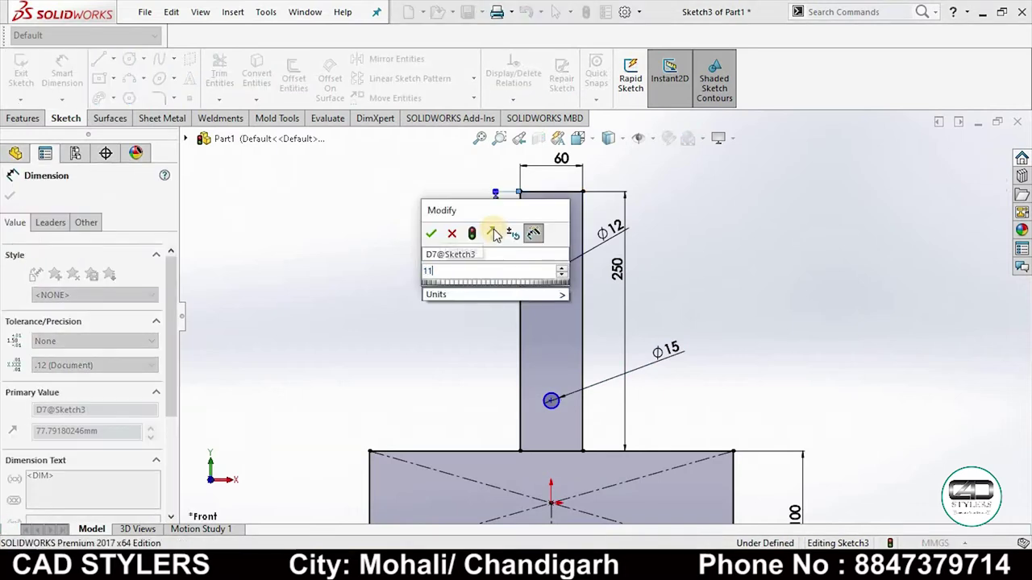
pyautogui.press('Return')
pyautogui.write('110')
pyautogui.press('Return')
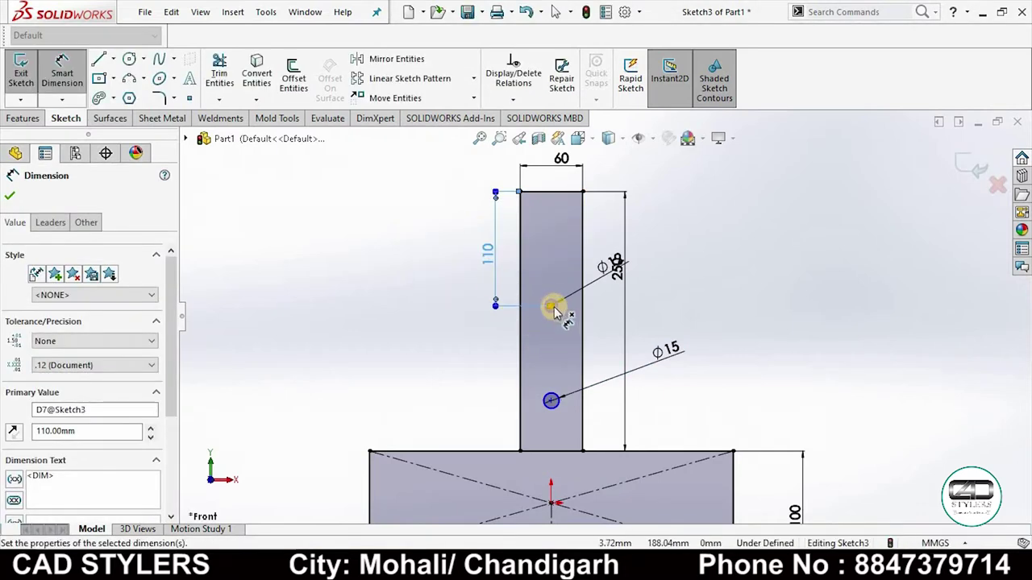
pyautogui.click(550, 400)
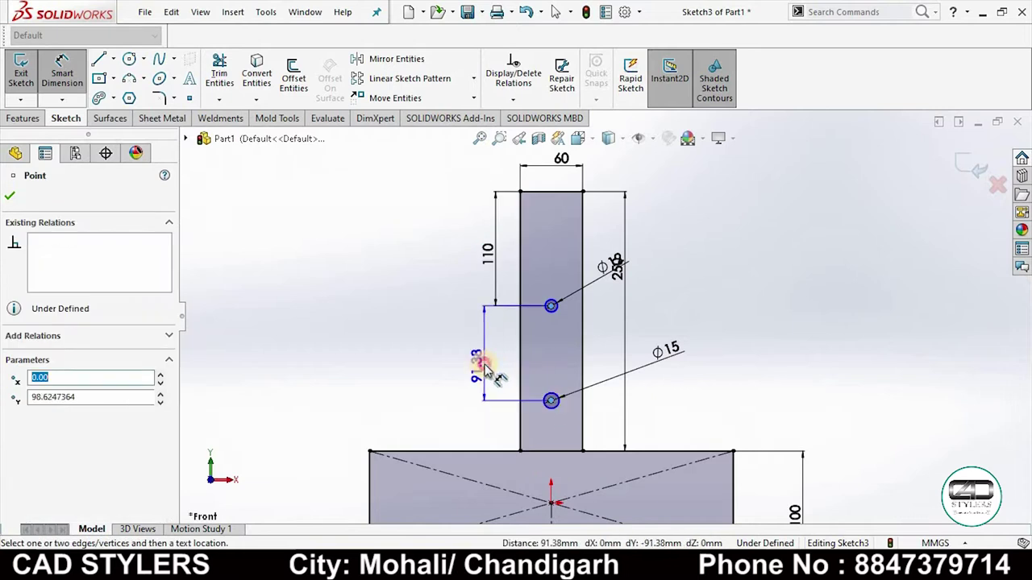
pyautogui.click(486, 370)
pyautogui.write('110')
pyautogui.press('Return')
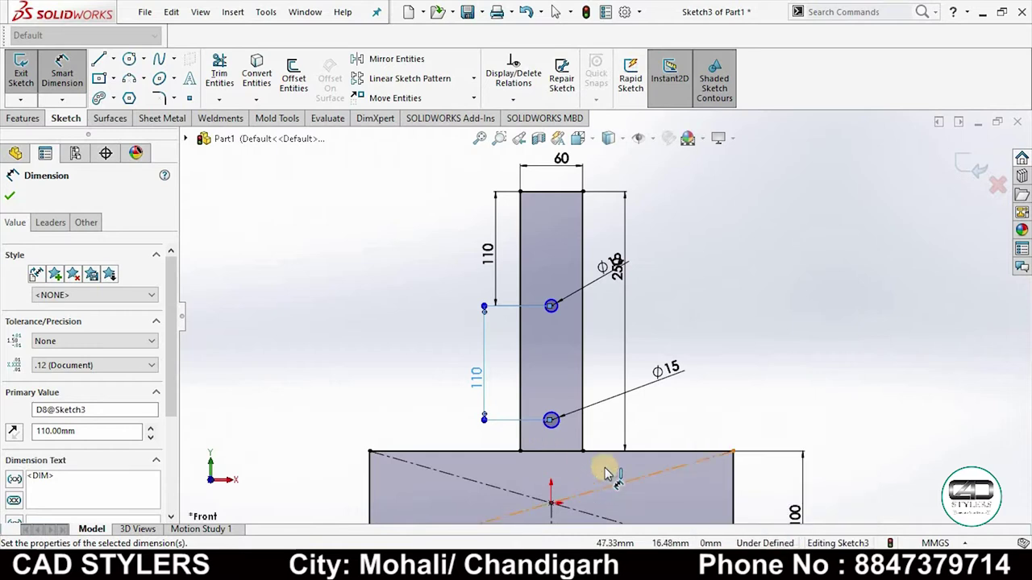
# Step: Trim away the base's top edge between the stem lines
pyautogui.scroll(2, 608, 451)
pyautogui.scroll(-3, 621, 405)
pyautogui.click(219, 73)
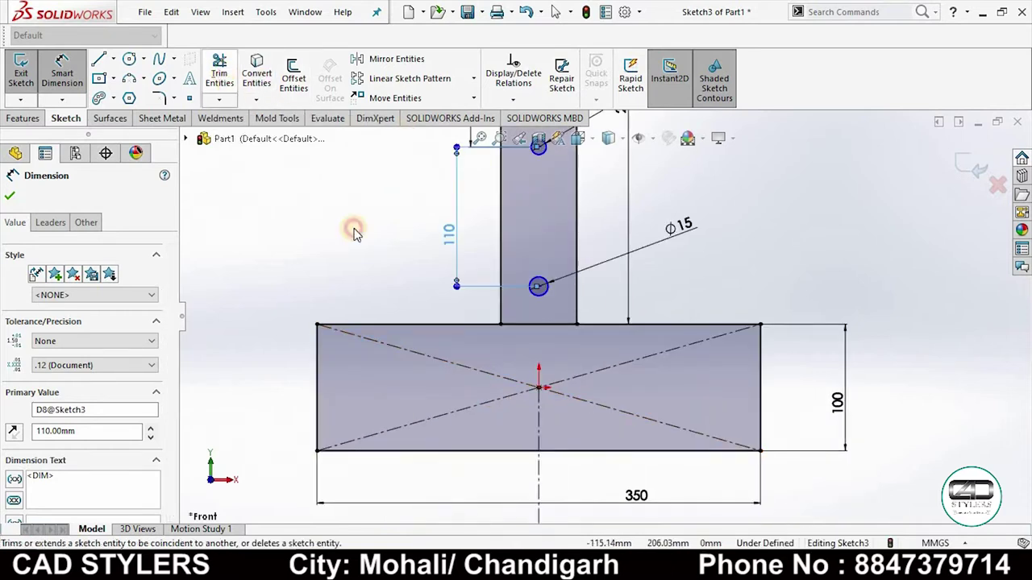
pyautogui.click(550, 331)
pyautogui.scroll(2, 545, 345)
pyautogui.scroll(2, 546, 345)
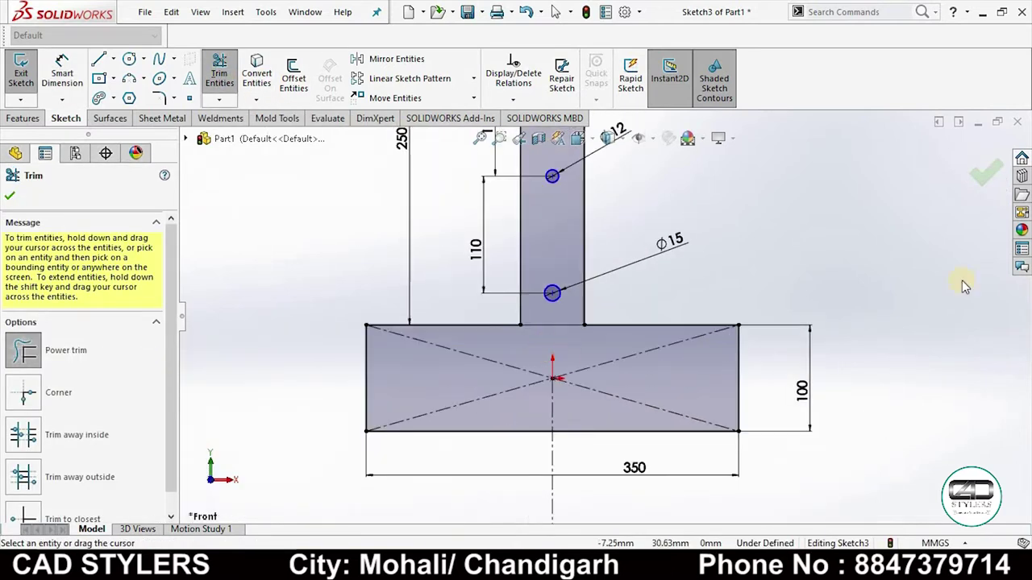
pyautogui.press('Escape')
# Step: Switch to the reference drawing and zoom in on it
pyautogui.hotkey('alt', 'Tab')
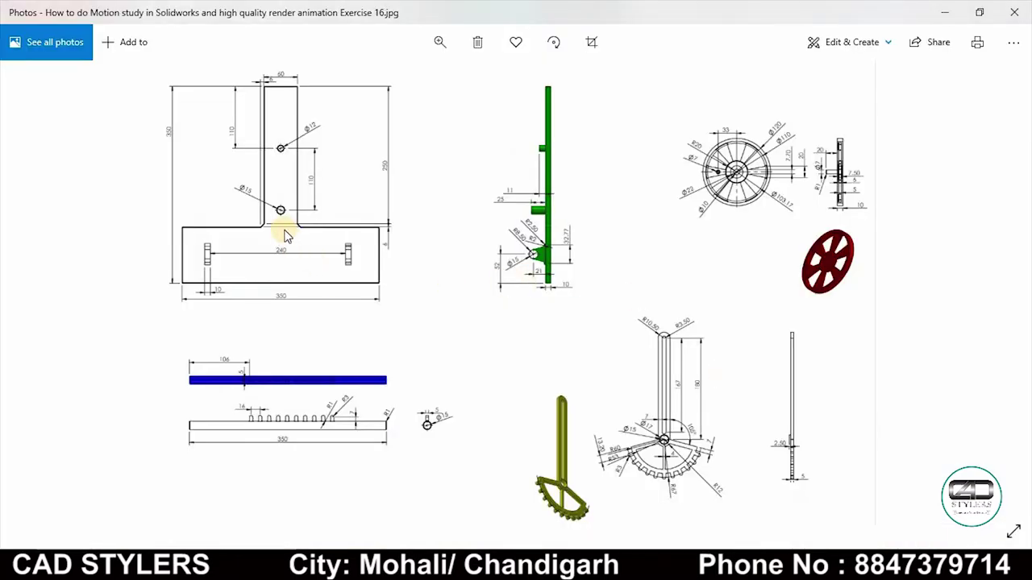
pyautogui.scroll(2, 283, 233)
pyautogui.scroll(3, 334, 302)
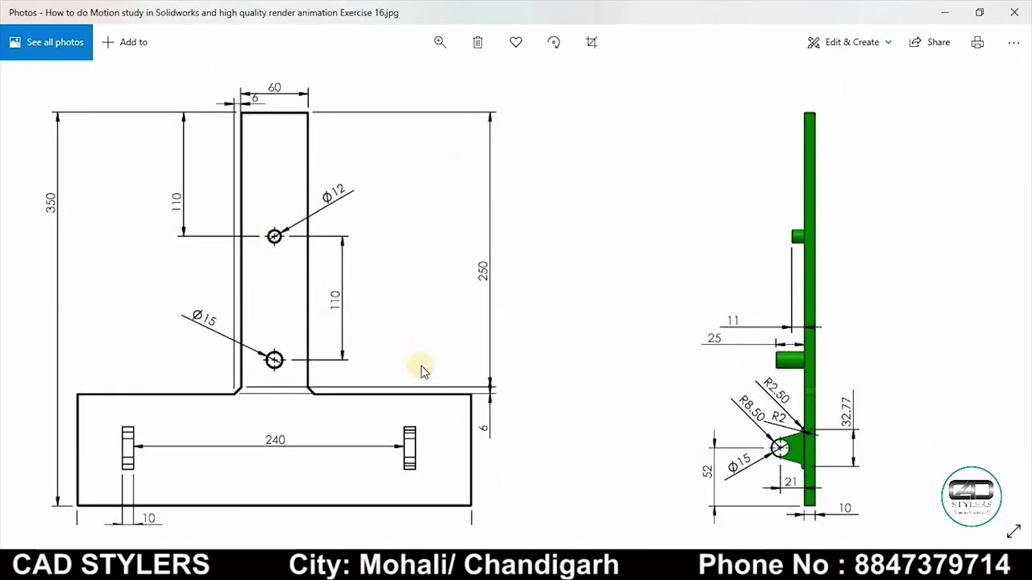
# Step: Chamfer both stem-to-base corners with equal 6 mm distances
pyautogui.hotkey('alt', 'Tab')
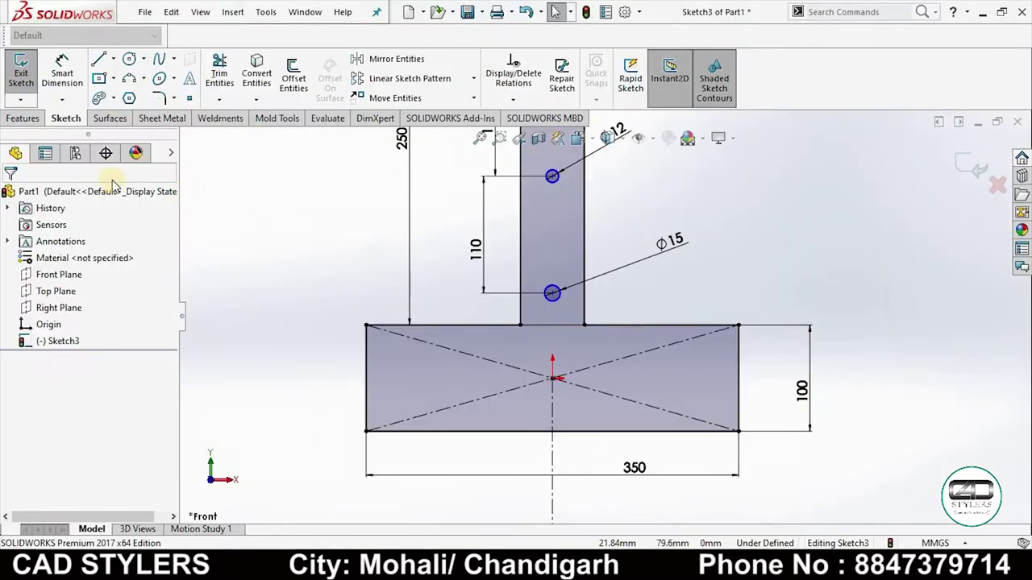
pyautogui.click(173, 97)
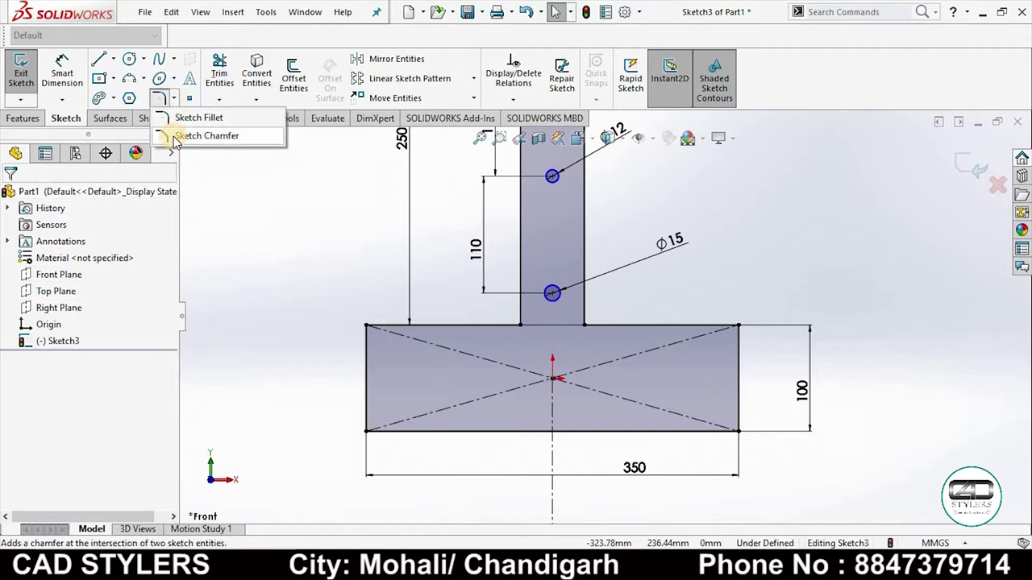
pyautogui.click(198, 134)
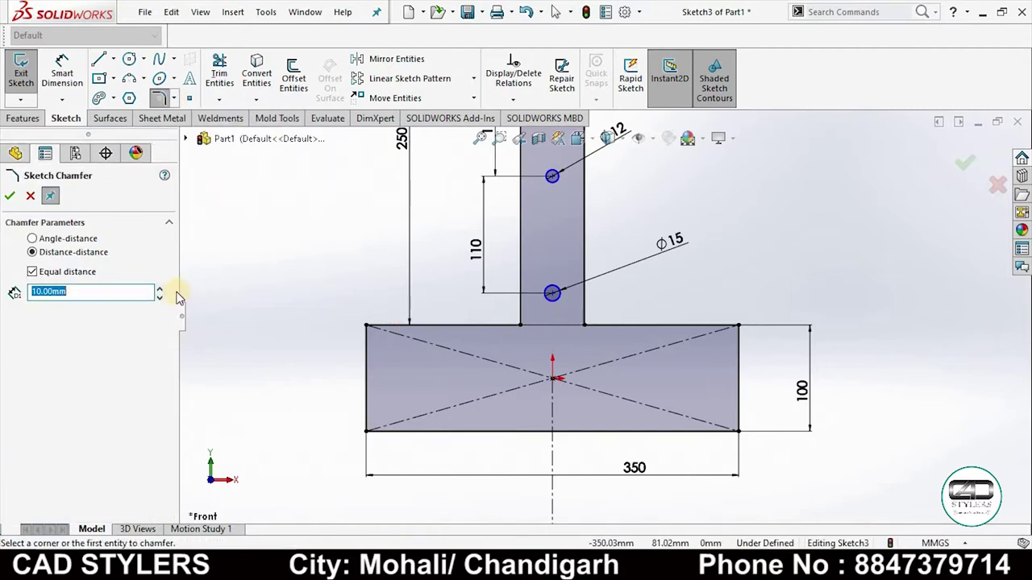
pyautogui.write('6')
pyautogui.press('Return')
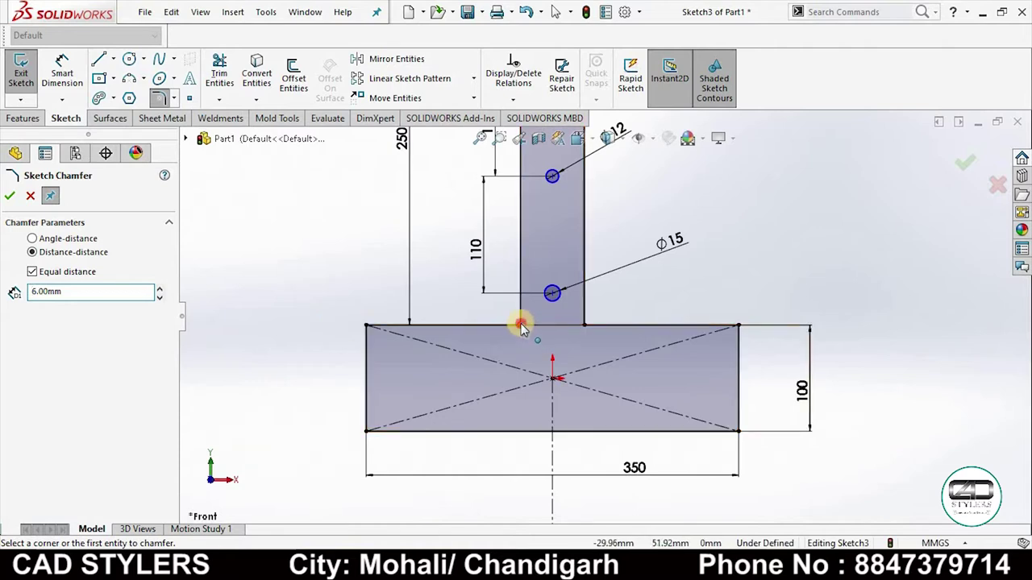
pyautogui.click(521, 325)
pyautogui.click(584, 324)
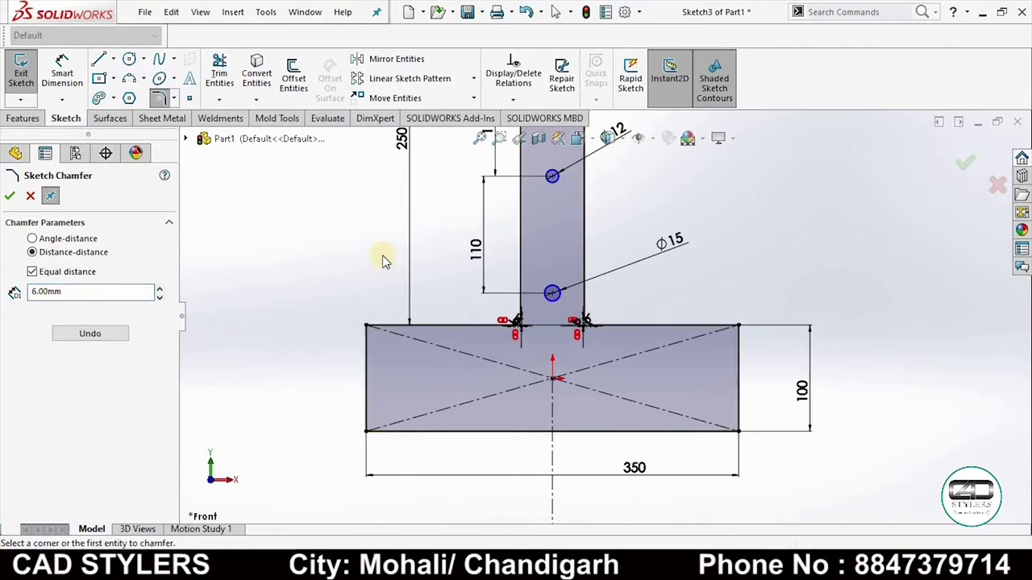
pyautogui.click(11, 197)
# Step: Zoom to fit the whole sketch and exit Sketch3
pyautogui.scroll(-2, 655, 338)
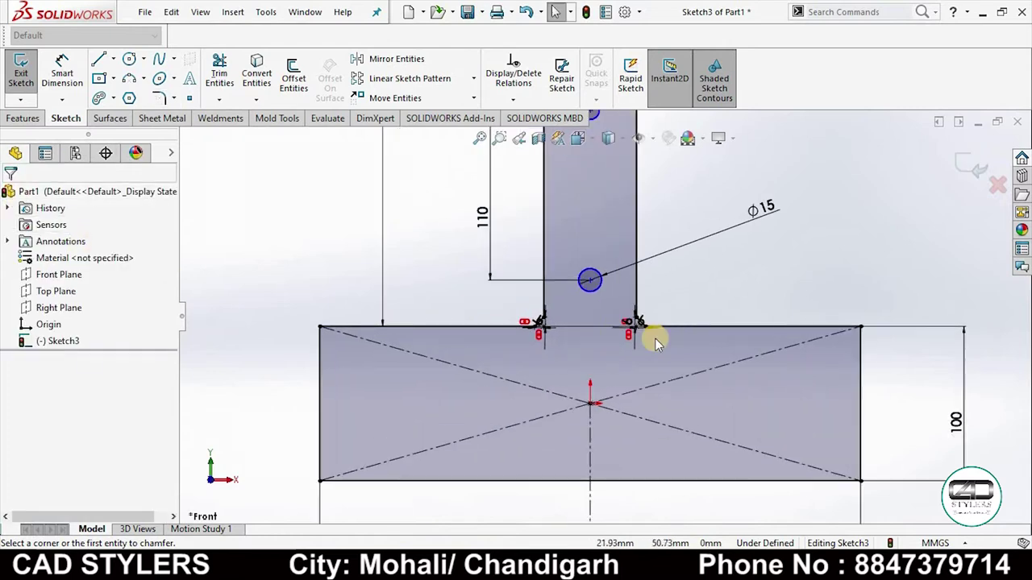
pyautogui.scroll(-2, 656, 338)
pyautogui.press('f')
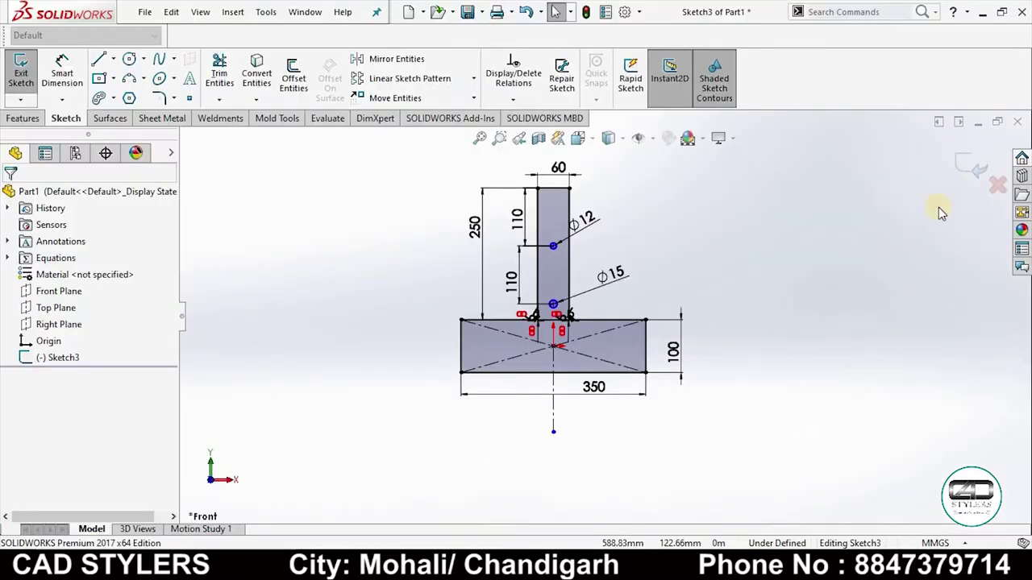
pyautogui.click(973, 167)
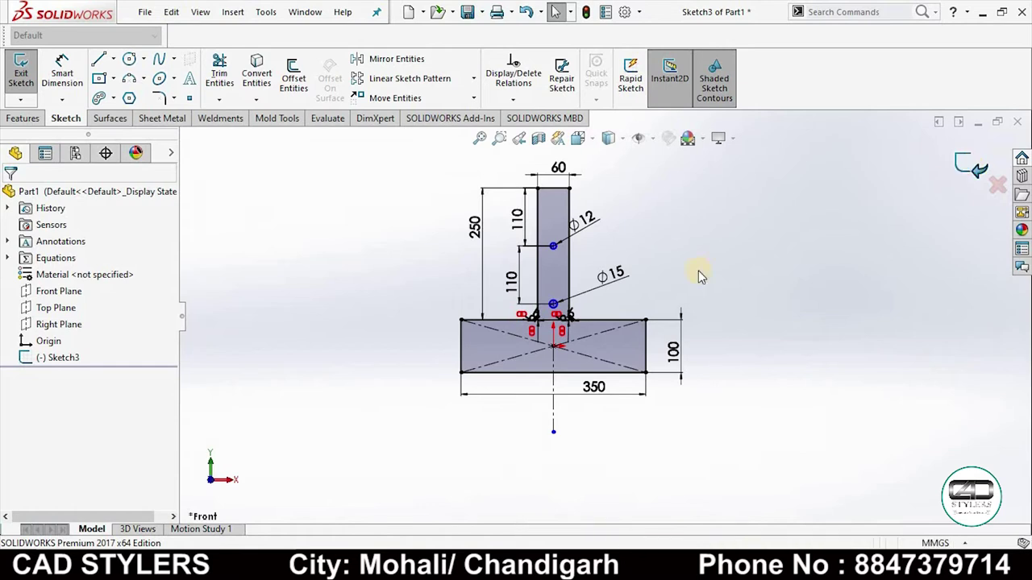
# Step: Extrude Sketch3 blind 10 mm into a solid plate
pyautogui.click(57, 357)
pyautogui.click(26, 76)
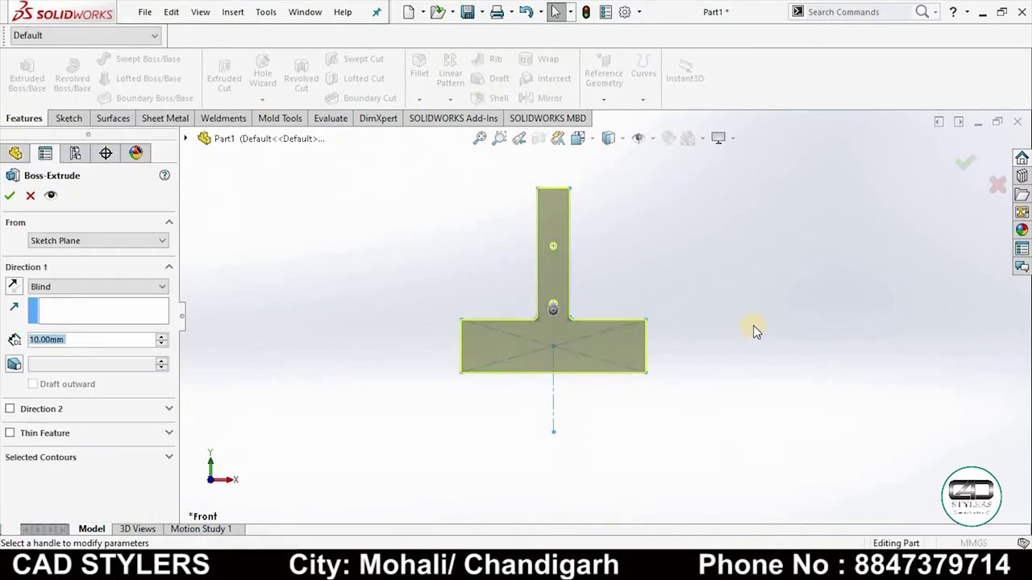
pyautogui.moveTo(727, 329); pyautogui.dragTo(692, 265, button='middle')
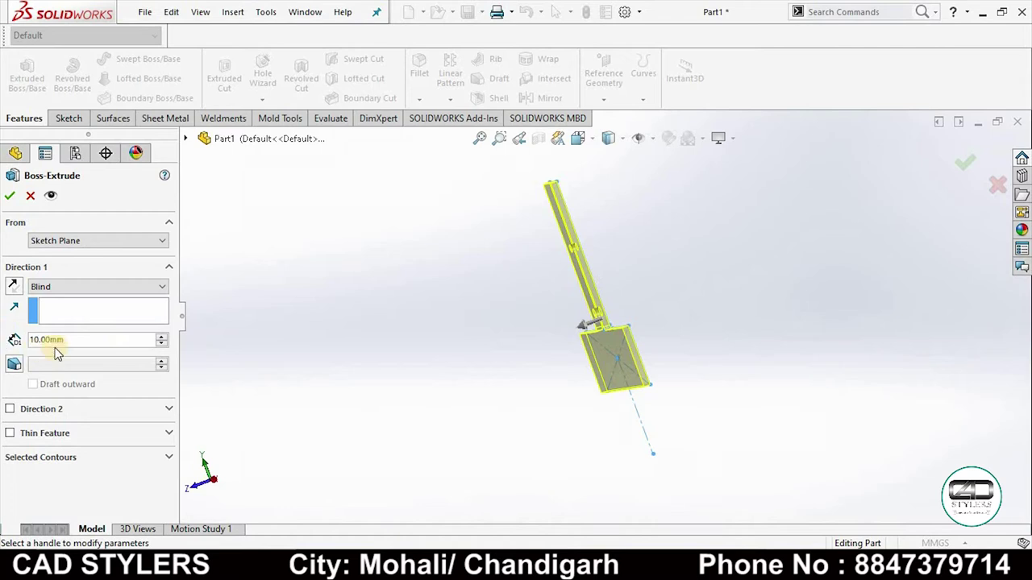
pyautogui.click(10, 198)
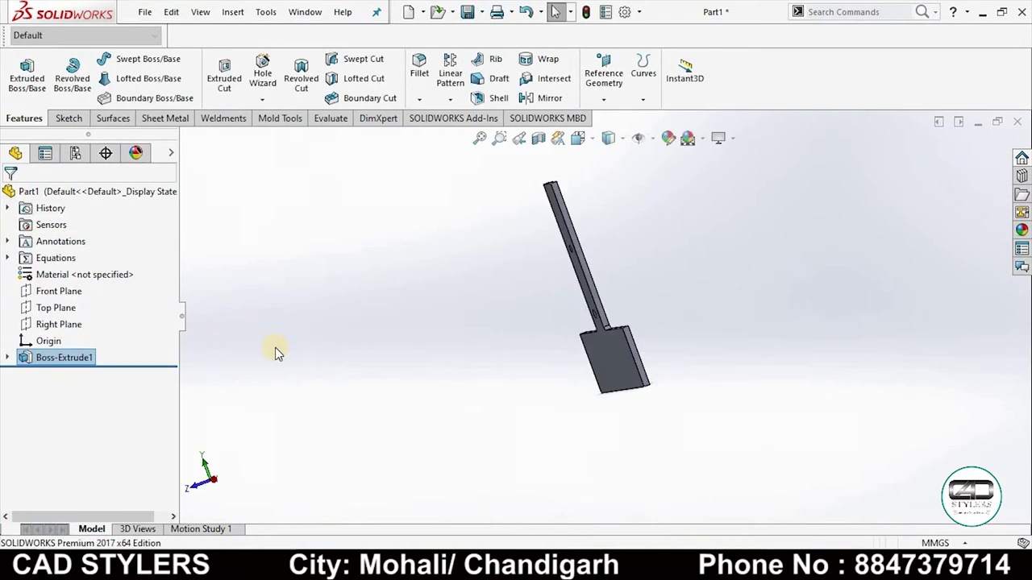
# Step: Orbit the plate to inspect it, then look over the reference drawing
pyautogui.moveTo(524, 438); pyautogui.dragTo(580, 413, button='middle')
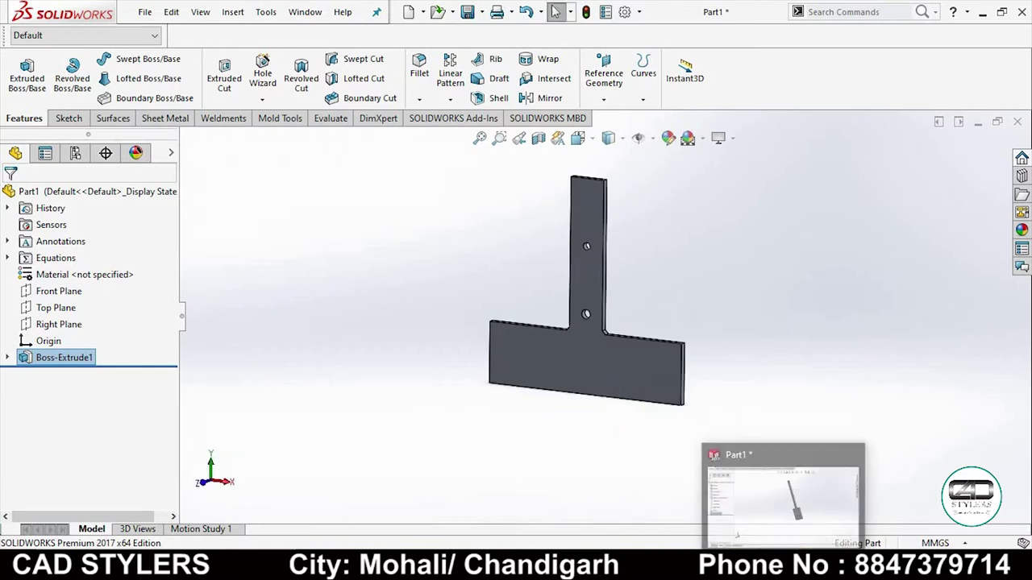
pyautogui.hotkey('alt', 'Tab')
pyautogui.keyDown('ctrl'); pyautogui.scroll(3, 588, 216); pyautogui.keyUp('ctrl')
pyautogui.moveTo(589, 216)
pyautogui.mouseDown()
pyautogui.moveTo(618, 334)
pyautogui.moveTo(551, 265)
pyautogui.mouseUp()
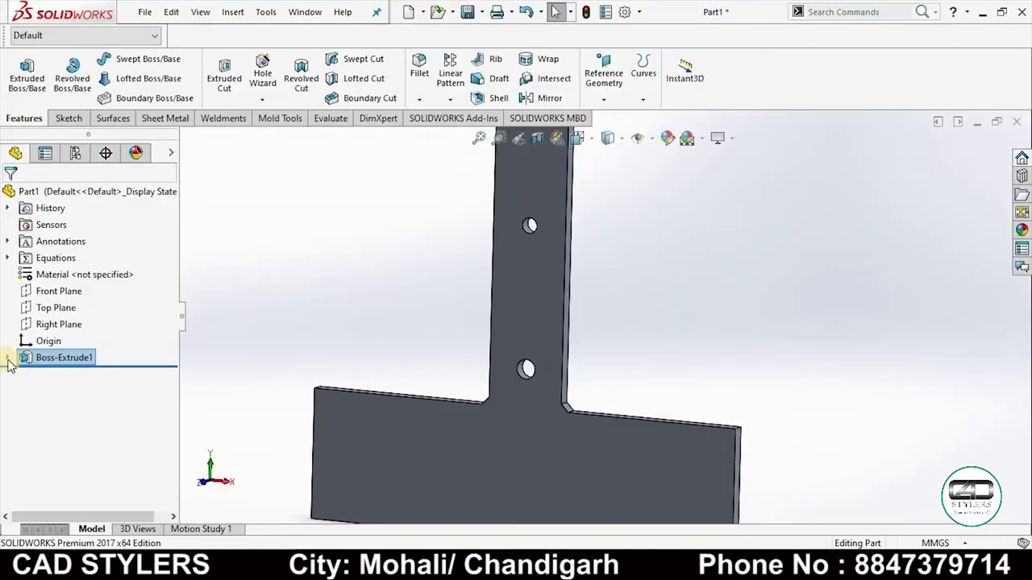
# Step: Start a new extrusion from Sketch3 using only the upper hole circle as contour
pyautogui.click(75, 374)
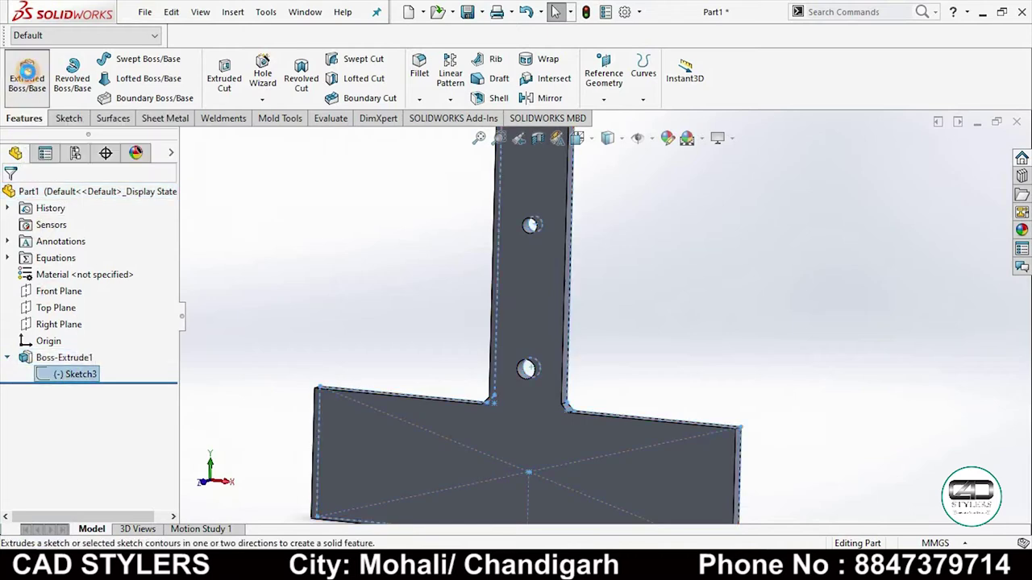
pyautogui.click(26, 76)
pyautogui.scroll(-3, 542, 257)
pyautogui.scroll(-2, 544, 217)
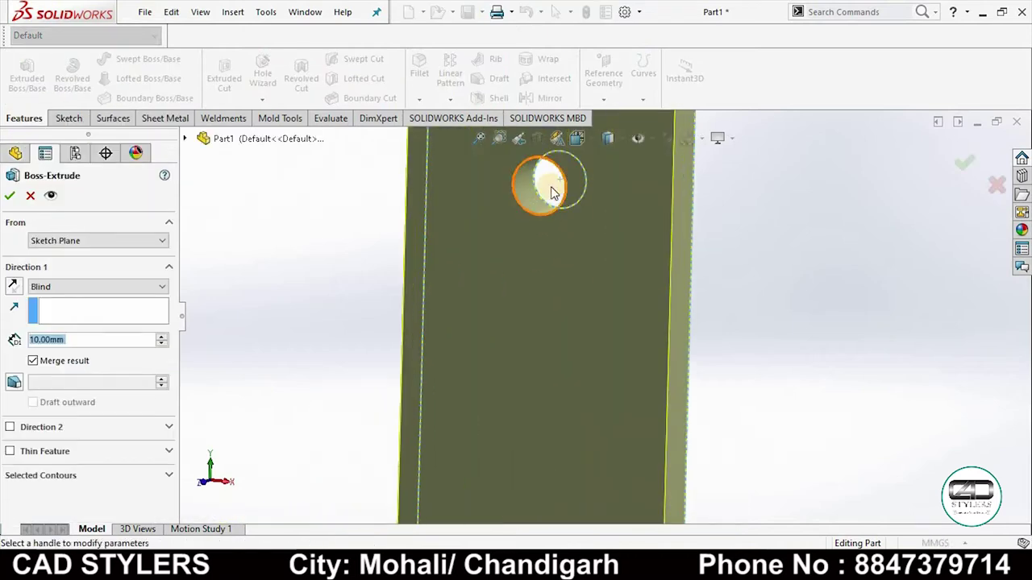
pyautogui.scroll(-2, 552, 191)
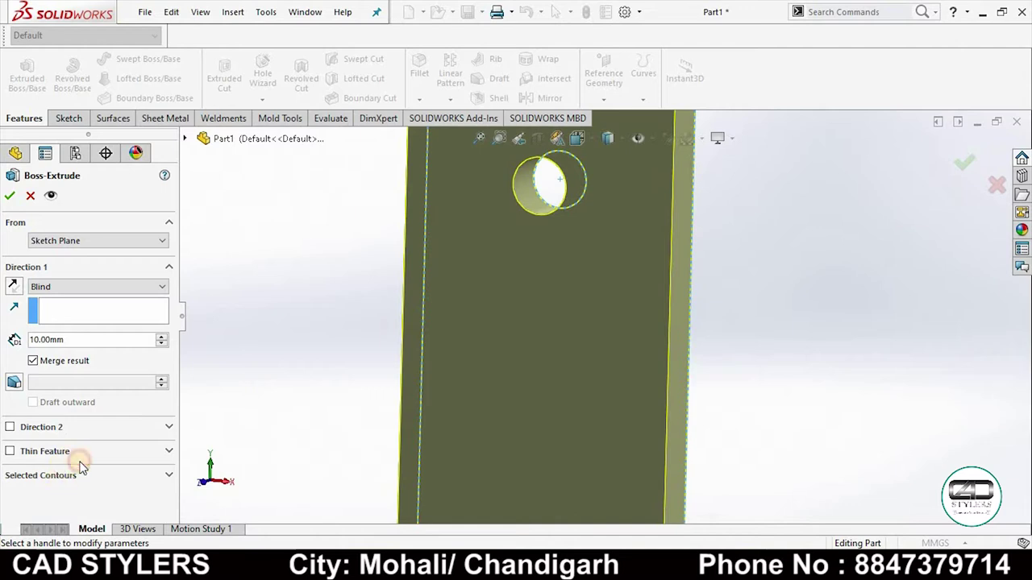
pyautogui.click(81, 467)
pyautogui.click(548, 189)
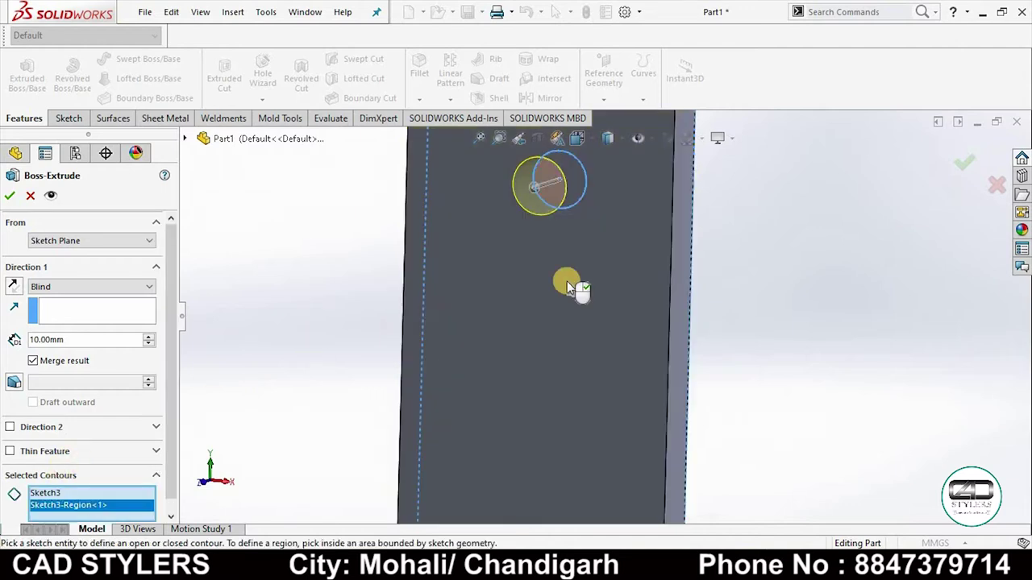
pyautogui.moveTo(566, 280)
pyautogui.mouseDown(button='middle')
pyautogui.moveTo(513, 323)
pyautogui.moveTo(498, 294)
pyautogui.mouseUp(button='middle')
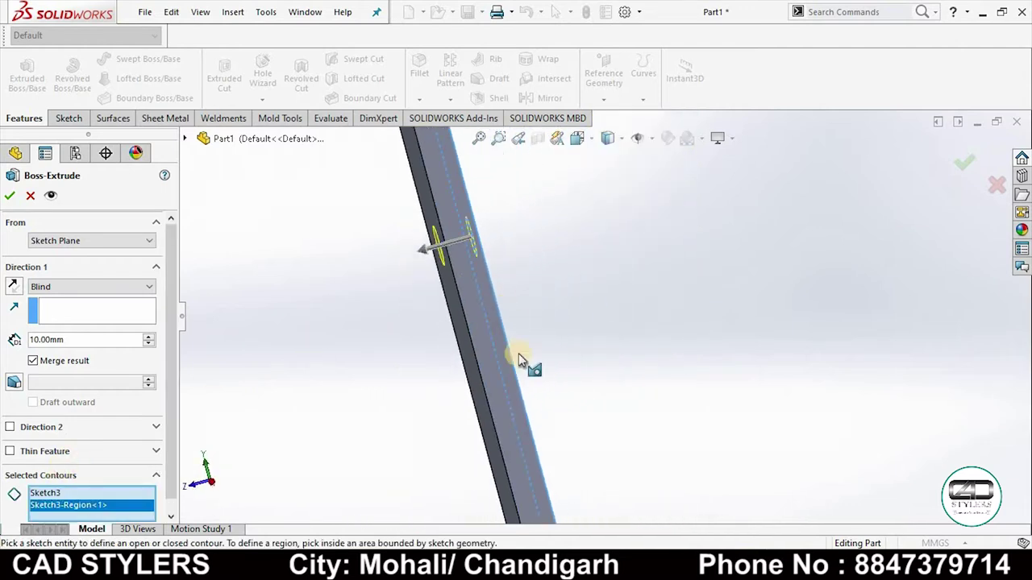
# Step: Check the drawing, set the pin depth to 21 mm and accept the extrusion
pyautogui.click(797, 458)
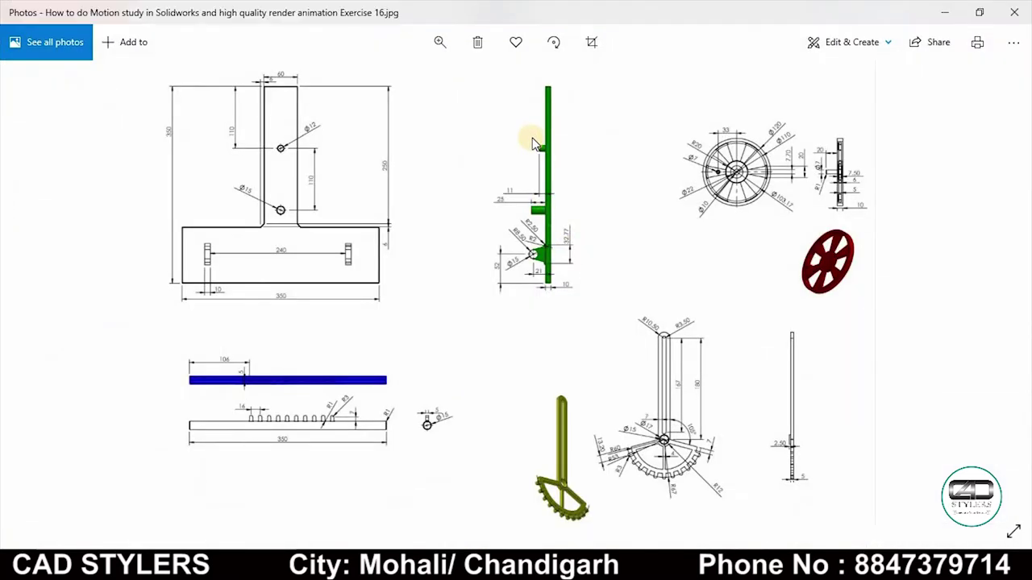
pyautogui.click(749, 568)
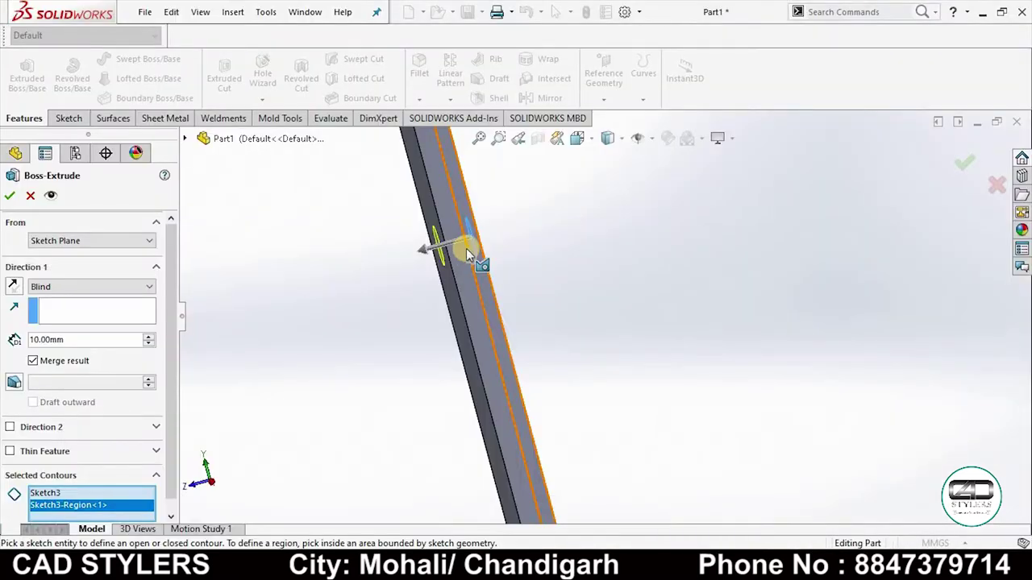
pyautogui.moveTo(88, 339); pyautogui.dragTo(4, 343)
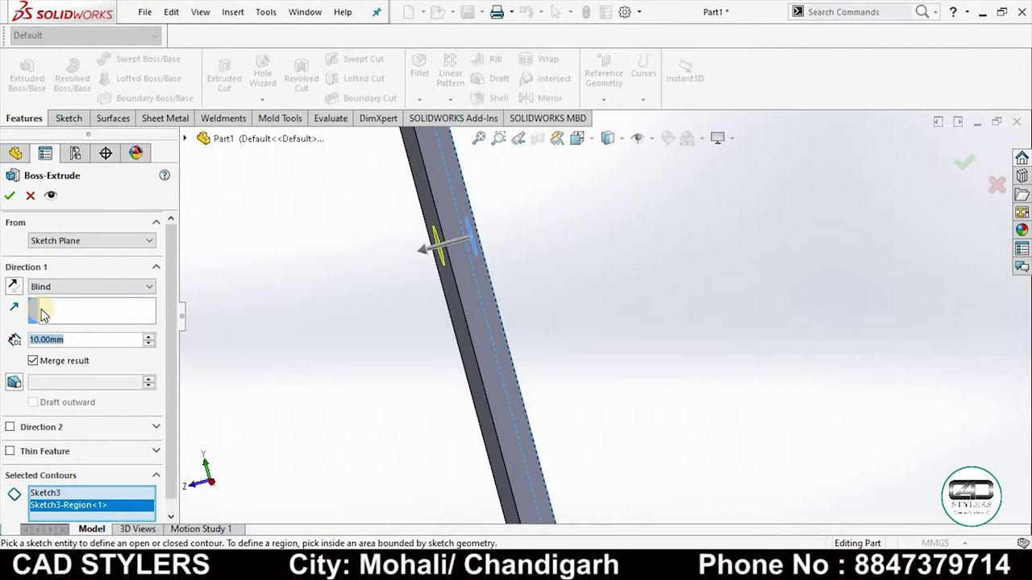
pyautogui.write('21')
pyautogui.press('Return')
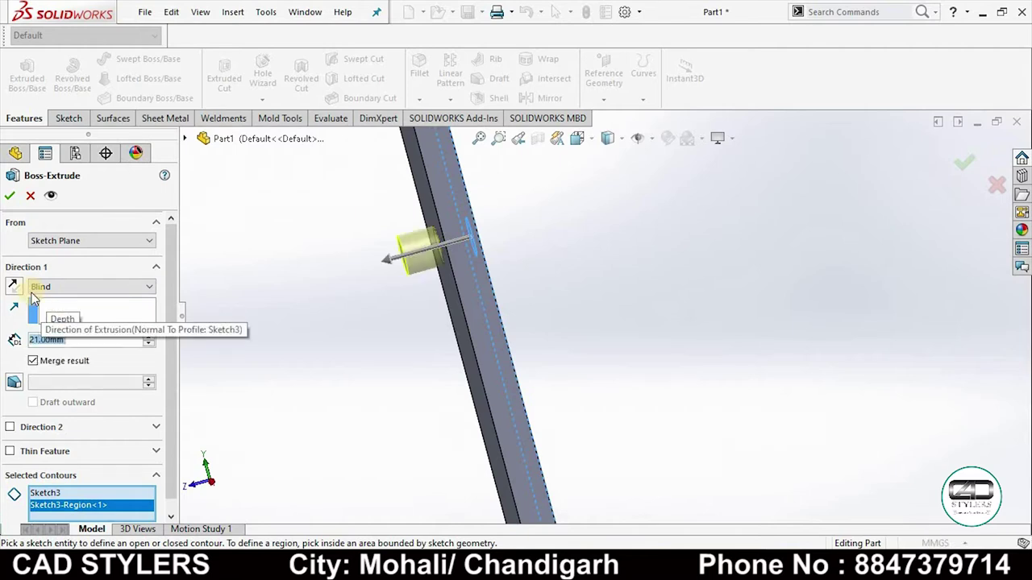
pyautogui.click(9, 195)
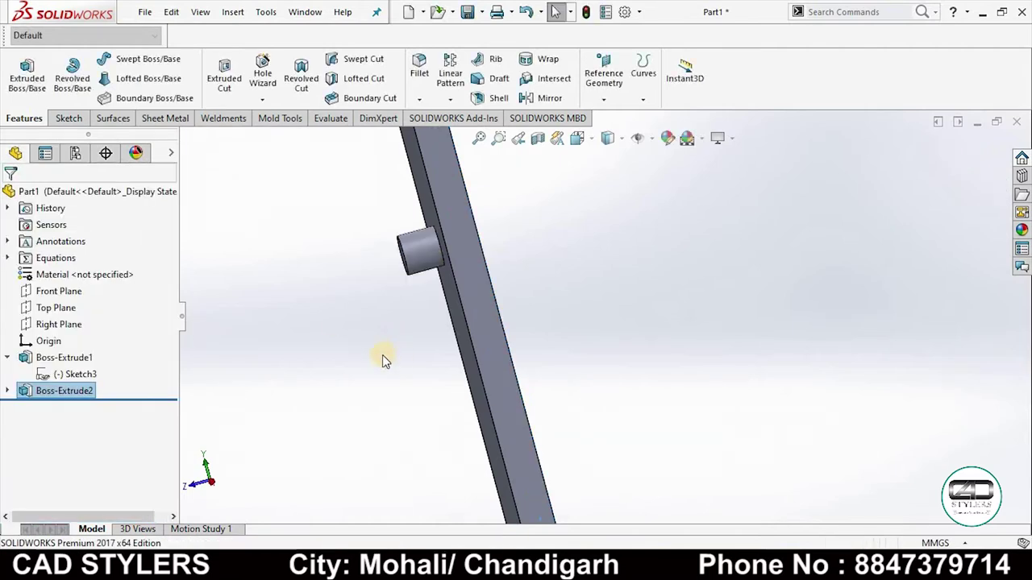
pyautogui.press('f')
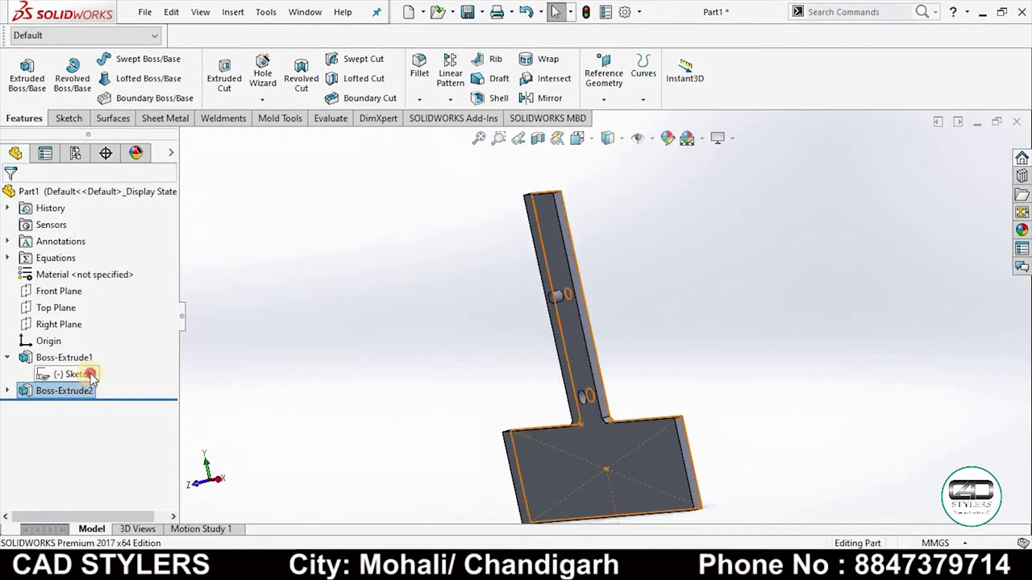
# Step: Start another extrusion from Sketch3 with the lower hole circle as contour
pyautogui.click(27, 74)
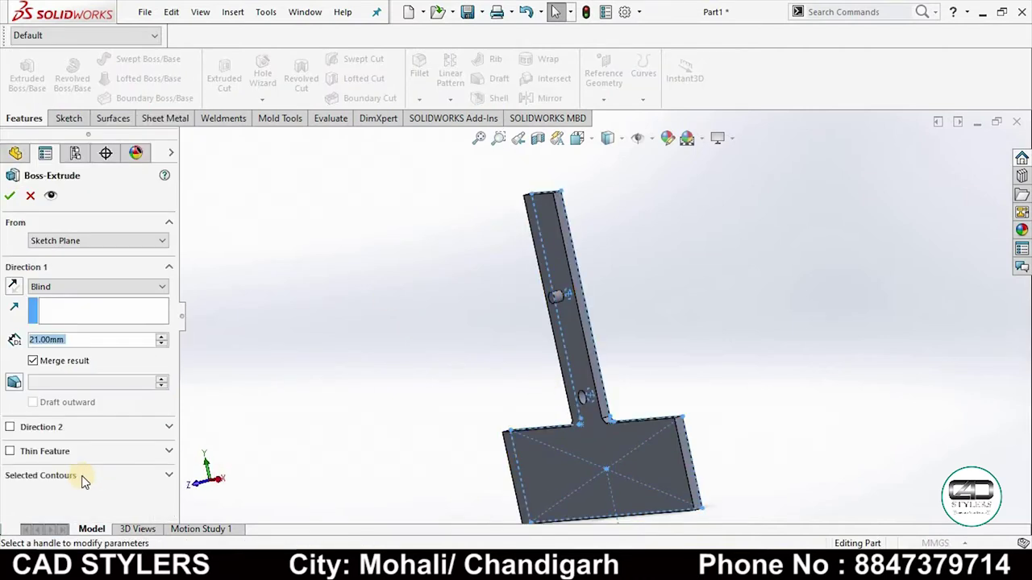
pyautogui.click(71, 475)
pyautogui.scroll(-3, 532, 403)
pyautogui.scroll(-3, 581, 383)
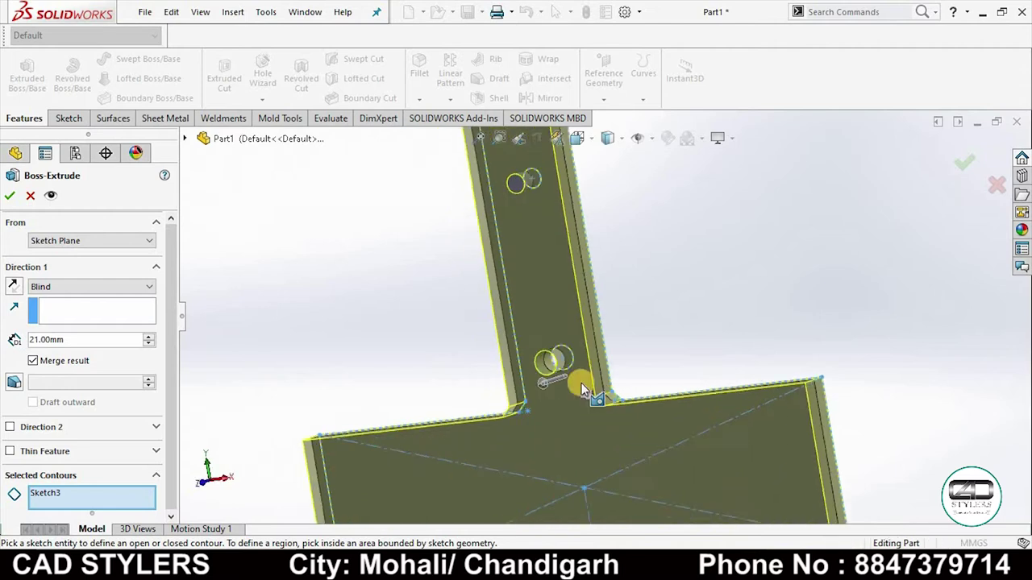
pyautogui.scroll(-3, 581, 383)
pyautogui.click(557, 330)
pyautogui.scroll(3, 564, 389)
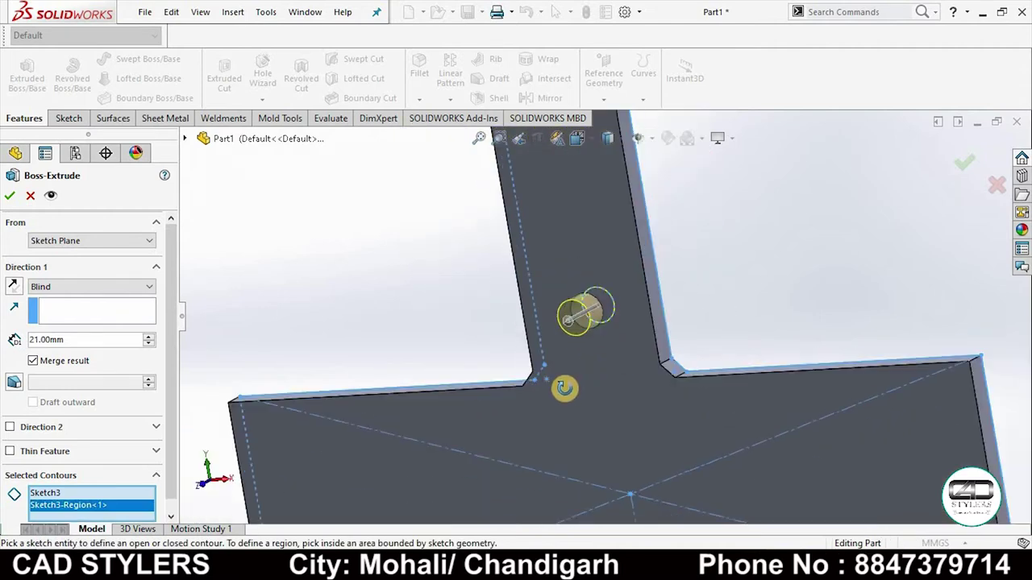
pyautogui.moveTo(564, 388); pyautogui.dragTo(559, 398, button='middle')
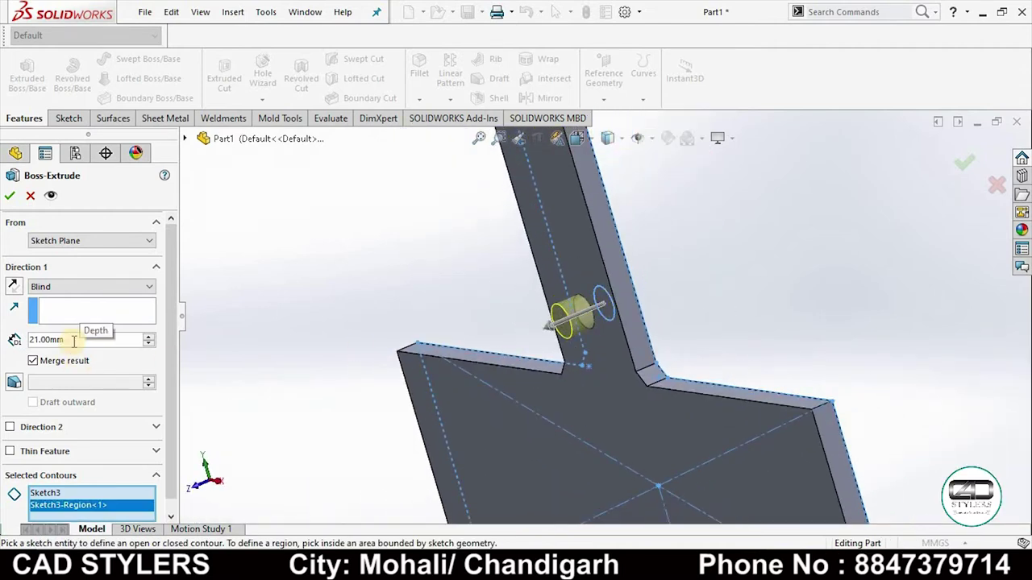
# Step: Check the drawing, set the pin depth to 35 mm and accept the extrusion
pyautogui.click(732, 545)
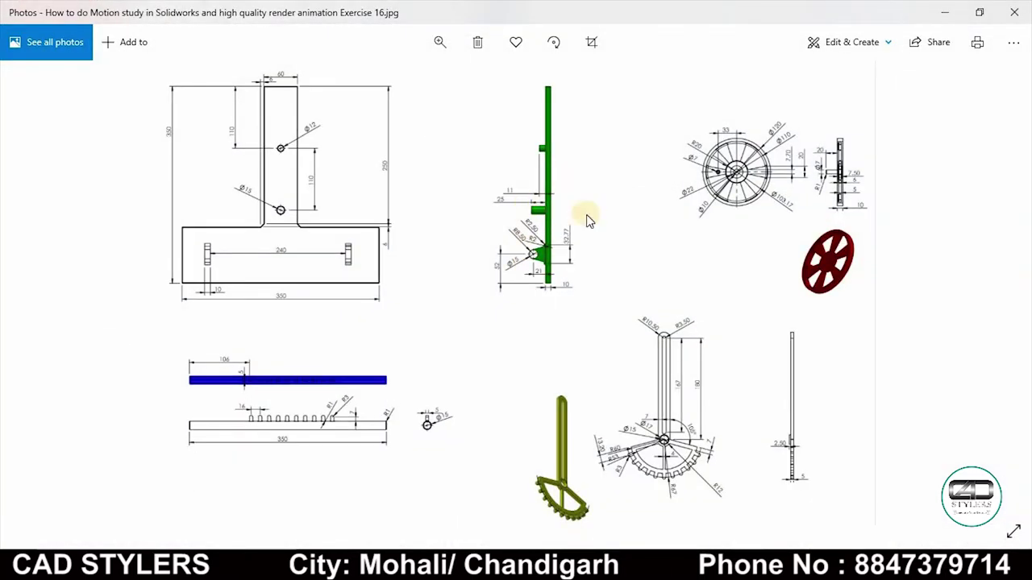
pyautogui.click(735, 545)
pyautogui.moveTo(96, 345); pyautogui.dragTo(47, 320)
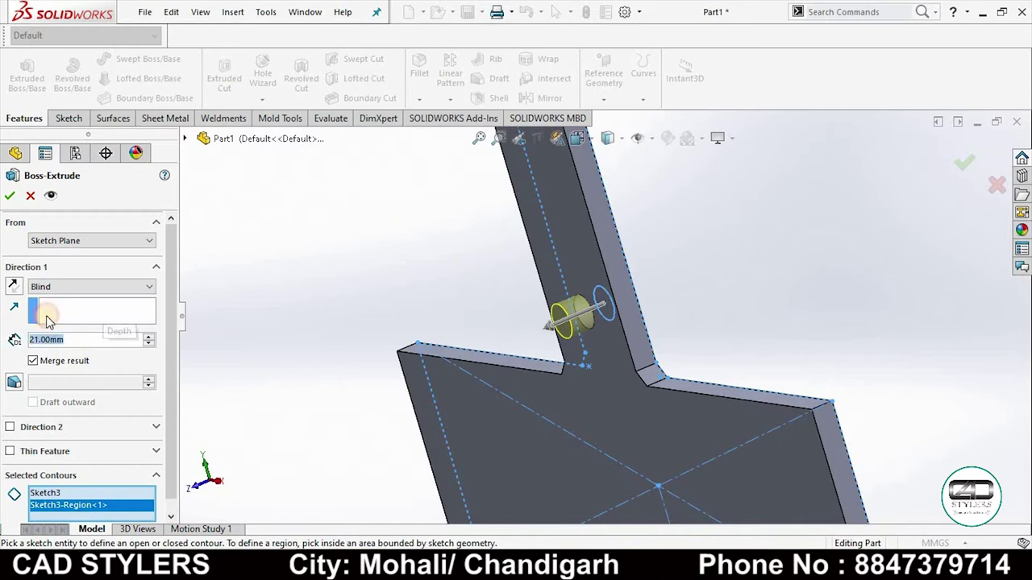
pyautogui.write('35')
pyautogui.press('Return')
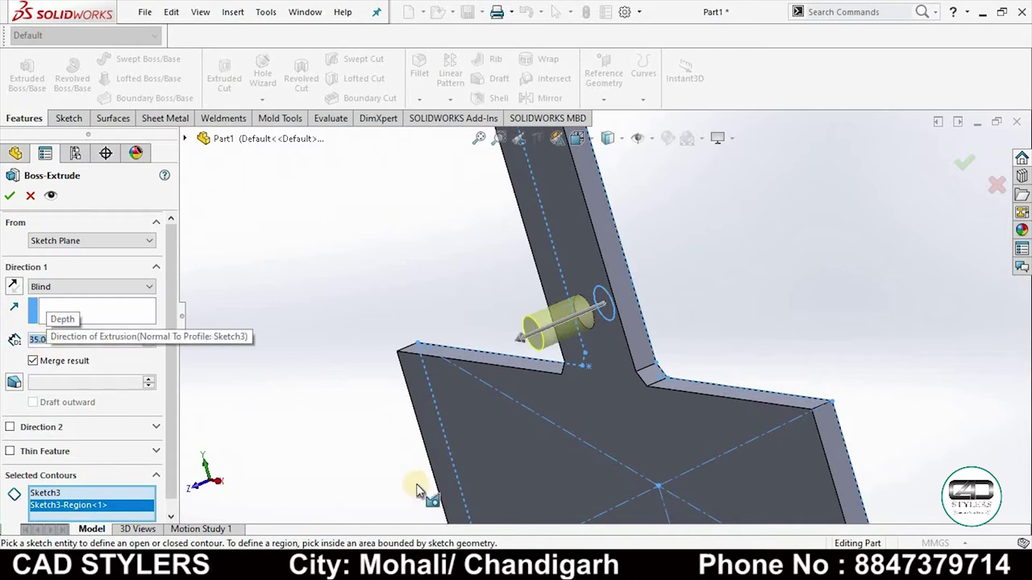
pyautogui.moveTo(768, 356); pyautogui.dragTo(706, 353, button='middle')
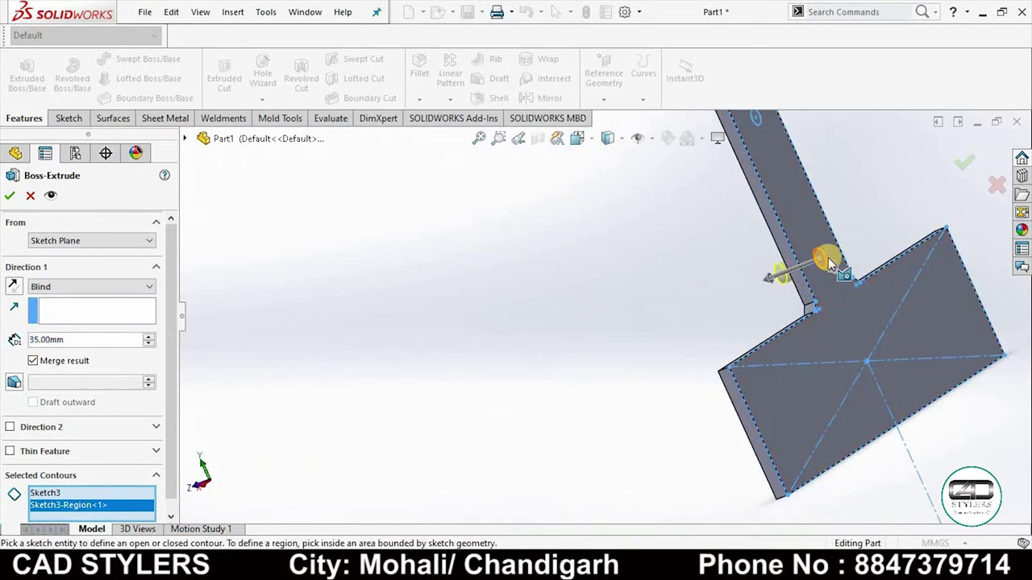
pyautogui.scroll(2, 781, 283)
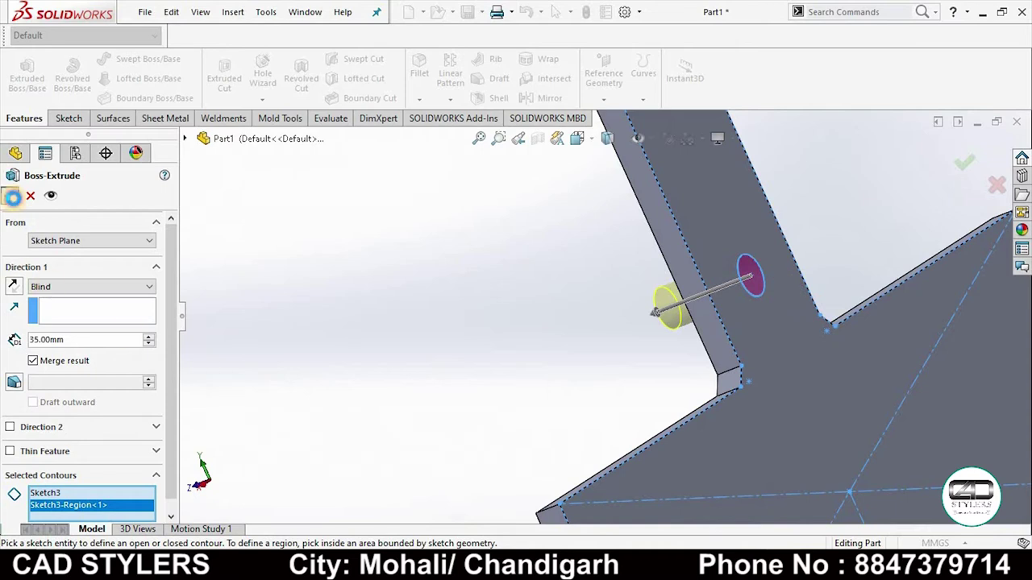
pyautogui.click(13, 197)
# Step: Orbit to view the whole T-part, then bring up the reference drawing
pyautogui.scroll(-5, 497, 311)
pyautogui.moveTo(498, 311)
pyautogui.mouseDown(button='middle')
pyautogui.moveTo(537, 295)
pyautogui.moveTo(551, 301)
pyautogui.mouseUp(button='middle')
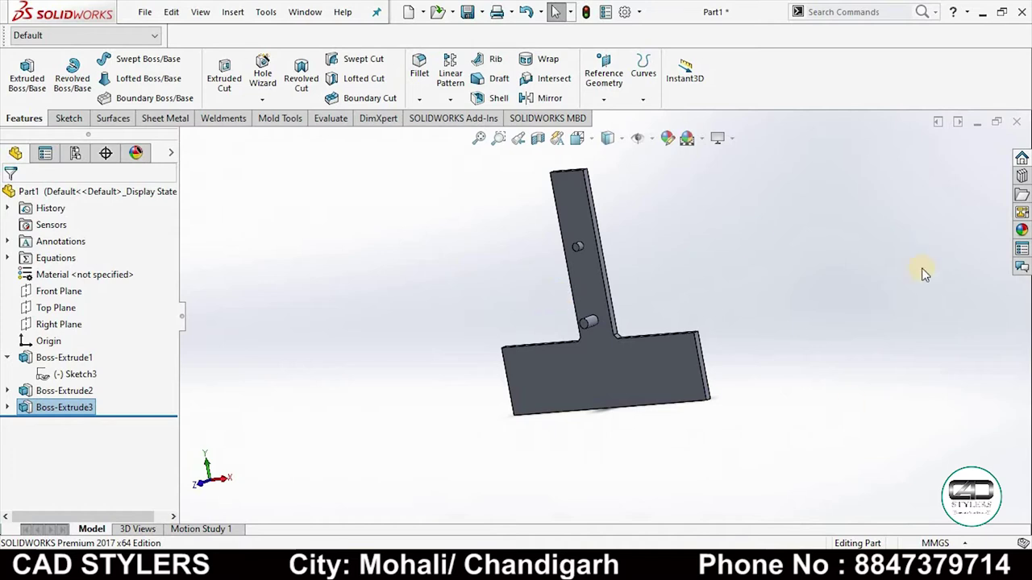
pyautogui.click(854, 500)
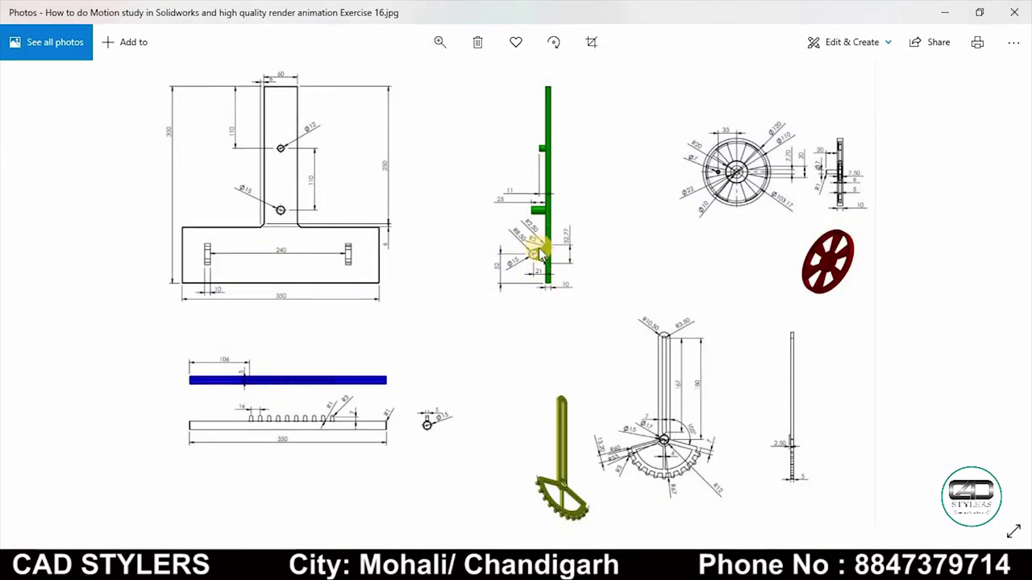
# Step: Zoom into the green part on the Photos reference drawing
pyautogui.scroll(2, 540, 256)
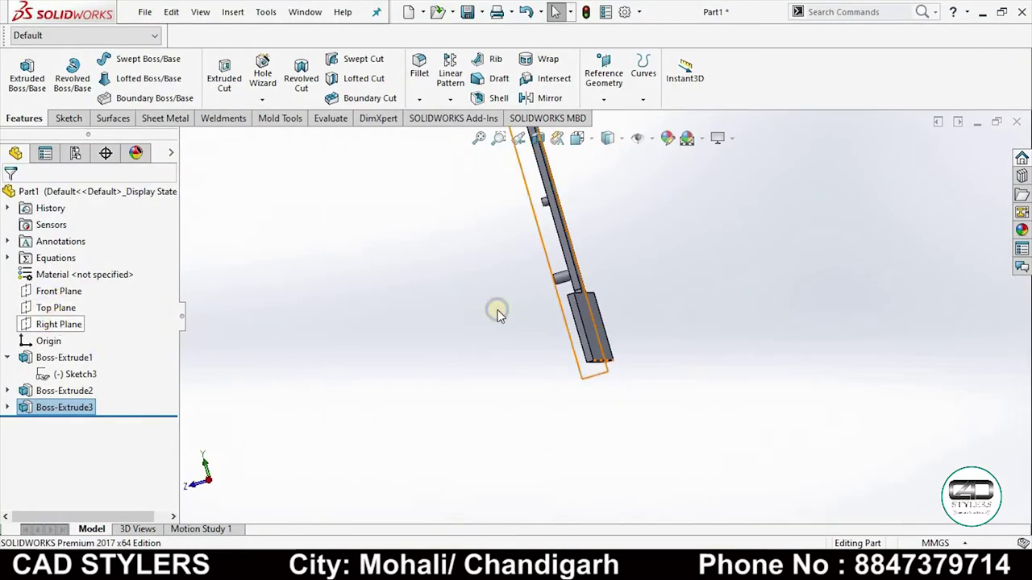
# Step: Start a new sketch on the Right Plane and view it face-on
pyautogui.click(497, 314)
pyautogui.moveTo(497, 314); pyautogui.dragTo(206, 385, button='middle')
pyautogui.rightClick(66, 321)
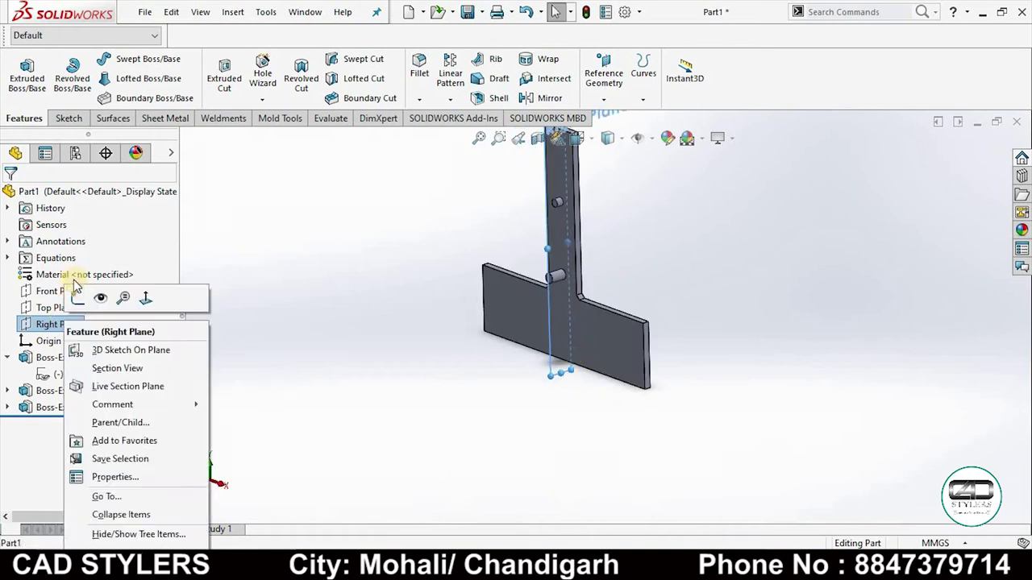
pyautogui.click(79, 299)
pyautogui.press('space')
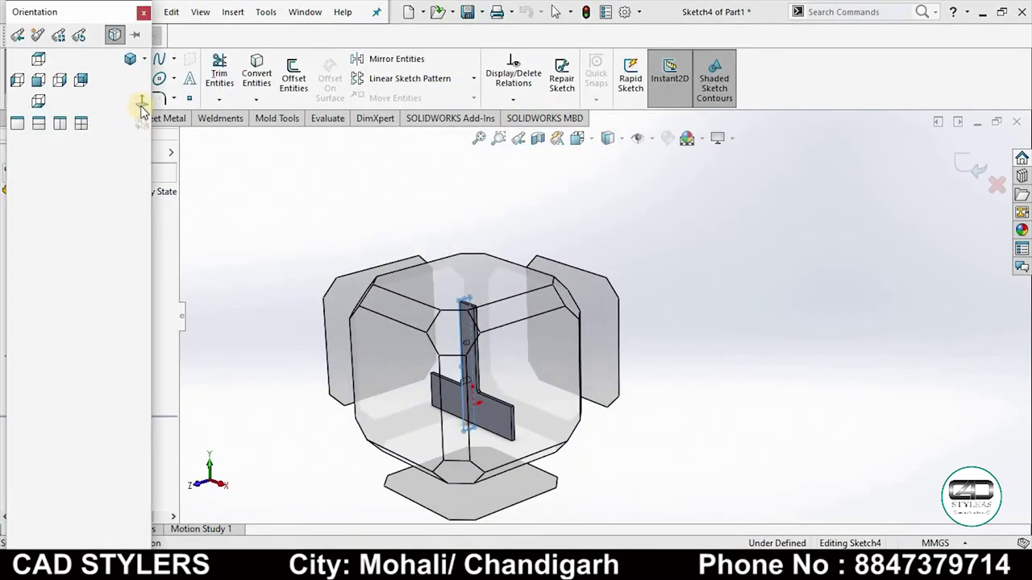
pyautogui.click(142, 105)
pyautogui.click(141, 103)
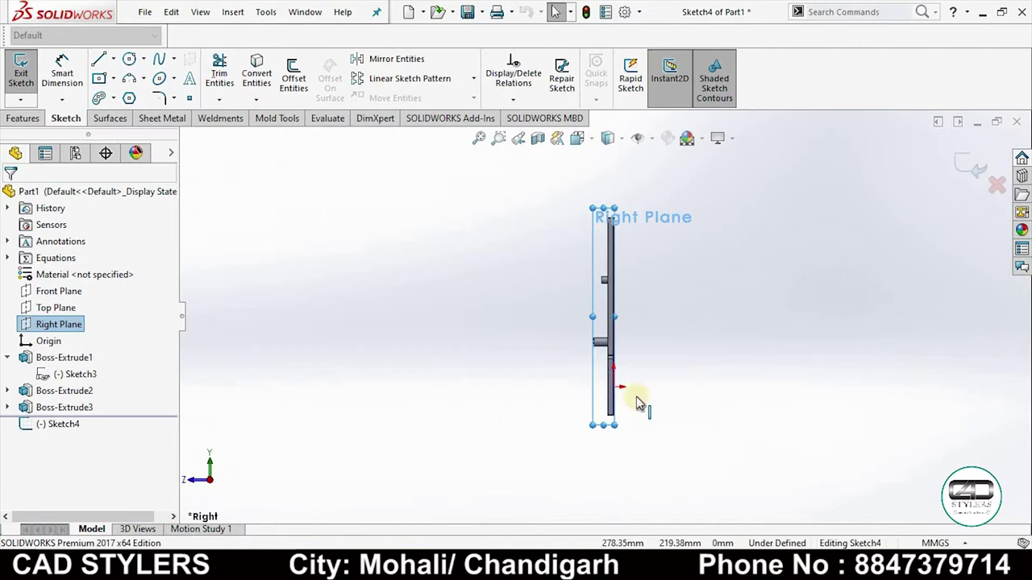
# Step: Orbit the part, then snap the view normal to the Right Plane with Ctrl+8
pyautogui.moveTo(655, 369); pyautogui.dragTo(691, 351, button='middle')
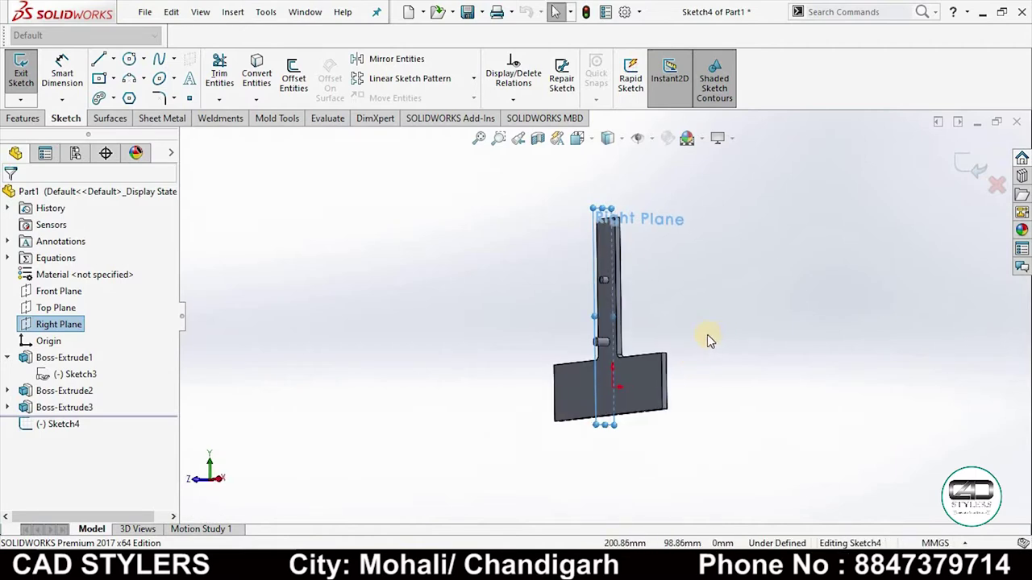
pyautogui.moveTo(706, 335)
pyautogui.mouseDown(button='middle')
pyautogui.moveTo(689, 346)
pyautogui.moveTo(697, 348)
pyautogui.mouseUp(button='middle')
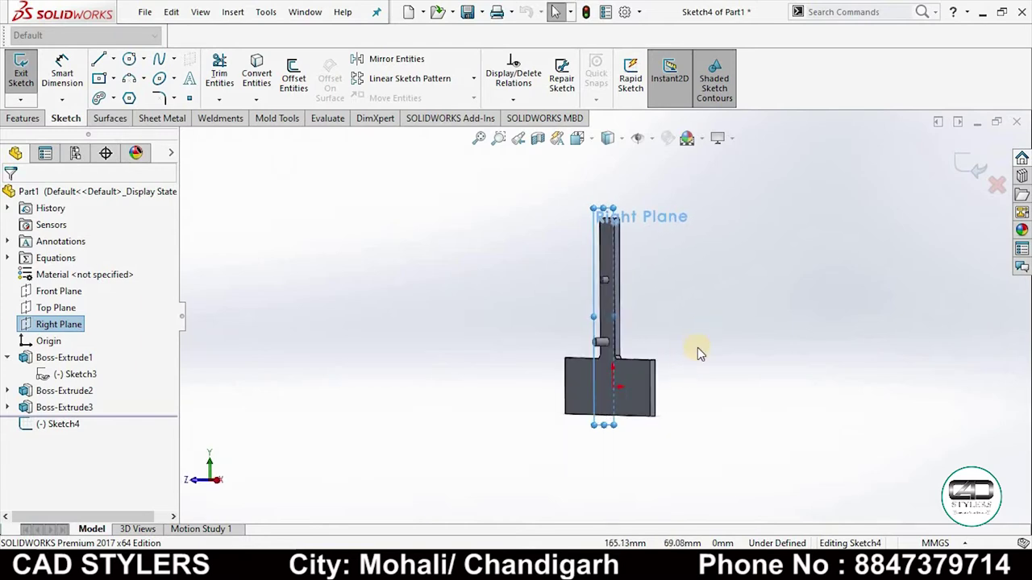
pyautogui.press('space')
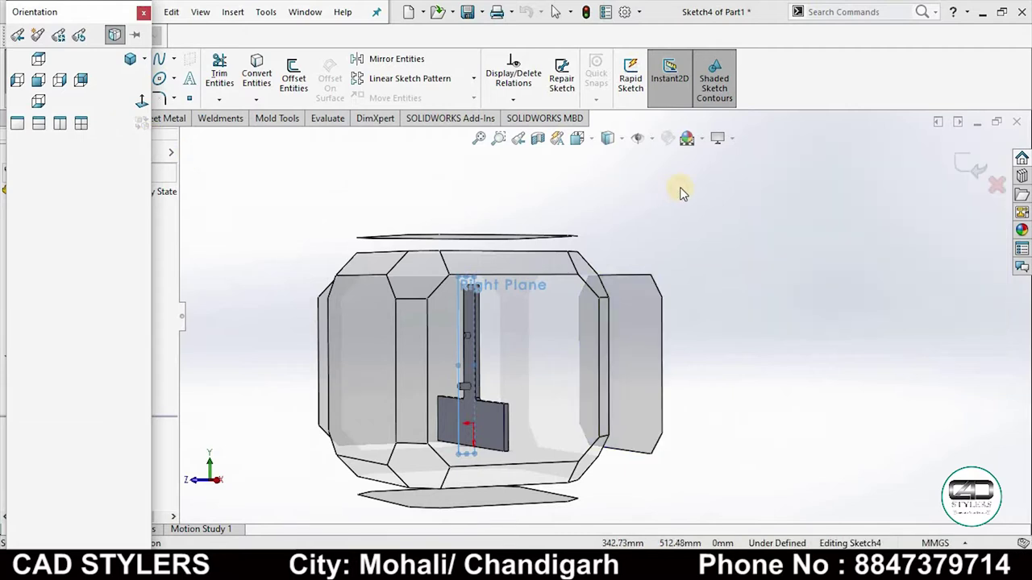
pyautogui.hotkey('ctrl', '8')
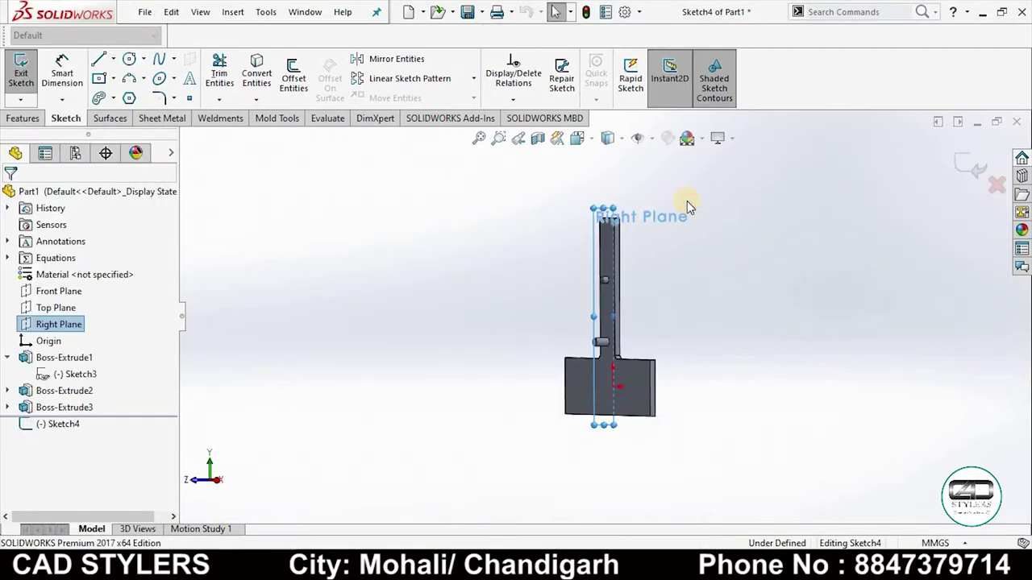
pyautogui.press('space')
pyautogui.click(137, 99)
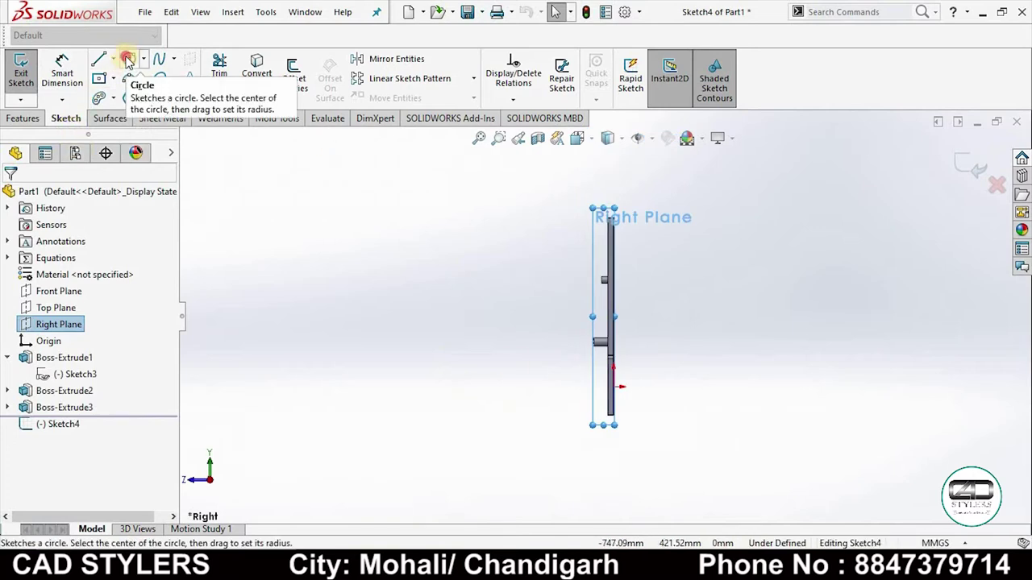
# Step: Roll the view, then switch to a side-on view with the part lying horizontal
pyautogui.click(129, 58)
pyautogui.scroll(-2, 590, 396)
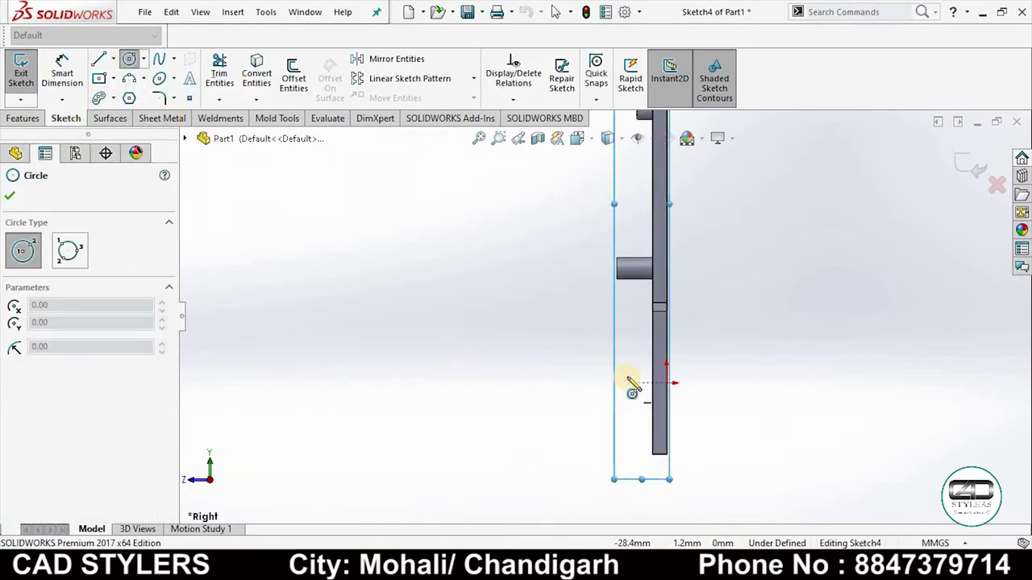
pyautogui.scroll(-2, 612, 395)
pyautogui.scroll(3, 605, 378)
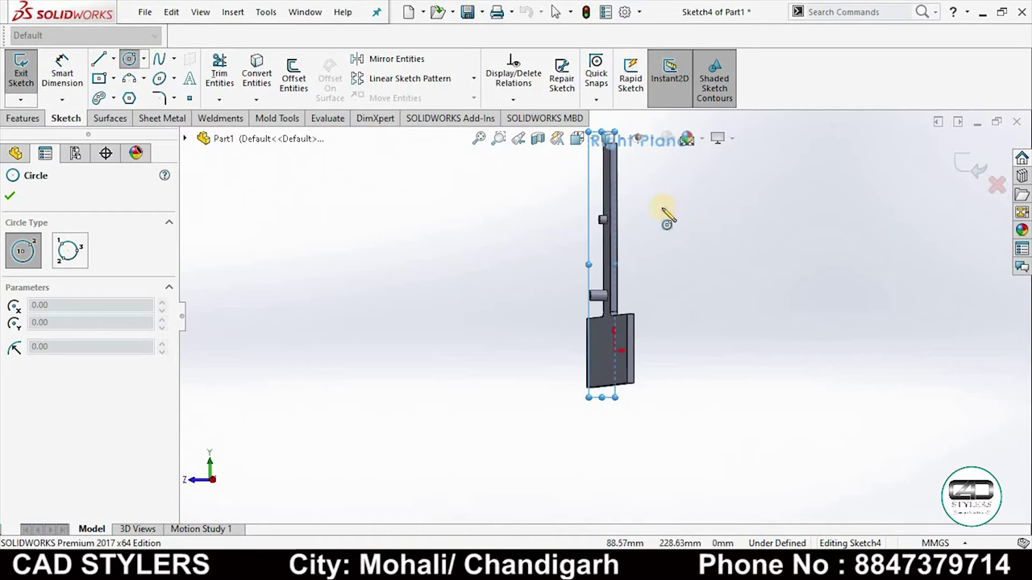
pyautogui.press('Escape')
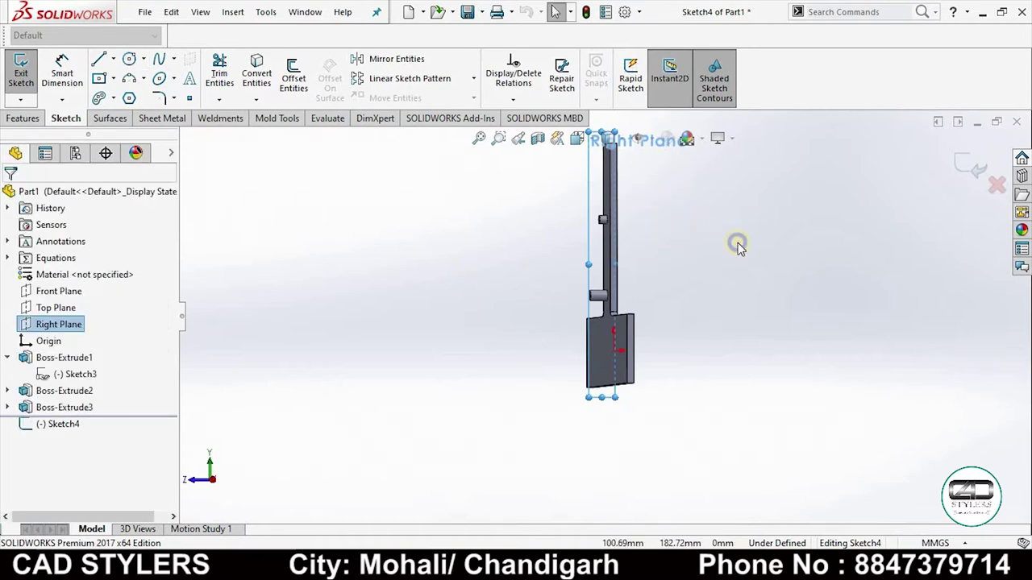
pyautogui.rightClick(736, 242)
pyautogui.moveTo(747, 257)
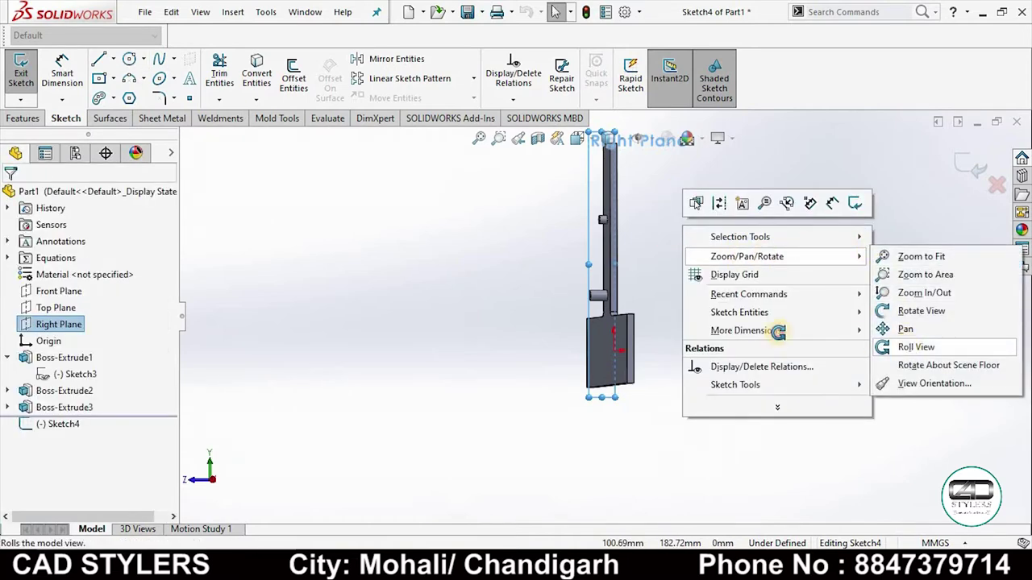
pyautogui.click(915, 347)
pyautogui.moveTo(727, 382); pyautogui.dragTo(509, 324)
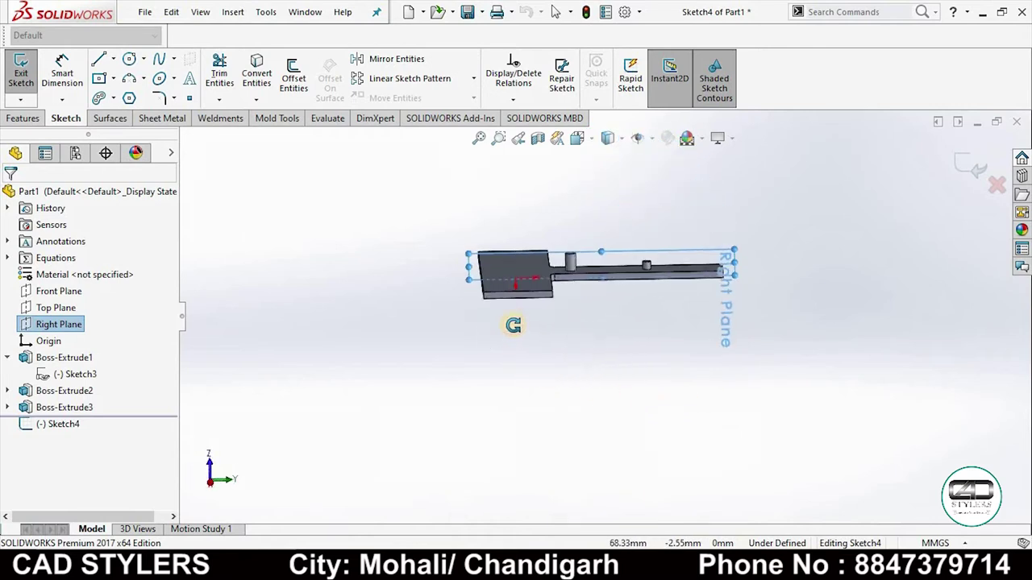
pyautogui.press('space')
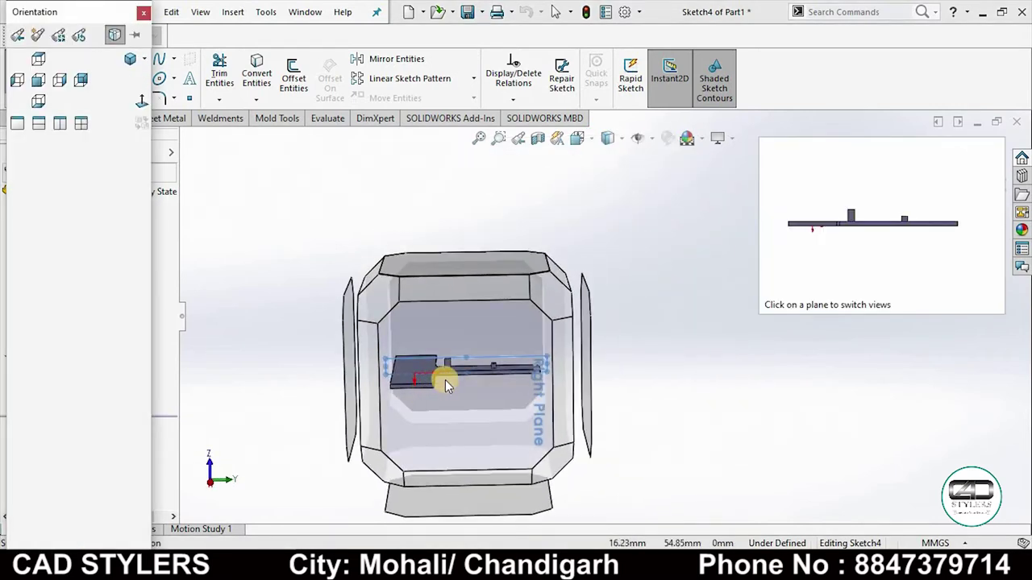
pyautogui.click(446, 379)
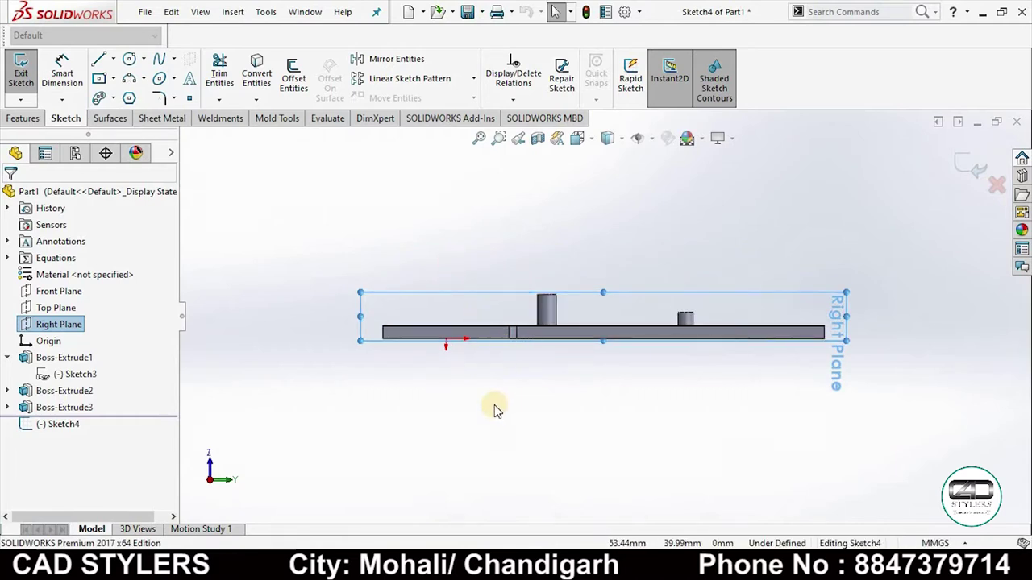
# Step: Check the reference drawing in Photos and return to the SOLIDWORKS sketch
pyautogui.click(726, 568)
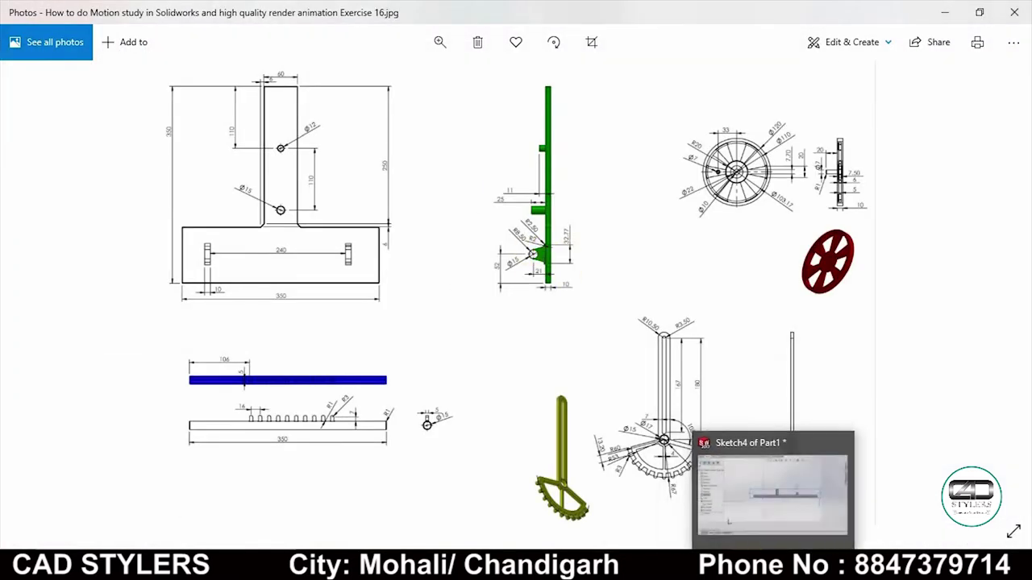
pyautogui.click(750, 483)
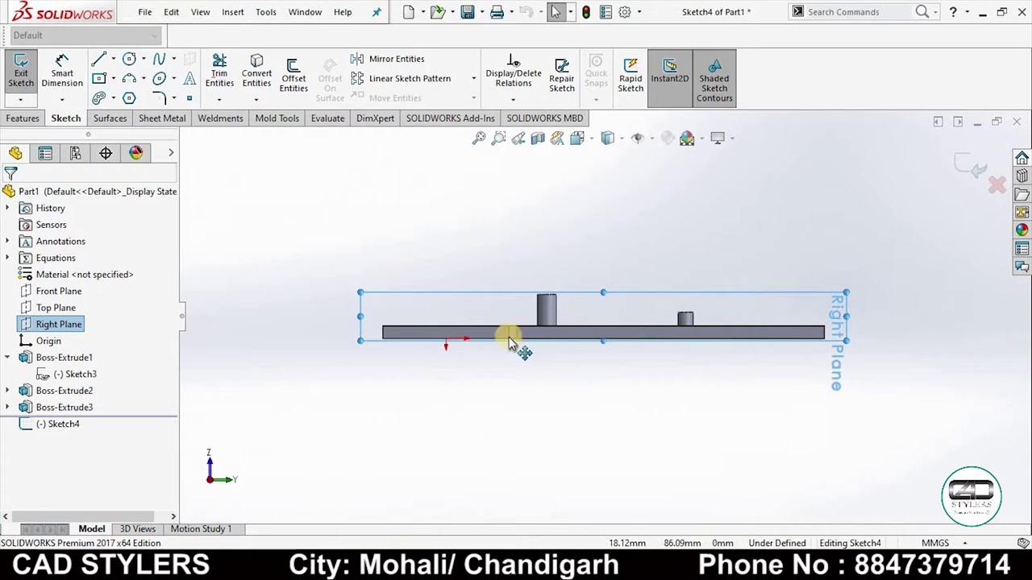
pyautogui.scroll(-2, 473, 341)
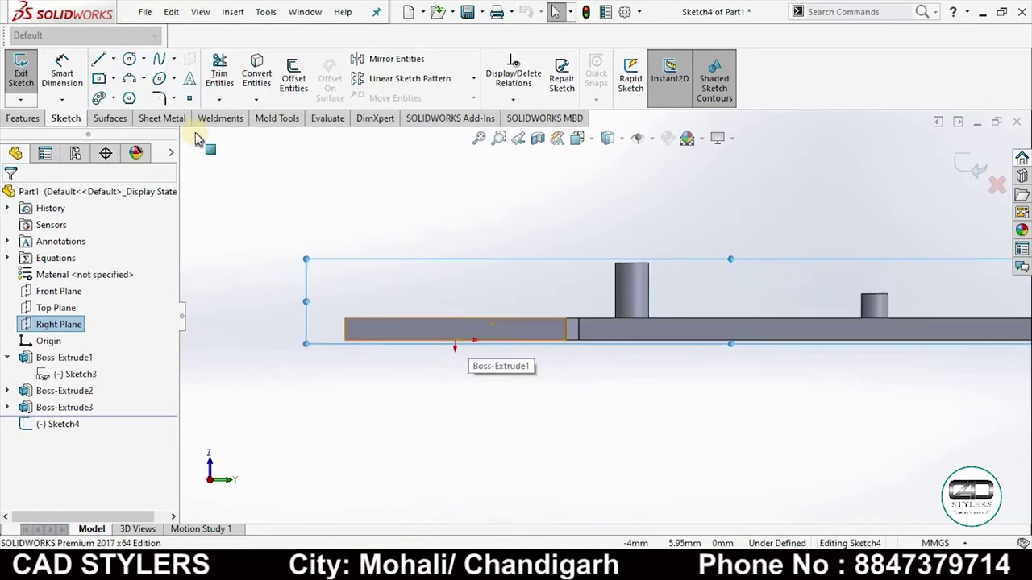
# Step: Sketch a circle centred above the base plate
pyautogui.click(129, 59)
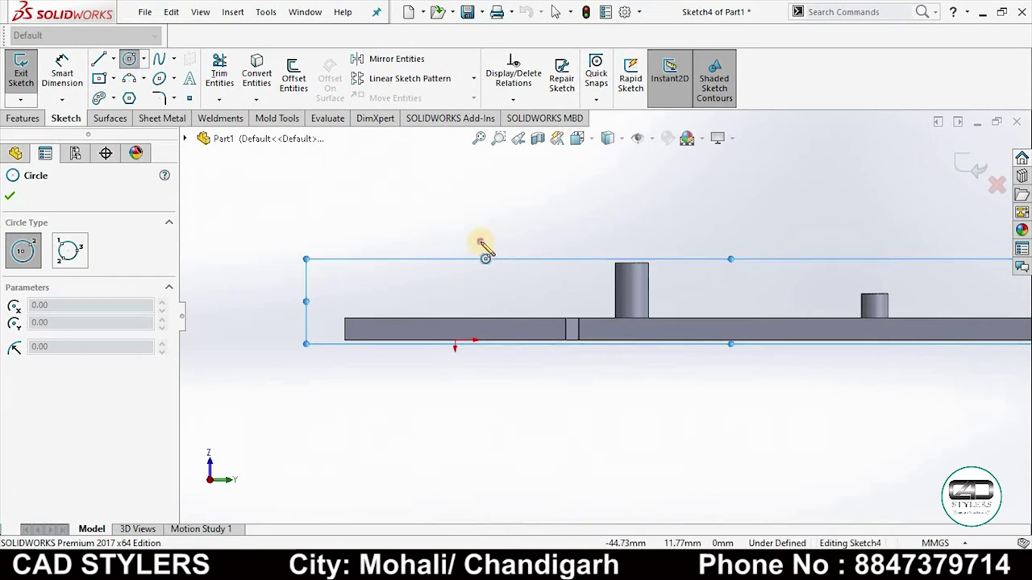
pyautogui.click(480, 242)
pyautogui.click(493, 229)
pyautogui.rightClick(491, 232)
pyautogui.click(529, 240)
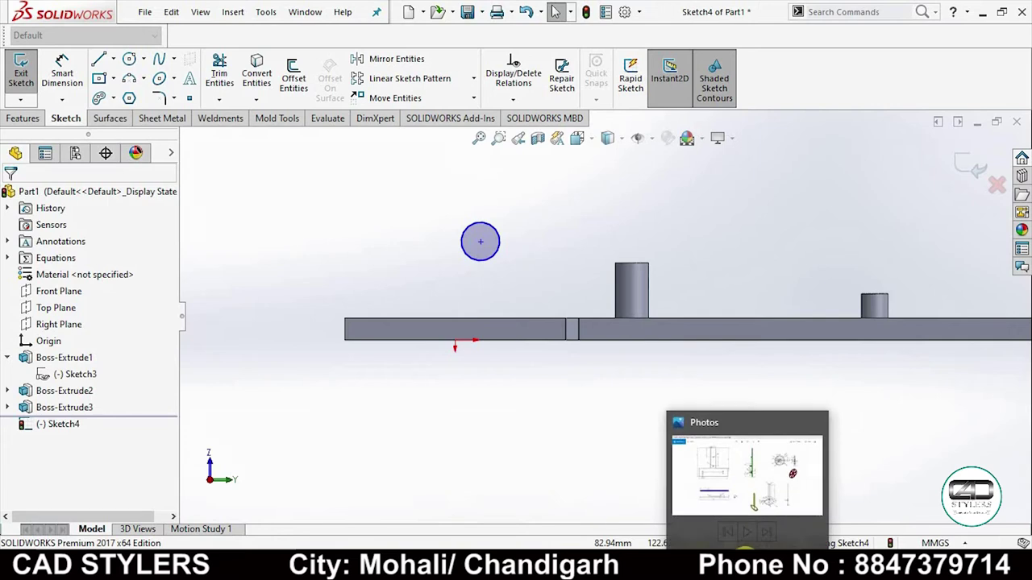
# Step: Compare with the reference drawing and give the circle a diameter dimension of 10
pyautogui.click(748, 560)
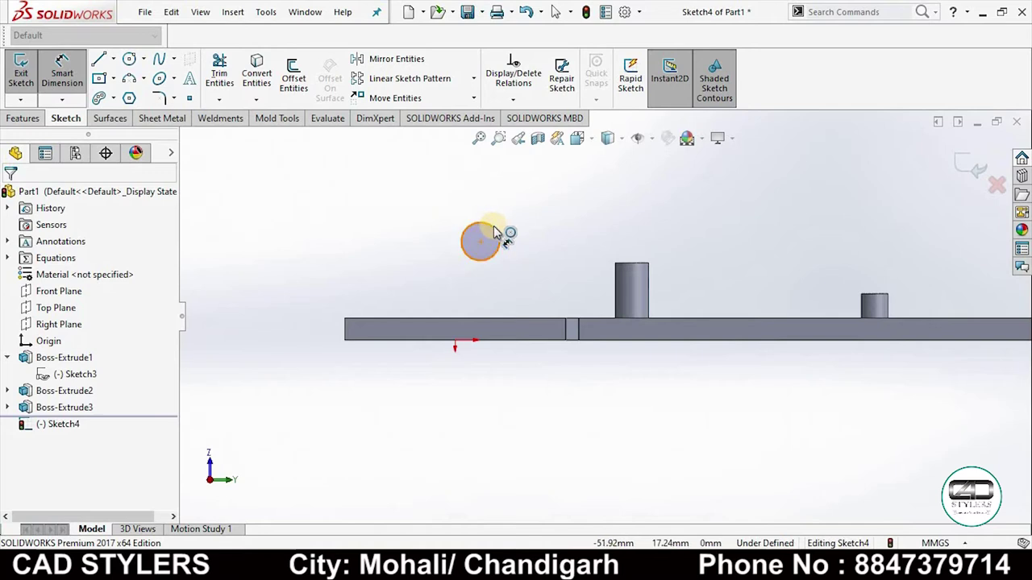
pyautogui.click(496, 233)
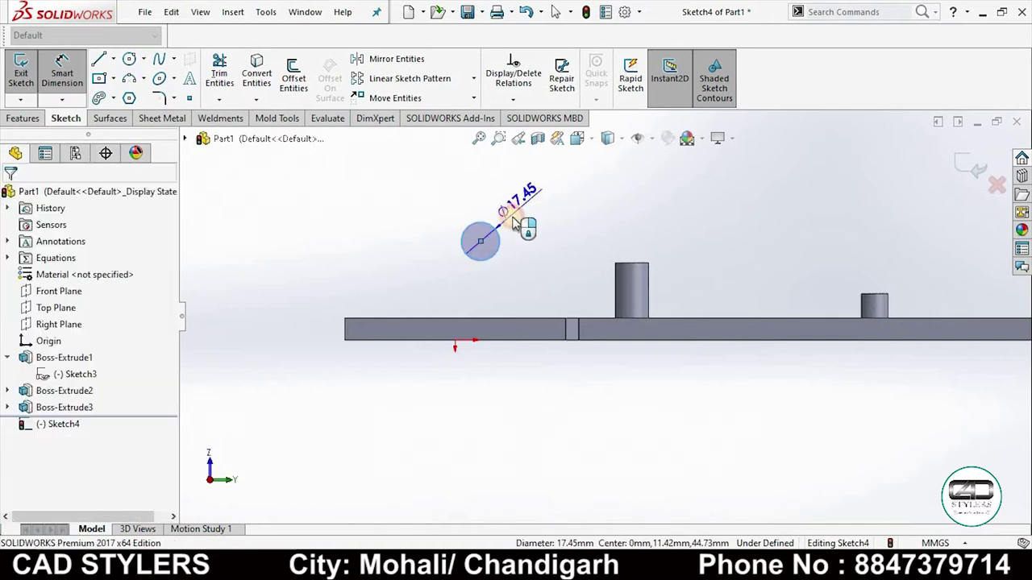
pyautogui.click(520, 220)
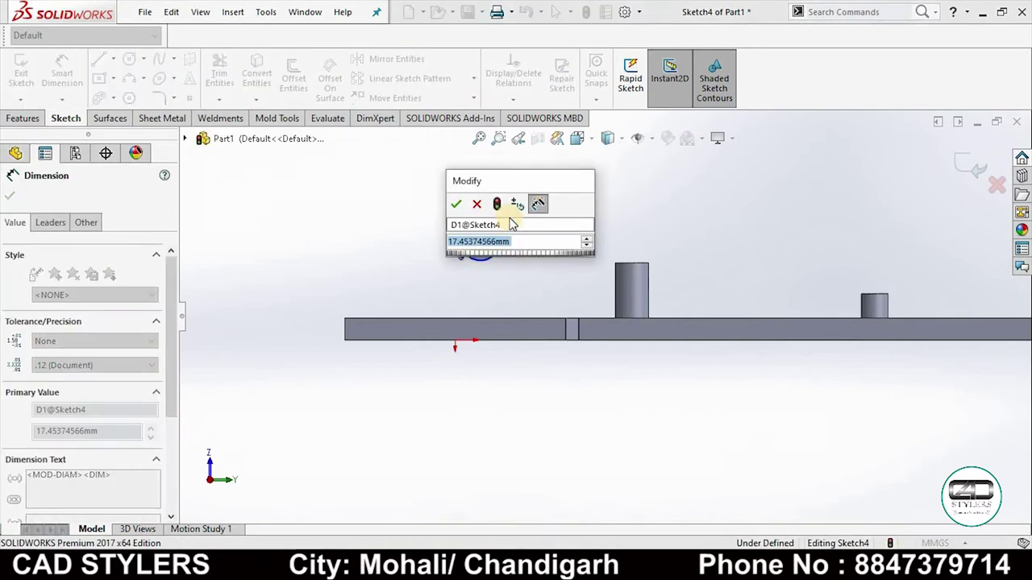
pyautogui.write('10')
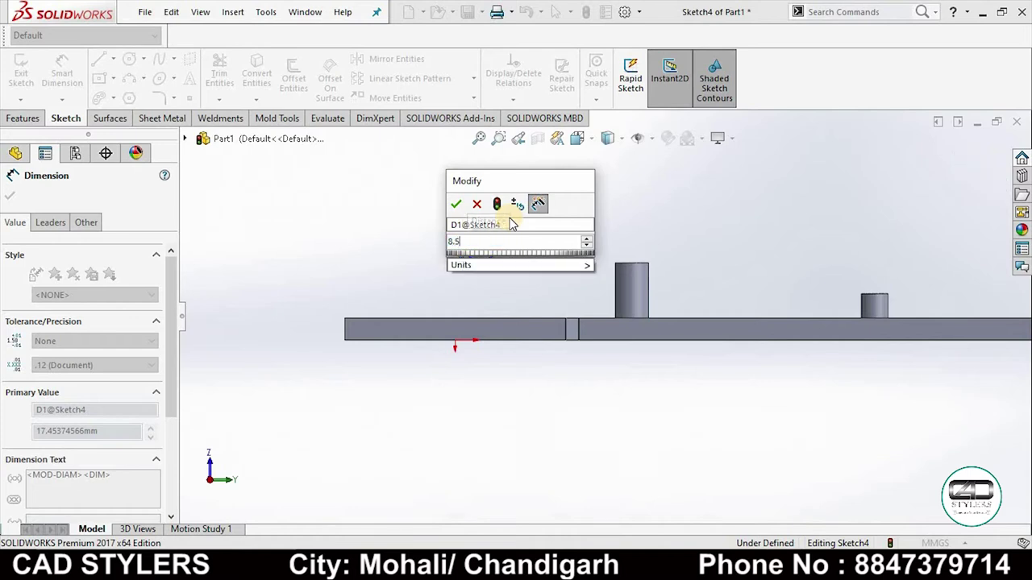
pyautogui.press('Return')
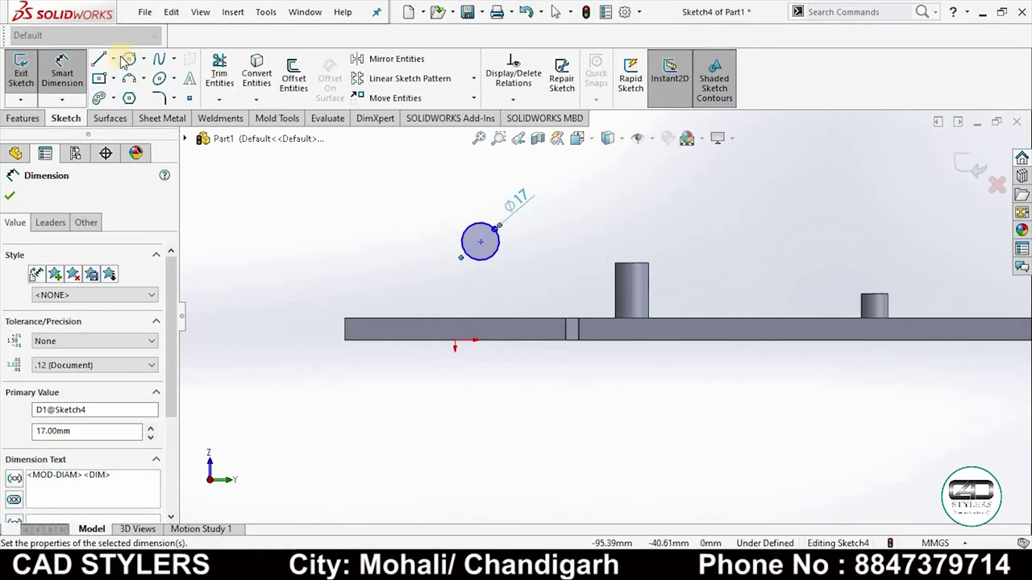
# Step: Add a concentric inner circle and dimension its diameter to 15
pyautogui.click(129, 58)
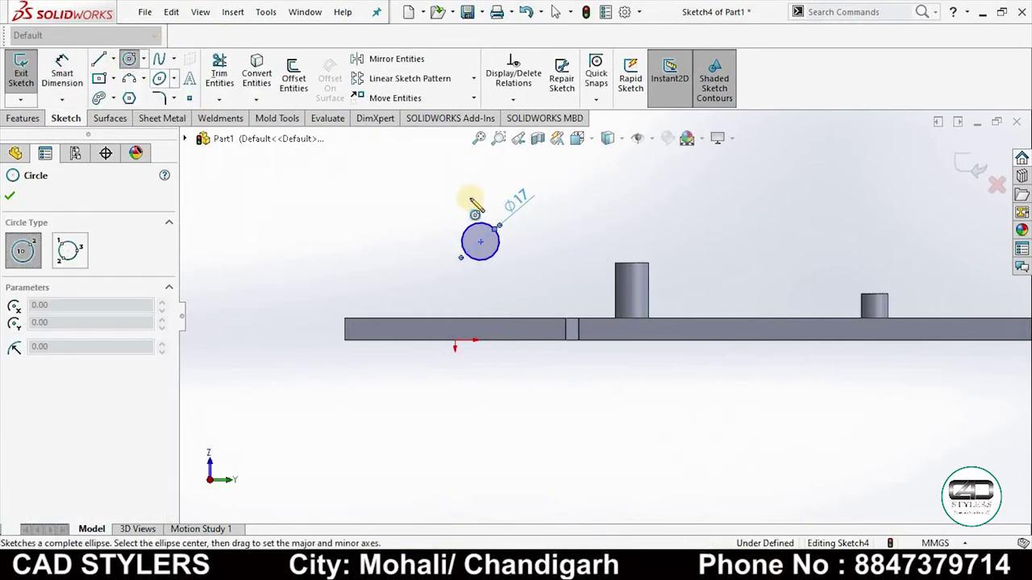
pyautogui.rightClick(499, 243)
pyautogui.click(526, 248)
pyautogui.click(62, 73)
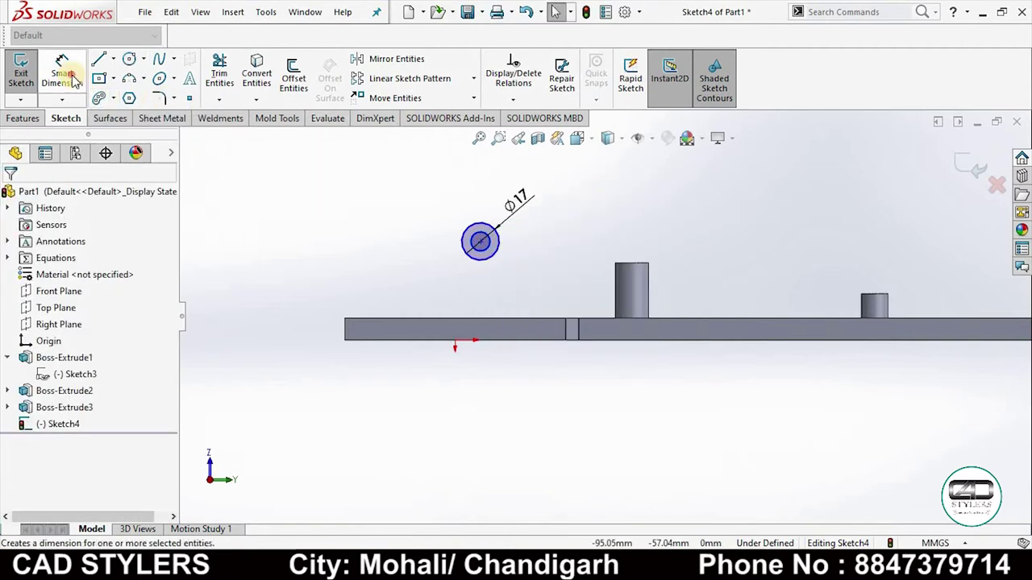
pyautogui.click(488, 244)
pyautogui.click(535, 235)
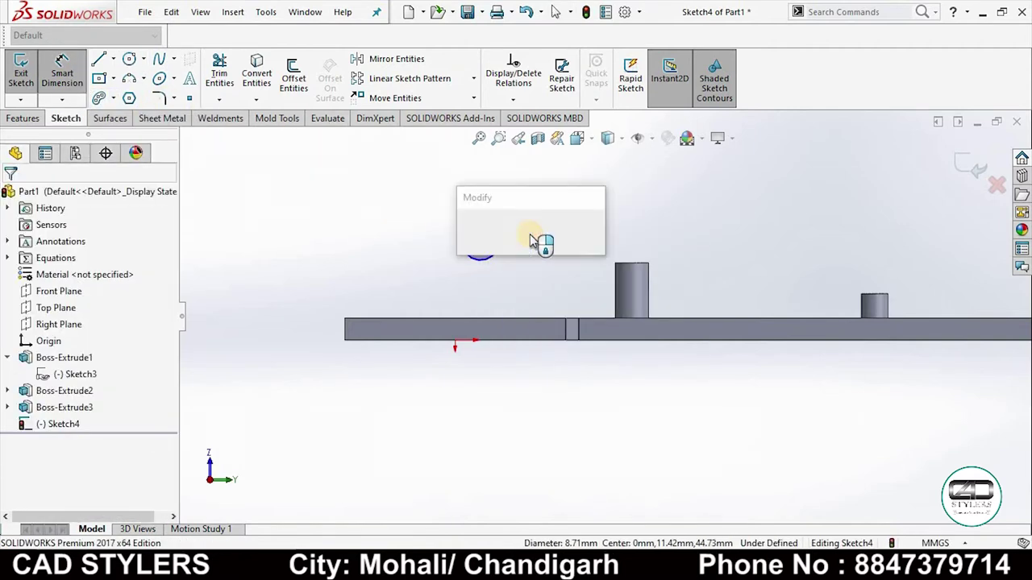
pyautogui.write('15')
pyautogui.press('Return')
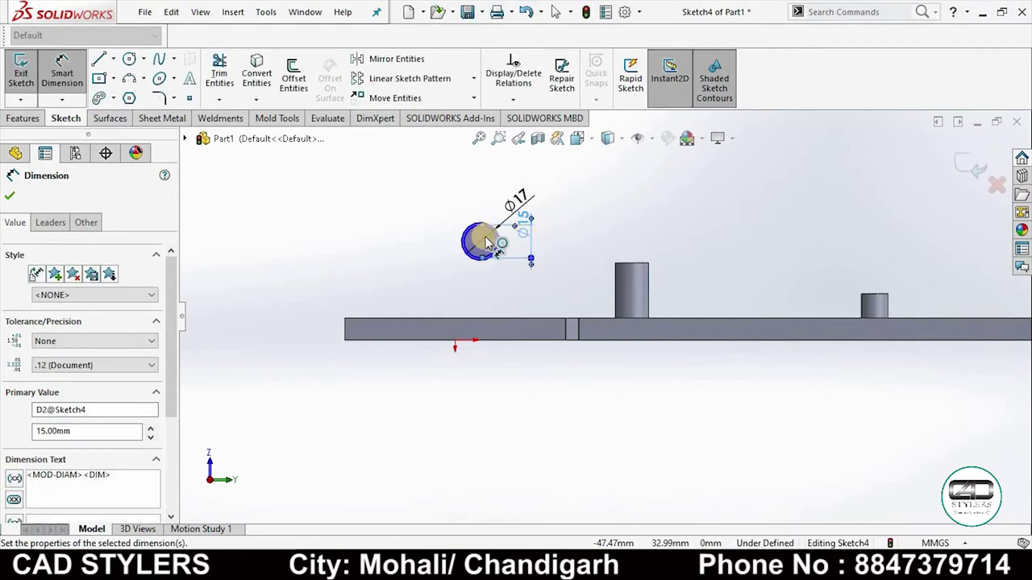
pyautogui.scroll(3, 484, 233)
pyautogui.hotkey('alt', 'Tab')
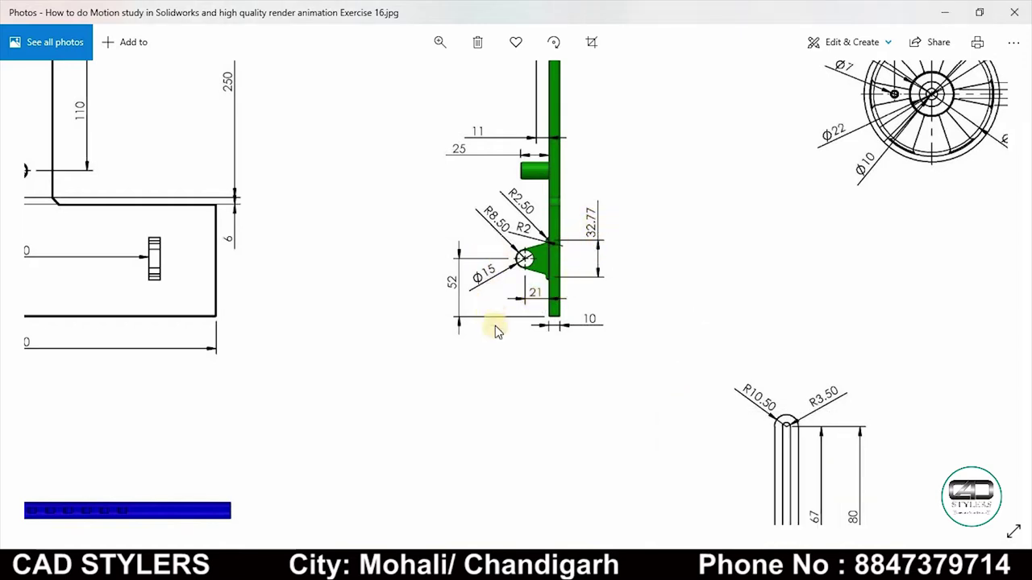
pyautogui.click(782, 496)
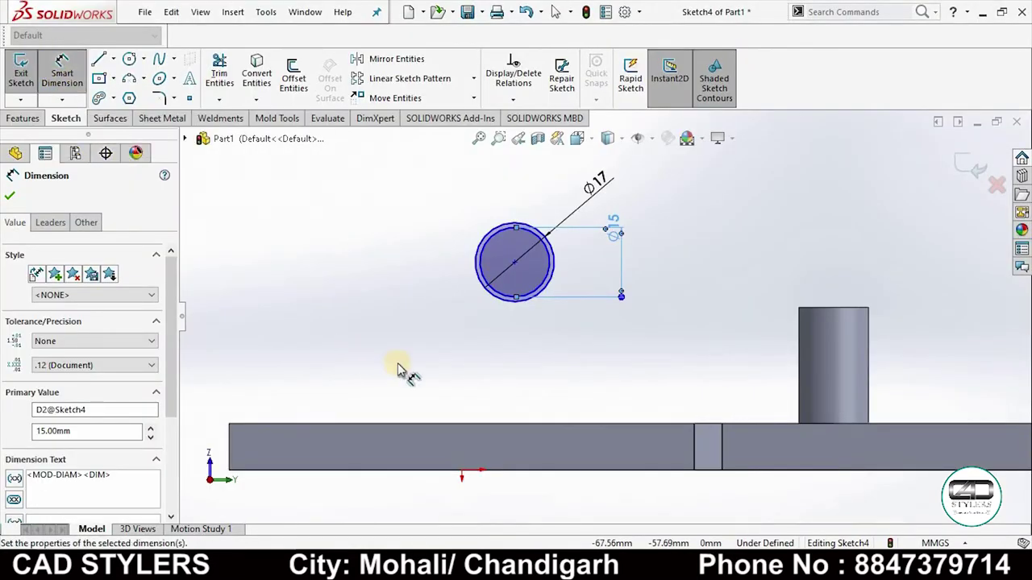
# Step: Dimension the circle centre 52 horizontally from the plate's end
pyautogui.scroll(2, 386, 379)
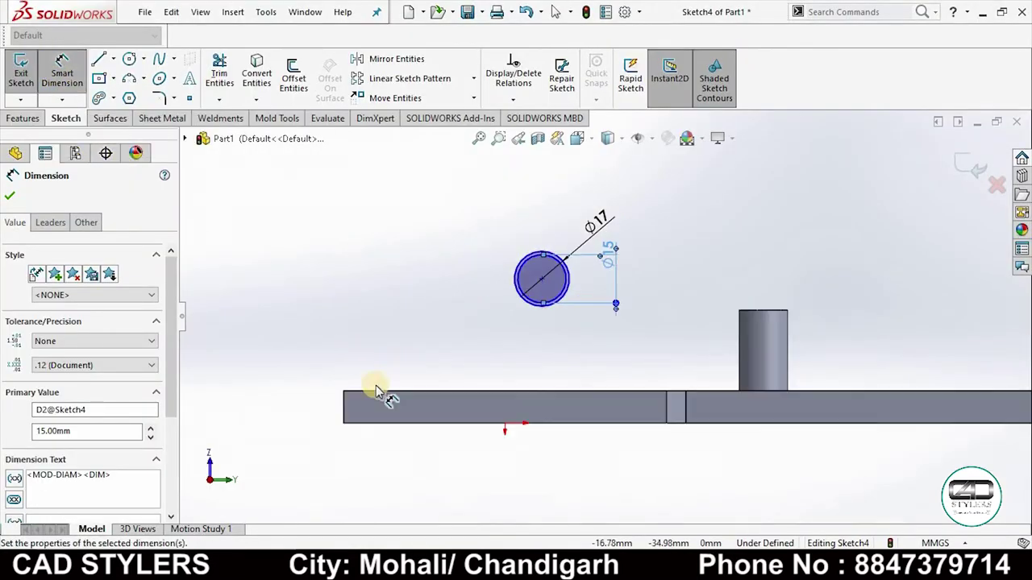
pyautogui.click(541, 279)
pyautogui.click(425, 242)
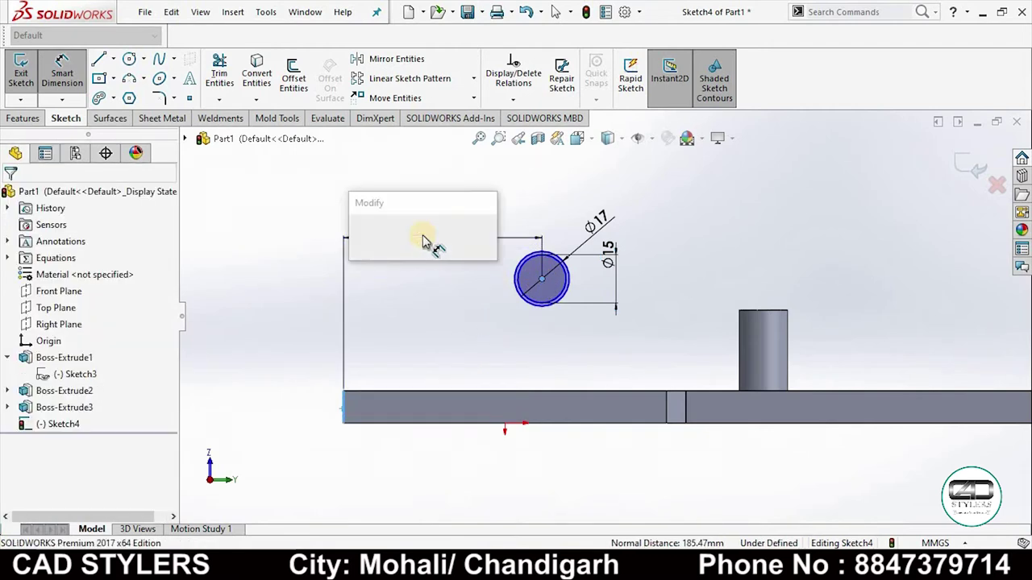
pyautogui.write('52')
pyautogui.press('Return')
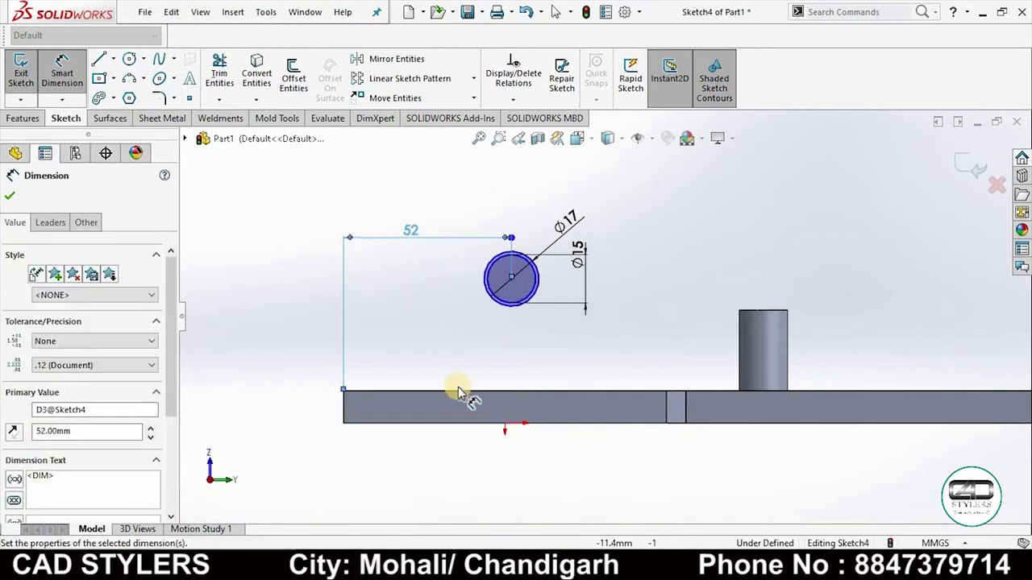
# Step: Dimension the circle centre 21 above the plate's top line, then convert that edge into sketch geometry
pyautogui.click(457, 391)
pyautogui.click(510, 280)
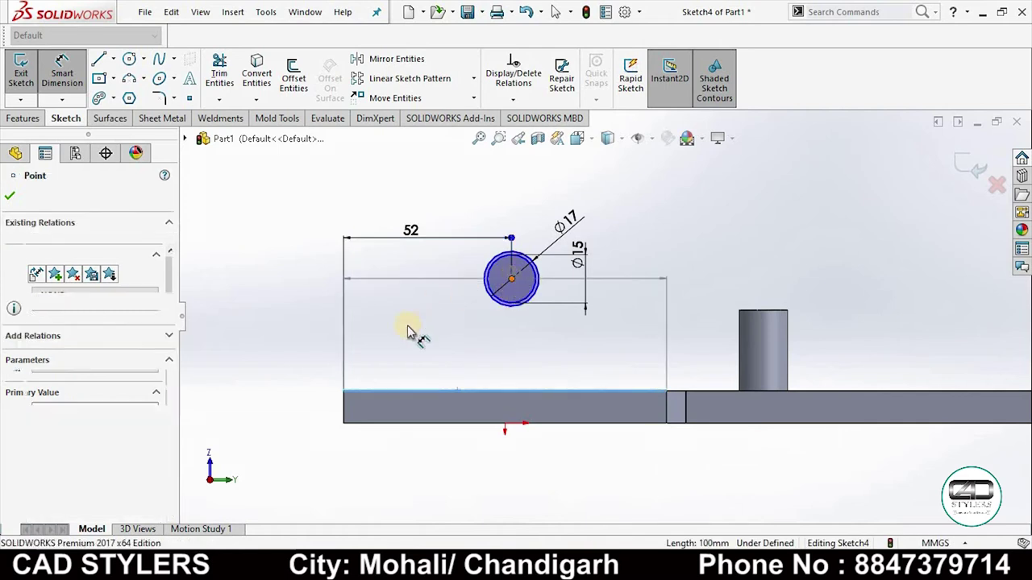
pyautogui.click(409, 329)
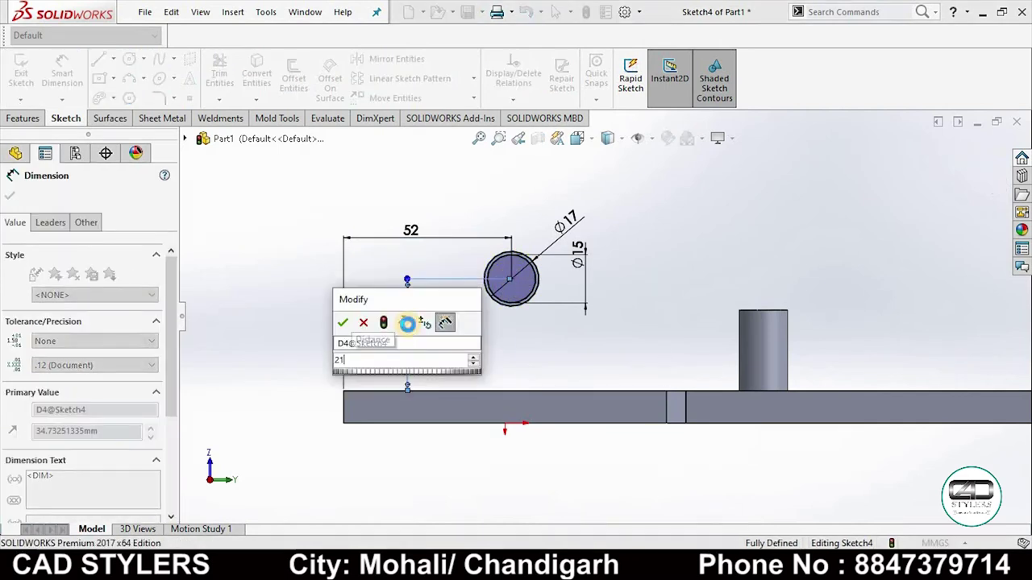
pyautogui.write('21')
pyautogui.press('Return')
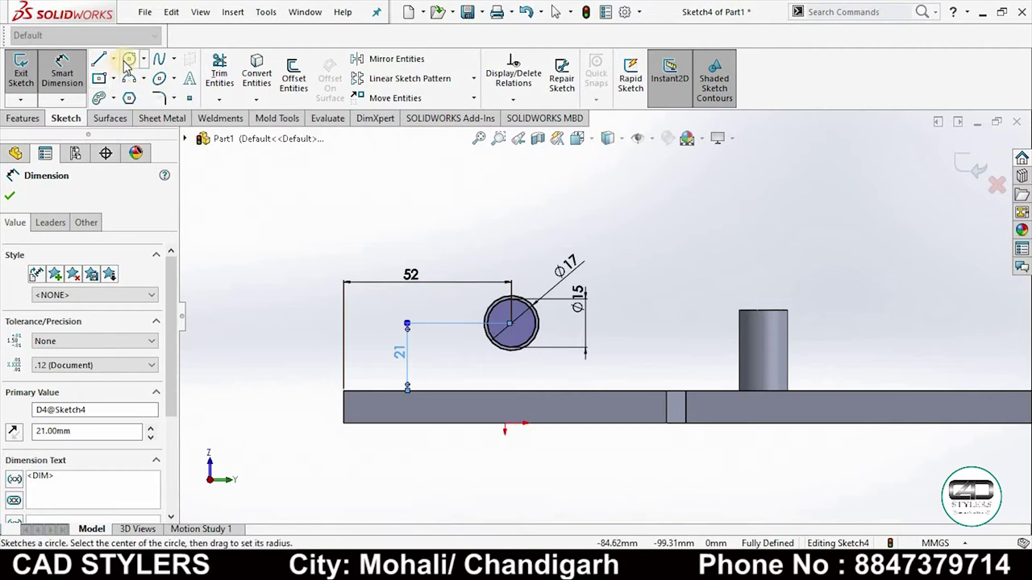
pyautogui.click(441, 380)
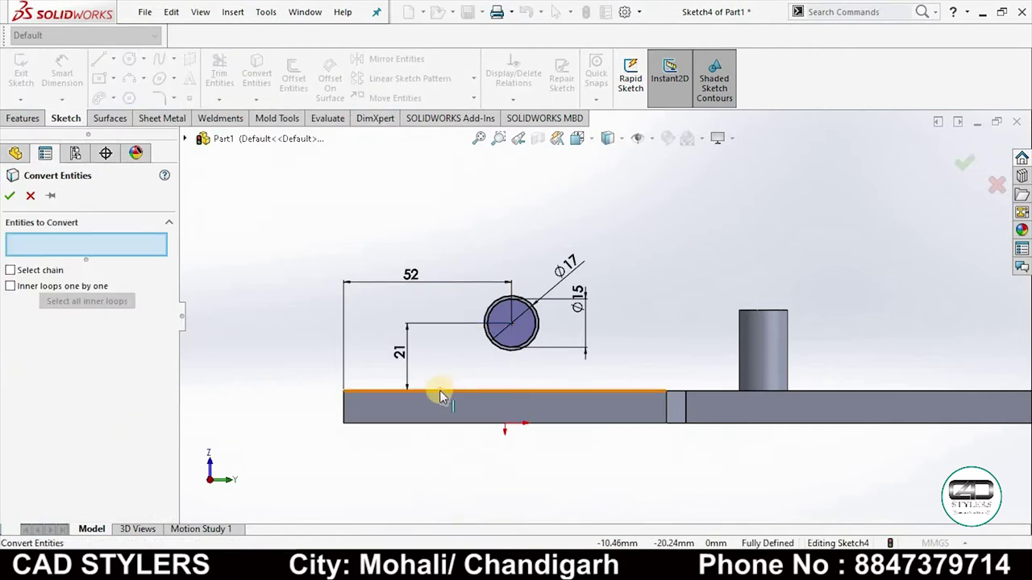
pyautogui.click(438, 391)
pyautogui.click(10, 196)
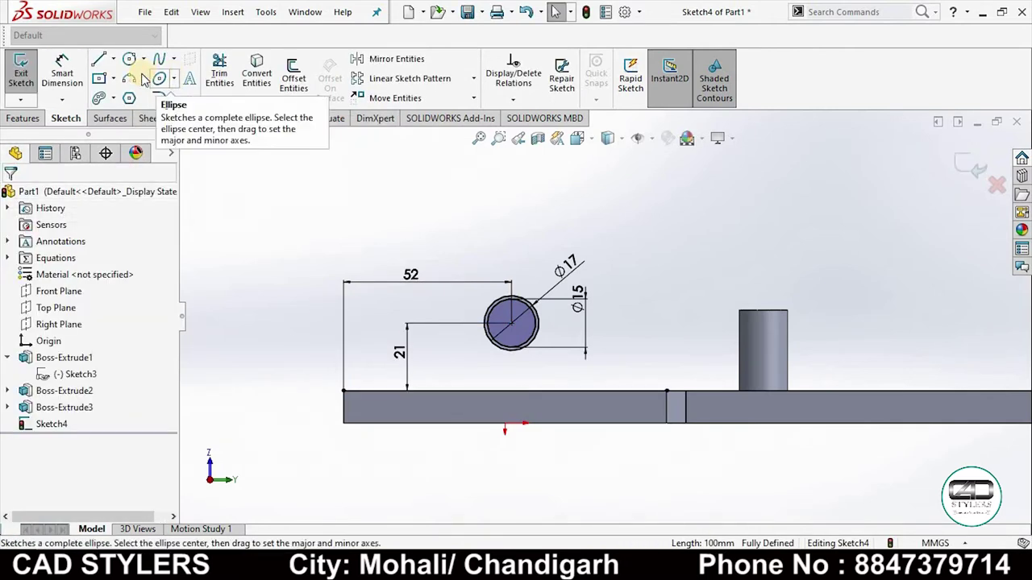
# Step: Sketch a small circle centred on the plate's top edge
pyautogui.click(129, 59)
pyautogui.scroll(-2, 587, 403)
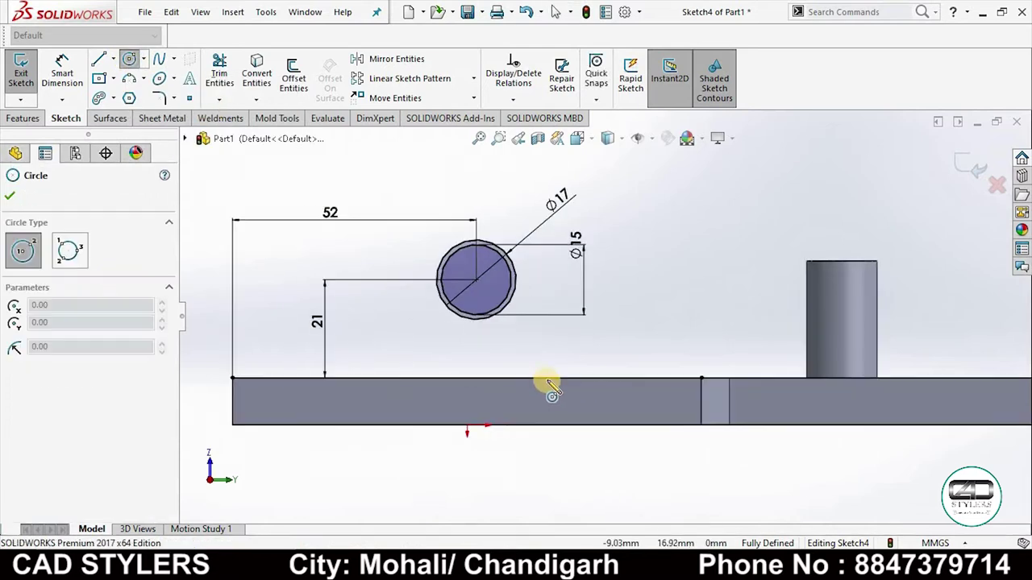
pyautogui.moveTo(556, 377); pyautogui.dragTo(570, 378)
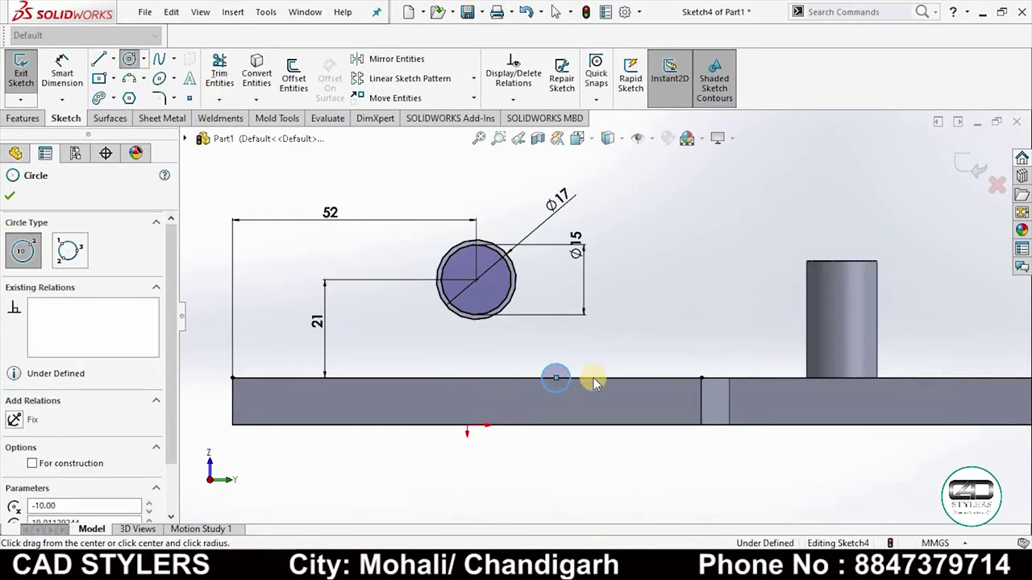
pyautogui.rightClick(586, 375)
pyautogui.click(593, 373)
# Step: Dimension the small circle to Ø5, and to 16.39 (32.77/2) horizontally from the main circles' centre
pyautogui.click(62, 77)
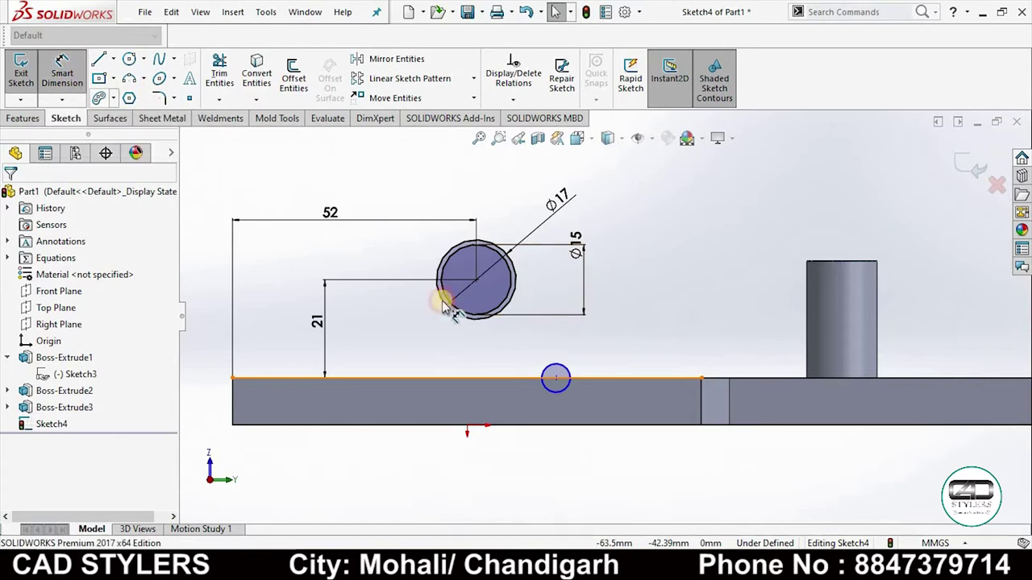
pyautogui.click(564, 368)
pyautogui.click(525, 344)
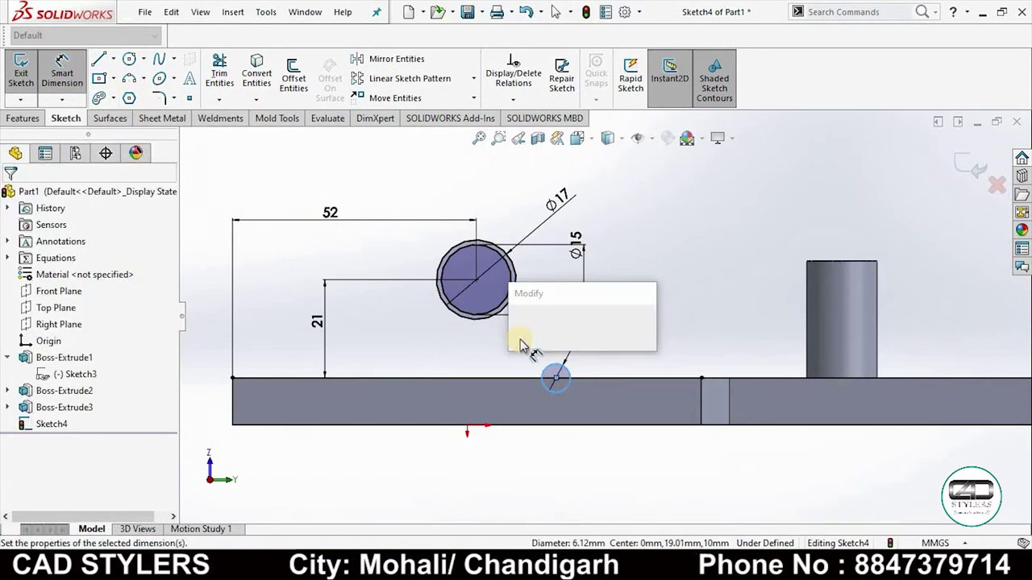
pyautogui.write('5')
pyautogui.press('Return')
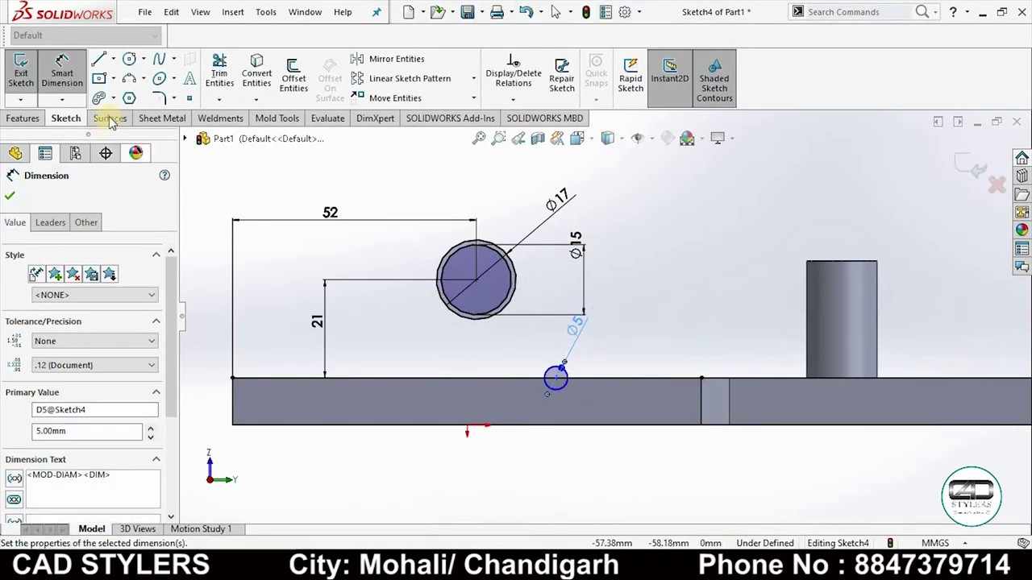
pyautogui.click(548, 383)
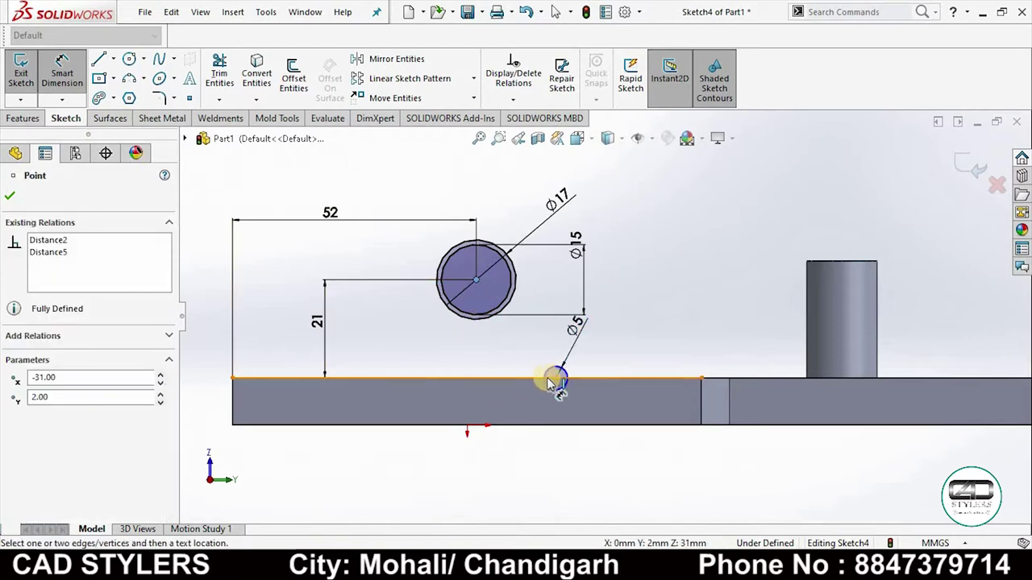
pyautogui.click(558, 378)
pyautogui.click(515, 413)
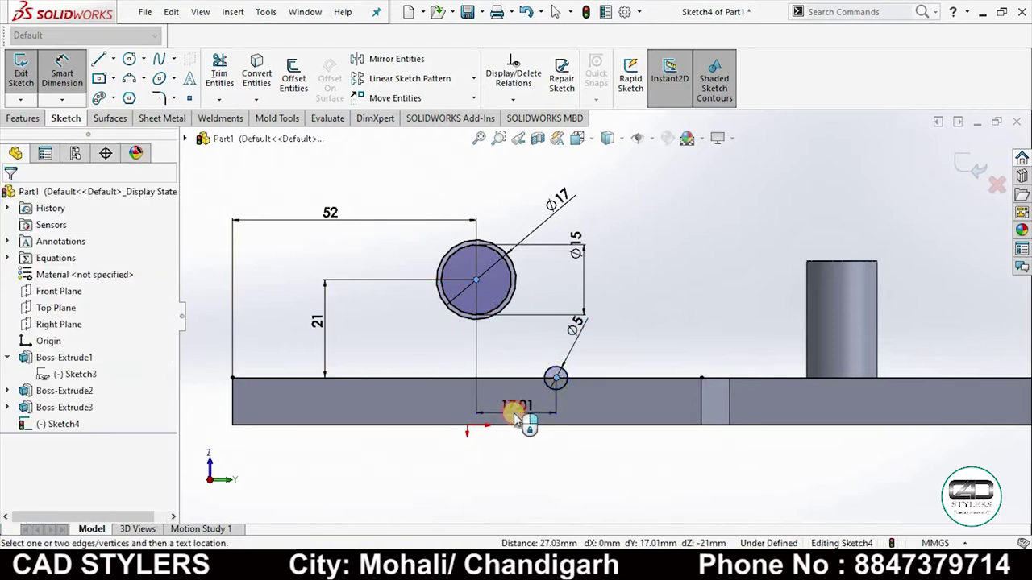
pyautogui.write('32.77/2')
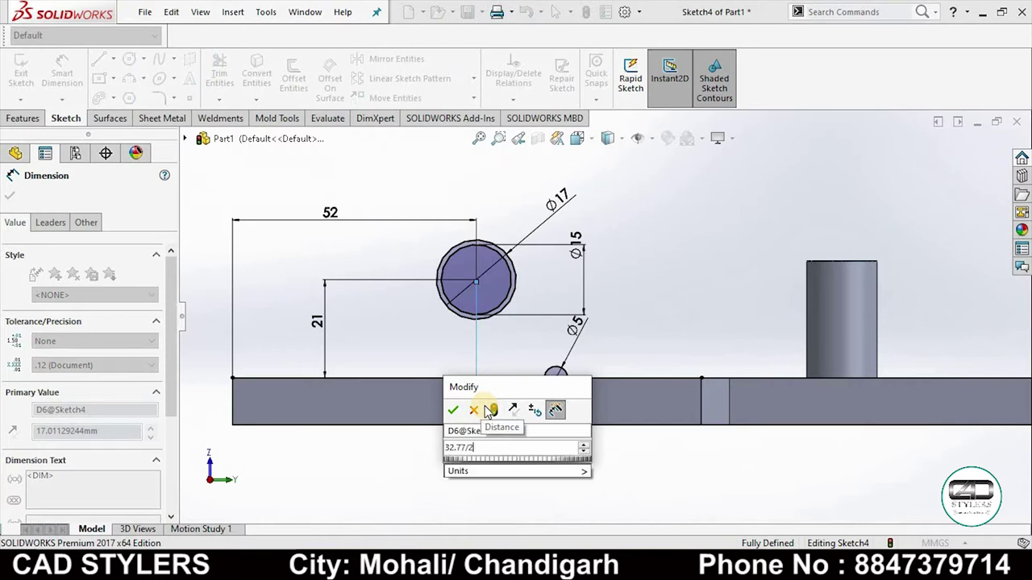
pyautogui.press('Return')
pyautogui.click(484, 407)
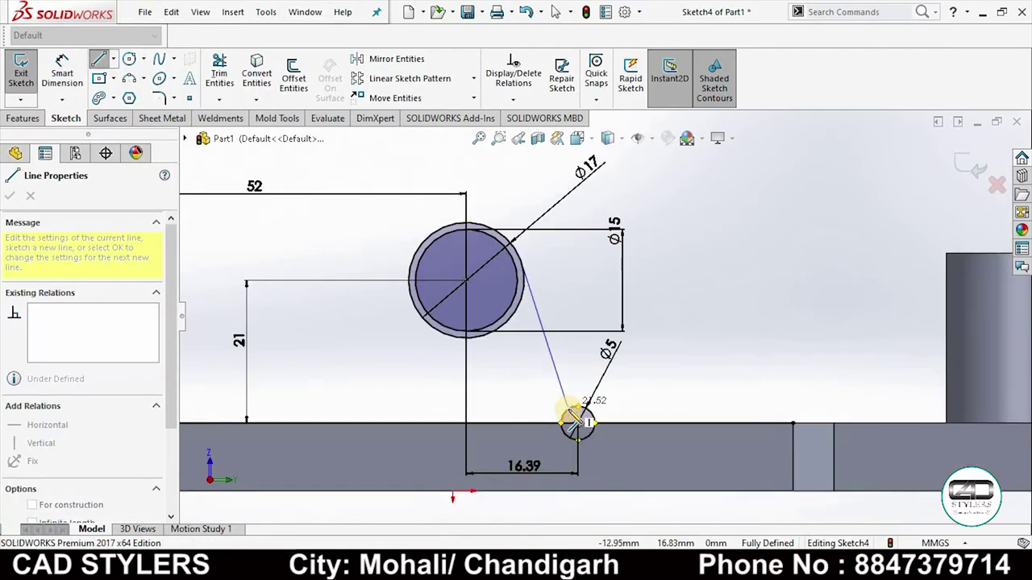
# Step: Finish the slanted line where it meets the Ø5 circle
pyautogui.scroll(-2, 577, 420)
pyautogui.scroll(-2, 582, 403)
pyautogui.click(588, 387)
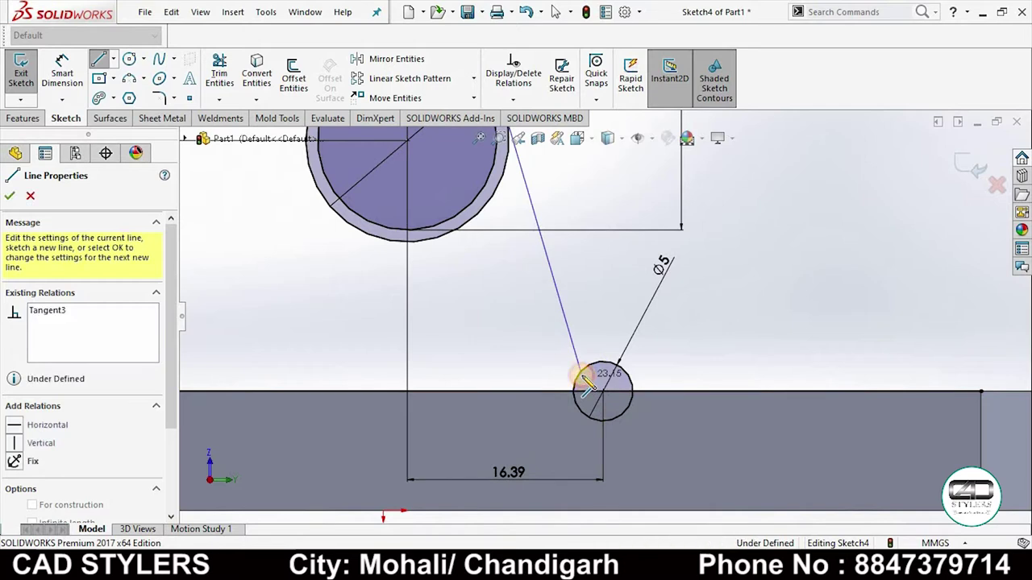
pyautogui.rightClick(588, 380)
pyautogui.click(598, 324)
pyautogui.scroll(2, 603, 315)
pyautogui.scroll(2, 603, 314)
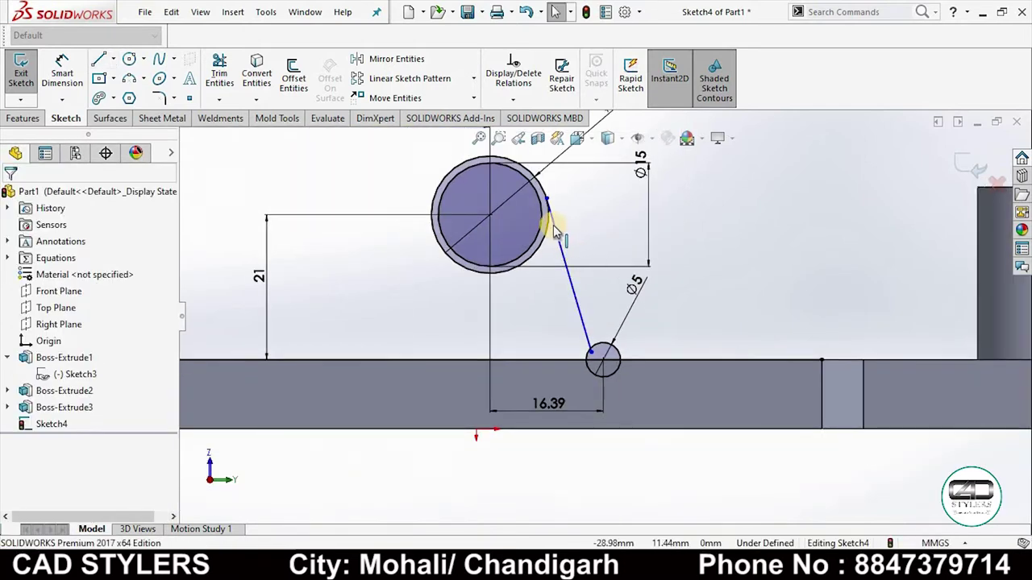
# Step: Add a Tangent relation between the slanted line and the Ø17 circle
pyautogui.click(544, 189)
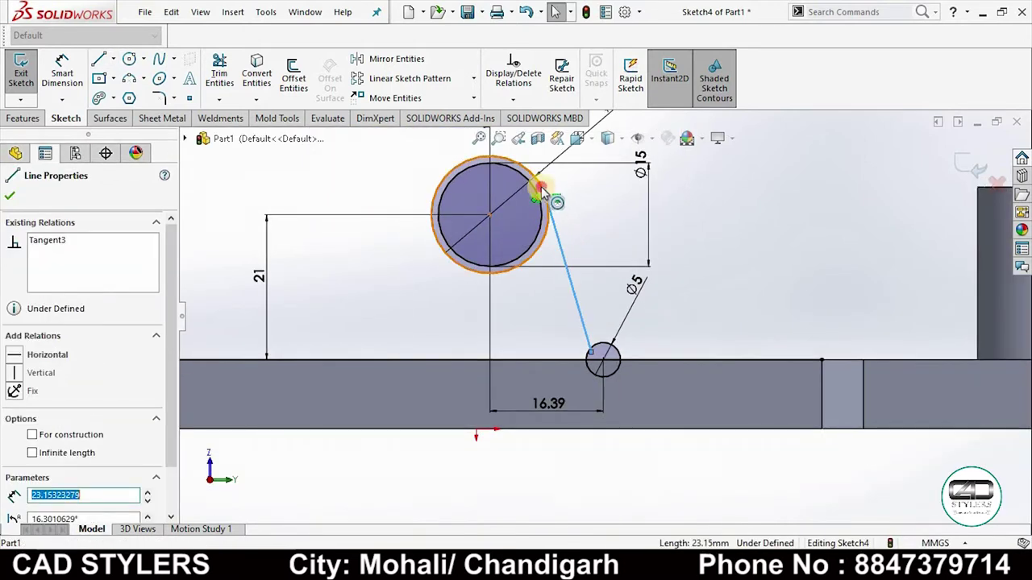
pyautogui.keyDown('ctrl'); pyautogui.click(541, 186); pyautogui.keyUp('ctrl')
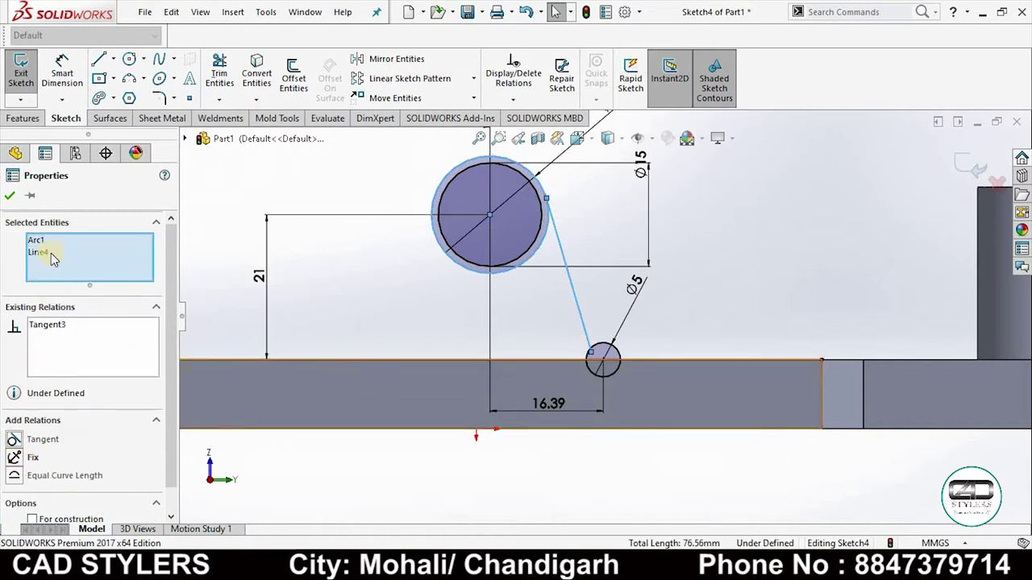
pyautogui.click(9, 197)
pyautogui.scroll(-2, 640, 396)
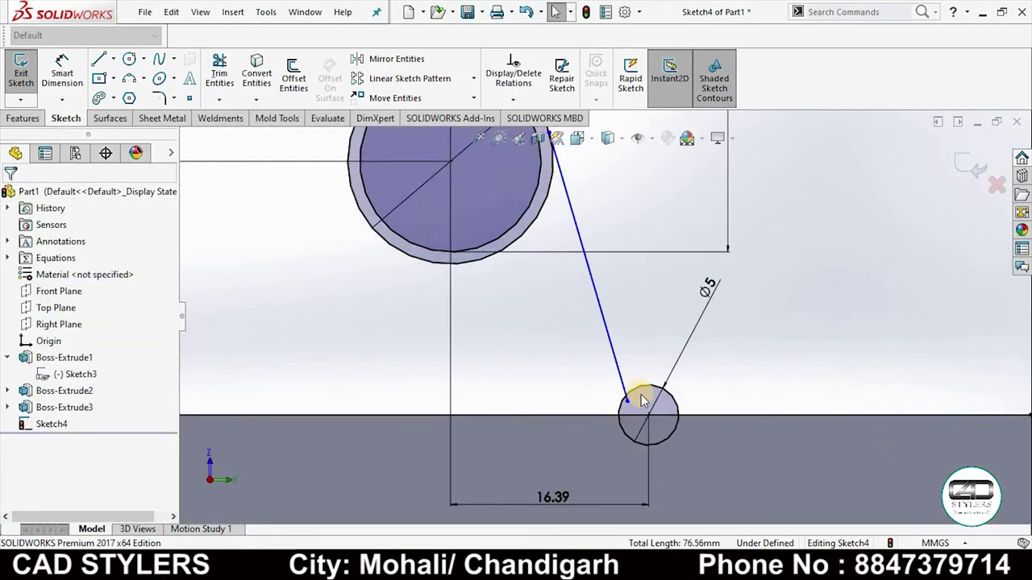
pyautogui.scroll(-2, 642, 405)
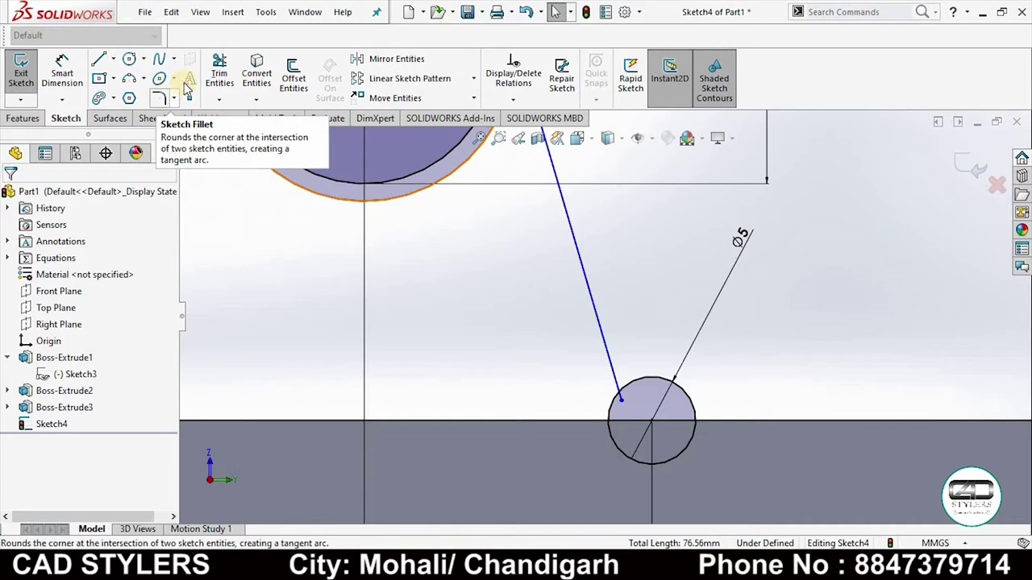
# Step: Power-trim the Ø5 circle down to its upper-right arc
pyautogui.click(219, 72)
pyautogui.scroll(-2, 621, 403)
pyautogui.scroll(-1, 656, 392)
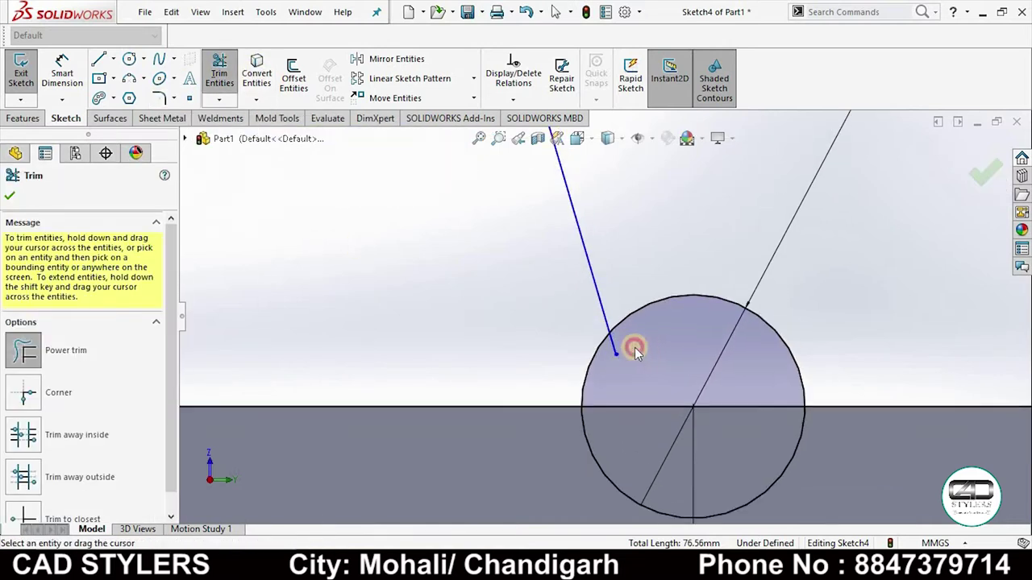
pyautogui.moveTo(610, 385); pyautogui.dragTo(598, 461)
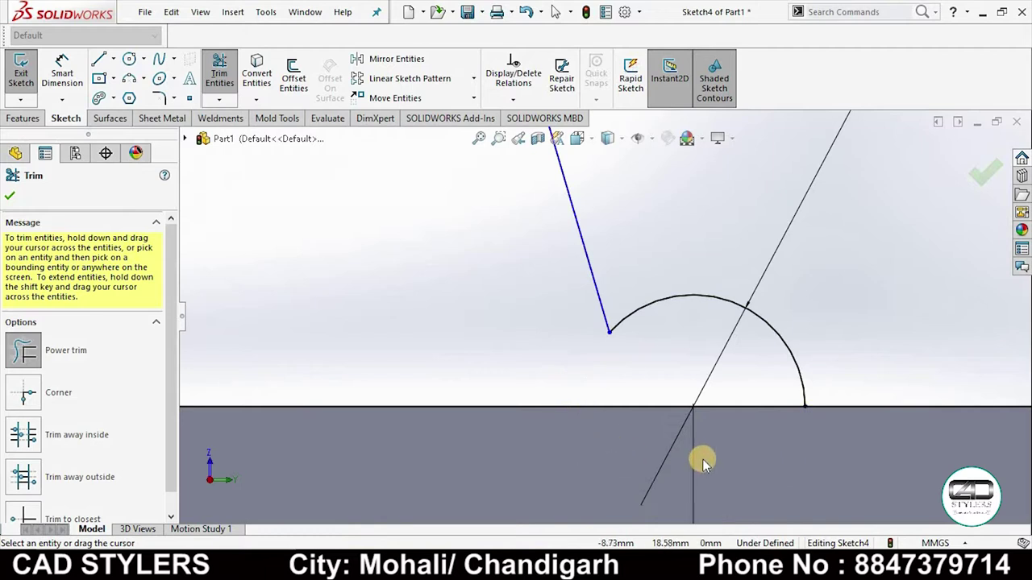
pyautogui.scroll(3, 701, 460)
# Step: Round the junction of the slanted line and the arc with a 2 mm sketch fillet
pyautogui.click(162, 98)
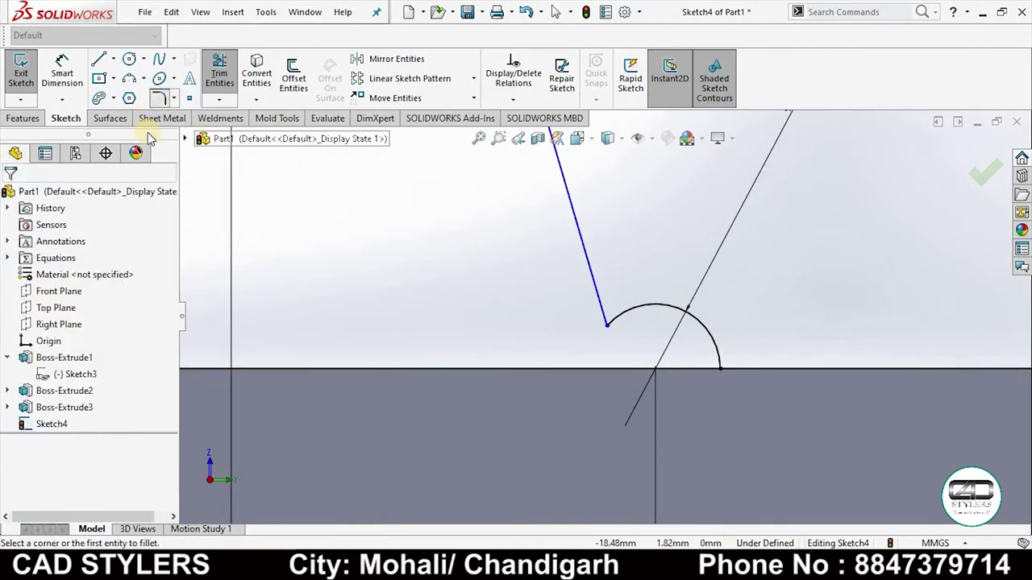
pyautogui.hotkey('alt', 'Tab')
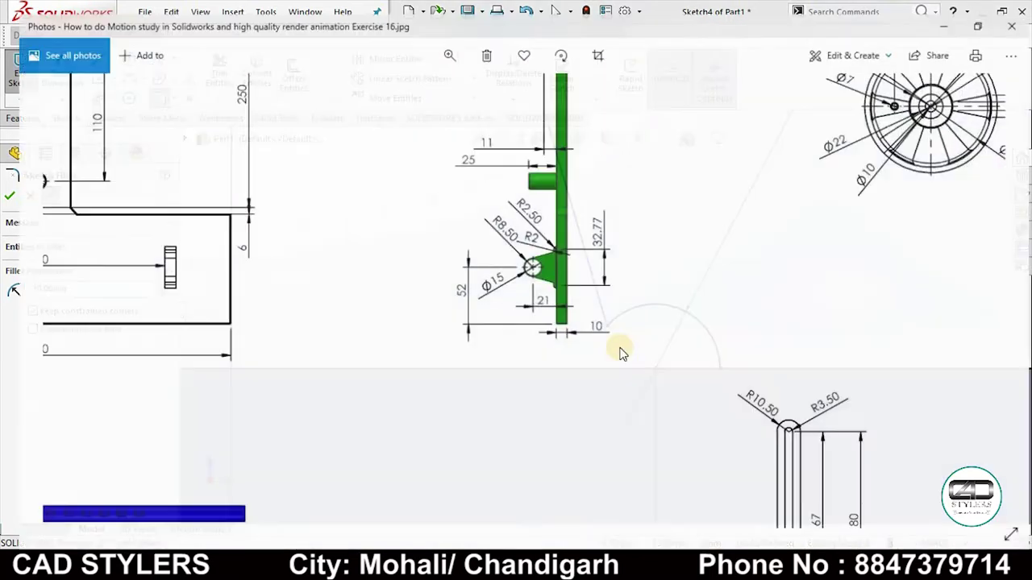
pyautogui.doubleClick(536, 259)
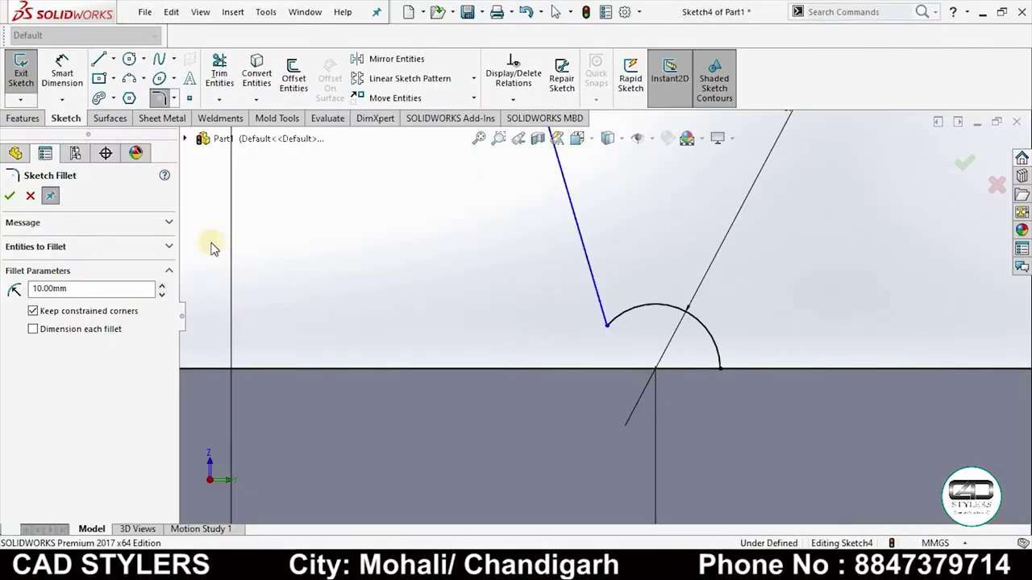
pyautogui.hotkey('alt', 'Tab')
pyautogui.doubleClick(40, 290)
pyautogui.moveTo(40, 292); pyautogui.dragTo(4, 295)
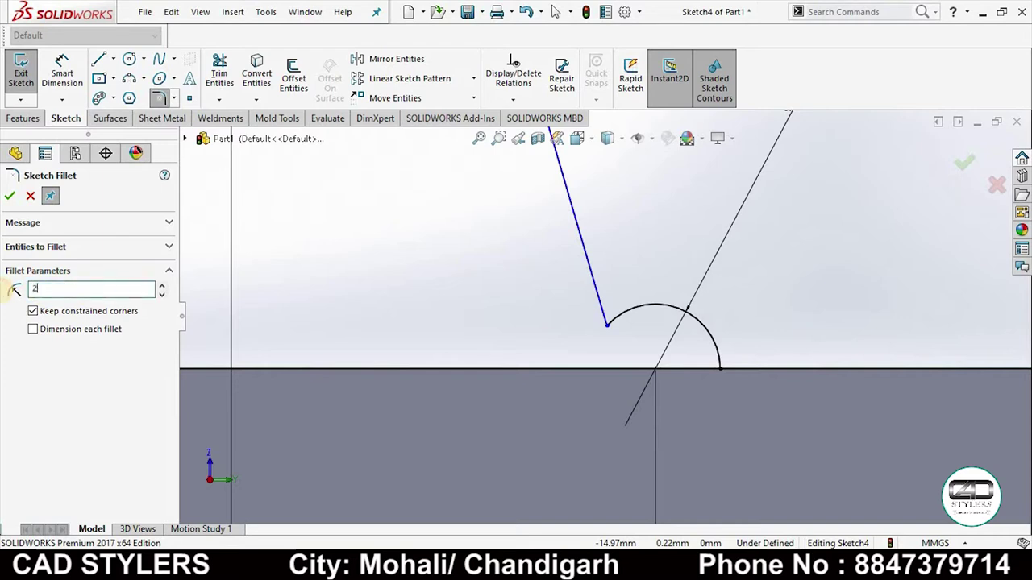
pyautogui.click(604, 316)
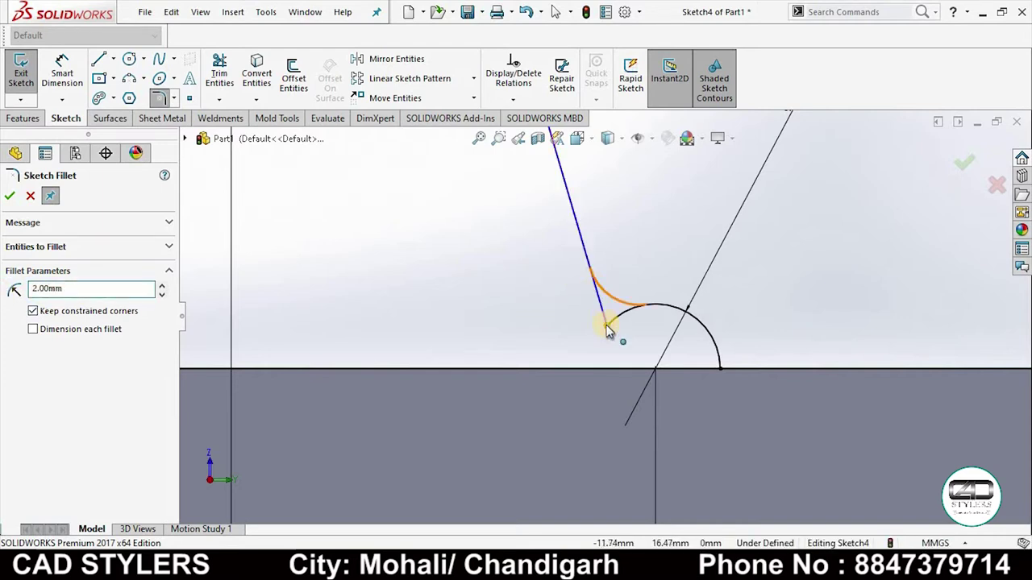
pyautogui.click(9, 197)
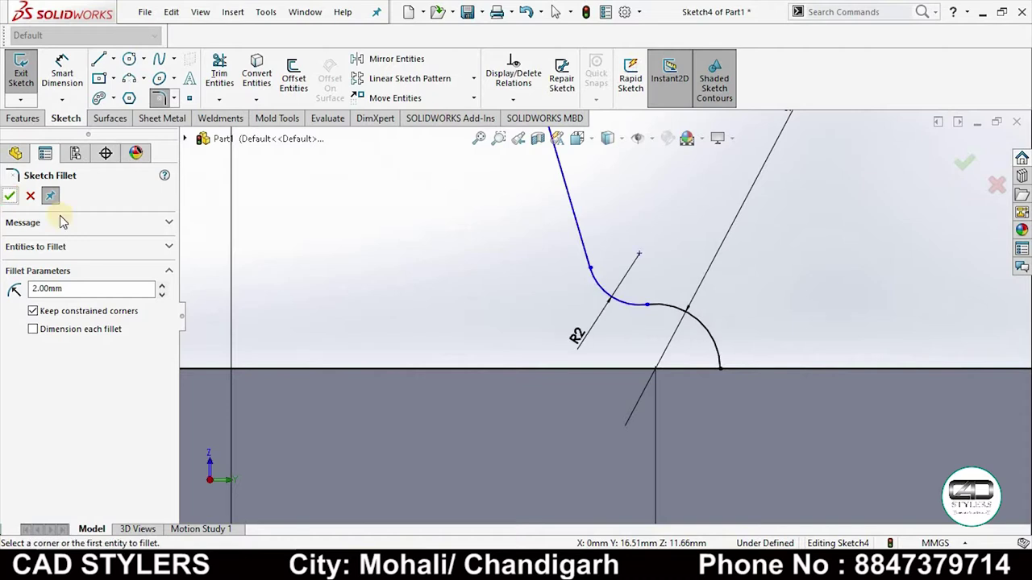
pyautogui.scroll(3, 442, 321)
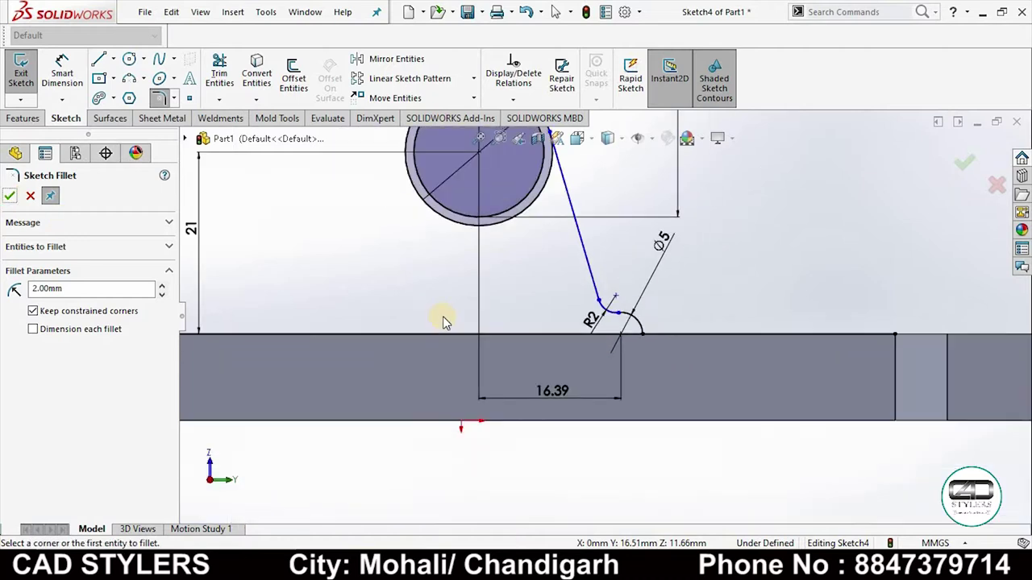
pyautogui.click(10, 195)
# Step: Draw a vertical centreline from the large circle's centre down to the base
pyautogui.click(364, 64)
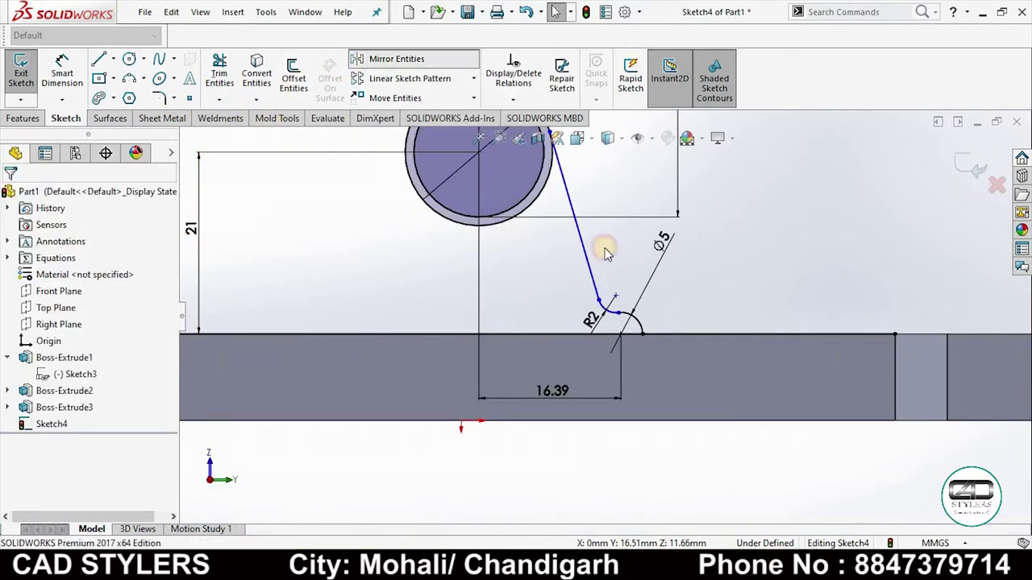
pyautogui.scroll(2, 596, 282)
pyautogui.click(32, 195)
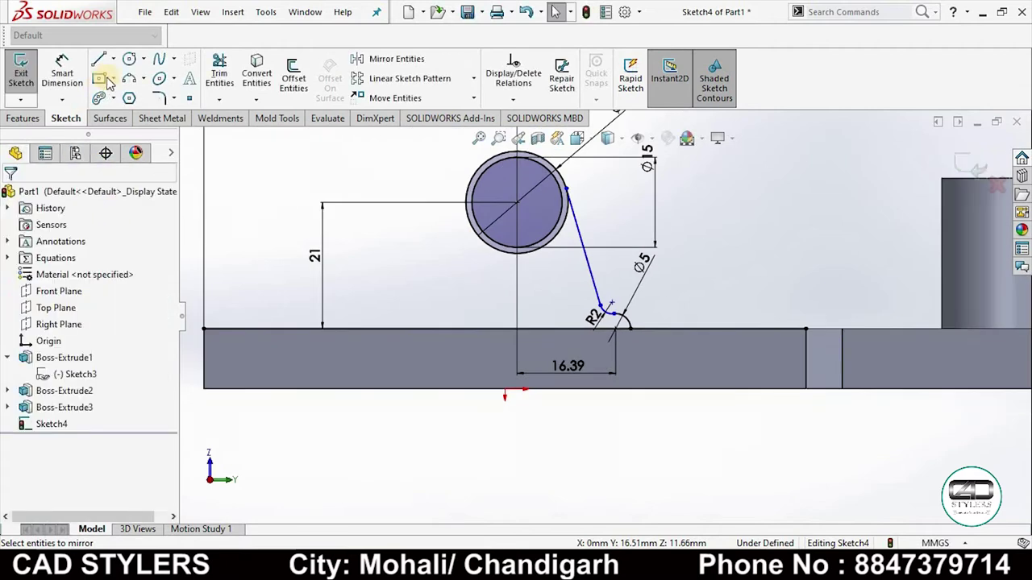
pyautogui.click(113, 59)
pyautogui.click(129, 94)
pyautogui.click(516, 202)
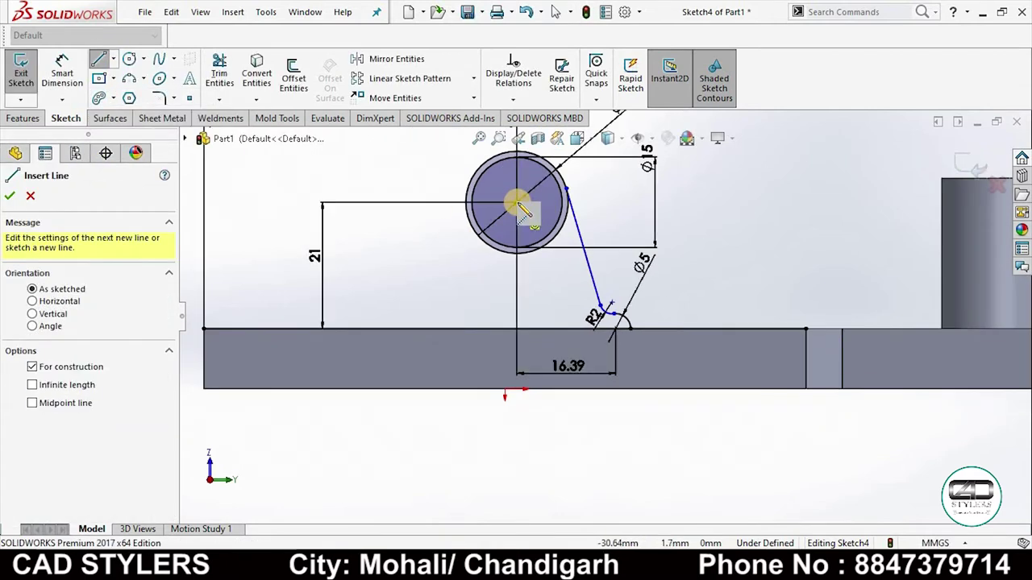
pyautogui.click(517, 302)
pyautogui.rightClick(528, 305)
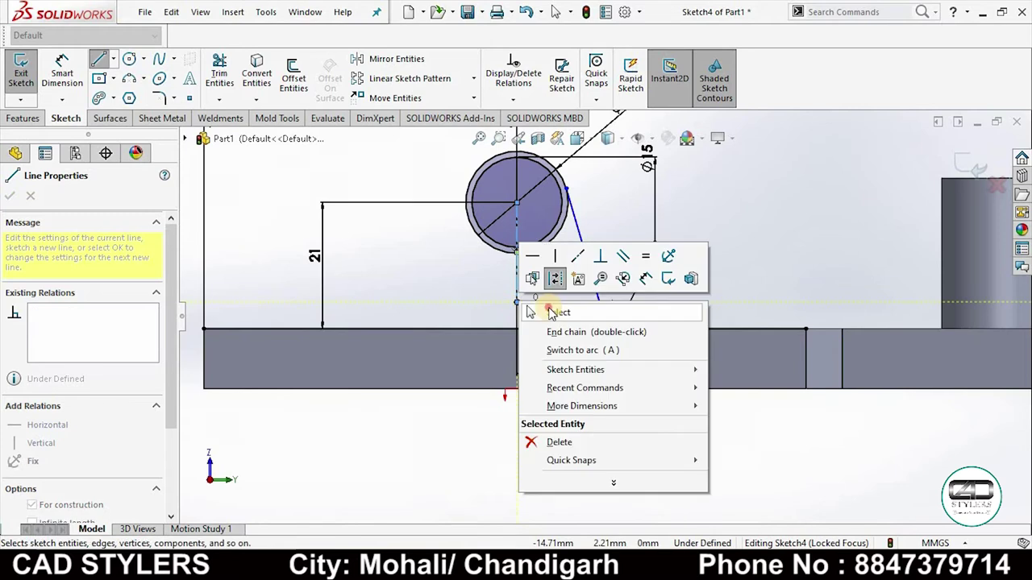
pyautogui.click(553, 306)
# Step: Mirror the slanted line, fillet and arc about the centreline
pyautogui.click(387, 59)
pyautogui.moveTo(677, 235); pyautogui.dragTo(591, 323)
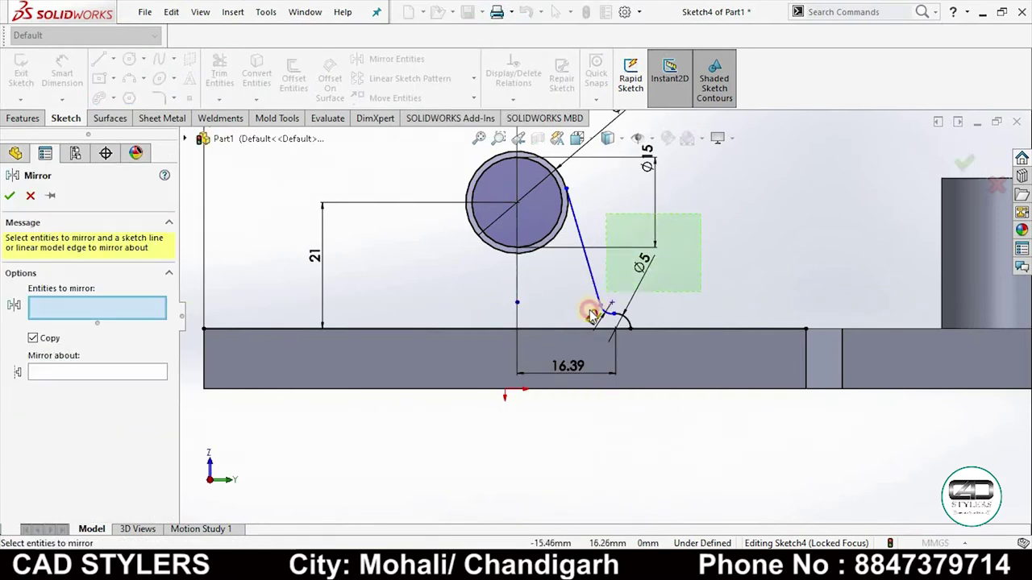
pyautogui.click(69, 397)
pyautogui.click(237, 328)
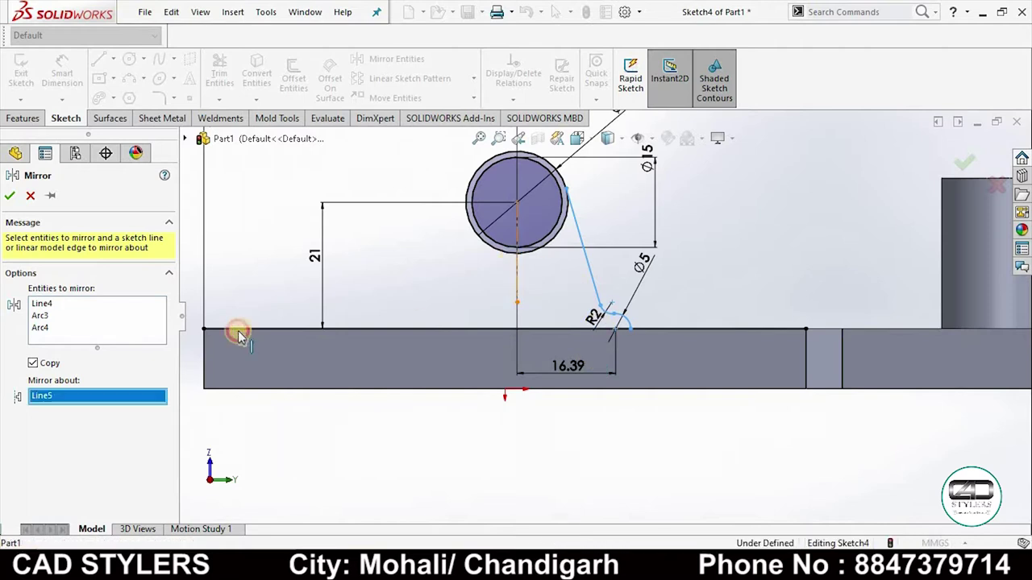
pyautogui.click(9, 196)
# Step: Power-trim away the outer circle's lower arc
pyautogui.click(220, 72)
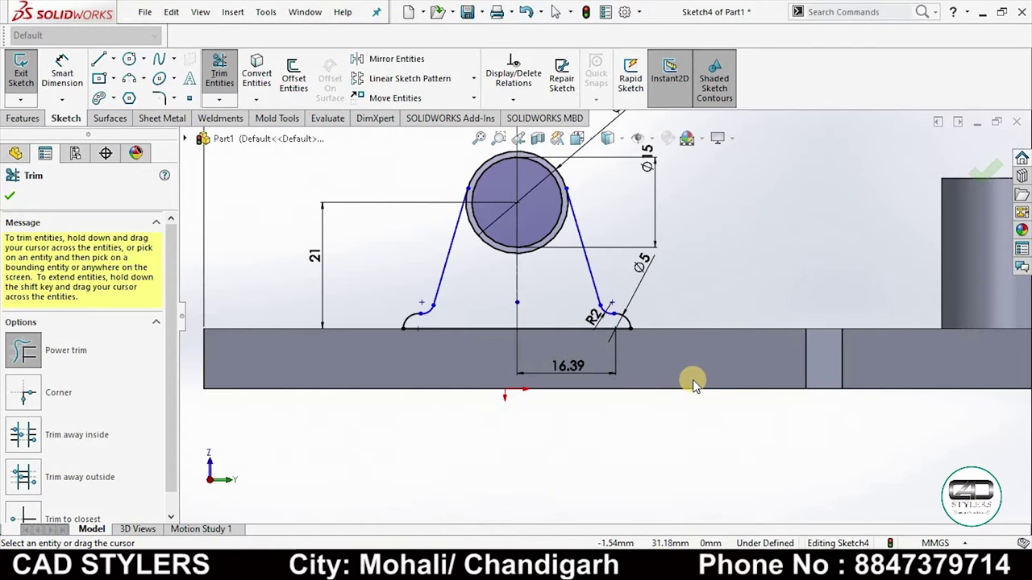
pyautogui.scroll(1, 685, 375)
pyautogui.scroll(-3, 560, 293)
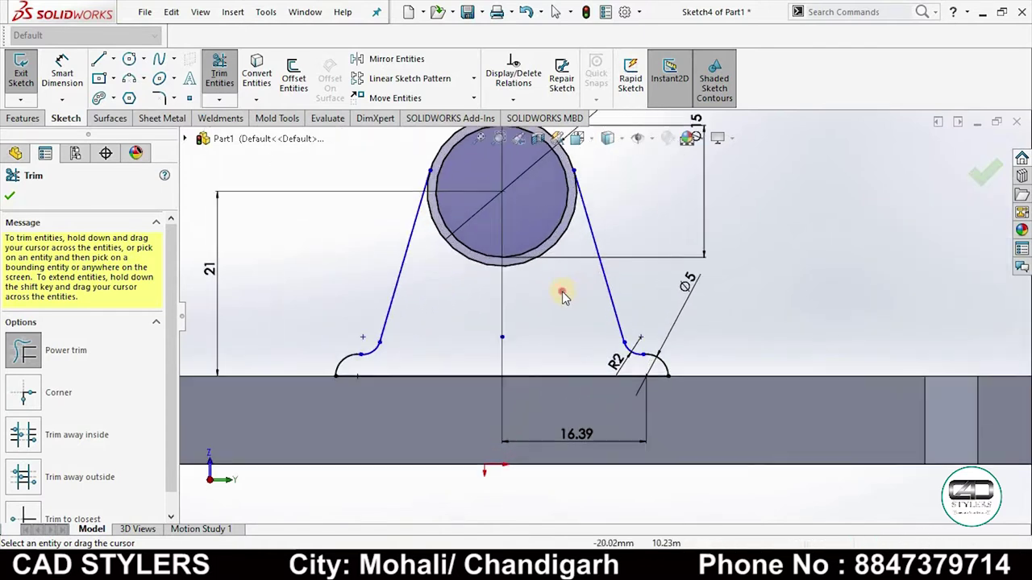
pyautogui.scroll(-2, 545, 250)
pyautogui.moveTo(545, 248); pyautogui.dragTo(541, 310)
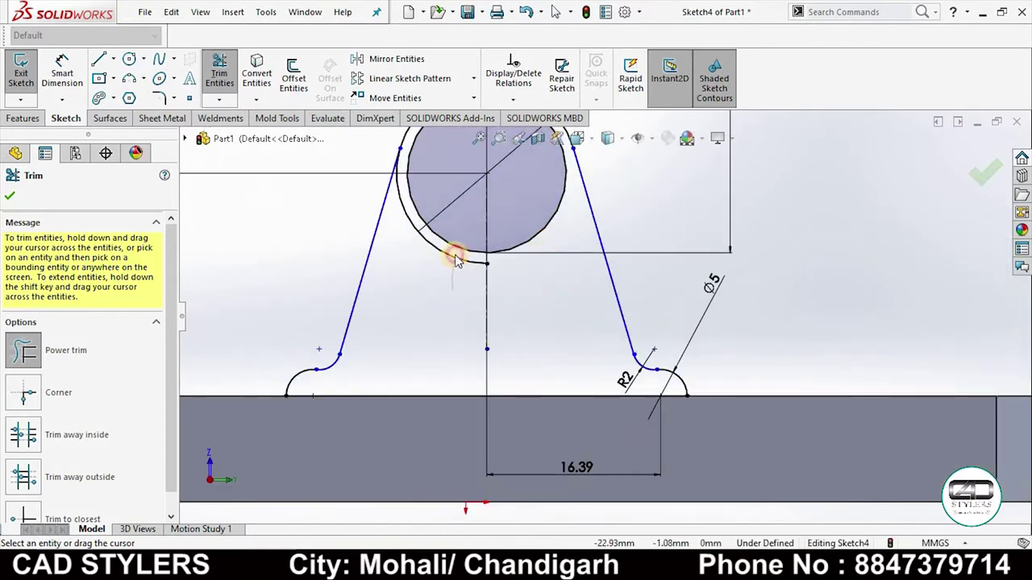
pyautogui.scroll(3, 467, 294)
pyautogui.moveTo(604, 292)
pyautogui.mouseDown(button='middle')
pyautogui.moveTo(586, 313)
pyautogui.moveTo(707, 267)
pyautogui.mouseUp(button='middle')
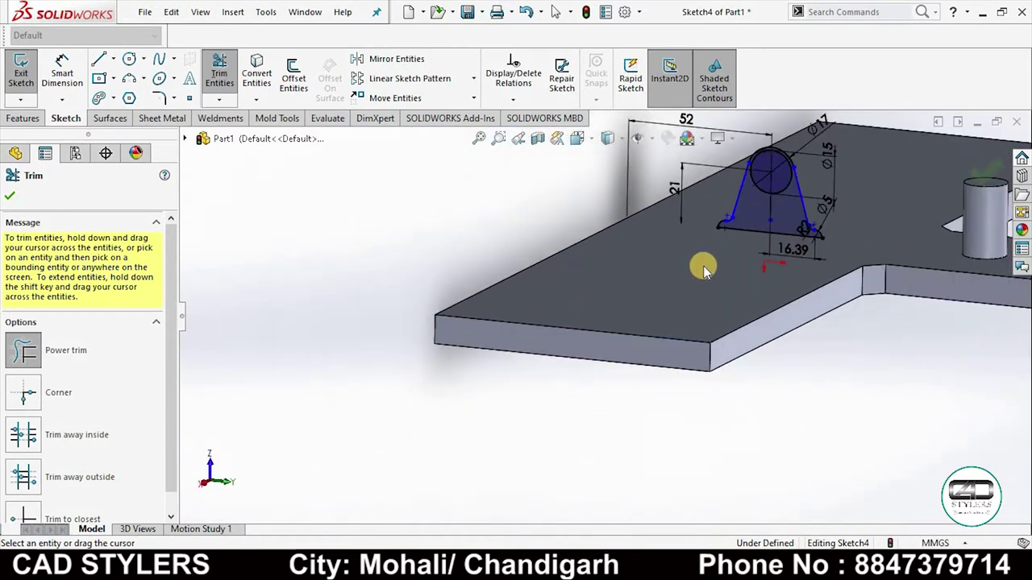
pyautogui.click(9, 198)
pyautogui.scroll(5, 407, 326)
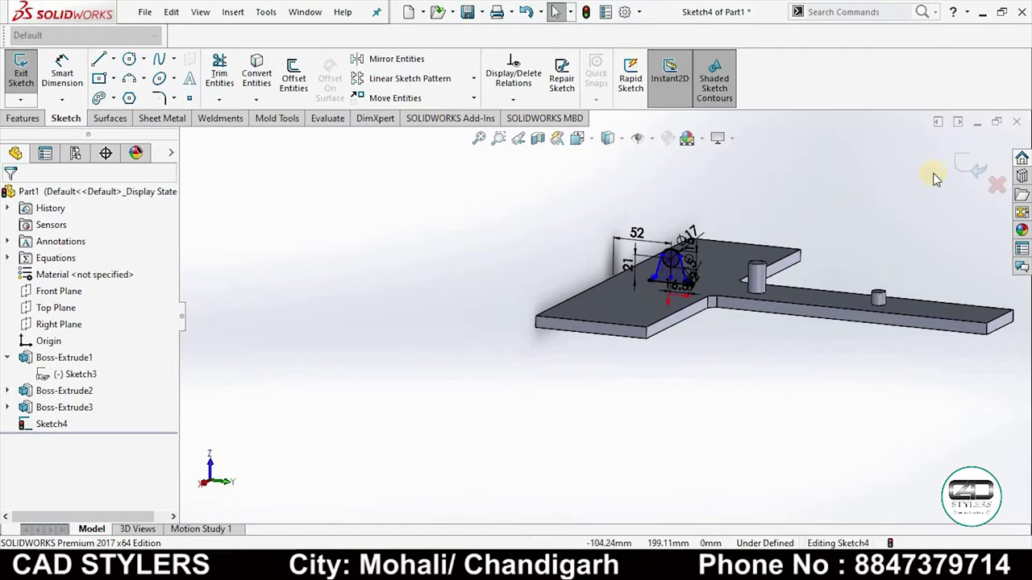
# Step: Exit Sketch4 with Ctrl+B and bring the bracket profile into view
pyautogui.hotkey('ctrl', 'b')
pyautogui.scroll(-2, 699, 279)
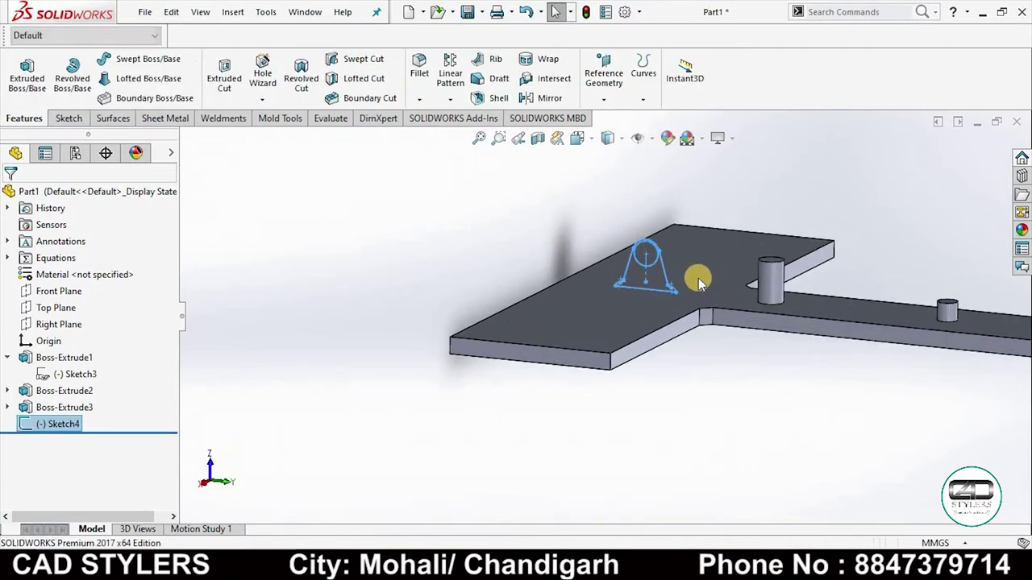
pyautogui.keyDown('ctrl'); pyautogui.moveTo(698, 278); pyautogui.dragTo(608, 307, button='middle'); pyautogui.keyUp('ctrl')
pyautogui.scroll(-3, 511, 314)
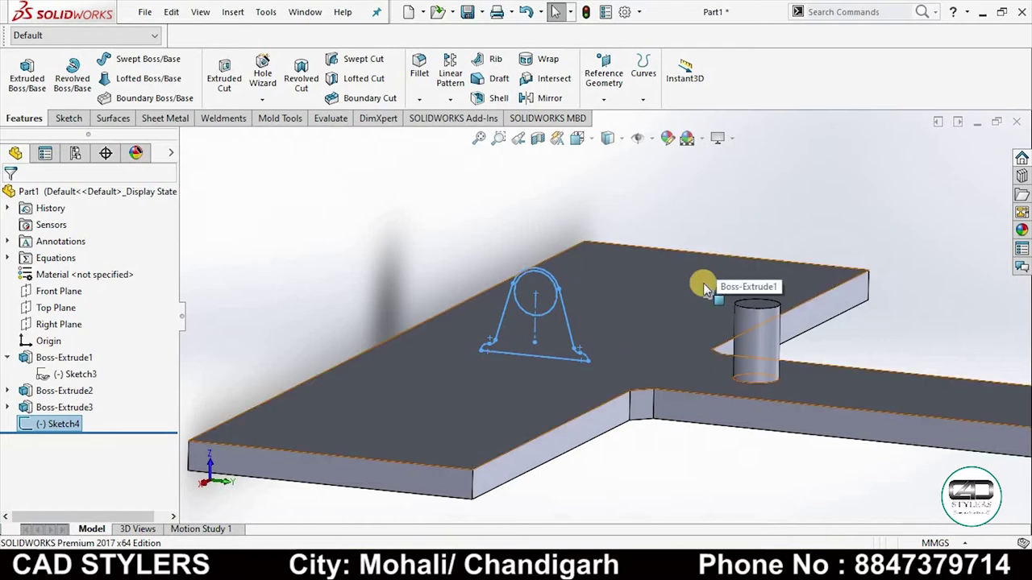
pyautogui.scroll(3, 703, 283)
# Step: Select Sketch4, start an Extruded Boss/Base, check the reference drawing, then cancel the extrude
pyautogui.click(4, 439)
pyautogui.click(72, 427)
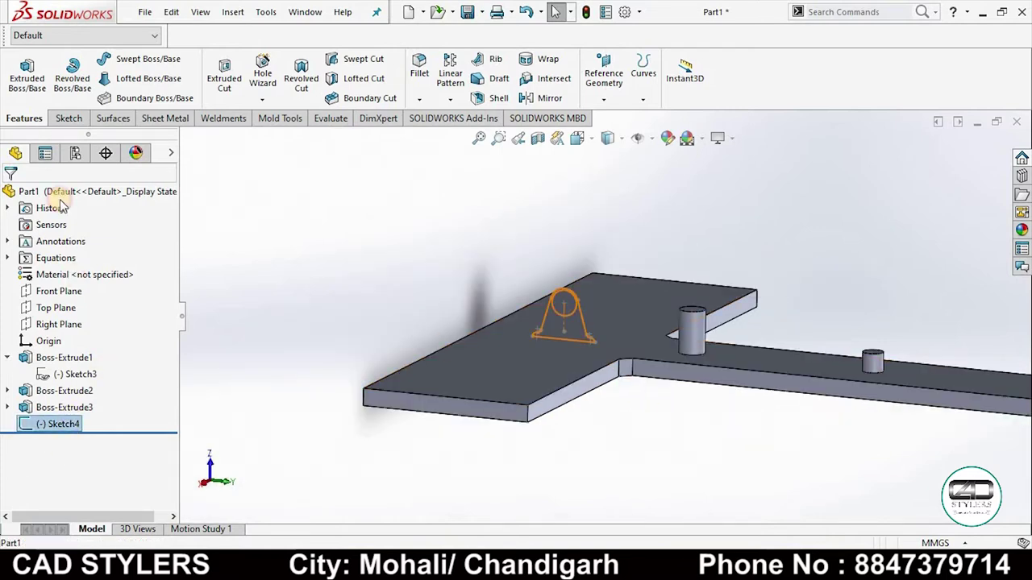
pyautogui.click(27, 77)
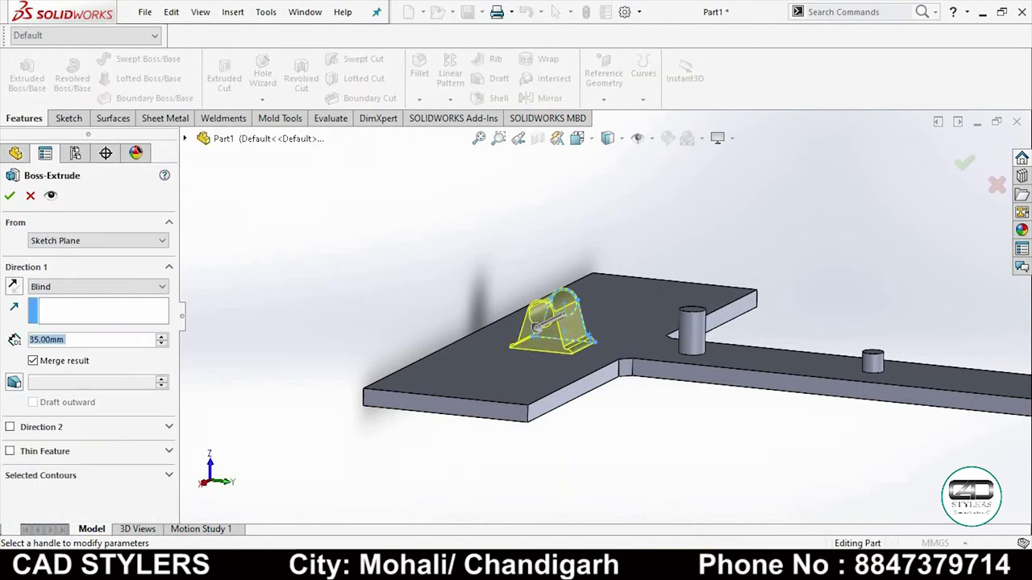
pyautogui.hotkey('alt', 'Tab')
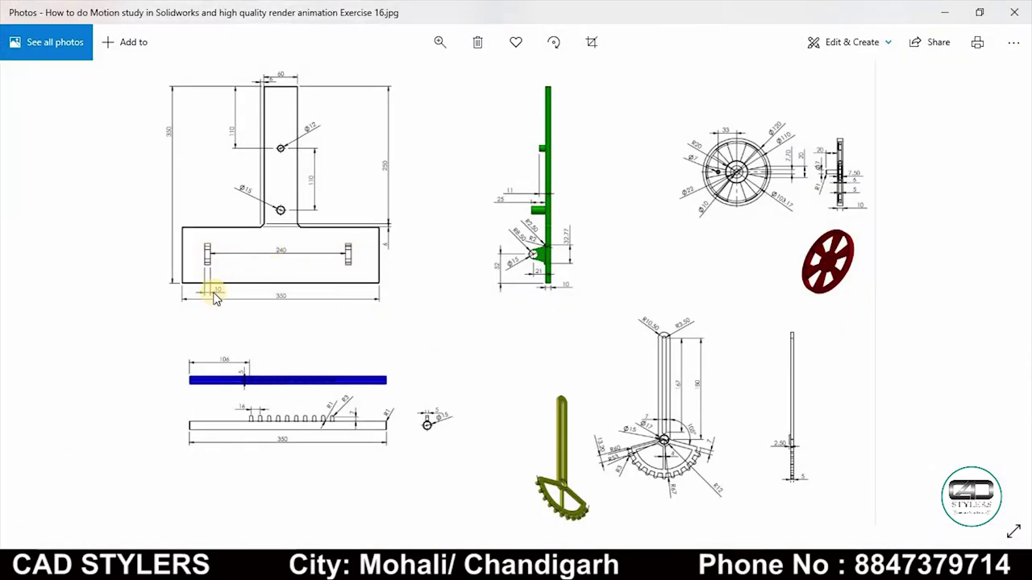
pyautogui.hotkey('alt', 'Tab')
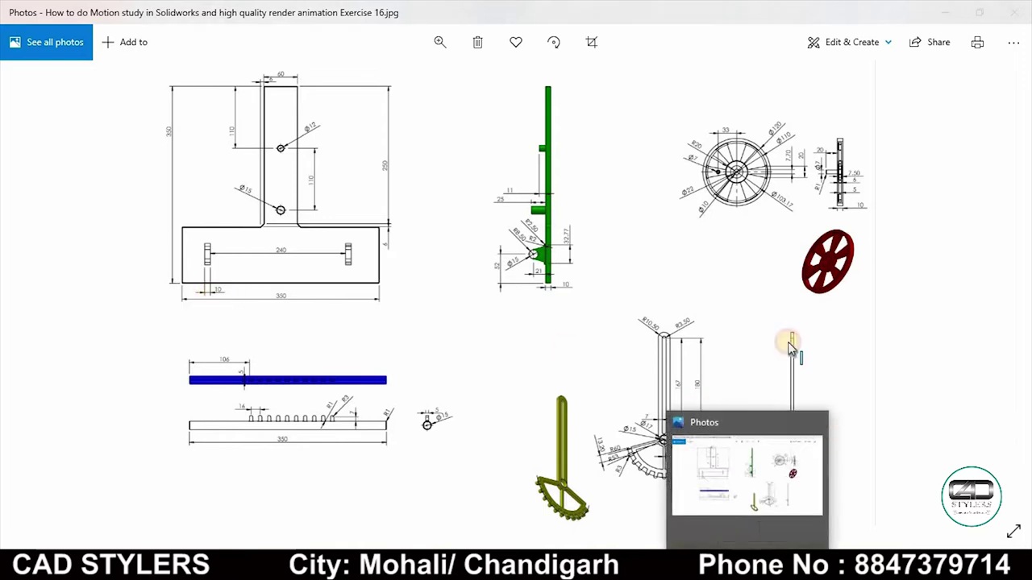
pyautogui.press('Escape')
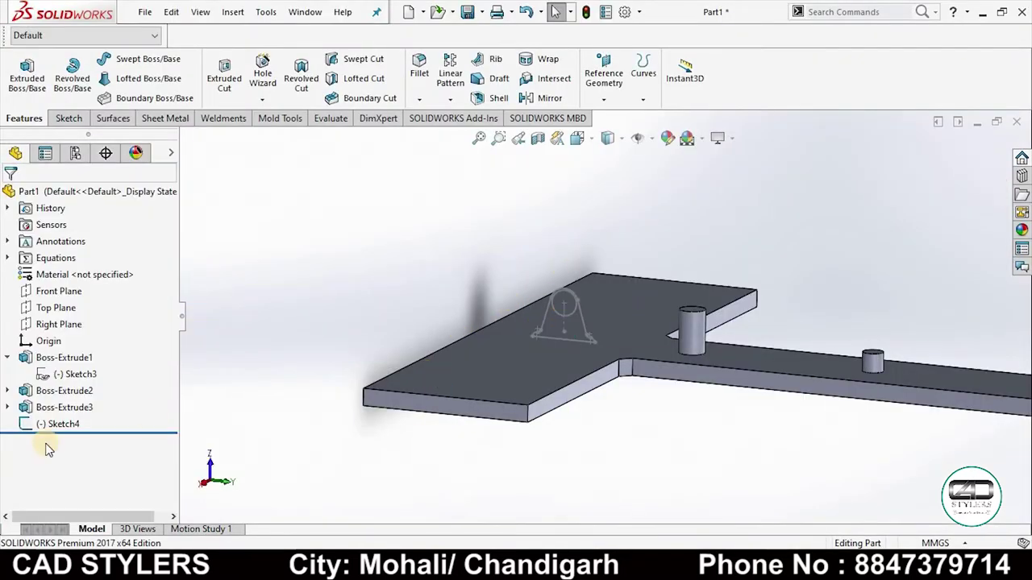
# Step: Extrude Sketch4 as a boss from a 120 mm offset to a 10 mm blind depth
pyautogui.click(69, 427)
pyautogui.click(26, 68)
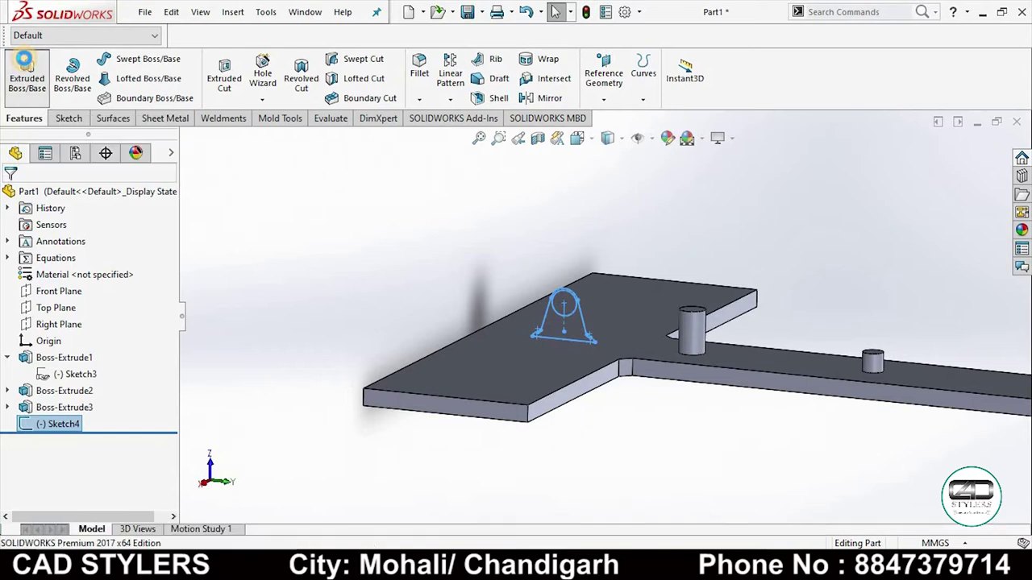
pyautogui.click(92, 241)
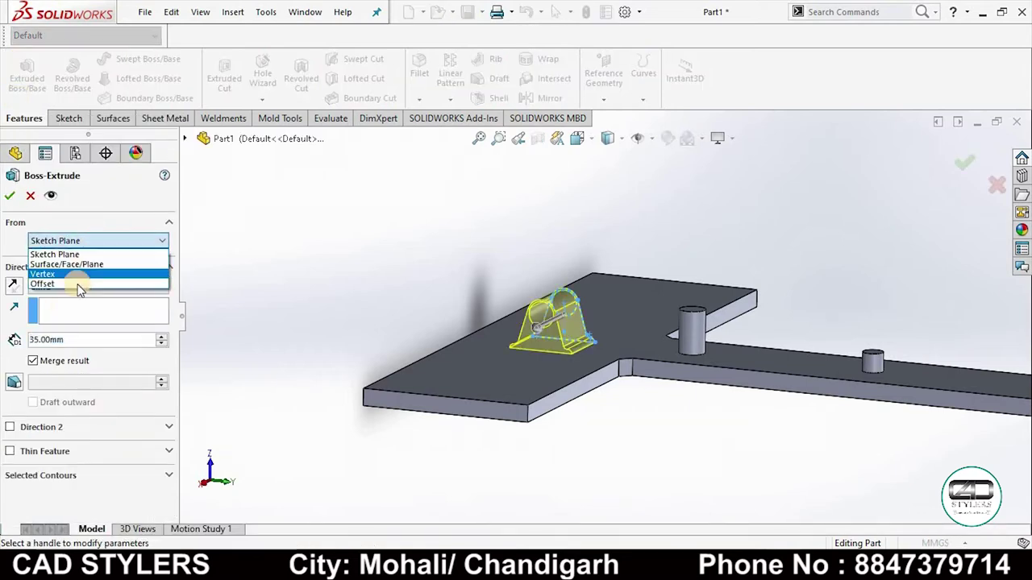
pyautogui.click(79, 285)
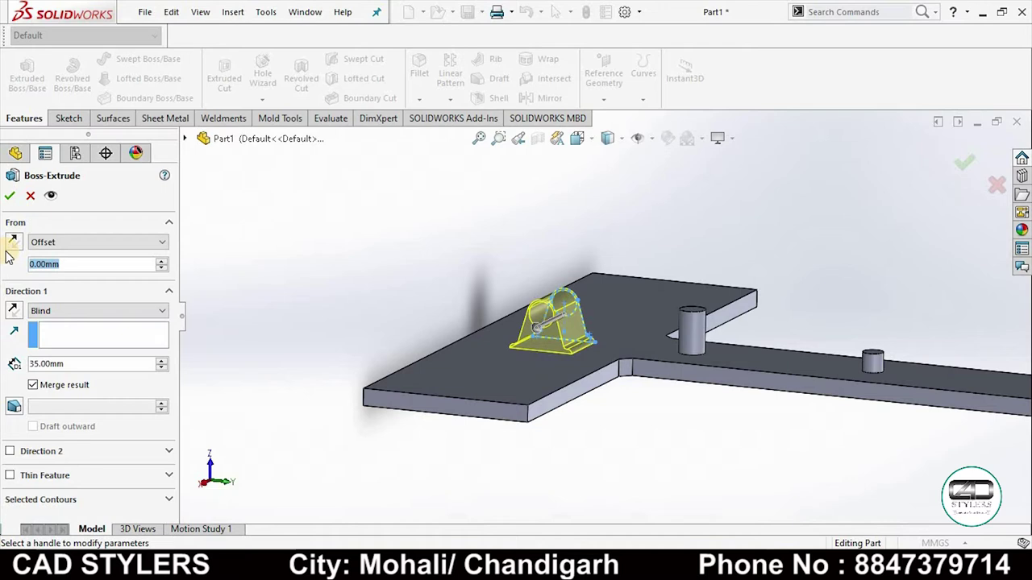
pyautogui.write('120')
pyautogui.press('Return')
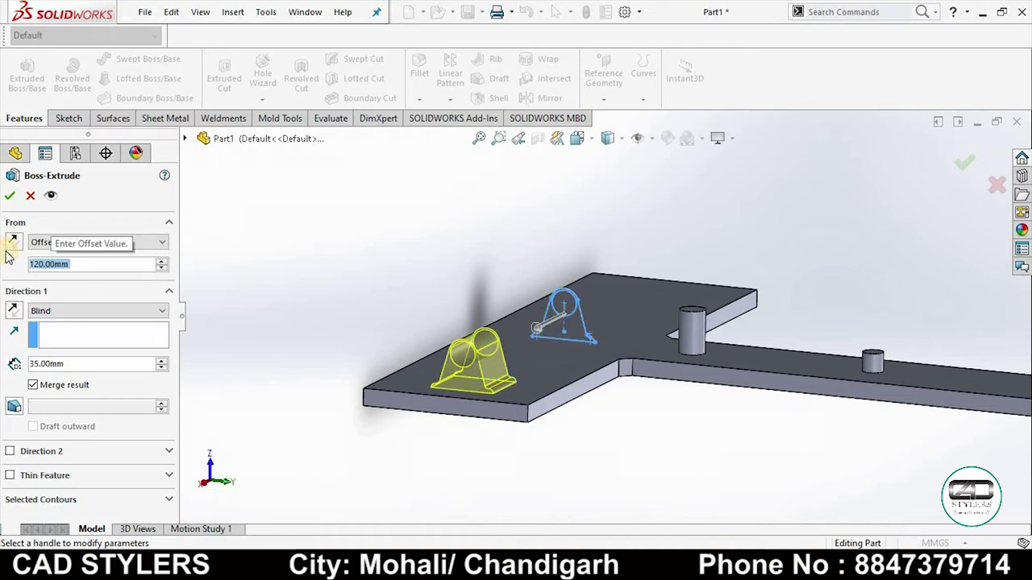
pyautogui.moveTo(69, 363); pyautogui.dragTo(10, 361)
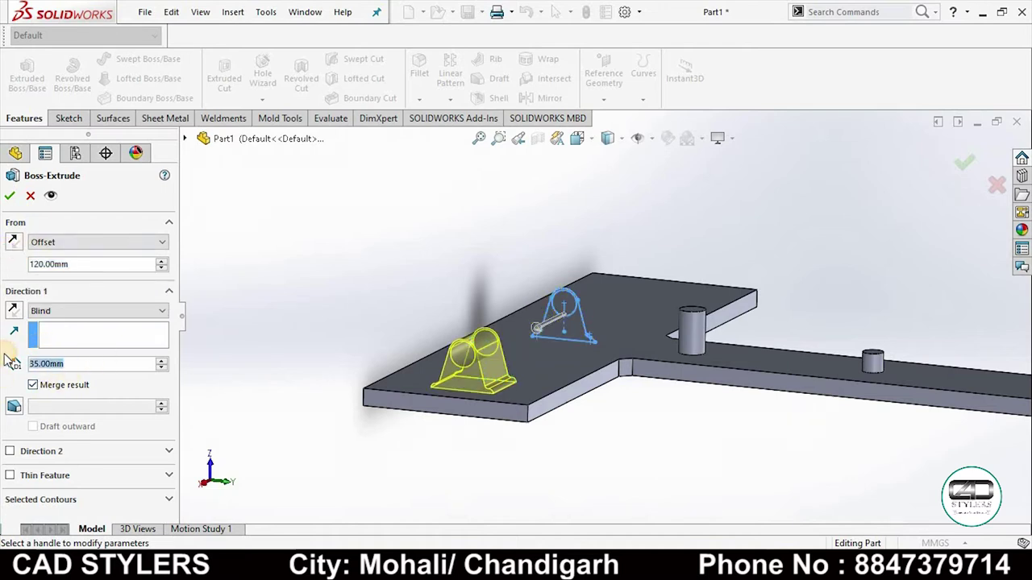
pyautogui.write('10')
pyautogui.press('Return')
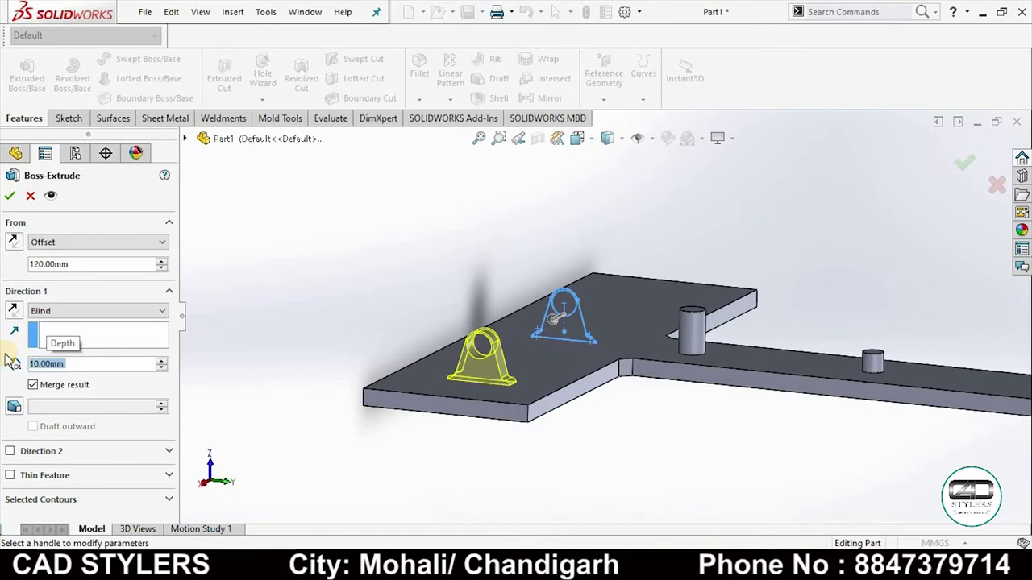
pyautogui.click(10, 195)
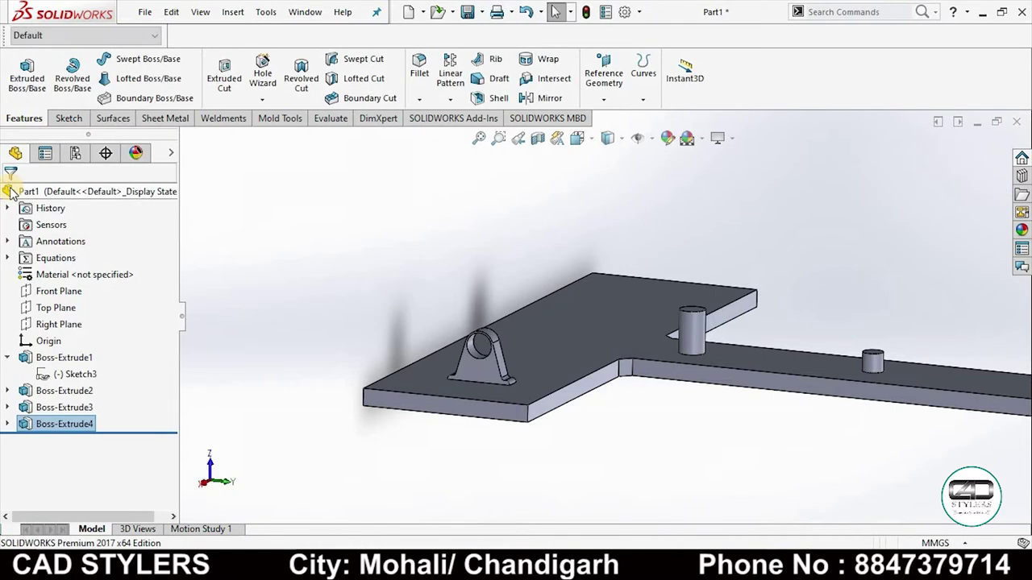
# Step: Mirror Boss-Extrude4 across the Right Plane to form a matching second bracket
pyautogui.click(206, 260)
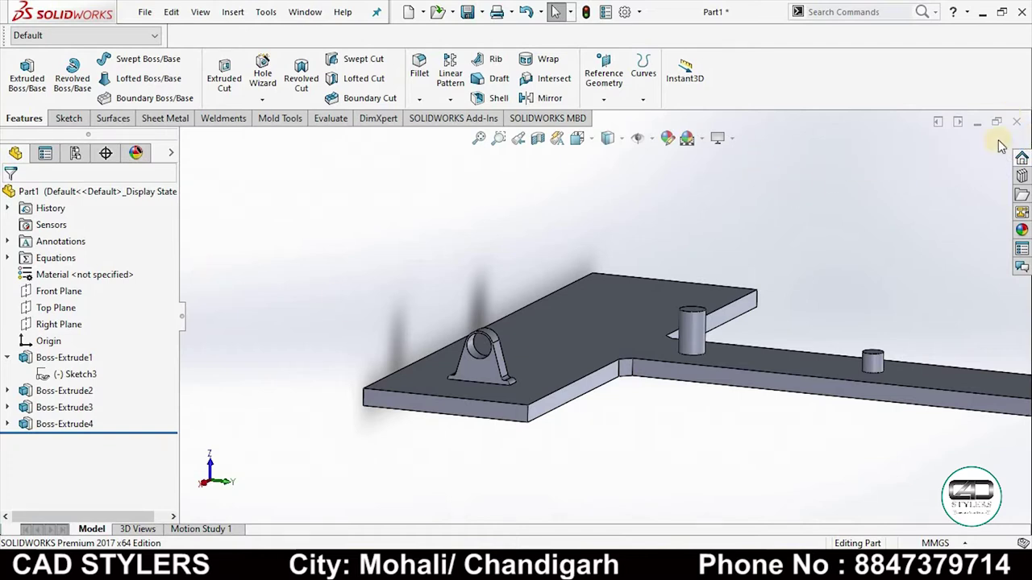
pyautogui.click(540, 98)
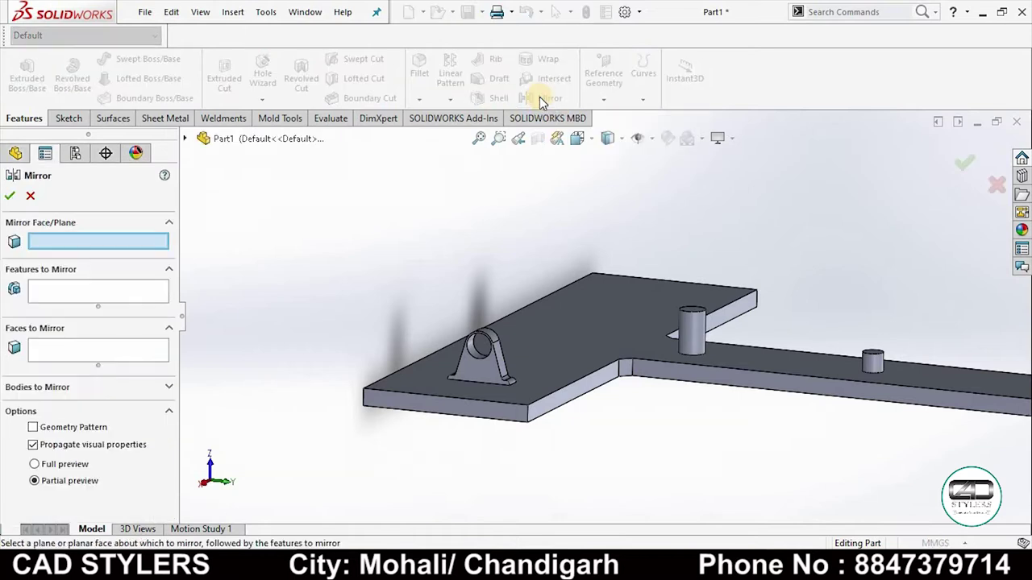
pyautogui.click(184, 138)
pyautogui.click(253, 272)
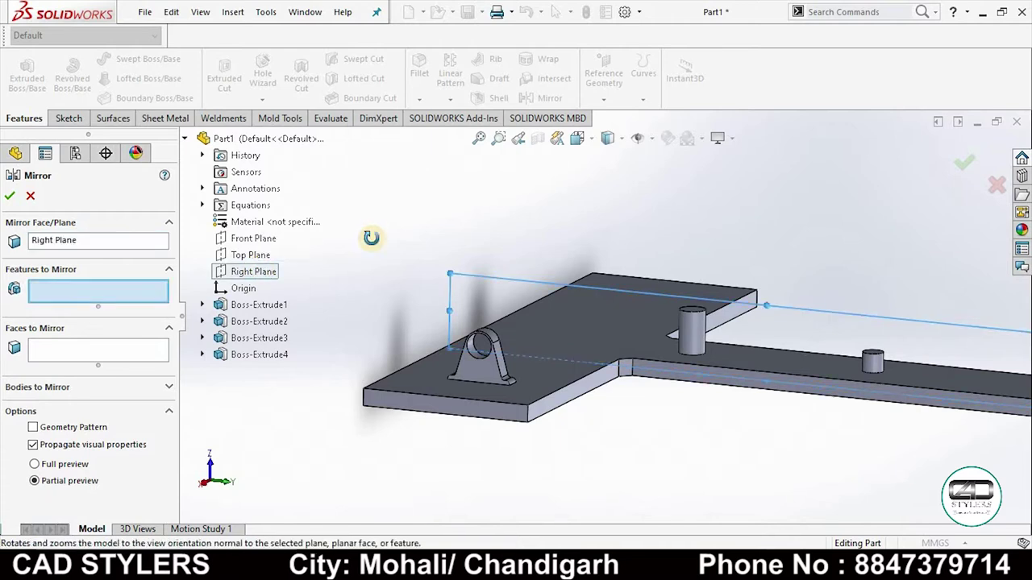
pyautogui.moveTo(371, 237); pyautogui.dragTo(375, 285, button='middle')
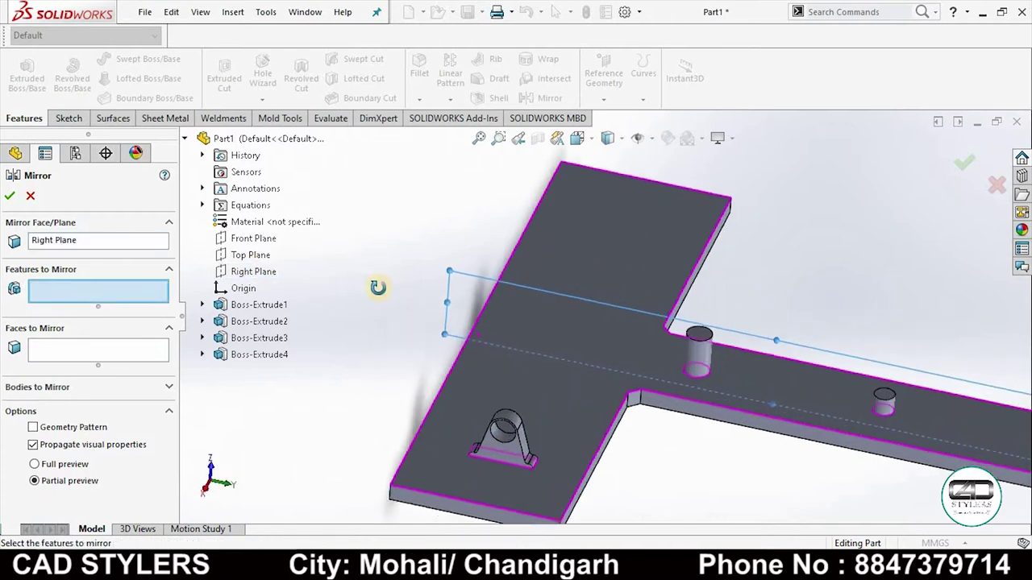
pyautogui.click(259, 355)
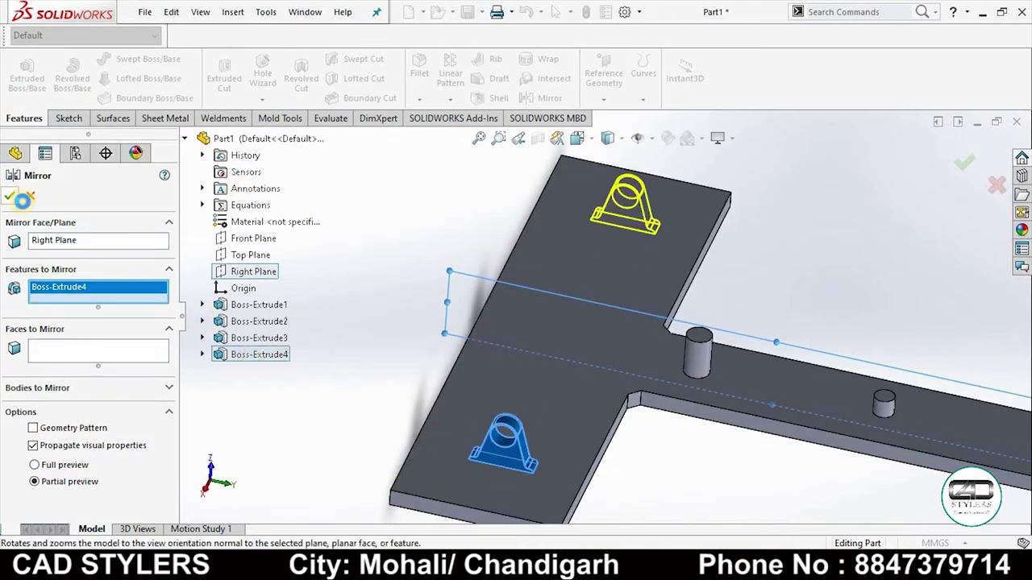
pyautogui.click(23, 200)
pyautogui.scroll(5, 383, 336)
pyautogui.moveTo(357, 277)
pyautogui.mouseDown(button='middle')
pyautogui.moveTo(502, 323)
pyautogui.moveTo(474, 394)
pyautogui.mouseUp(button='middle')
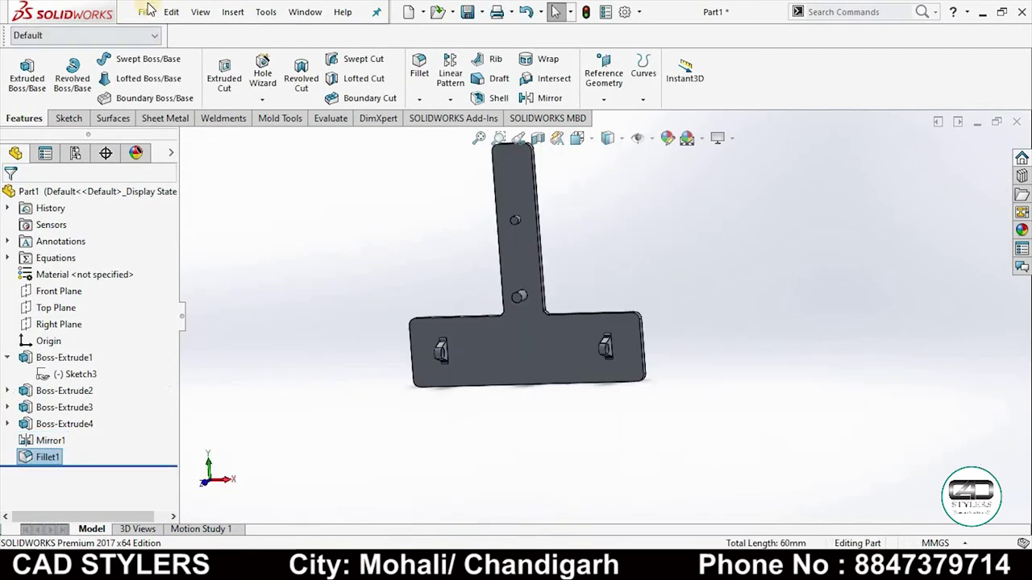
# Step: Set the part's appearance colour to bright green, RGB 0, 255, 0
pyautogui.rightClick(521, 256)
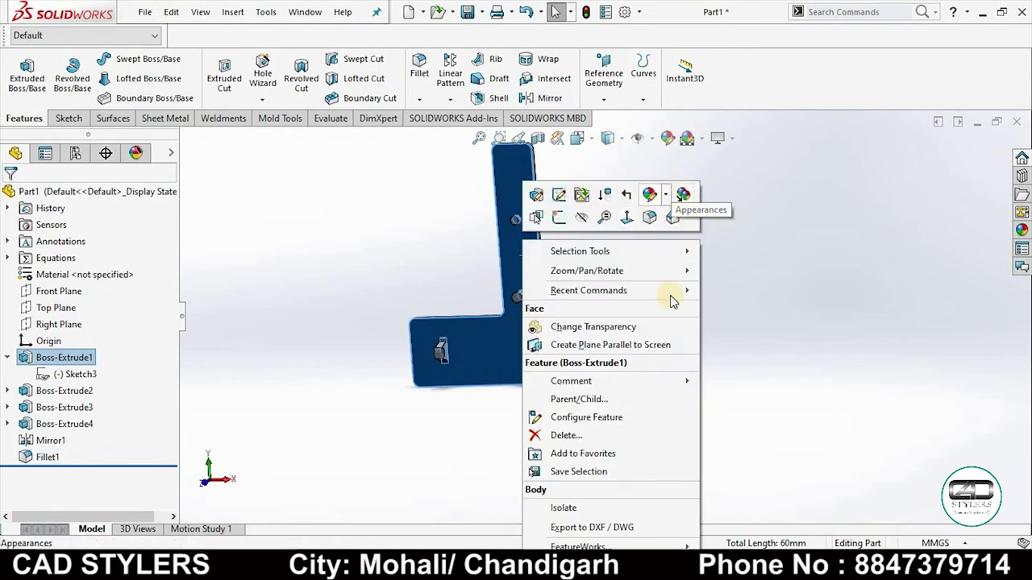
pyautogui.moveTo(589, 290)
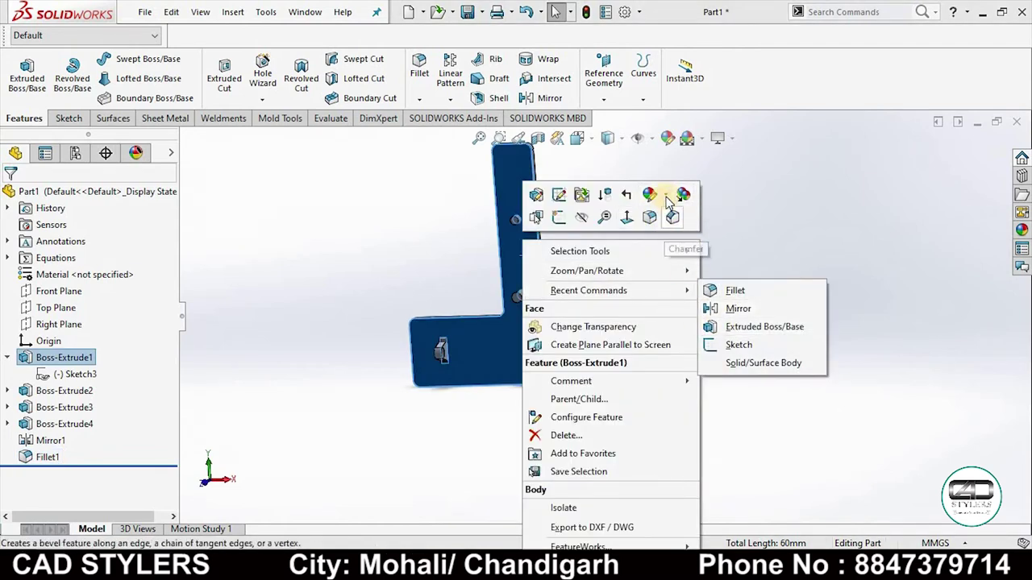
pyautogui.moveTo(650, 195)
pyautogui.click(667, 268)
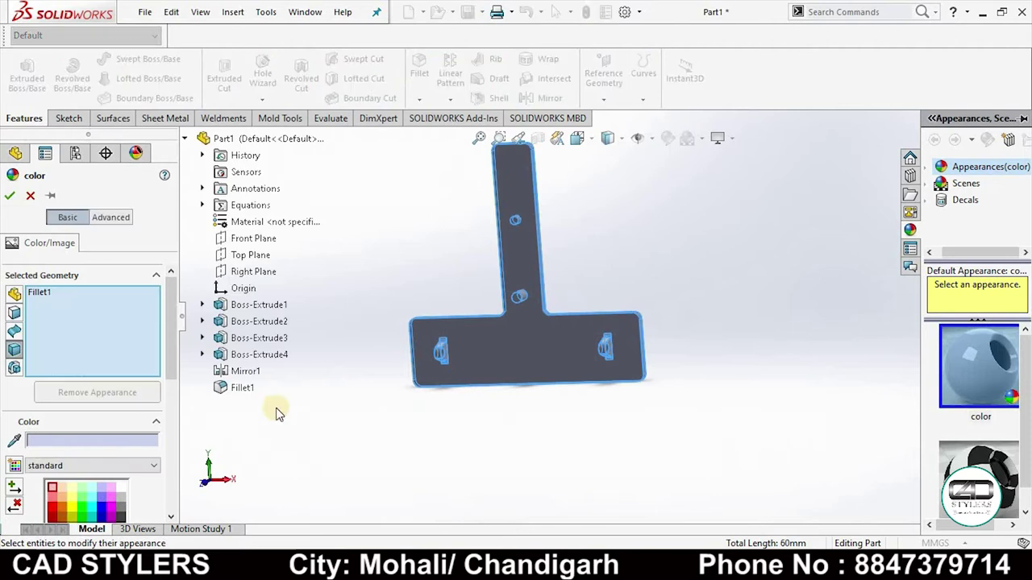
pyautogui.scroll(-3, 182, 410)
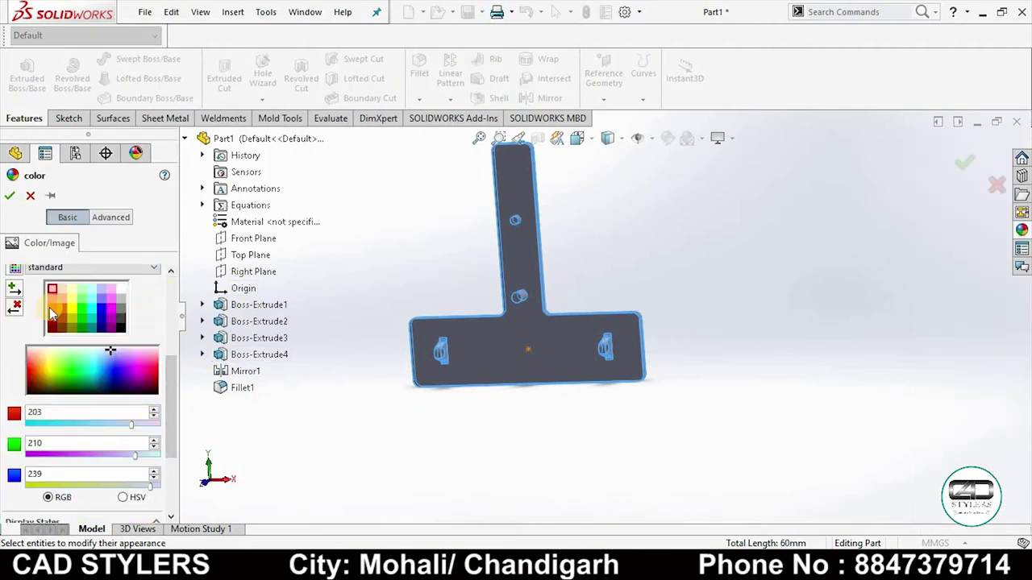
pyautogui.click(81, 317)
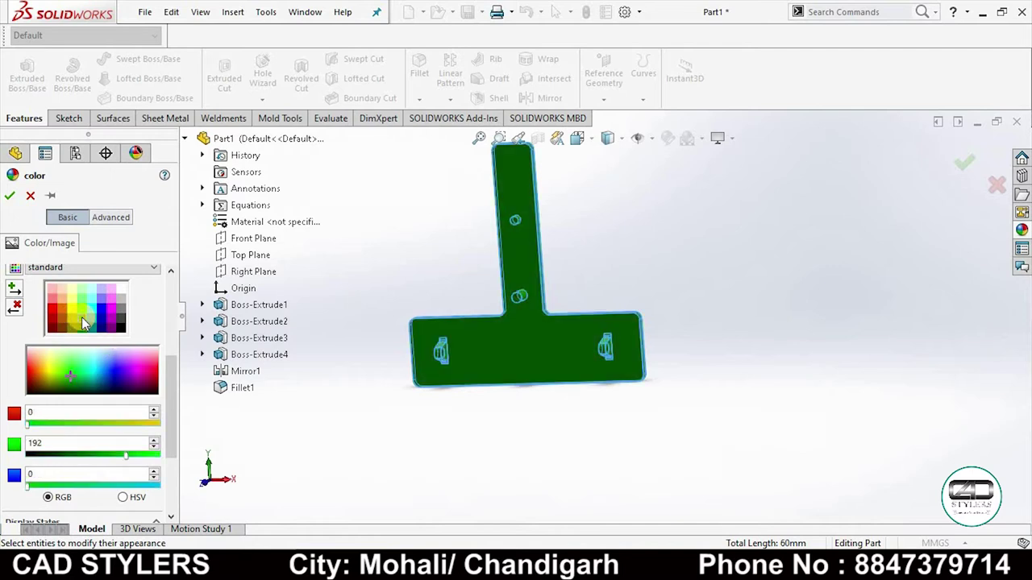
pyautogui.click(83, 327)
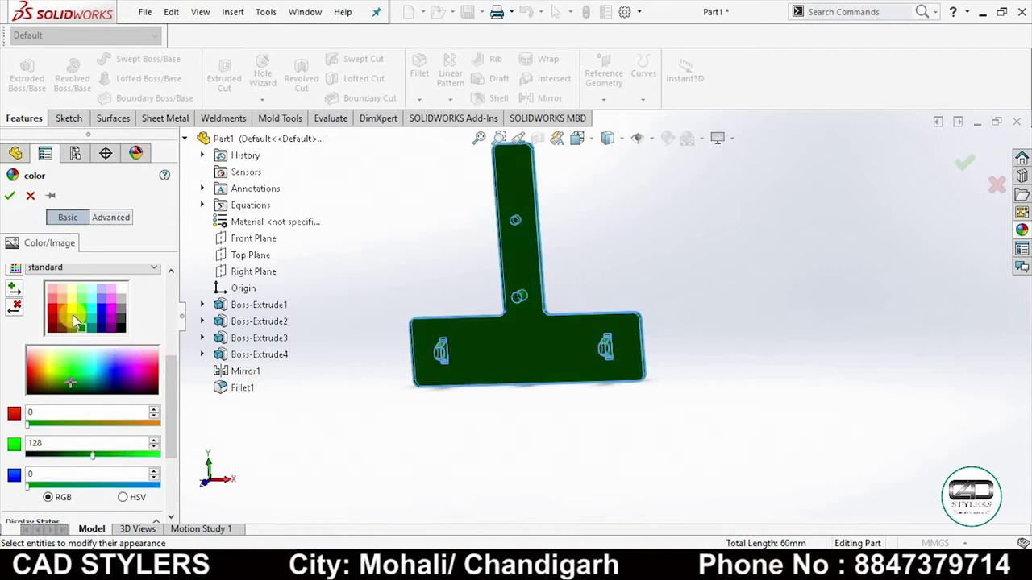
pyautogui.click(83, 309)
pyautogui.moveTo(315, 387); pyautogui.dragTo(334, 347, button='middle')
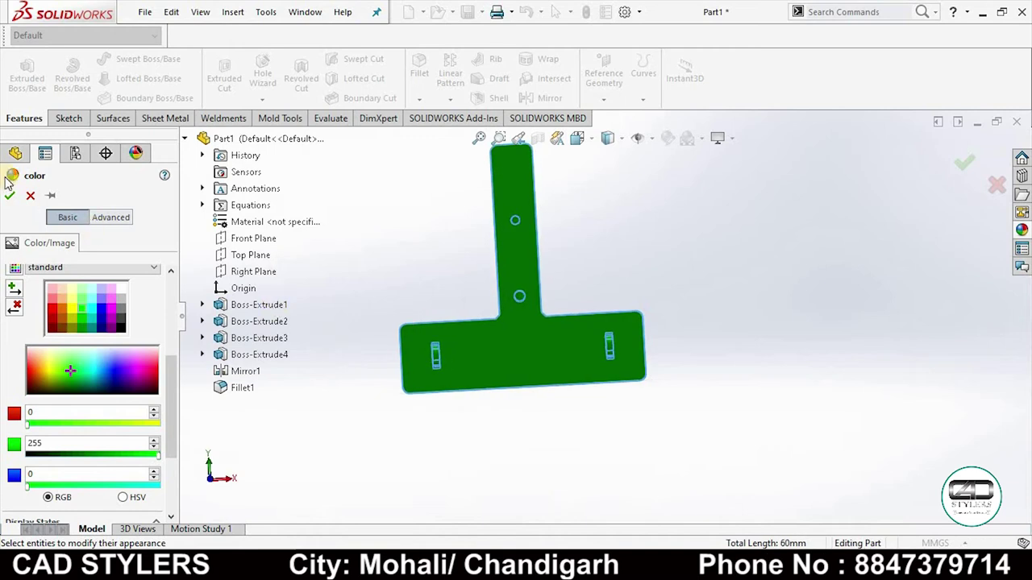
pyautogui.click(8, 196)
pyautogui.moveTo(346, 392)
pyautogui.mouseDown(button='middle')
pyautogui.moveTo(617, 315)
pyautogui.moveTo(621, 329)
pyautogui.moveTo(645, 328)
pyautogui.mouseUp(button='middle')
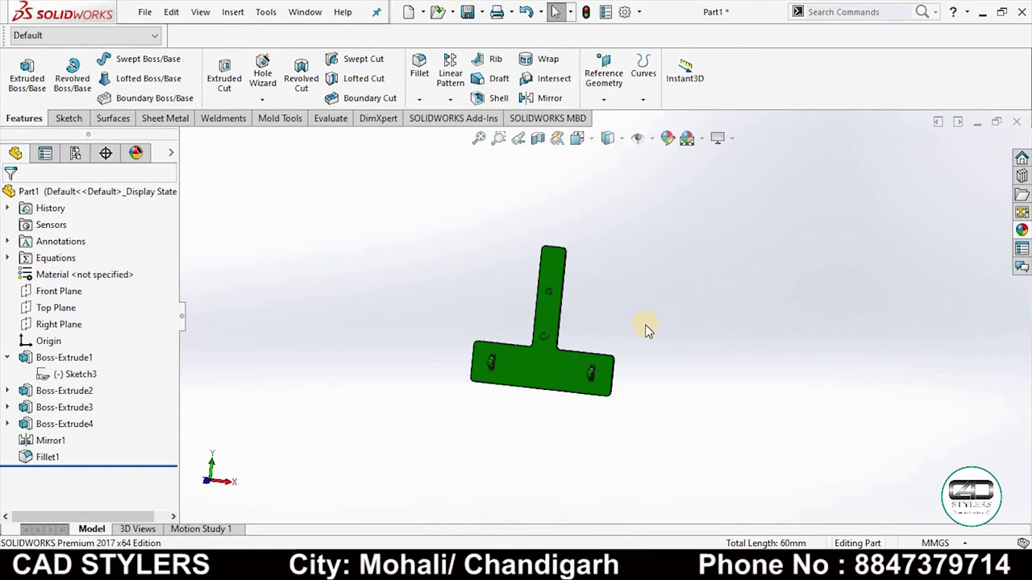
# Step: Save the part as Part1 in a newly created Desktop folder named 'gear animation'
pyautogui.hotkey('ctrl', 's')
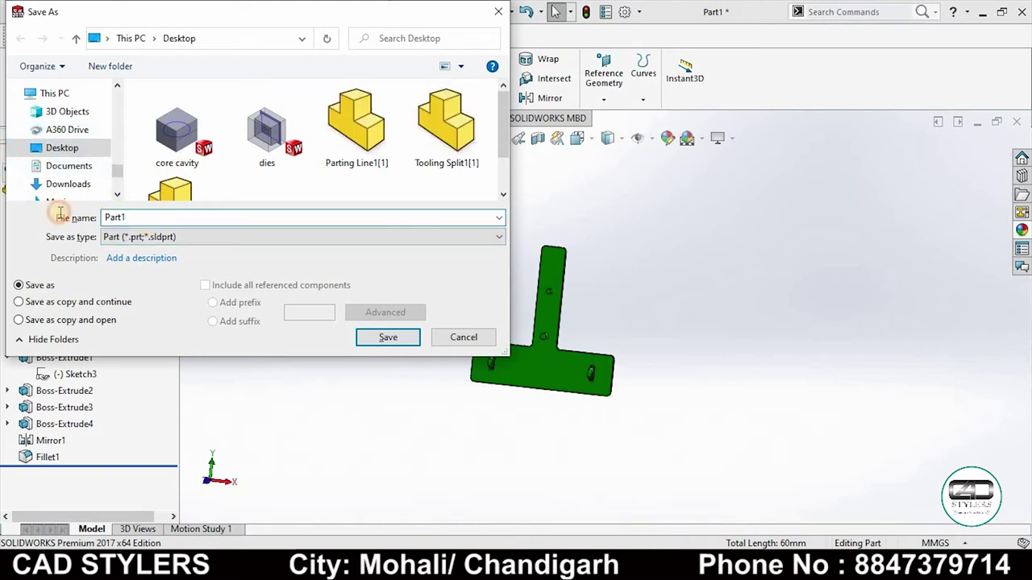
pyautogui.click(110, 67)
pyautogui.write('gear animation')
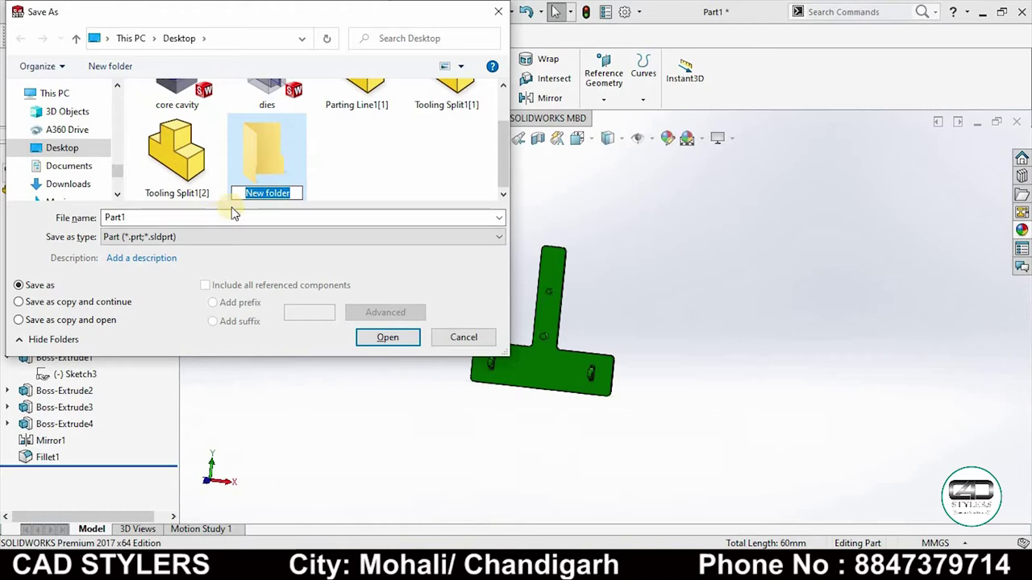
pyautogui.doubleClick(257, 165)
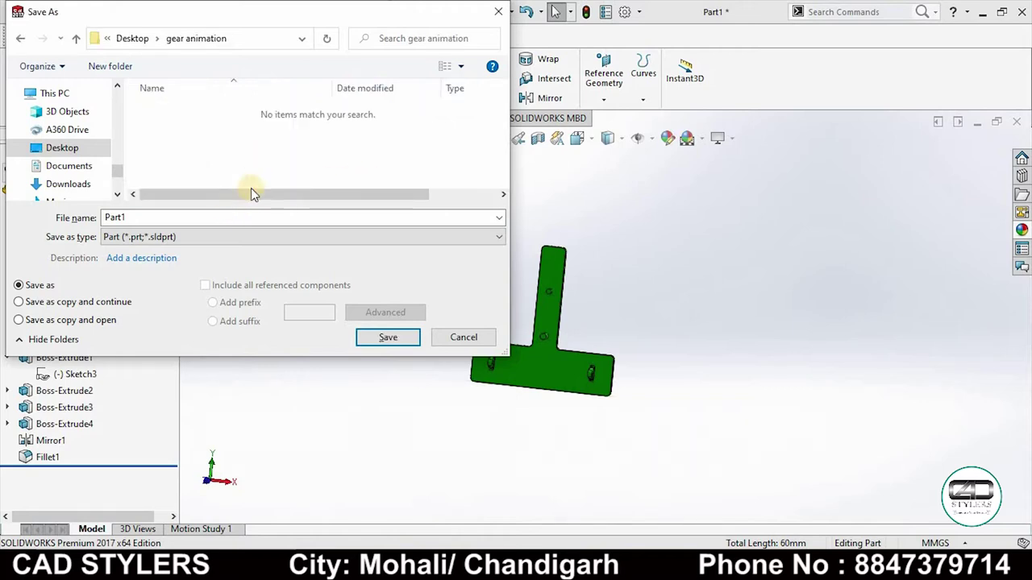
pyautogui.click(161, 224)
pyautogui.click(386, 339)
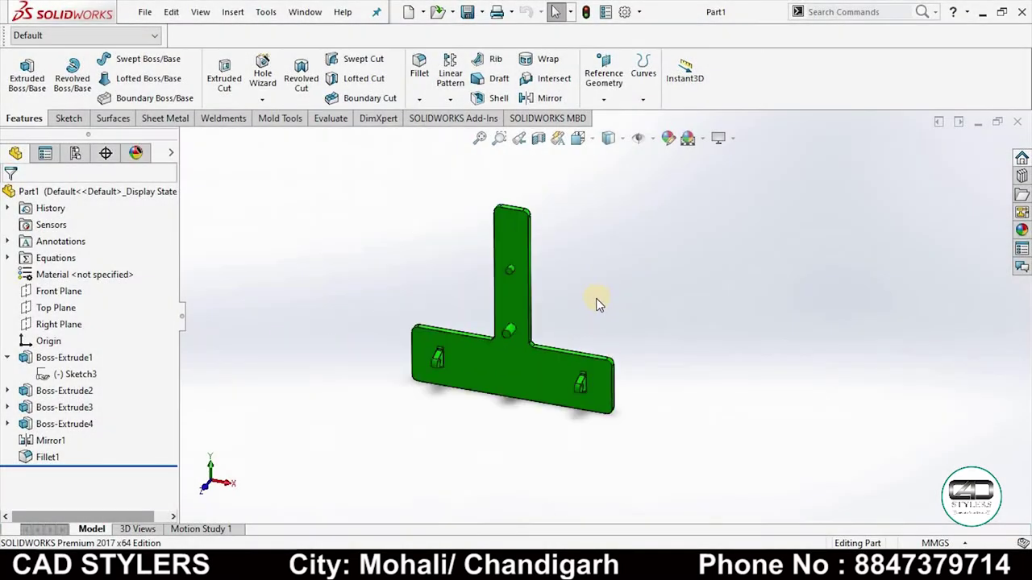
pyautogui.click(783, 475)
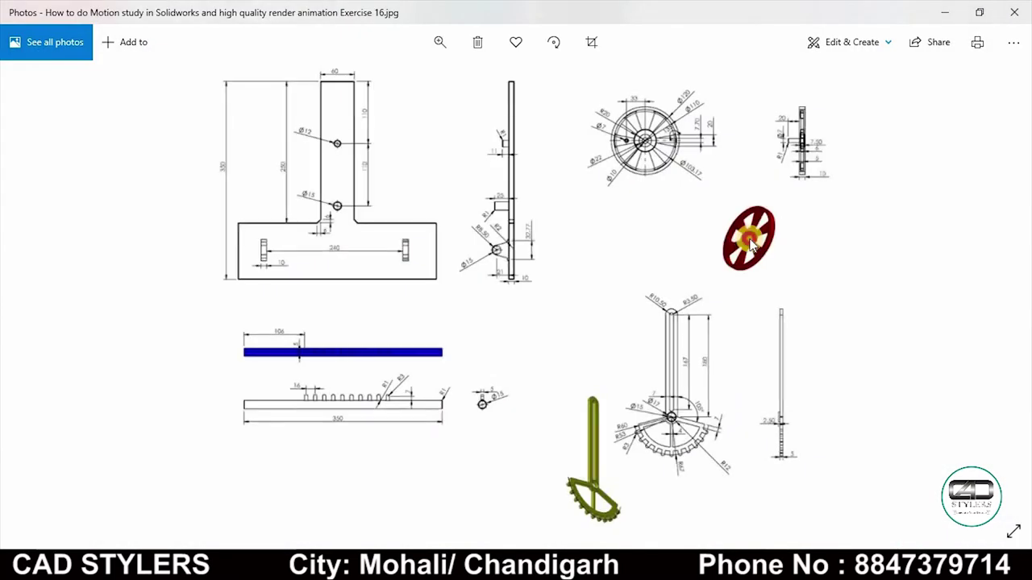
pyautogui.scroll(2, 740, 223)
pyautogui.scroll(-1, 665, 313)
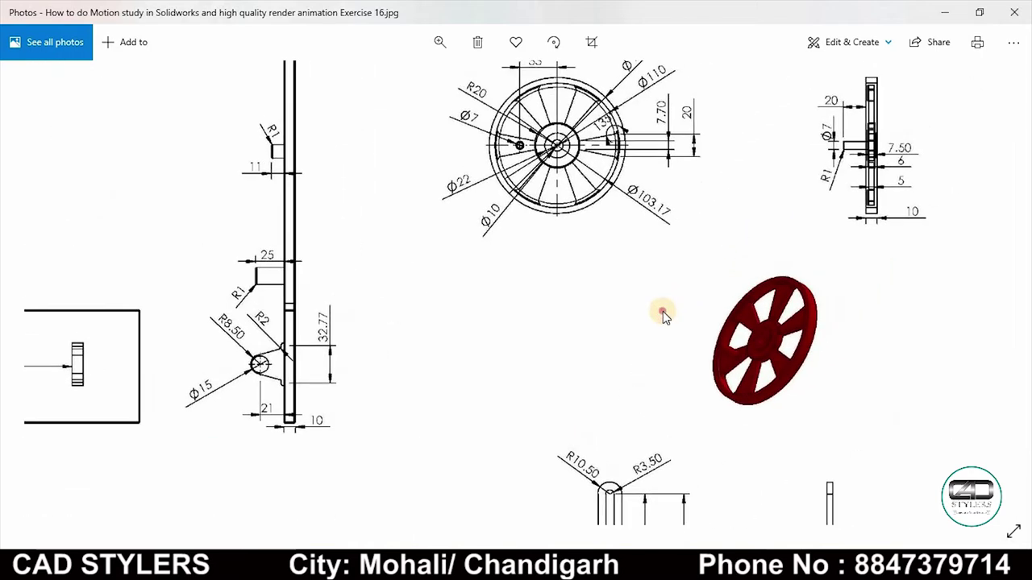
pyautogui.scroll(1, 708, 252)
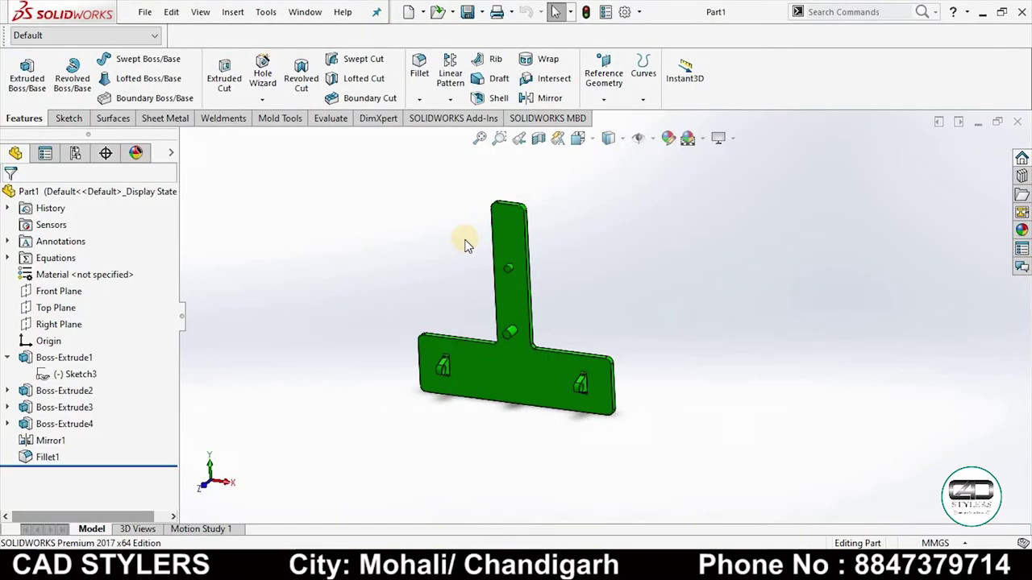
pyautogui.hotkey('ctrl', 'n')
# Step: Create a new part and start a sketch on the Front Plane
pyautogui.doubleClick(369, 296)
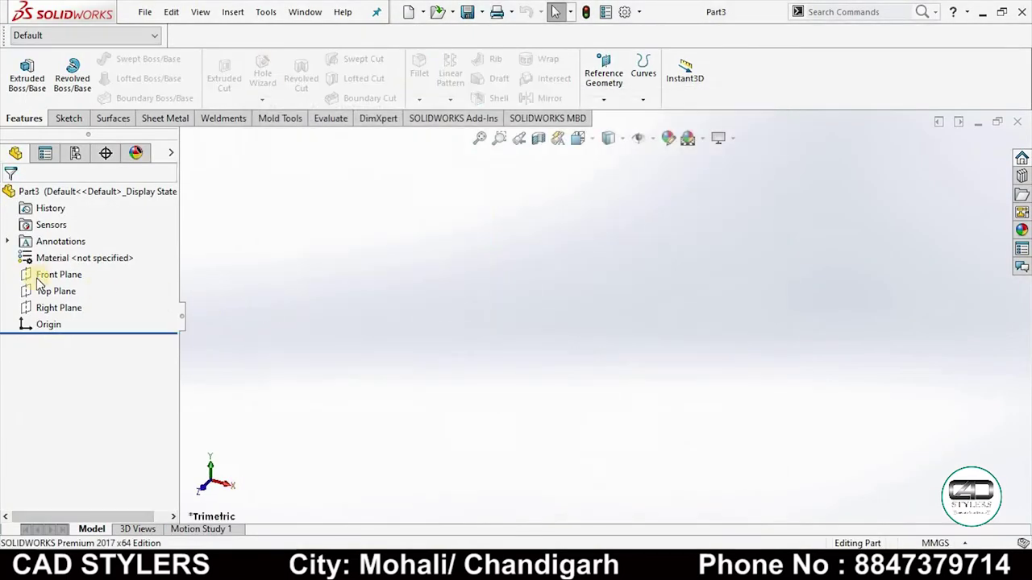
pyautogui.rightClick(48, 275)
pyautogui.click(50, 254)
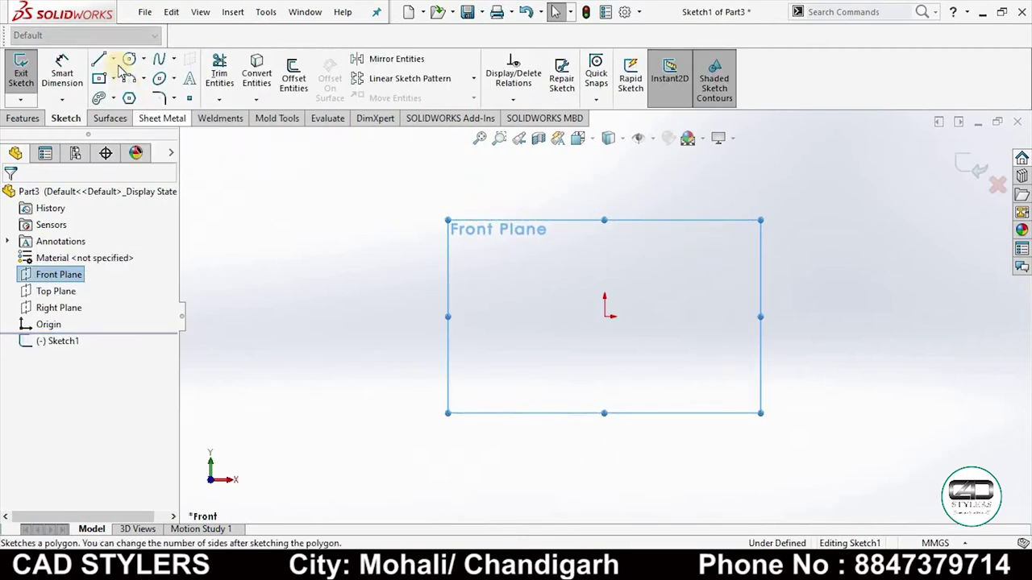
# Step: Draw five concentric circles of different sizes centred on the origin
pyautogui.click(129, 61)
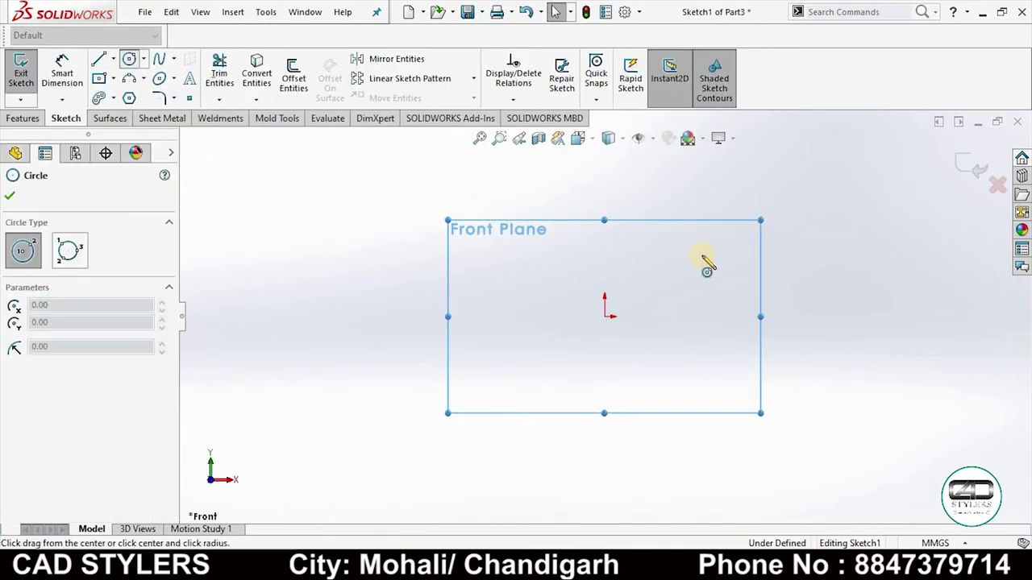
pyautogui.click(605, 314)
pyautogui.click(634, 229)
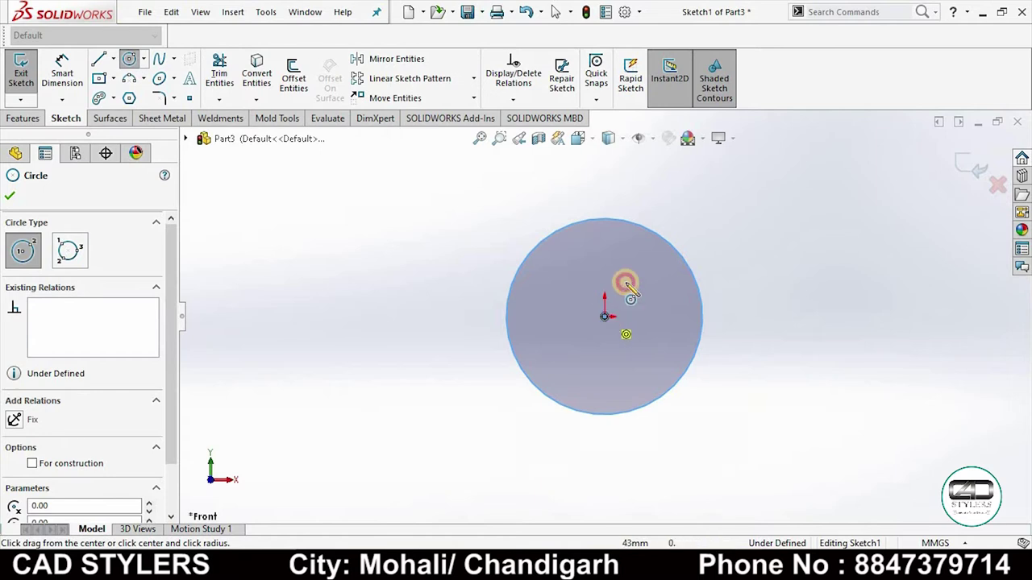
pyautogui.click(604, 315)
pyautogui.click(637, 266)
pyautogui.click(604, 316)
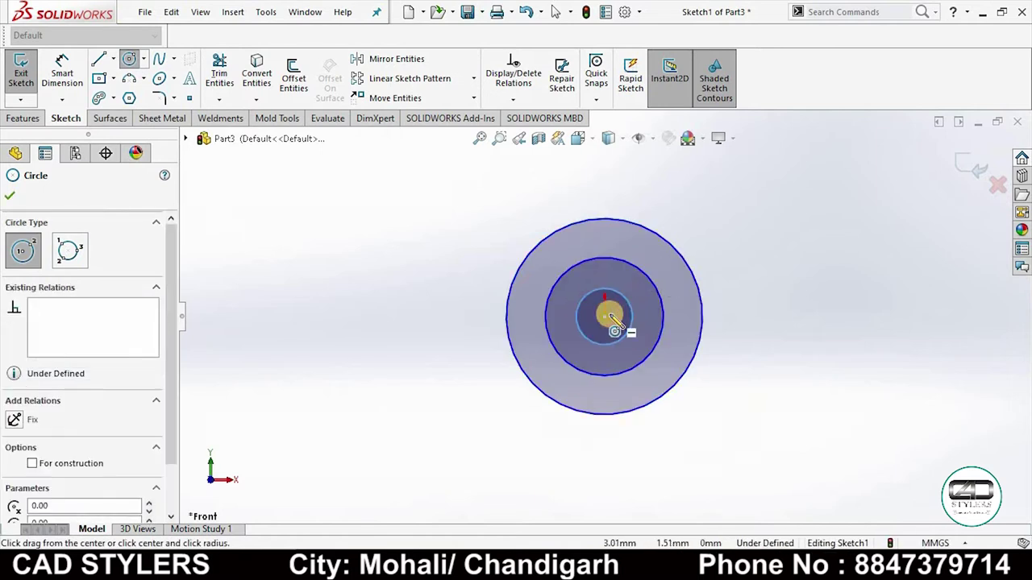
pyautogui.click(615, 320)
pyautogui.click(725, 202)
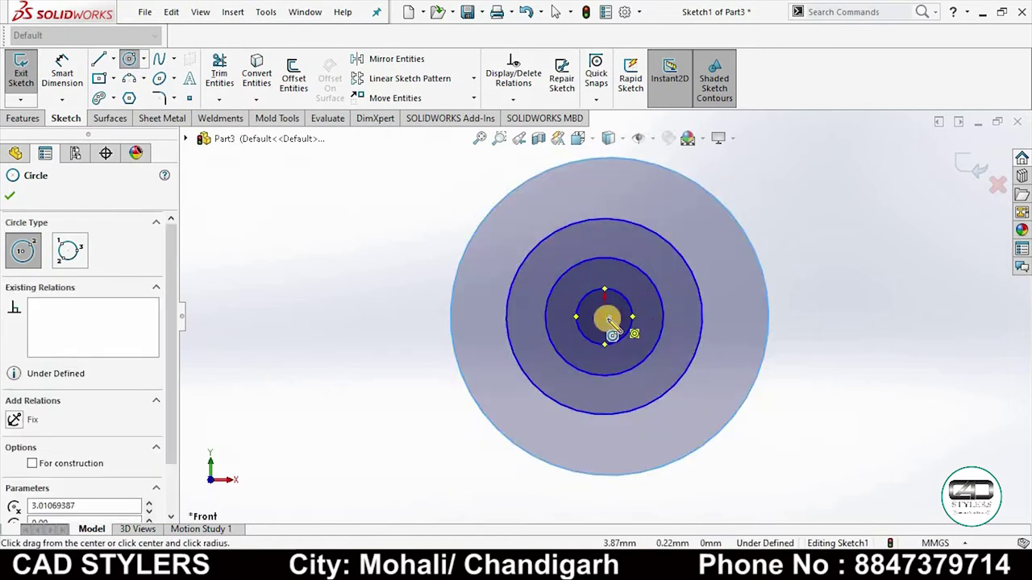
pyautogui.click(605, 316)
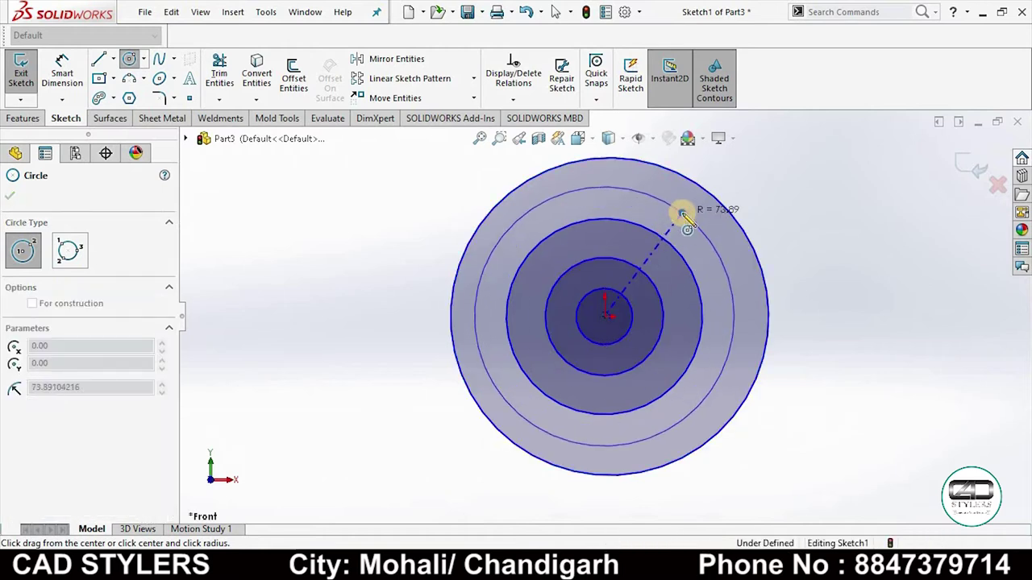
pyautogui.click(682, 212)
pyautogui.rightClick(683, 215)
pyautogui.click(709, 226)
# Step: Dimension the circles with diameters 110, 120 and 40
pyautogui.click(62, 72)
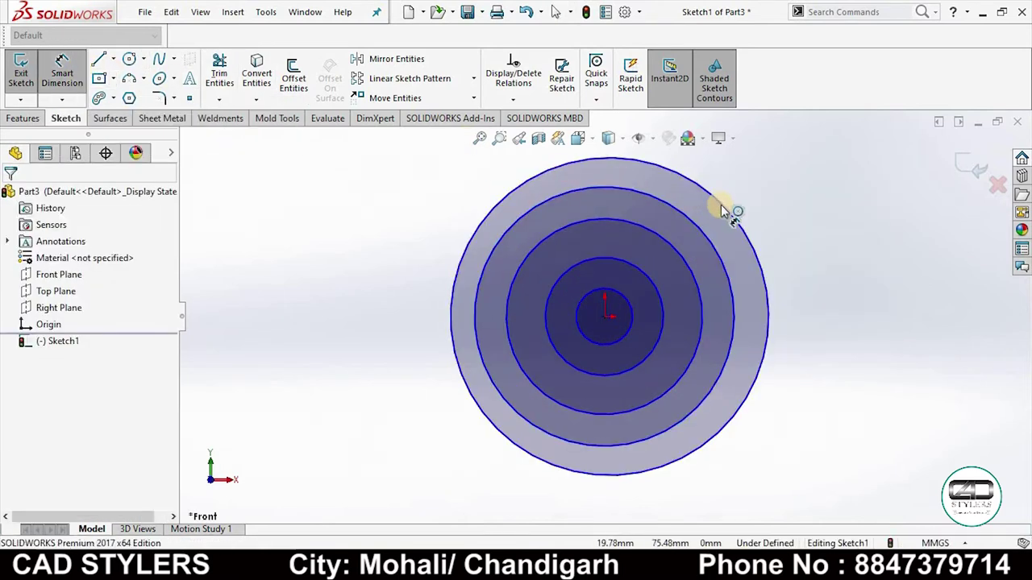
pyautogui.click(730, 212)
pyautogui.click(801, 218)
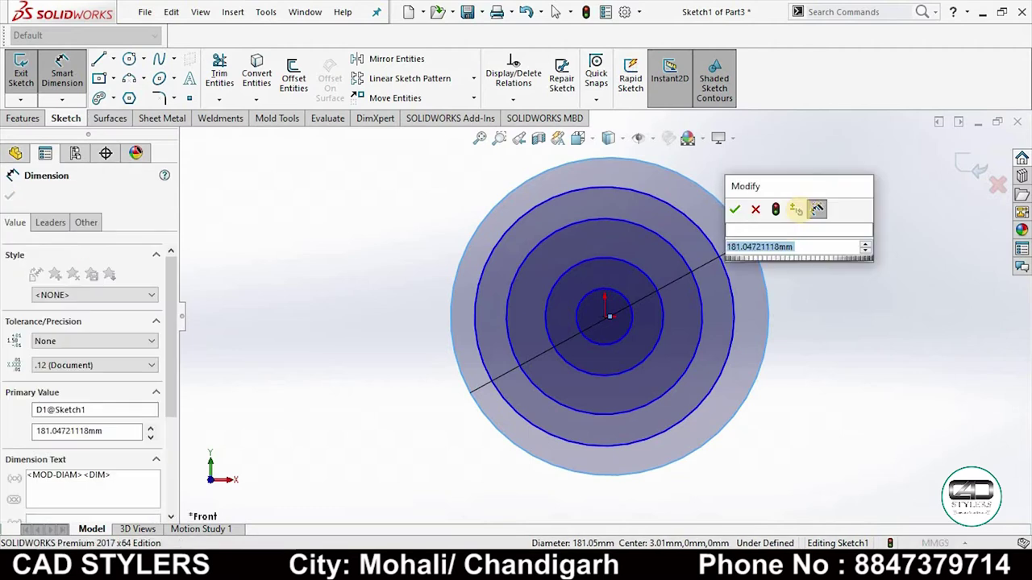
pyautogui.write('110')
pyautogui.press('Return')
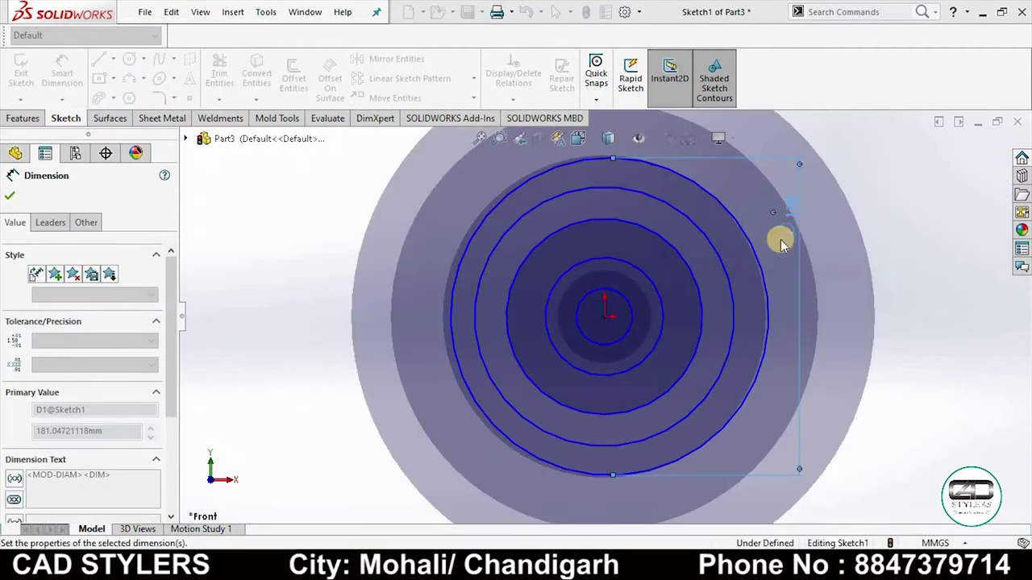
pyautogui.click(769, 261)
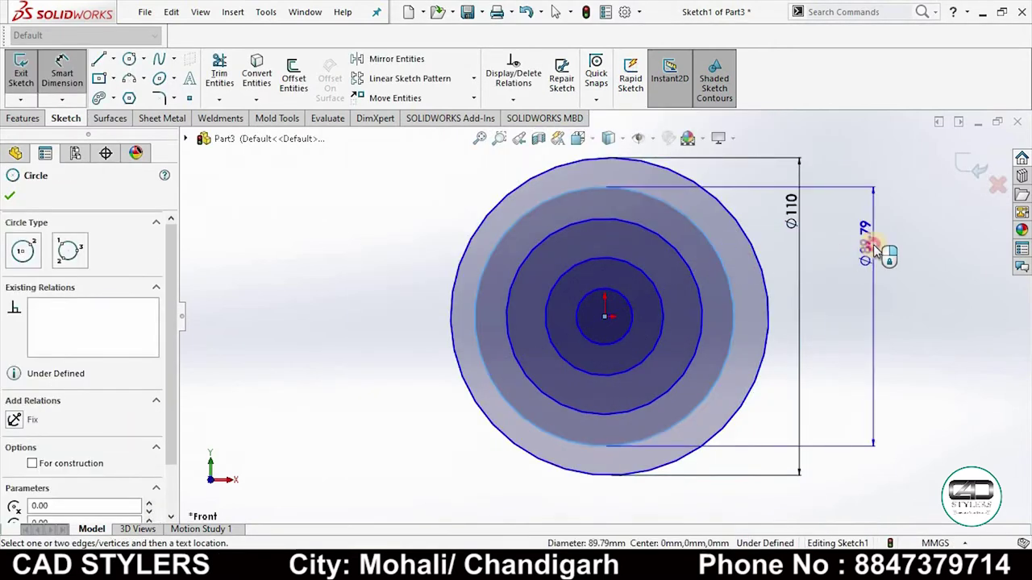
pyautogui.click(872, 246)
pyautogui.write('120')
pyautogui.press('Return')
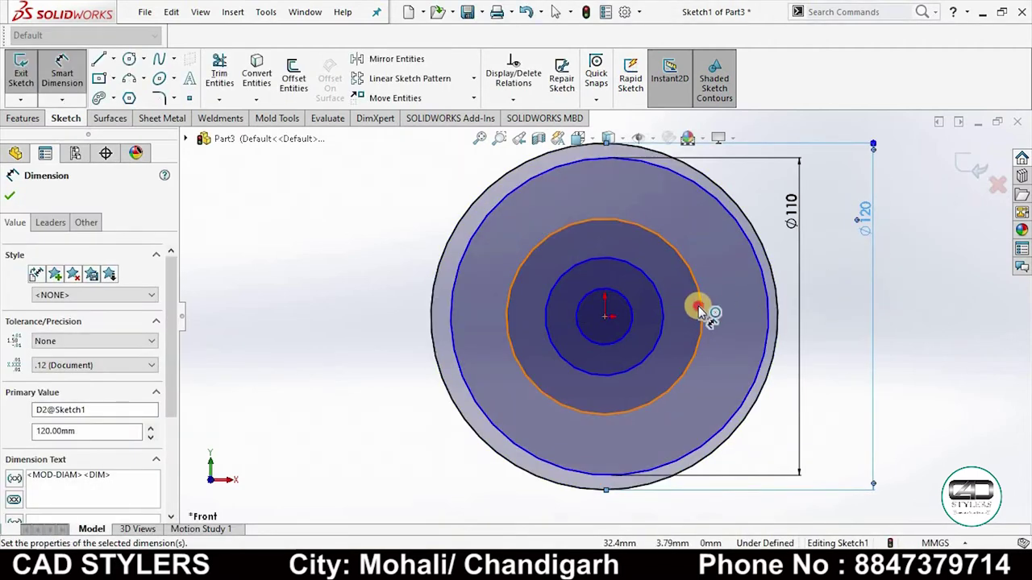
pyautogui.click(698, 305)
pyautogui.click(826, 304)
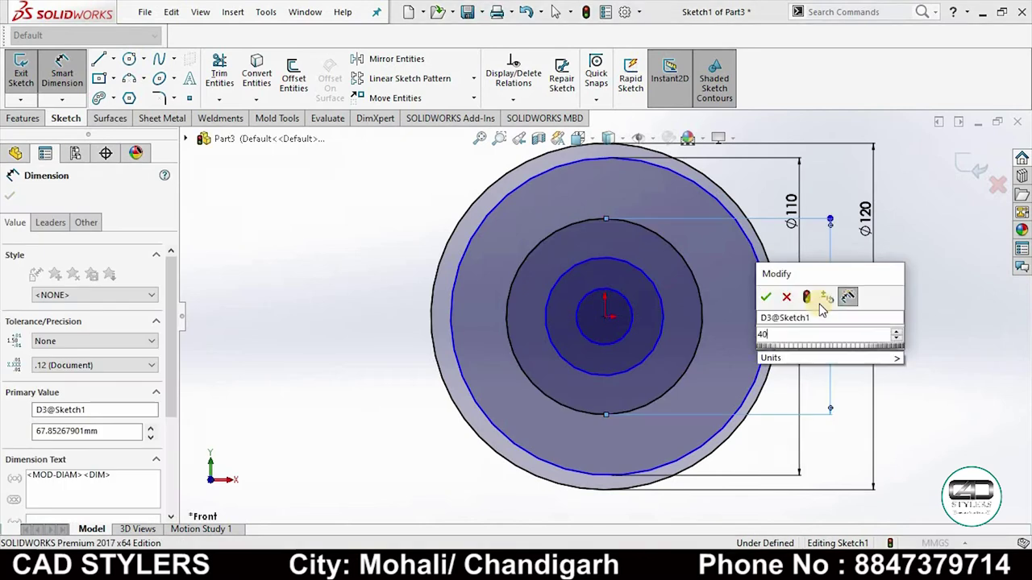
pyautogui.write('40')
pyautogui.press('Return')
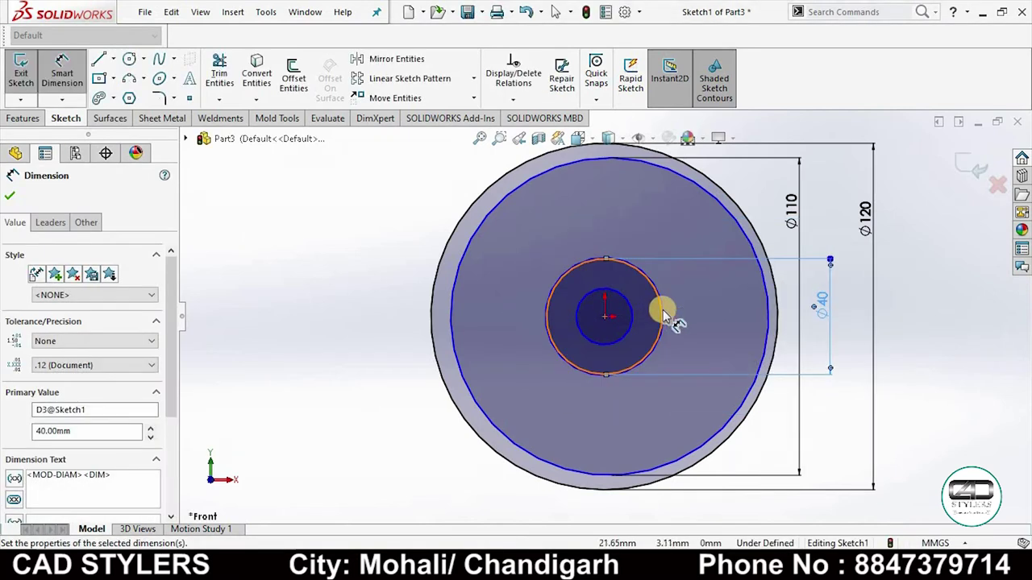
# Step: Dimension the hub circle to Ø22 and the innermost circle to Ø10
pyautogui.scroll(-5, 662, 314)
pyautogui.click(632, 319)
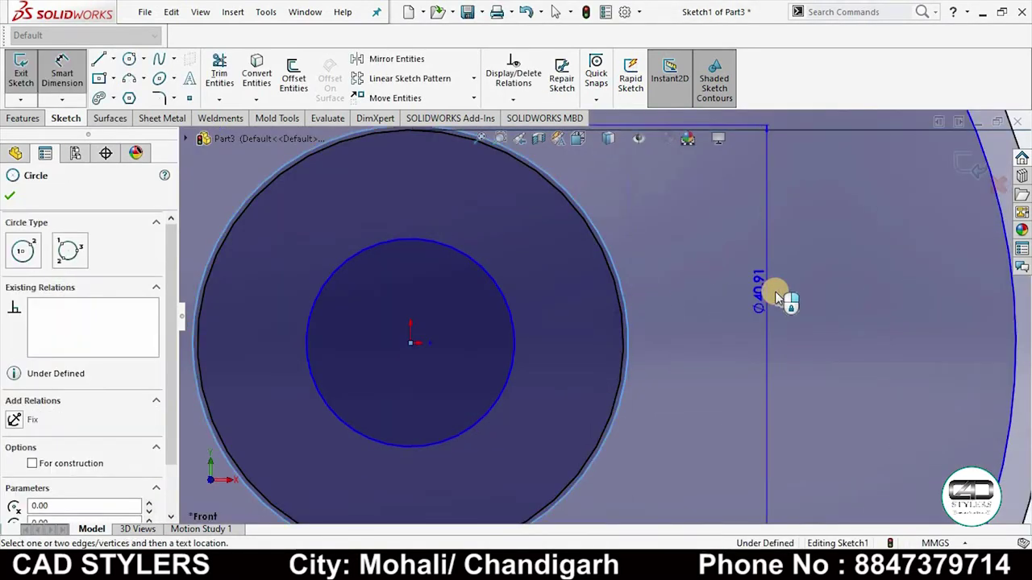
pyautogui.click(775, 291)
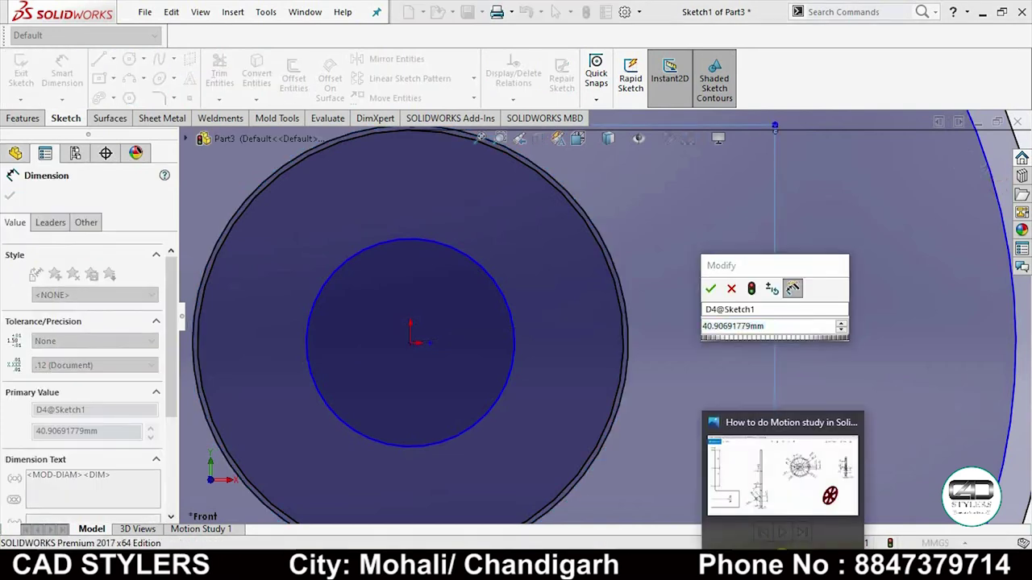
pyautogui.click(785, 484)
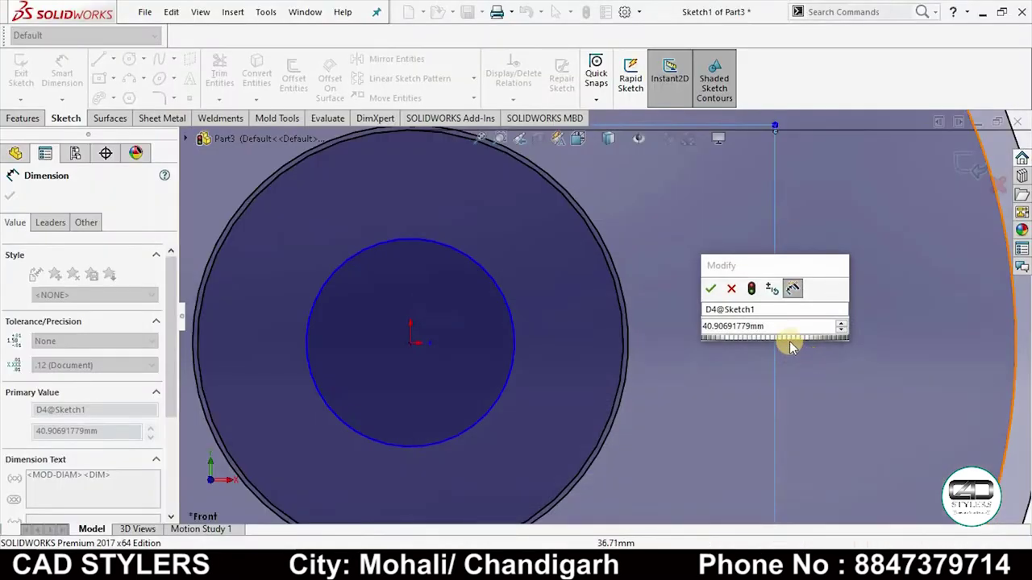
pyautogui.write('22')
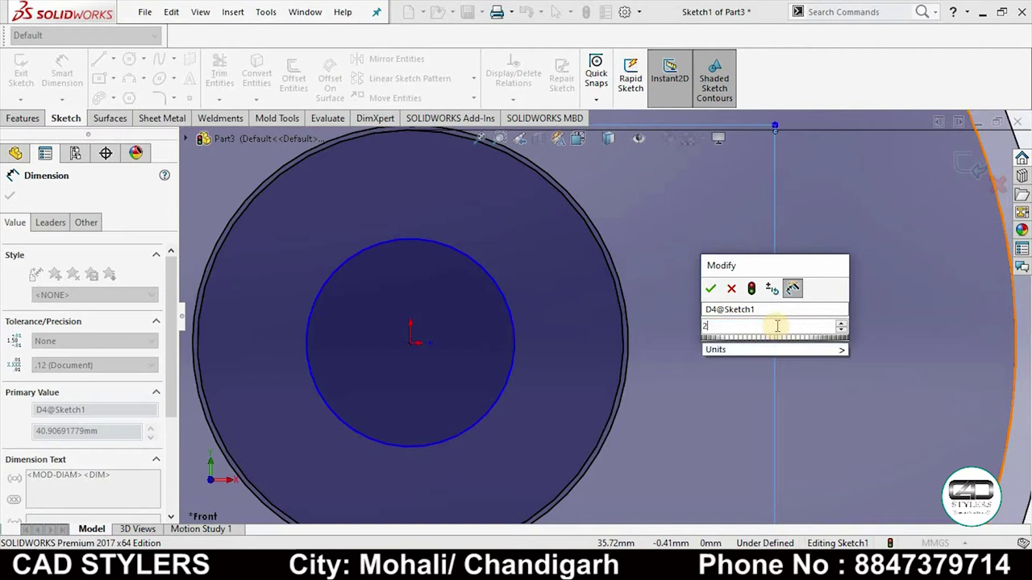
pyautogui.press('Return')
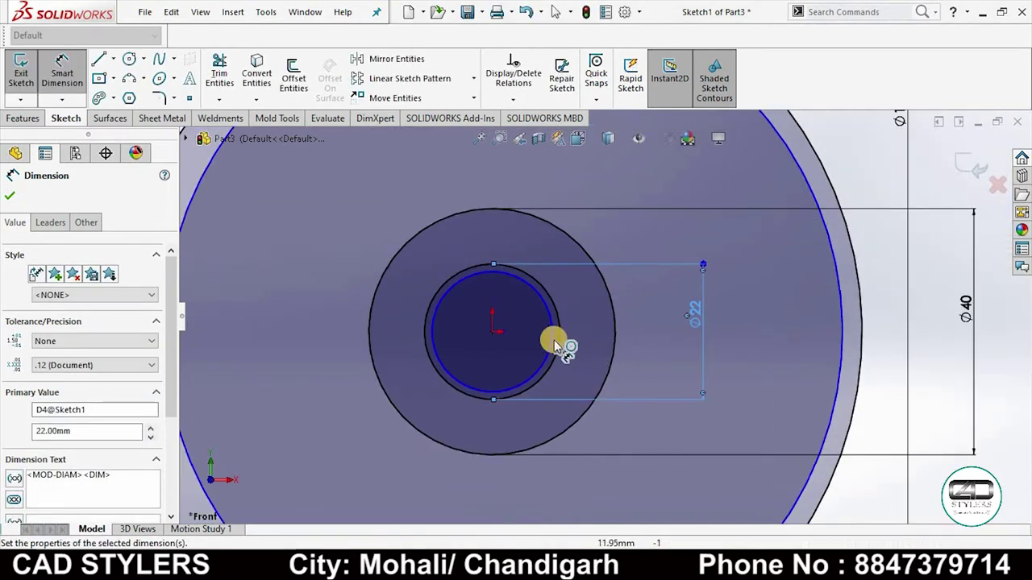
pyautogui.click(553, 339)
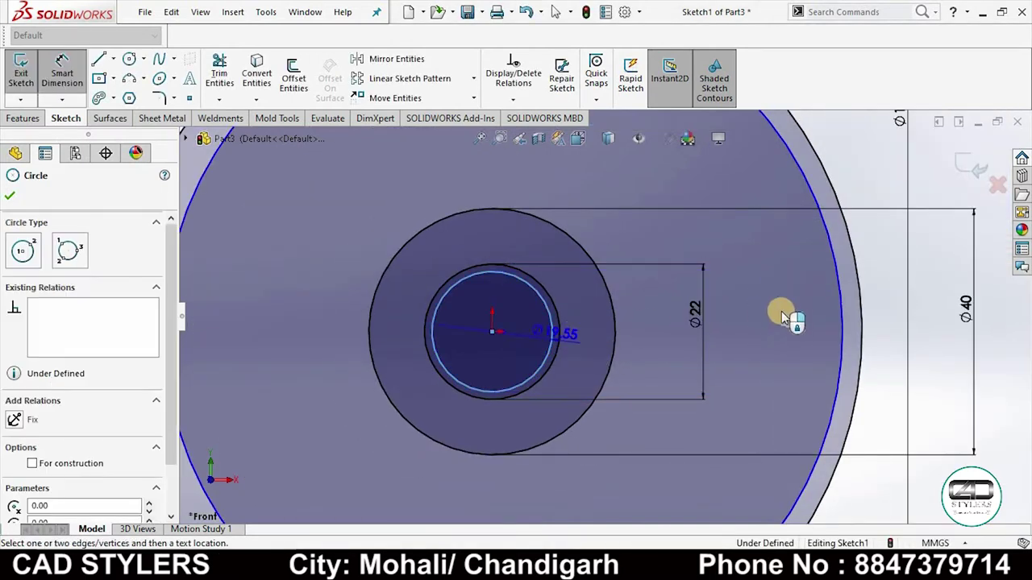
pyautogui.click(781, 319)
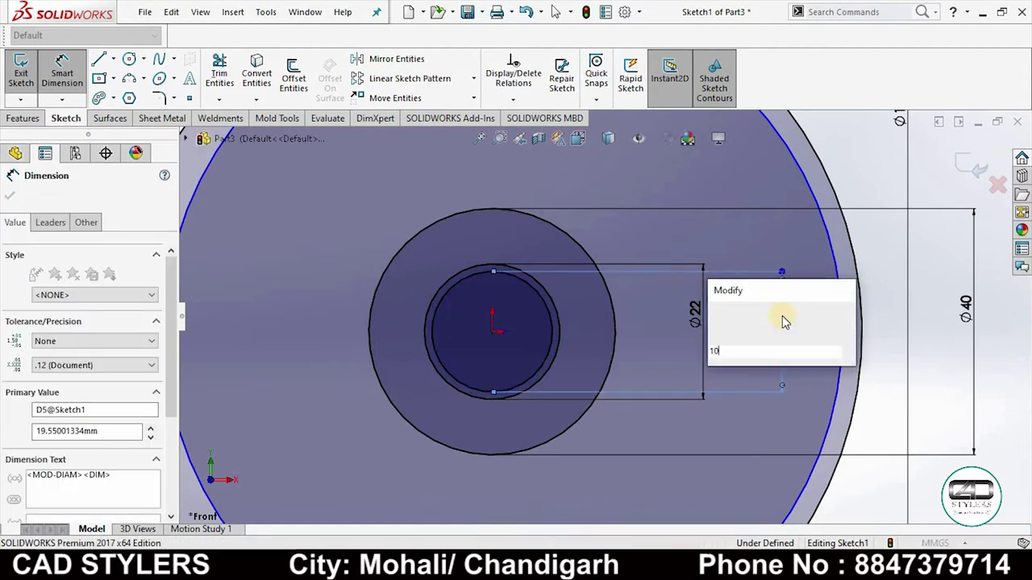
pyautogui.click(776, 321)
pyautogui.press('f')
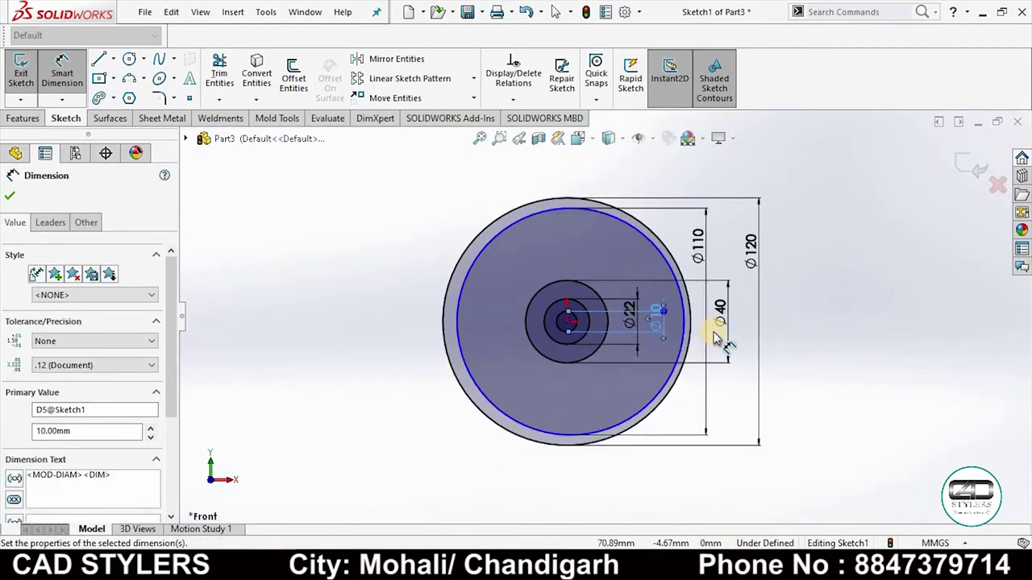
pyautogui.scroll(-1, 597, 267)
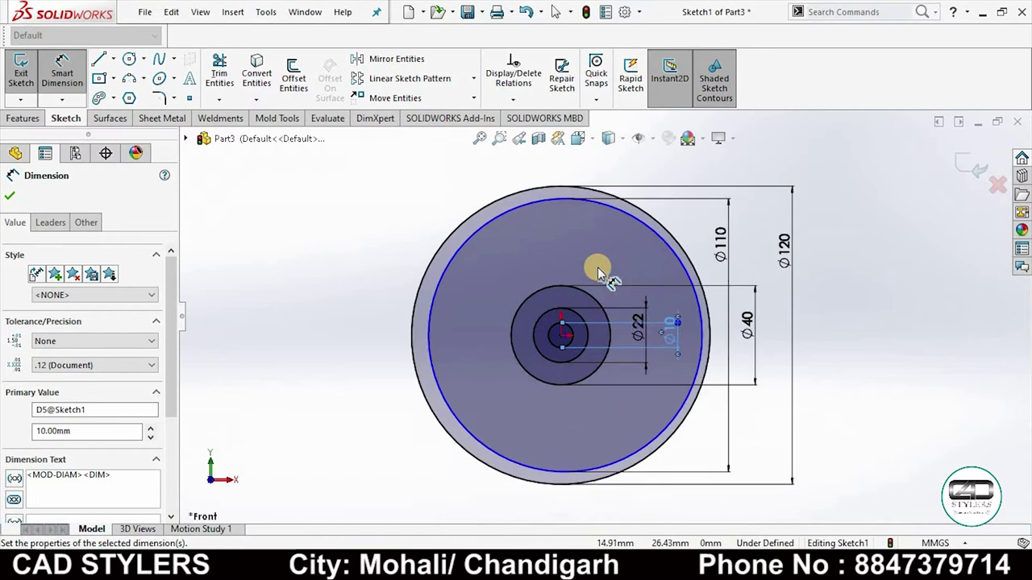
pyautogui.press('Escape')
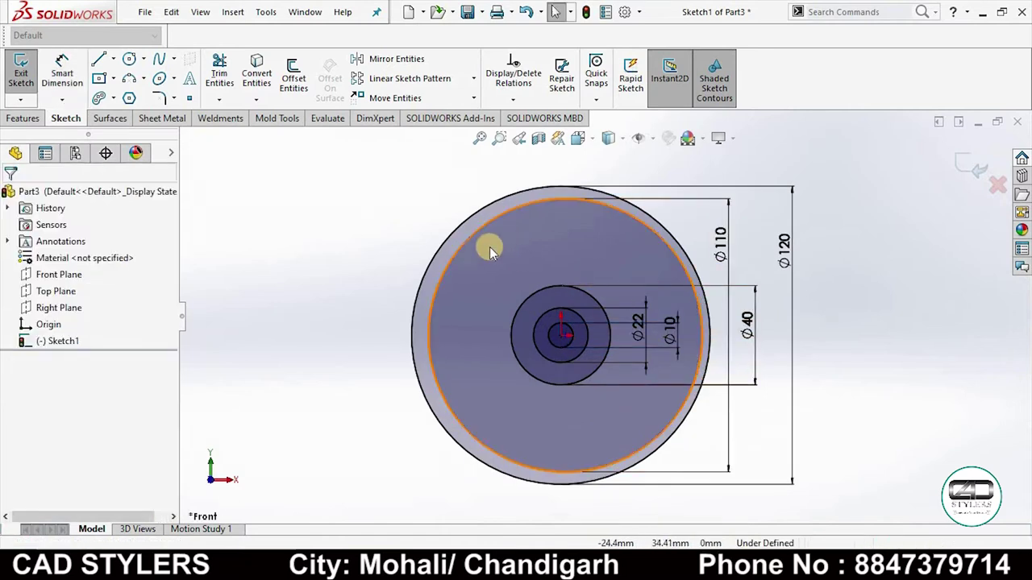
# Step: Make the Ø110 circle concentric with the Ø120 rim circle
pyautogui.click(475, 225)
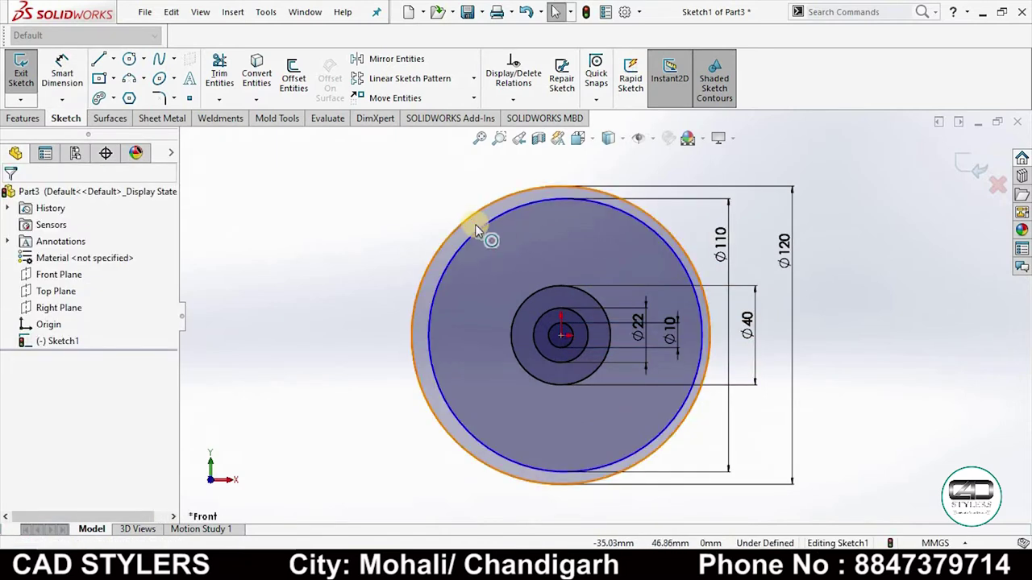
pyautogui.scroll(-2, 579, 340)
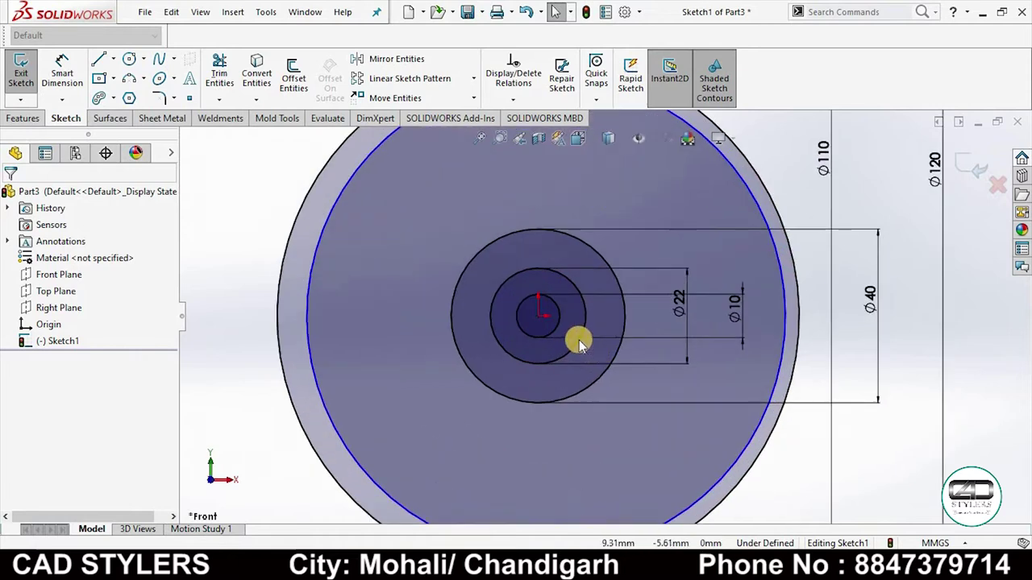
pyautogui.scroll(2, 579, 340)
pyautogui.click(455, 215)
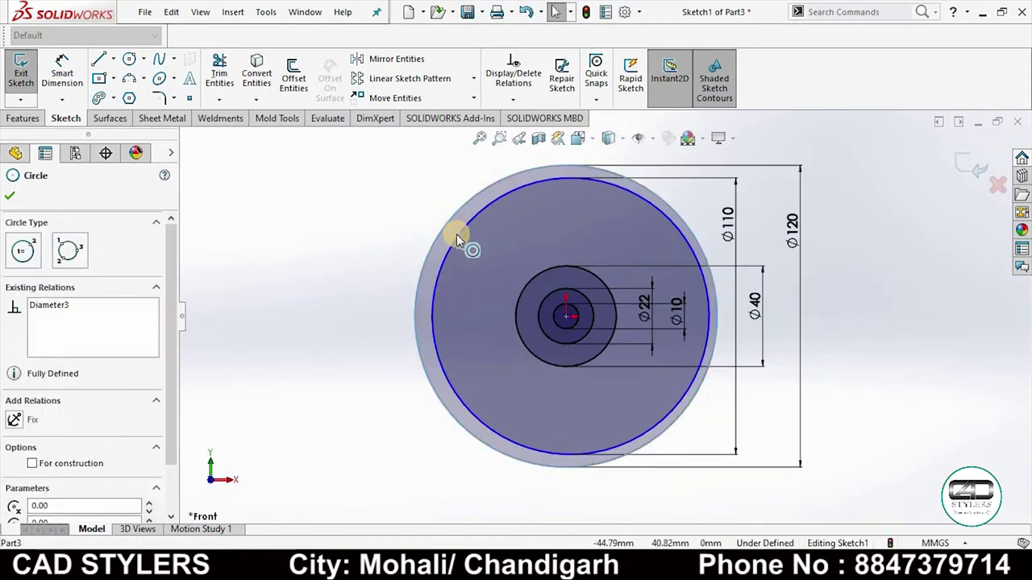
pyautogui.keyDown('ctrl'); pyautogui.click(456, 237); pyautogui.keyUp('ctrl')
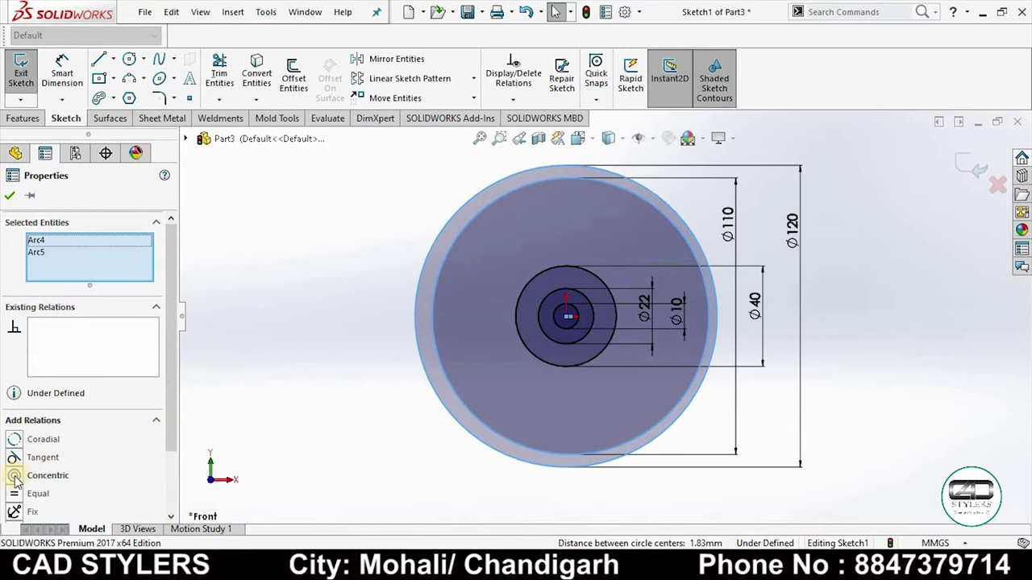
pyautogui.click(17, 476)
pyautogui.click(10, 195)
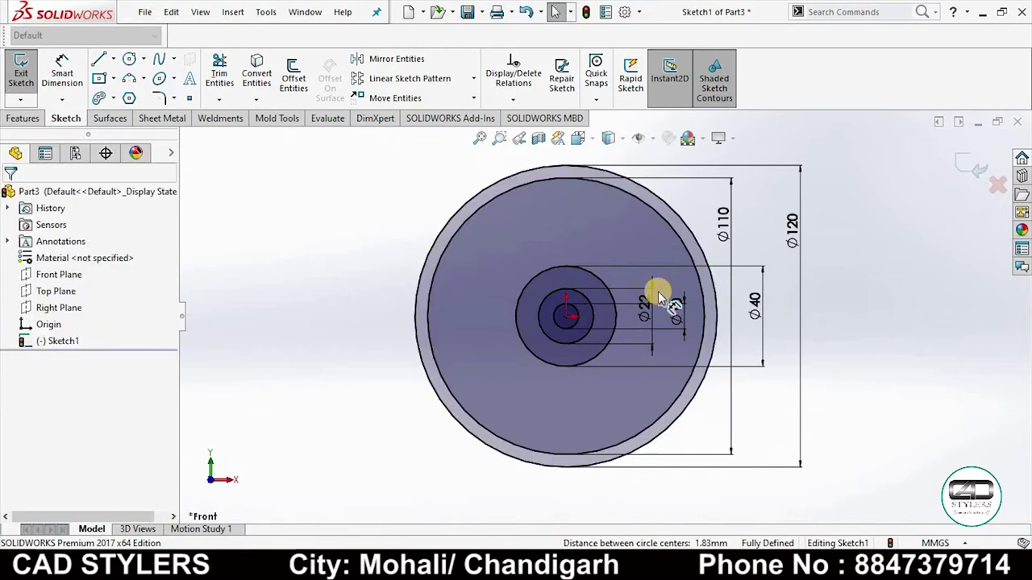
pyautogui.scroll(-3, 657, 291)
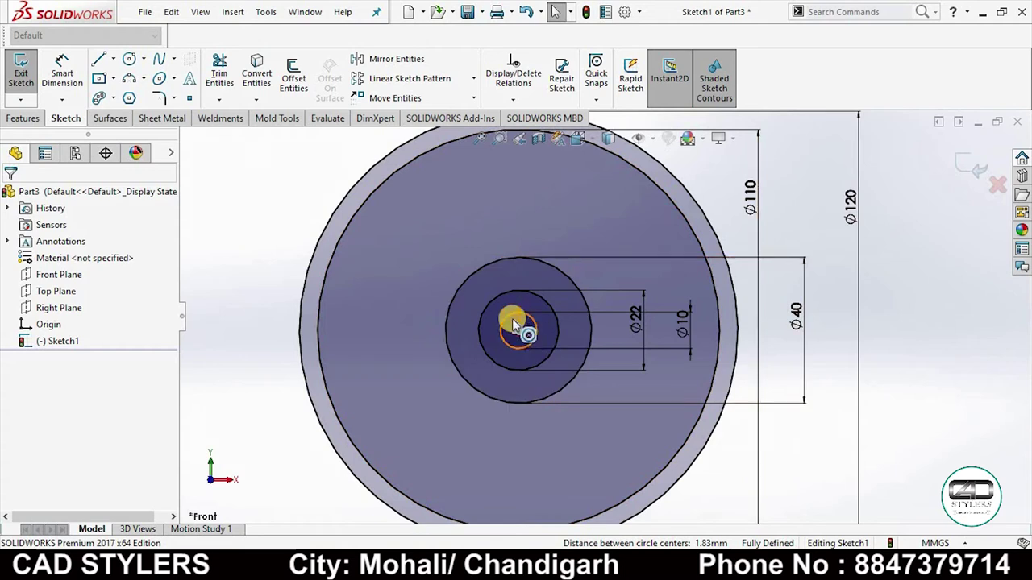
pyautogui.scroll(2, 519, 330)
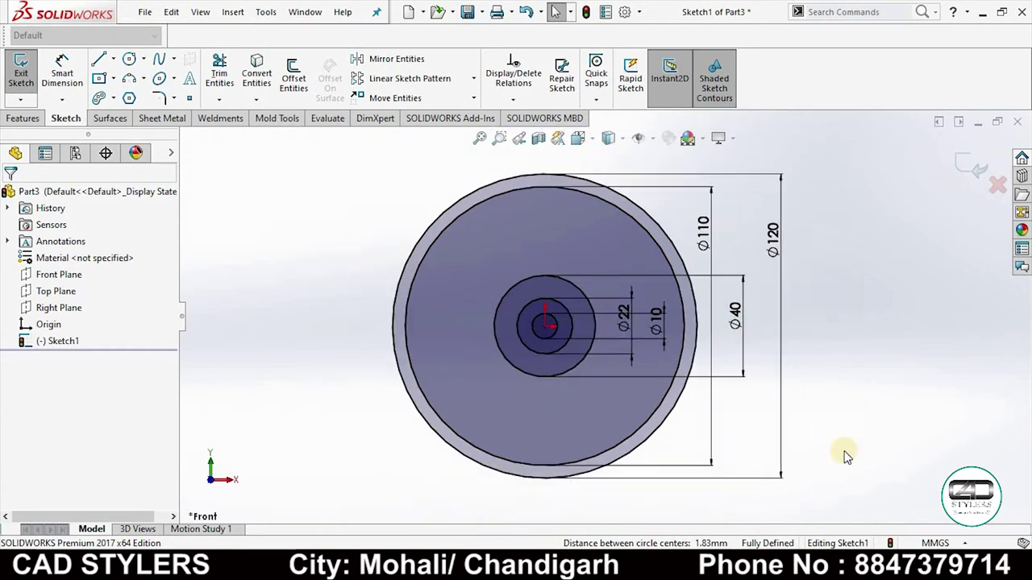
pyautogui.hotkey('alt', 'Tab')
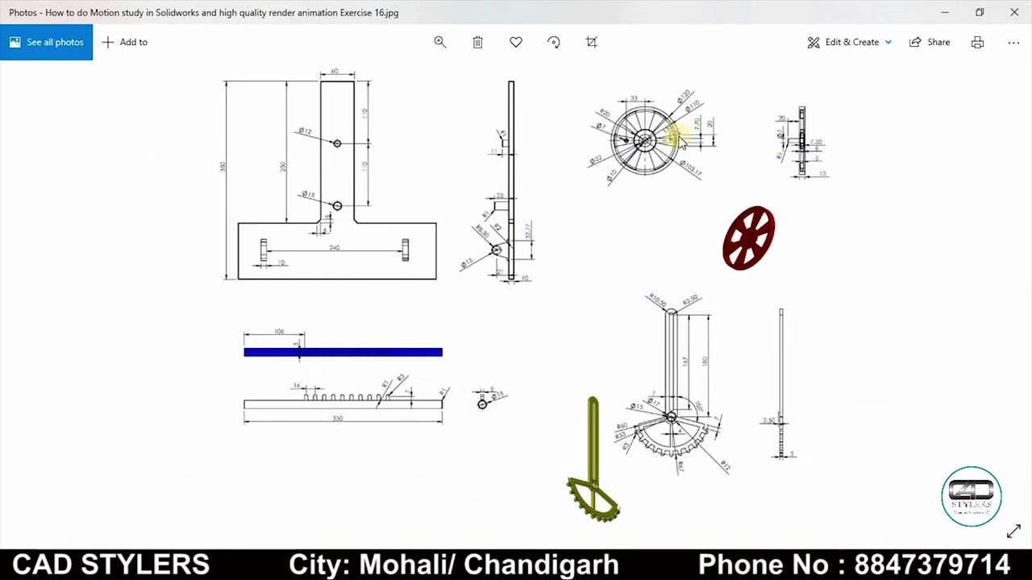
# Step: Zoom into and pan across the wheel view on the reference drawing
pyautogui.scroll(2, 680, 138)
pyautogui.moveTo(682, 156); pyautogui.dragTo(666, 231)
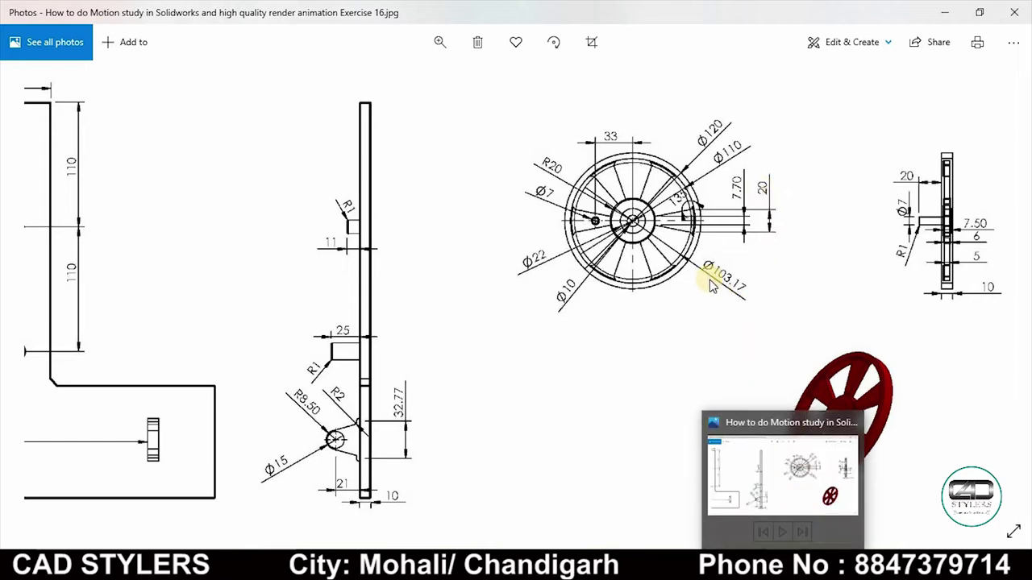
pyautogui.moveTo(62, 73)
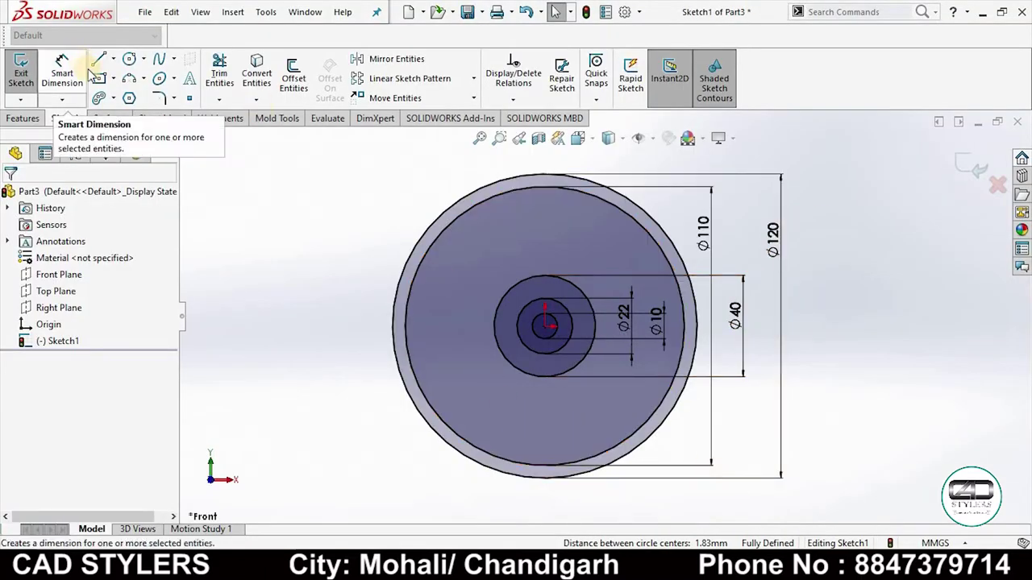
# Step: Add a new circle and dimension it to Ø103.17
pyautogui.click(129, 59)
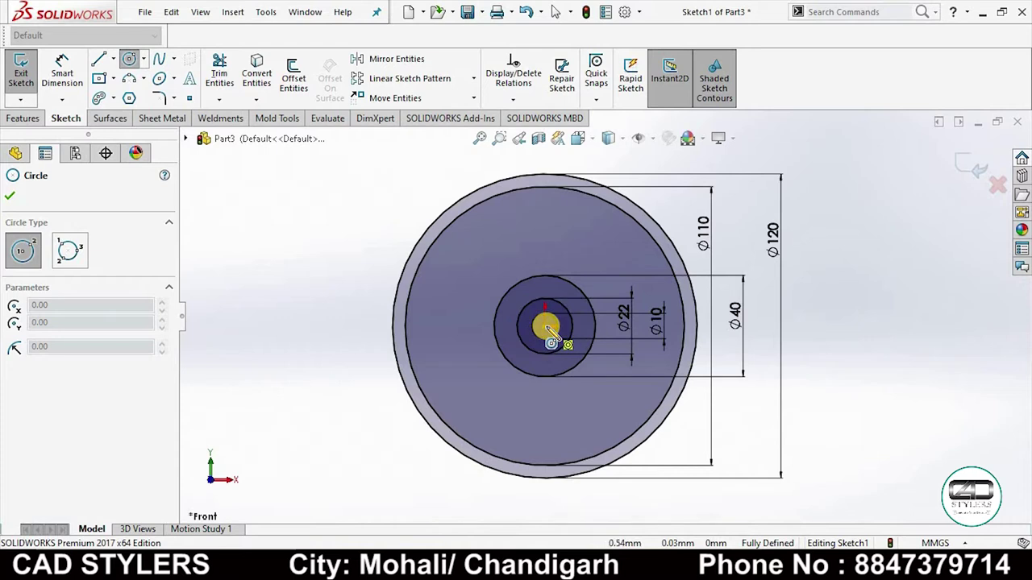
pyautogui.rightClick(601, 237)
pyautogui.click(615, 261)
pyautogui.click(62, 72)
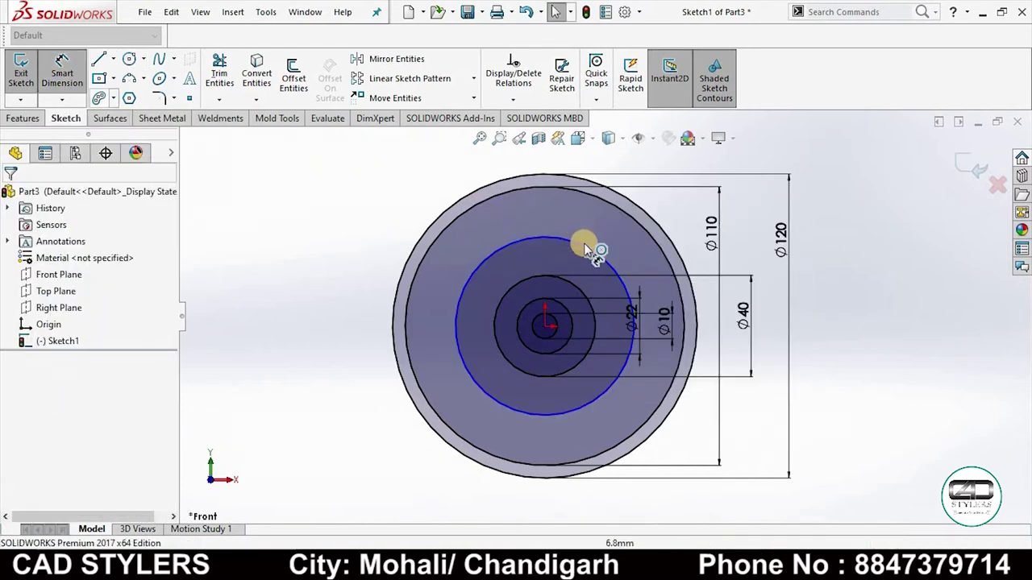
pyautogui.click(710, 251)
pyautogui.click(838, 304)
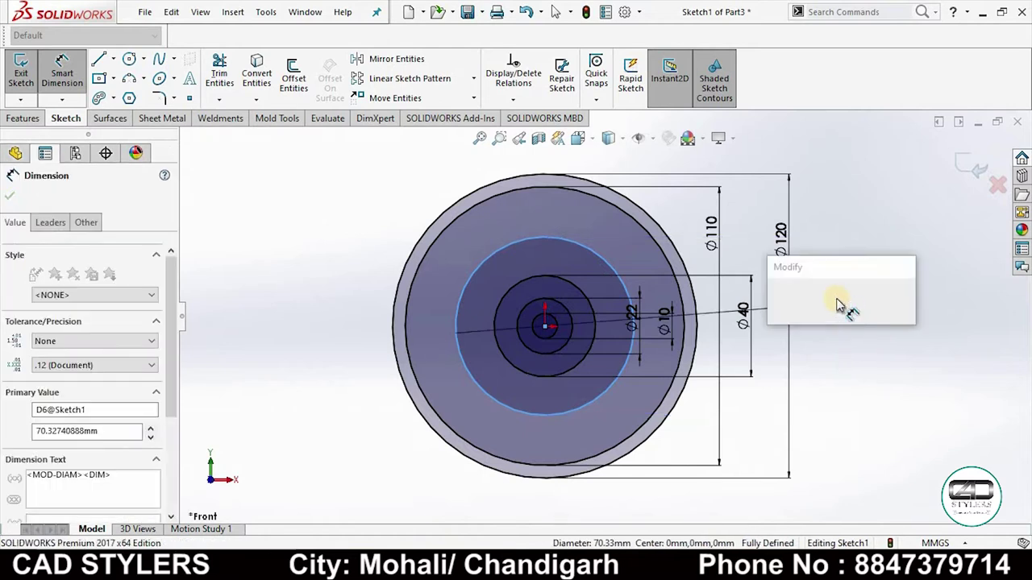
pyautogui.write('103.17')
pyautogui.press('Return')
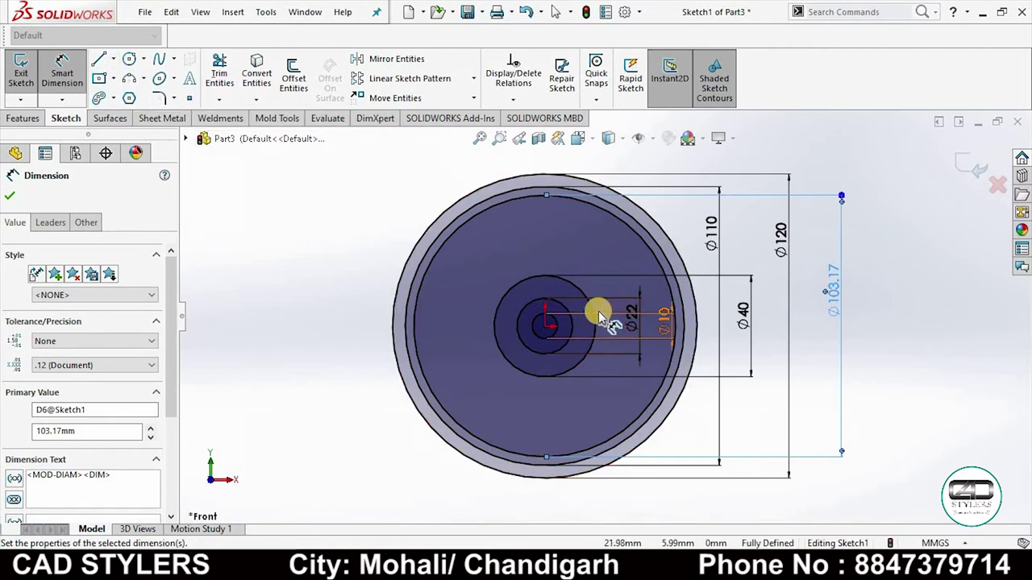
pyautogui.scroll(-3, 600, 316)
pyautogui.press('Escape')
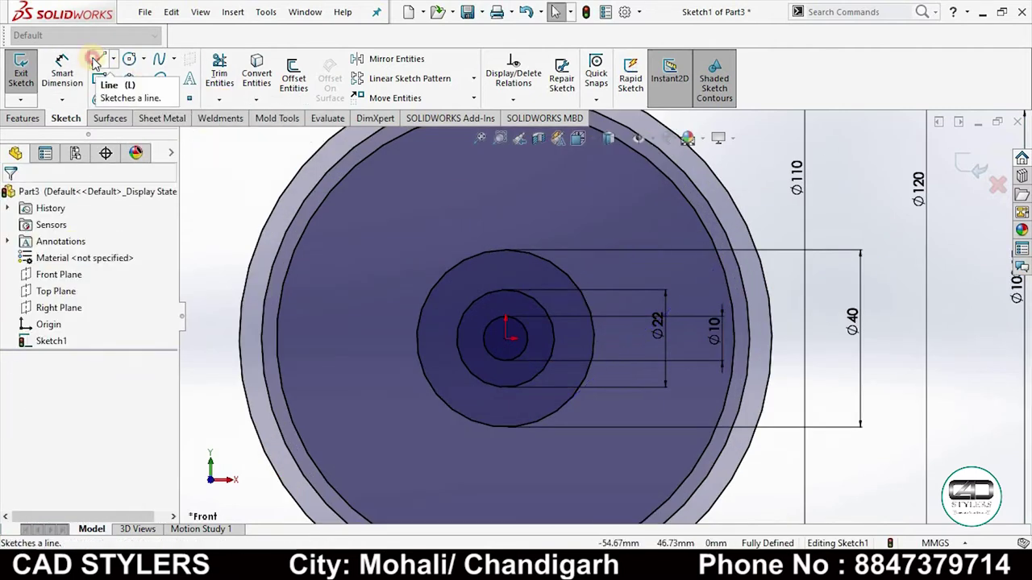
# Step: Draw a spoke line from the Ø40 circle to the Ø103.17 circle
pyautogui.click(95, 61)
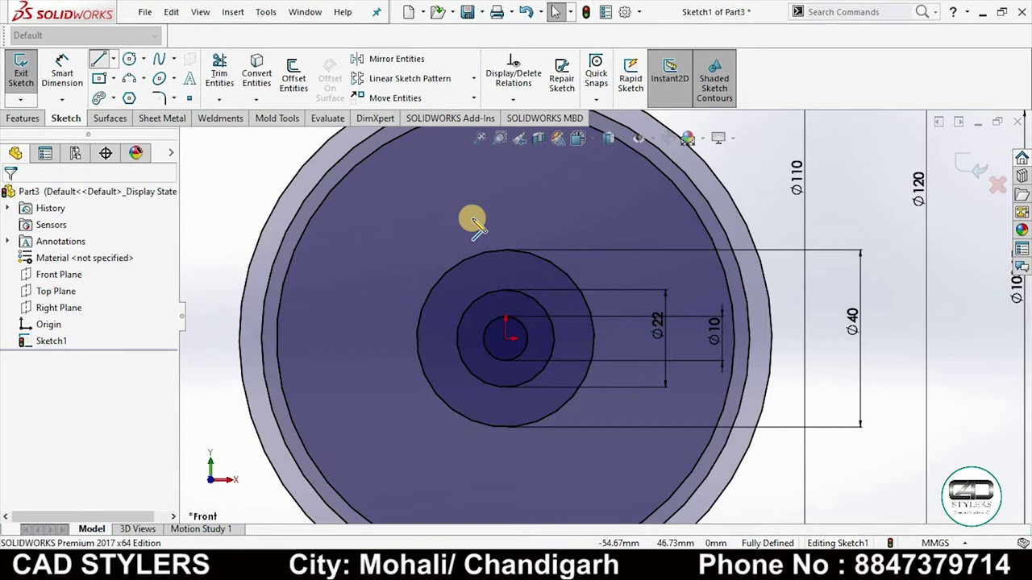
pyautogui.click(587, 306)
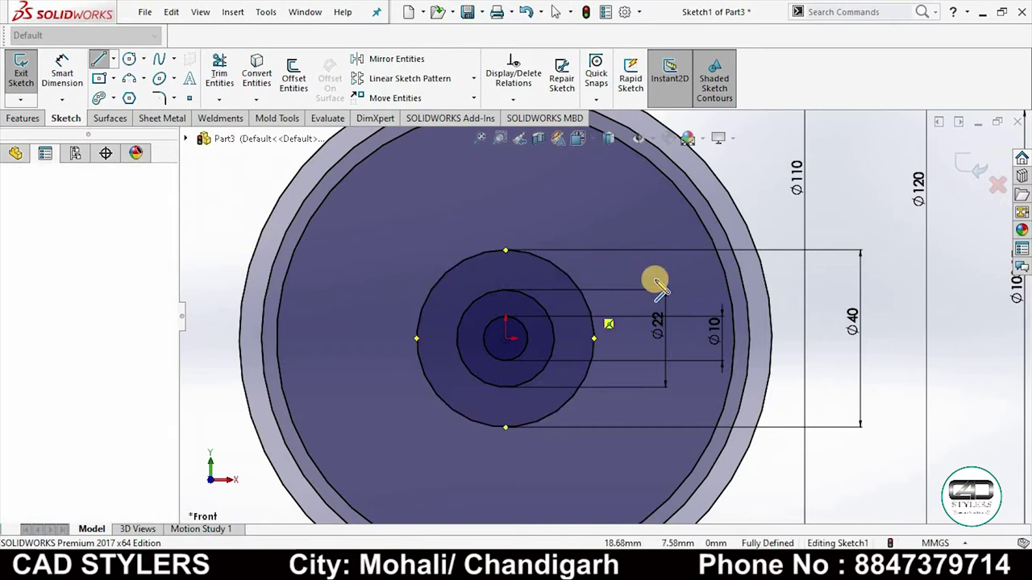
pyautogui.click(718, 258)
pyautogui.rightClick(717, 257)
pyautogui.click(746, 269)
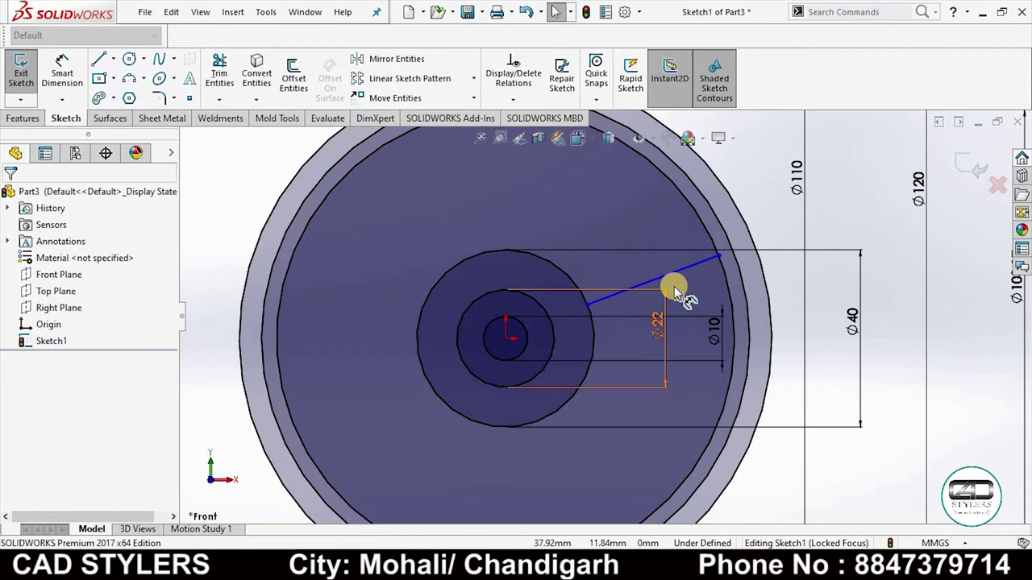
pyautogui.click(345, 219)
# Step: Draw a horizontal centerline leftward from the origin
pyautogui.click(114, 59)
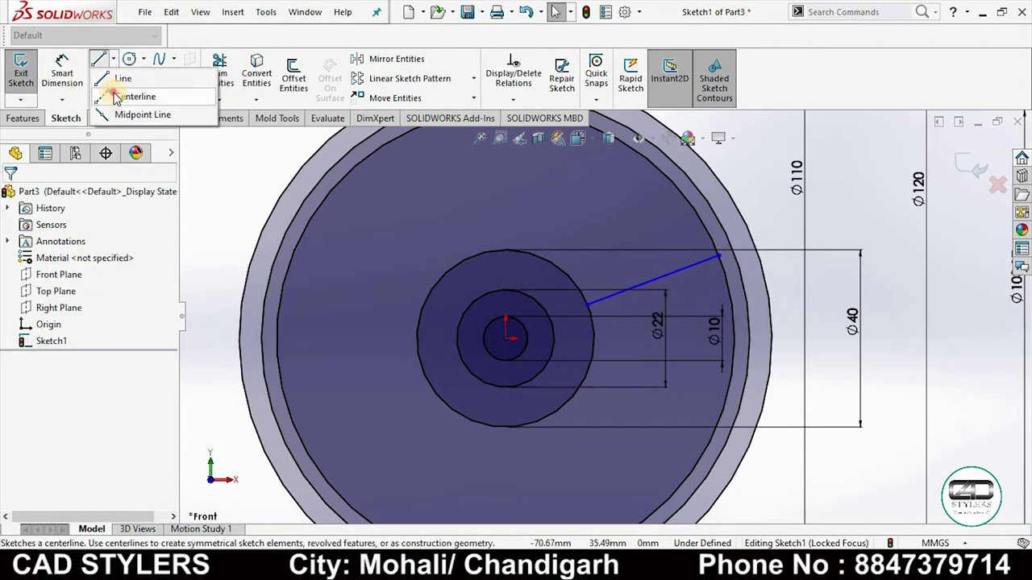
pyautogui.click(128, 95)
pyautogui.click(506, 339)
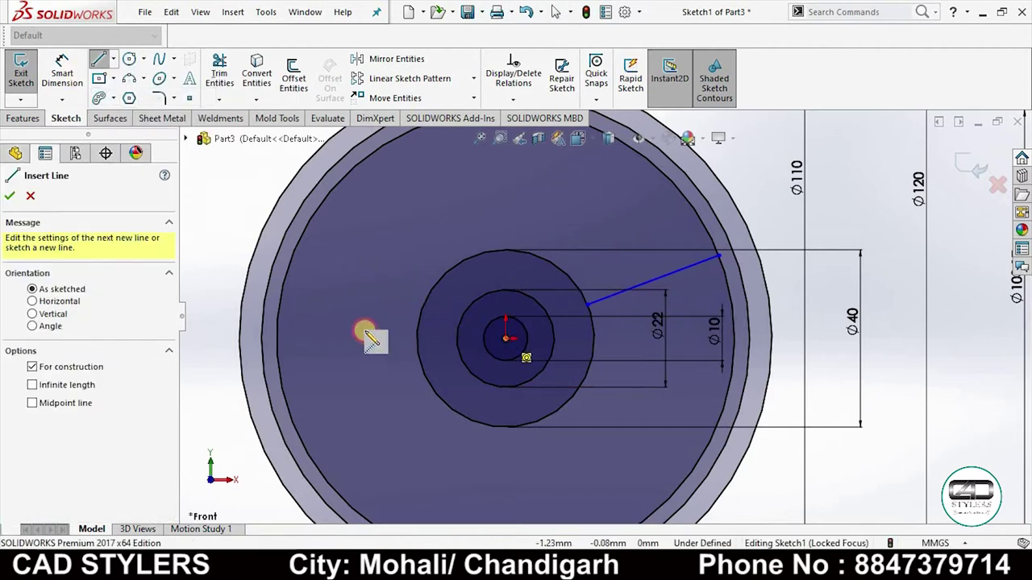
pyautogui.rightClick(352, 332)
pyautogui.click(395, 337)
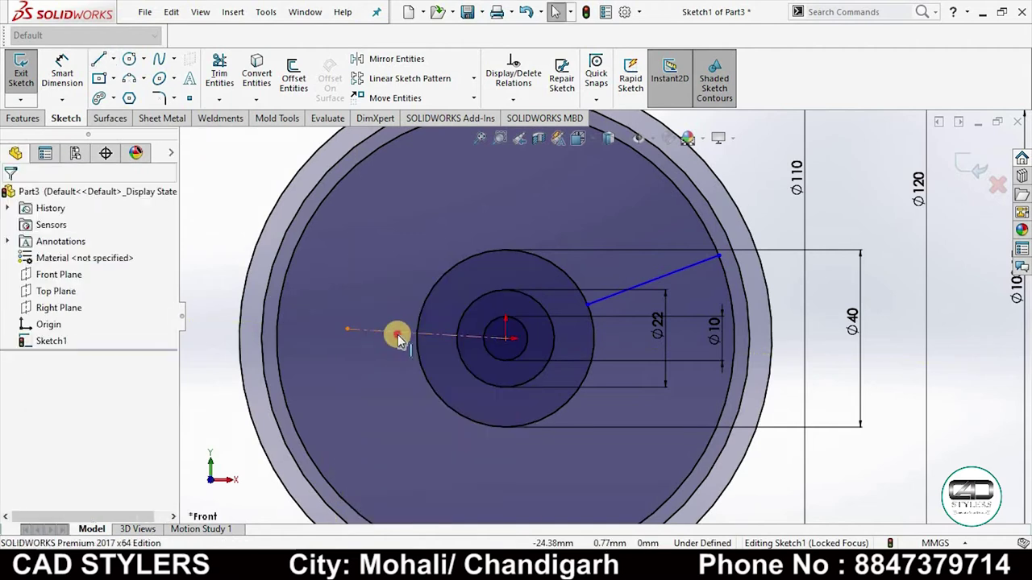
pyautogui.click(395, 333)
pyautogui.click(442, 267)
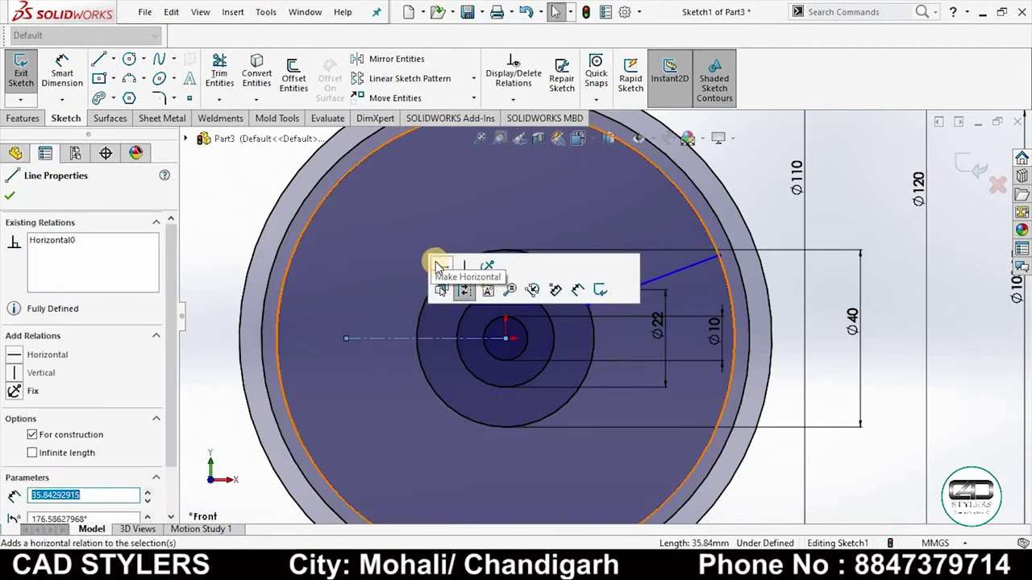
pyautogui.click(11, 194)
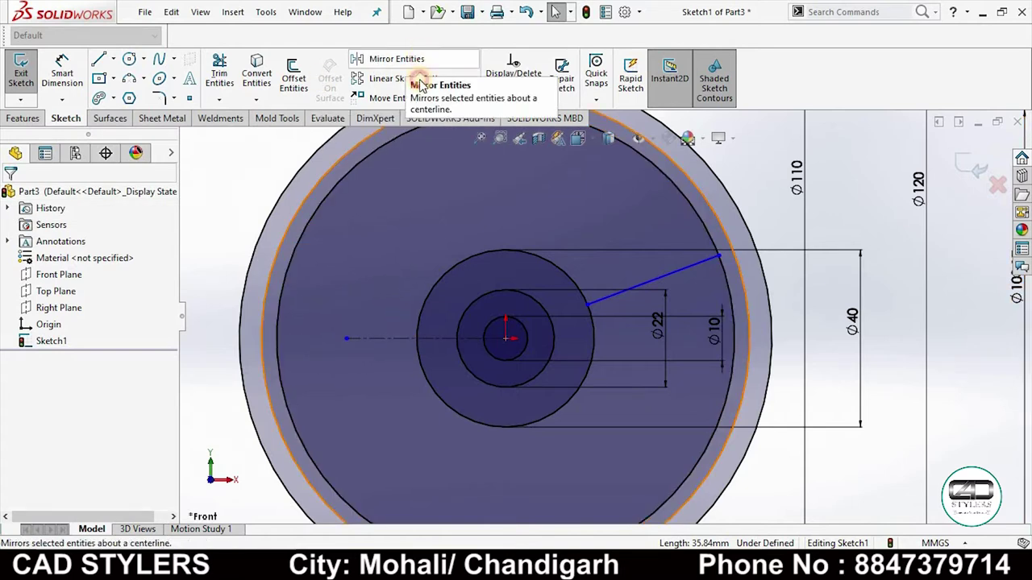
# Step: Mirror the spoke line about the horizontal centerline
pyautogui.click(386, 59)
pyautogui.click(683, 270)
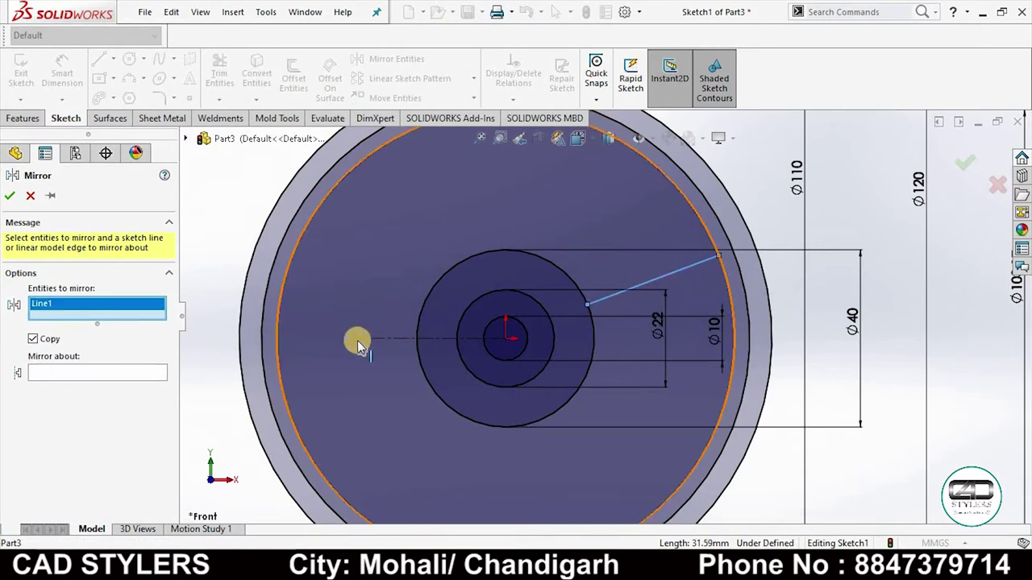
pyautogui.click(63, 371)
pyautogui.click(388, 338)
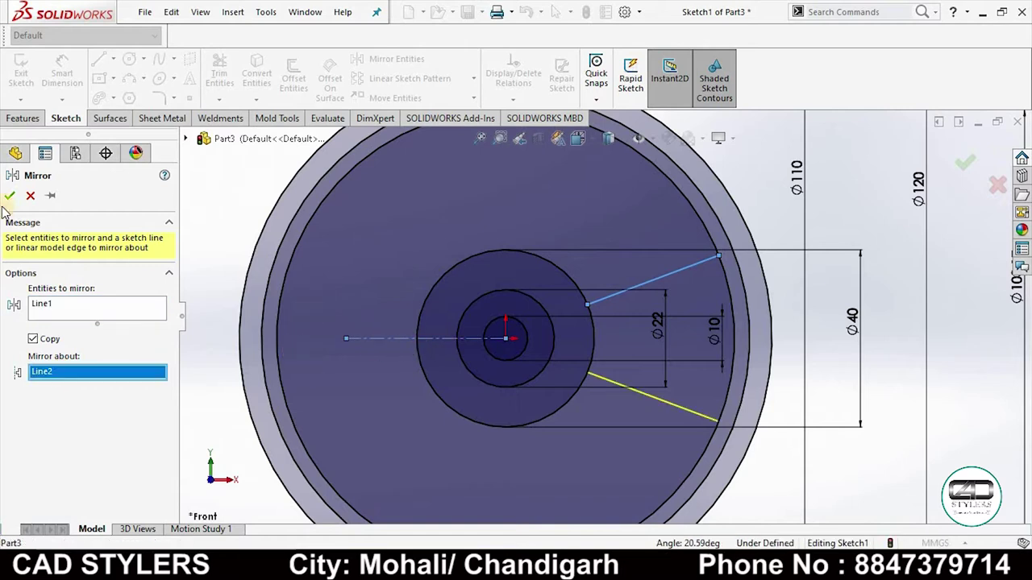
pyautogui.click(9, 196)
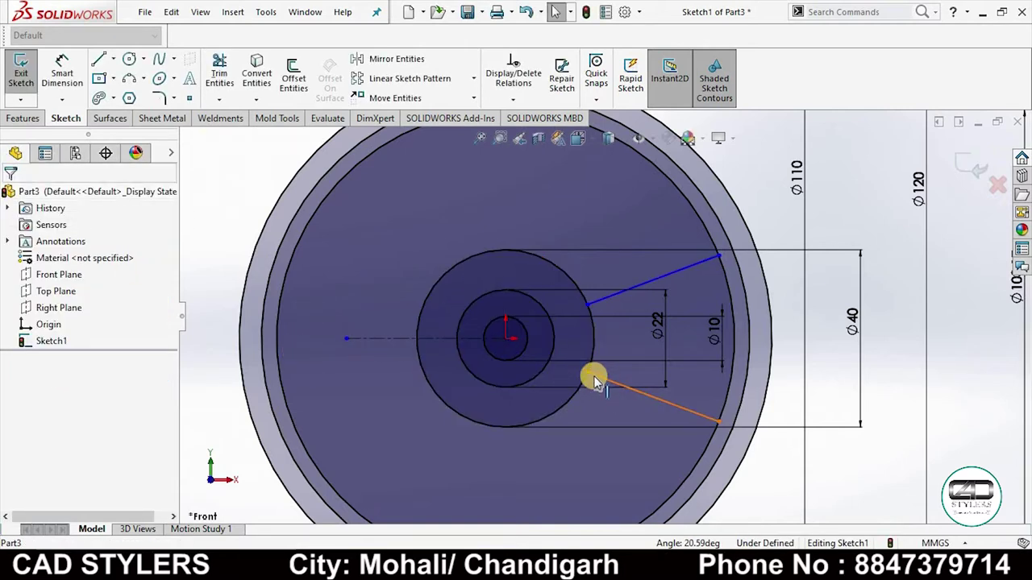
# Step: Dimension the inner spoke endpoints 7.7 apart vertically
pyautogui.click(62, 72)
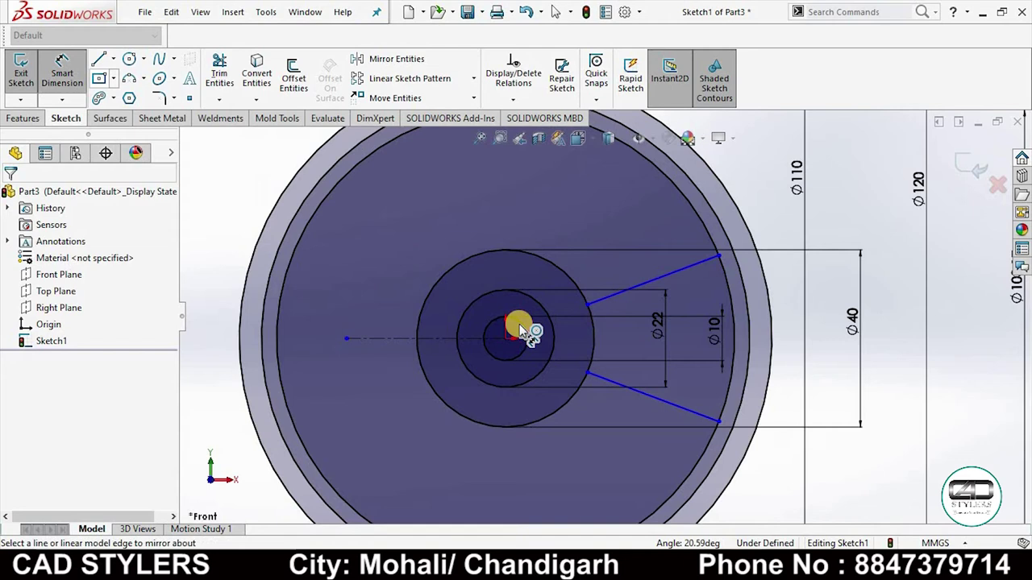
pyautogui.click(588, 374)
pyautogui.click(587, 304)
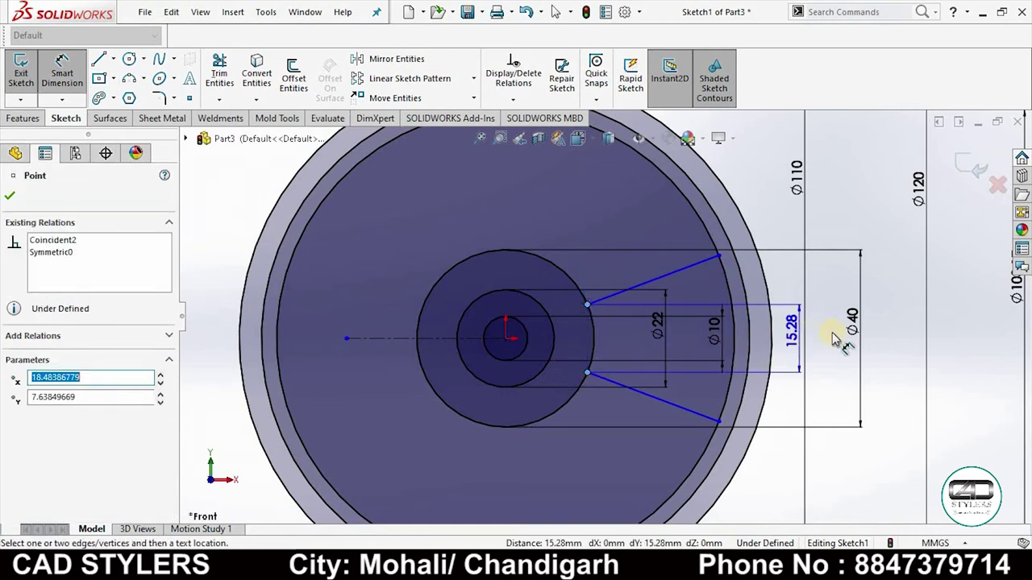
pyautogui.click(834, 337)
pyautogui.write('7')
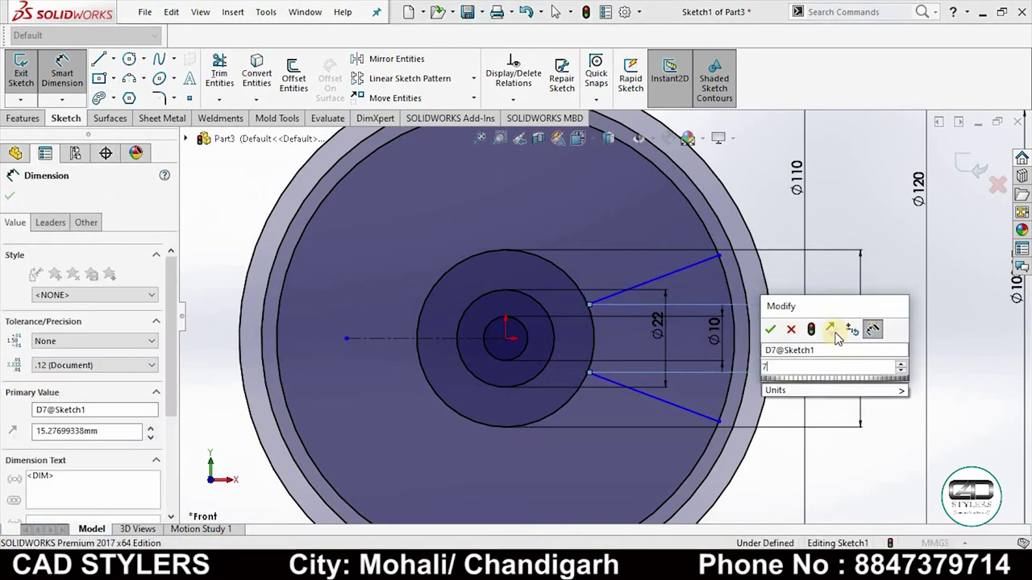
pyautogui.write('.7')
pyautogui.press('Return')
pyautogui.moveTo(791, 530)
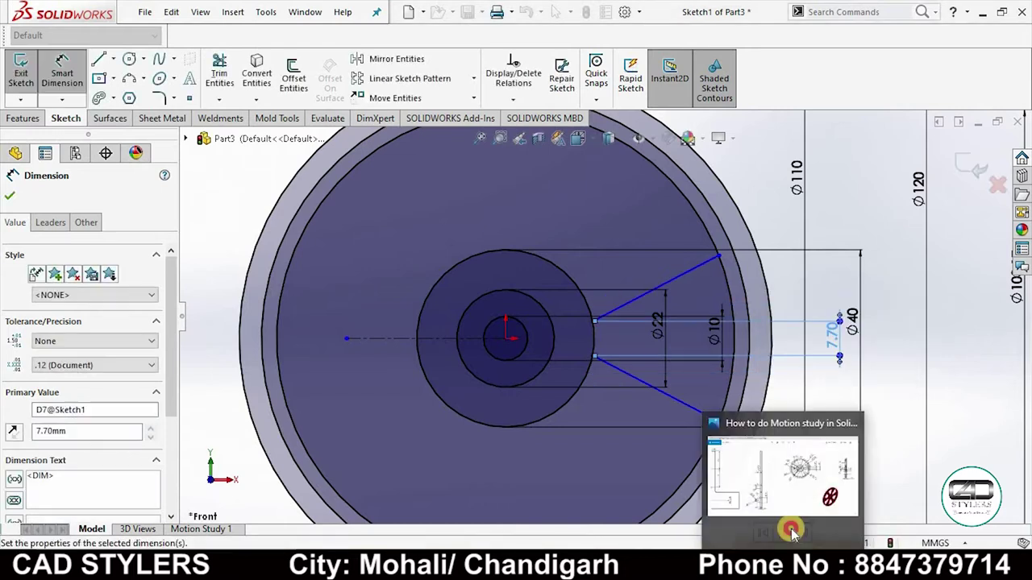
# Step: Dimension the outer spoke endpoints 20 apart vertically
pyautogui.click(777, 483)
pyautogui.scroll(2, 693, 133)
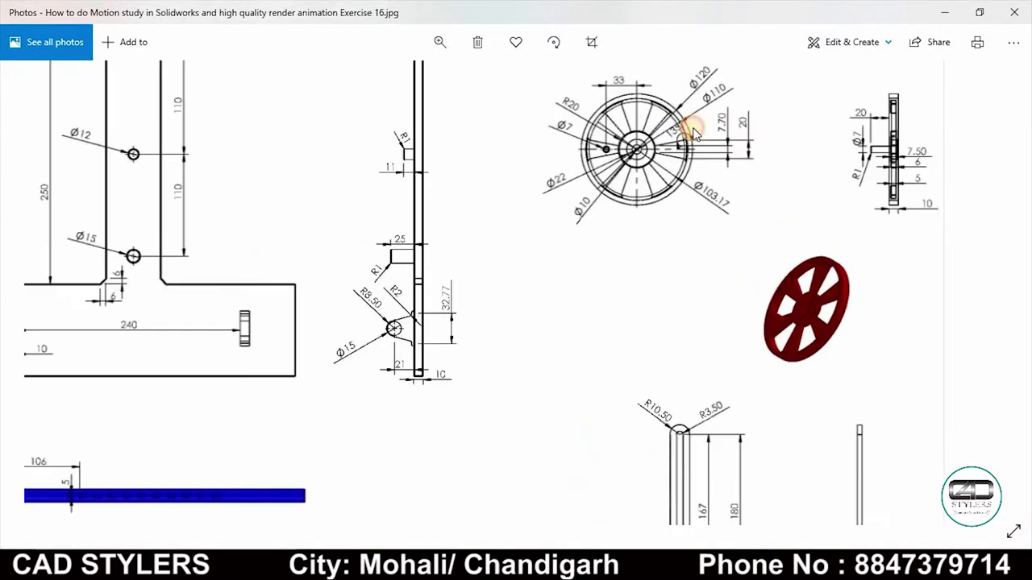
pyautogui.click(810, 568)
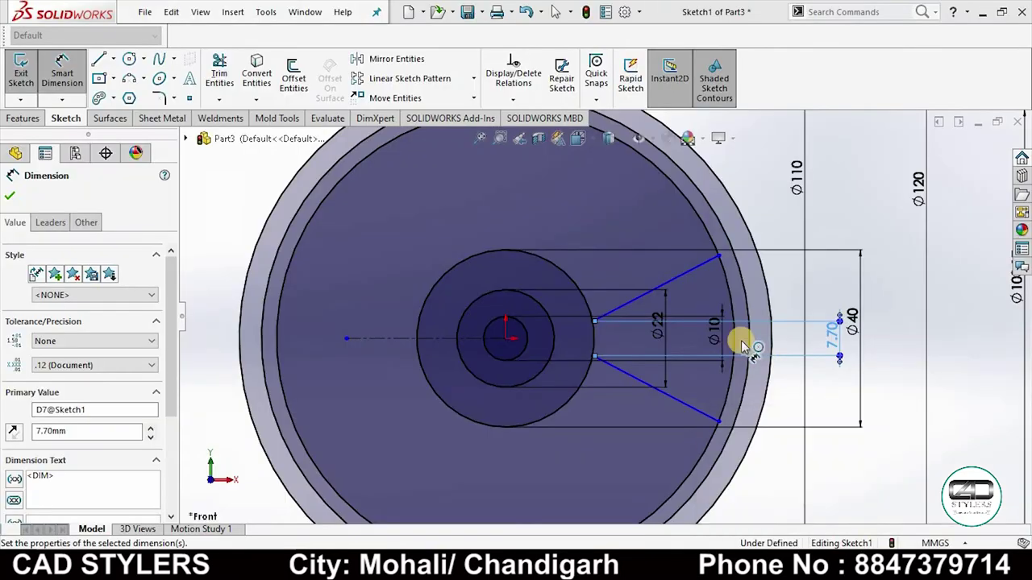
pyautogui.click(719, 256)
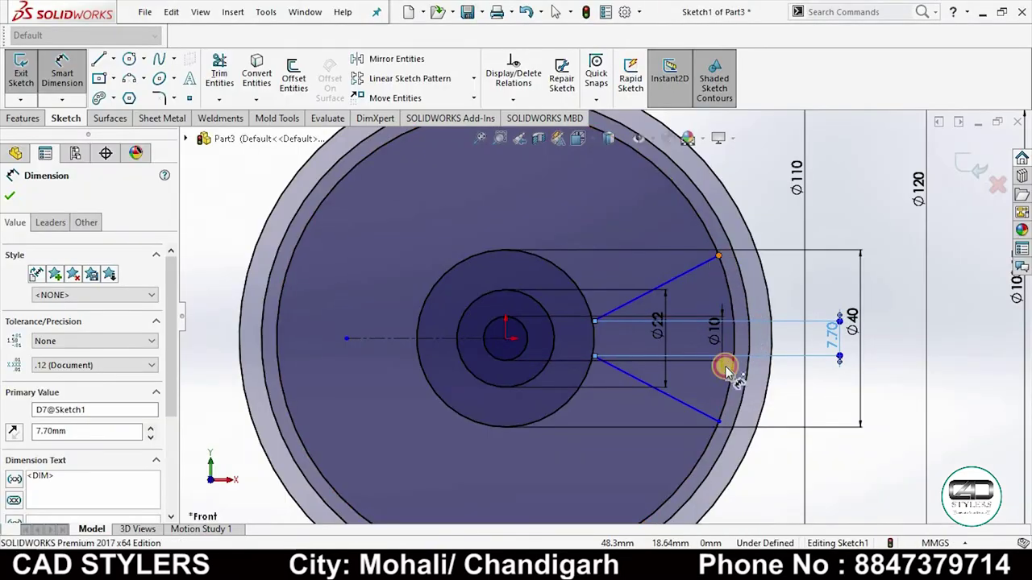
pyautogui.click(719, 421)
pyautogui.click(901, 330)
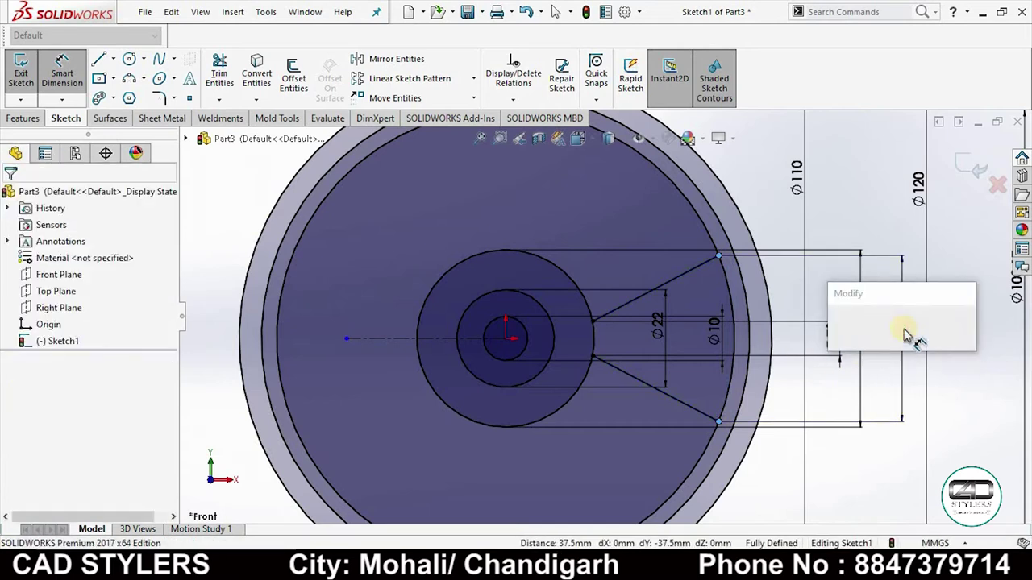
pyautogui.write('20')
pyautogui.press('Return')
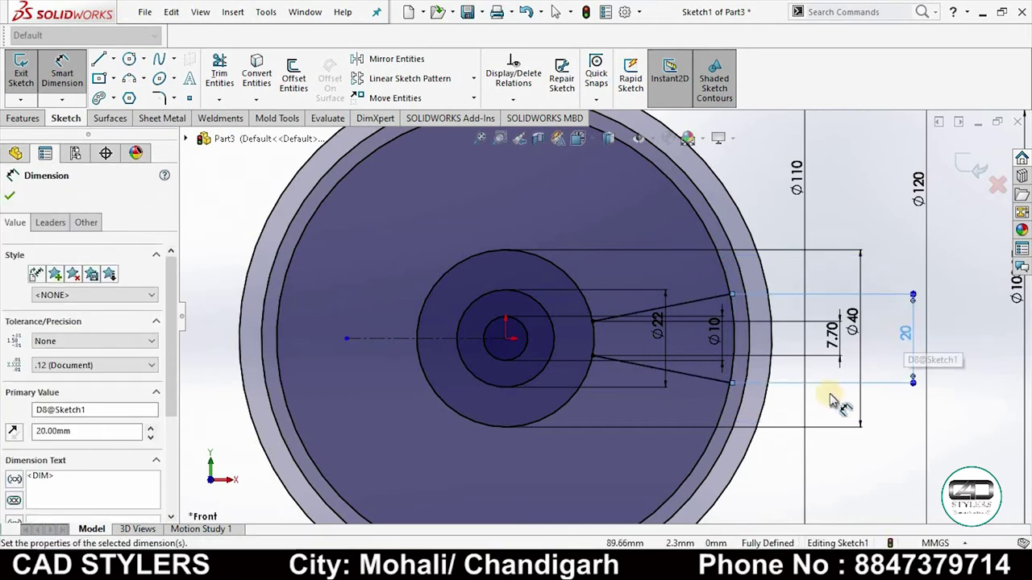
pyautogui.scroll(-2, 830, 398)
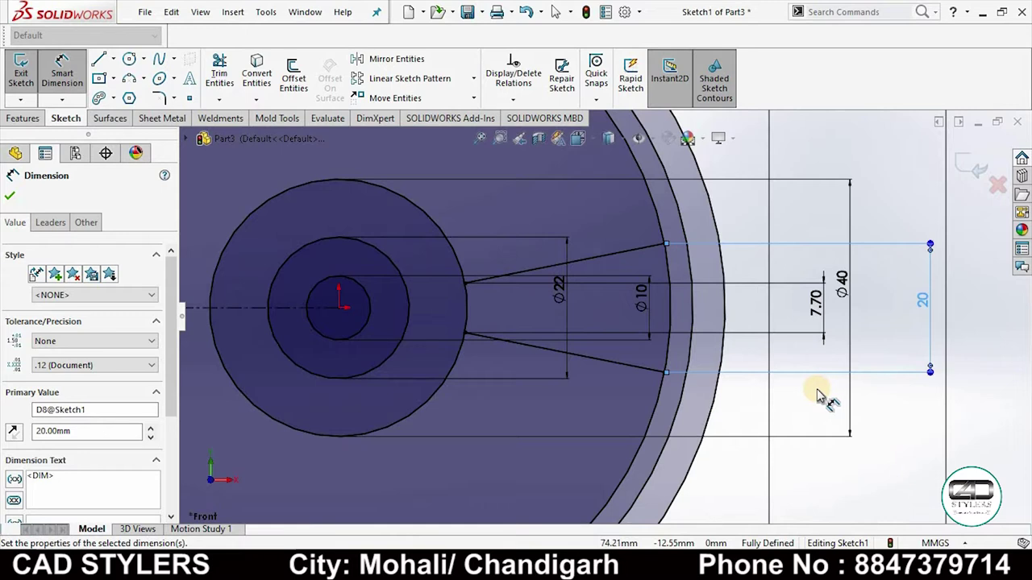
pyautogui.press('Escape')
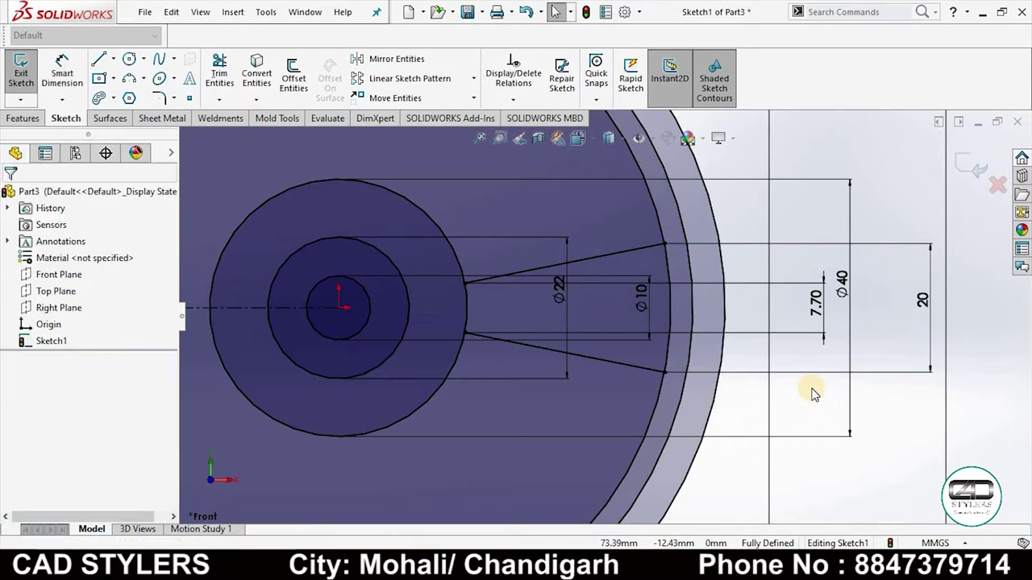
# Step: Draw a short line from the upper spoke's outer end to the rim circle, checking the reference drawing
pyautogui.scroll(2, 812, 393)
pyautogui.scroll(-3, 718, 260)
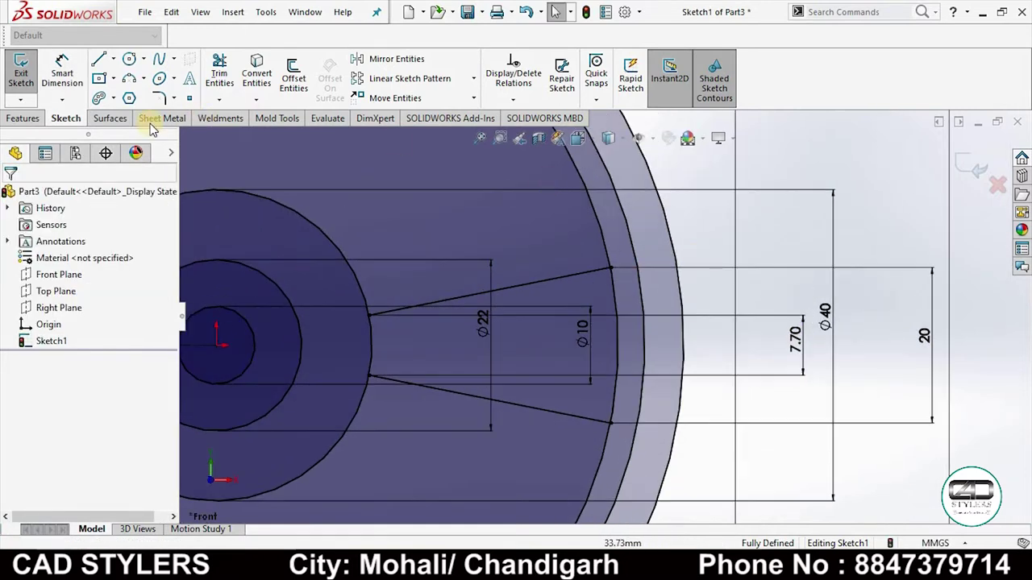
pyautogui.click(97, 61)
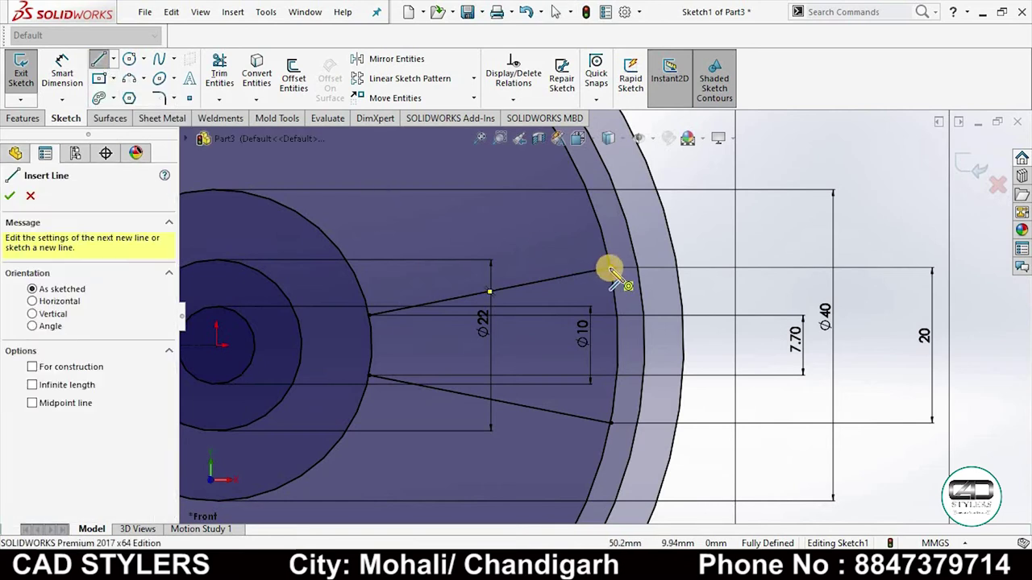
pyautogui.click(611, 269)
pyautogui.click(632, 244)
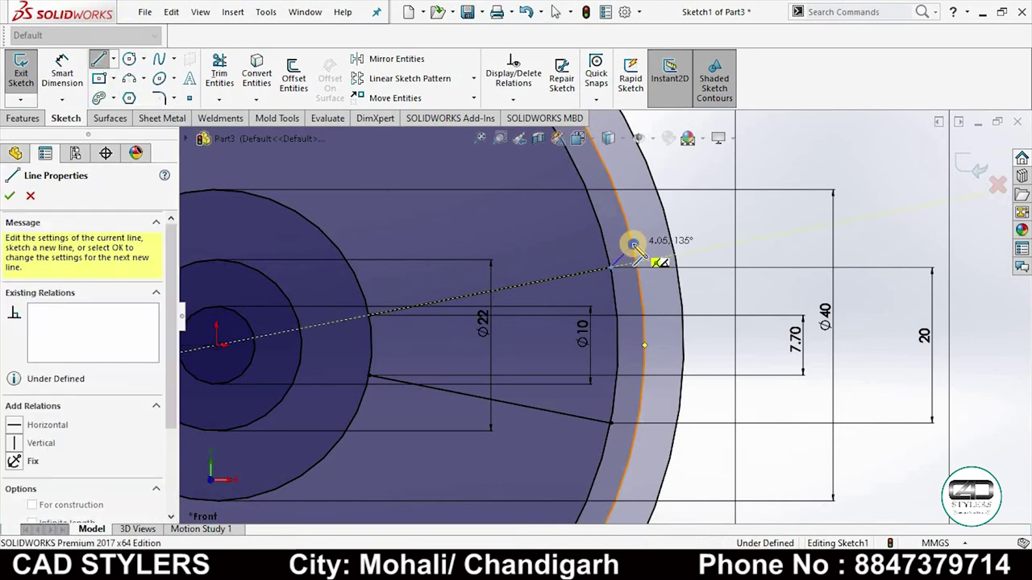
pyautogui.doubleClick(767, 449)
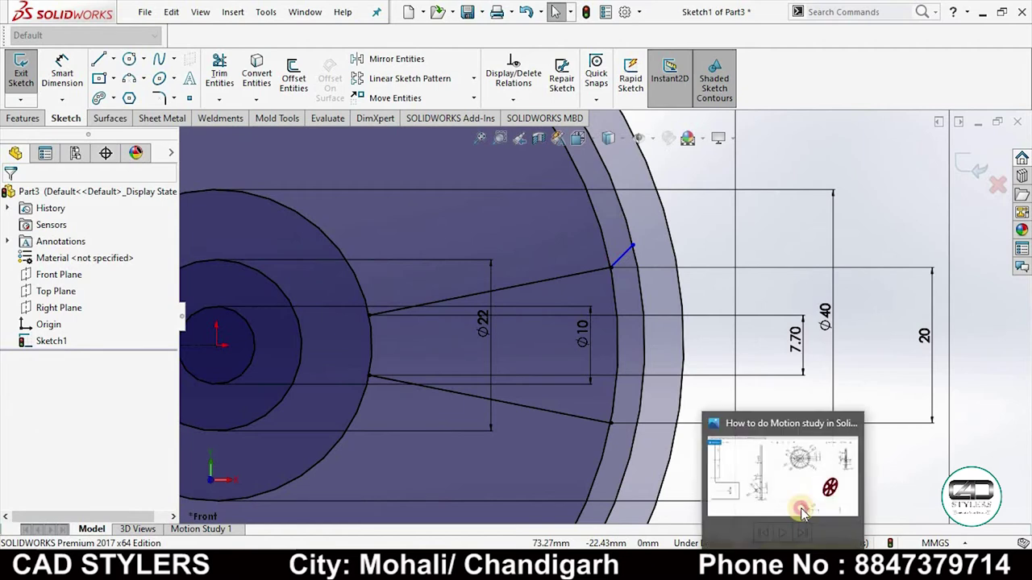
pyautogui.click(794, 506)
pyautogui.scroll(2, 672, 142)
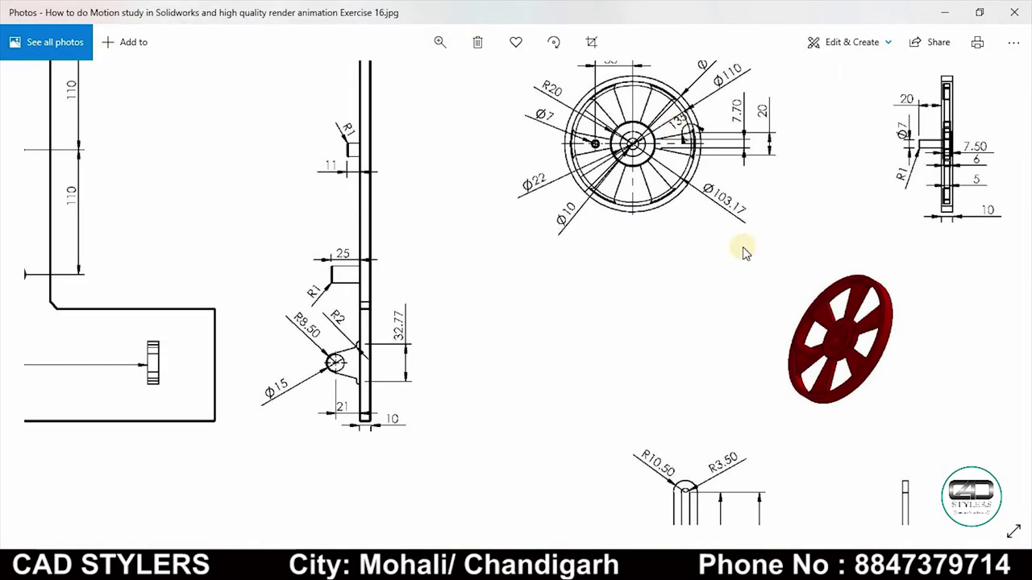
pyautogui.click(794, 483)
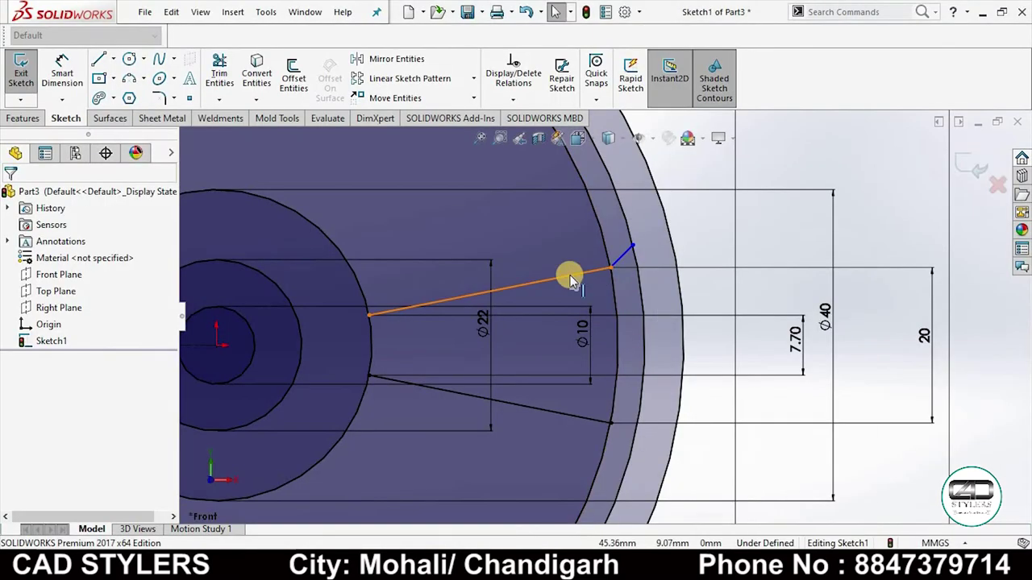
# Step: Dimension the angle between the upper spoke and the short line to 135°
pyautogui.click(62, 72)
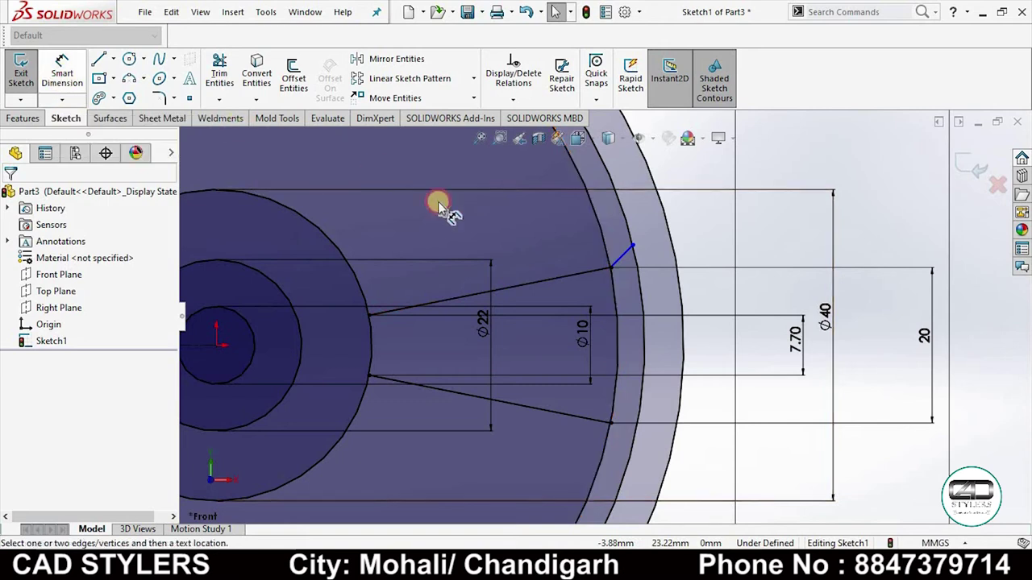
pyautogui.click(553, 275)
pyautogui.click(621, 251)
pyautogui.click(579, 246)
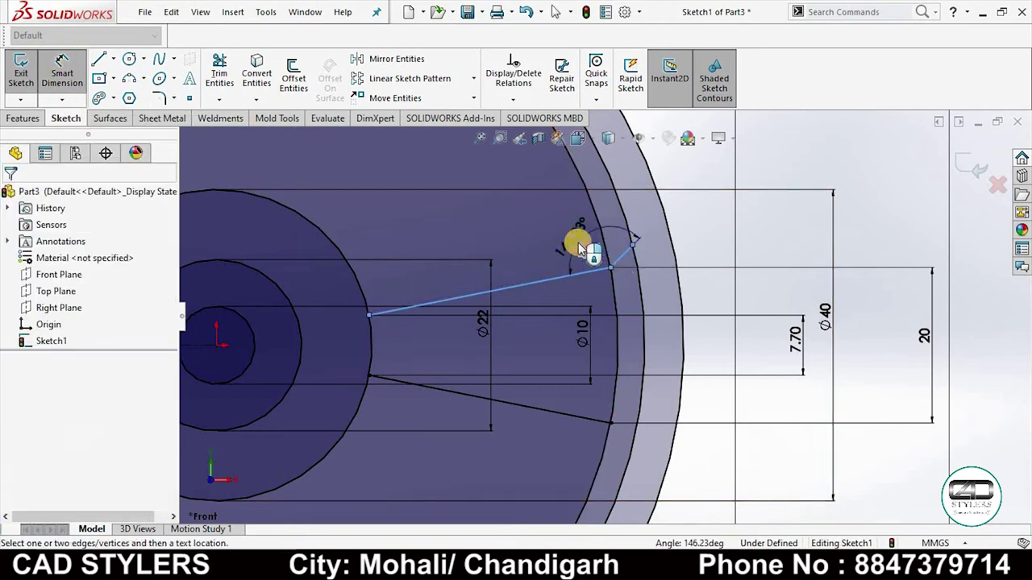
pyautogui.write('135')
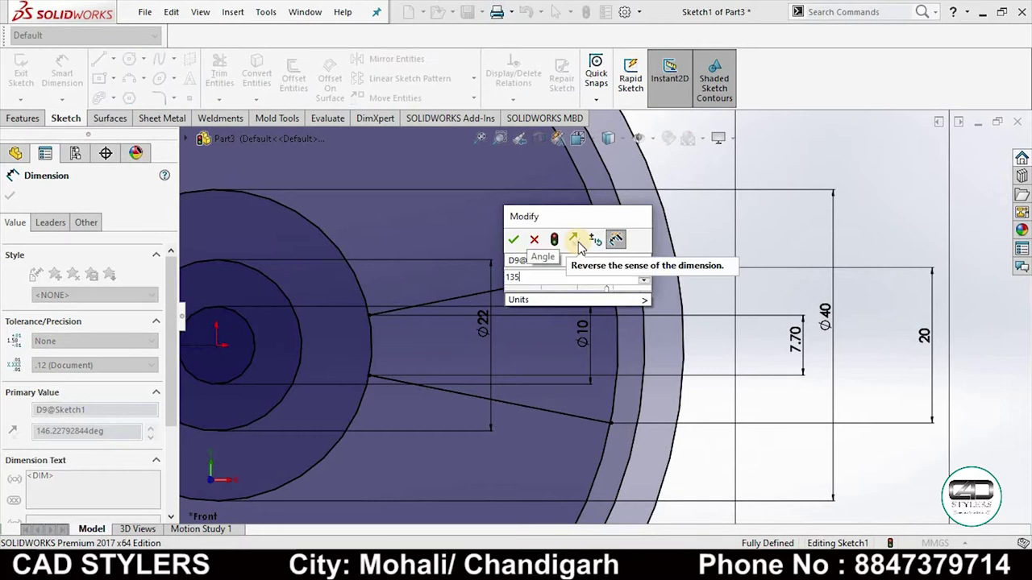
pyautogui.press('Return')
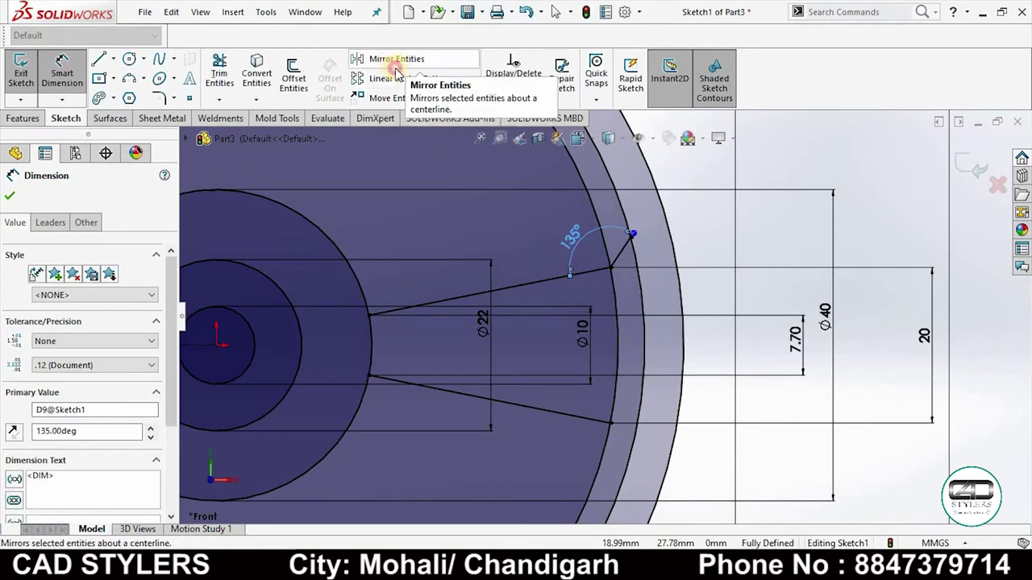
pyautogui.click(385, 59)
# Step: Mirror the short 135° line about the horizontal centreline onto the lower spoke
pyautogui.click(619, 252)
pyautogui.click(129, 373)
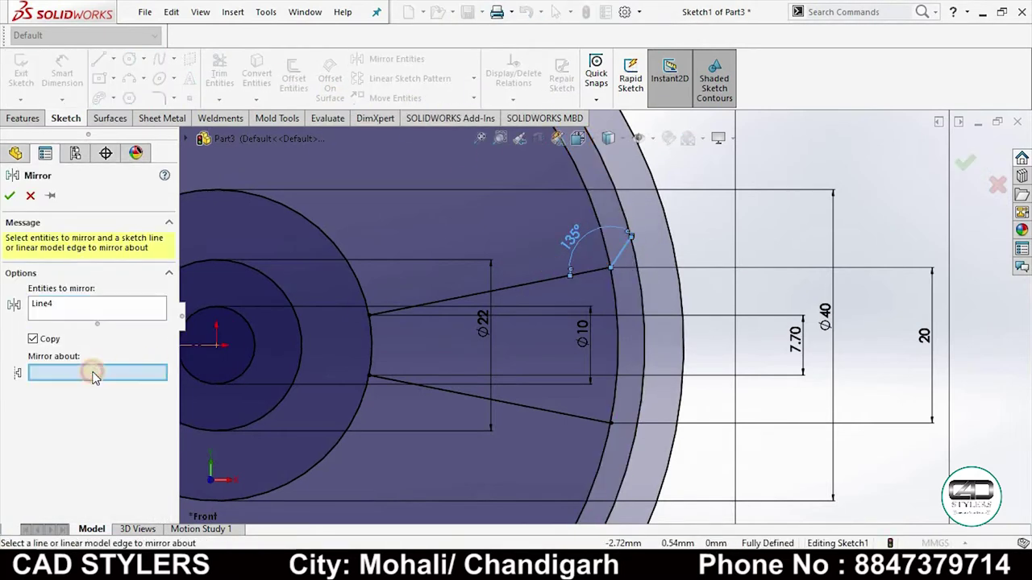
pyautogui.scroll(2, 525, 408)
pyautogui.click(286, 337)
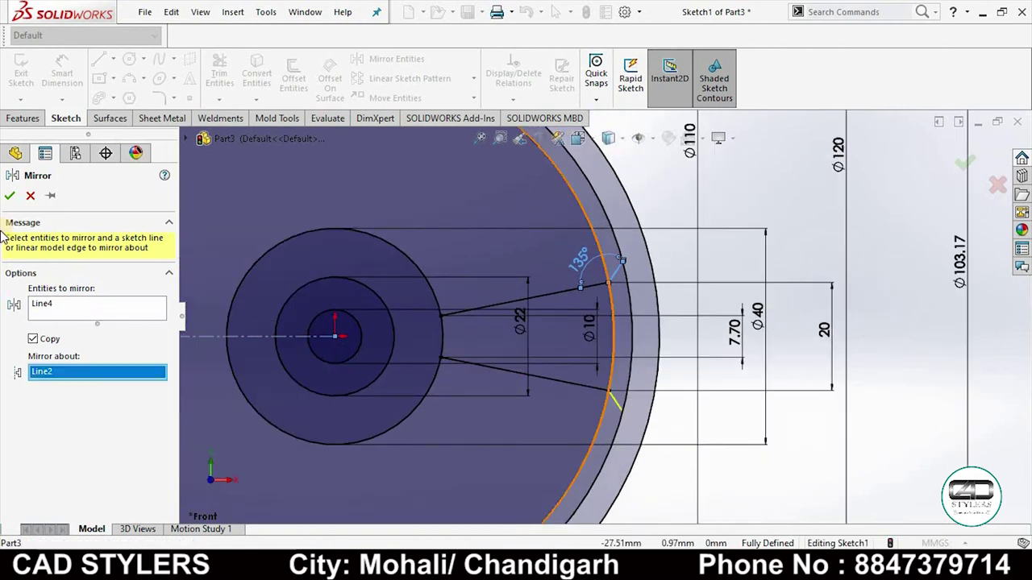
pyautogui.click(10, 195)
# Step: Delete the Ø103.17 circle from the sketch
pyautogui.scroll(1, 522, 336)
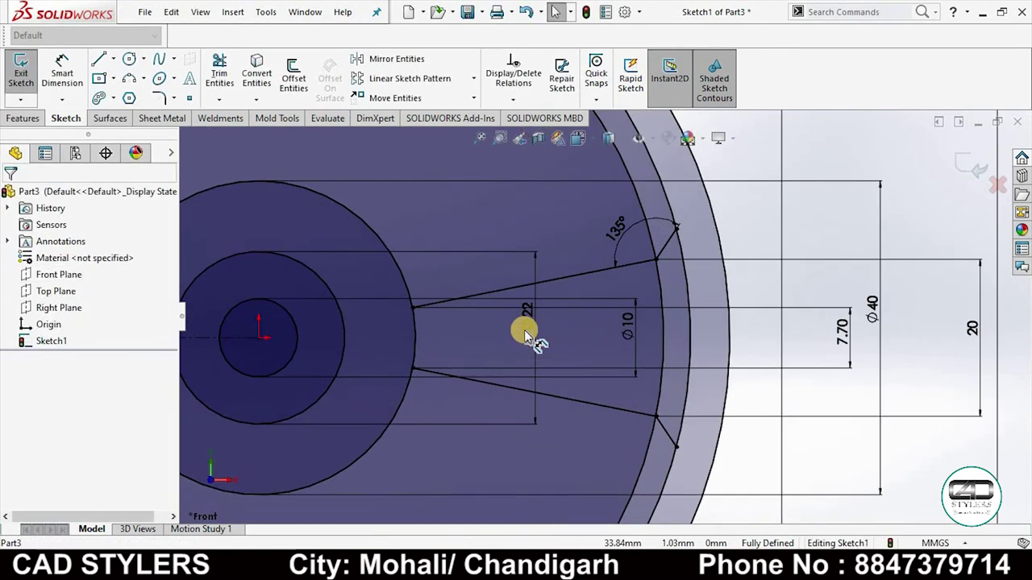
pyautogui.scroll(1, 523, 330)
pyautogui.scroll(1, 524, 332)
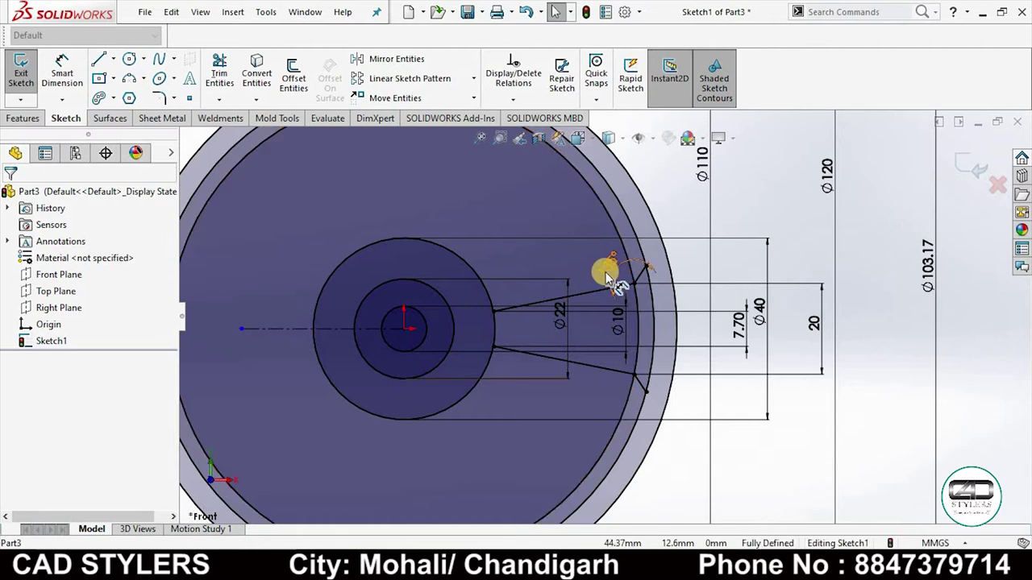
pyautogui.scroll(2, 605, 270)
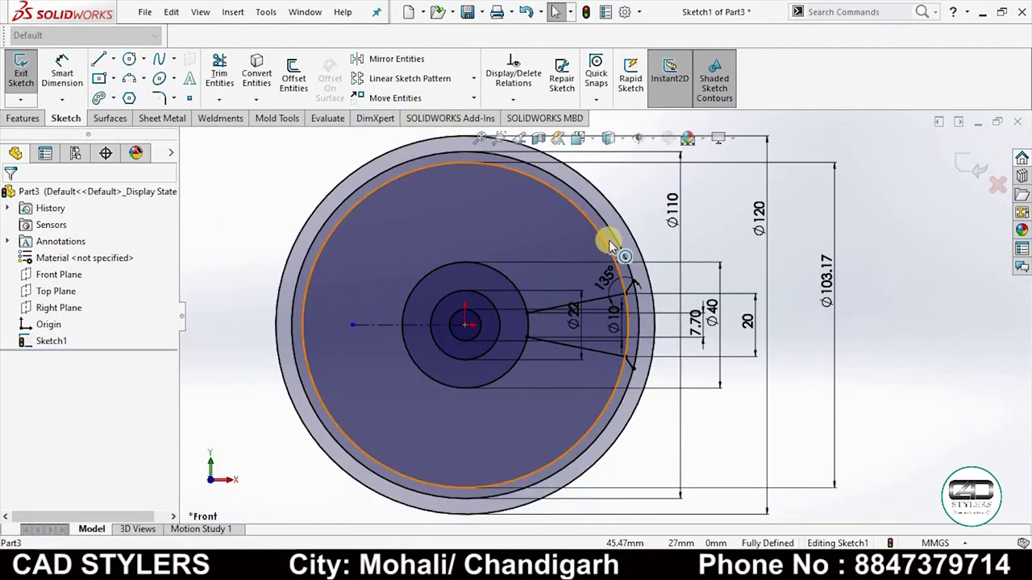
pyautogui.click(610, 246)
pyautogui.press('Delete')
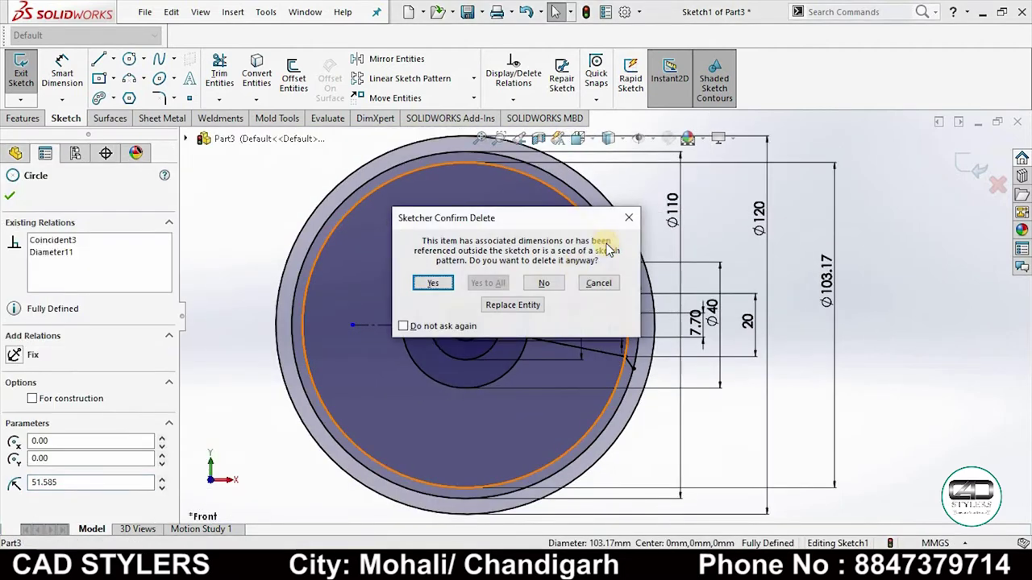
pyautogui.click(426, 279)
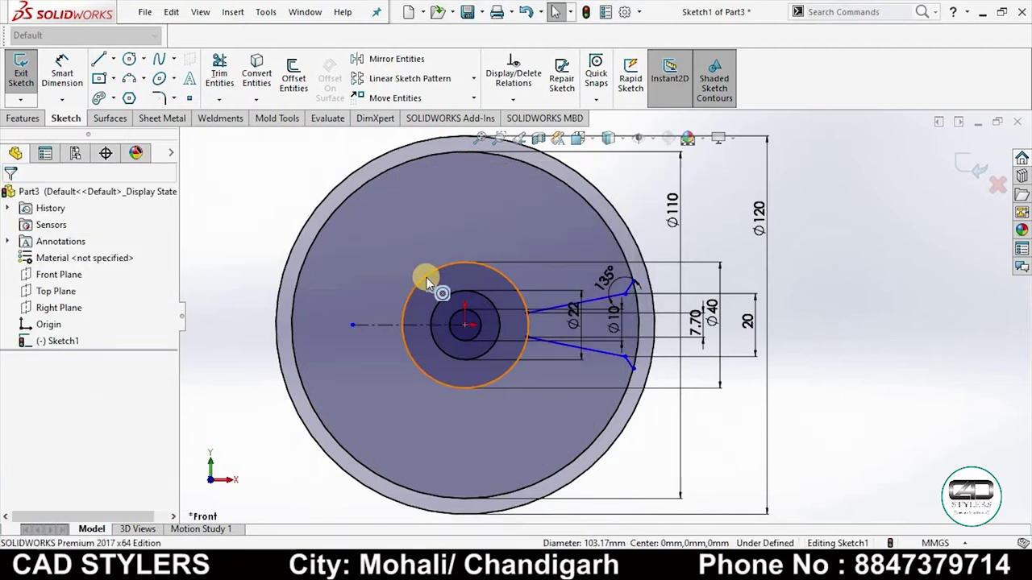
# Step: Start a circular sketch pattern with both spoke lines and their short end segments selected
pyautogui.click(474, 78)
pyautogui.click(428, 117)
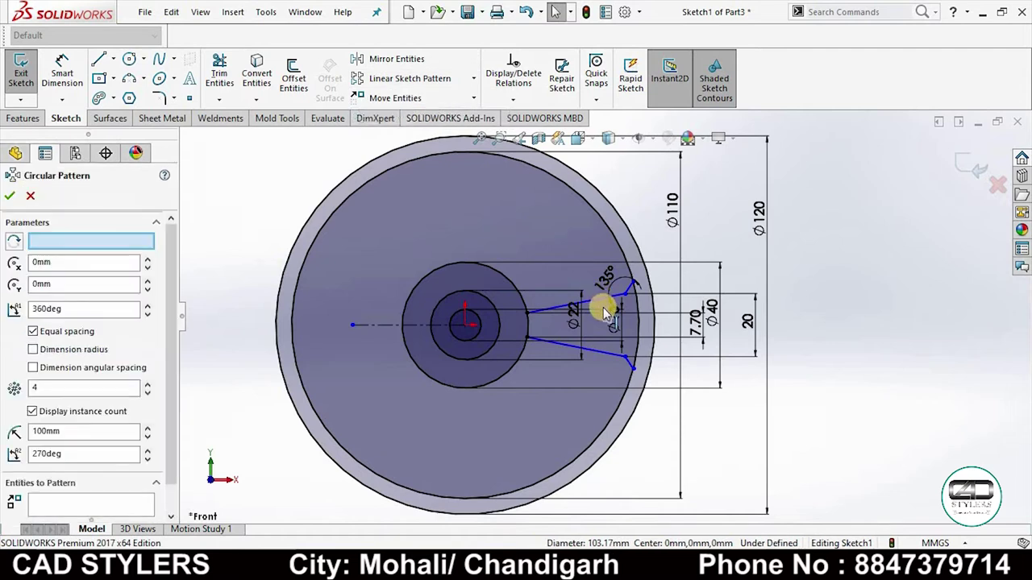
pyautogui.scroll(-2, 605, 310)
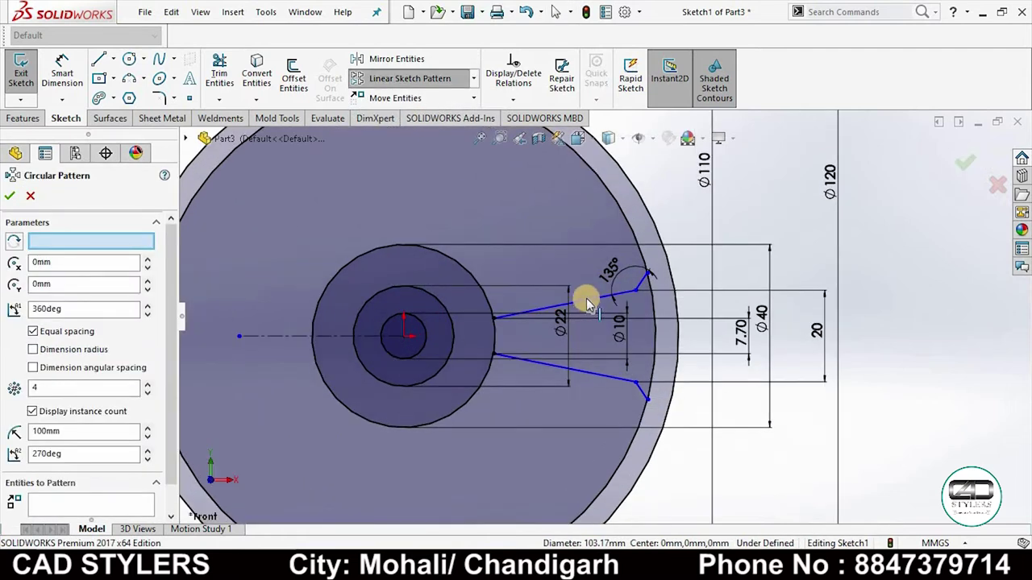
pyautogui.click(81, 474)
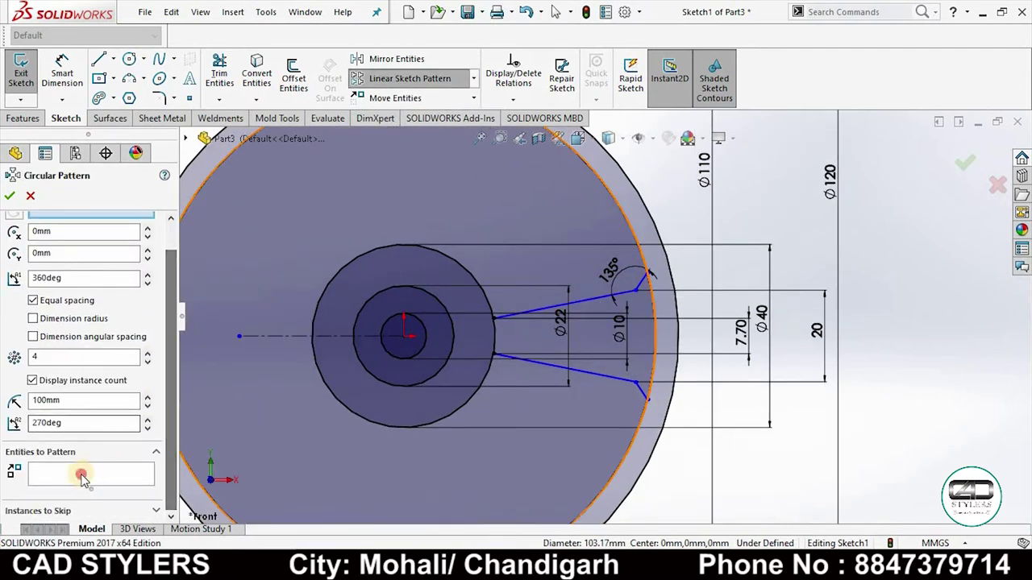
pyautogui.click(553, 307)
pyautogui.click(642, 283)
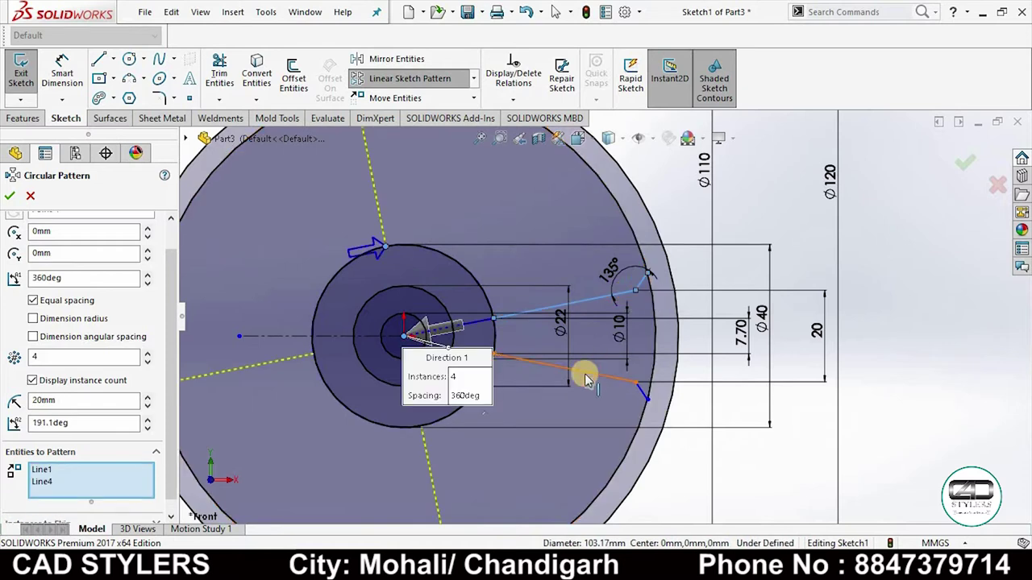
pyautogui.click(586, 380)
pyautogui.click(643, 392)
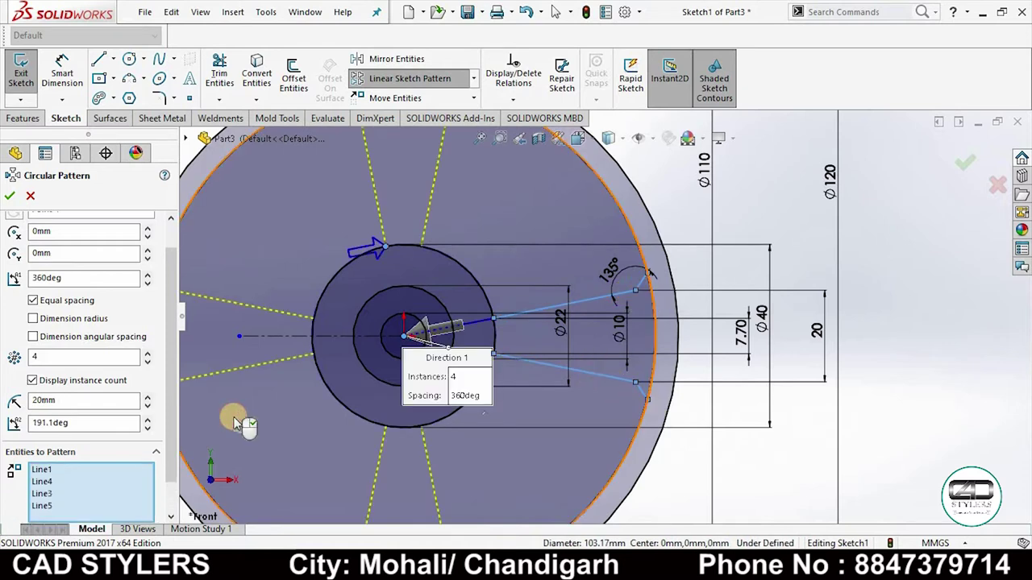
# Step: Set the pattern to 6 instances, accept it, and fit the wheel in view
pyautogui.click(69, 357)
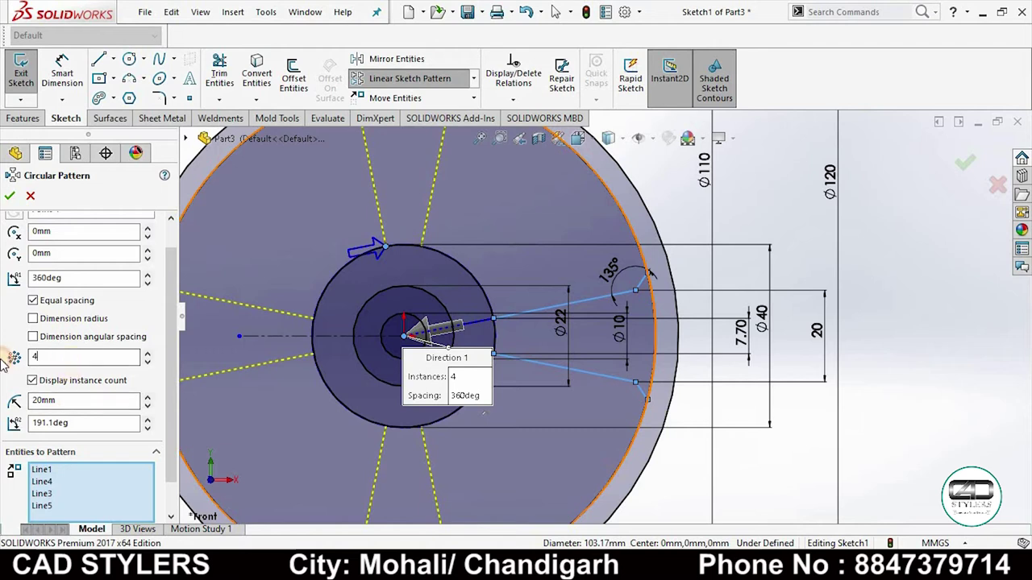
pyautogui.press('BackSpace')
pyautogui.write('6')
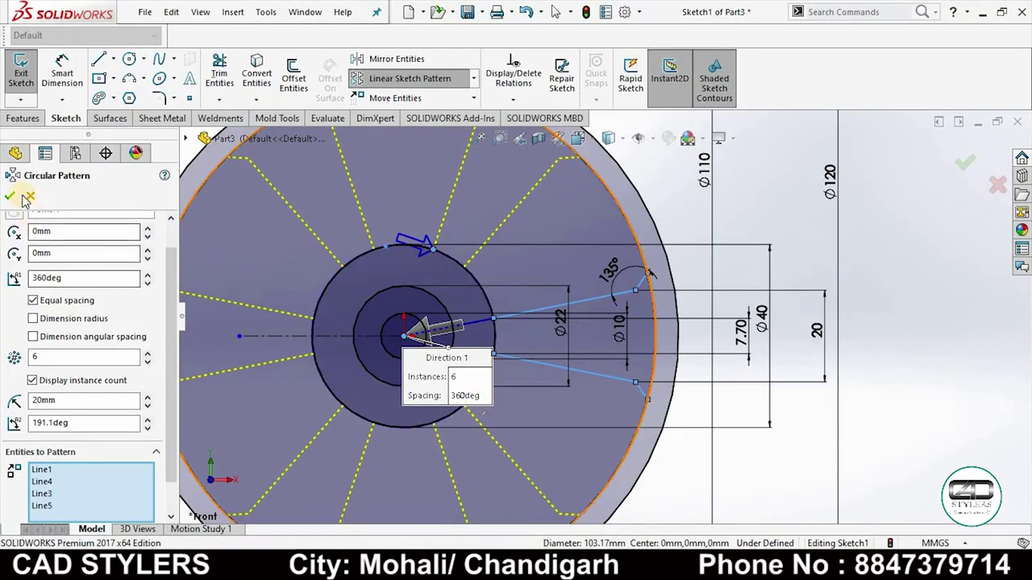
pyautogui.click(9, 196)
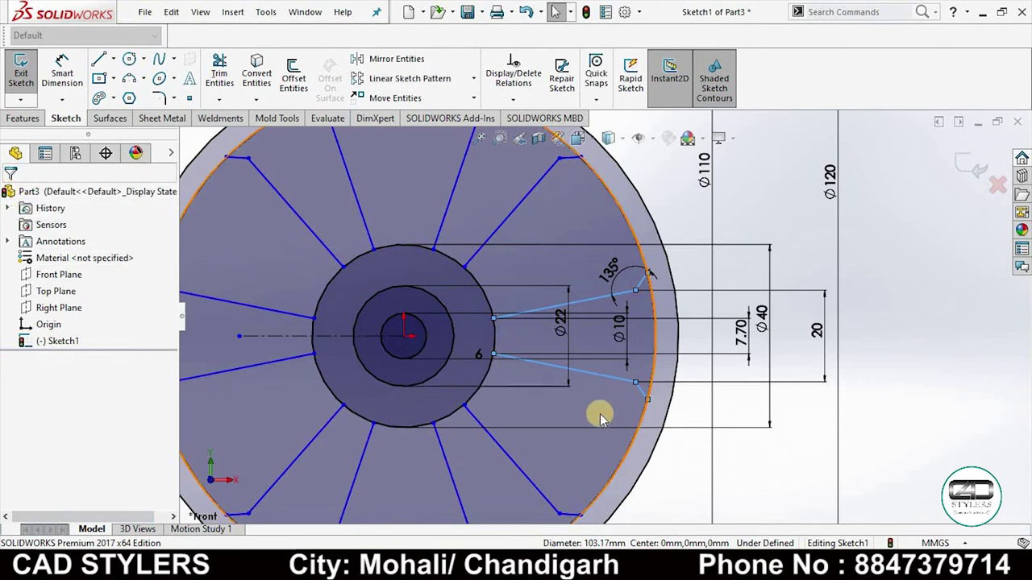
pyautogui.press('f')
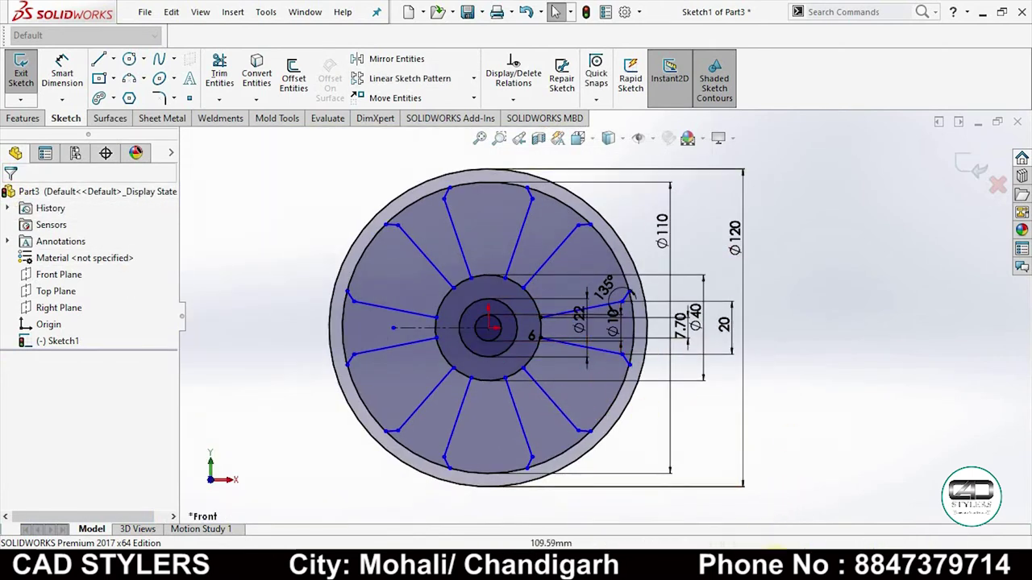
pyautogui.click(798, 456)
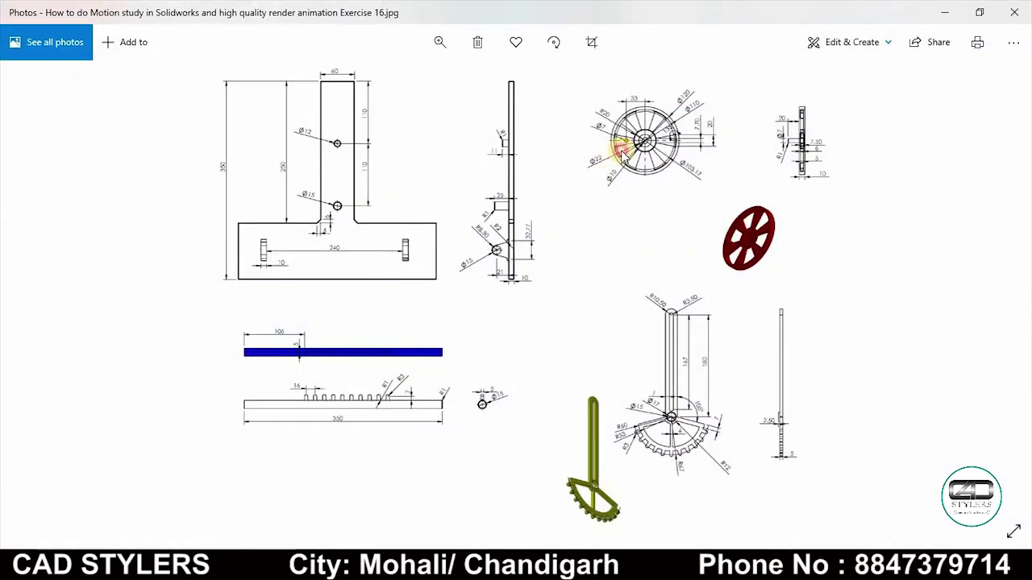
pyautogui.keyDown('ctrl'); pyautogui.scroll(3, 621, 149); pyautogui.keyUp('ctrl')
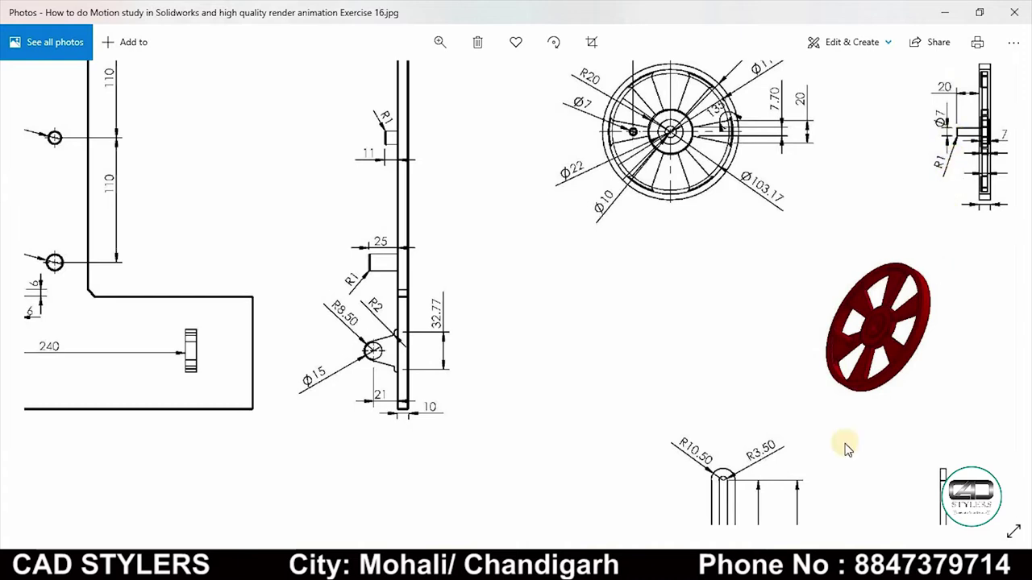
pyautogui.click(782, 565)
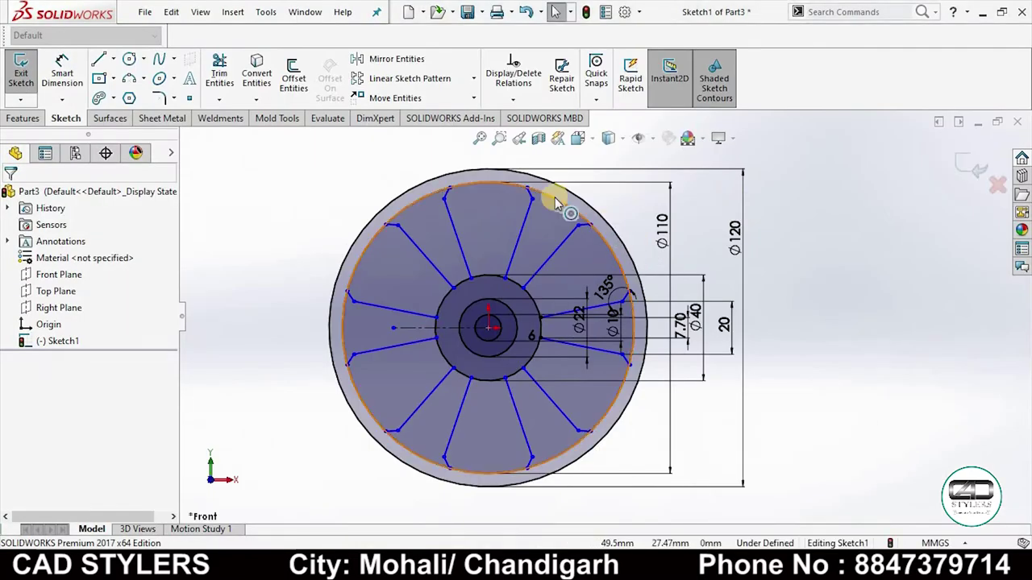
# Step: Draw a small pin-hole circle centred on the horizontal centreline, checking the reference drawing
pyautogui.press('c')
pyautogui.scroll(-2, 399, 335)
pyautogui.scroll(-1, 397, 330)
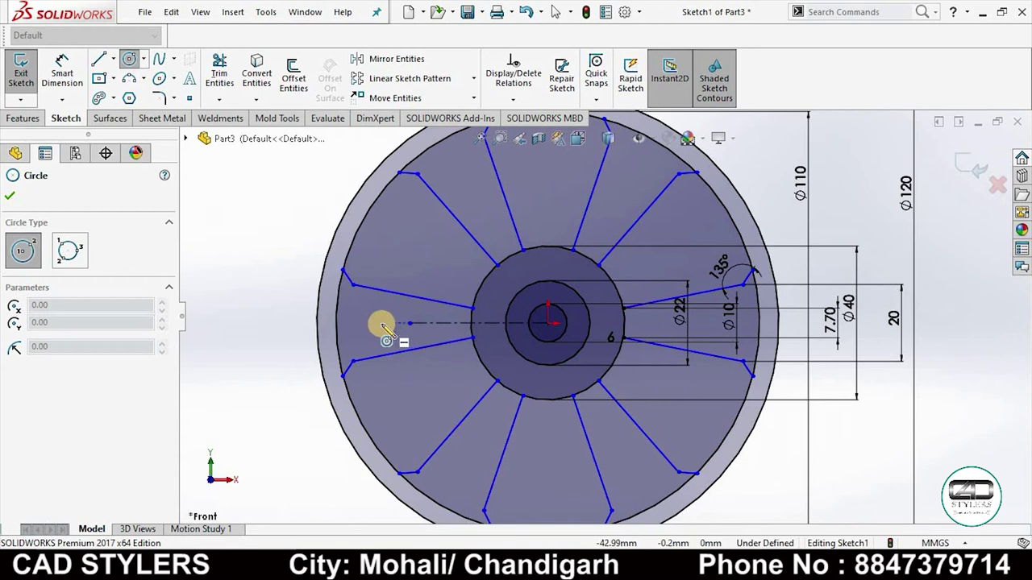
pyautogui.click(374, 323)
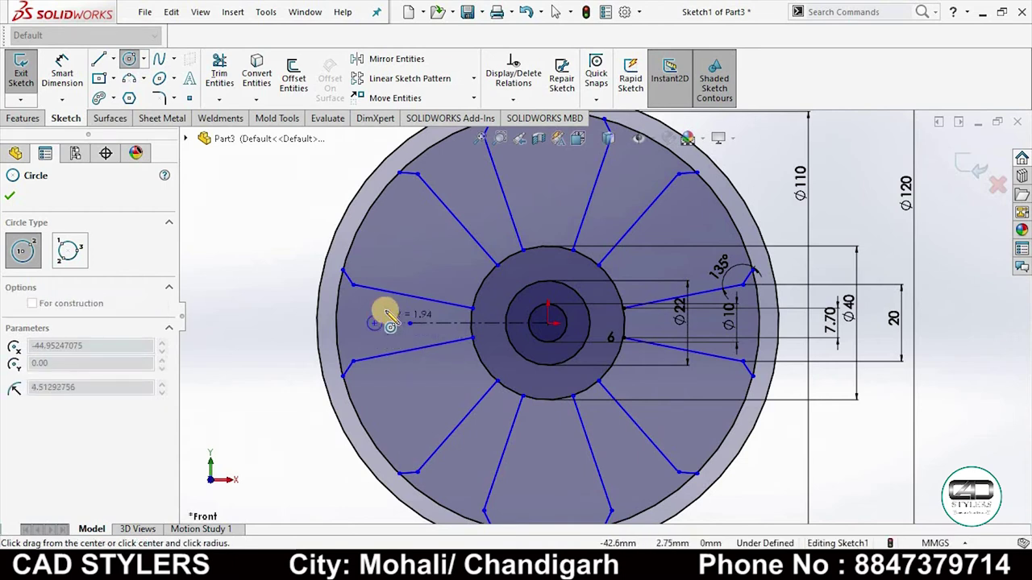
pyautogui.click(387, 310)
pyautogui.rightClick(381, 316)
pyautogui.click(411, 319)
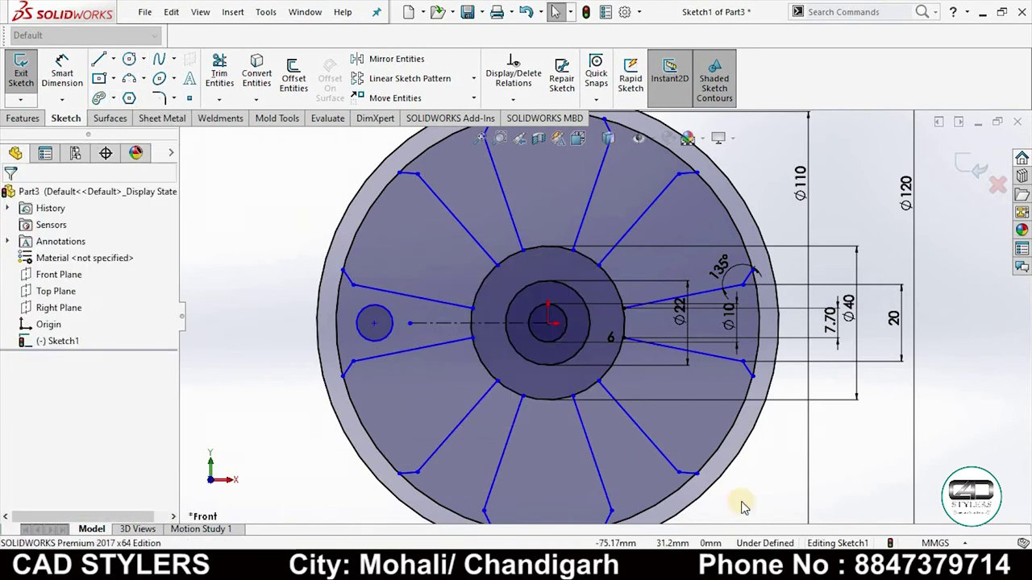
pyautogui.hotkey('alt', 'Tab')
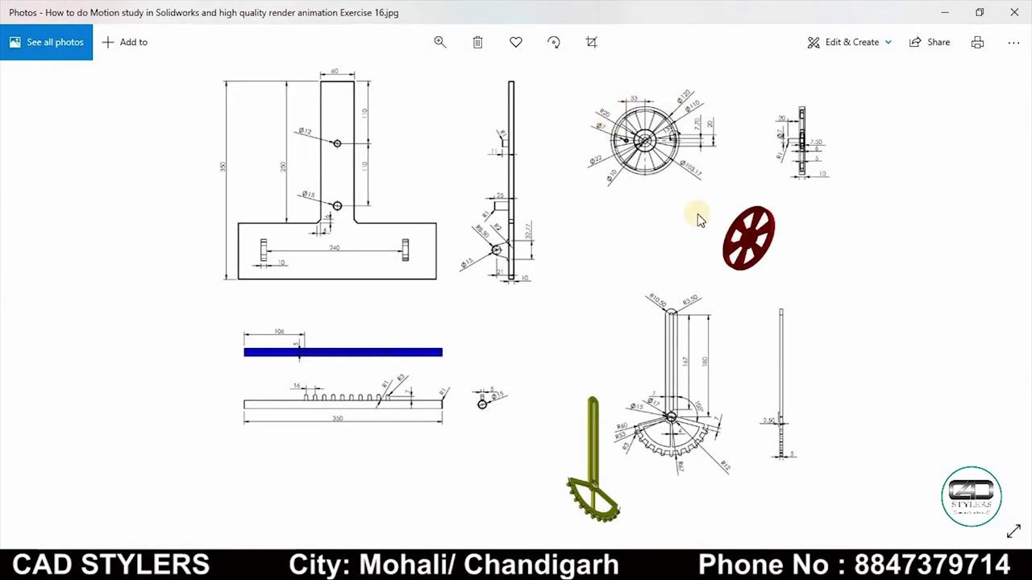
pyautogui.hotkey('alt', 'Tab')
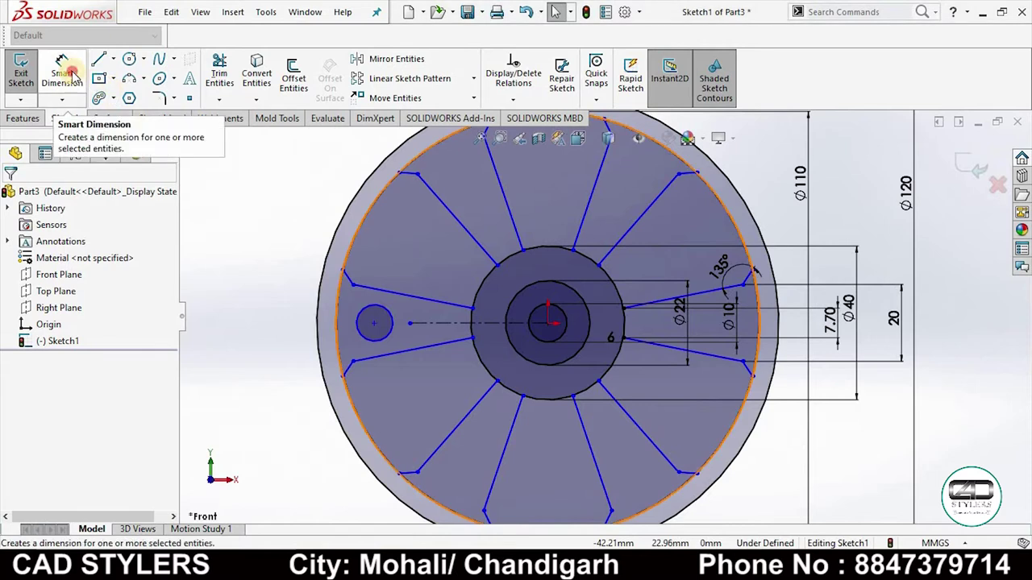
# Step: Dimension the pin hole to Ø7 and 33 mm from the wheel origin
pyautogui.click(357, 311)
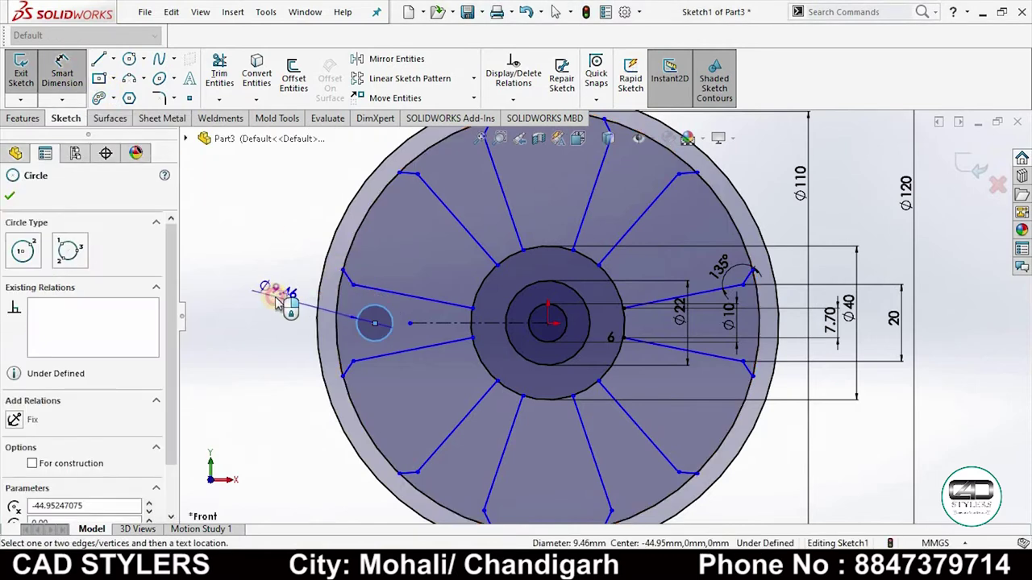
pyautogui.click(274, 303)
pyautogui.write('7')
pyautogui.press('Return')
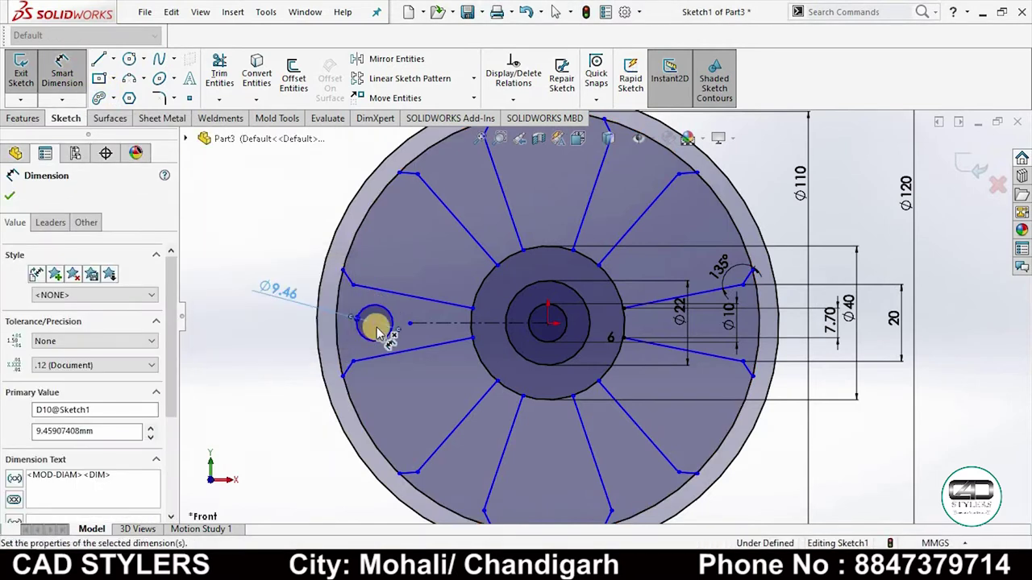
pyautogui.click(374, 323)
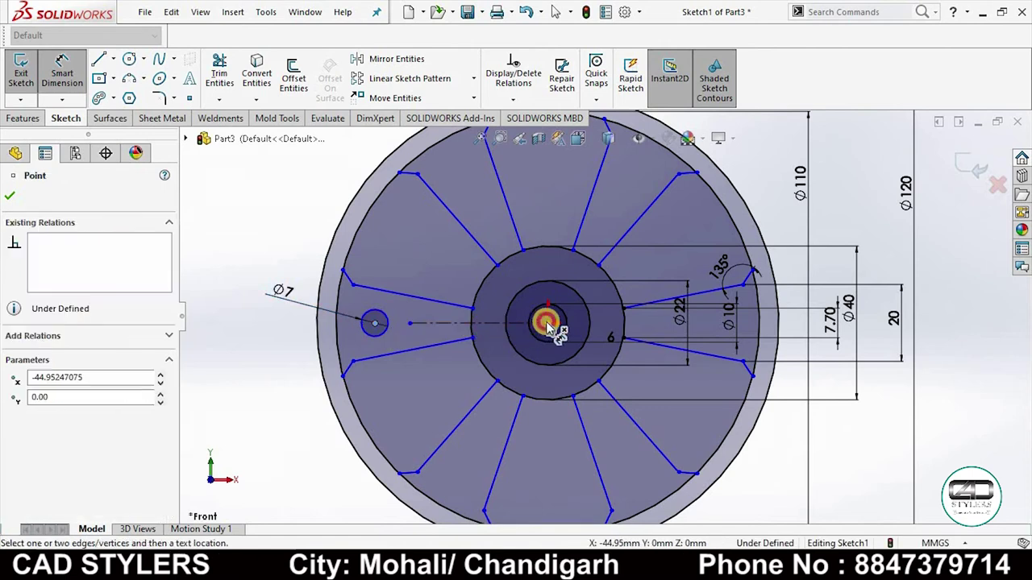
pyautogui.click(548, 323)
pyautogui.press('f')
pyautogui.press('z')
pyautogui.press('z')
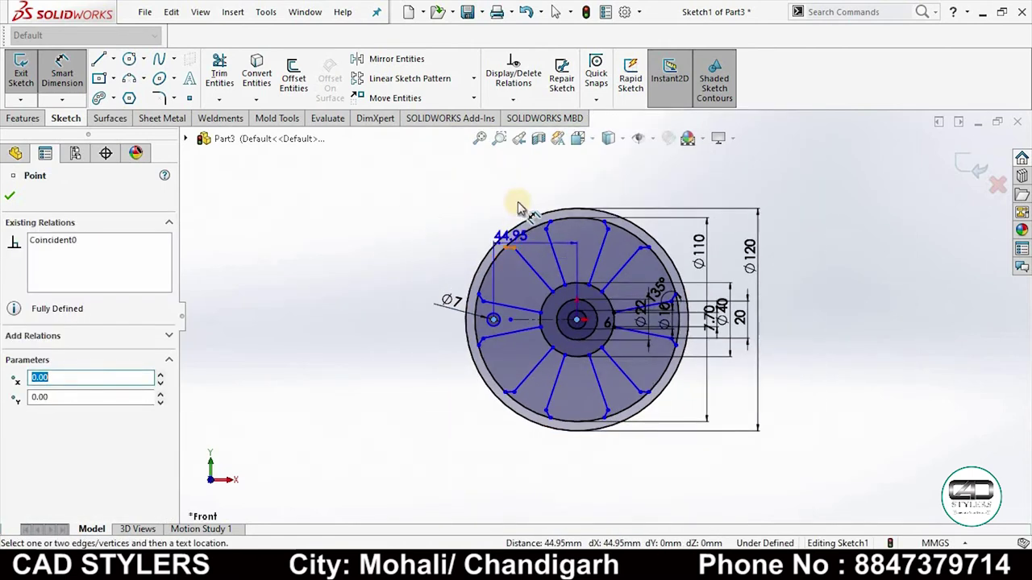
pyautogui.click(520, 200)
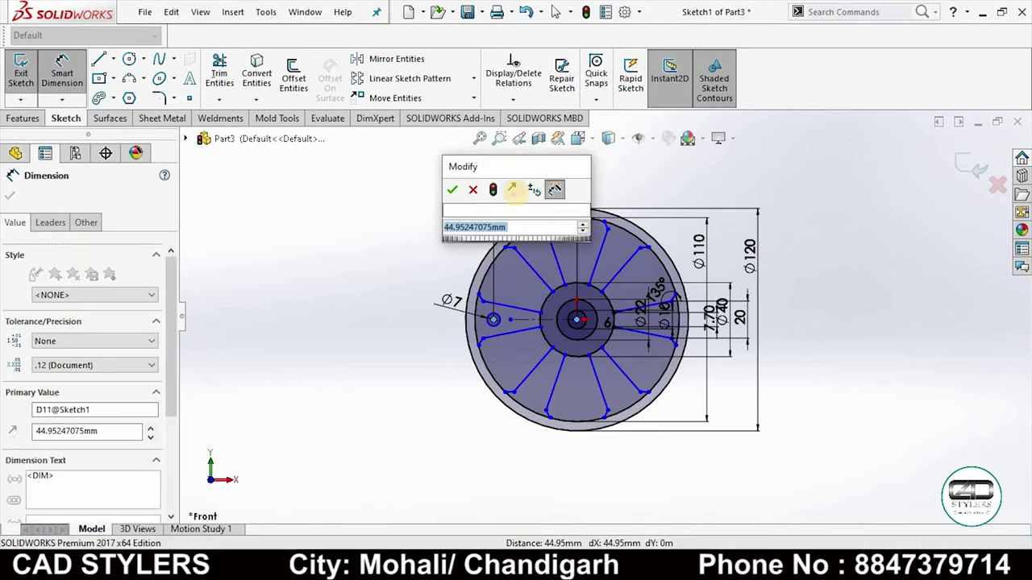
pyautogui.write('33')
pyautogui.press('Return')
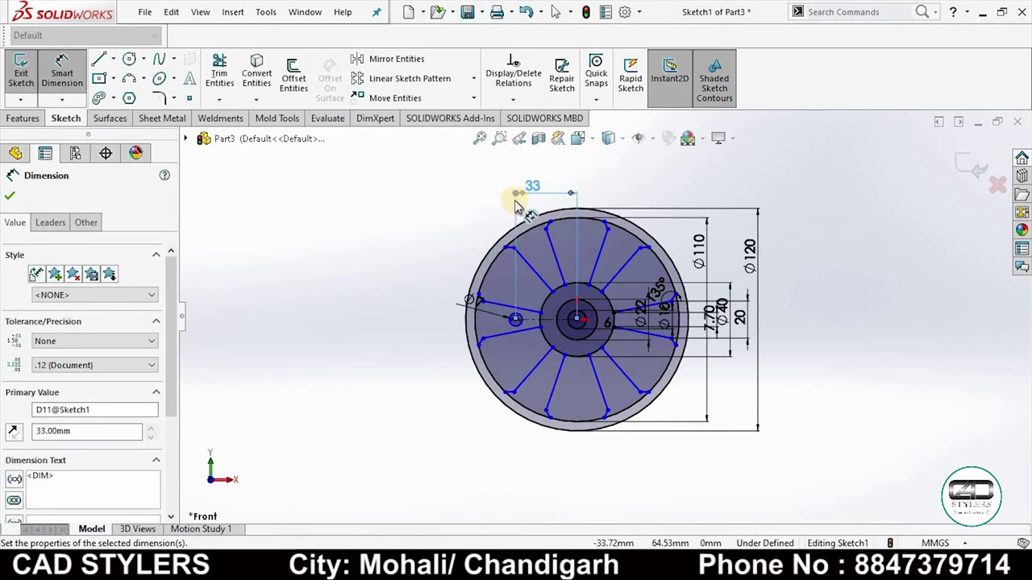
# Step: Exit the sketch, start Extruded Boss/Base on it, and switch to the Photos reference
pyautogui.scroll(-2, 538, 299)
pyautogui.scroll(2, 614, 316)
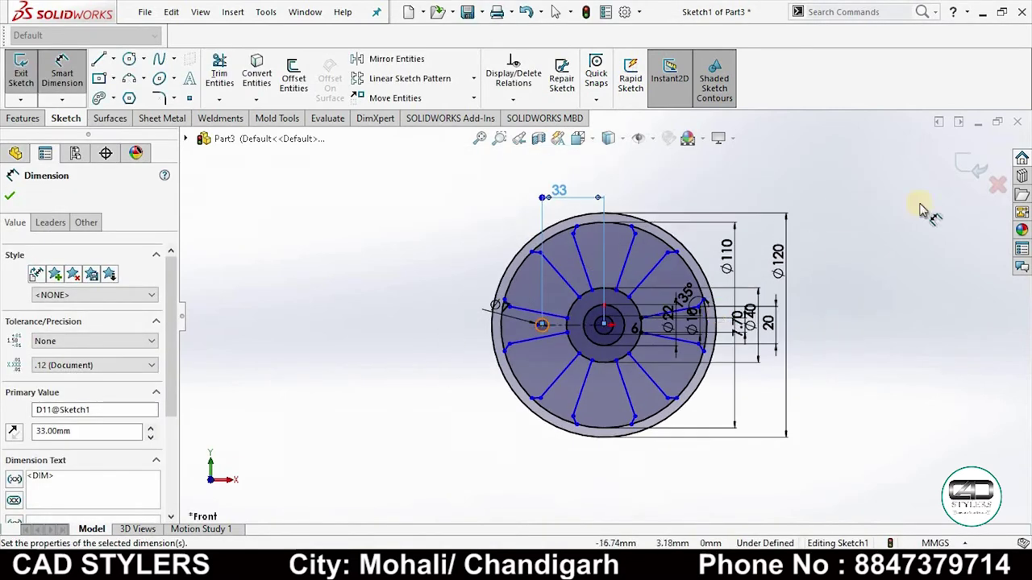
pyautogui.click(968, 169)
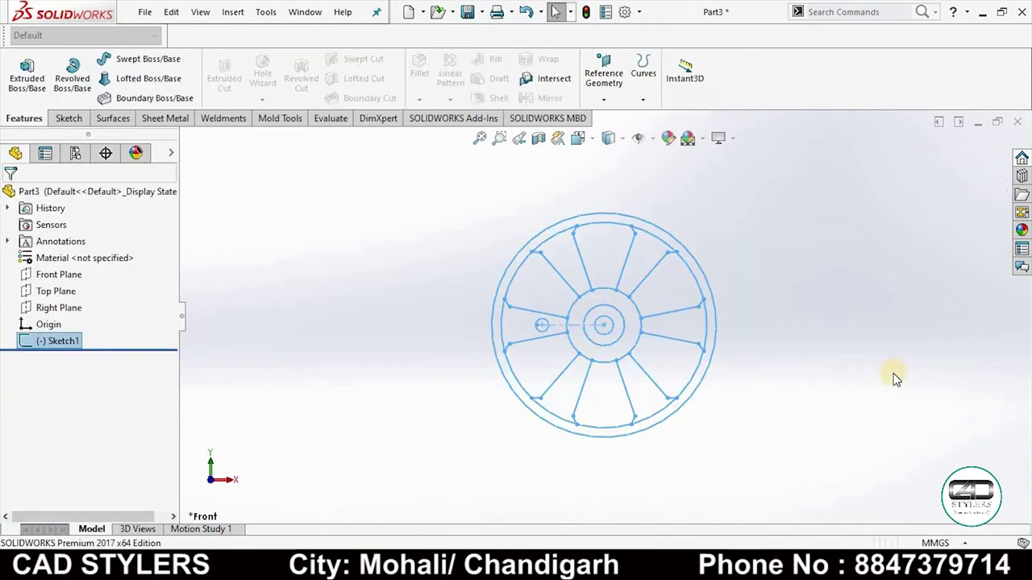
pyautogui.click(63, 341)
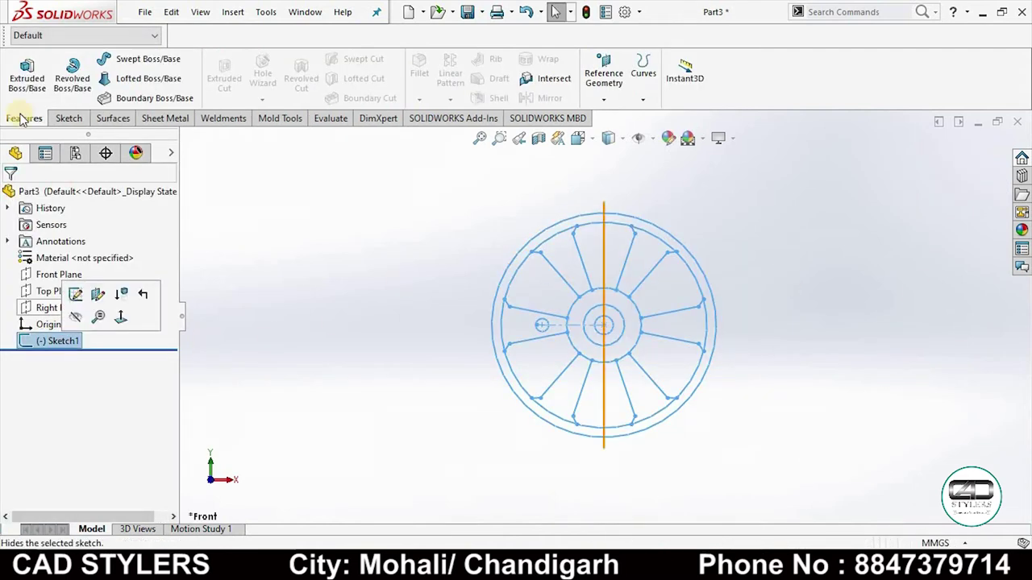
pyautogui.click(14, 78)
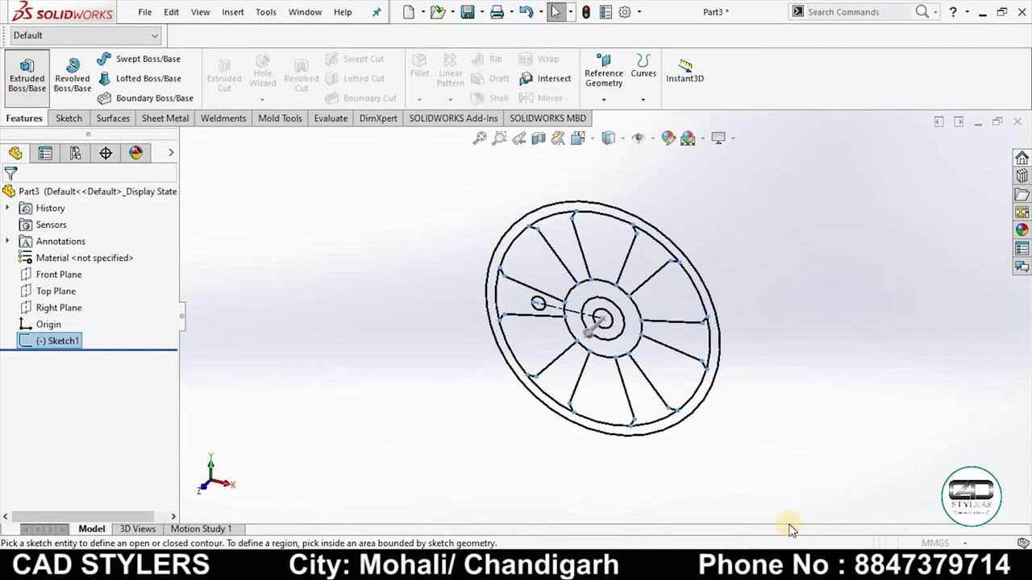
pyautogui.hotkey('alt', 'Tab')
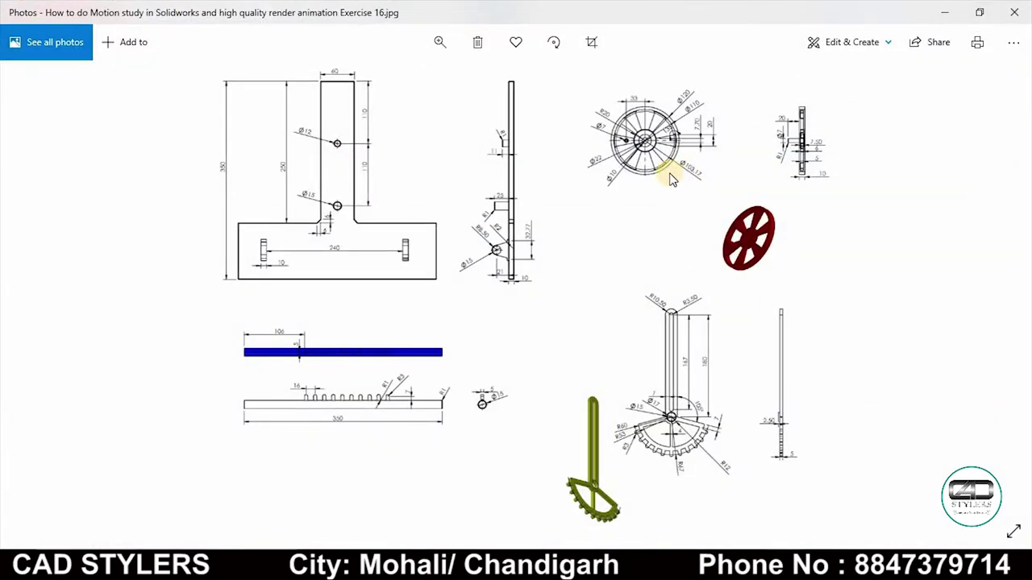
# Step: Zoom and pan the Photos image to centre the wheel and its side view dimensions
pyautogui.scroll(2, 797, 192)
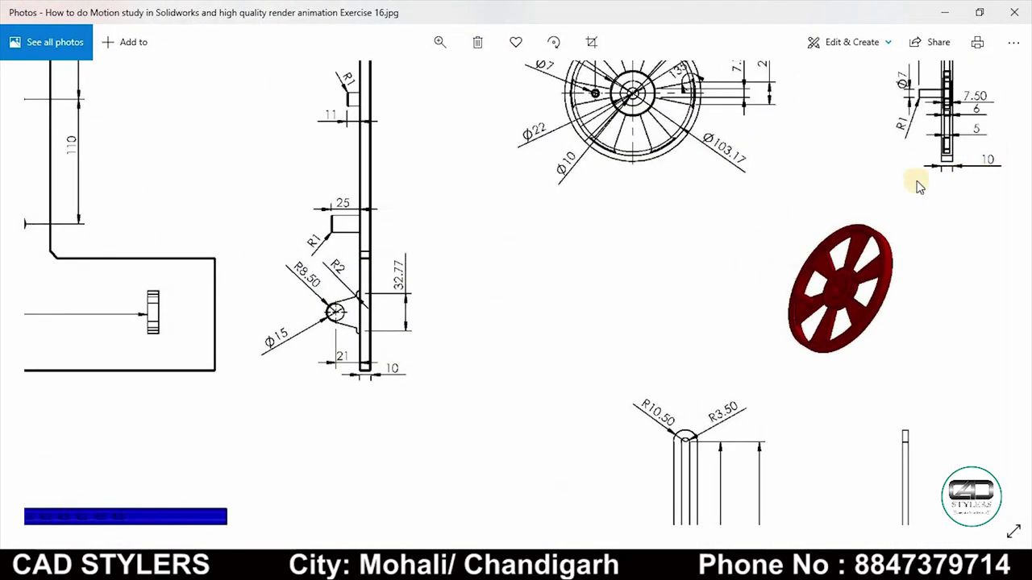
pyautogui.moveTo(965, 183)
pyautogui.mouseDown()
pyautogui.moveTo(899, 283)
pyautogui.moveTo(933, 231)
pyautogui.mouseUp()
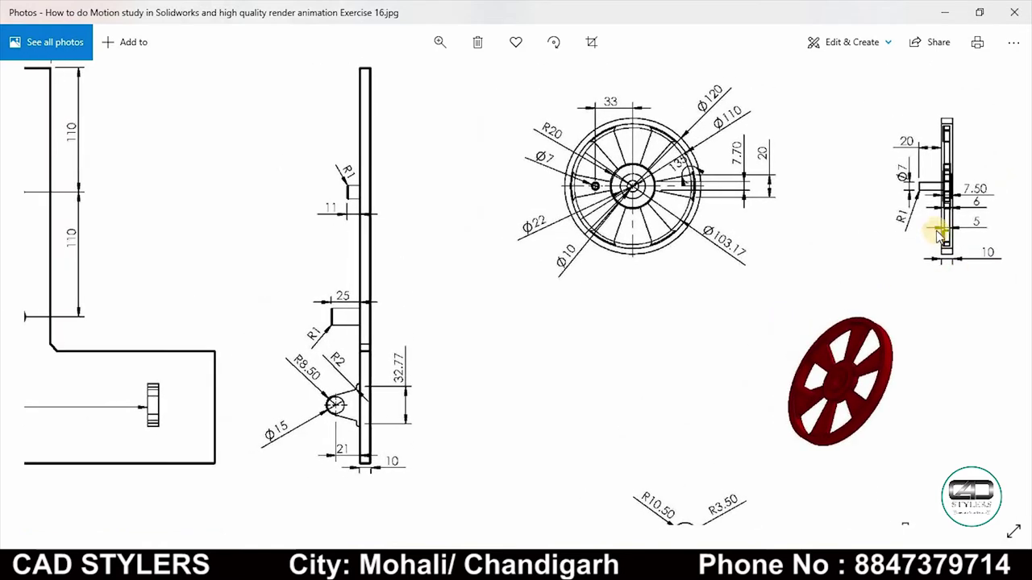
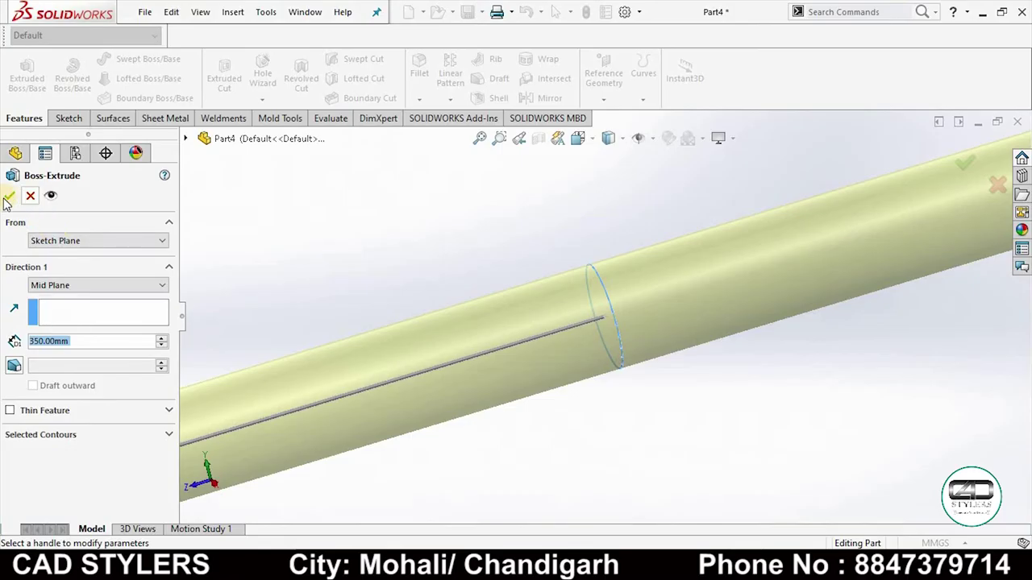
# Step: Accept the rod extrusion as Boss-Extrude1 and bring up the Exercise 16 drawing in Photos
pyautogui.click(11, 193)
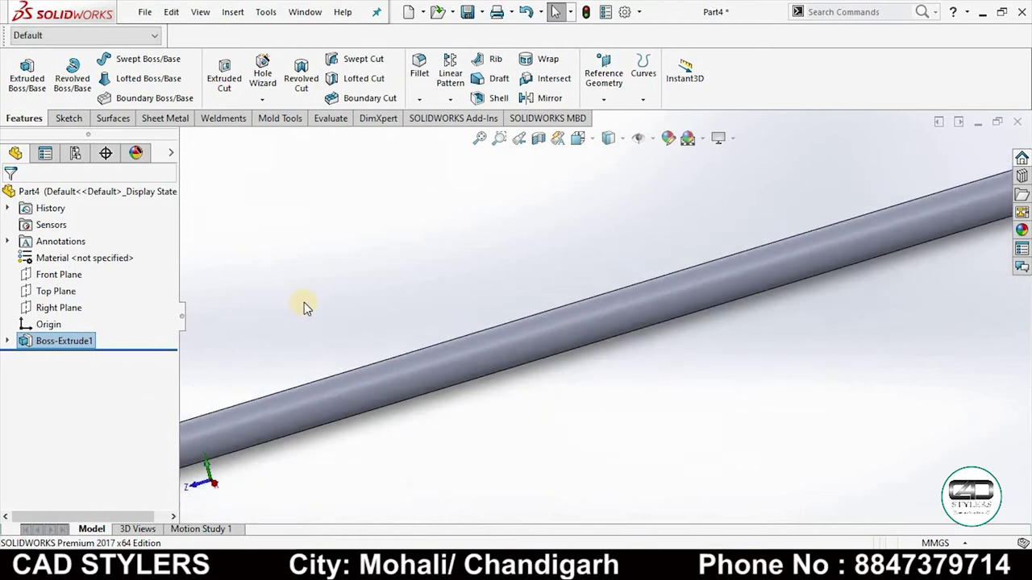
pyautogui.scroll(3, 304, 302)
pyautogui.scroll(-2, 649, 369)
pyautogui.scroll(2, 716, 502)
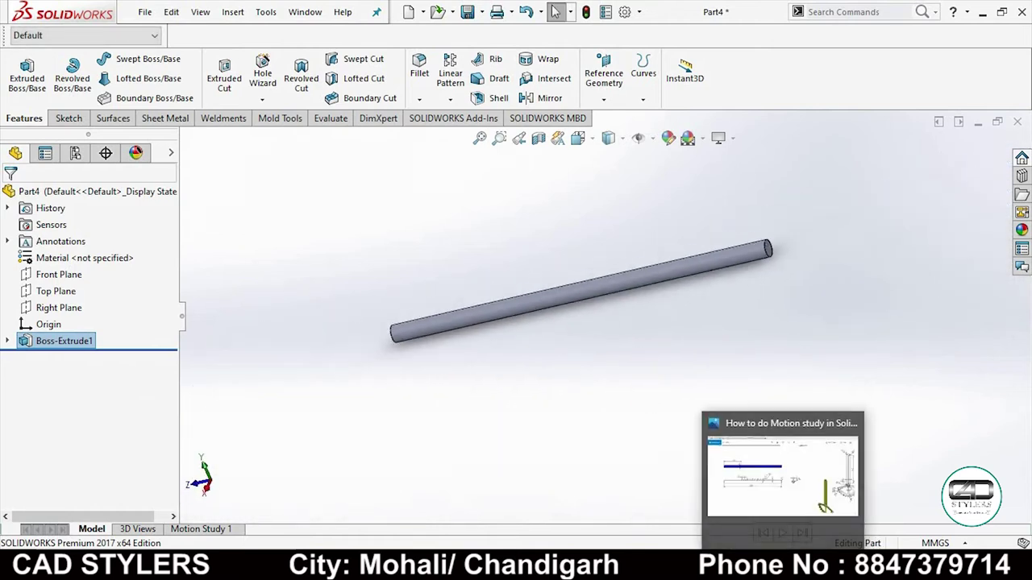
pyautogui.click(782, 475)
# Step: Zoom into the rack view to read its 106, 16, R3 and 7 slot dimensions
pyautogui.scroll(3, 291, 396)
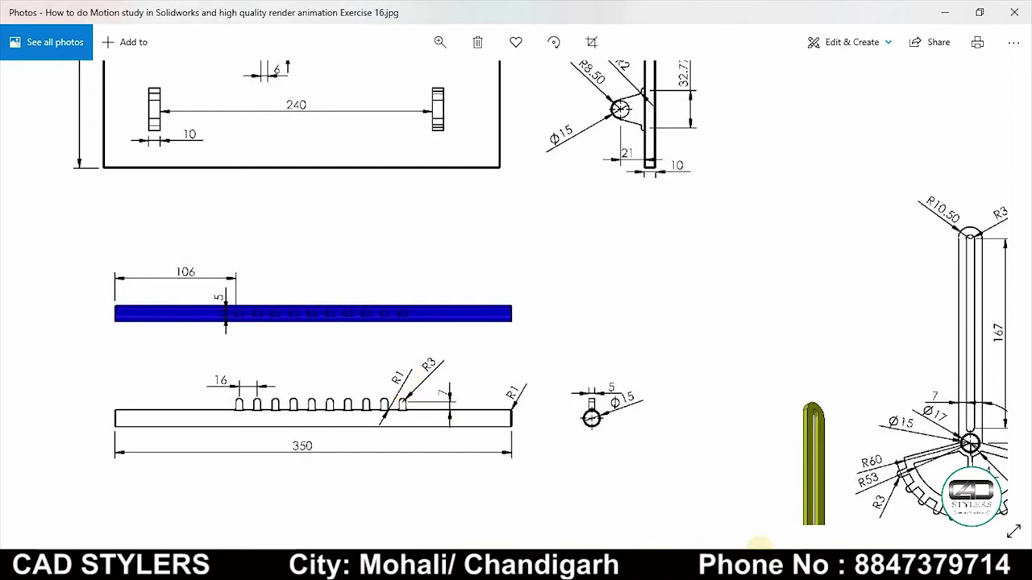
# Step: Back in SOLIDWORKS, start a Top Plane sketch, then abandon it
pyautogui.click(784, 468)
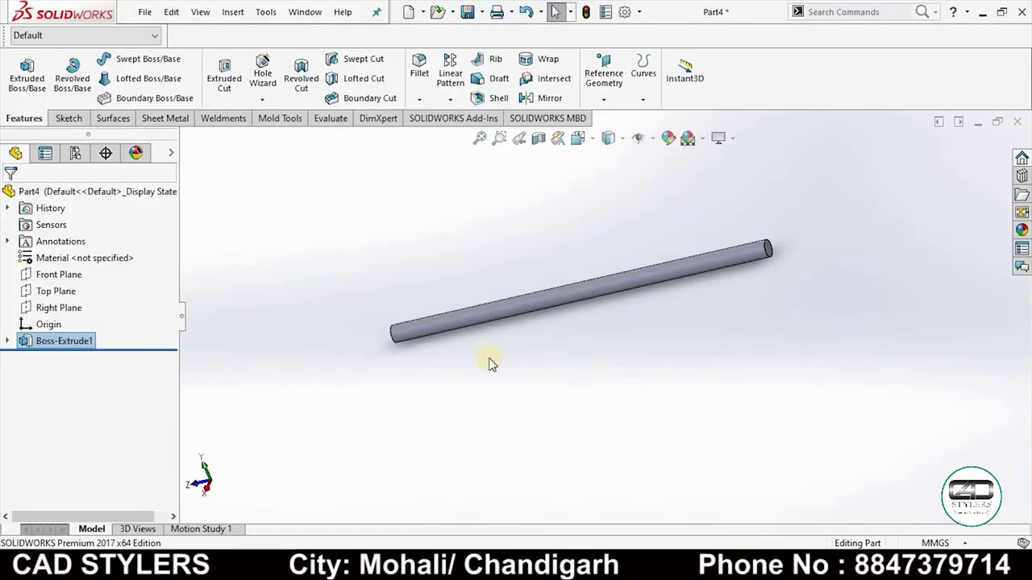
pyautogui.rightClick(50, 297)
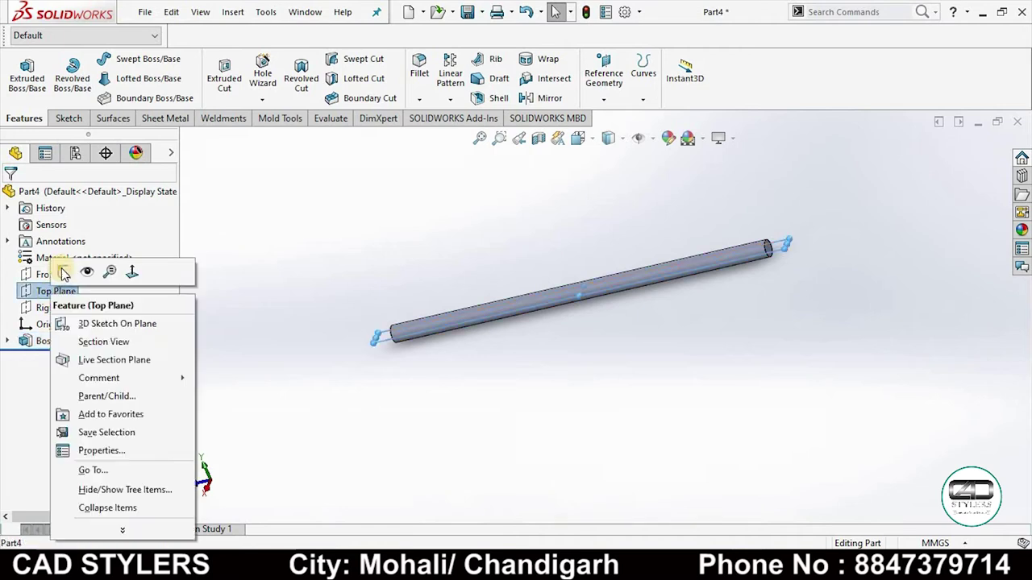
pyautogui.click(61, 267)
pyautogui.press('space')
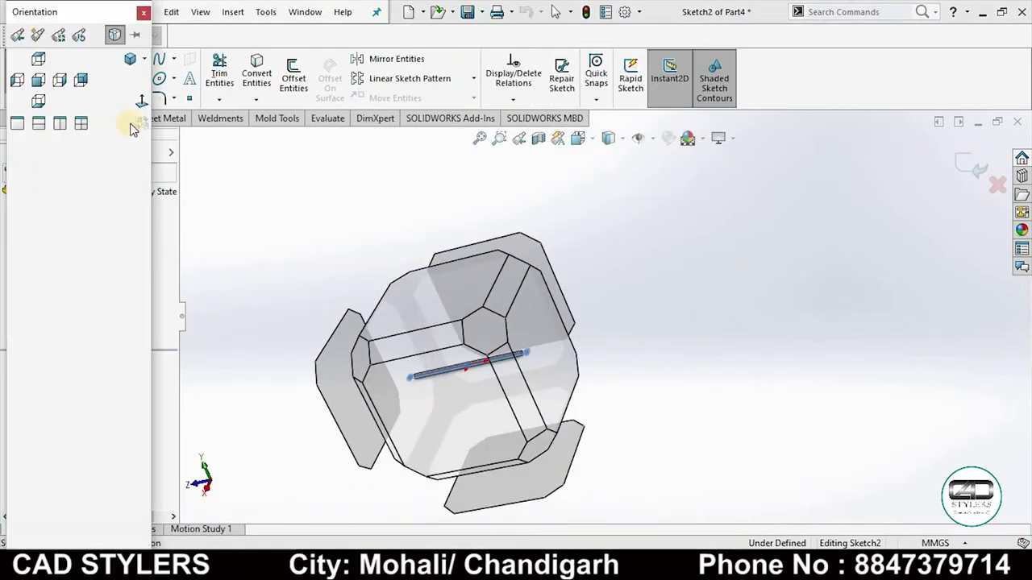
pyautogui.click(135, 100)
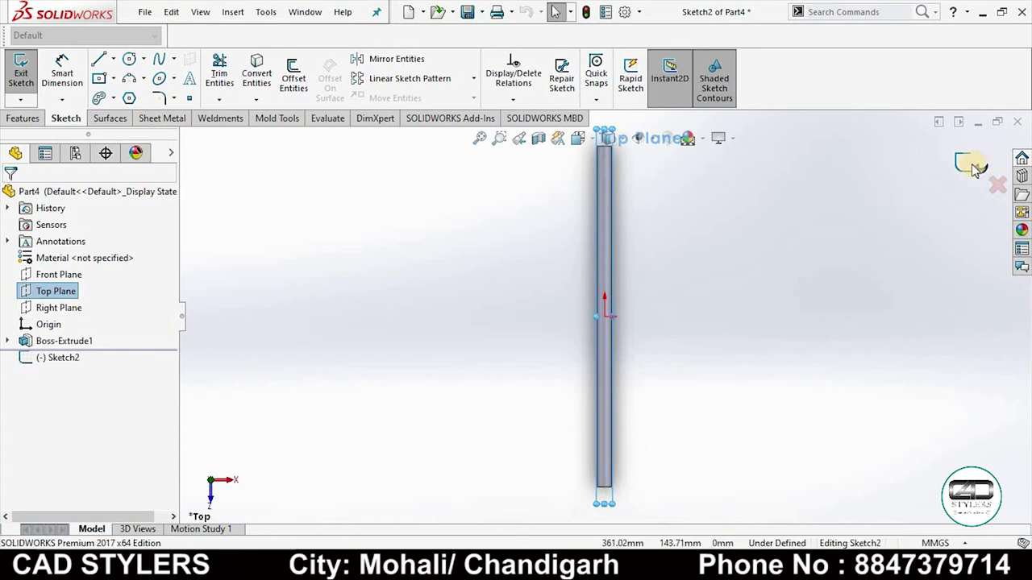
pyautogui.click(975, 169)
# Step: Start a sketch on the Right Plane and view it Normal To
pyautogui.click(49, 308)
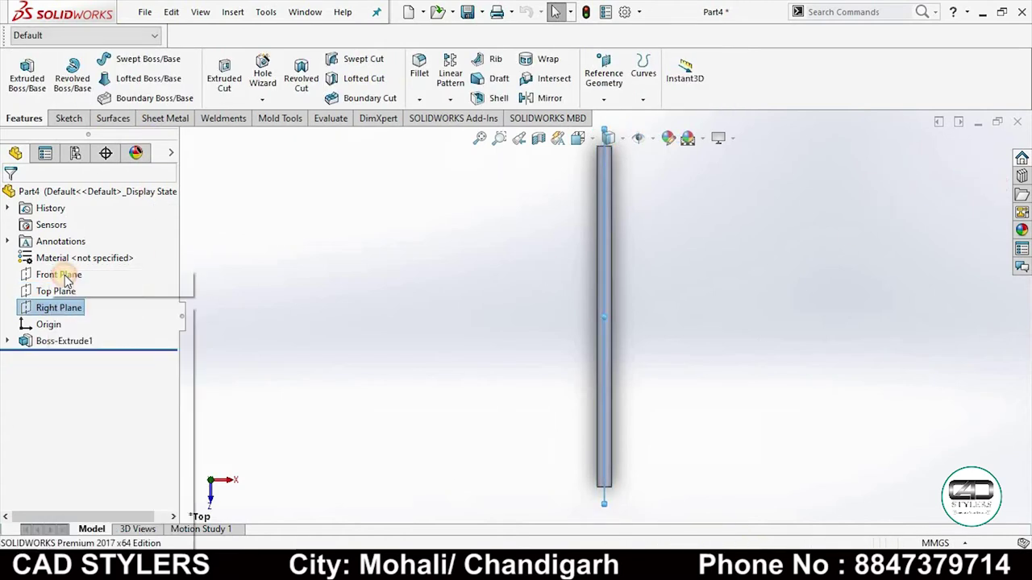
pyautogui.click(67, 281)
pyautogui.press('space')
pyautogui.click(137, 101)
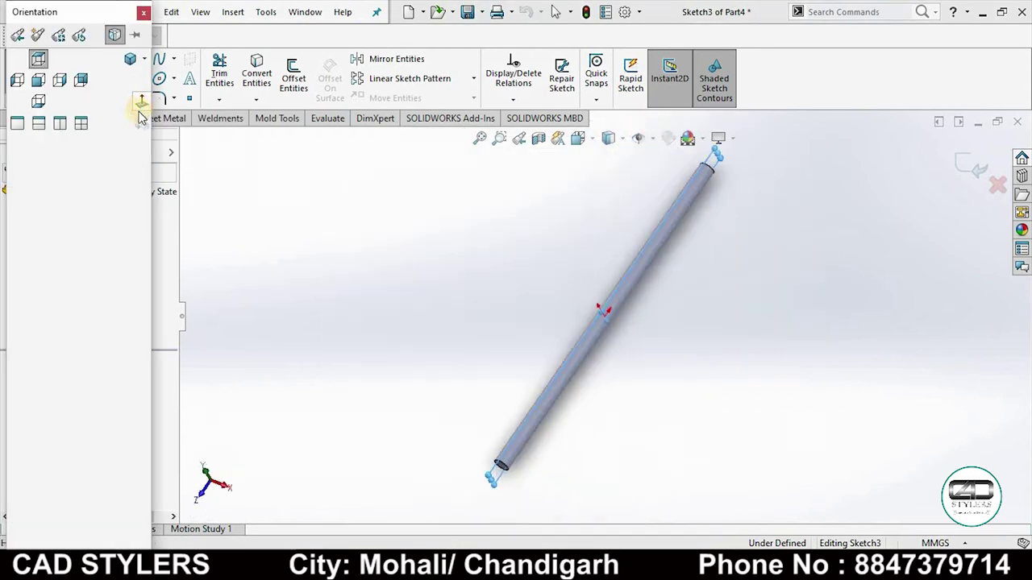
pyautogui.scroll(-2, 539, 353)
pyautogui.scroll(2, 532, 266)
pyautogui.scroll(-2, 500, 266)
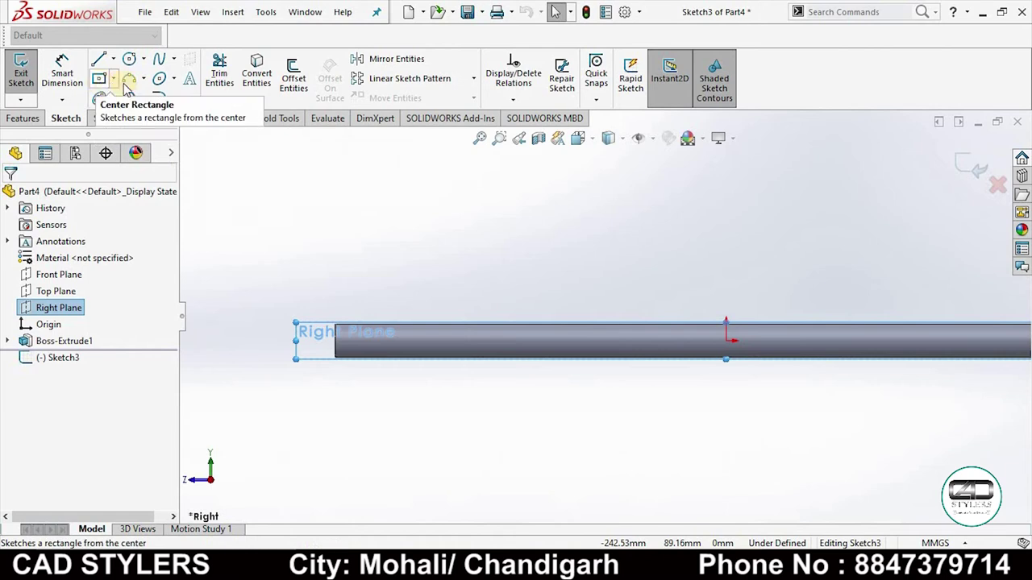
# Step: Draw a vertical straight slot just above the rod
pyautogui.click(99, 98)
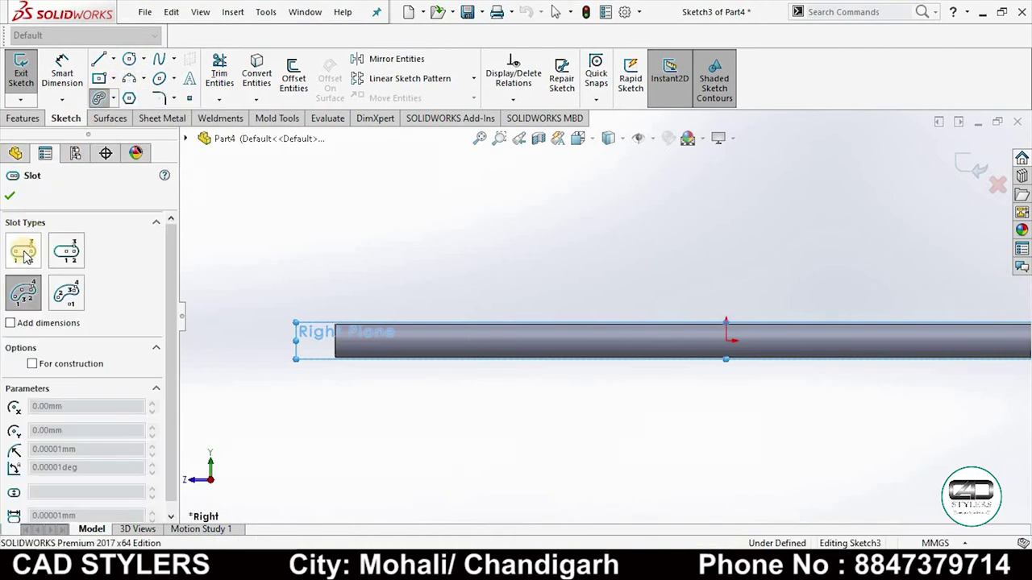
pyautogui.click(24, 253)
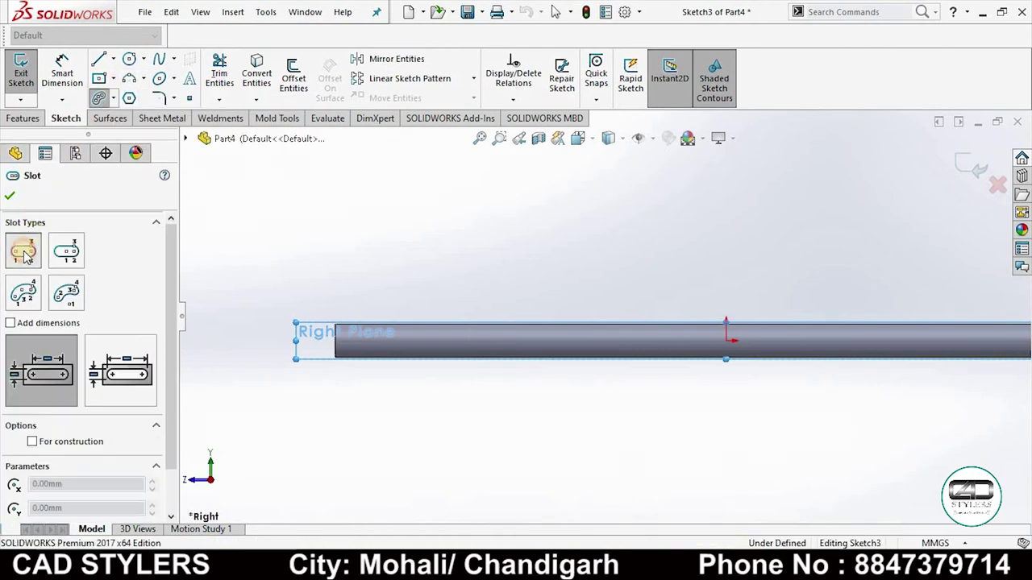
pyautogui.click(544, 327)
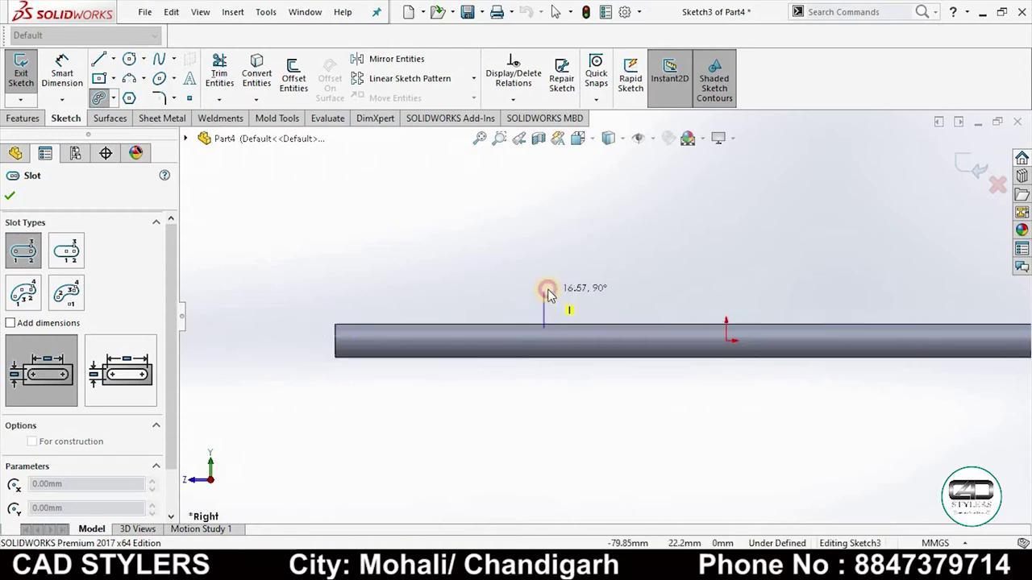
pyautogui.click(544, 291)
pyautogui.click(564, 306)
pyautogui.rightClick(566, 297)
pyautogui.click(587, 307)
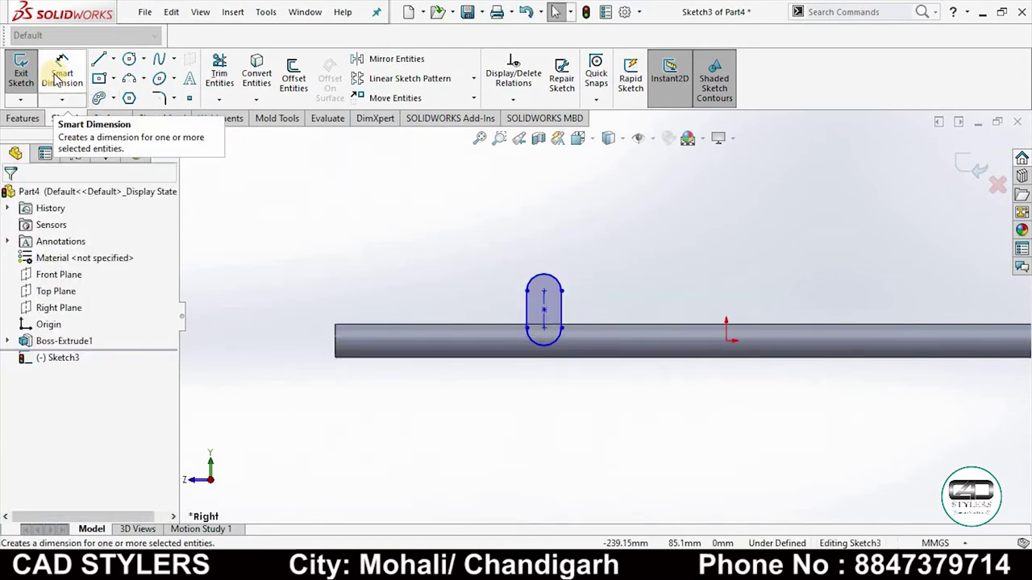
# Step: Dimension the slot: 106 from the rod's left end, radius R3, length 7
pyautogui.click(62, 99)
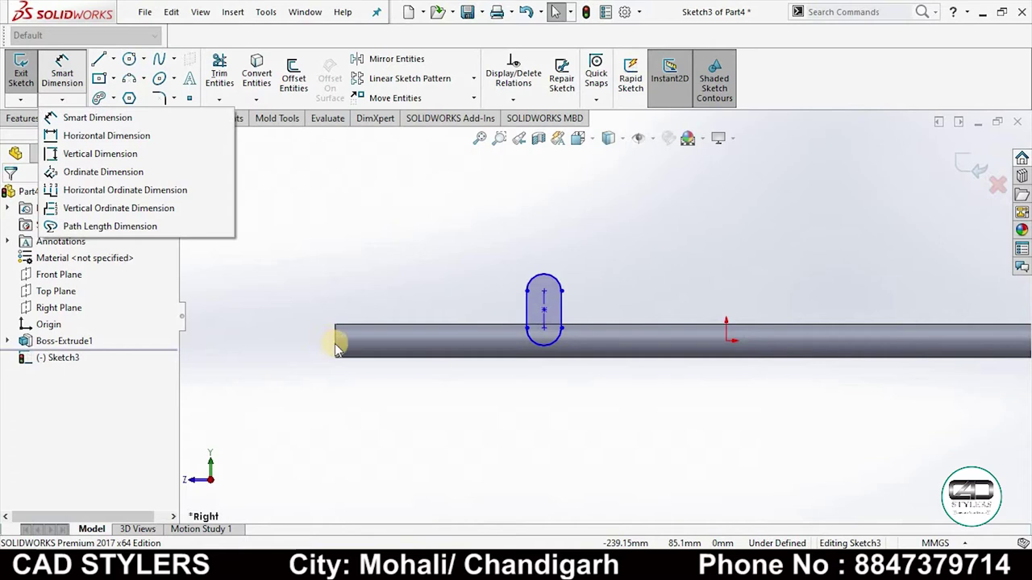
pyautogui.click(62, 73)
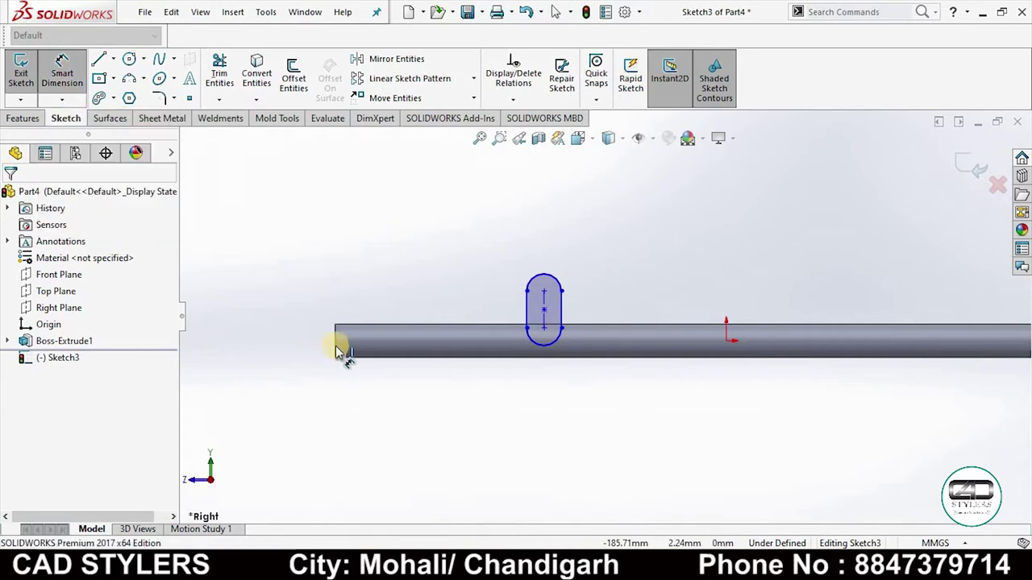
pyautogui.click(335, 345)
pyautogui.click(529, 307)
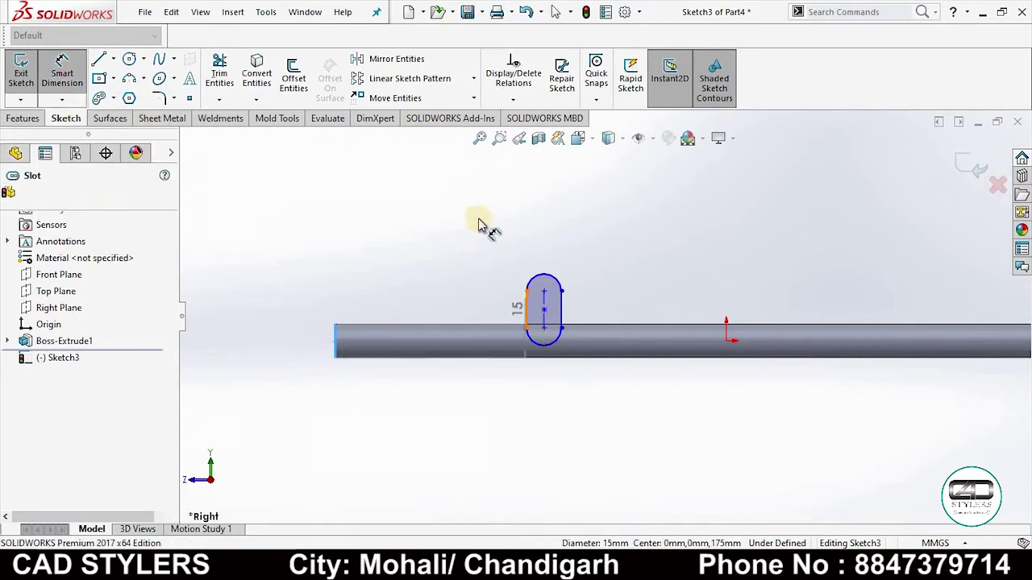
pyautogui.click(477, 224)
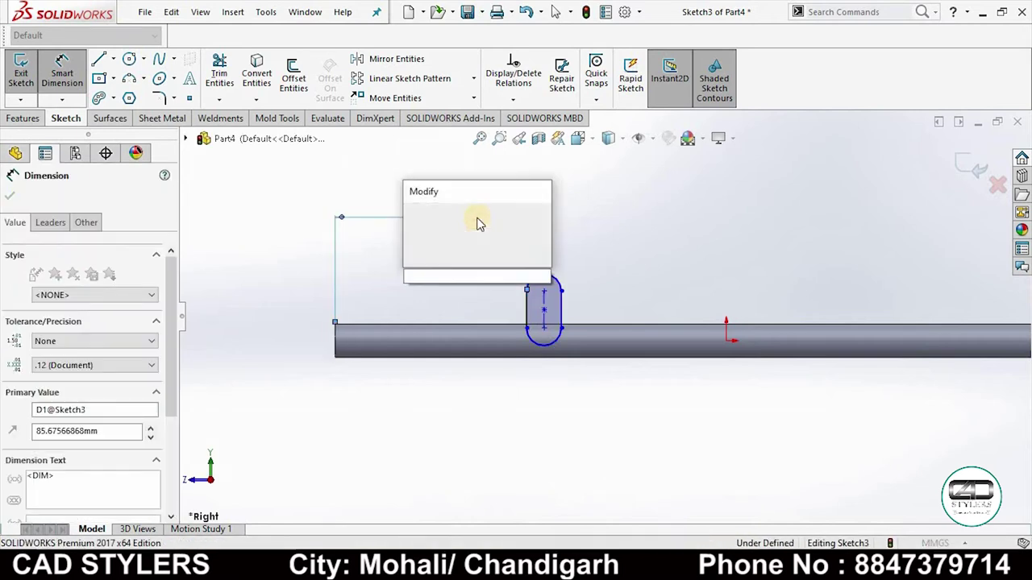
pyautogui.press('Return')
pyautogui.click(614, 274)
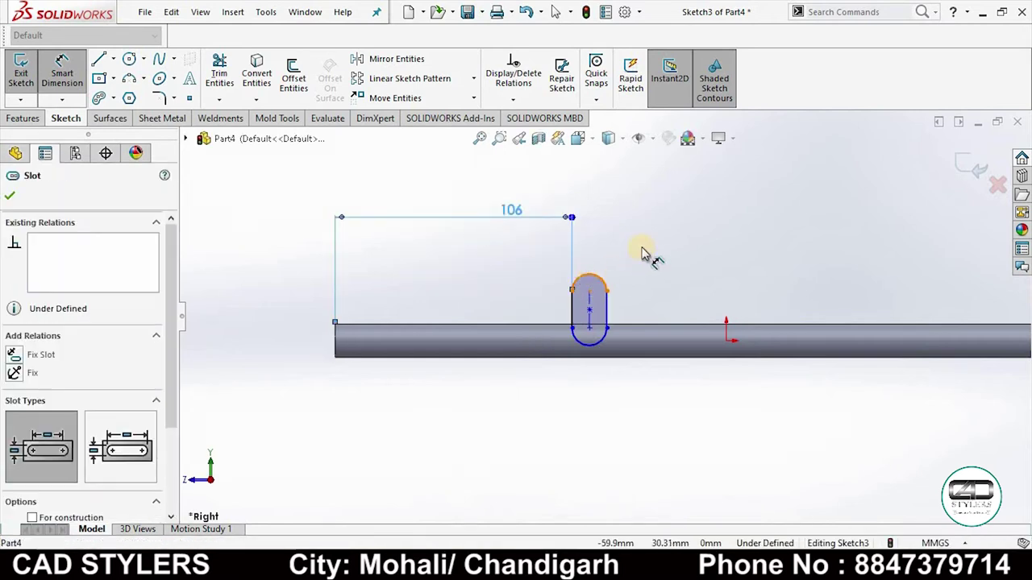
pyautogui.click(642, 252)
pyautogui.write('3')
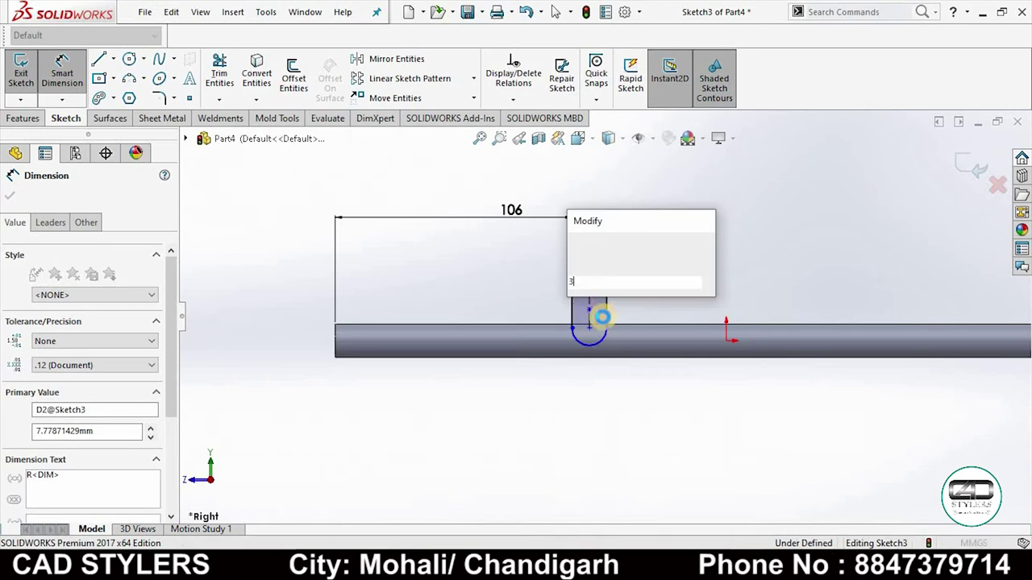
pyautogui.press('Return')
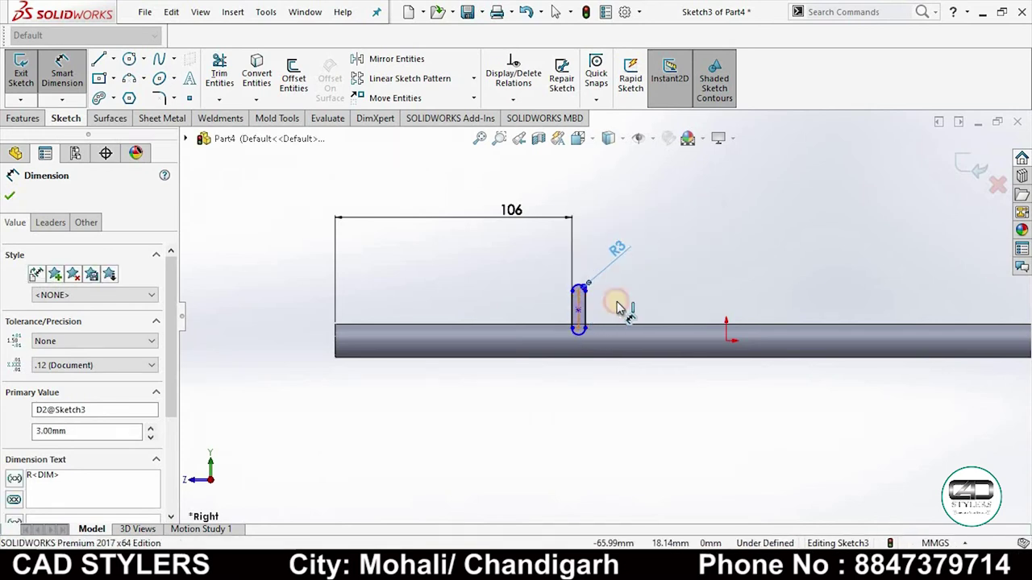
pyautogui.click(616, 302)
pyautogui.click(618, 307)
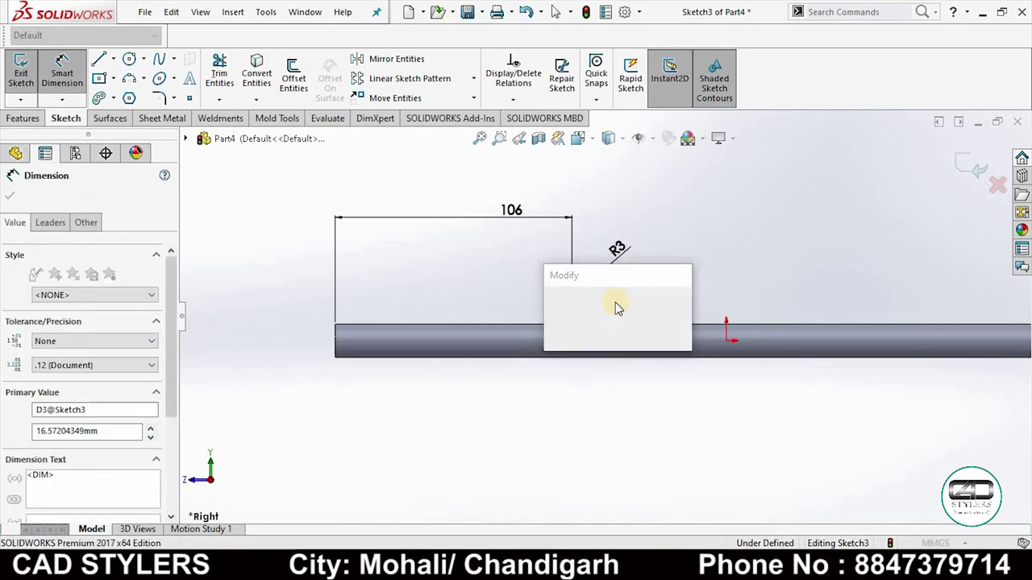
pyautogui.press('Return')
# Step: Make the slot's bottom centre point coincident with the rod's top edge
pyautogui.scroll(-2, 615, 305)
pyautogui.click(567, 316)
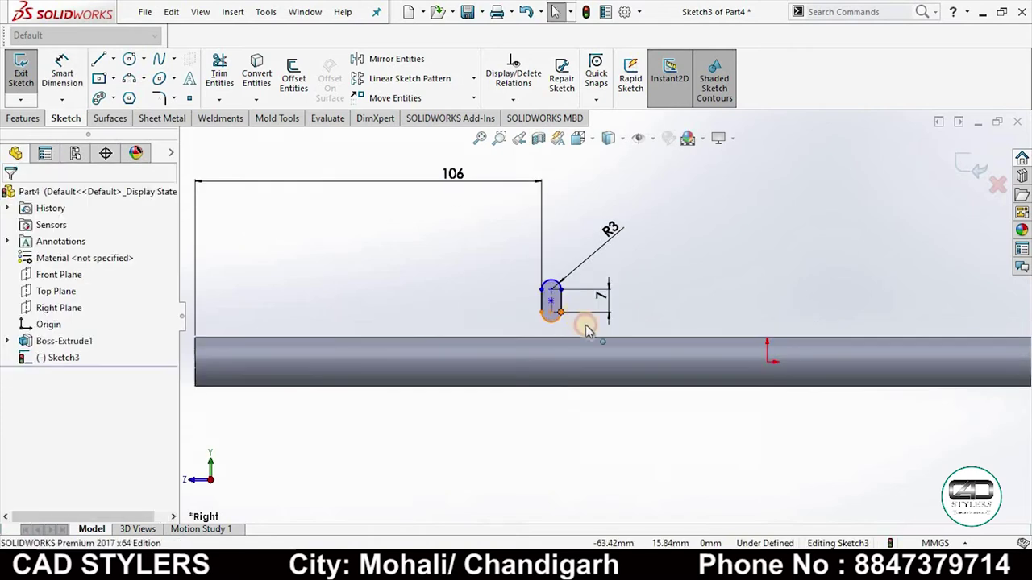
pyautogui.keyDown('ctrl'); pyautogui.click(578, 336); pyautogui.keyUp('ctrl')
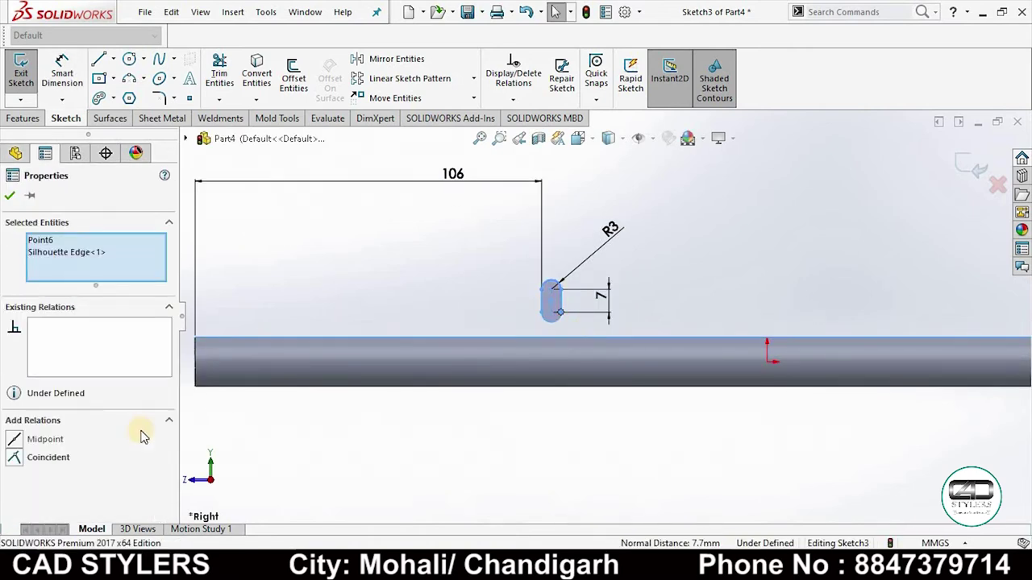
pyautogui.click(36, 457)
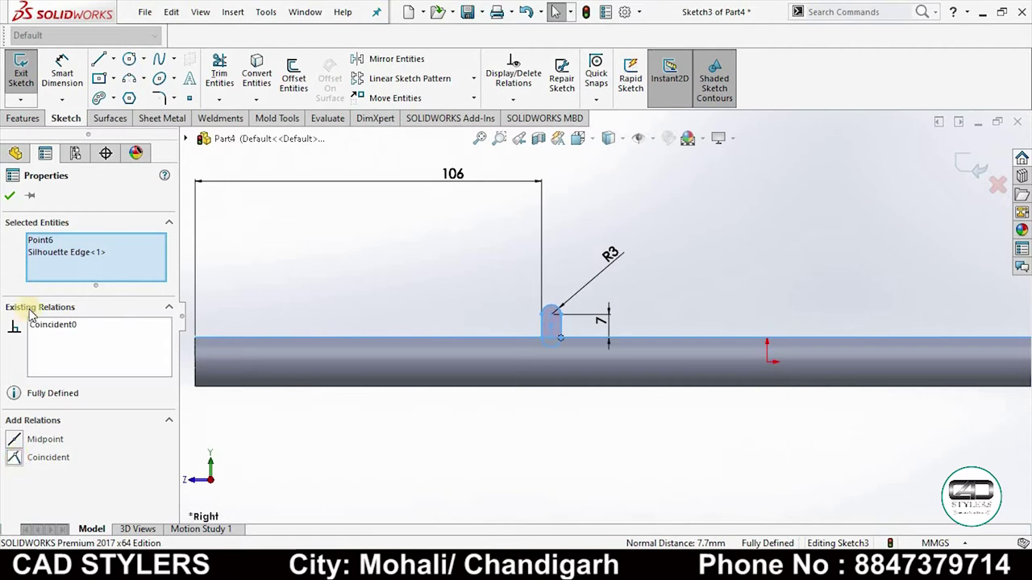
pyautogui.click(9, 195)
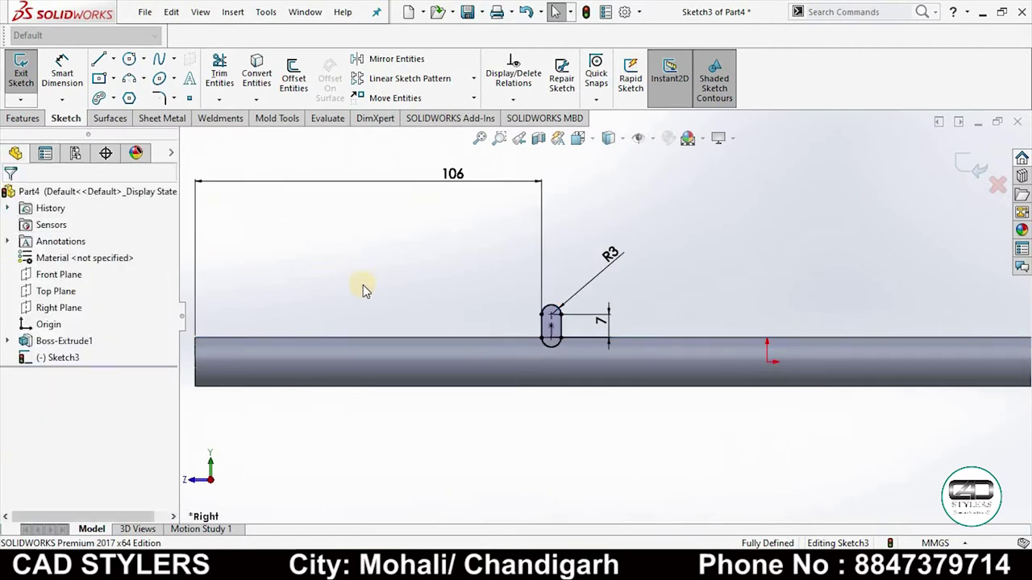
pyautogui.scroll(2, 603, 308)
pyautogui.scroll(-2, 809, 329)
pyautogui.scroll(2, 806, 330)
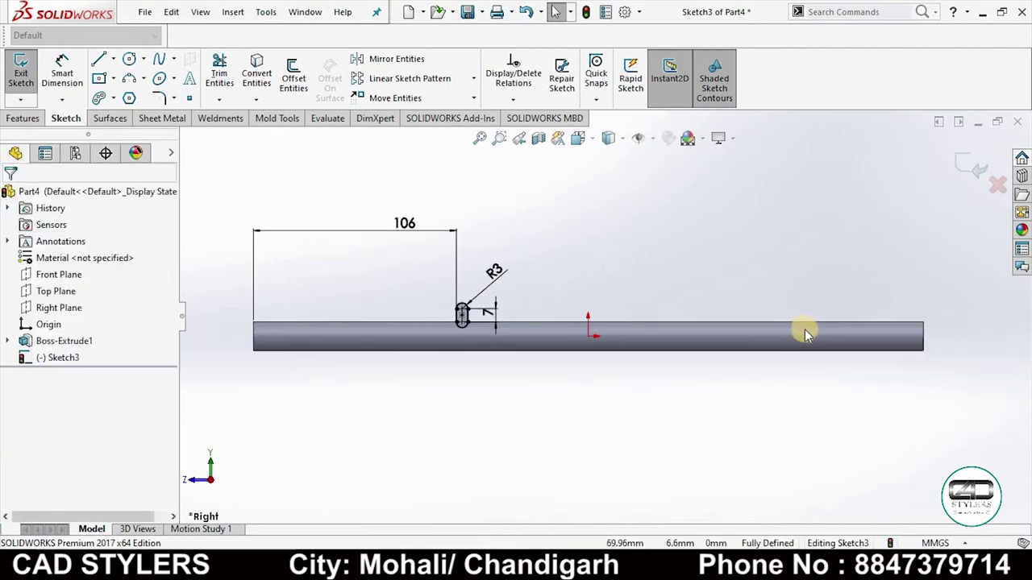
# Step: Start a Linear Sketch Pattern and recheck the tooth spacing on the drawing
pyautogui.click(397, 79)
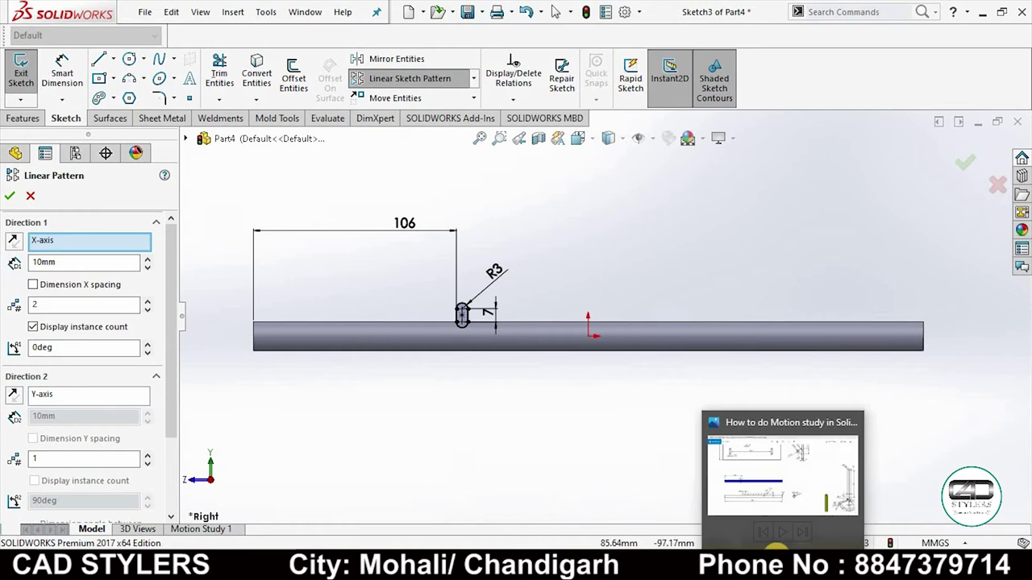
pyautogui.click(775, 549)
pyautogui.scroll(2, 296, 393)
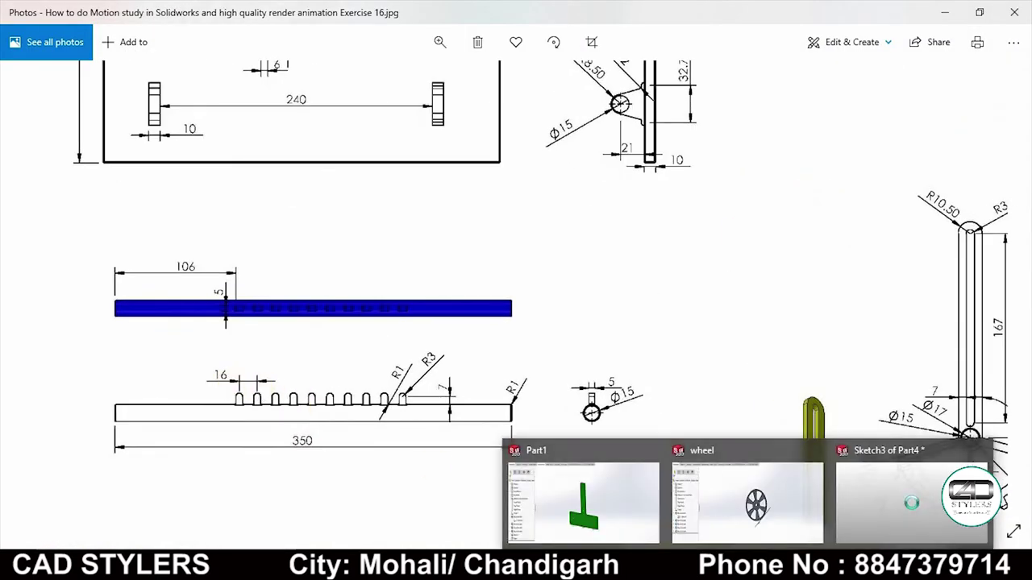
pyautogui.click(910, 502)
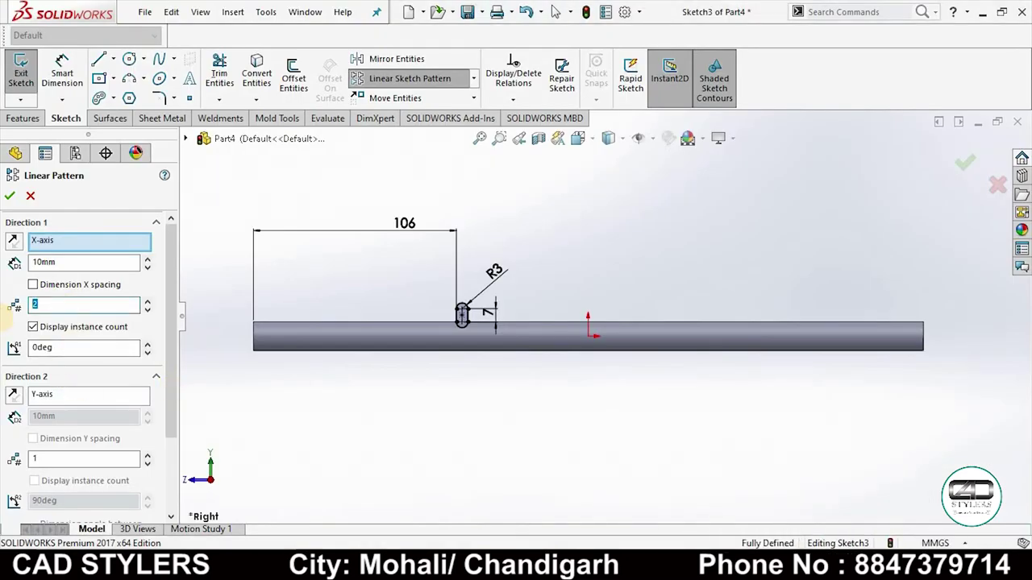
# Step: Pattern the slot into 10 instances spaced 16 mm apart and exit Sketch3
pyautogui.write('0')
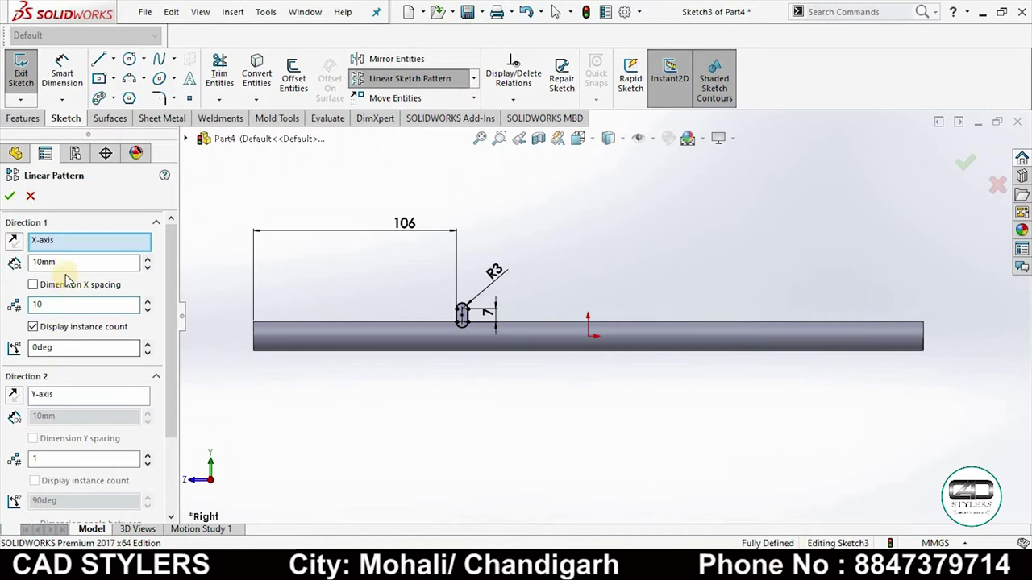
pyautogui.hotkey('shift', 'Tab')
pyautogui.write('1')
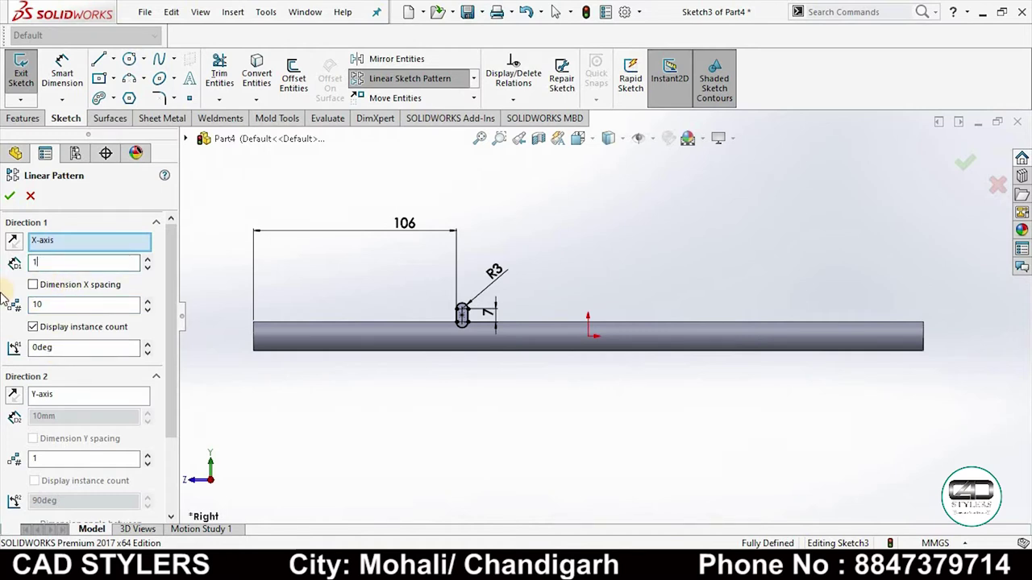
pyautogui.scroll(-5, 504, 326)
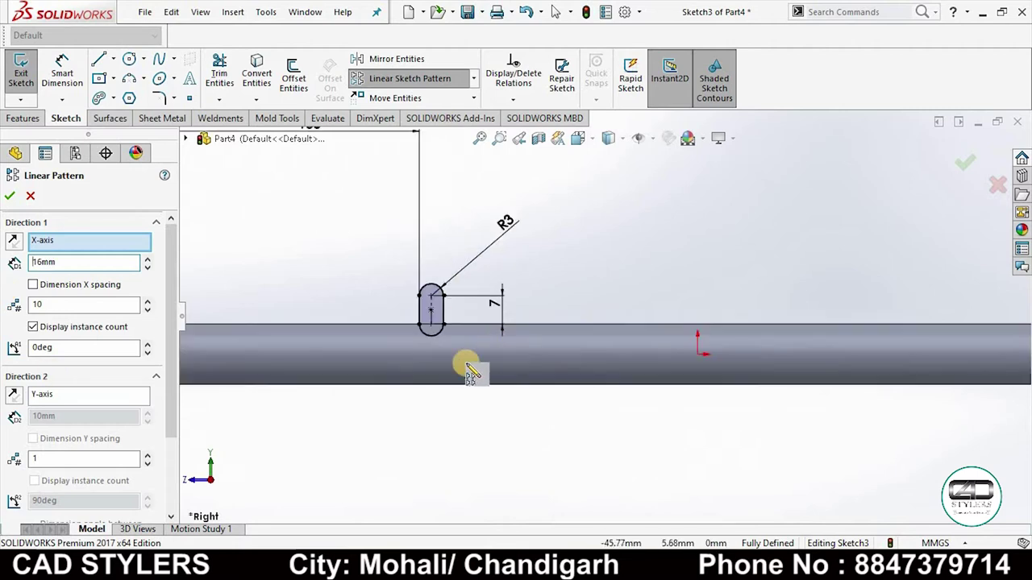
pyautogui.scroll(-3, 173, 396)
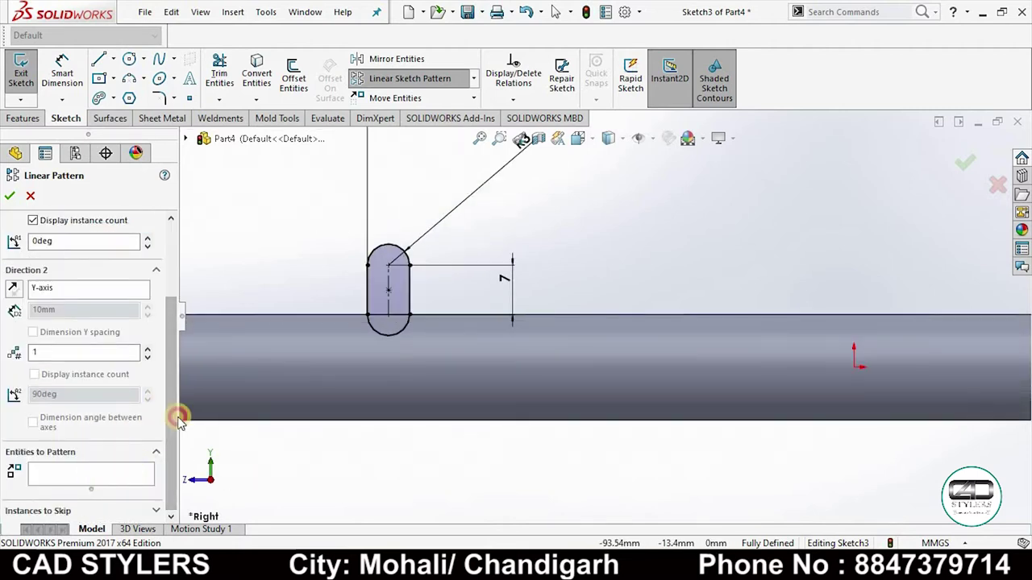
pyautogui.click(400, 292)
pyautogui.scroll(3, 383, 346)
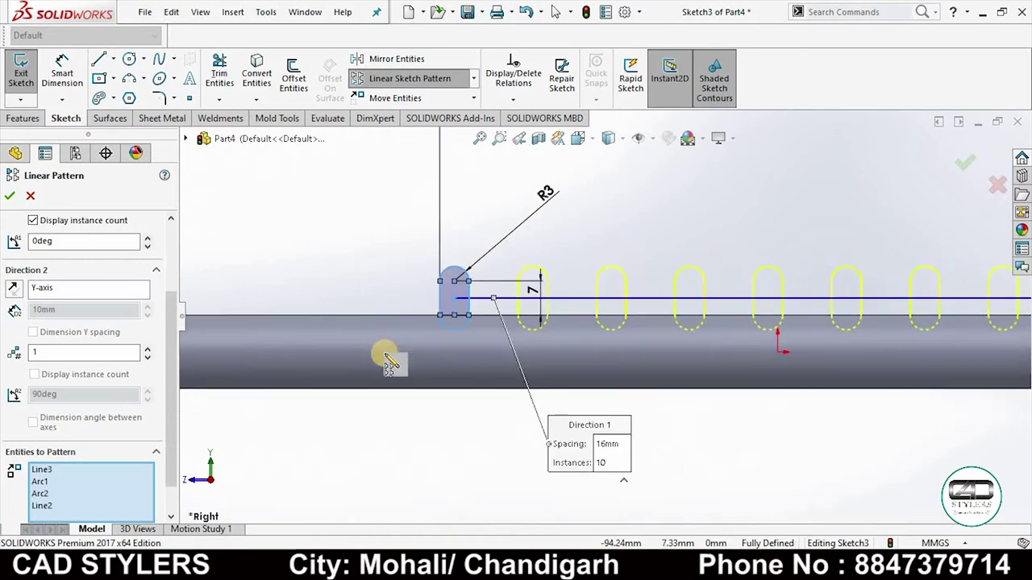
pyautogui.click(10, 195)
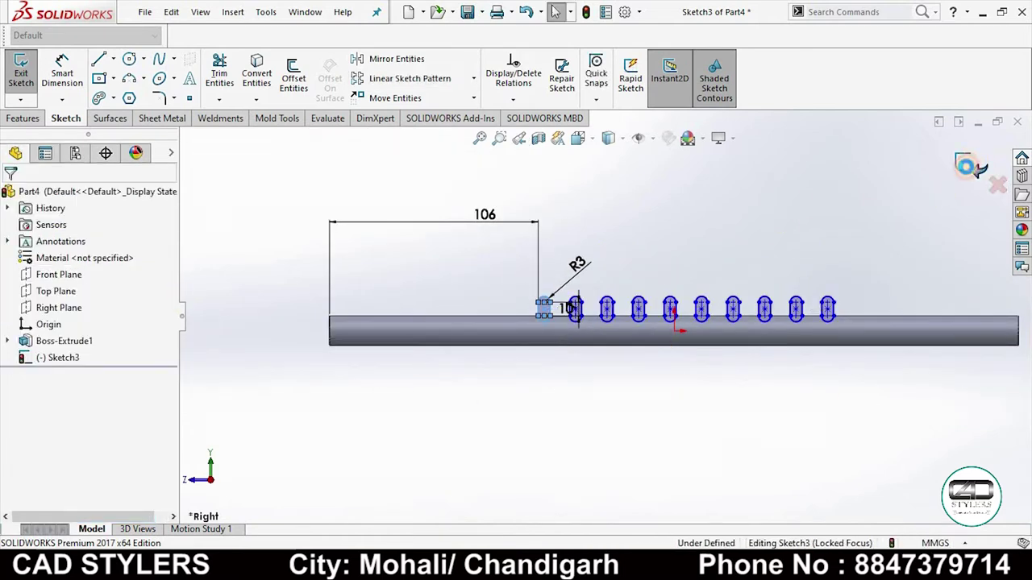
pyautogui.hotkey('ctrl', 'b')
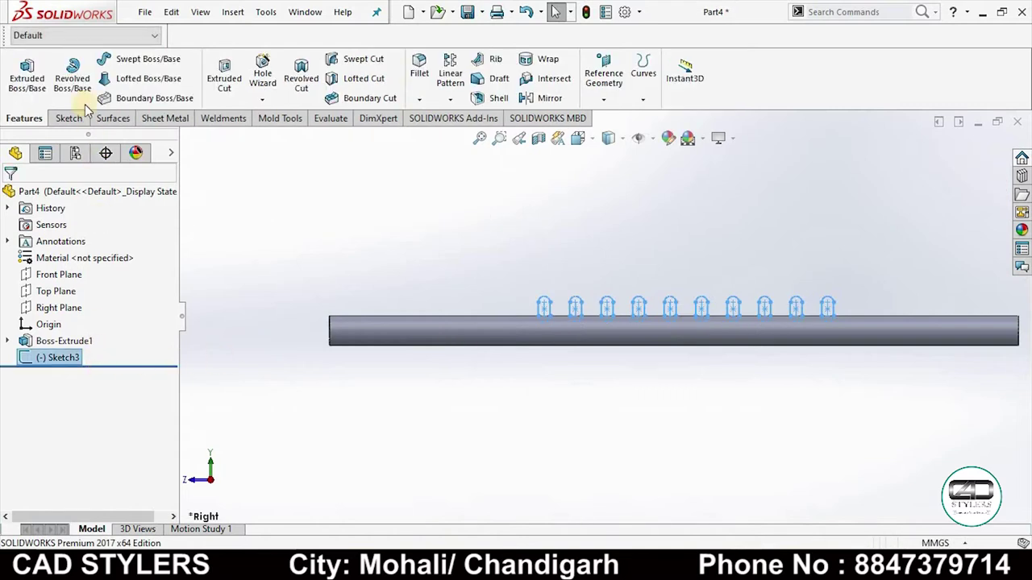
# Step: Extrude the slot sketch 5 mm Mid Plane as Boss-Extrude2
pyautogui.click(26, 78)
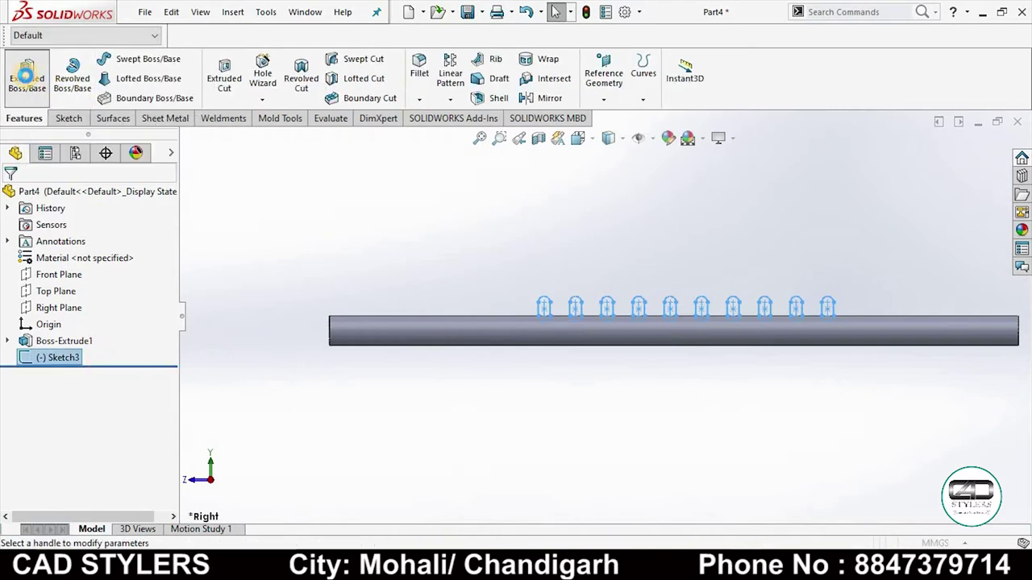
pyautogui.click(69, 288)
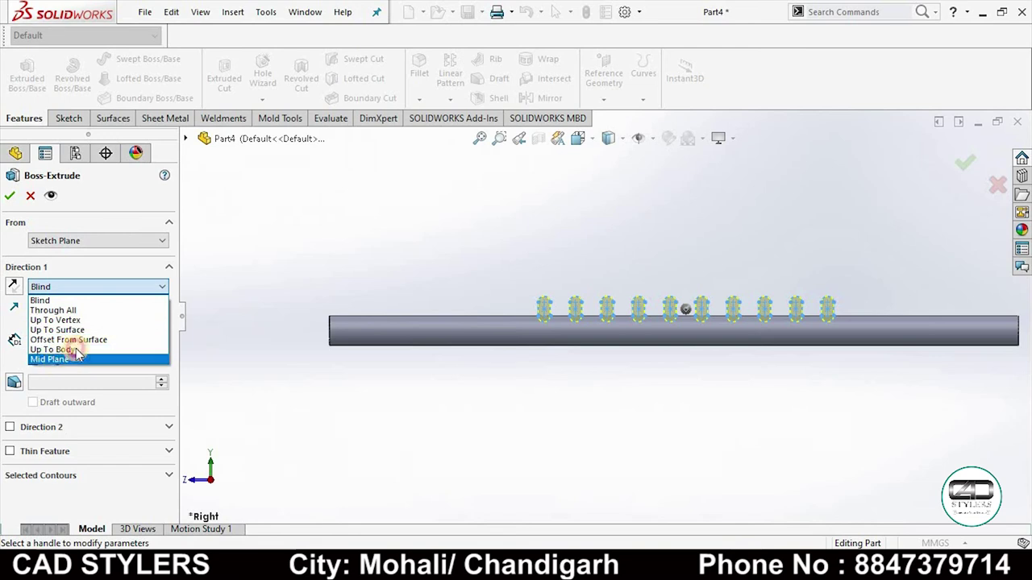
pyautogui.click(50, 359)
pyautogui.write('5')
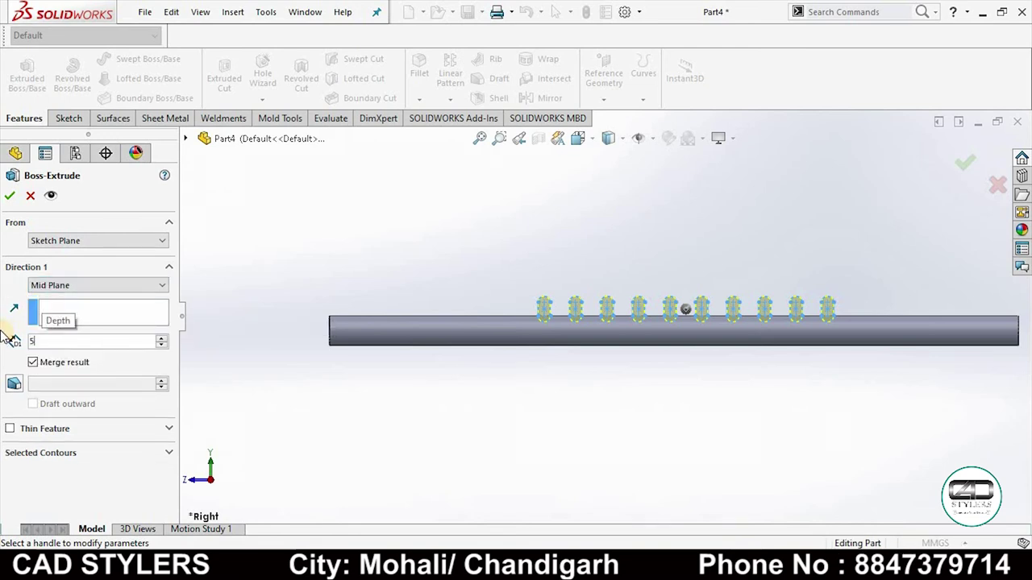
pyautogui.press('Return')
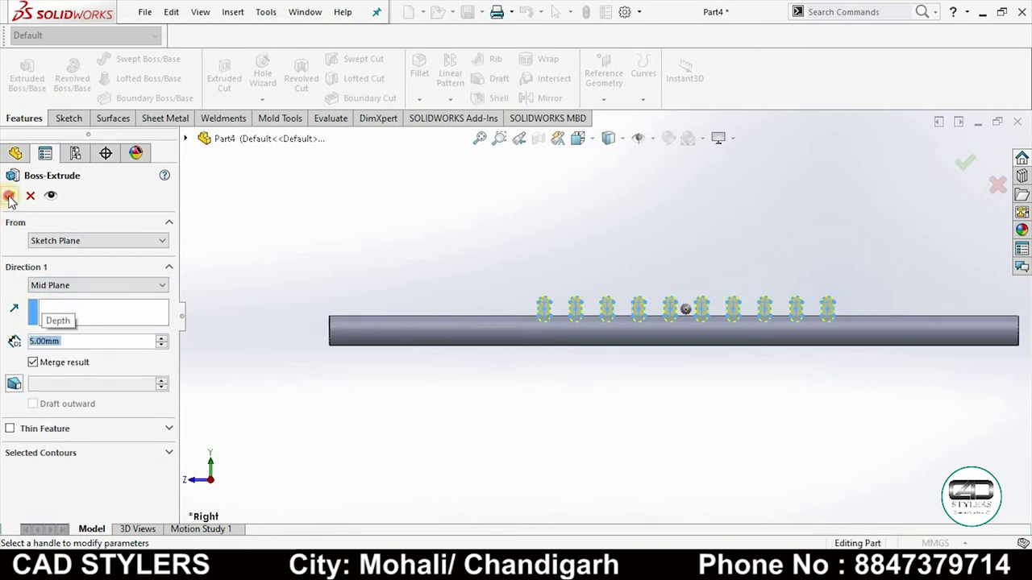
pyautogui.click(9, 196)
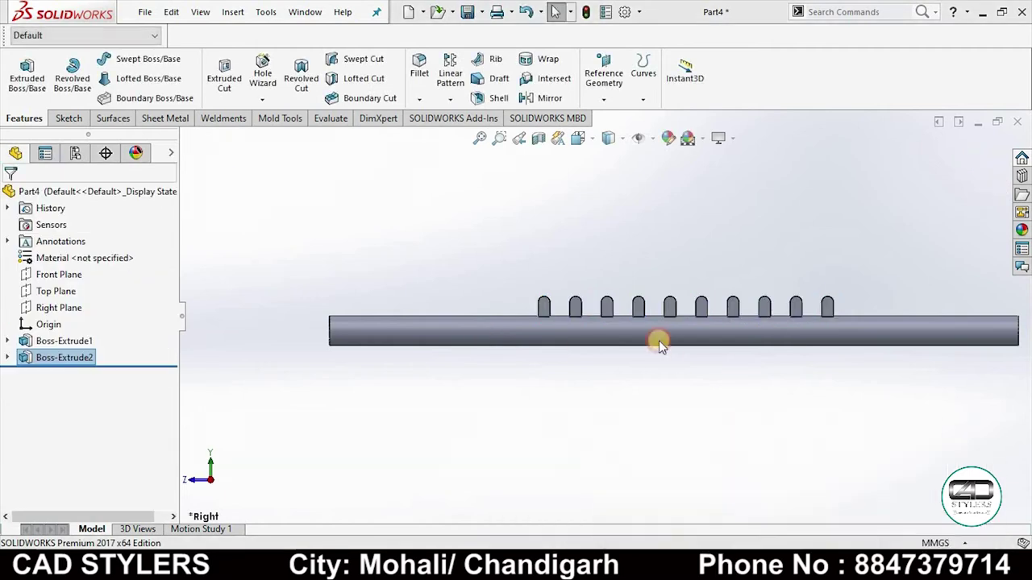
# Step: Glance at the reference drawing, then orbit the part to view the teeth in 3D
pyautogui.hotkey('alt', 'Tab')
pyautogui.scroll(2, 379, 391)
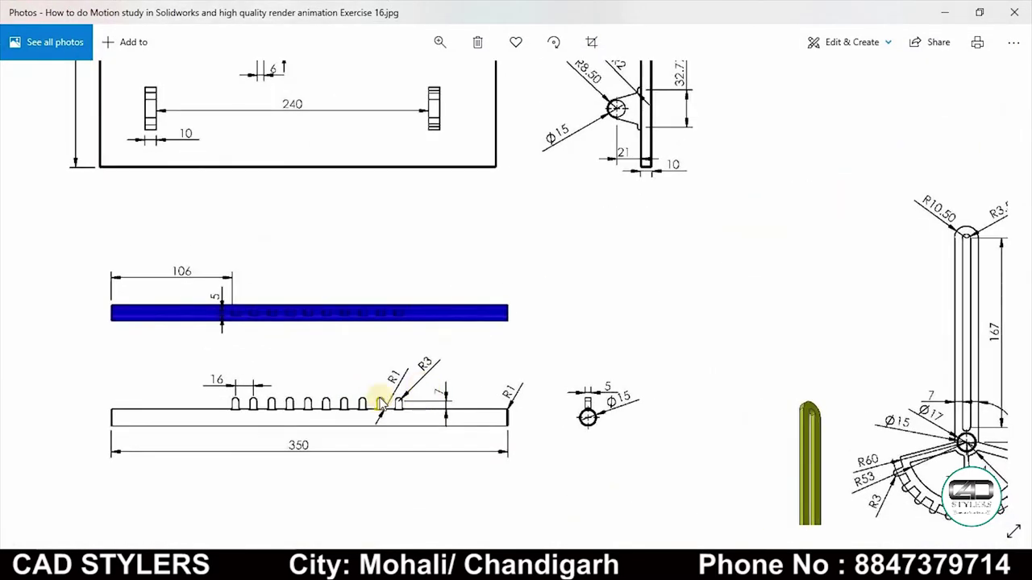
pyautogui.click(908, 495)
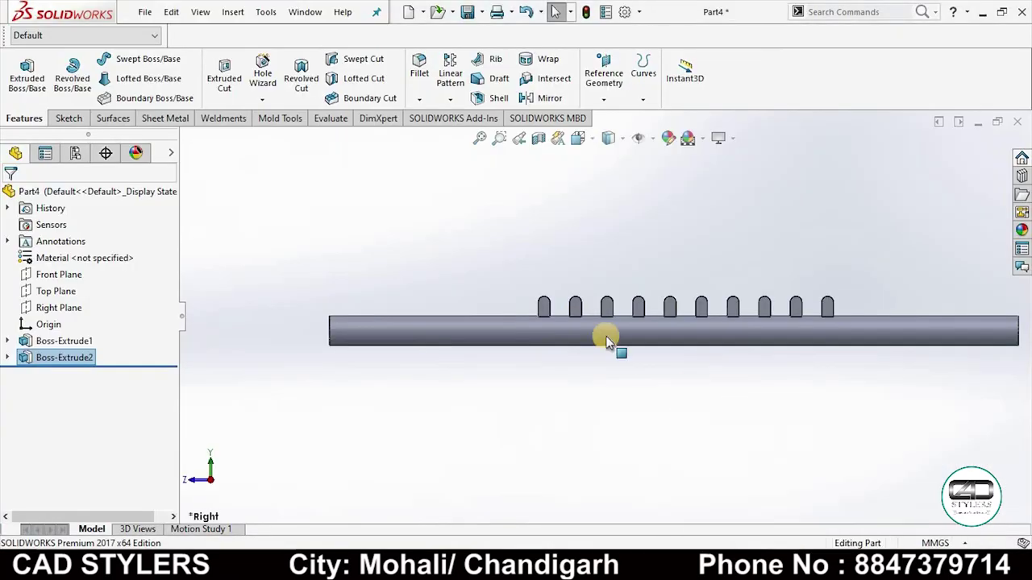
pyautogui.moveTo(607, 340)
pyautogui.mouseDown(button='middle')
pyautogui.moveTo(555, 366)
pyautogui.moveTo(621, 285)
pyautogui.mouseUp(button='middle')
pyautogui.scroll(5, 599, 287)
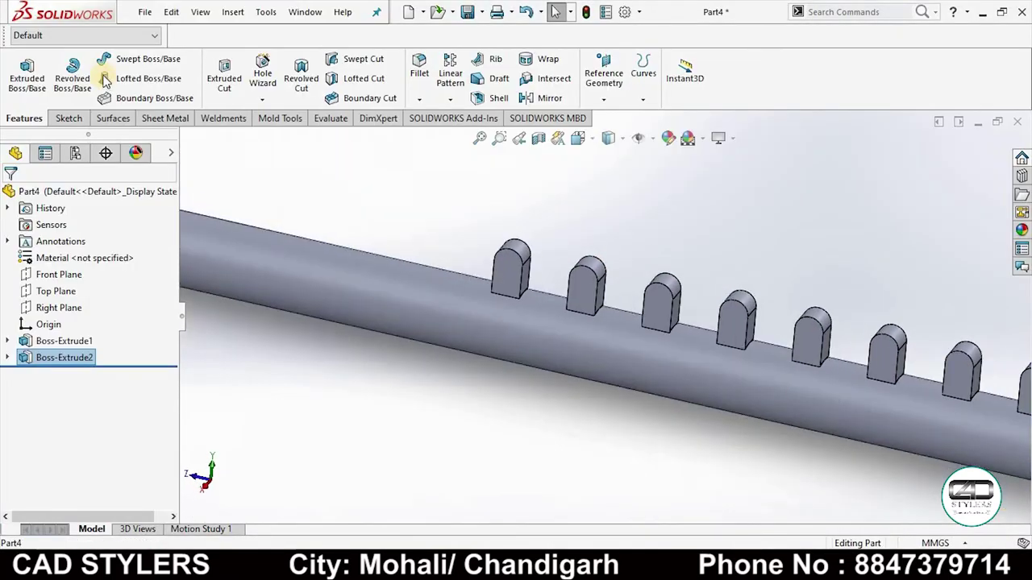
# Step: Start a 1 mm fillet on the first tooth's base edges
pyautogui.click(419, 70)
pyautogui.moveTo(566, 237)
pyautogui.mouseDown(button='middle')
pyautogui.moveTo(502, 301)
pyautogui.moveTo(511, 376)
pyautogui.moveTo(574, 168)
pyautogui.mouseUp(button='middle')
pyautogui.scroll(5, 450, 302)
pyautogui.scroll(1, 451, 301)
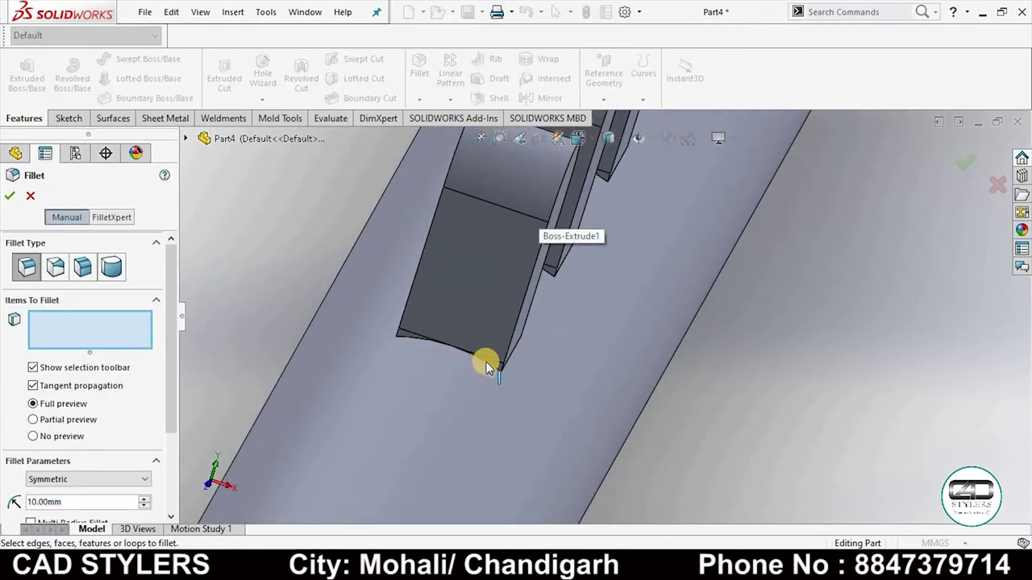
pyautogui.click(486, 362)
pyautogui.click(489, 351)
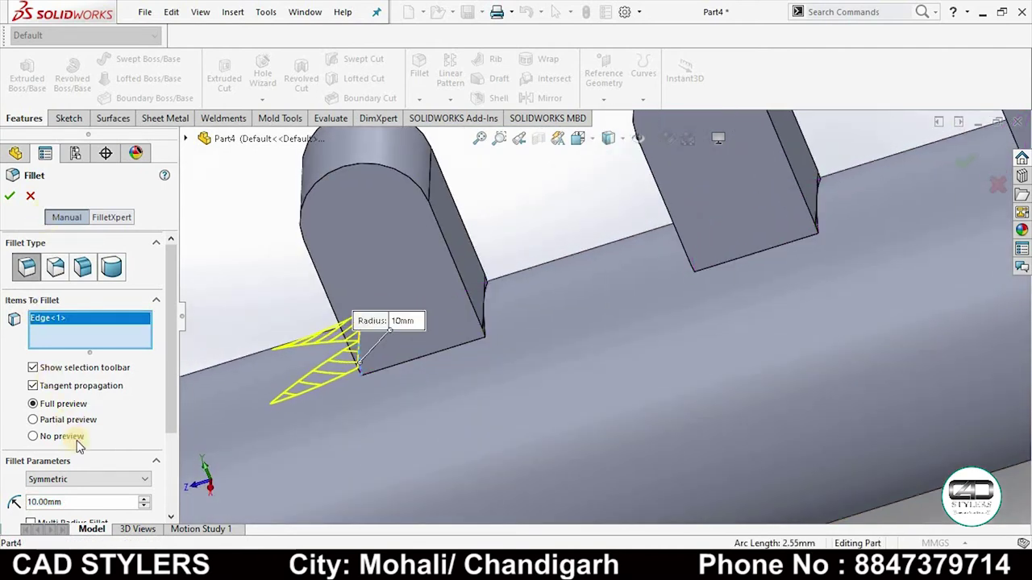
pyautogui.scroll(-3, 121, 435)
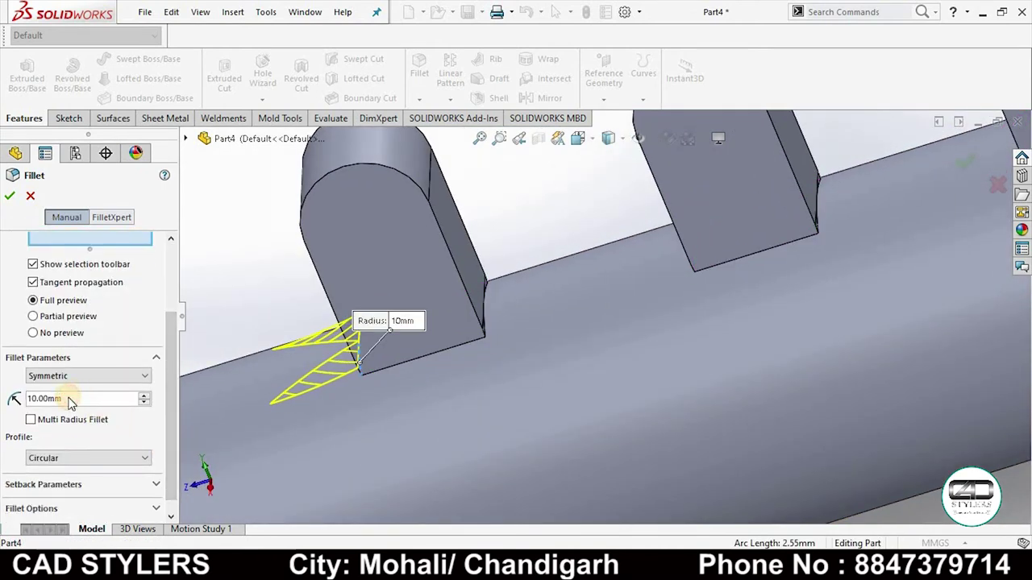
pyautogui.doubleClick(68, 398)
pyautogui.write('1')
pyautogui.press('Return')
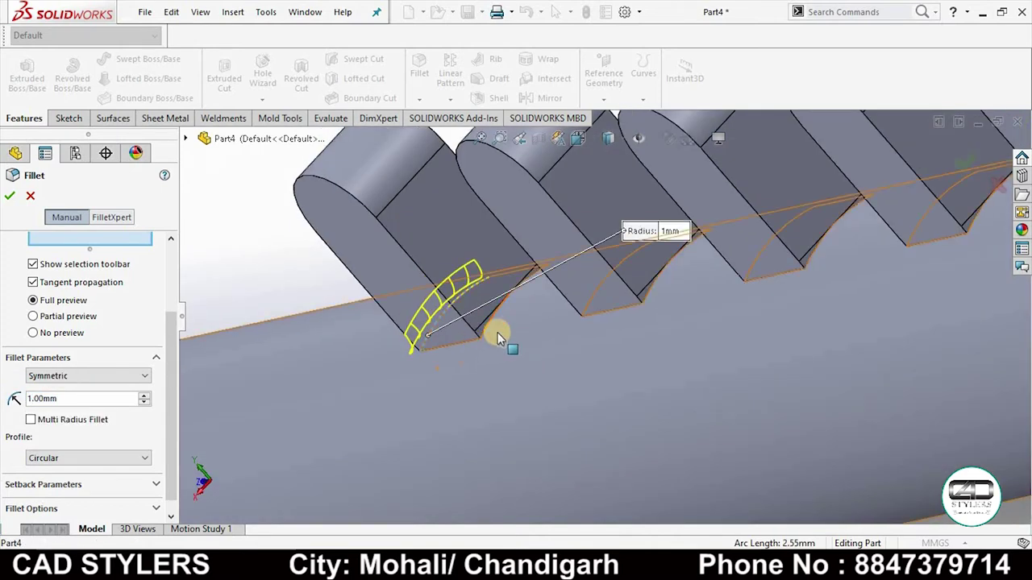
# Step: Add the base edges of the remaining teeth to the fillet
pyautogui.moveTo(433, 372)
pyautogui.mouseDown(button='middle')
pyautogui.moveTo(535, 309)
pyautogui.moveTo(795, 228)
pyautogui.moveTo(633, 299)
pyautogui.mouseUp(button='middle')
pyautogui.click(534, 305)
pyautogui.click(794, 228)
pyautogui.click(633, 299)
pyautogui.scroll(5, 883, 236)
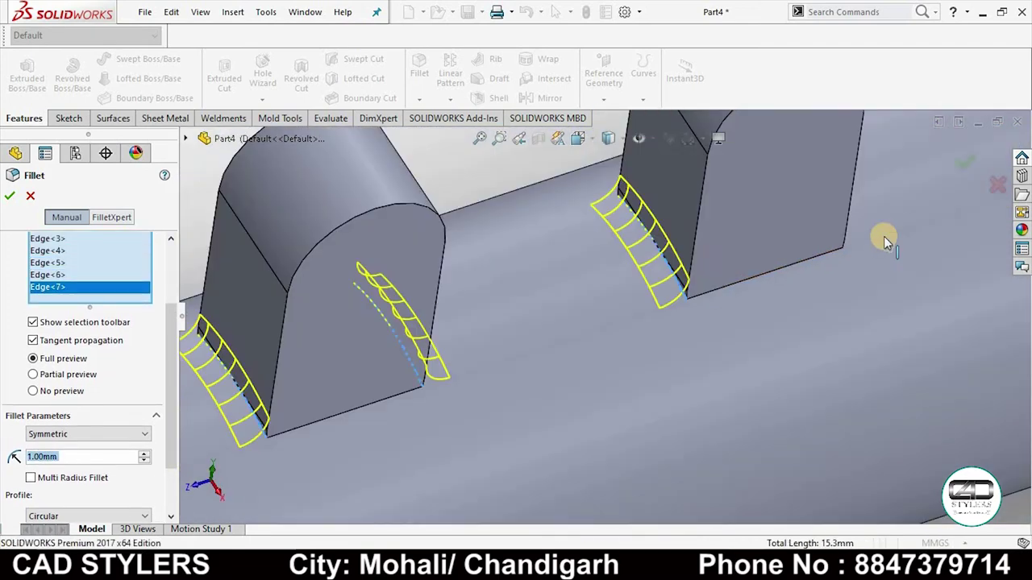
pyautogui.scroll(-5, 680, 330)
pyautogui.click(680, 329)
pyautogui.scroll(5, 846, 233)
pyautogui.scroll(-5, 683, 311)
pyautogui.click(684, 311)
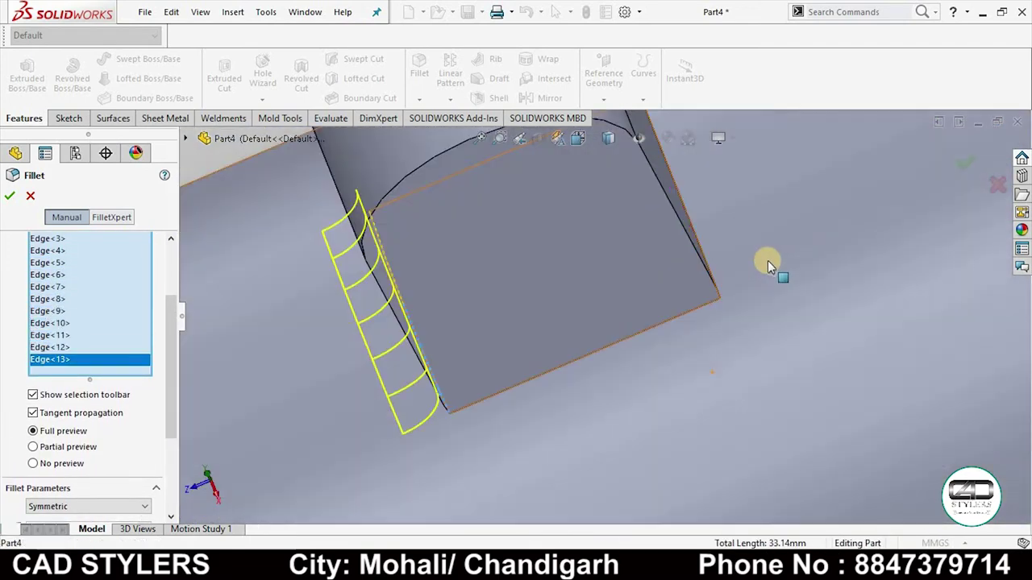
pyautogui.click(767, 261)
pyautogui.scroll(5, 749, 266)
pyautogui.scroll(-5, 677, 335)
pyautogui.click(677, 335)
pyautogui.scroll(5, 679, 318)
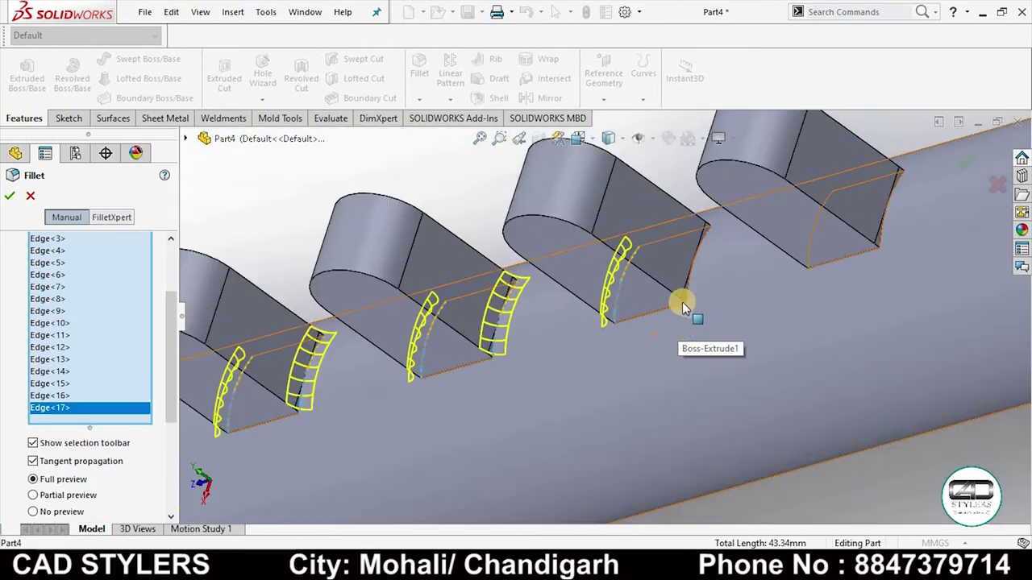
pyautogui.scroll(-5, 730, 315)
pyautogui.click(731, 315)
pyautogui.scroll(5, 668, 325)
pyautogui.click(668, 325)
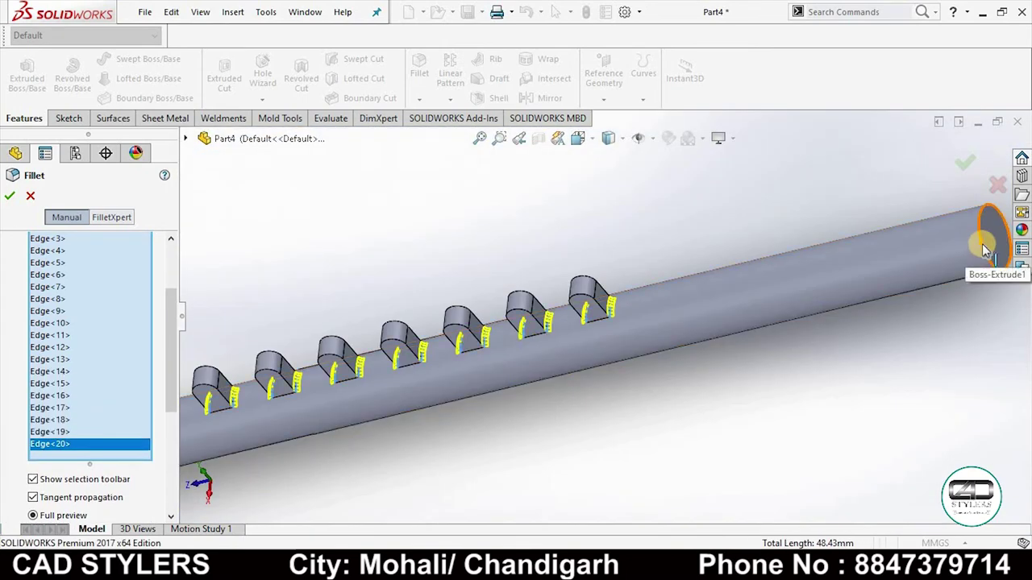
# Step: Add both rod end edges and finish the 1 mm Fillet1
pyautogui.click(985, 234)
pyautogui.scroll(5, 600, 379)
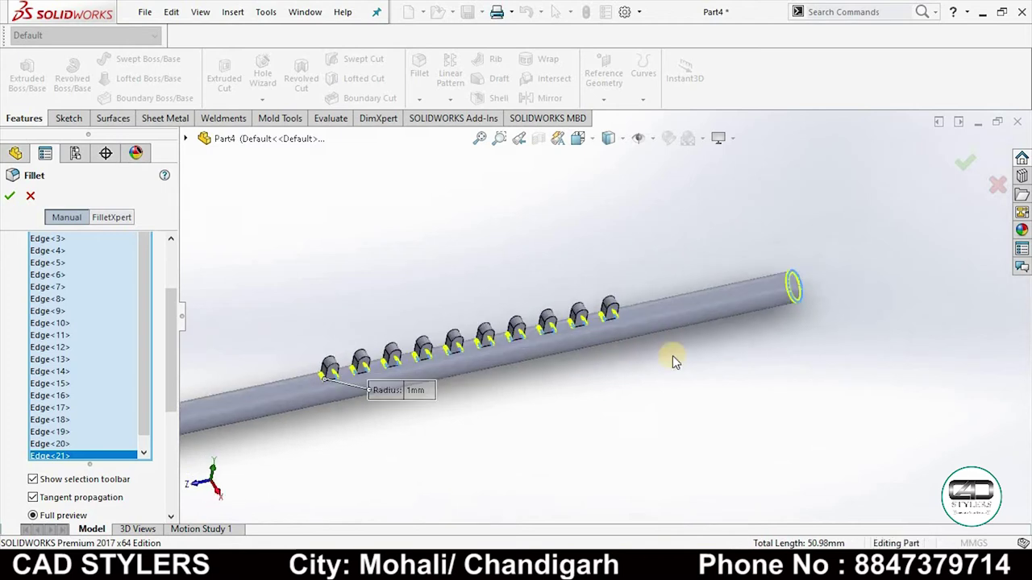
pyautogui.scroll(5, 673, 356)
pyautogui.scroll(-5, 569, 316)
pyautogui.scroll(-3, 562, 340)
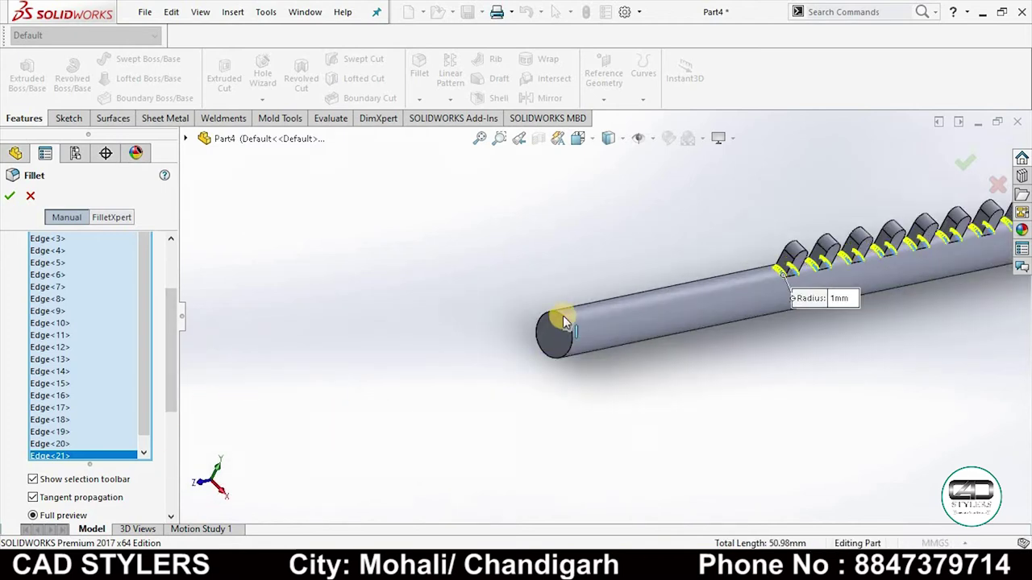
pyautogui.click(564, 319)
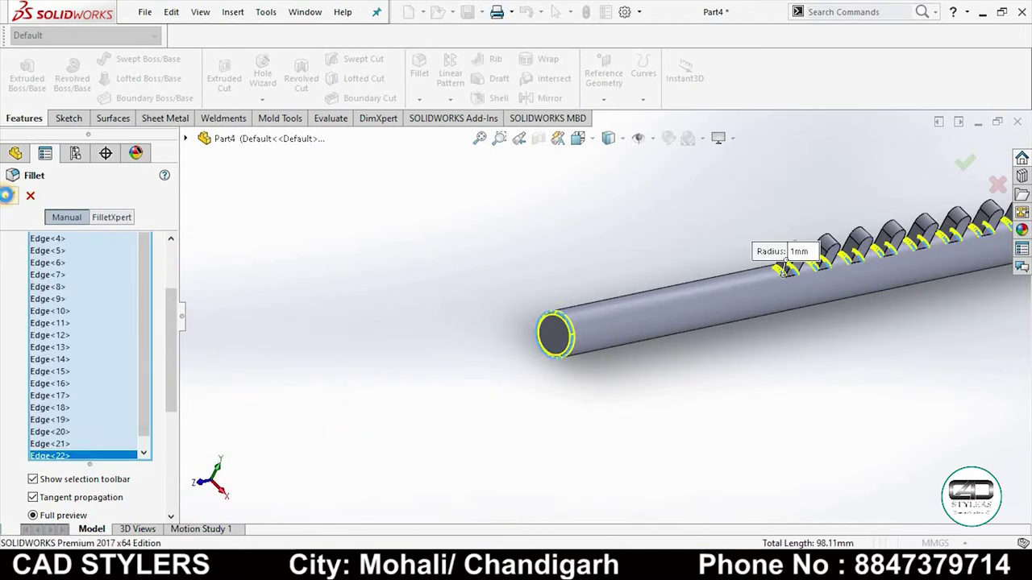
pyautogui.click(8, 195)
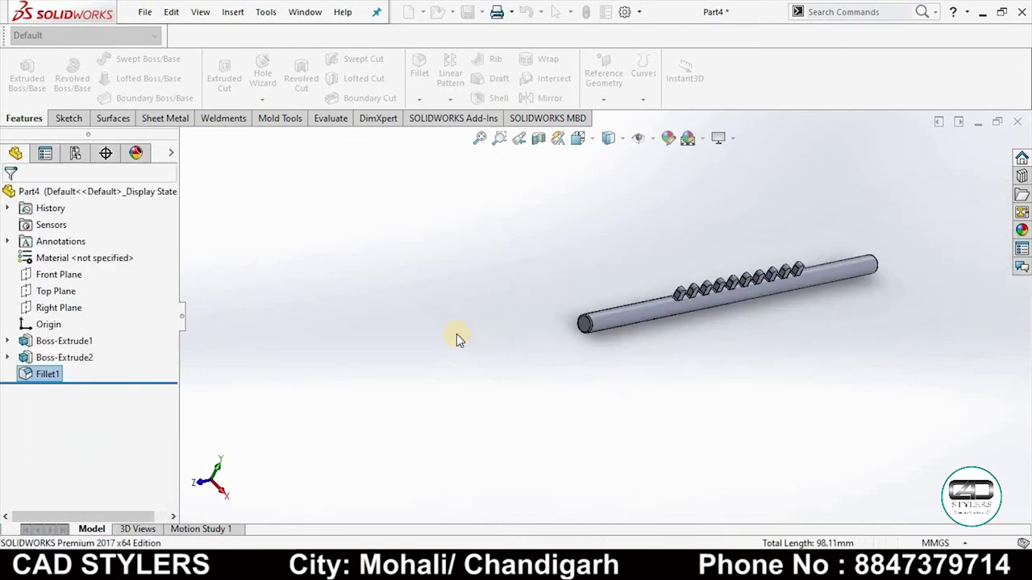
# Step: Colour the toothed tube red
pyautogui.moveTo(456, 334)
pyautogui.mouseDown(button='middle')
pyautogui.moveTo(887, 299)
pyautogui.moveTo(852, 322)
pyautogui.mouseUp(button='middle')
pyautogui.scroll(-3, 852, 323)
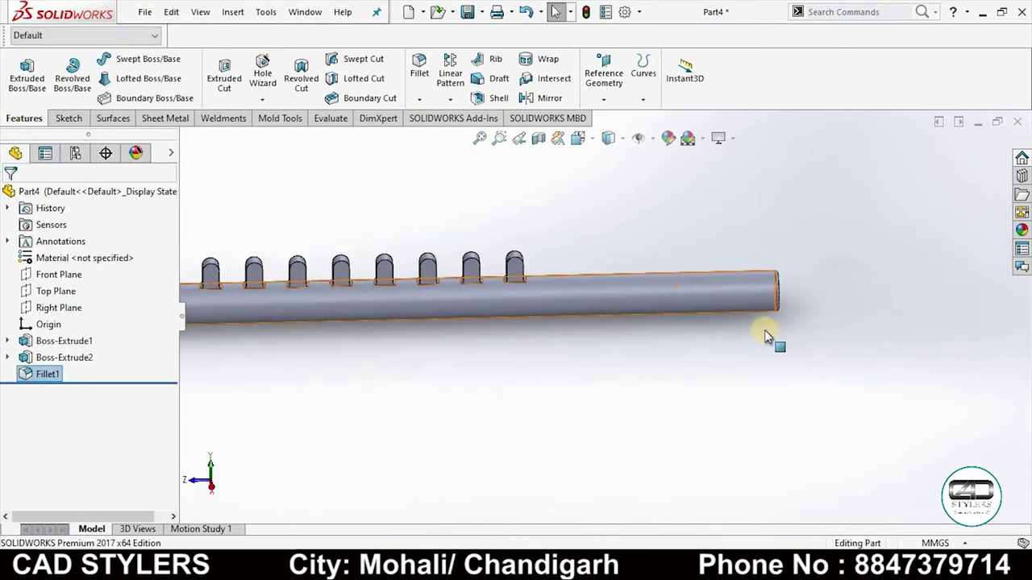
pyautogui.rightClick(612, 299)
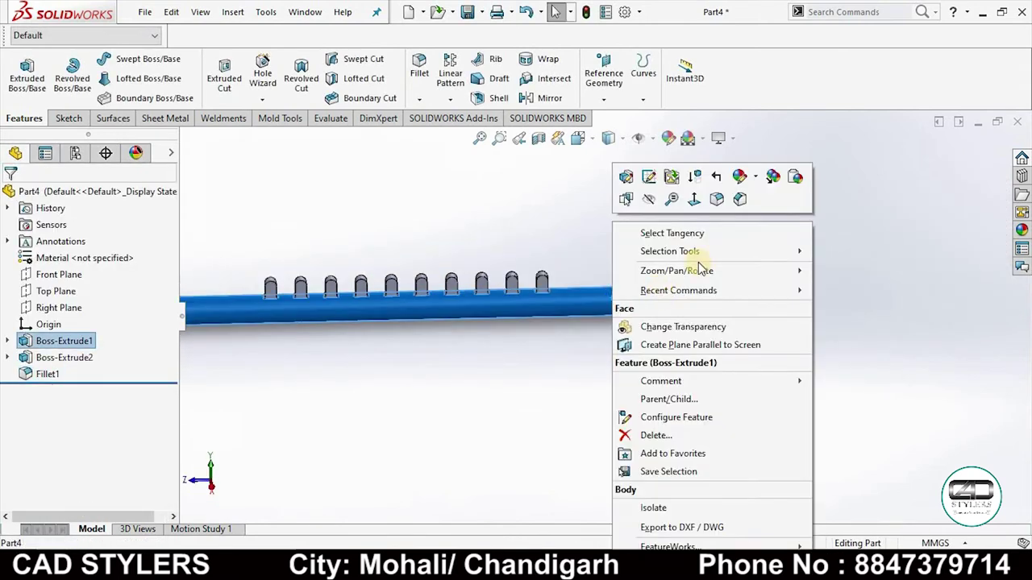
pyautogui.click(761, 181)
pyautogui.click(755, 247)
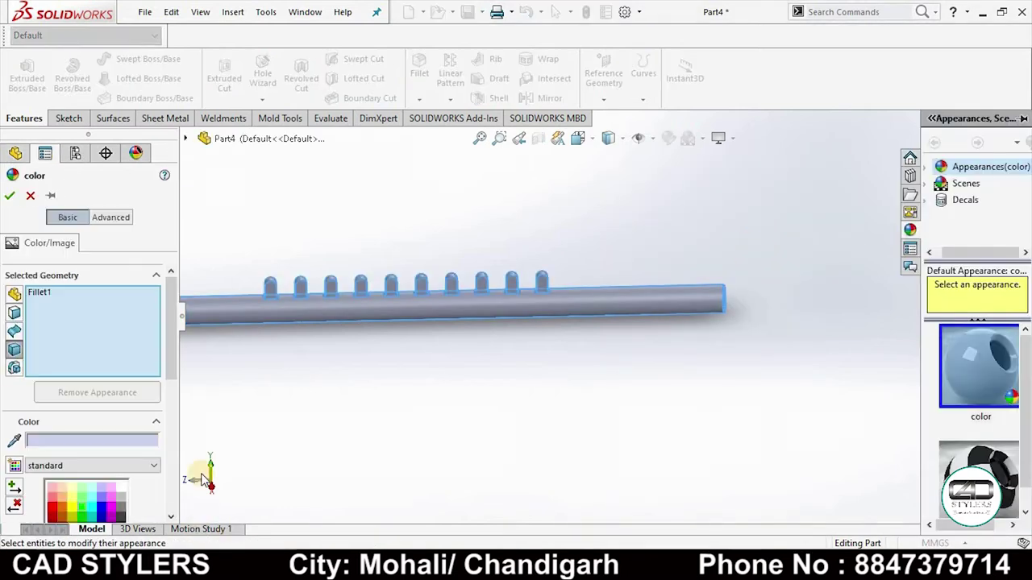
pyautogui.scroll(-2, 169, 379)
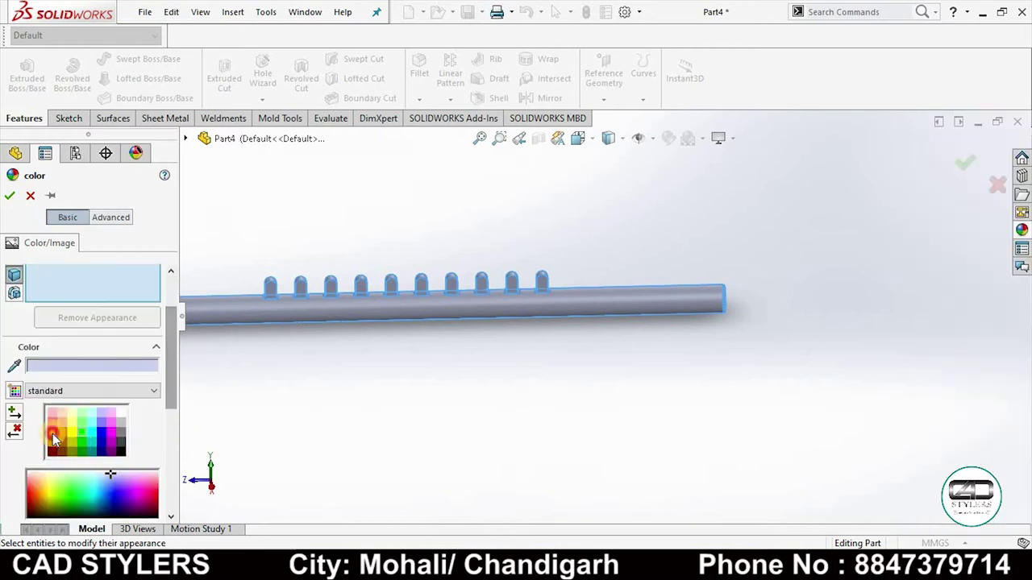
pyautogui.click(52, 434)
pyautogui.click(10, 195)
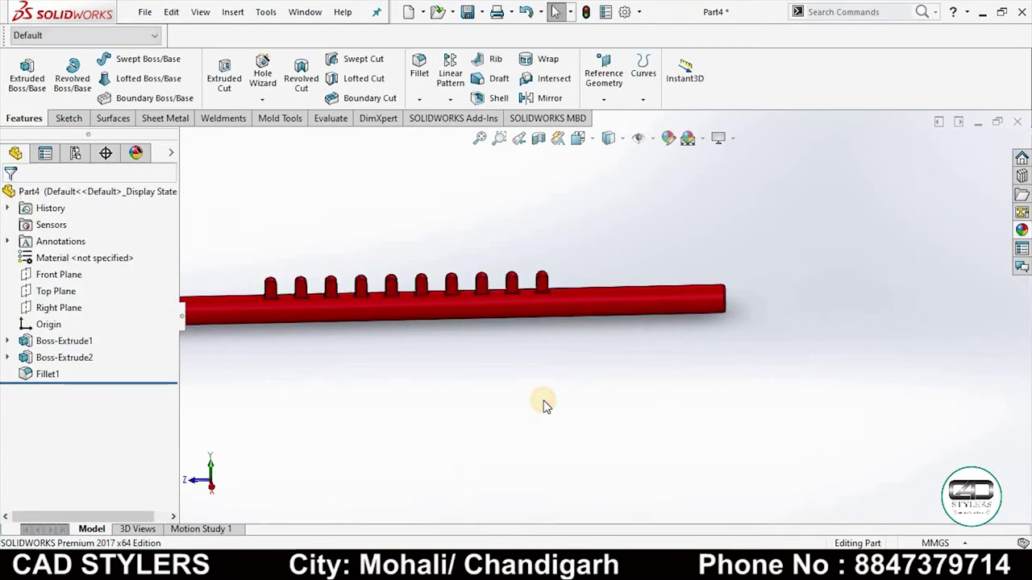
# Step: Save the part as 'shaft' and start a new document
pyautogui.scroll(3, 631, 408)
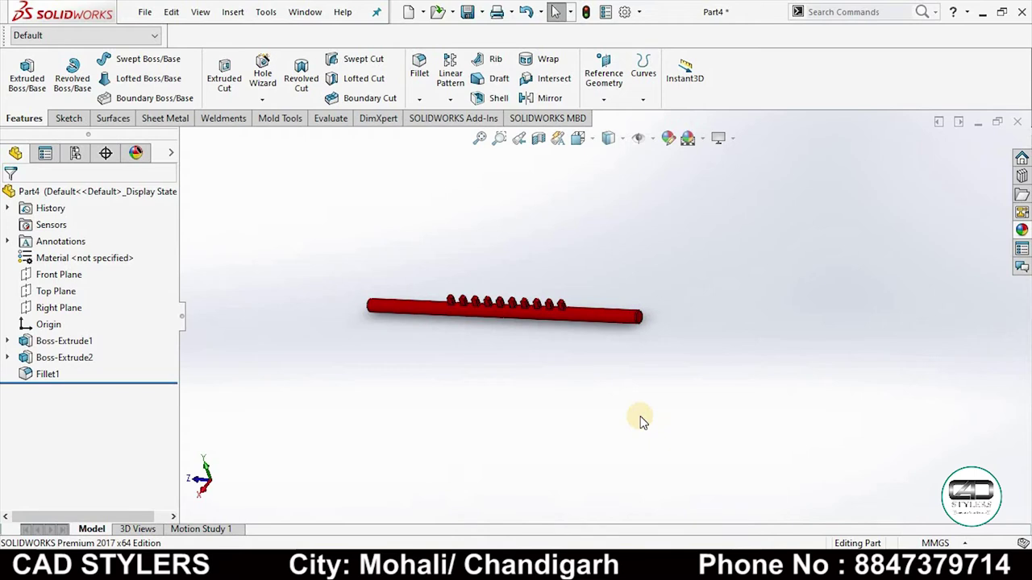
pyautogui.hotkey('ctrl', 's')
pyautogui.write('shaft')
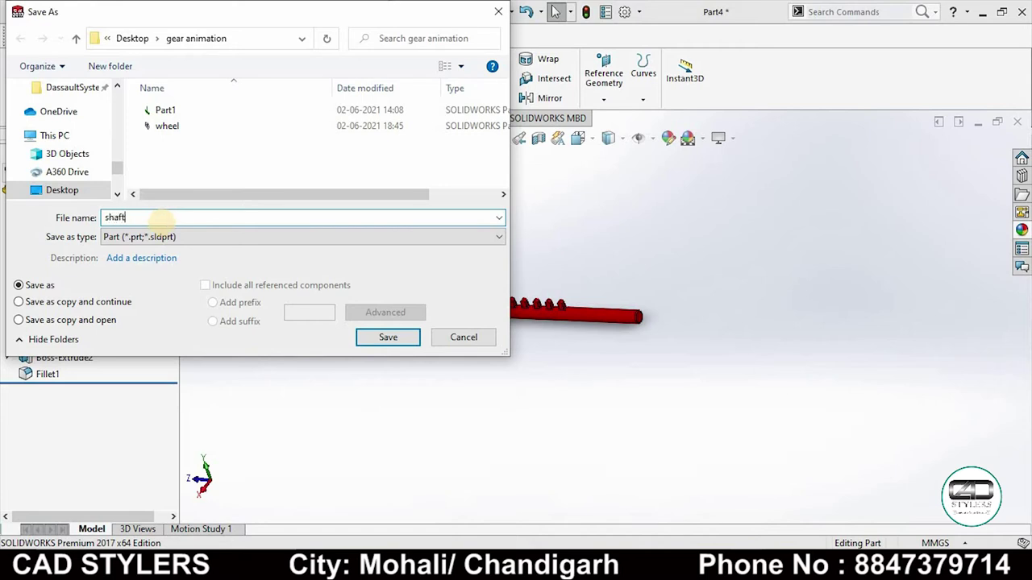
pyautogui.press('Return')
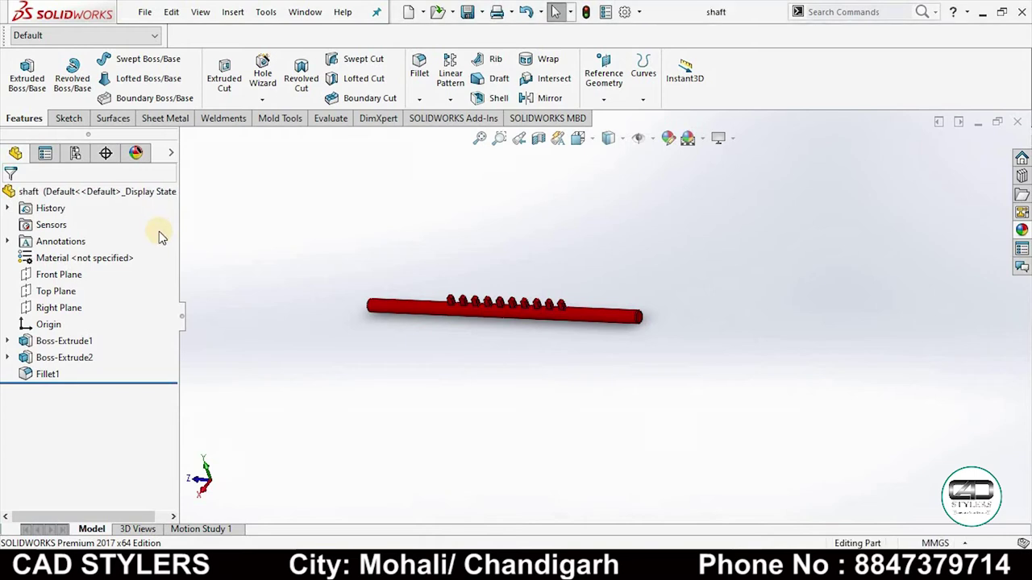
pyautogui.hotkey('ctrl', 'n')
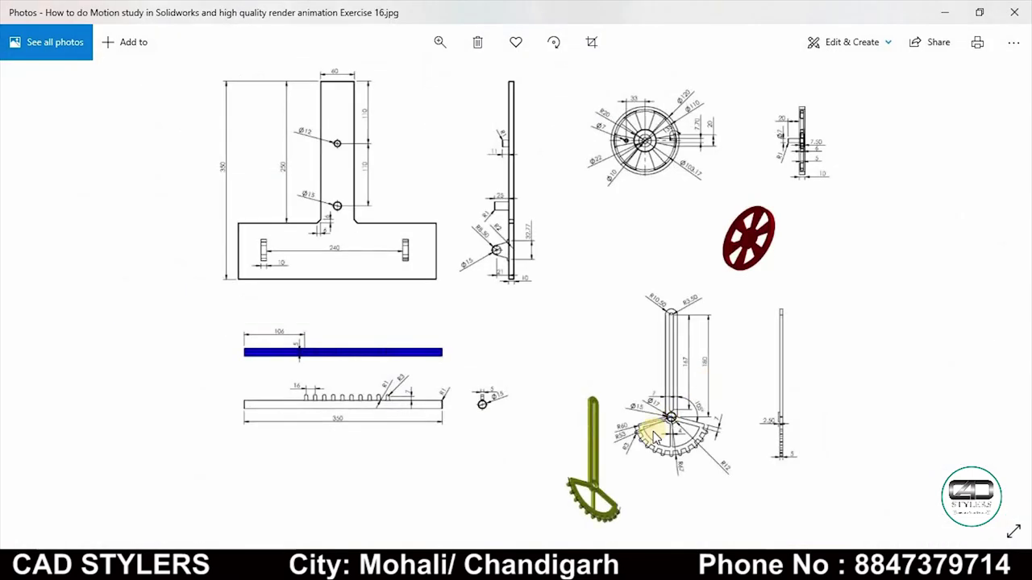
# Step: Zoom in on the lever detail: 180-long arm, R10.50 end, 167-long R3.50 slot
pyautogui.scroll(3, 655, 435)
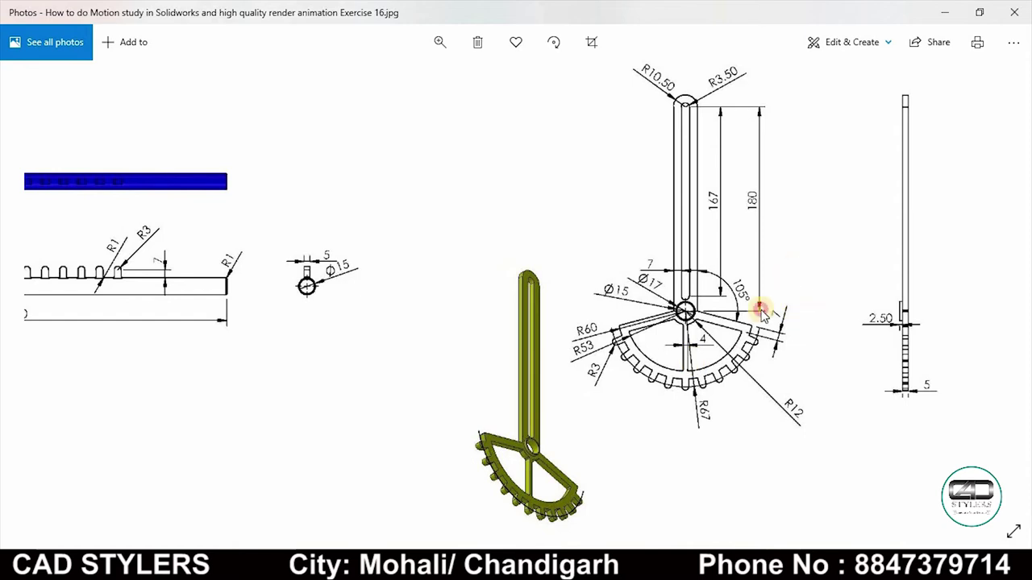
pyautogui.scroll(2, 749, 323)
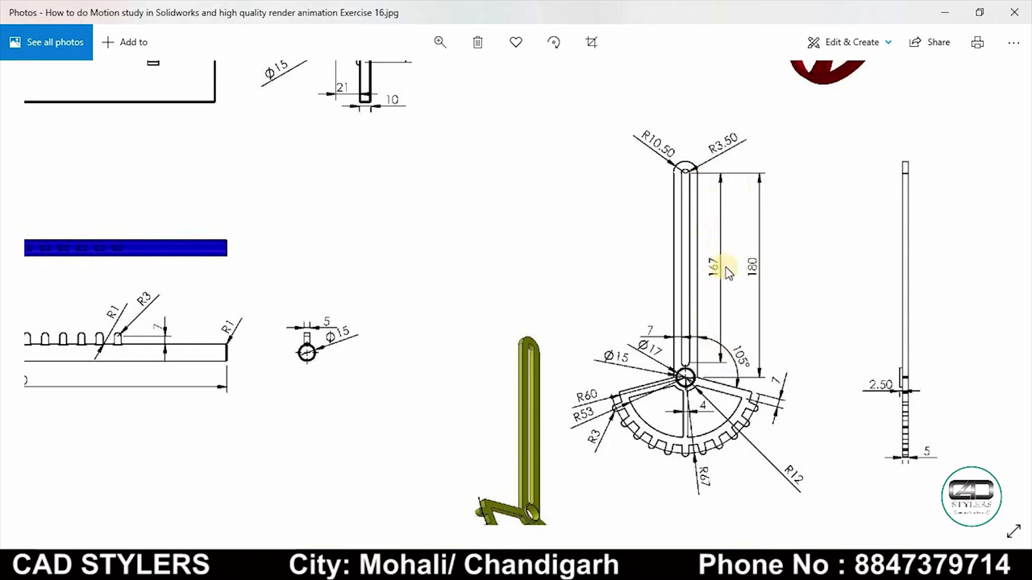
# Step: On the Front Plane, sketch a straight slot rising vertically from the origin
pyautogui.click(780, 564)
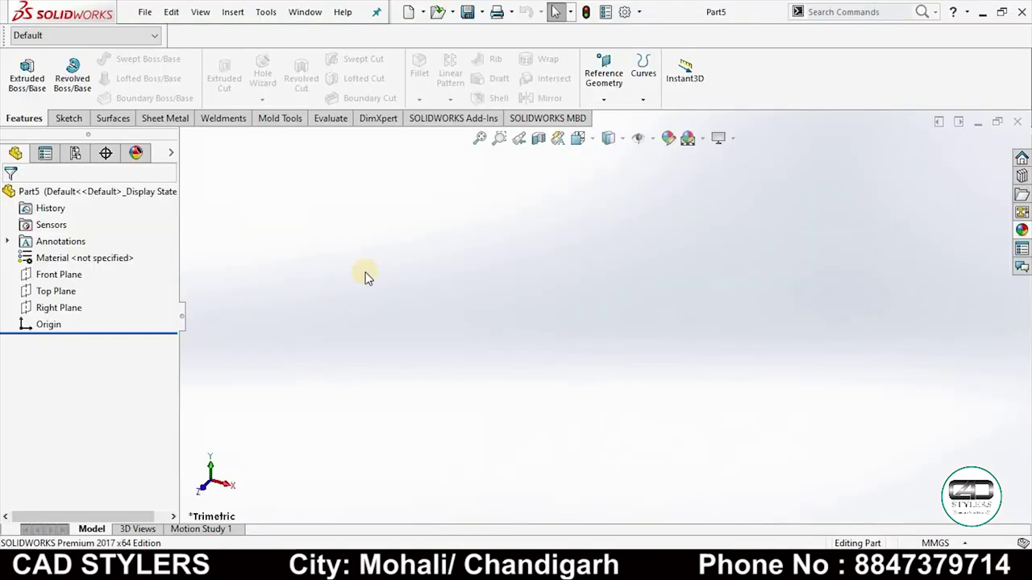
pyautogui.rightClick(55, 275)
pyautogui.click(34, 258)
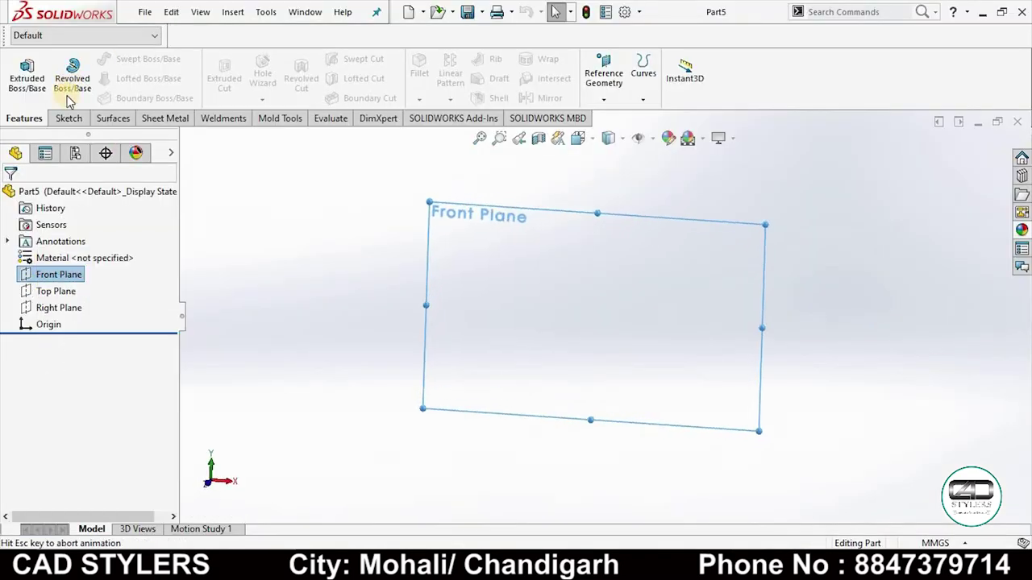
pyautogui.click(98, 98)
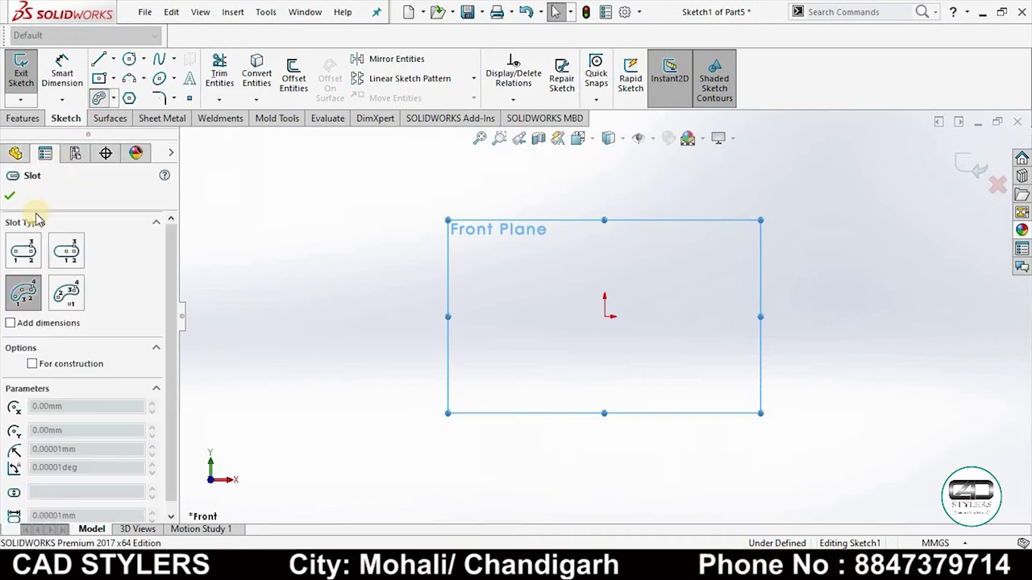
pyautogui.click(24, 252)
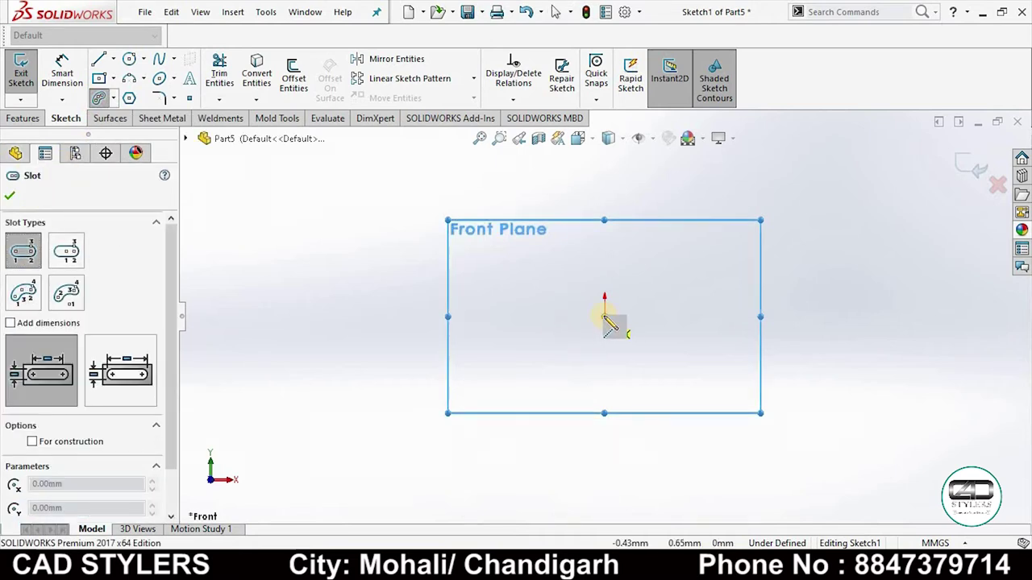
pyautogui.click(604, 317)
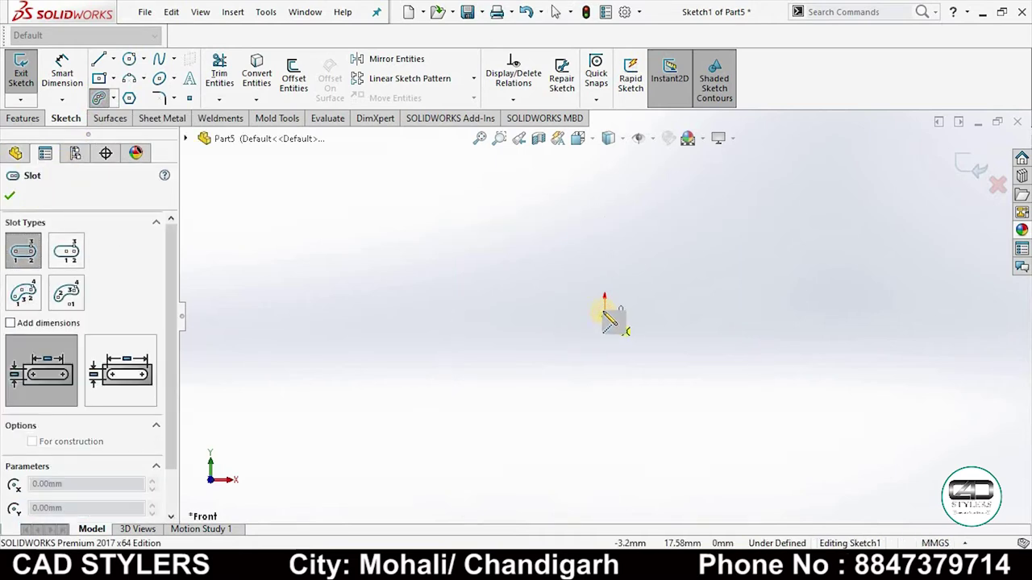
pyautogui.click(604, 194)
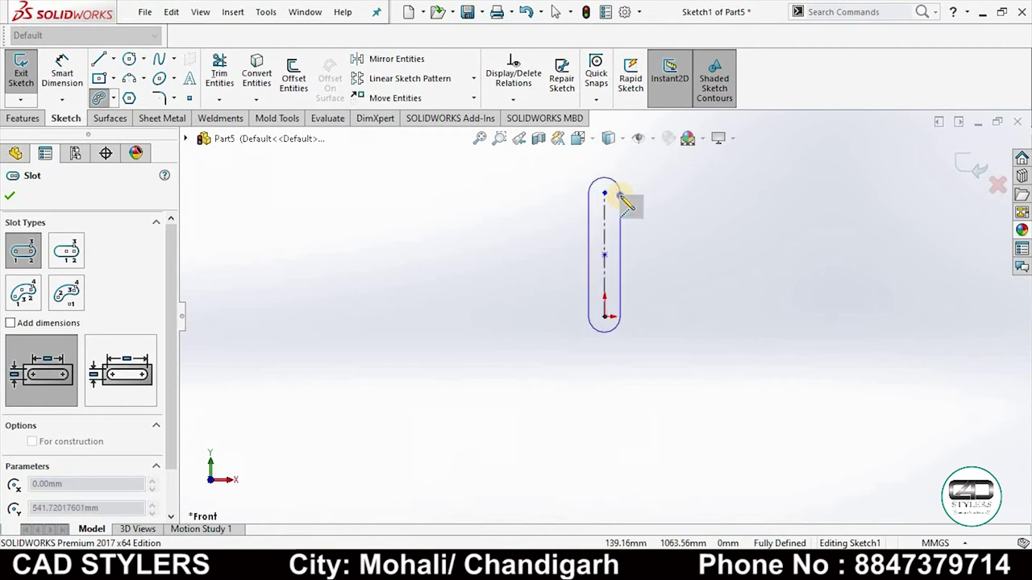
pyautogui.click(620, 197)
pyautogui.rightClick(621, 197)
pyautogui.click(681, 207)
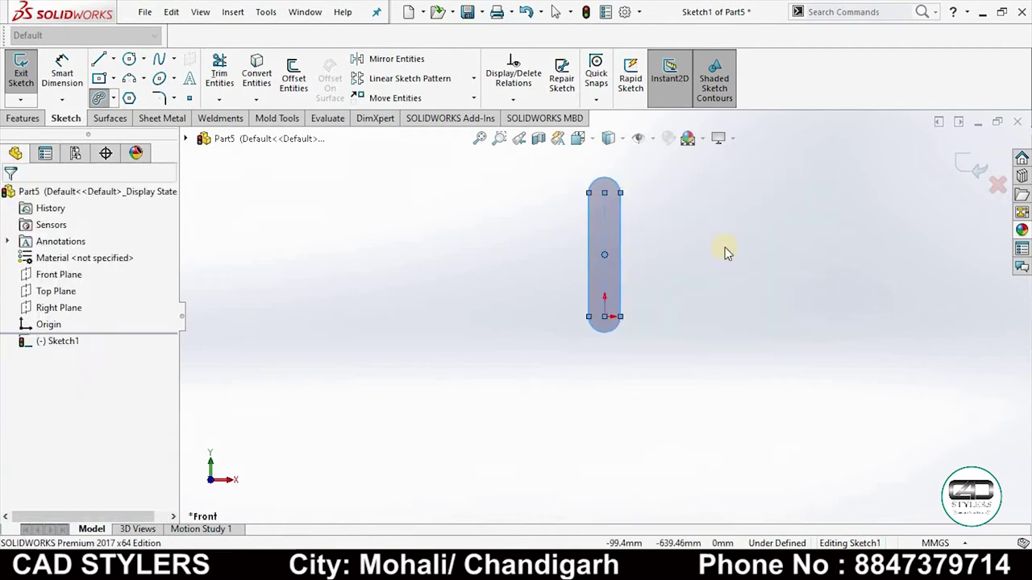
# Step: Dimension the slot ends to R10.50 and the slot length to 180 mm
pyautogui.click(63, 74)
pyautogui.click(625, 190)
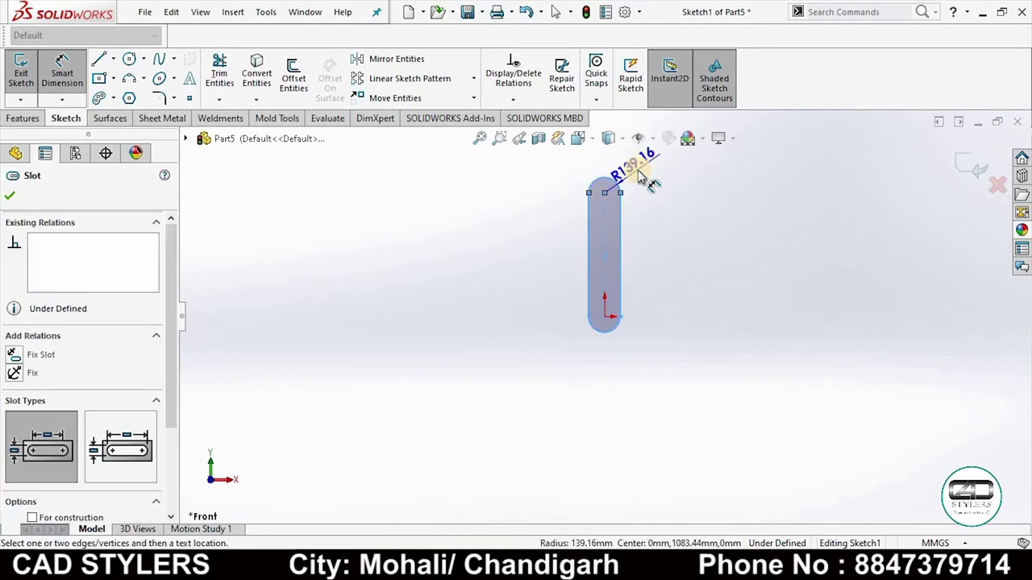
pyautogui.click(640, 179)
pyautogui.click(786, 564)
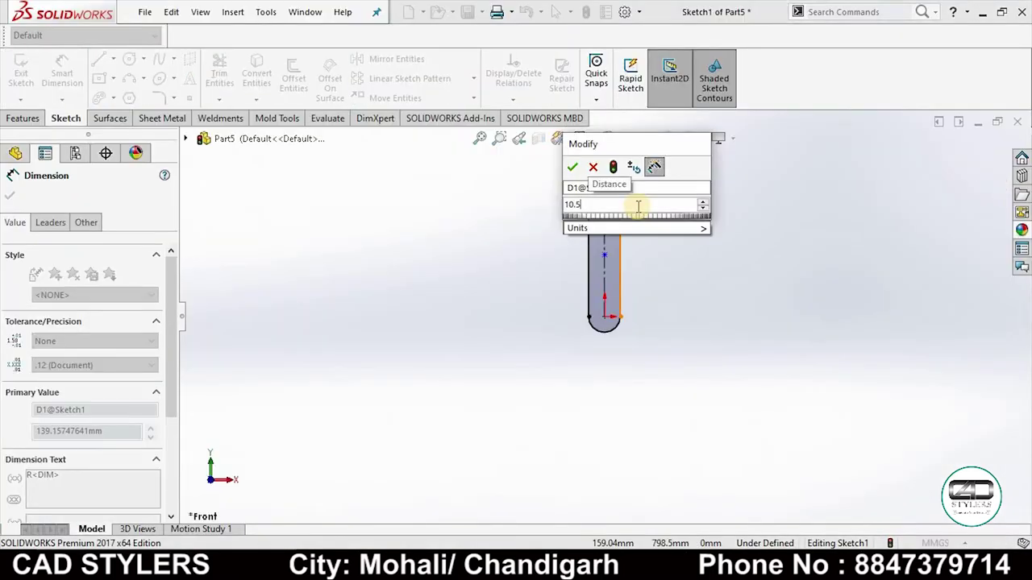
pyautogui.press('Return')
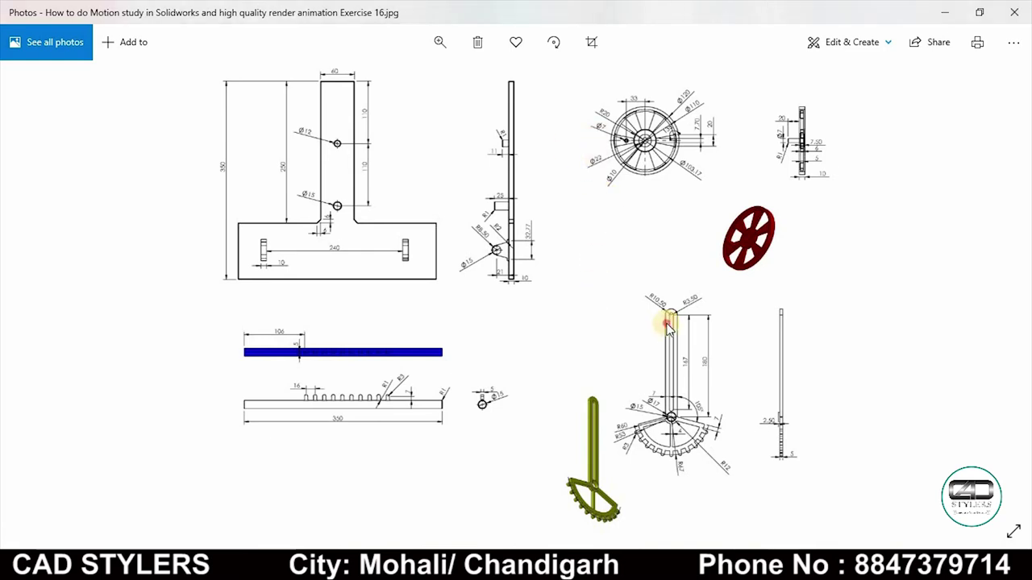
pyautogui.scroll(2, 667, 326)
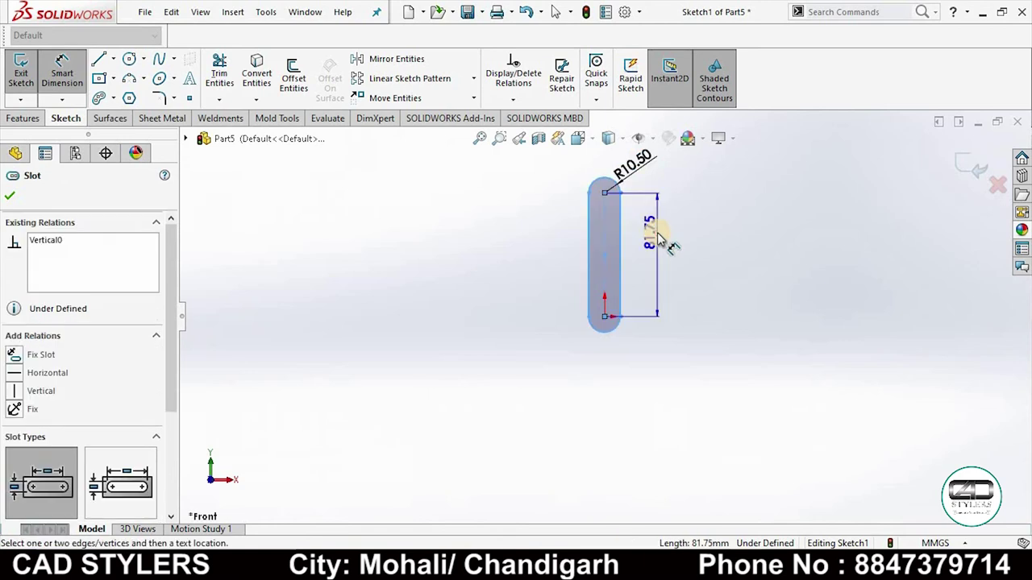
pyautogui.click(658, 234)
pyautogui.write('18')
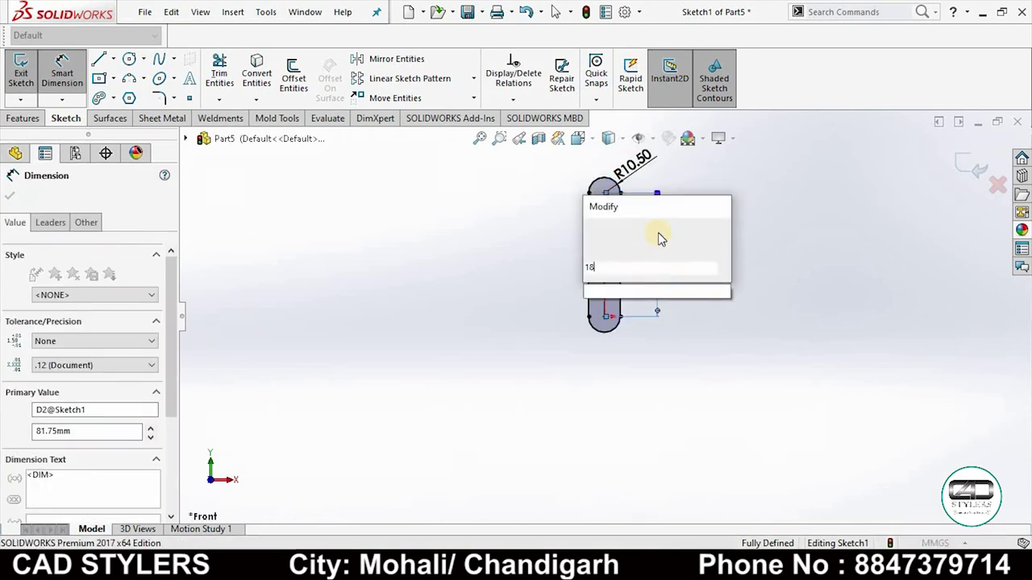
pyautogui.write('0')
pyautogui.press('Return')
pyautogui.scroll(2, 675, 327)
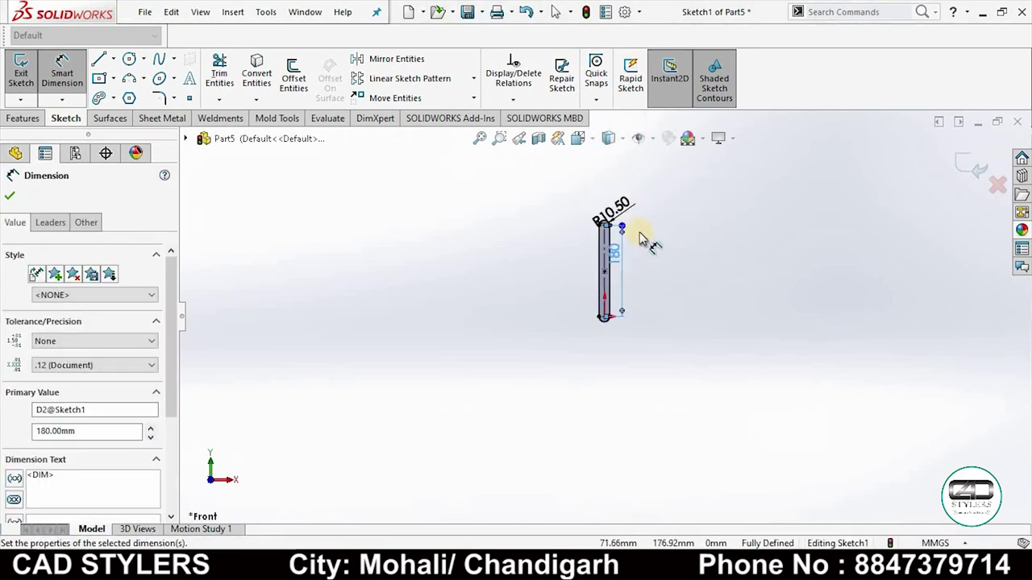
pyautogui.scroll(-3, 645, 242)
pyautogui.scroll(2, 645, 261)
pyautogui.scroll(-3, 553, 442)
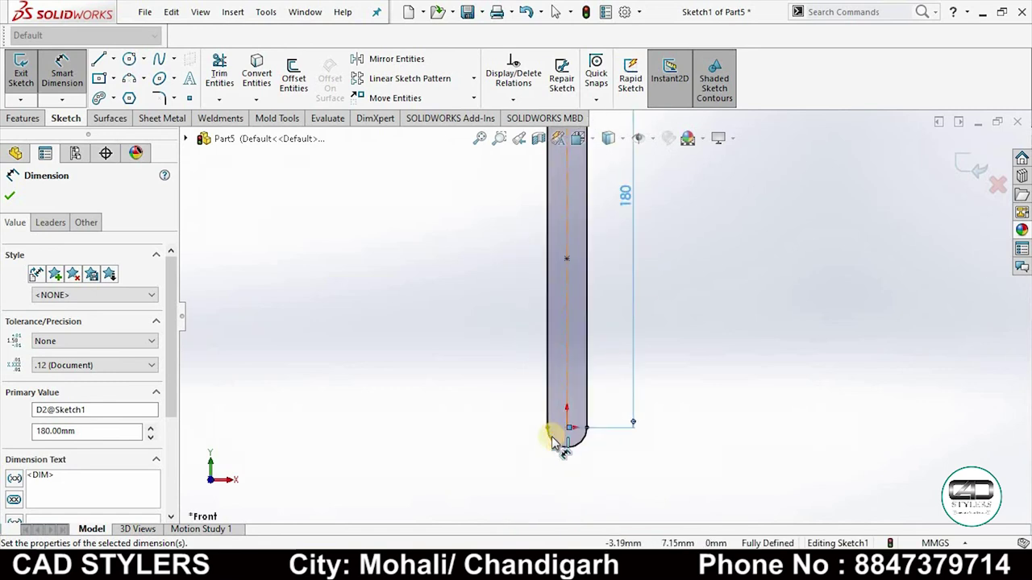
pyautogui.scroll(2, 657, 213)
pyautogui.scroll(-1, 649, 216)
pyautogui.scroll(2, 649, 216)
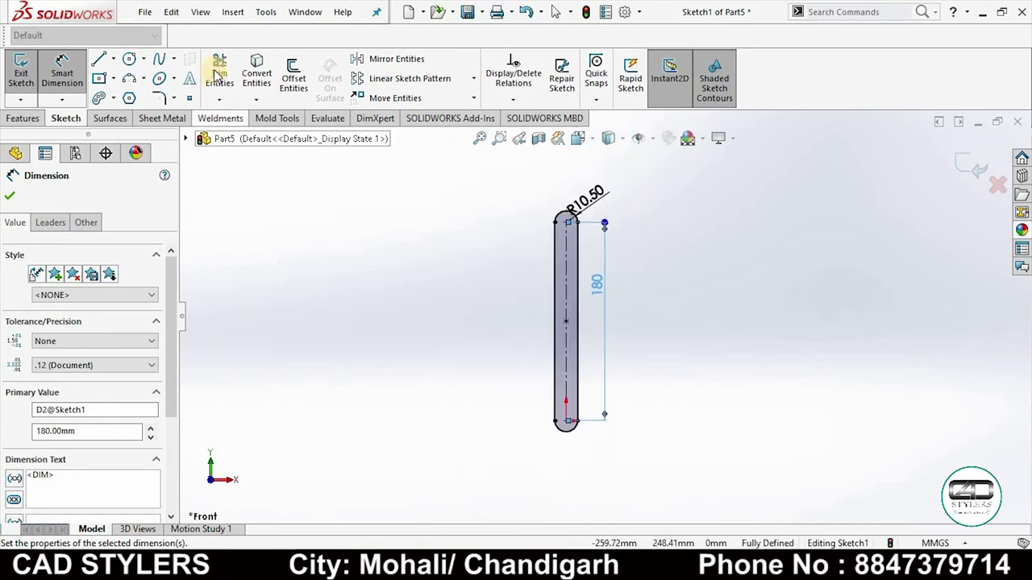
pyautogui.press('Escape')
# Step: Offset the slot outline 7 mm inward with Offset Entities
pyautogui.click(288, 78)
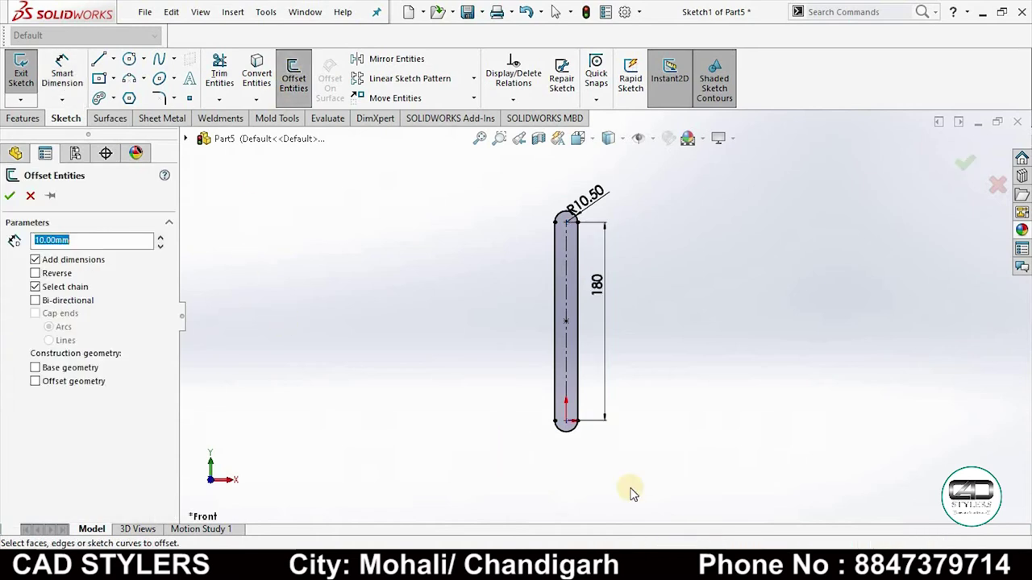
pyautogui.click(637, 475)
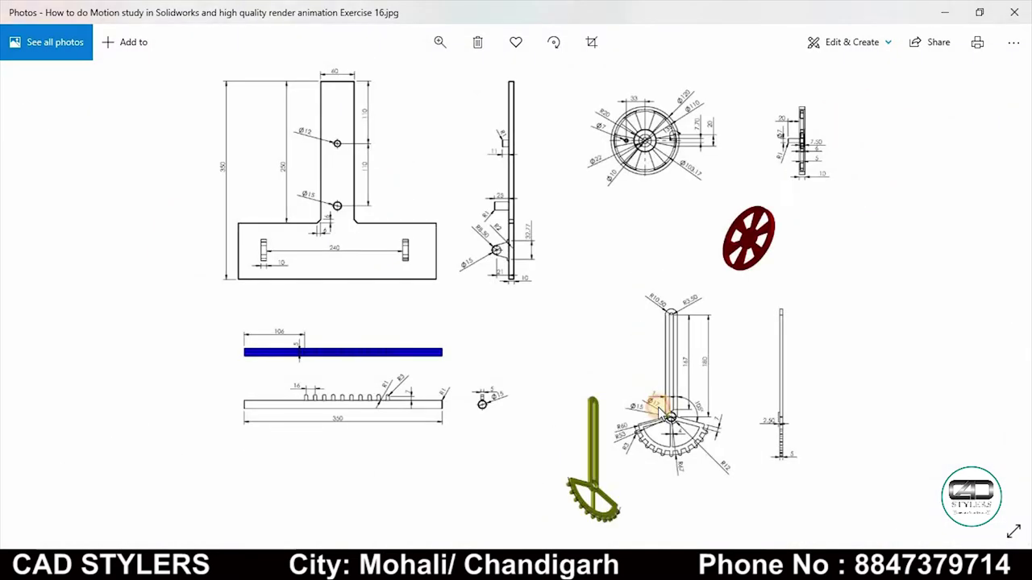
pyautogui.scroll(2, 666, 404)
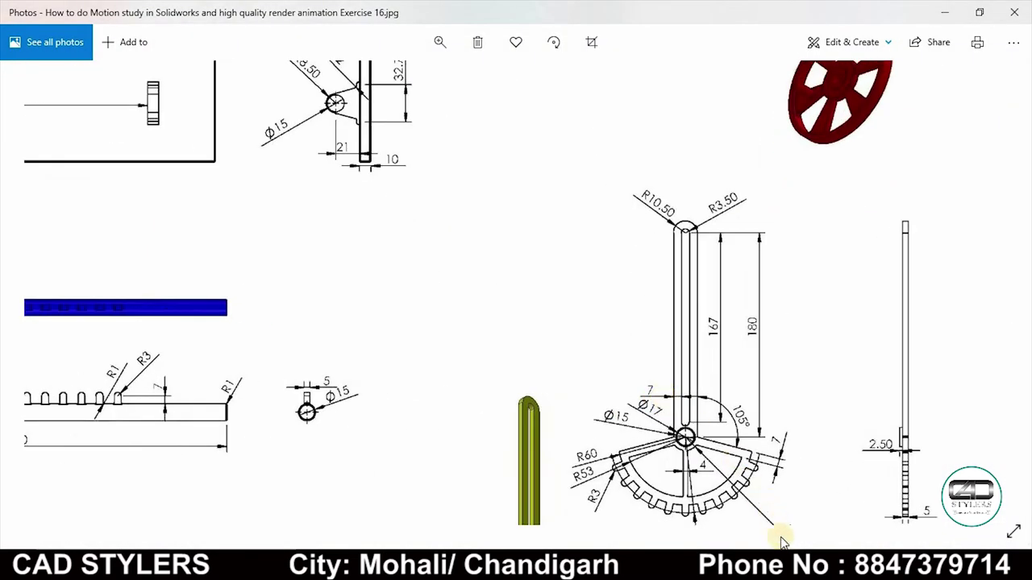
pyautogui.click(841, 403)
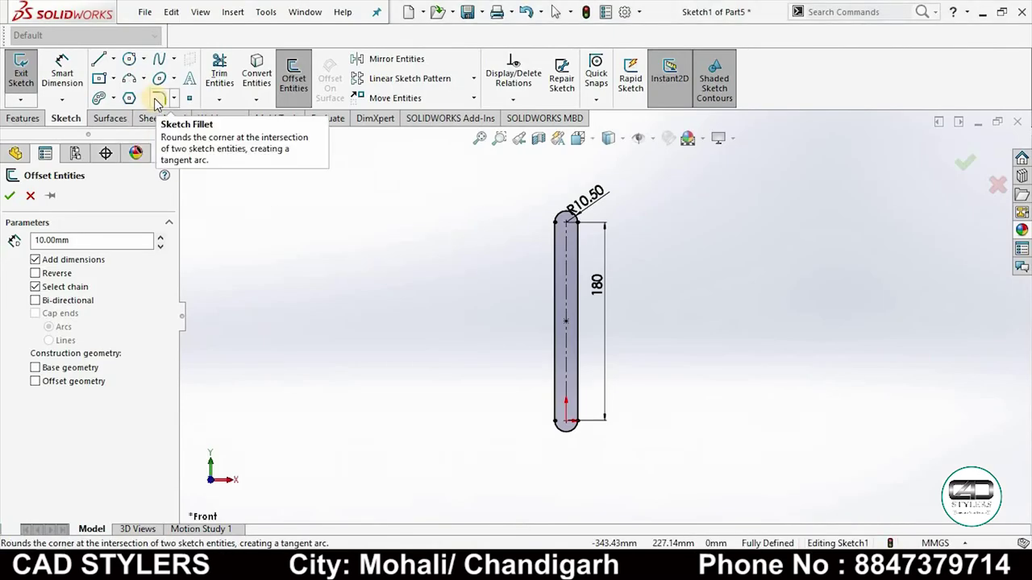
pyautogui.click(83, 240)
pyautogui.write('7')
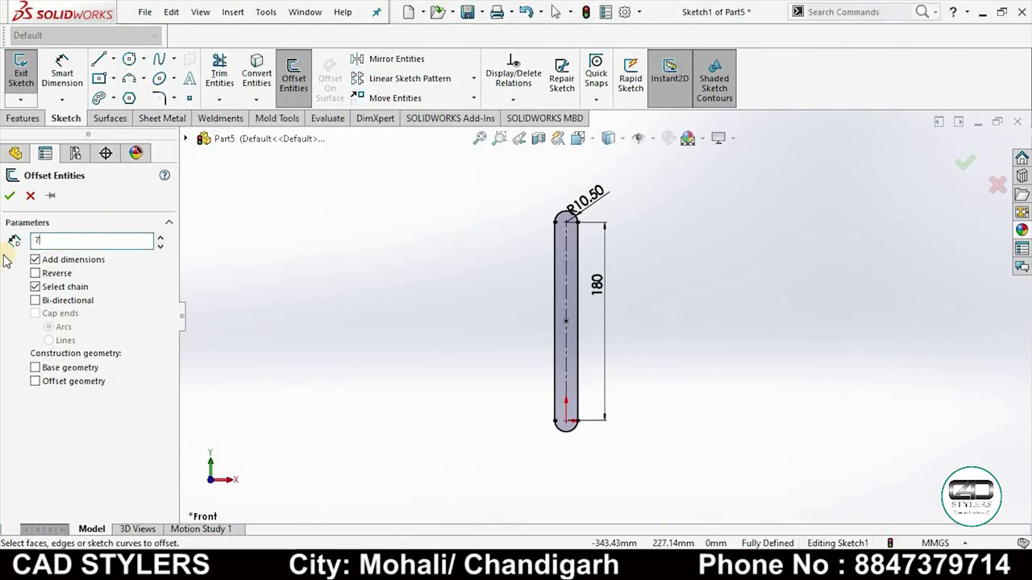
pyautogui.scroll(2, 587, 252)
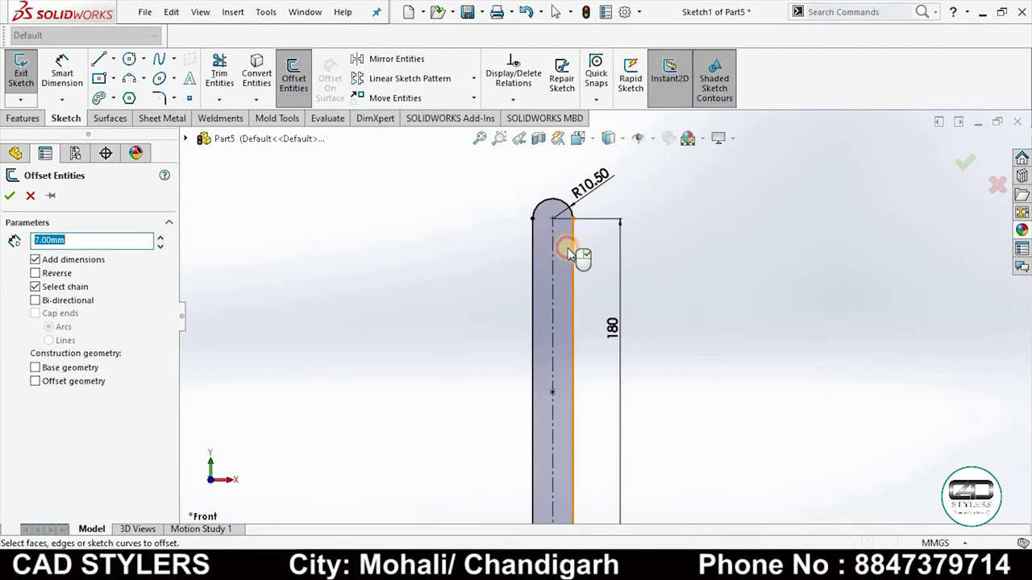
pyautogui.click(567, 247)
pyautogui.click(559, 258)
pyautogui.scroll(-2, 593, 377)
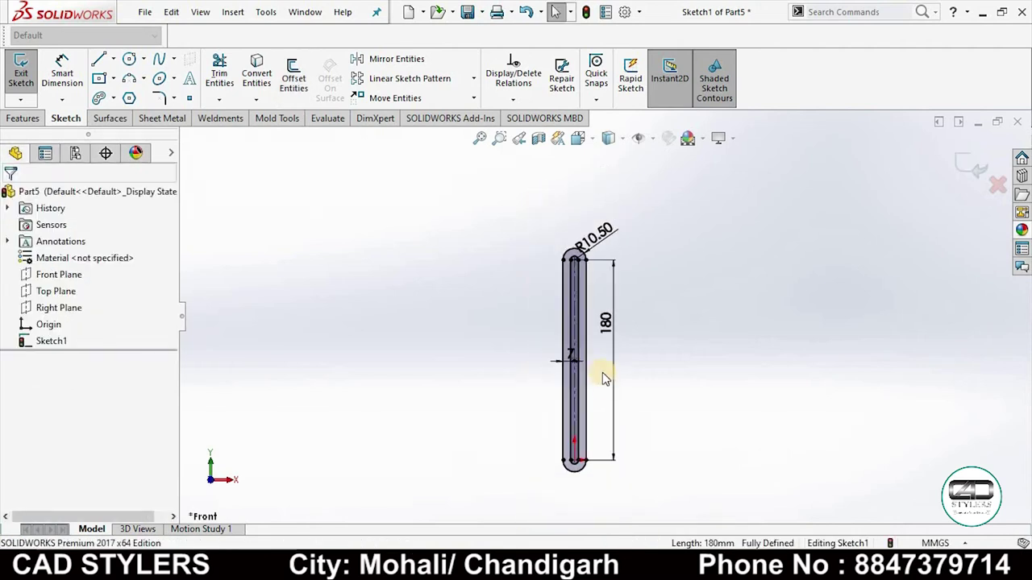
pyautogui.scroll(2, 599, 368)
pyautogui.scroll(-2, 599, 368)
# Step: Draw a short horizontal line across the inner slot near its bottom
pyautogui.click(97, 63)
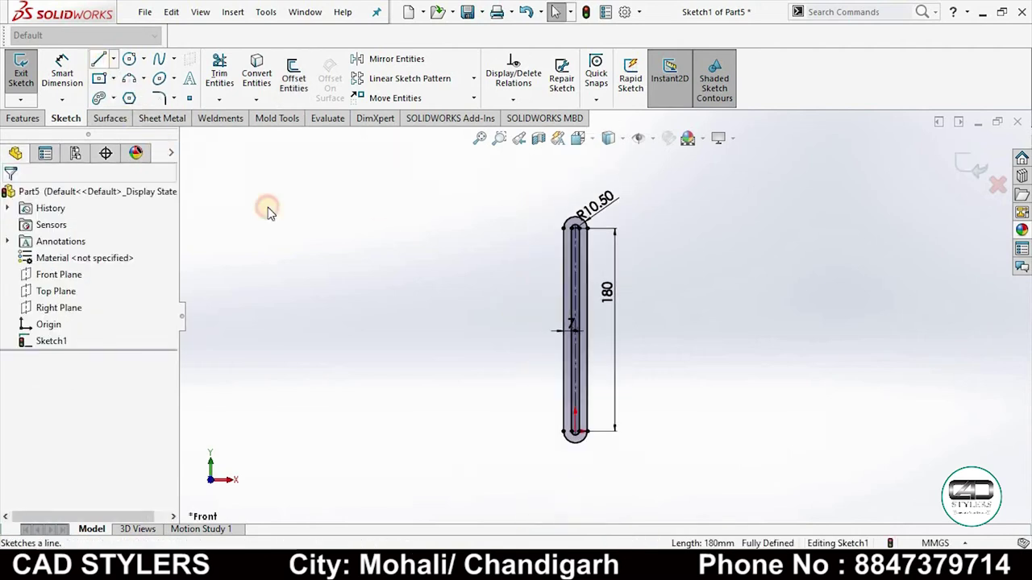
pyautogui.scroll(3, 576, 411)
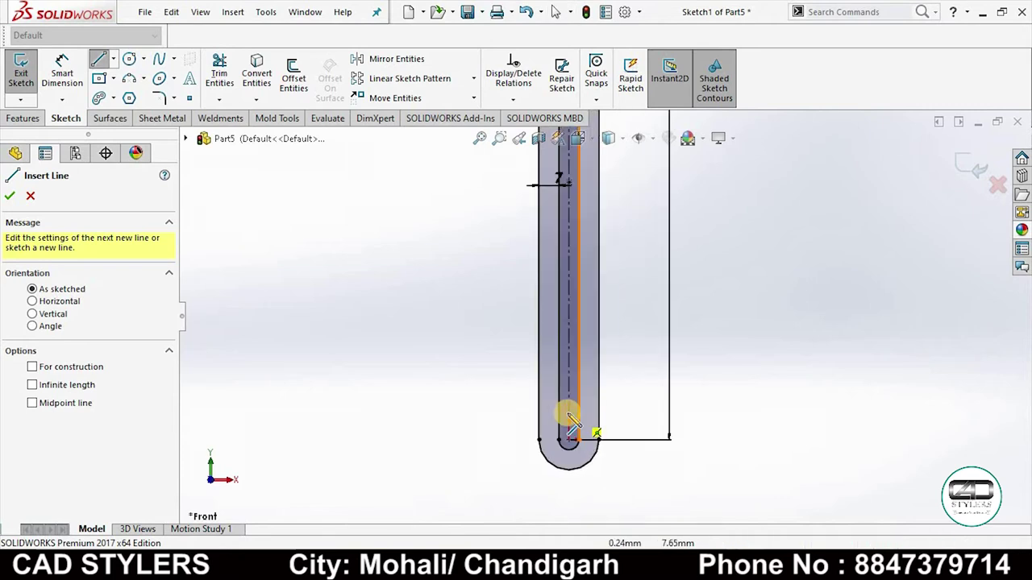
pyautogui.click(548, 372)
pyautogui.click(589, 370)
pyautogui.rightClick(591, 370)
pyautogui.click(626, 372)
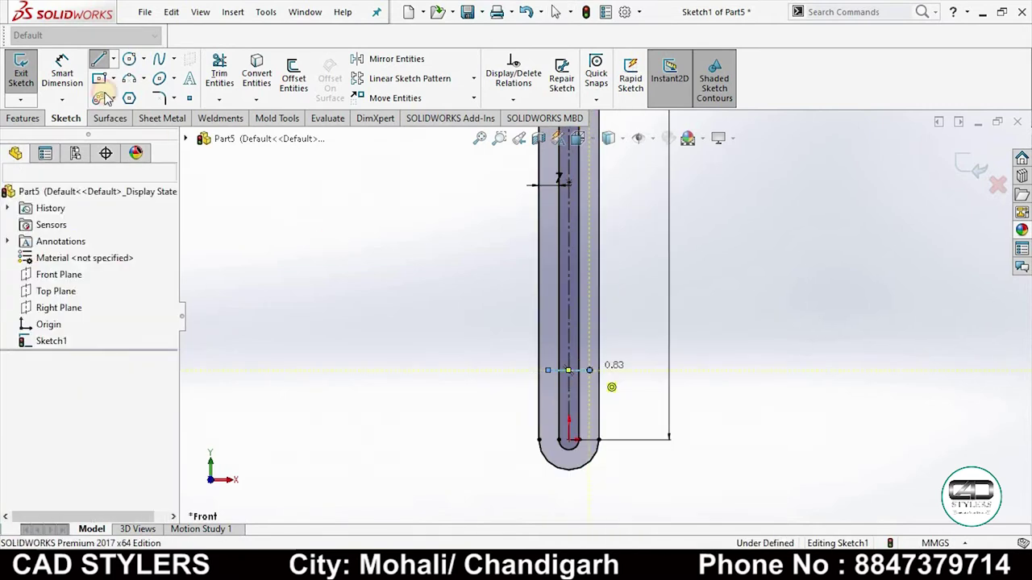
pyautogui.click(62, 73)
pyautogui.scroll(3, 605, 306)
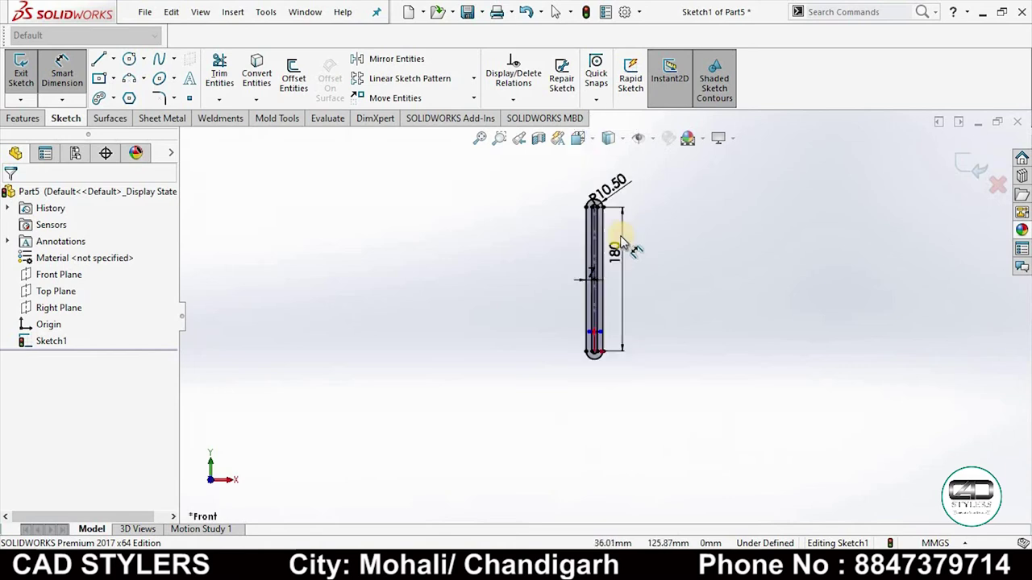
# Step: Dimension the cross line 167 mm down from the slot's top centre
pyautogui.scroll(2, 620, 242)
pyautogui.scroll(4, 620, 242)
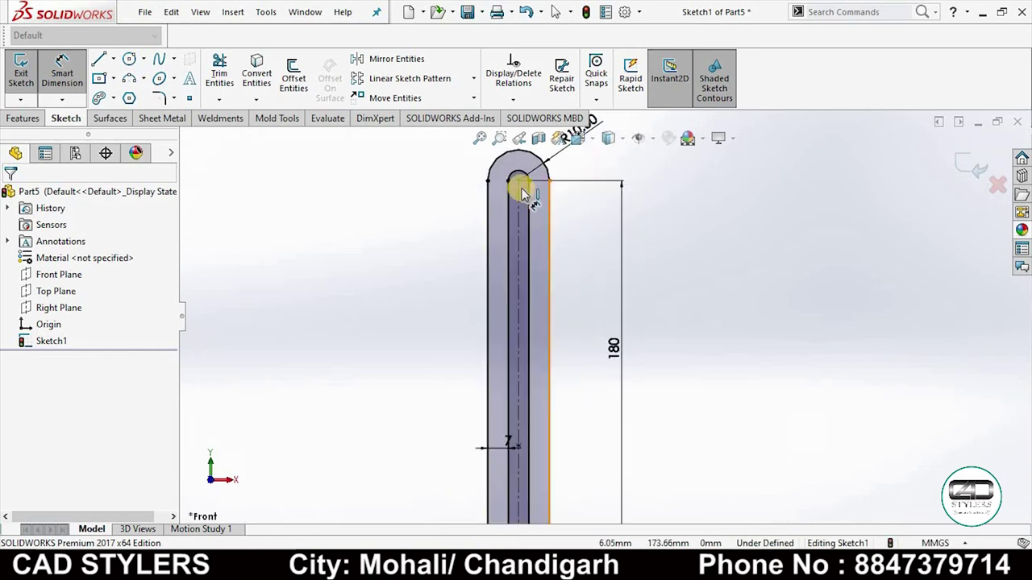
pyautogui.click(564, 331)
pyautogui.scroll(-3, 568, 347)
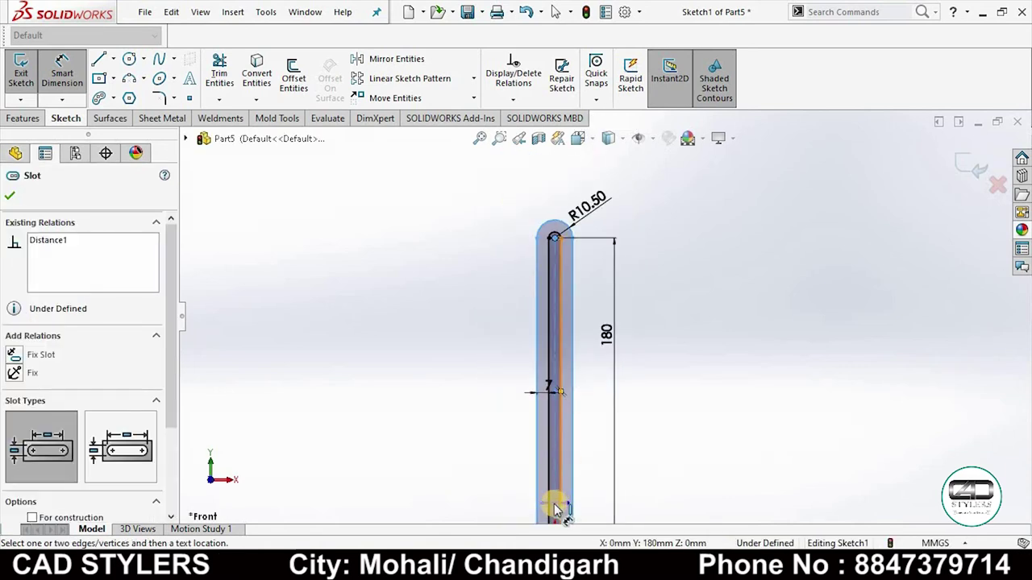
pyautogui.click(554, 509)
pyautogui.scroll(2, 551, 502)
pyautogui.doubleClick(452, 331)
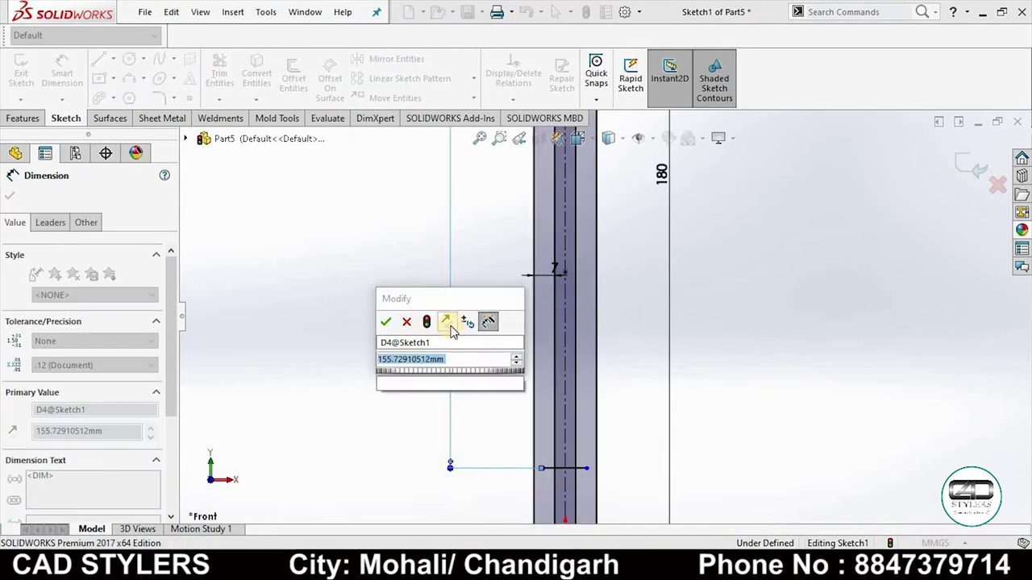
pyautogui.write('167')
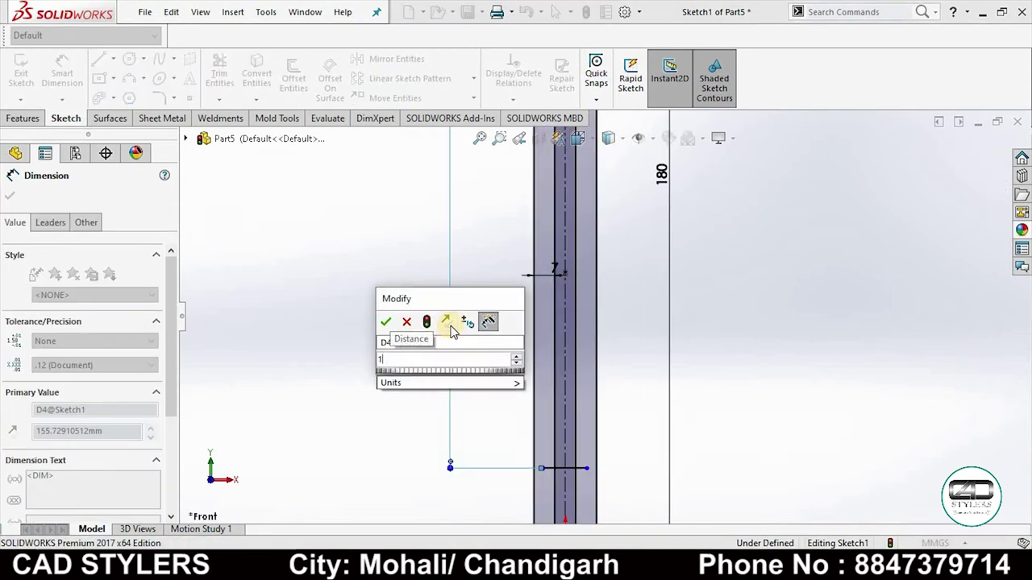
pyautogui.press('Return')
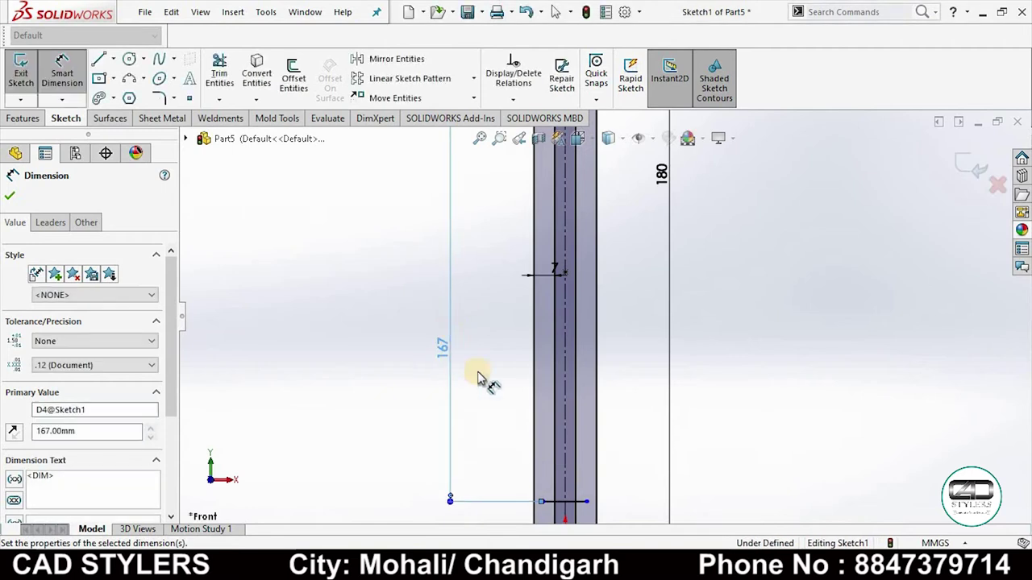
pyautogui.scroll(2, 484, 383)
pyautogui.scroll(2, 564, 407)
pyautogui.scroll(-2, 610, 419)
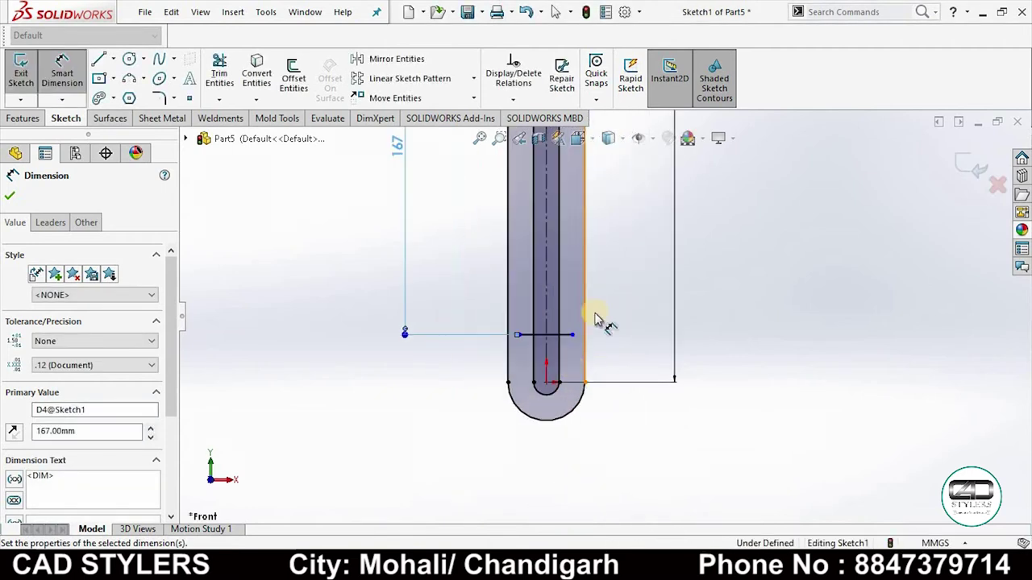
pyautogui.scroll(-2, 599, 318)
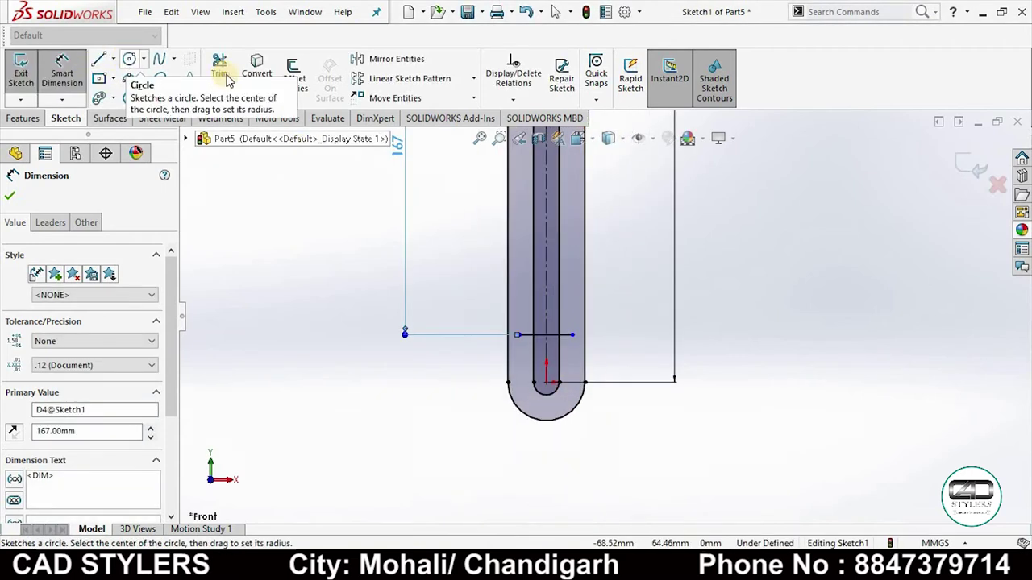
# Step: Trim away the inner slot's bottom arc and lower lines, accepting the warning
pyautogui.click(219, 100)
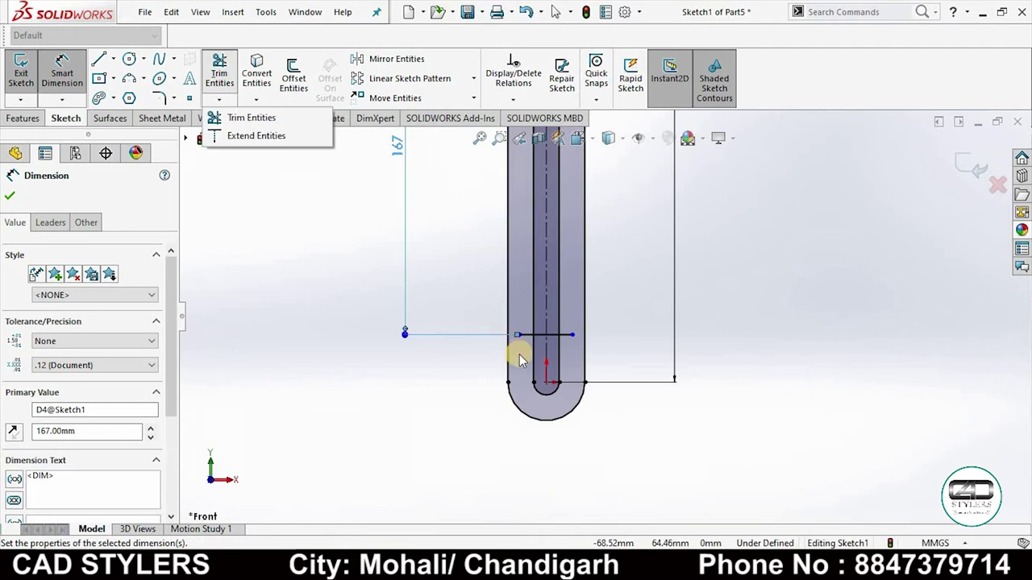
pyautogui.click(252, 118)
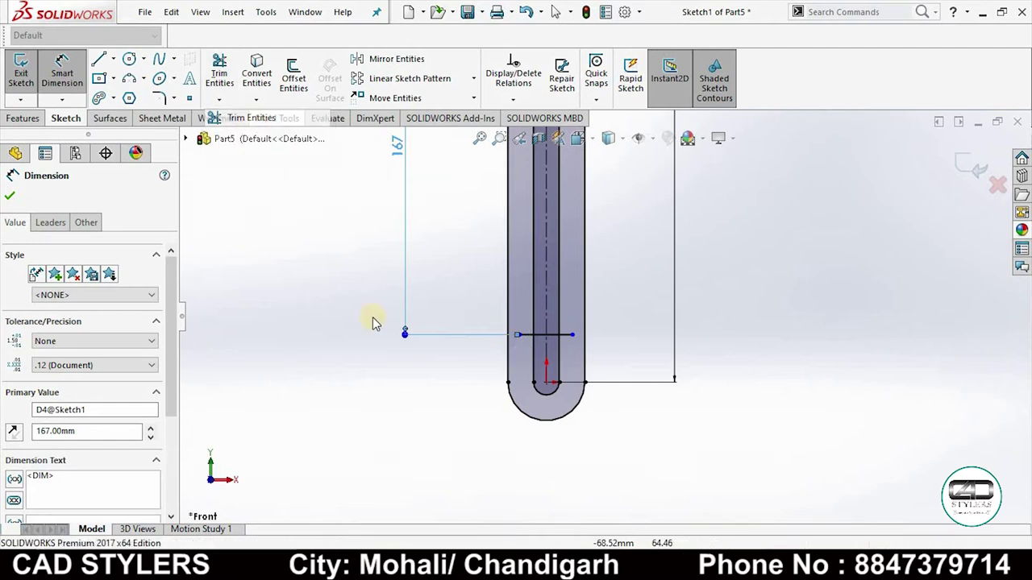
pyautogui.click(539, 396)
pyautogui.click(549, 284)
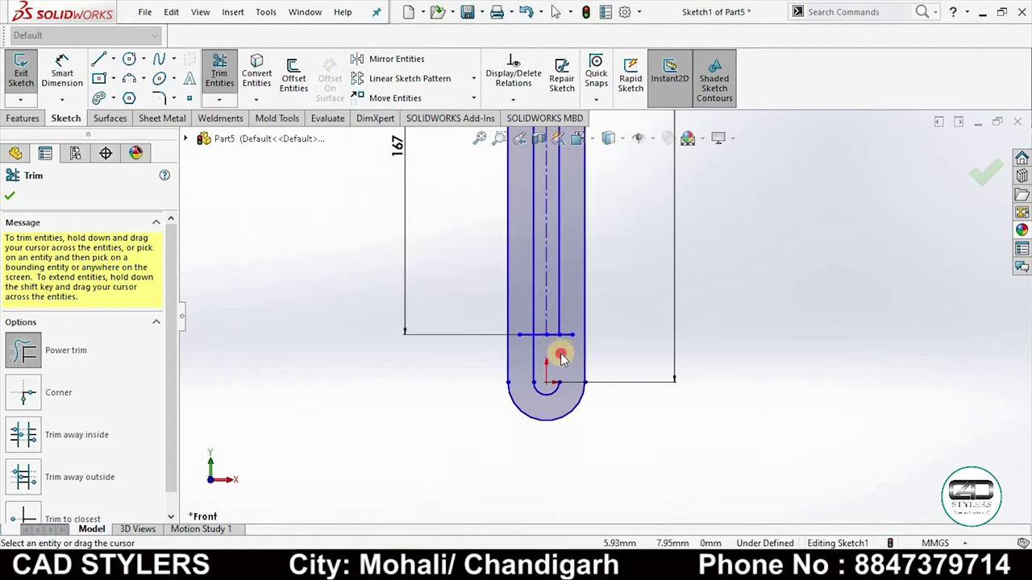
pyautogui.moveTo(553, 357); pyautogui.dragTo(551, 393)
pyautogui.scroll(-3, 556, 345)
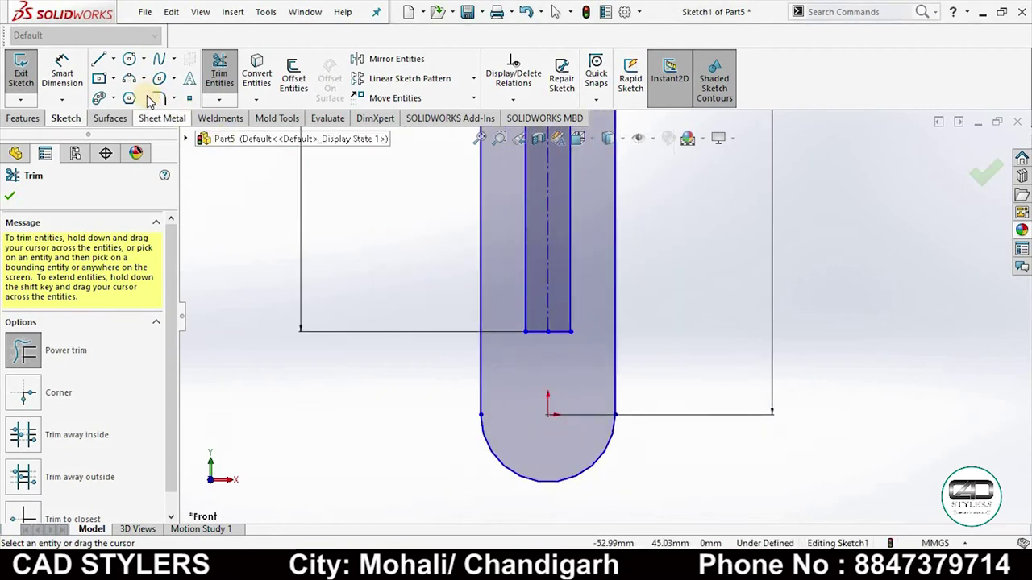
# Step: Close the inner slot's lower end with a centrepoint arc centred on the cross line
pyautogui.click(99, 97)
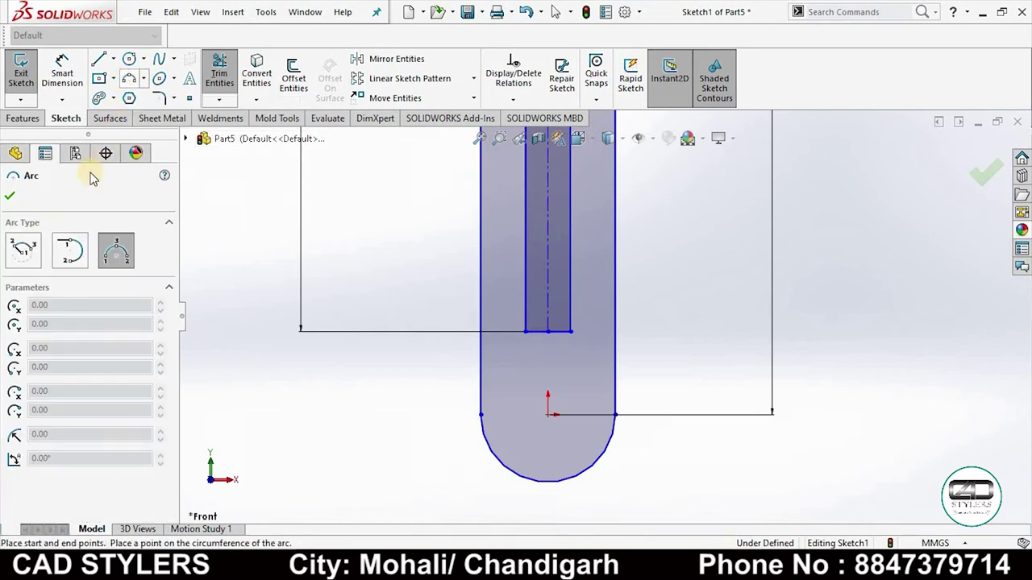
pyautogui.click(24, 251)
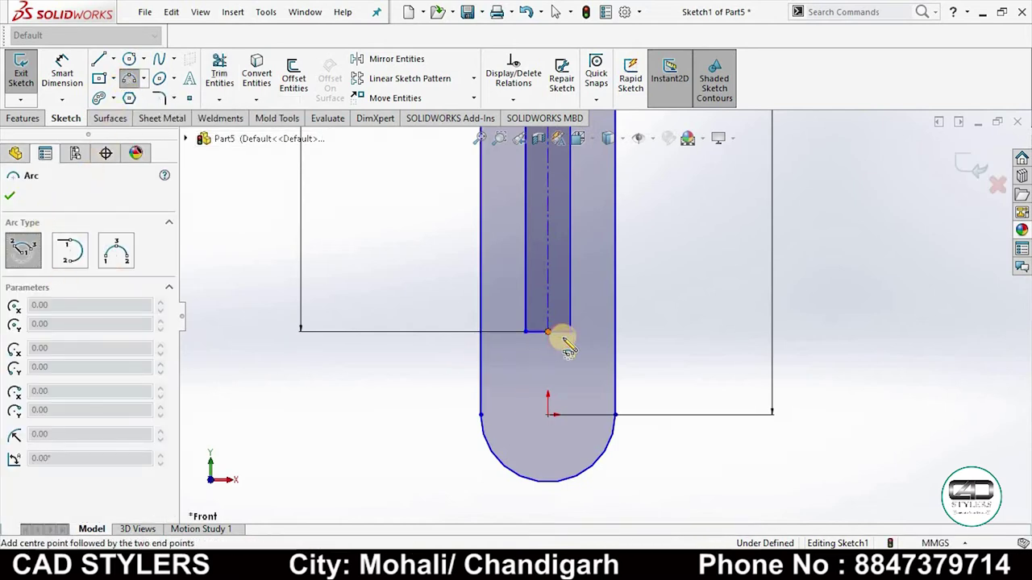
pyautogui.click(547, 331)
pyautogui.click(570, 351)
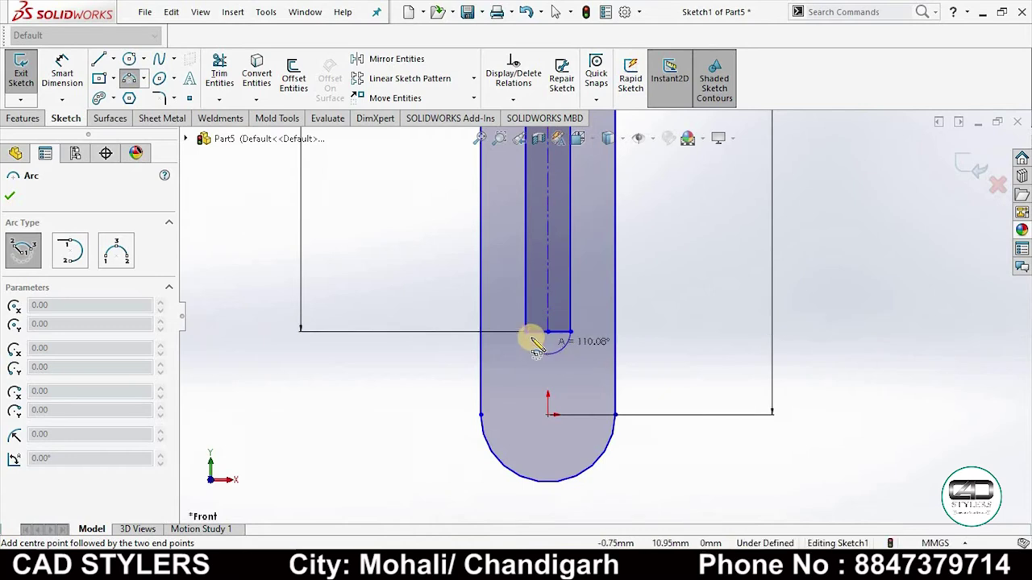
pyautogui.click(526, 332)
pyautogui.rightClick(542, 324)
pyautogui.click(567, 343)
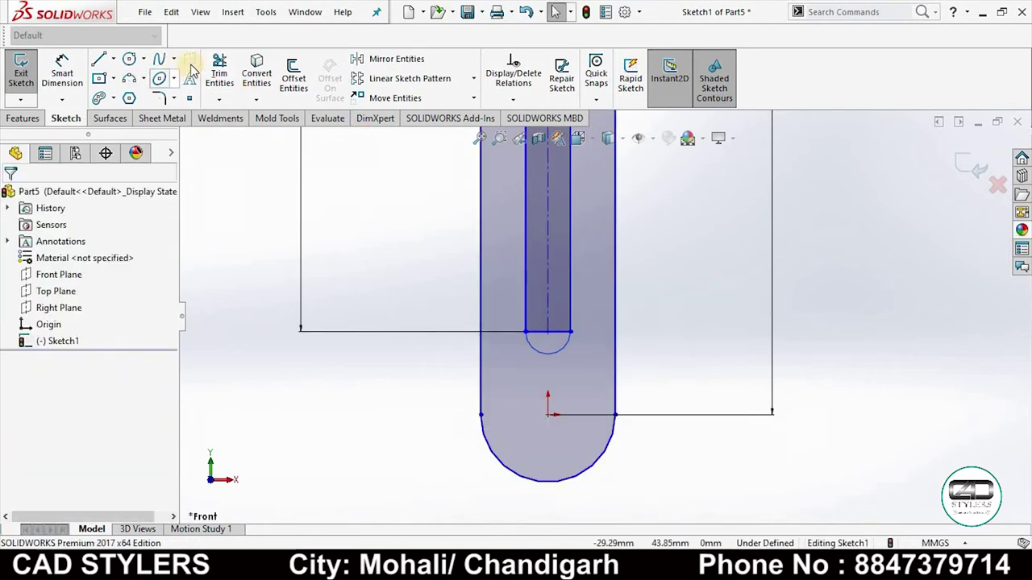
# Step: Trim away the cross line inside the inner channel
pyautogui.click(219, 73)
pyautogui.scroll(-3, 560, 322)
pyautogui.moveTo(573, 344)
pyautogui.mouseDown()
pyautogui.moveTo(586, 393)
pyautogui.moveTo(559, 379)
pyautogui.mouseUp()
pyautogui.scroll(5, 540, 353)
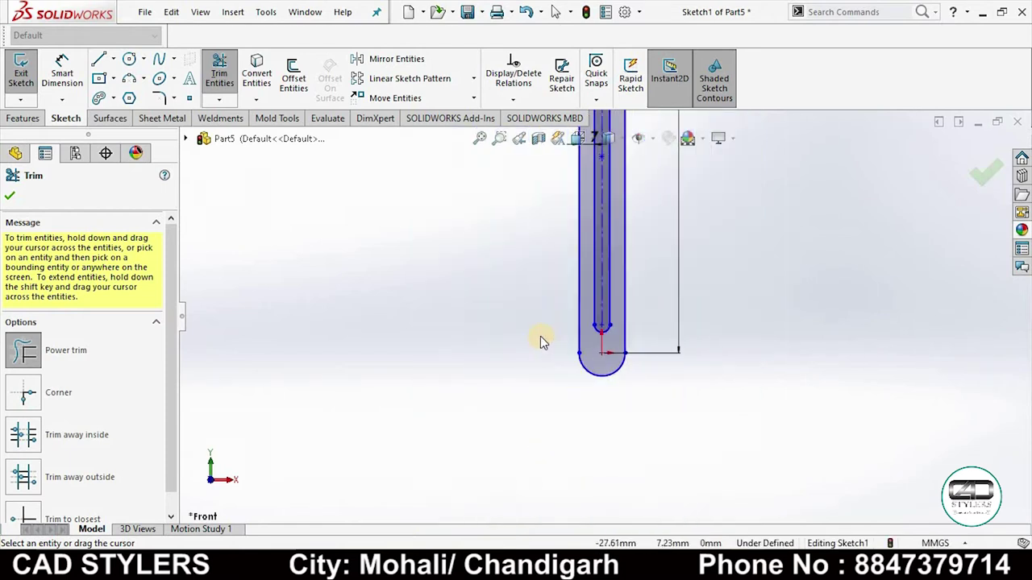
pyautogui.scroll(3, 605, 330)
pyautogui.scroll(-4, 709, 249)
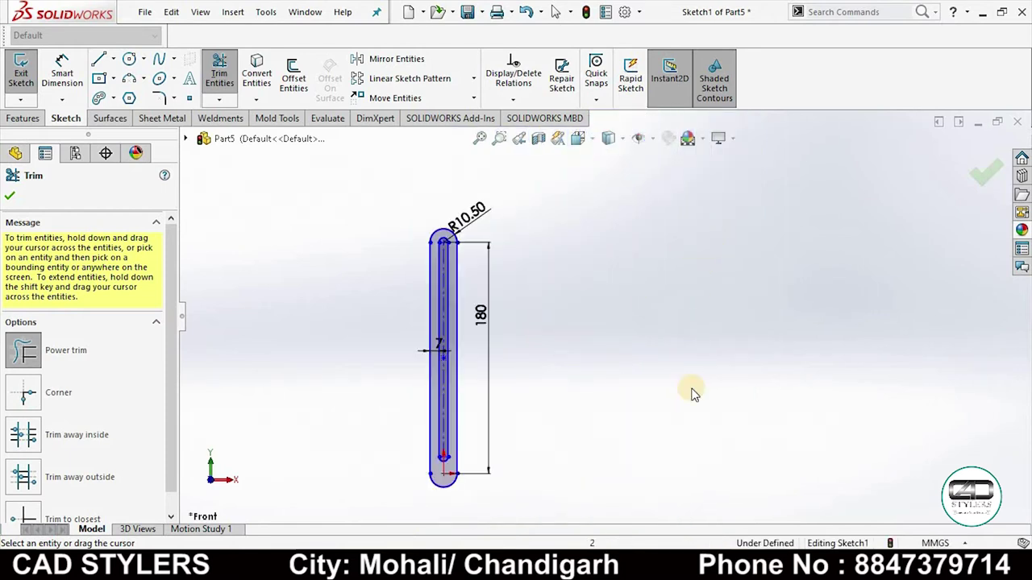
pyautogui.click(774, 475)
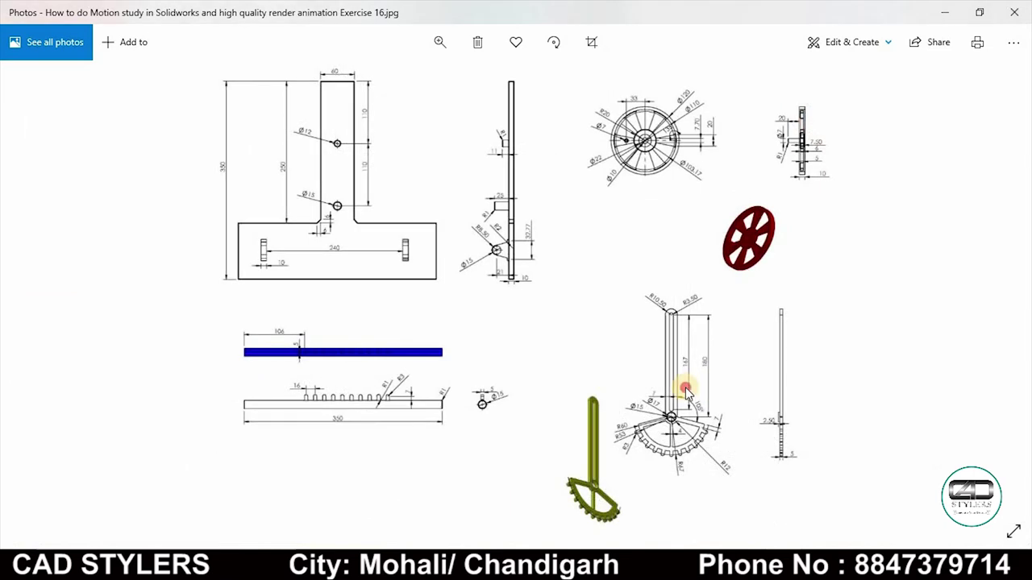
# Step: Zoom into the lever and sector area of the Exercise 16 drawing in Photos
pyautogui.scroll(3, 714, 407)
pyautogui.scroll(-3, 713, 407)
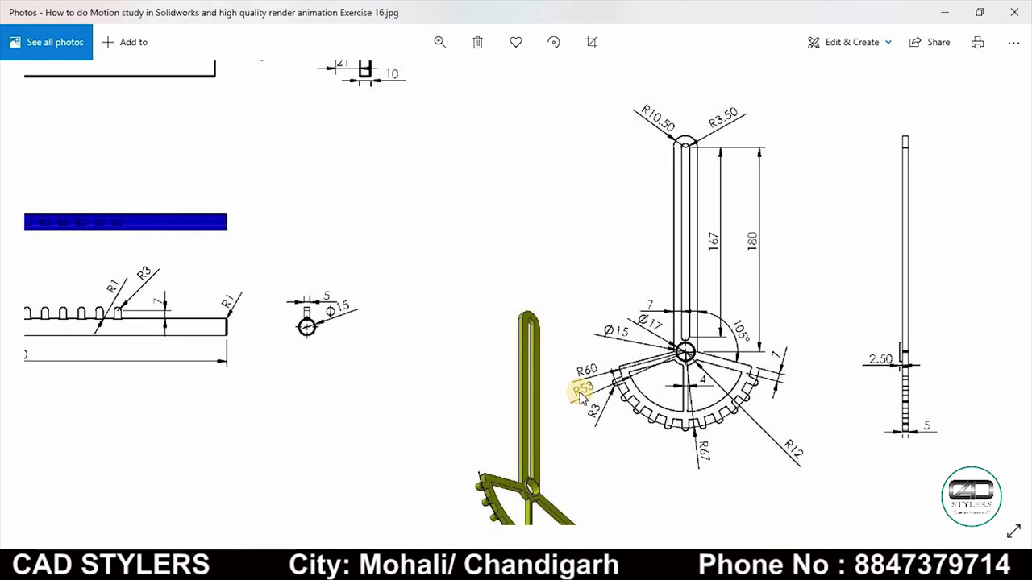
# Step: Draw several concentric circles centred at the slot's bottom centre
pyautogui.click(806, 566)
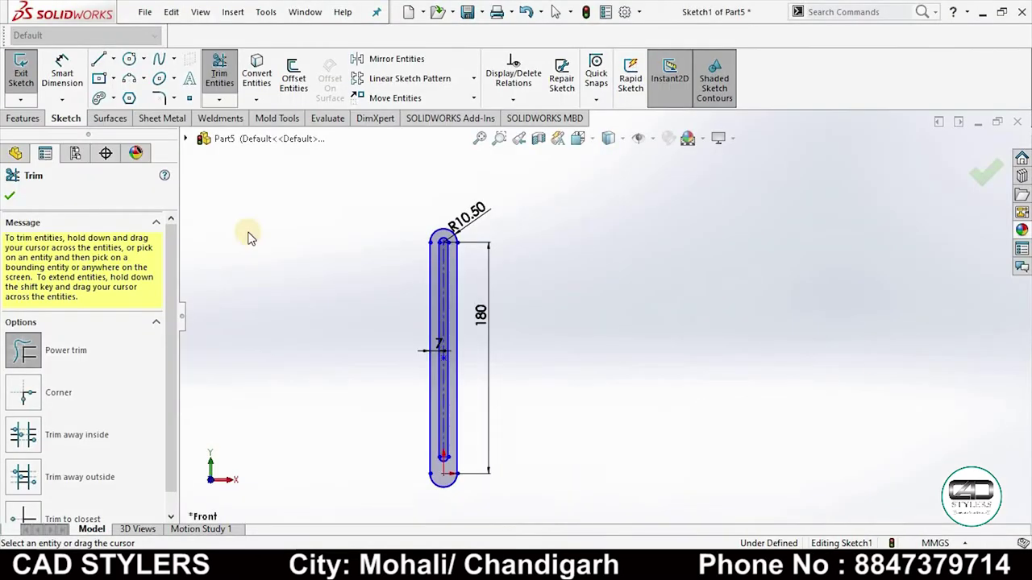
pyautogui.click(126, 63)
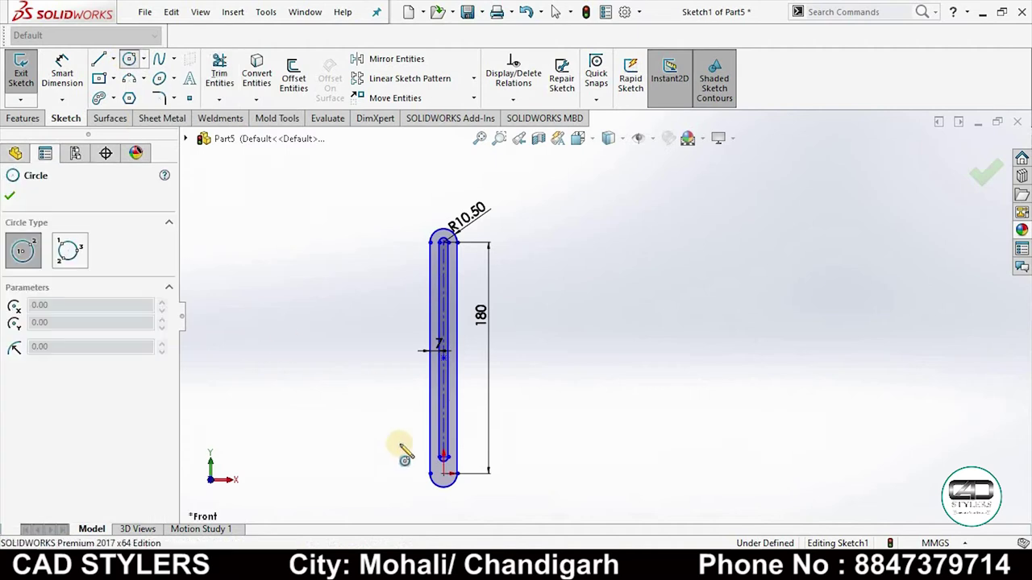
pyautogui.click(443, 473)
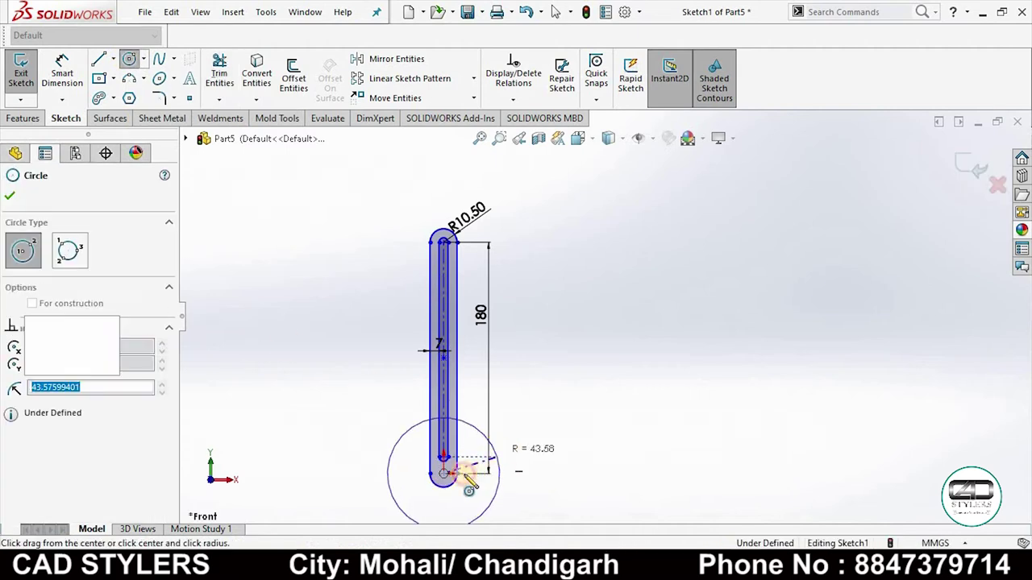
pyautogui.click(500, 474)
pyautogui.click(443, 474)
pyautogui.click(520, 439)
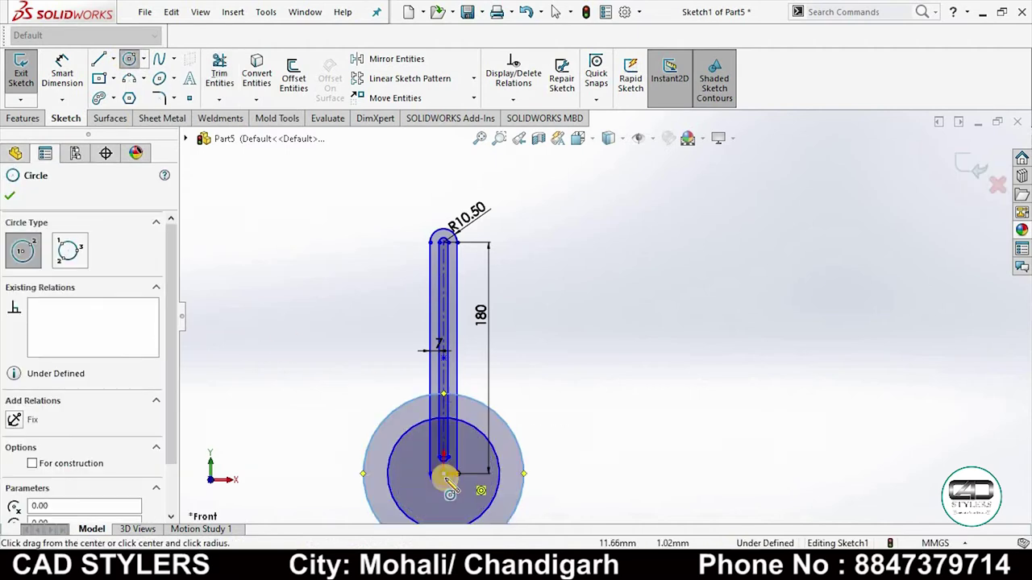
pyautogui.click(443, 473)
pyautogui.click(471, 475)
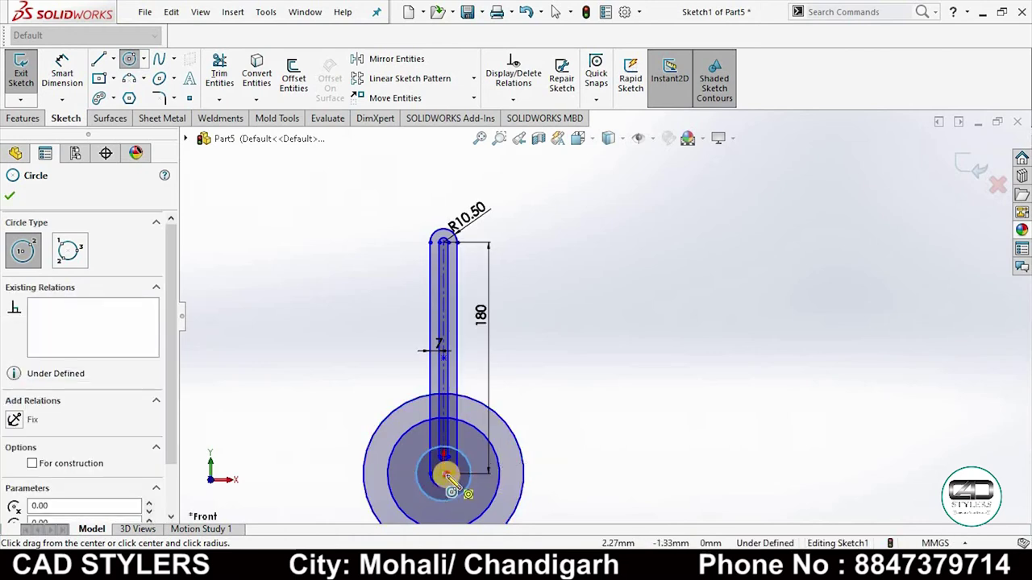
pyautogui.click(481, 473)
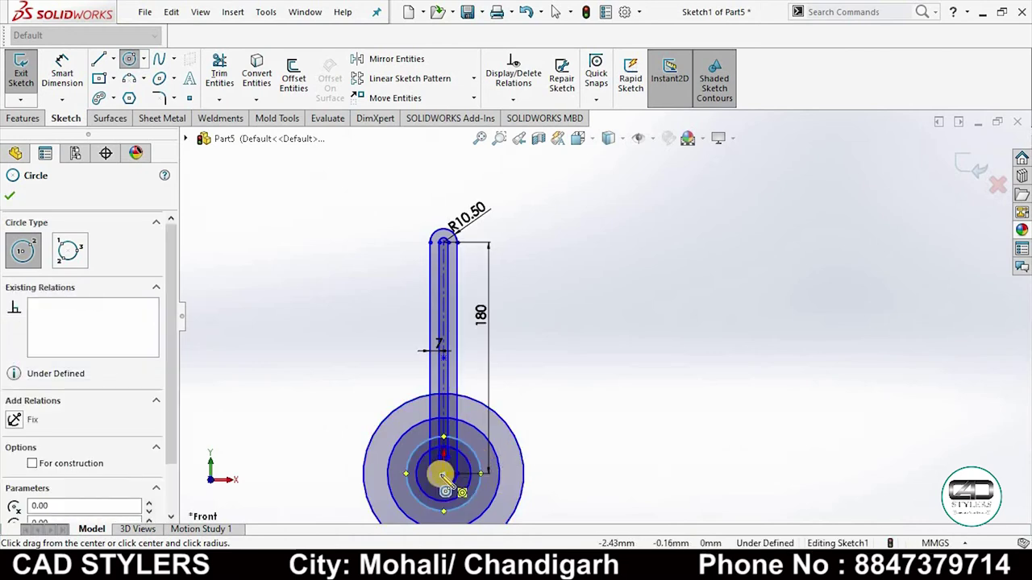
pyautogui.click(443, 476)
pyautogui.click(525, 414)
pyautogui.scroll(3, 525, 414)
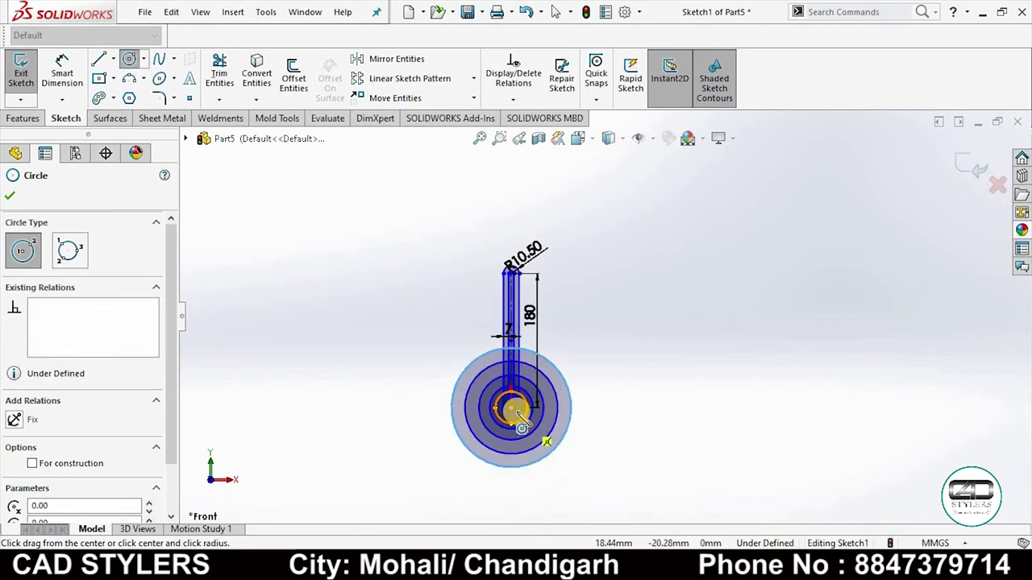
# Step: Dimension the two small hub circles to Ø17 and Ø15
pyautogui.click(62, 72)
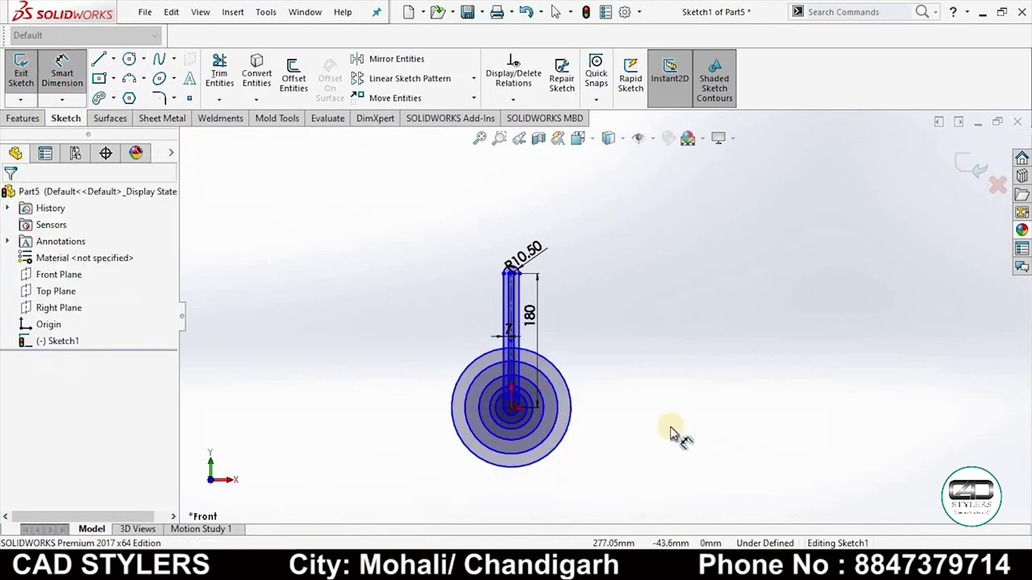
pyautogui.scroll(-3, 677, 435)
pyautogui.scroll(-3, 394, 346)
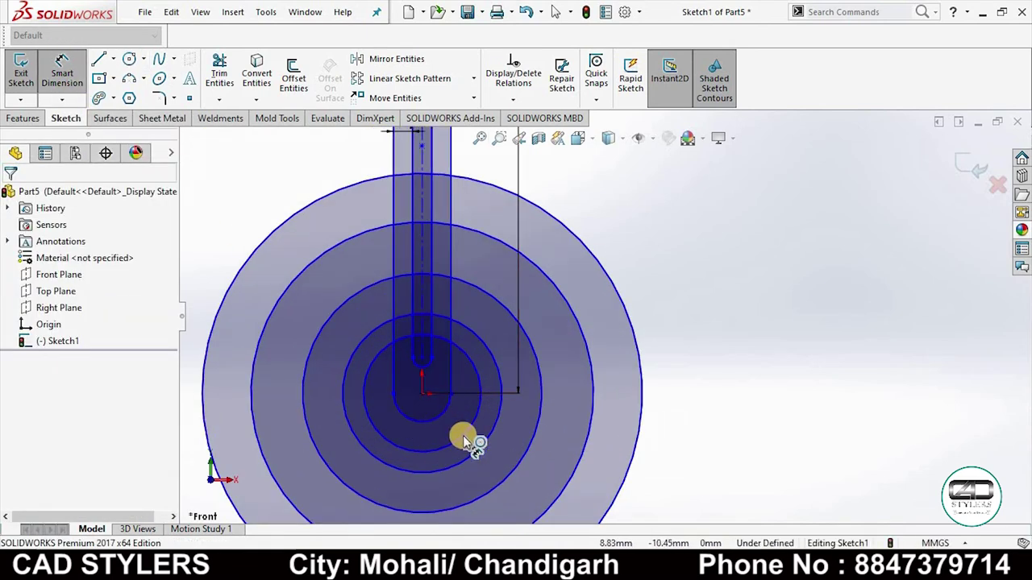
pyautogui.click(463, 435)
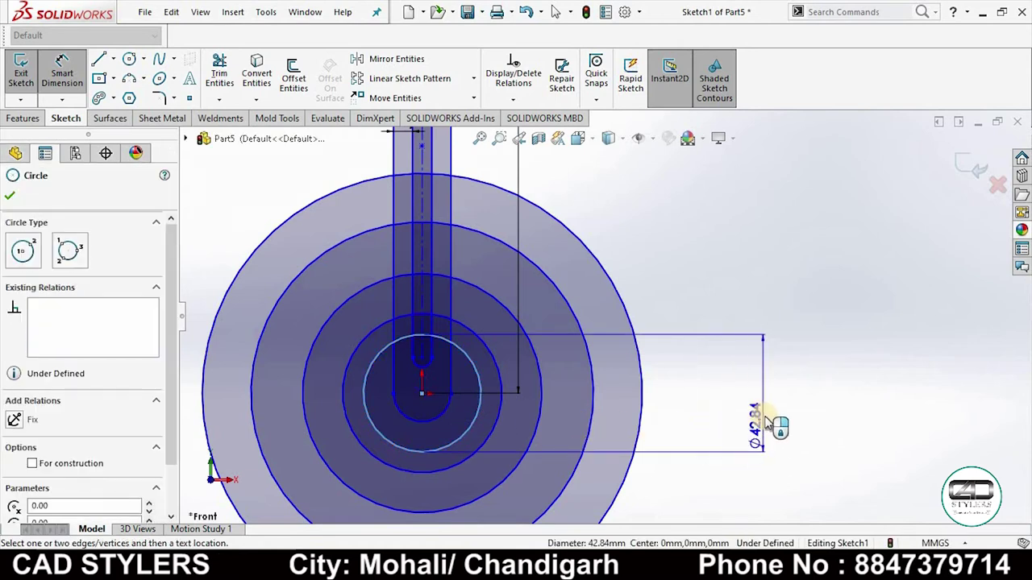
pyautogui.click(769, 423)
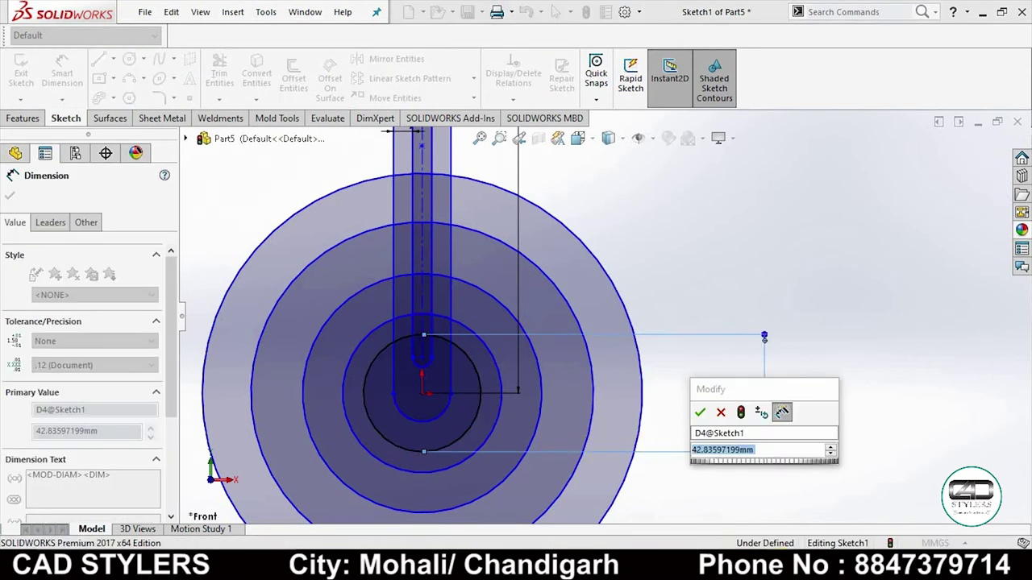
pyautogui.write('17')
pyautogui.press('Return')
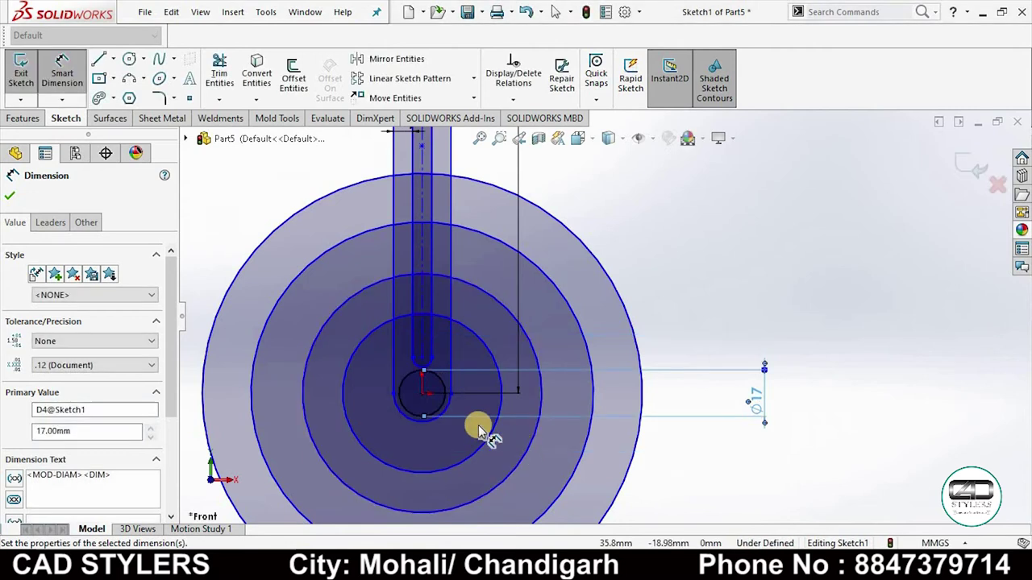
pyautogui.scroll(-2, 448, 415)
pyautogui.scroll(-2, 448, 415)
pyautogui.click(528, 457)
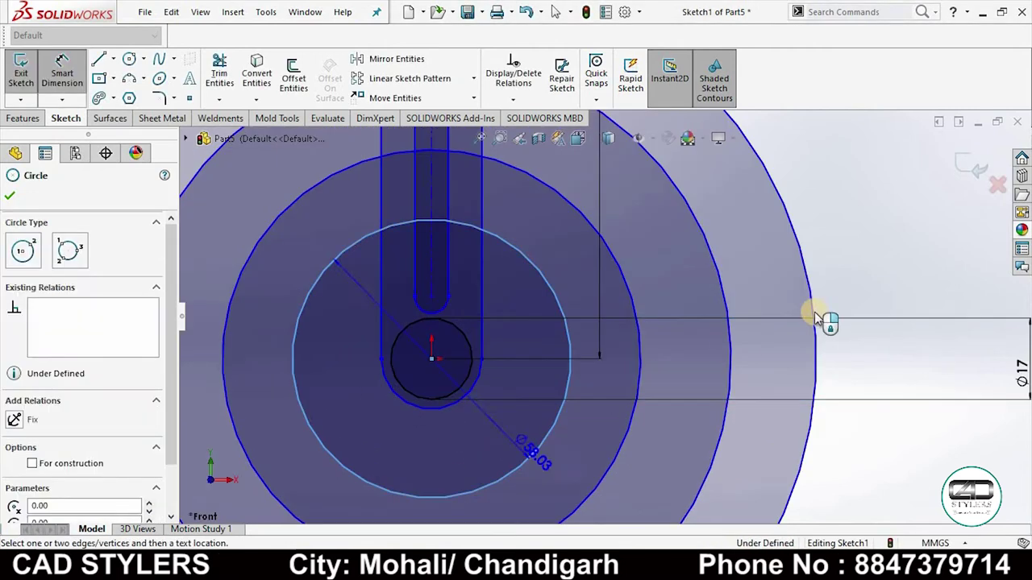
pyautogui.click(872, 288)
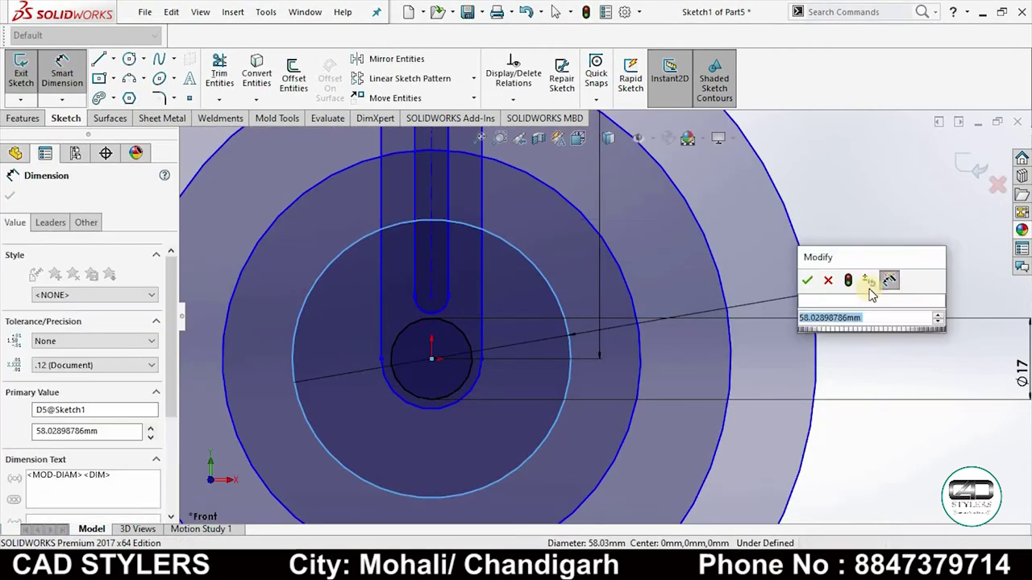
pyautogui.write('15')
pyautogui.press('Return')
# Step: Dimension the remaining circles to Ø24, Ø120 and Ø106
pyautogui.scroll(2, 627, 399)
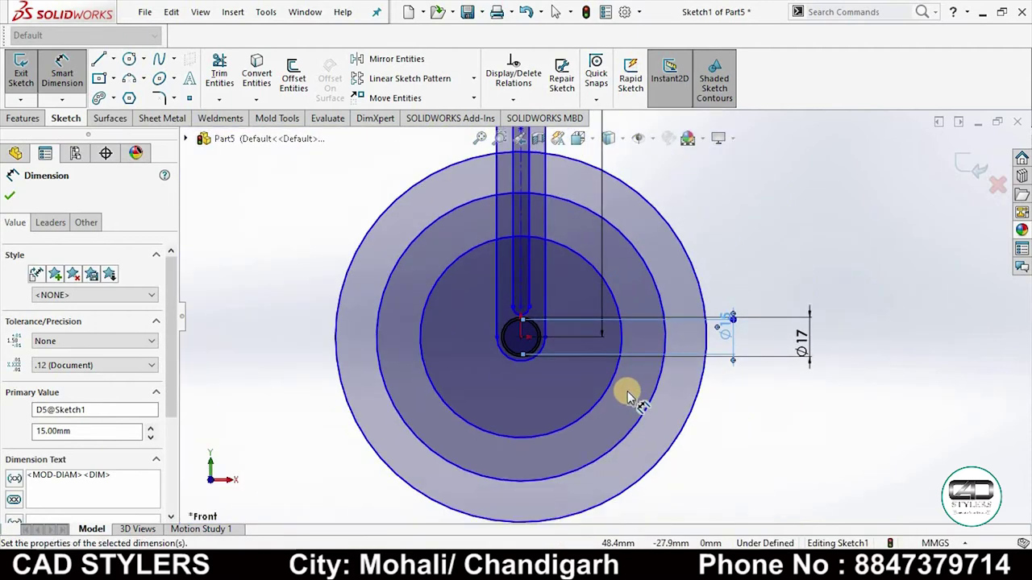
pyautogui.click(614, 380)
pyautogui.click(868, 350)
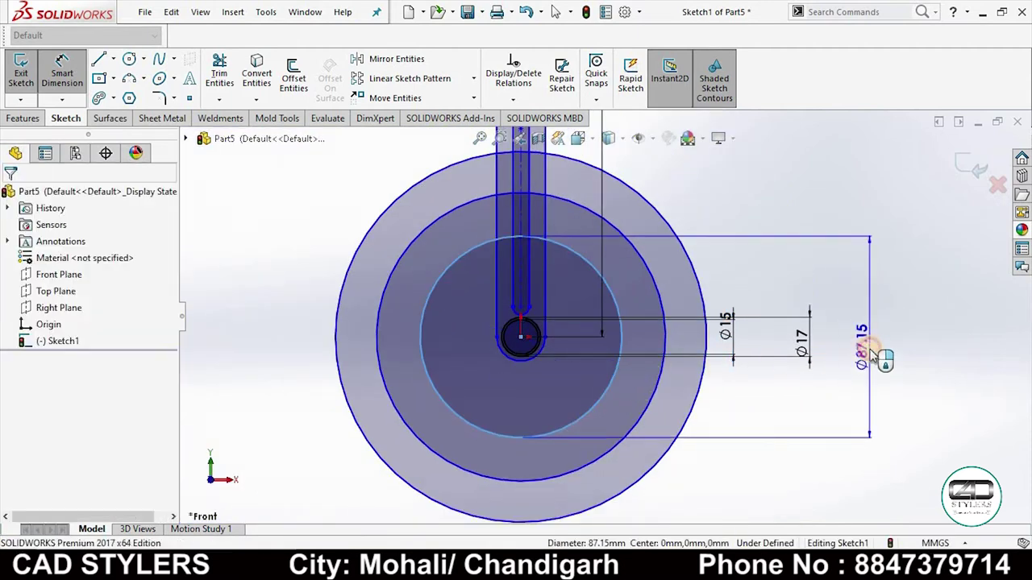
pyautogui.click(777, 538)
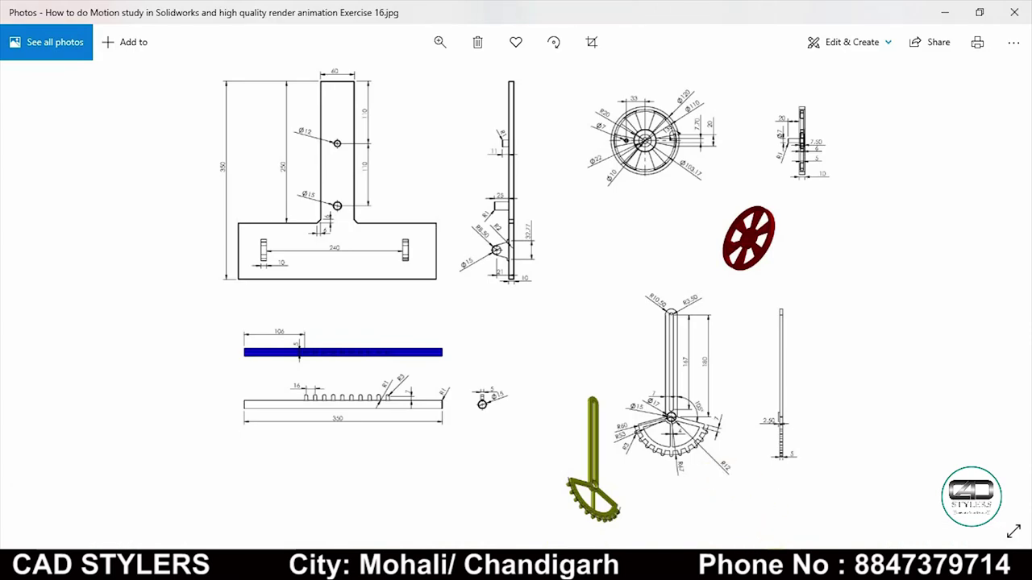
pyautogui.click(783, 496)
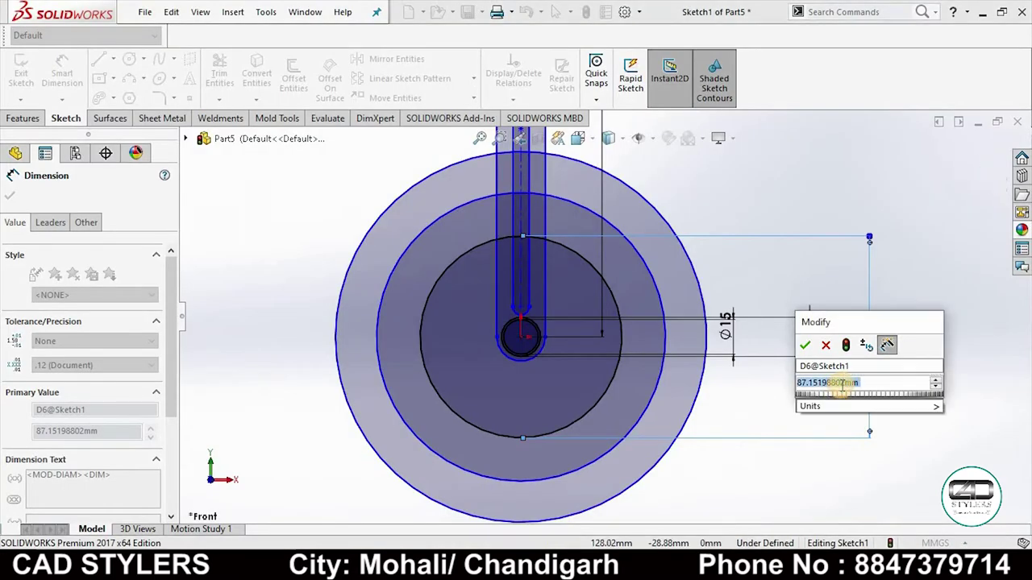
pyautogui.write('24')
pyautogui.press('Return')
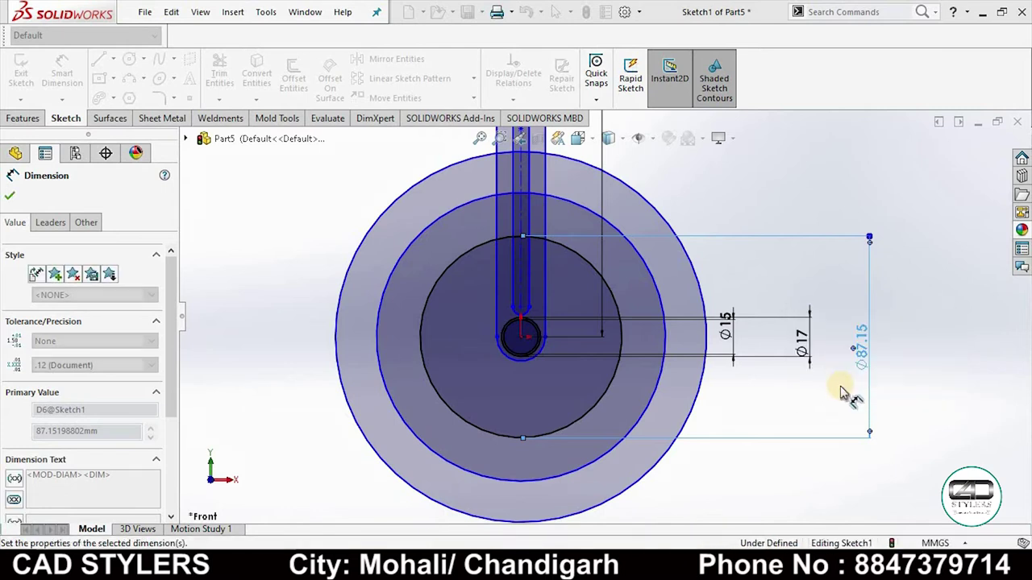
pyautogui.scroll(-2, 653, 395)
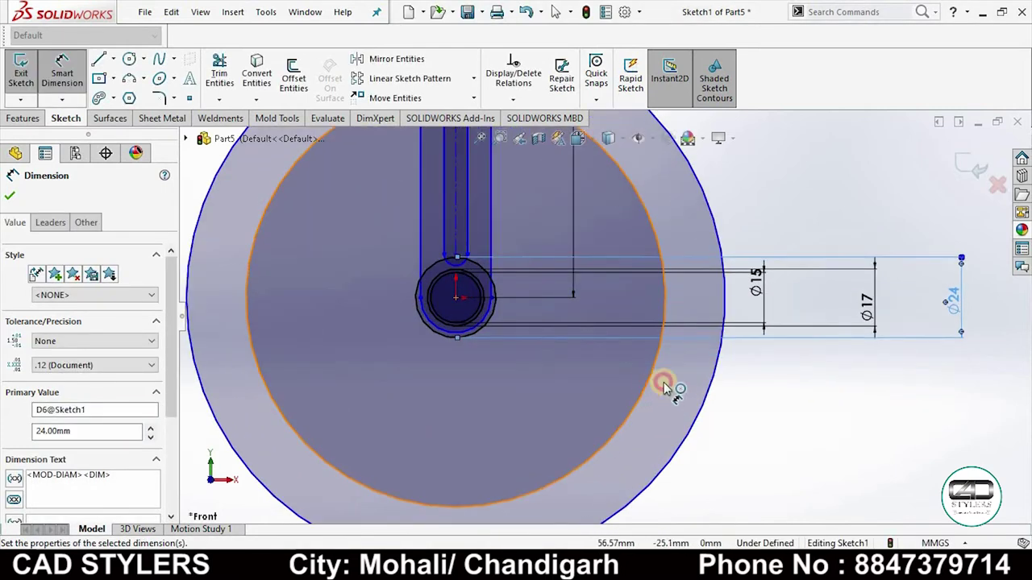
pyautogui.click(662, 387)
pyautogui.click(843, 396)
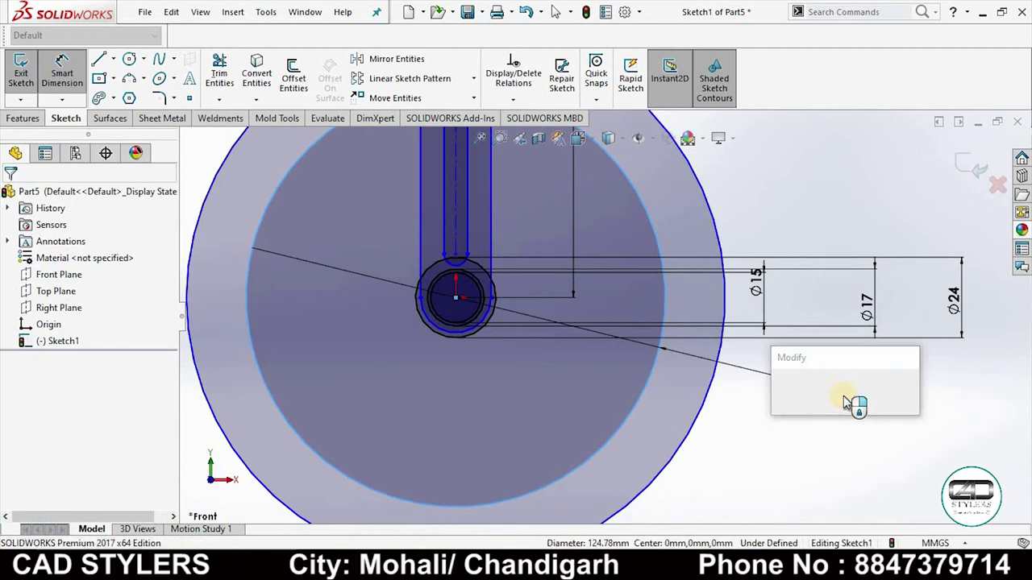
pyautogui.write('120')
pyautogui.press('Return')
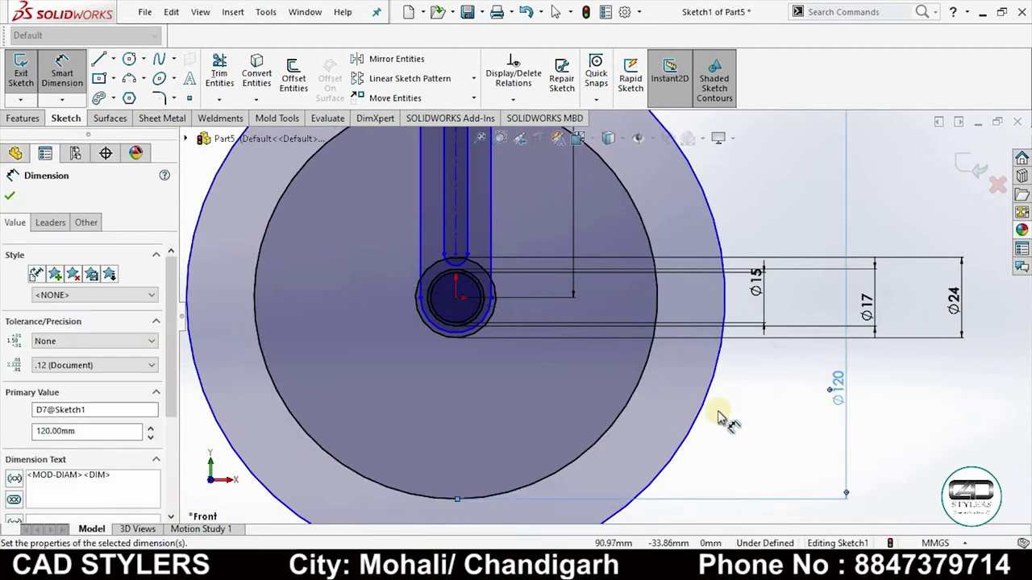
pyautogui.click(703, 407)
pyautogui.click(774, 385)
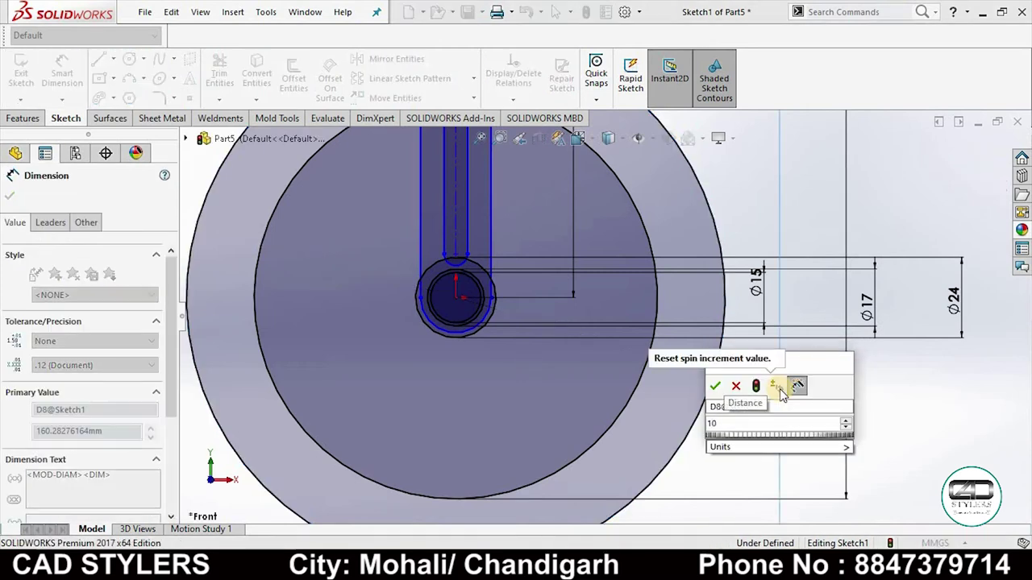
pyautogui.write('106')
pyautogui.press('Return')
# Step: Add one more concentric circle and set its diameter to 67*2 (Ø134)
pyautogui.press('f')
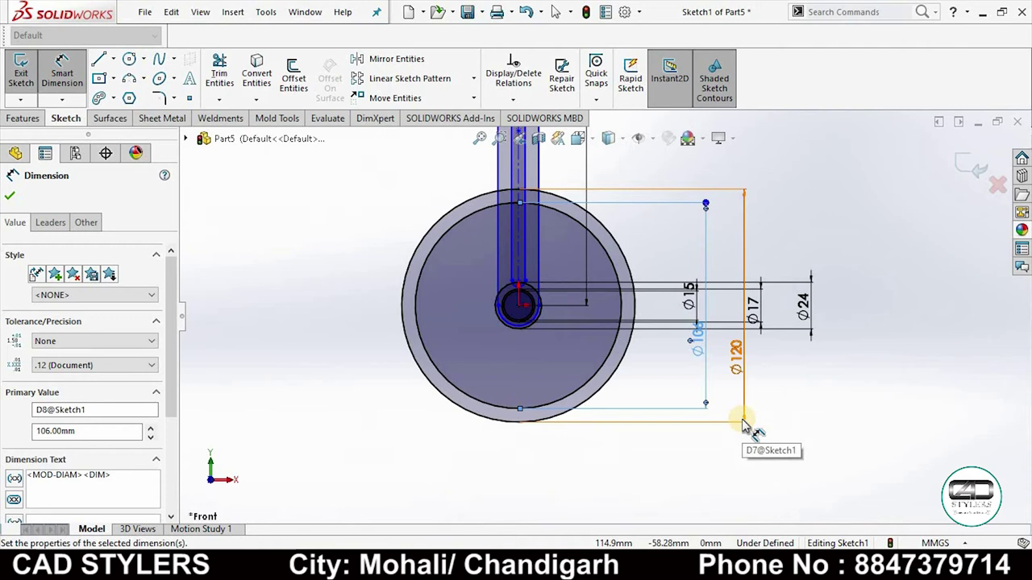
pyautogui.click(669, 459)
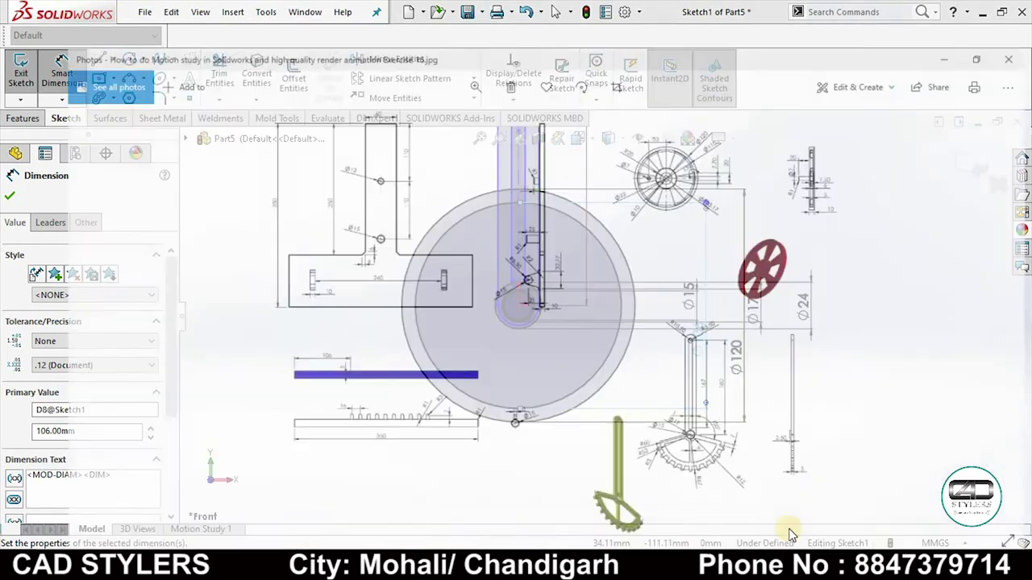
pyautogui.scroll(3, 669, 460)
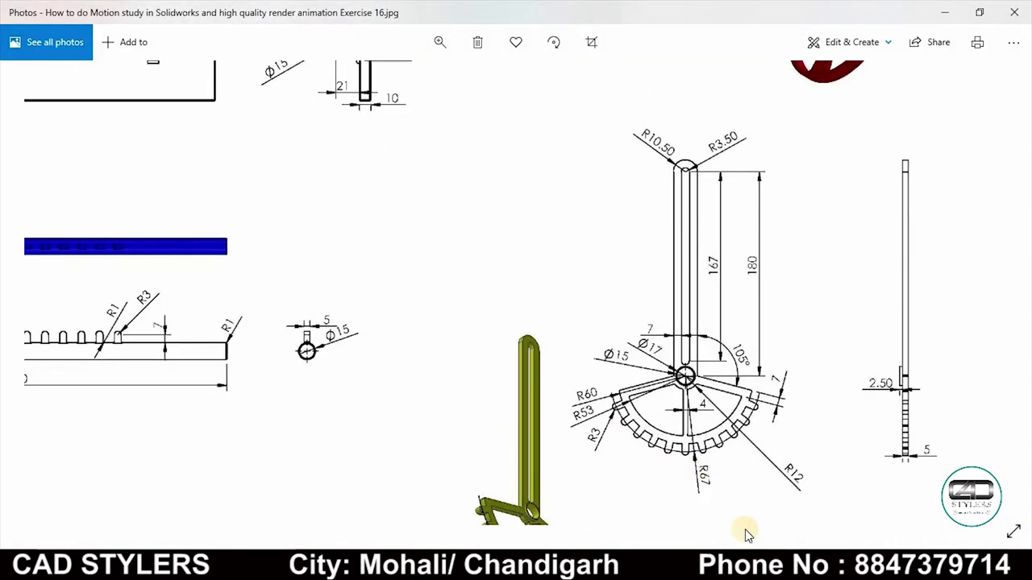
pyautogui.click(617, 396)
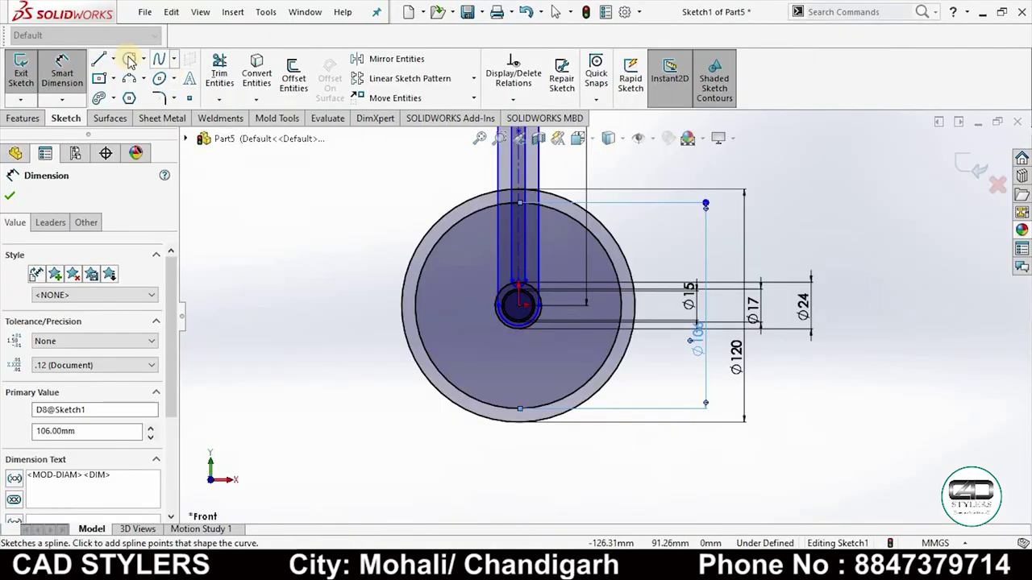
pyautogui.click(337, 268)
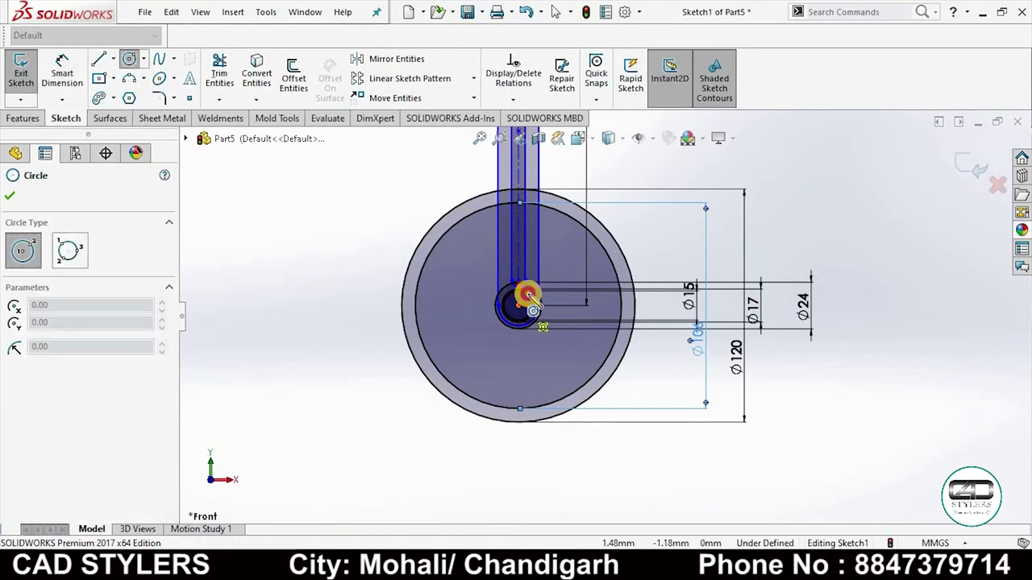
pyautogui.click(519, 303)
pyautogui.click(577, 270)
pyautogui.rightClick(583, 258)
pyautogui.click(605, 279)
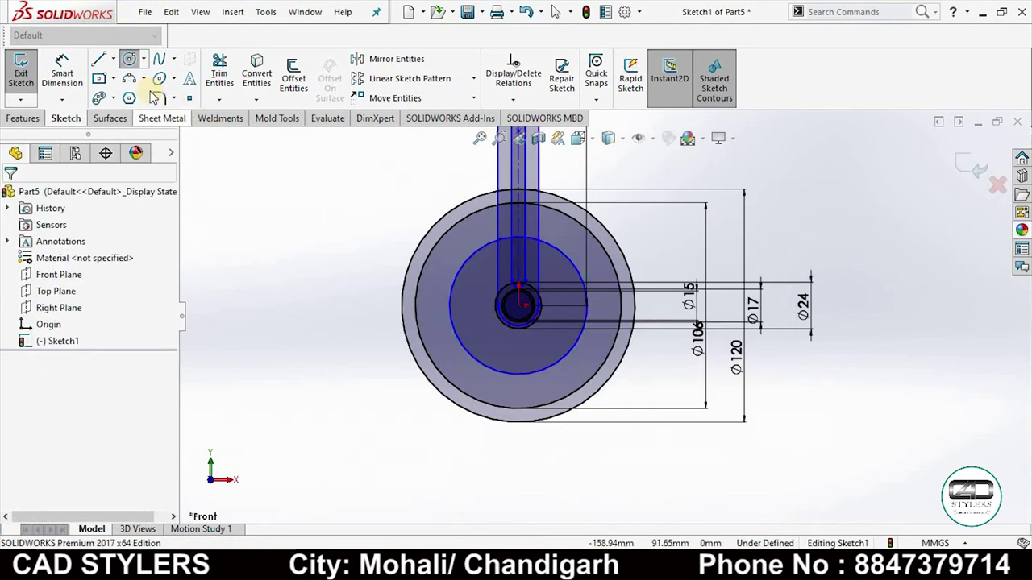
pyautogui.click(570, 267)
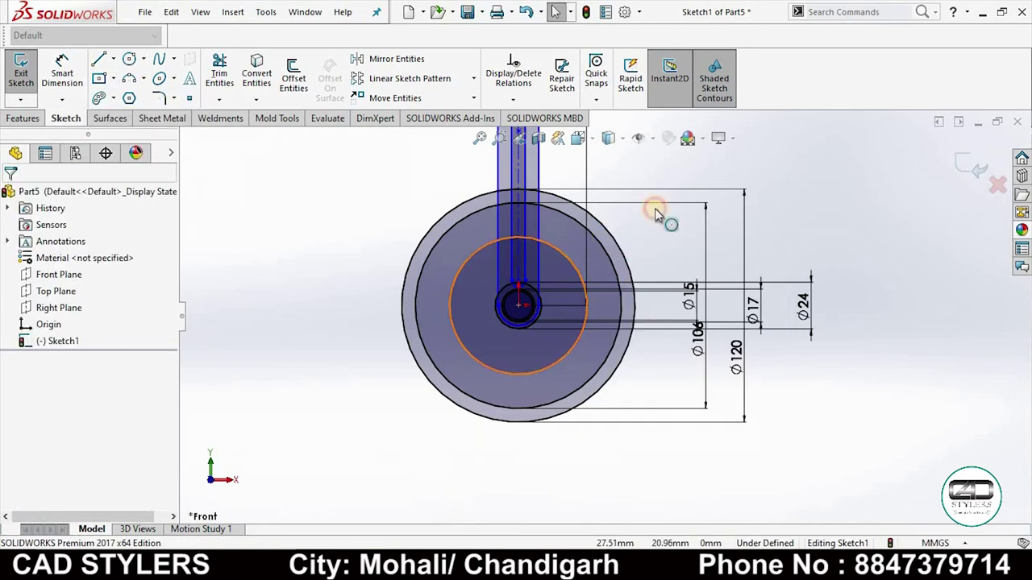
pyautogui.click(655, 214)
pyautogui.click(62, 73)
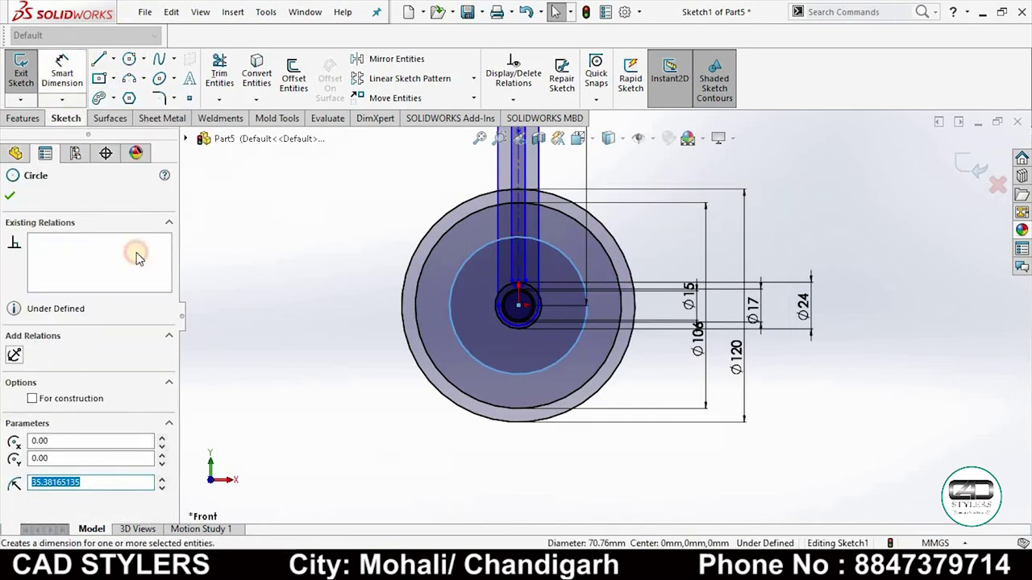
pyautogui.click(665, 228)
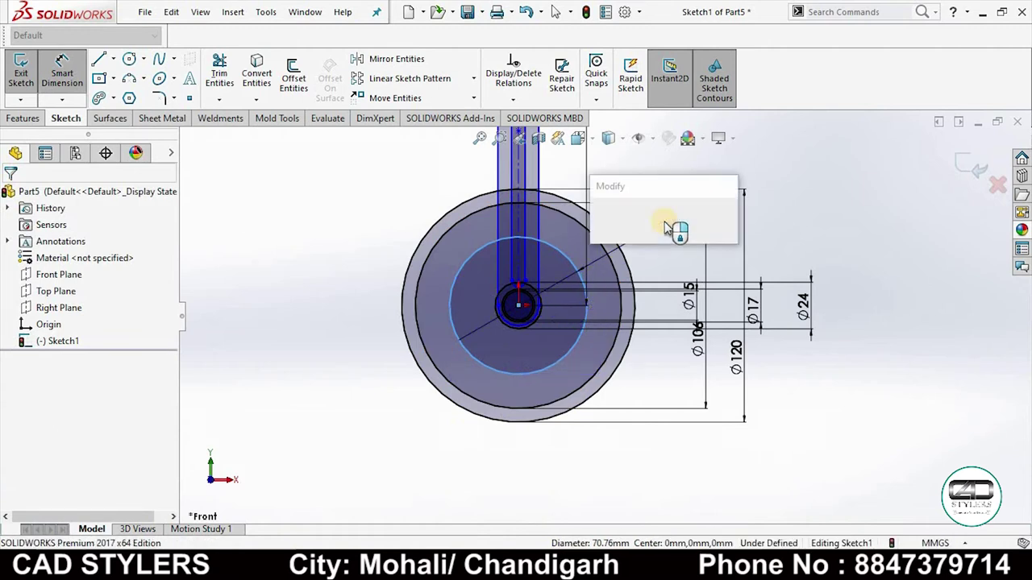
pyautogui.write('67')
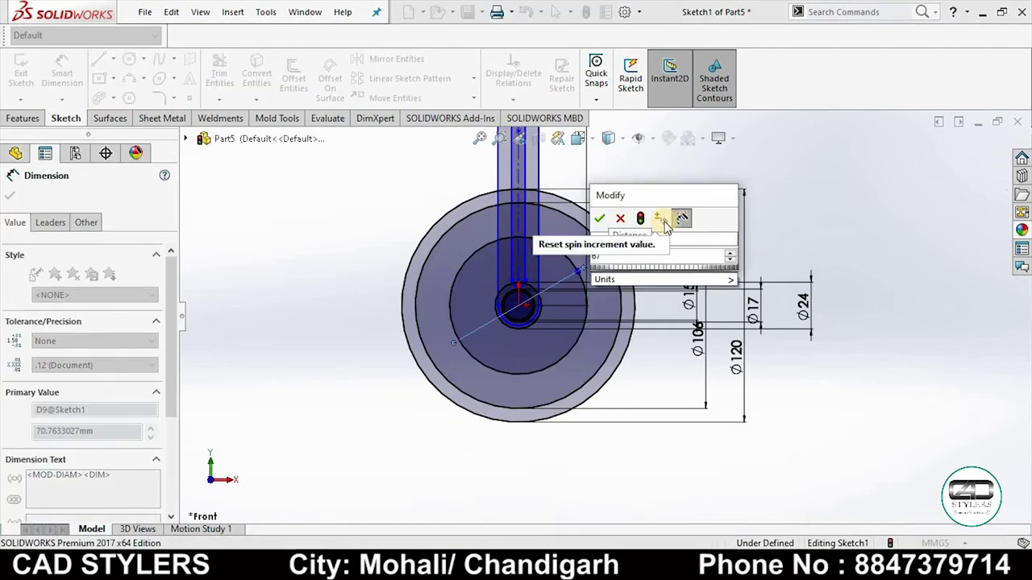
pyautogui.write('*2')
pyautogui.press('Return')
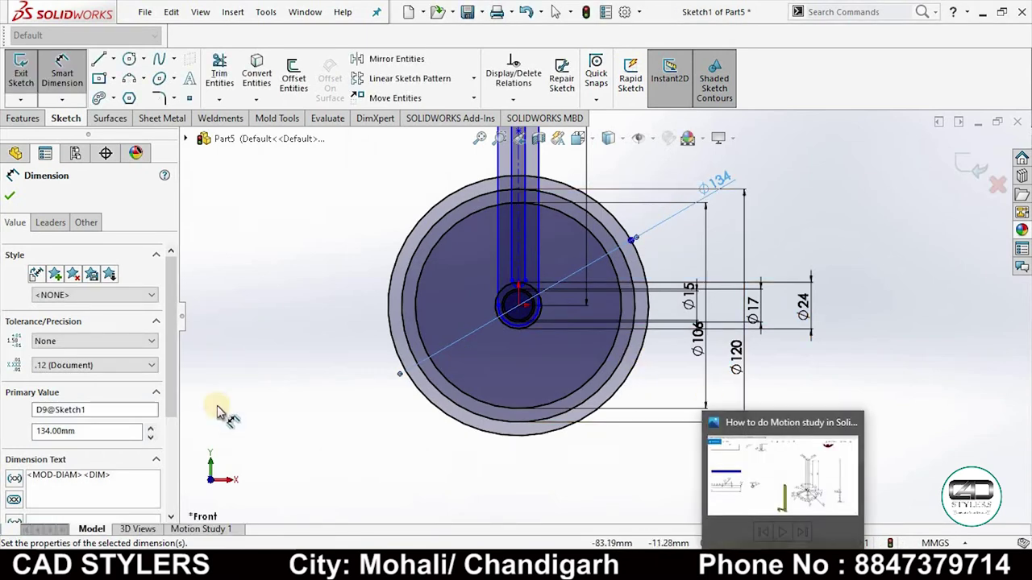
# Step: Trim the lever's side lines so they stop at the Ø24 hub circle
pyautogui.click(97, 60)
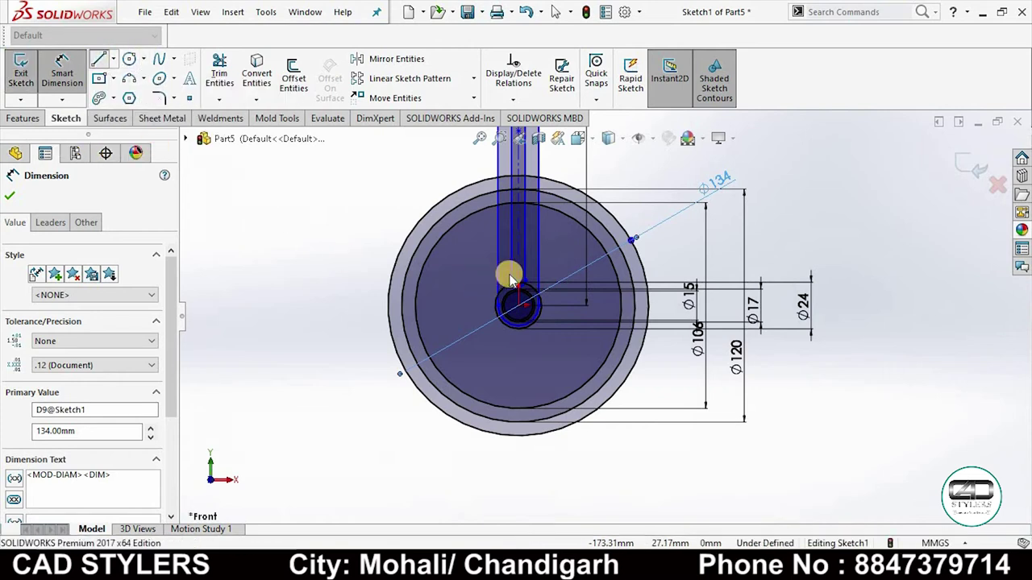
pyautogui.scroll(-4, 564, 298)
pyautogui.scroll(-3, 492, 248)
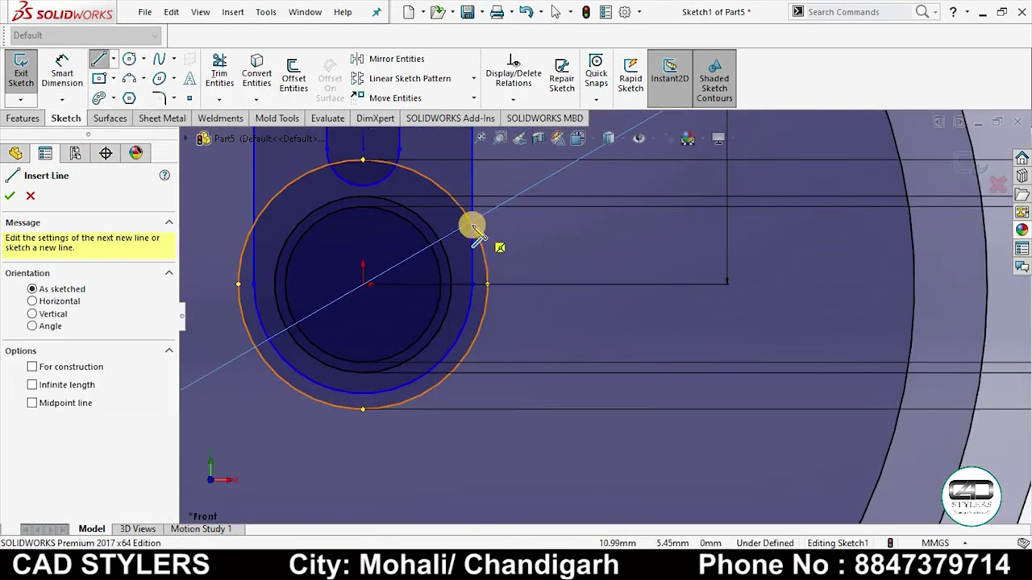
pyautogui.press('Escape')
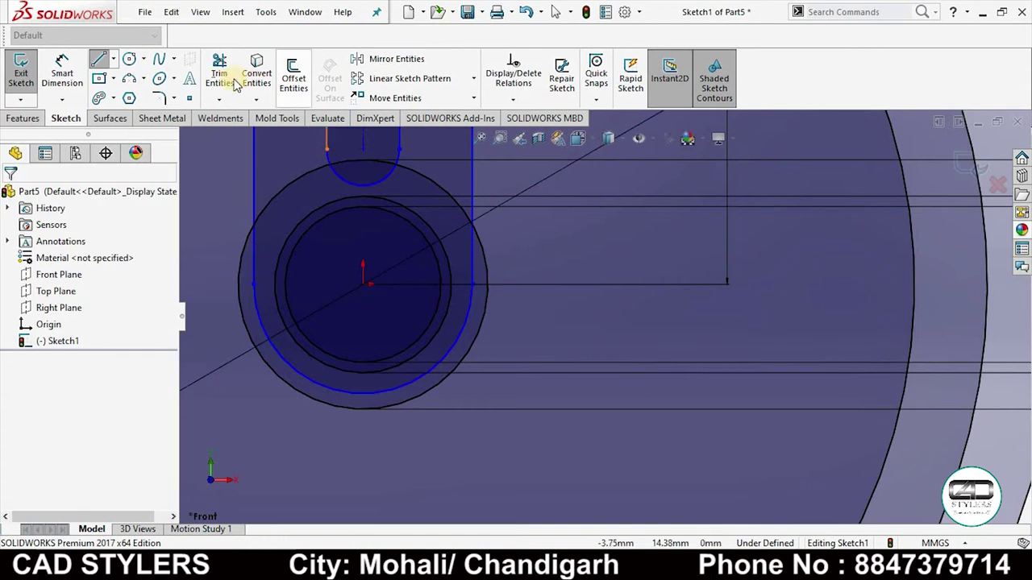
pyautogui.scroll(-1, 481, 272)
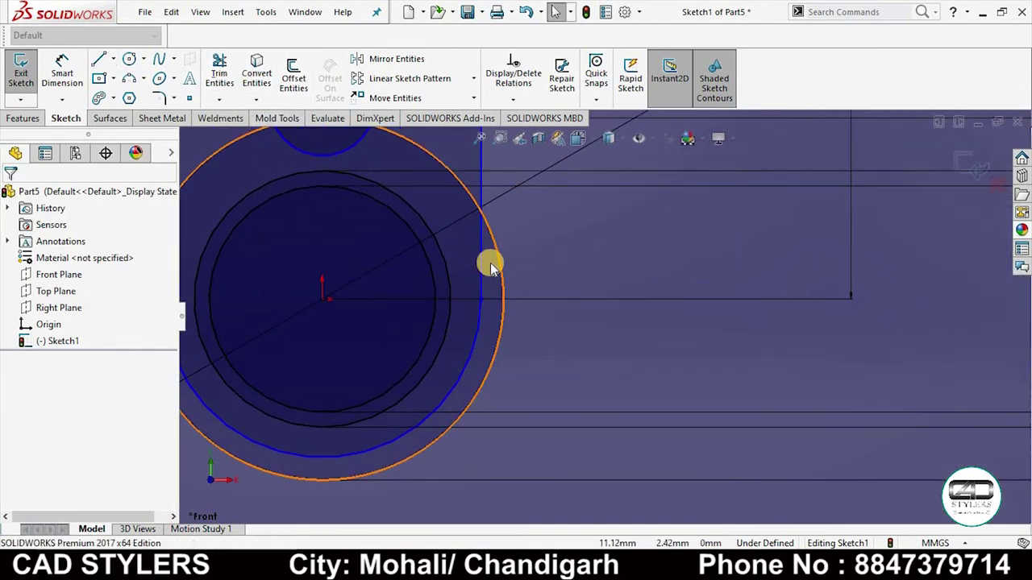
pyautogui.click(467, 274)
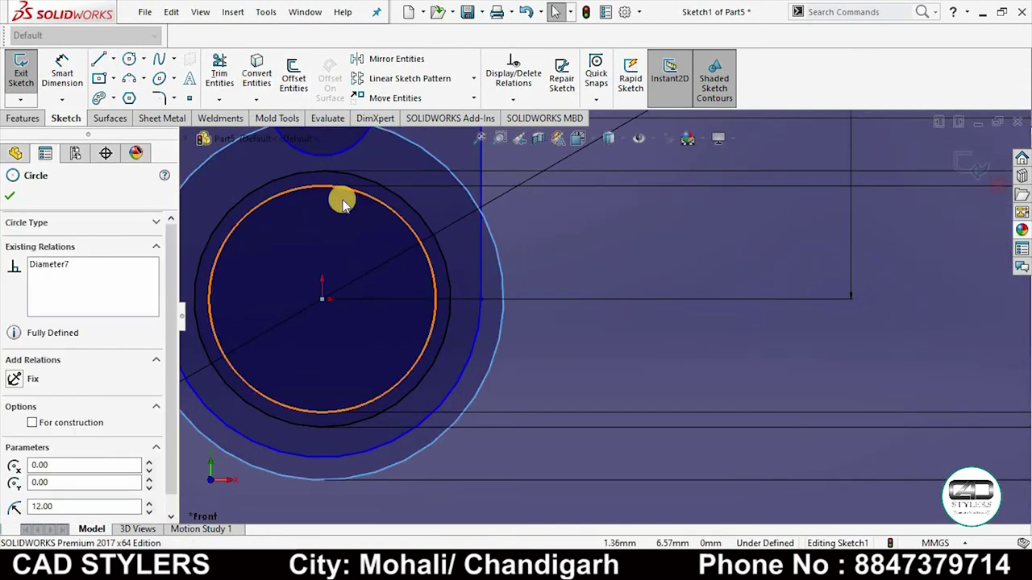
pyautogui.press('Escape')
pyautogui.click(218, 73)
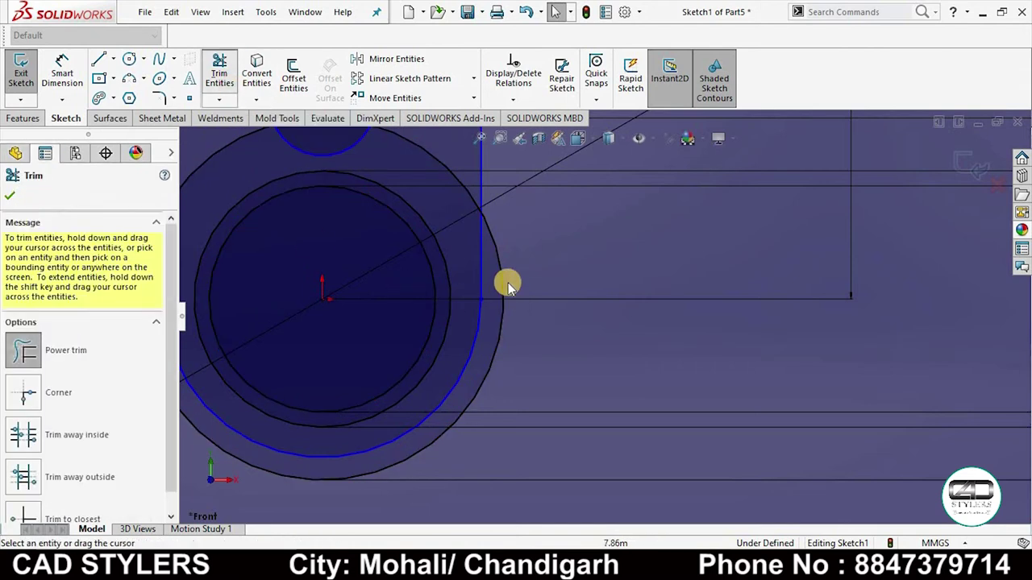
pyautogui.moveTo(492, 269); pyautogui.dragTo(470, 277)
pyautogui.scroll(2, 378, 266)
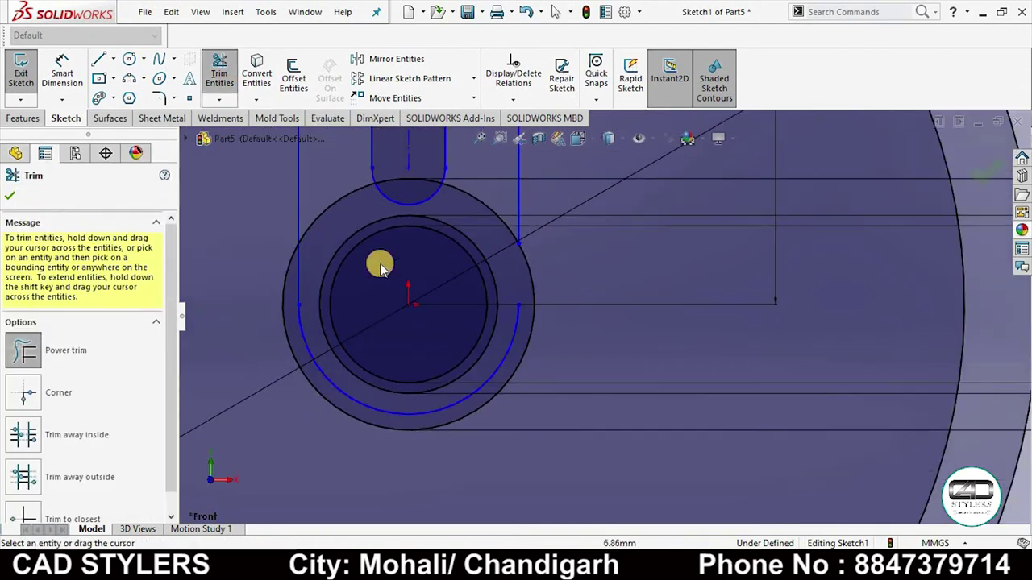
pyautogui.scroll(-3, 321, 276)
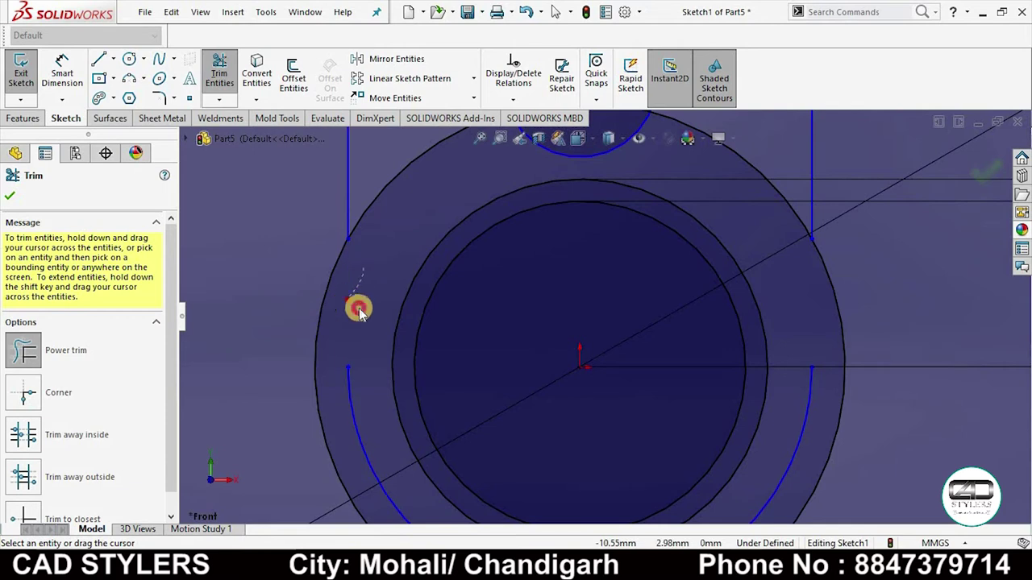
pyautogui.press('Escape')
# Step: Delete the leftover arc beneath the hub
pyautogui.scroll(2, 435, 386)
pyautogui.click(432, 388)
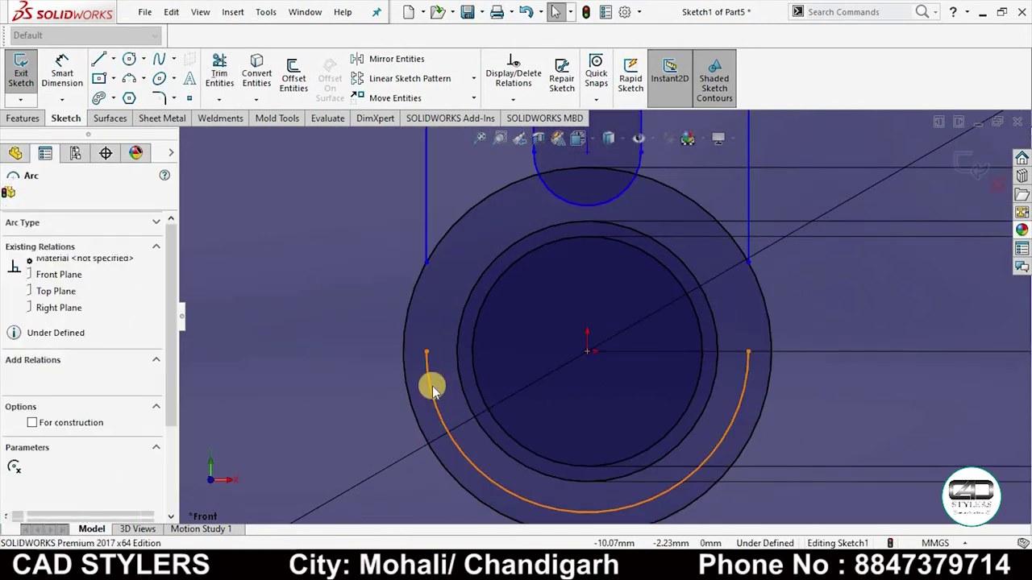
pyautogui.press('Delete')
pyautogui.scroll(2, 556, 258)
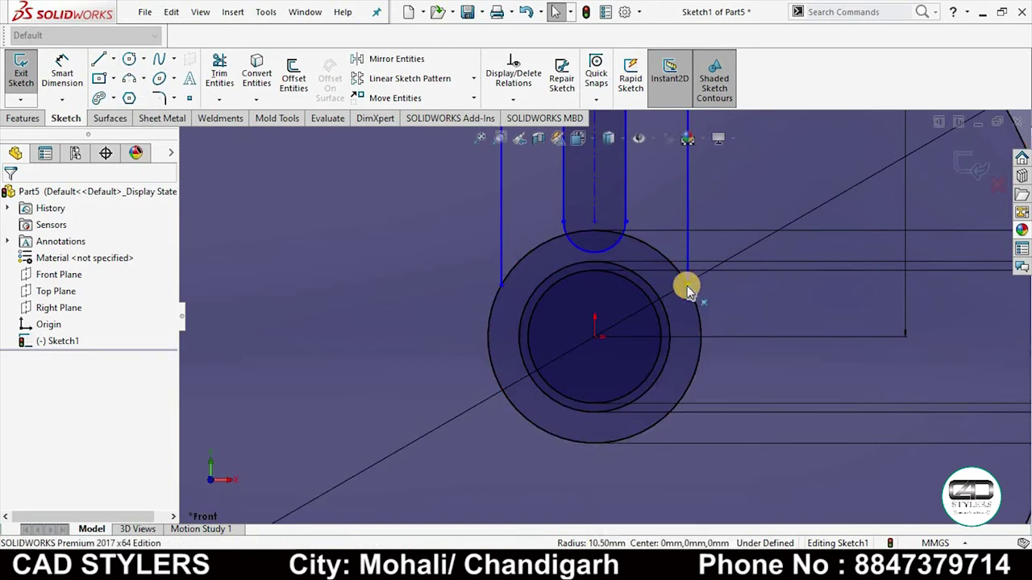
# Step: Draw a radial line from the hub circle out to the 134 mm rim
pyautogui.click(99, 63)
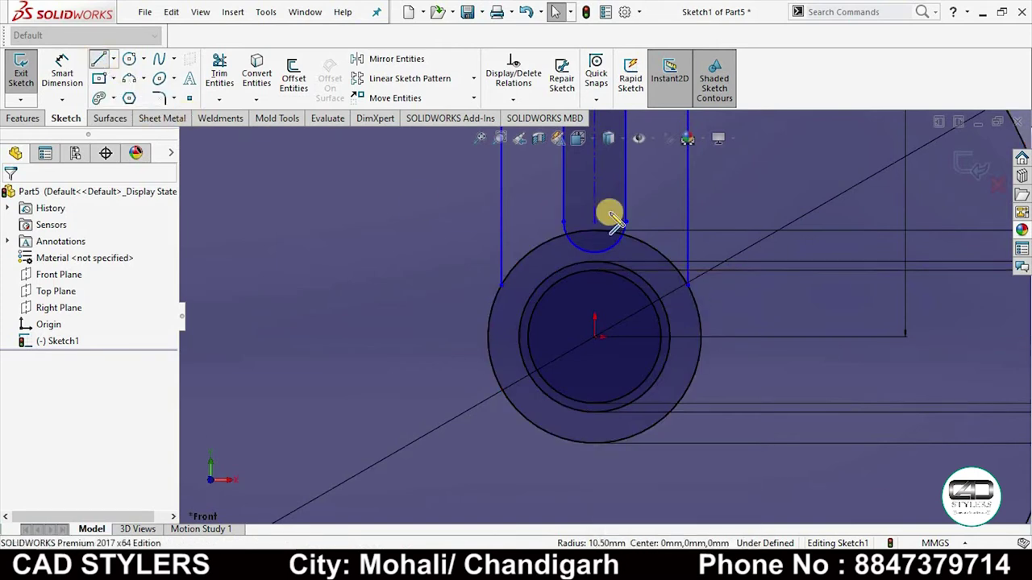
pyautogui.click(666, 373)
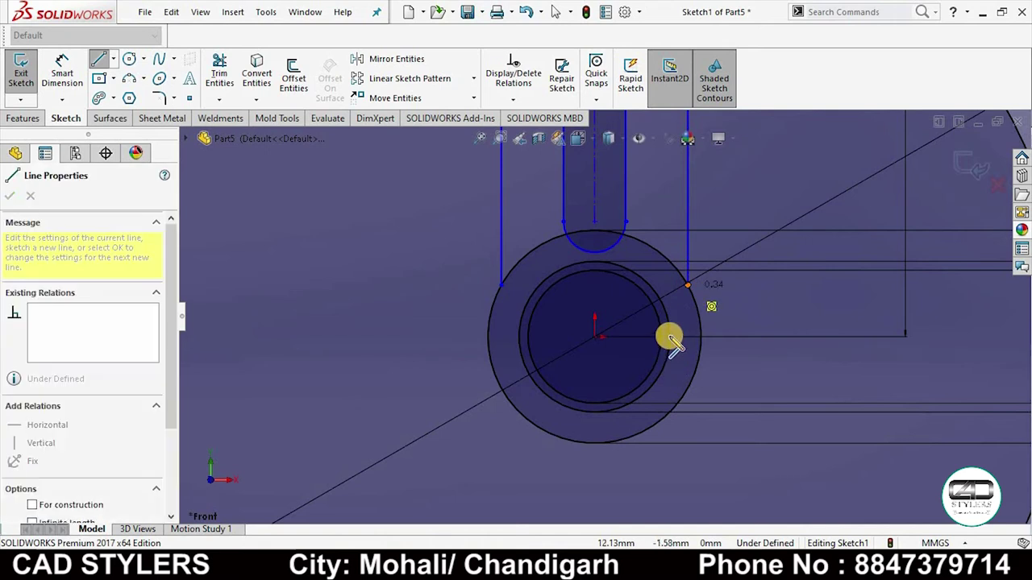
pyautogui.scroll(3, 668, 339)
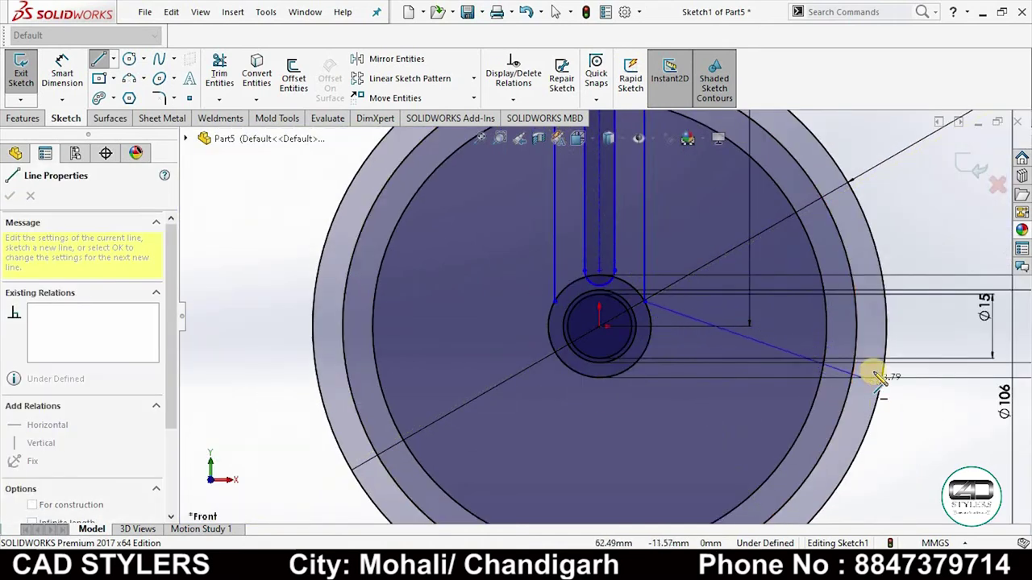
pyautogui.press('z')
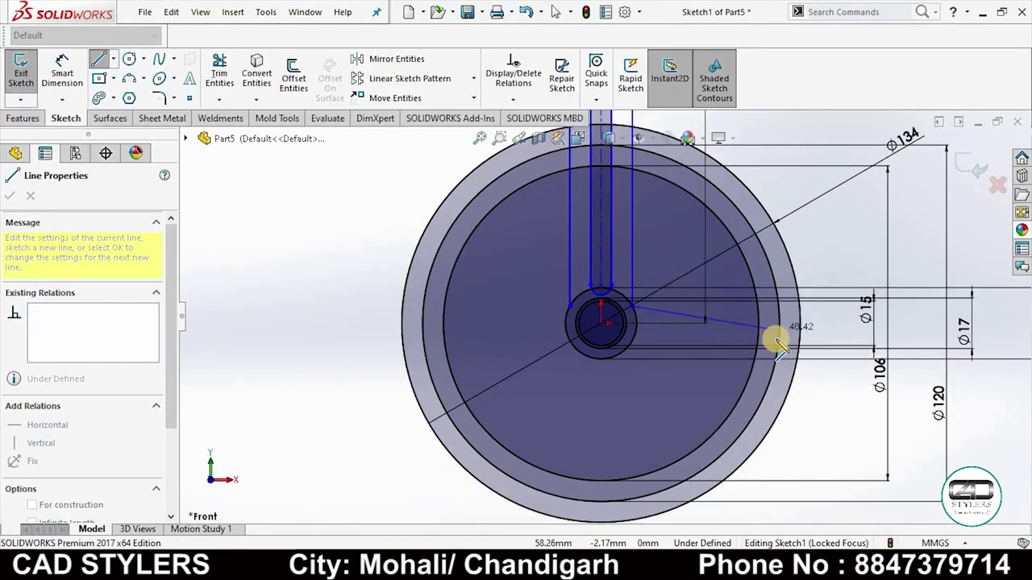
pyautogui.click(779, 345)
pyautogui.rightClick(780, 347)
pyautogui.click(810, 371)
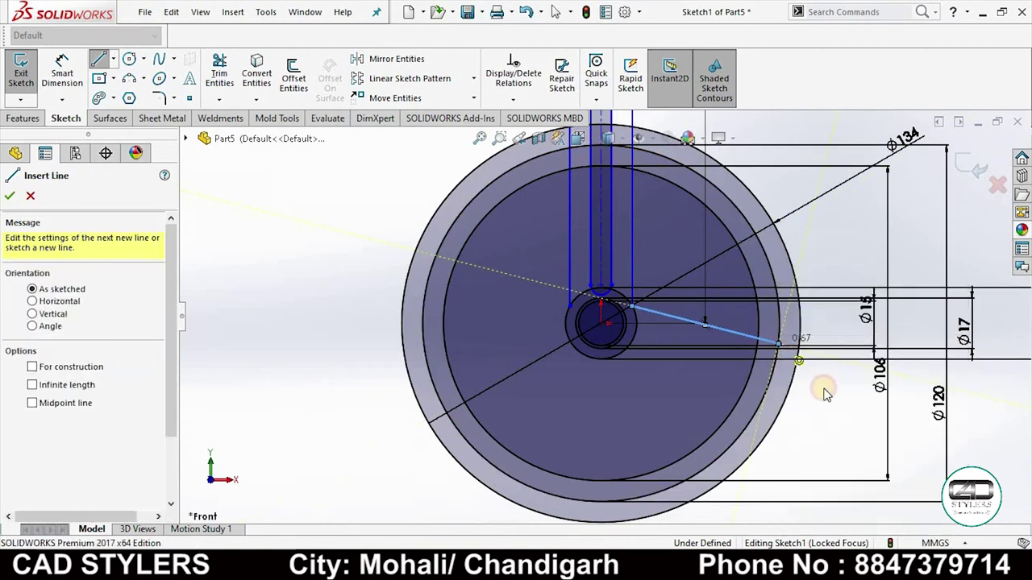
pyautogui.press('Escape')
pyautogui.click(748, 322)
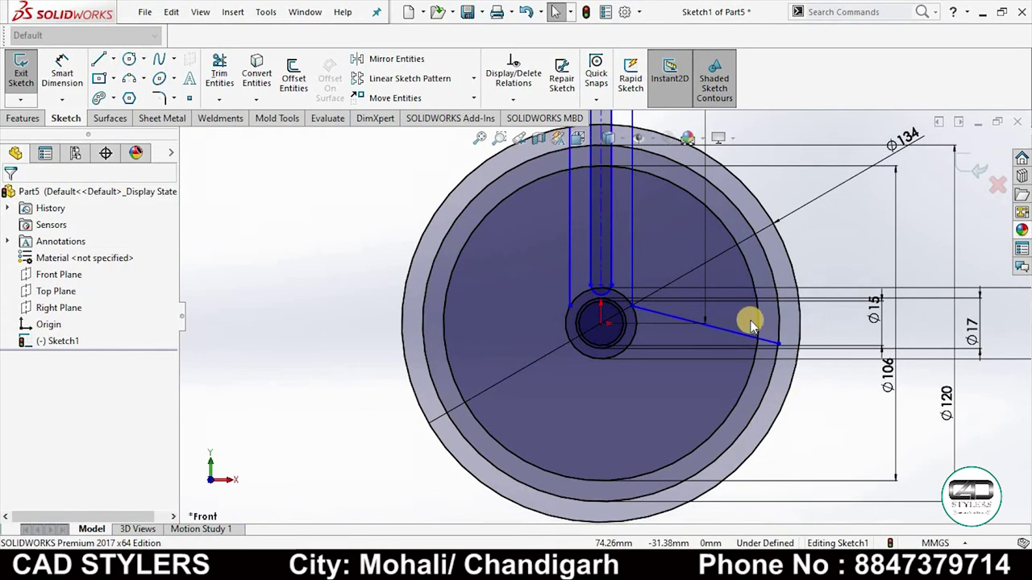
# Step: Dimension the radial line's angle from the lever to 105°
pyautogui.click(62, 77)
pyautogui.click(654, 308)
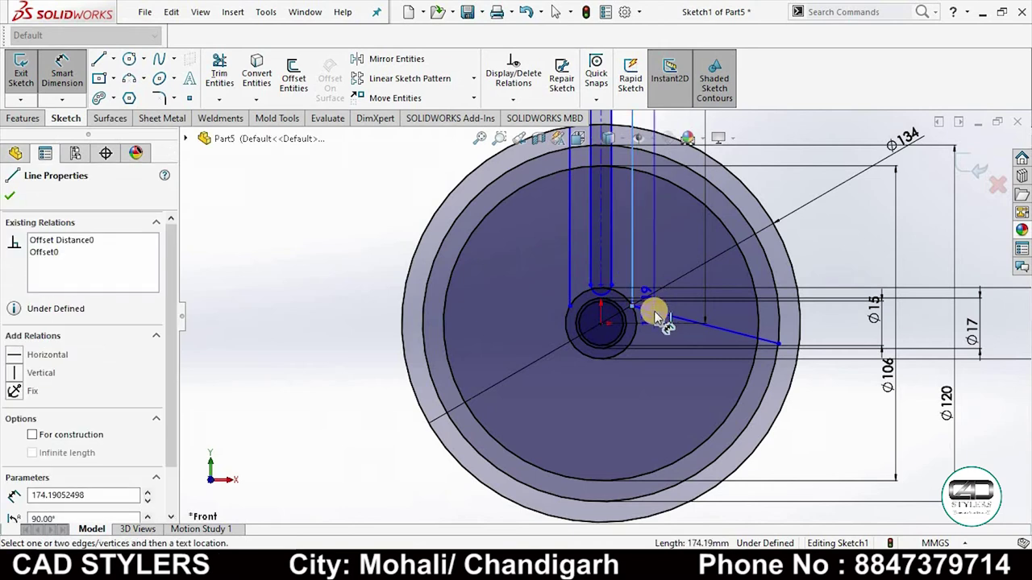
pyautogui.click(667, 278)
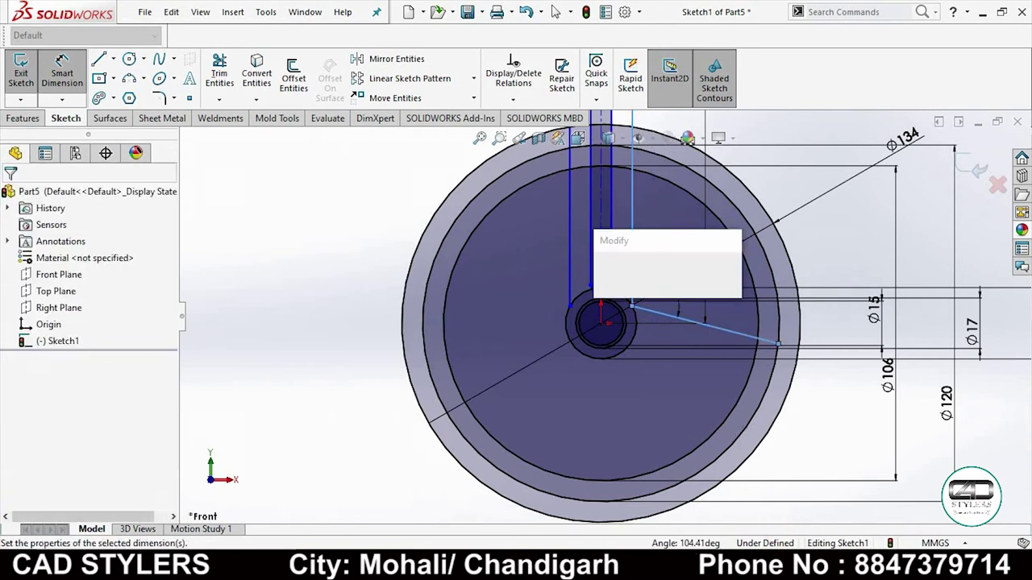
pyautogui.hotkey('alt', 'Tab')
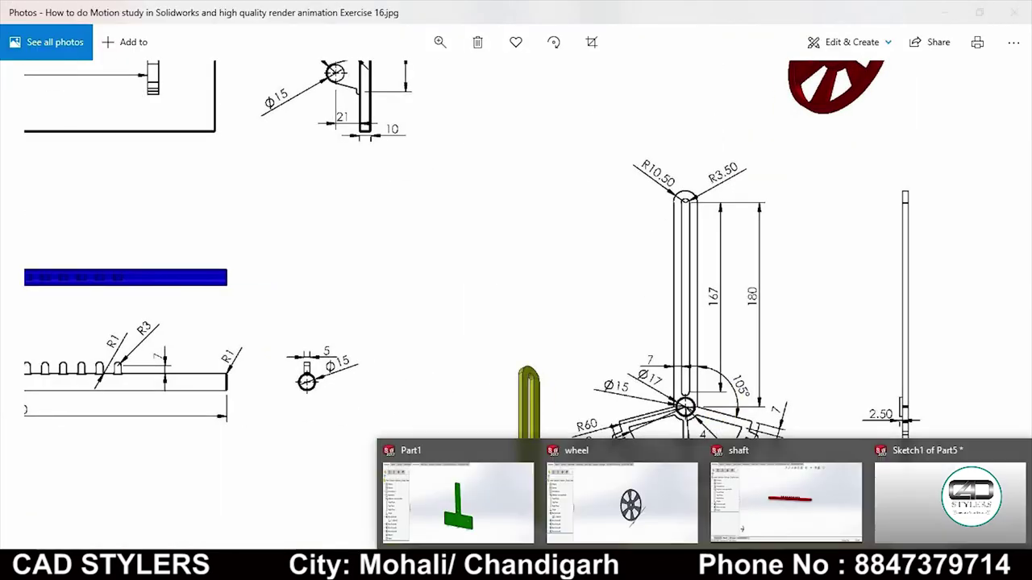
pyautogui.click(951, 483)
pyautogui.write('0')
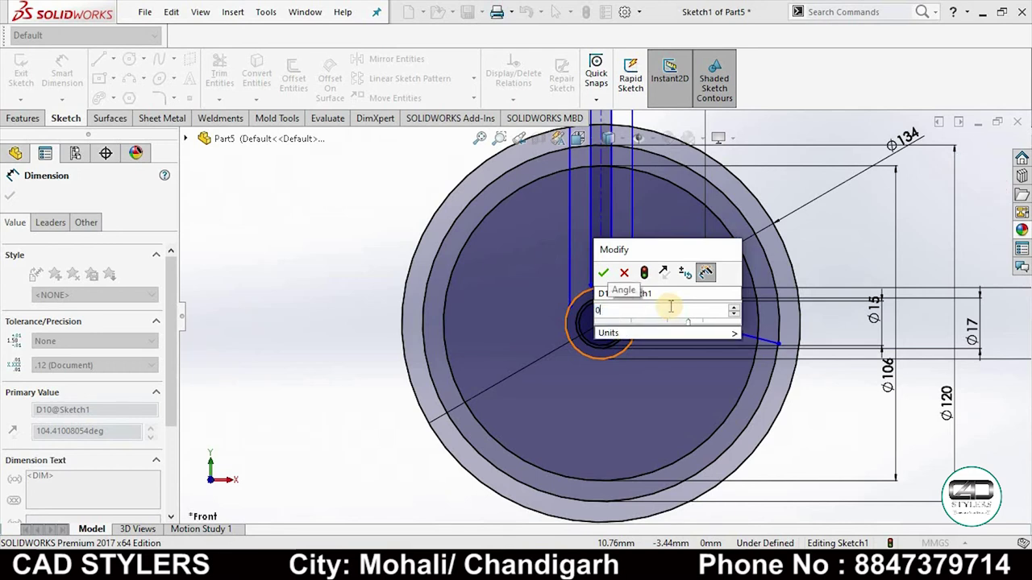
pyautogui.press('BackSpace')
pyautogui.write('105')
pyautogui.press('Return')
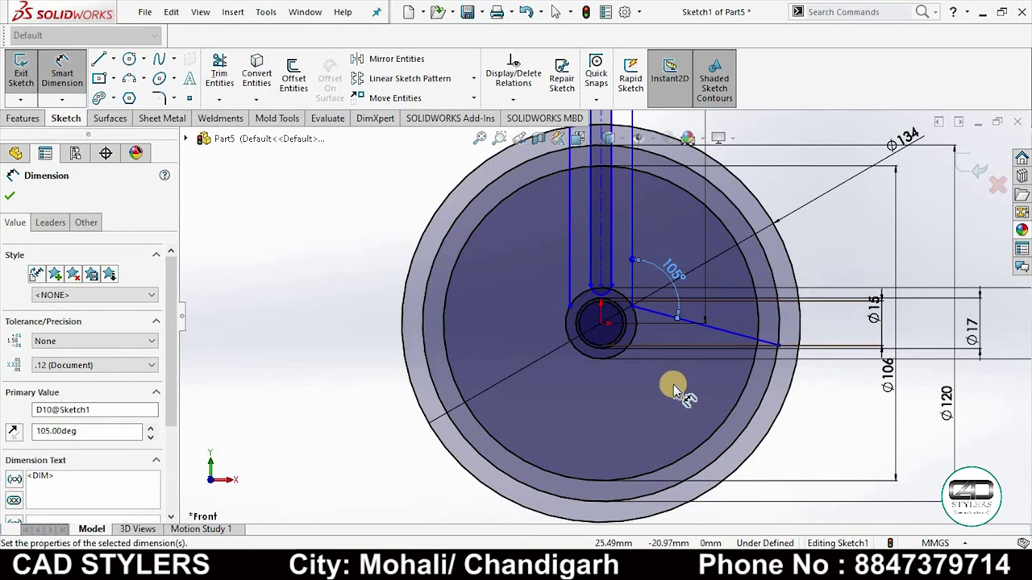
# Step: Mirror the radial line about the vertical centerline
pyautogui.click(395, 60)
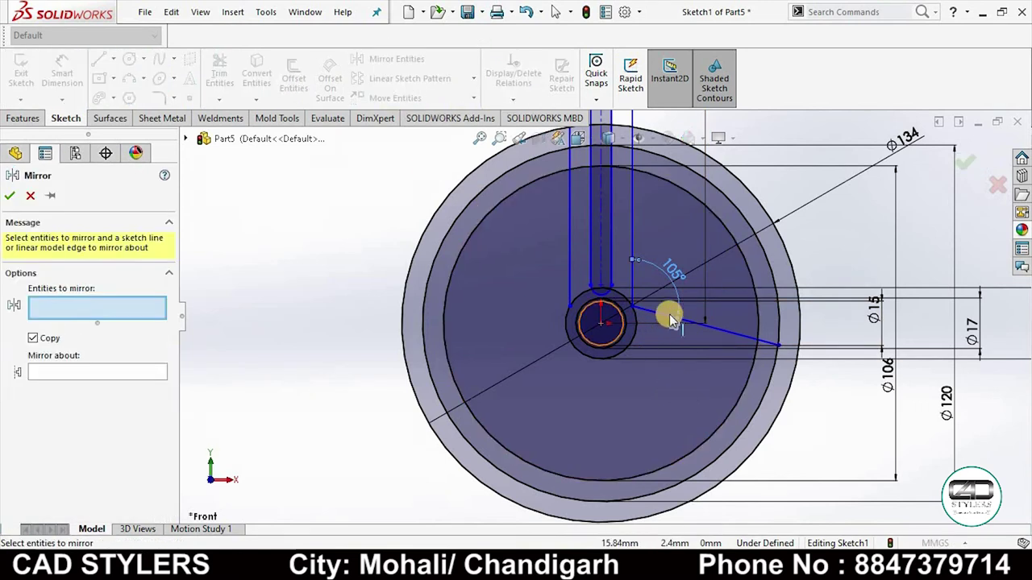
pyautogui.click(77, 372)
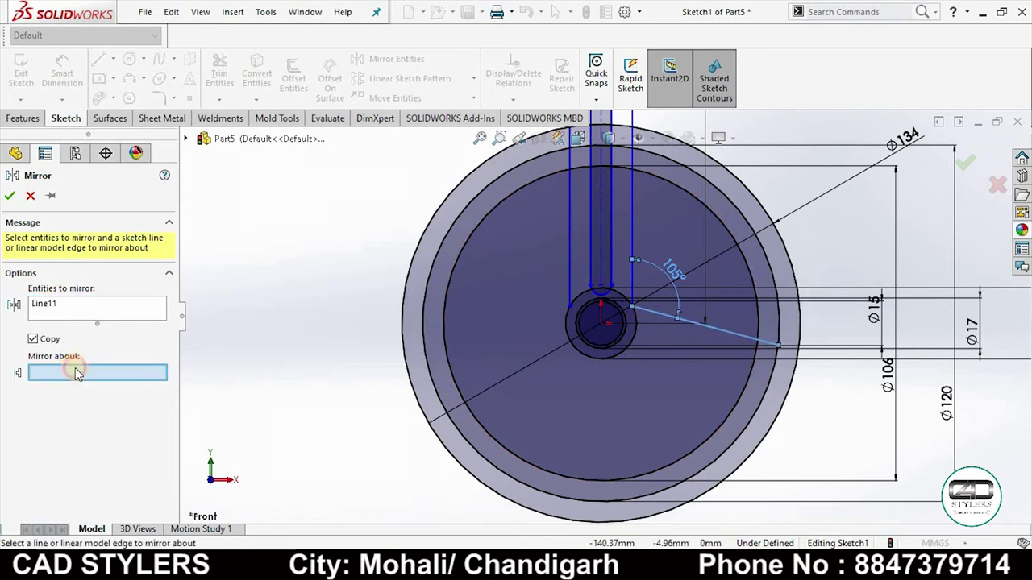
pyautogui.click(600, 256)
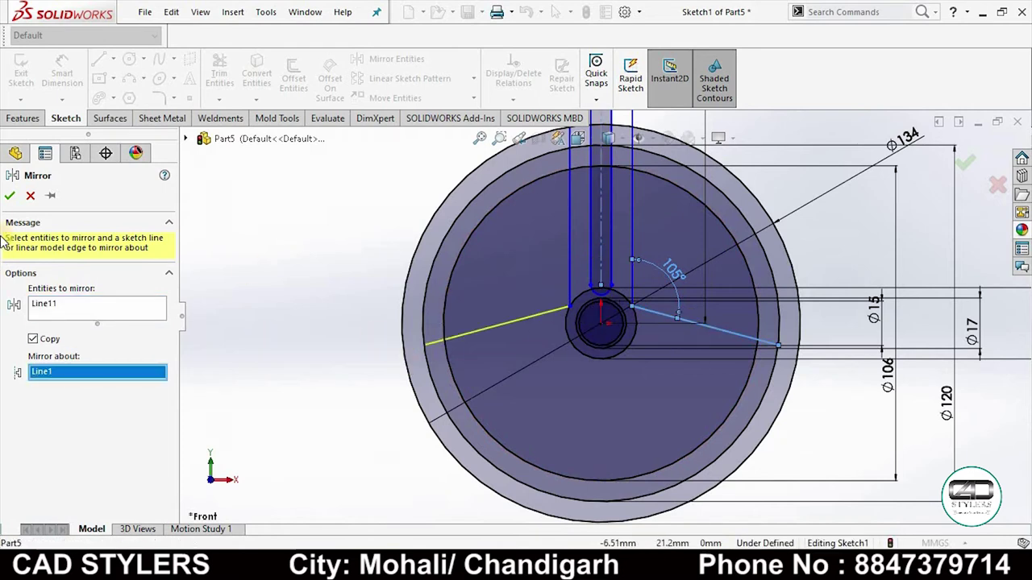
pyautogui.click(11, 196)
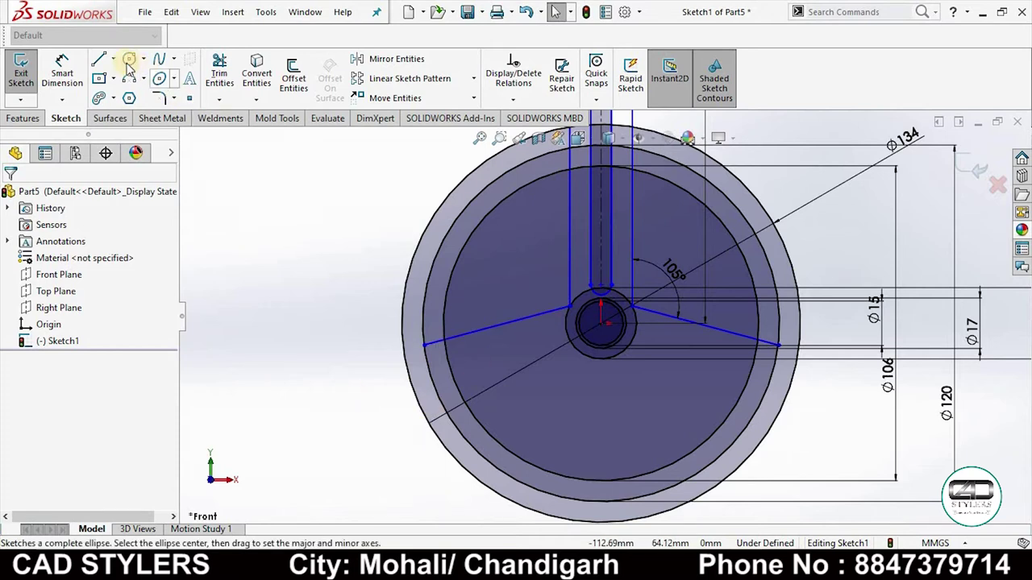
# Step: Draw a vertical line from the bottom of the hub down to the rim, checking the reference drawing
pyautogui.click(98, 58)
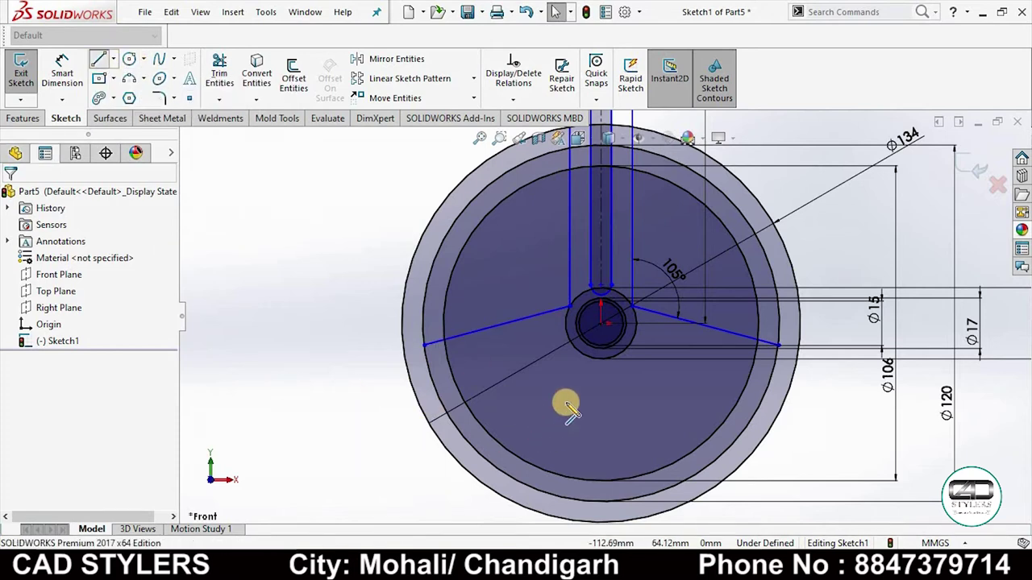
pyautogui.click(600, 357)
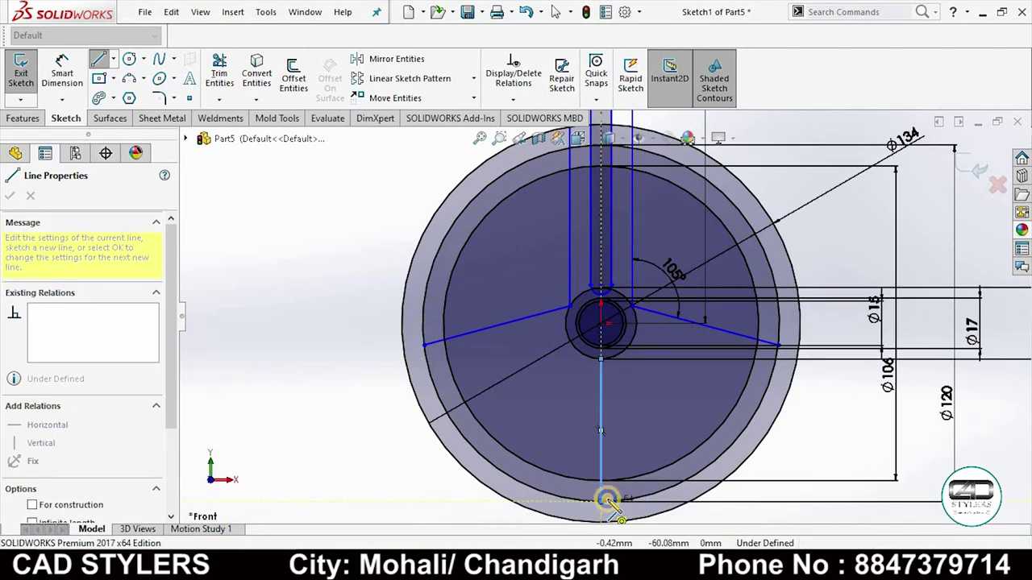
pyautogui.rightClick(600, 501)
pyautogui.click(645, 384)
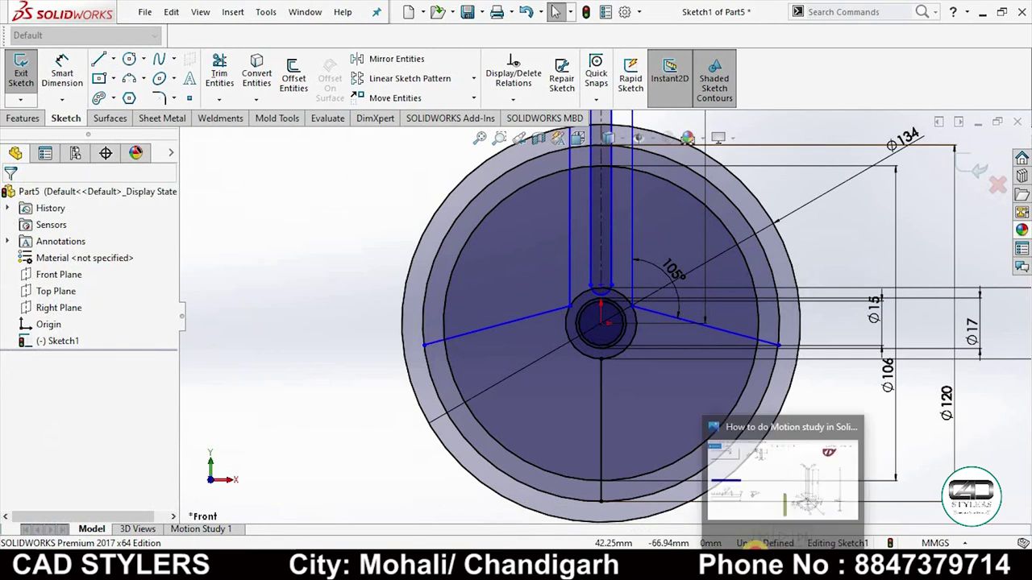
pyautogui.click(829, 451)
pyautogui.doubleClick(671, 436)
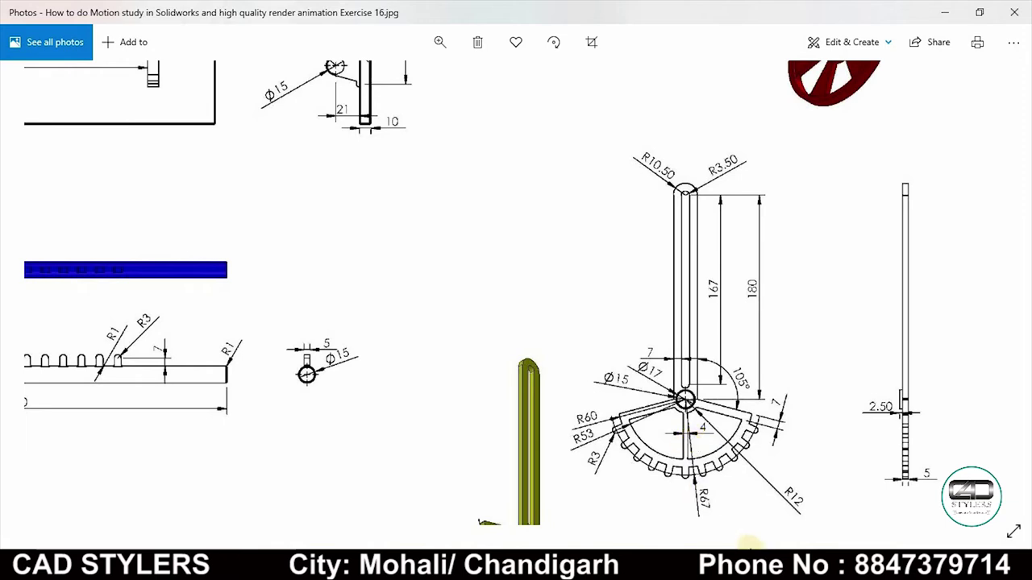
pyautogui.click(750, 557)
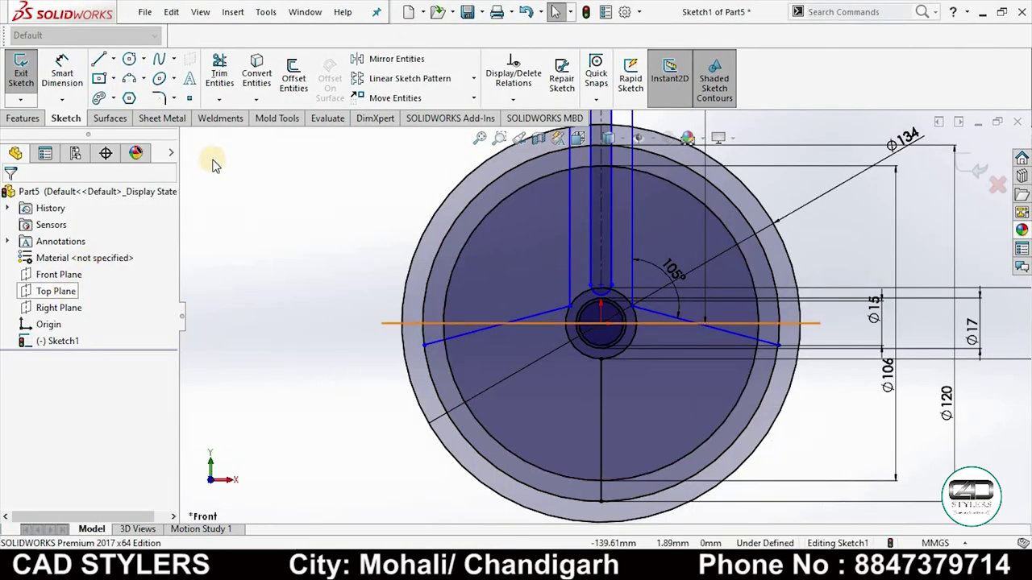
# Step: Offset the vertical line 2 mm to each side, forming a 4 mm strip
pyautogui.click(294, 76)
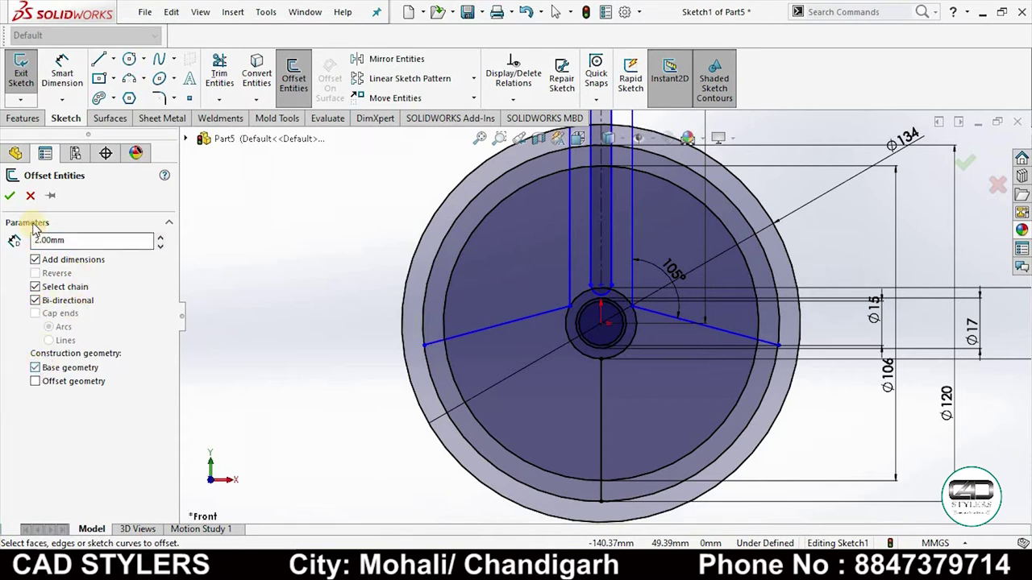
pyautogui.click(12, 199)
pyautogui.press('Return')
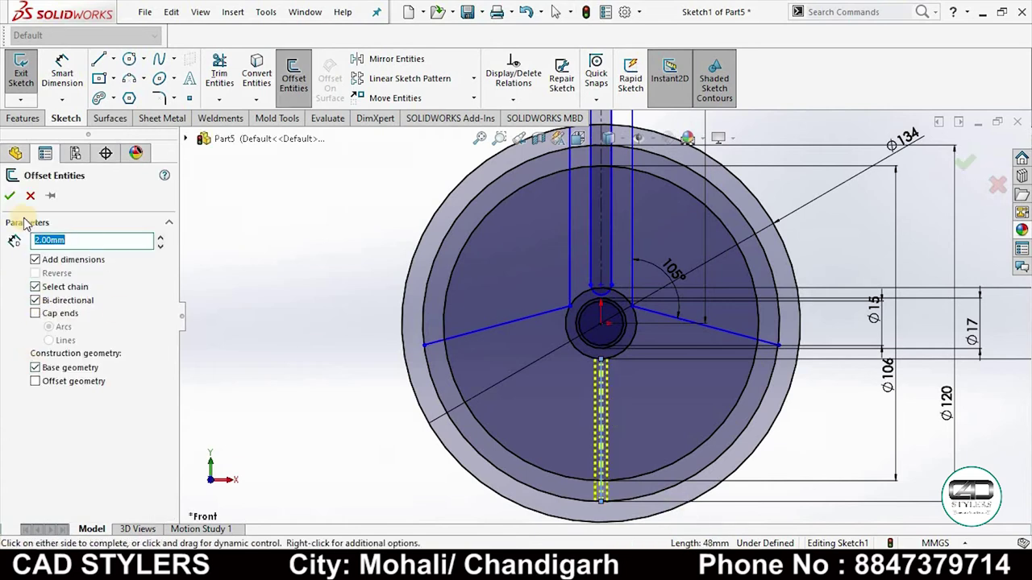
pyautogui.press('Return')
pyautogui.scroll(-3, 631, 469)
pyautogui.scroll(2, 632, 384)
pyautogui.scroll(-2, 622, 394)
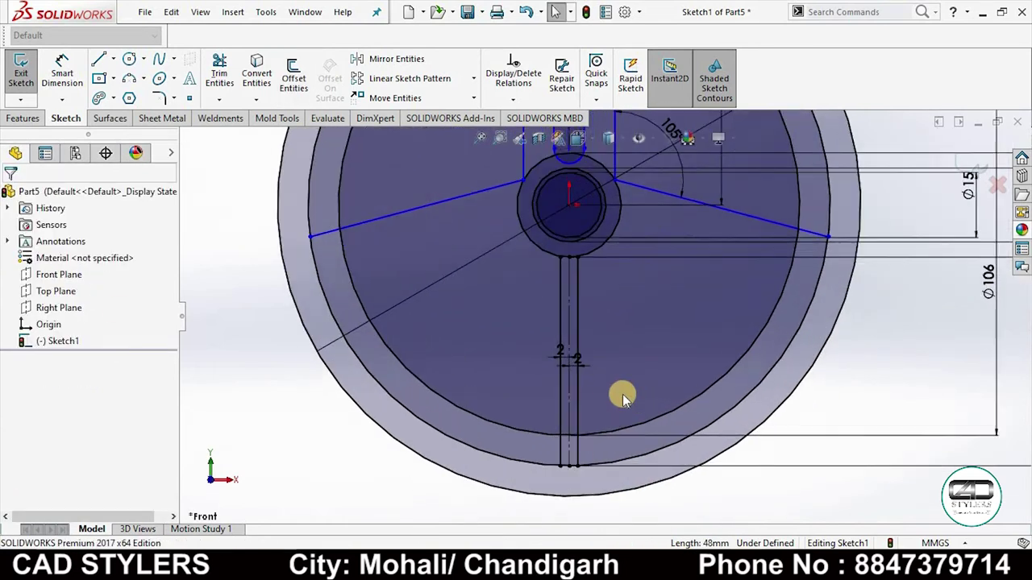
pyautogui.hotkey('alt', 'Tab')
pyautogui.scroll(3, 633, 431)
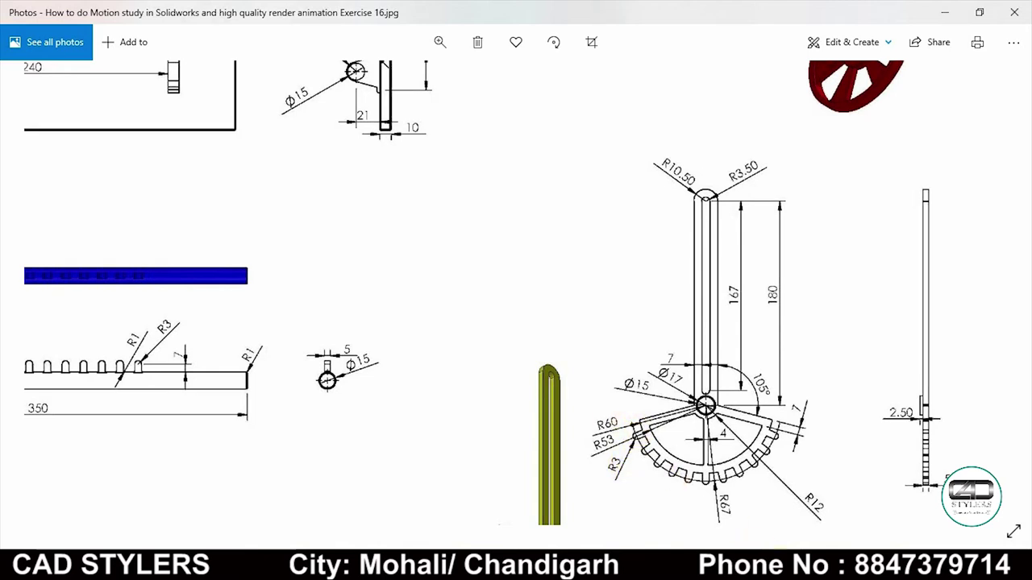
pyautogui.hotkey('alt', 'Tab')
pyautogui.scroll(2, 596, 379)
# Step: Draw a straight slot at the rim bottom, centred on the vertical line
pyautogui.scroll(2, 603, 356)
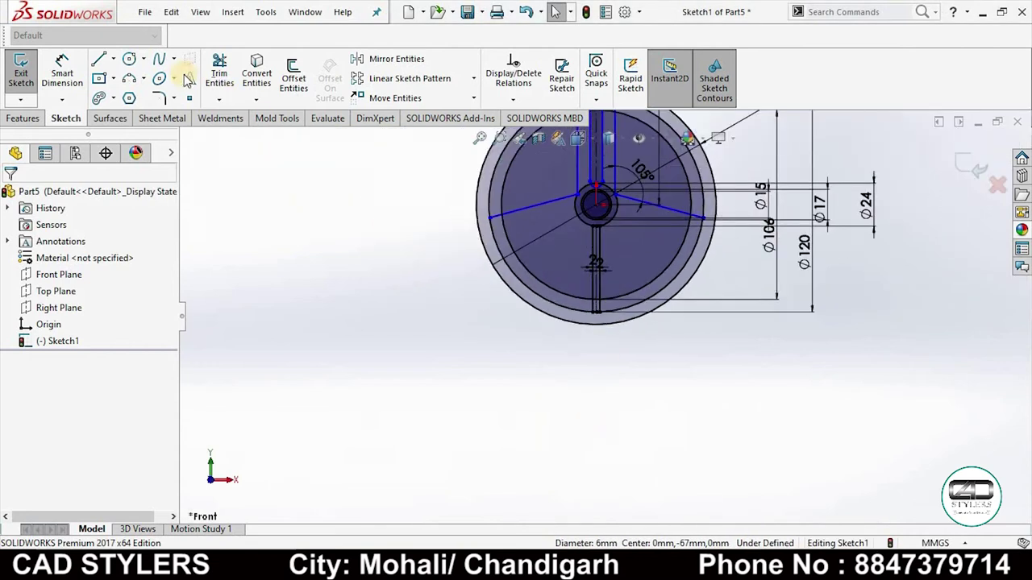
pyautogui.click(95, 99)
pyautogui.click(95, 100)
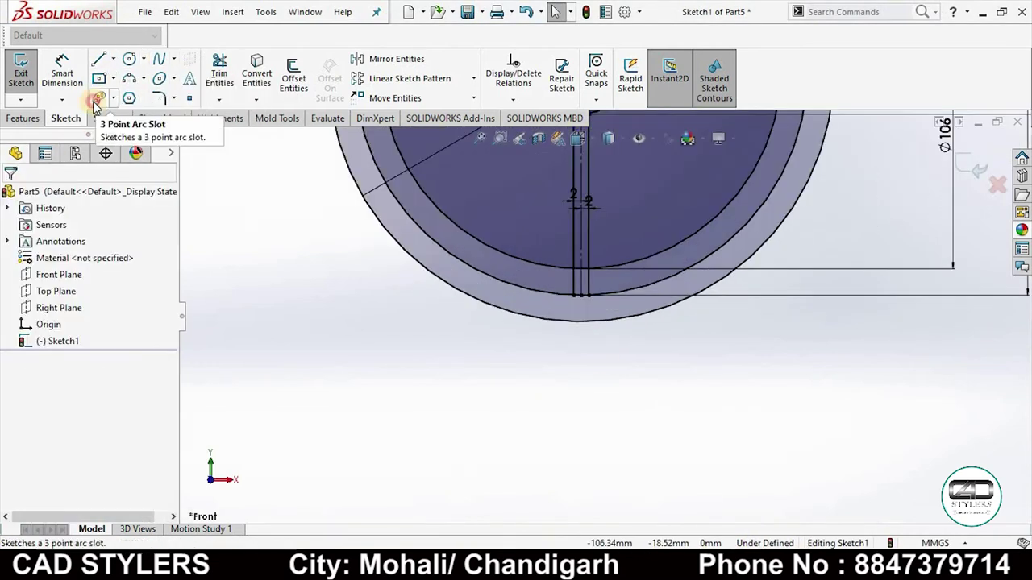
pyautogui.click(96, 101)
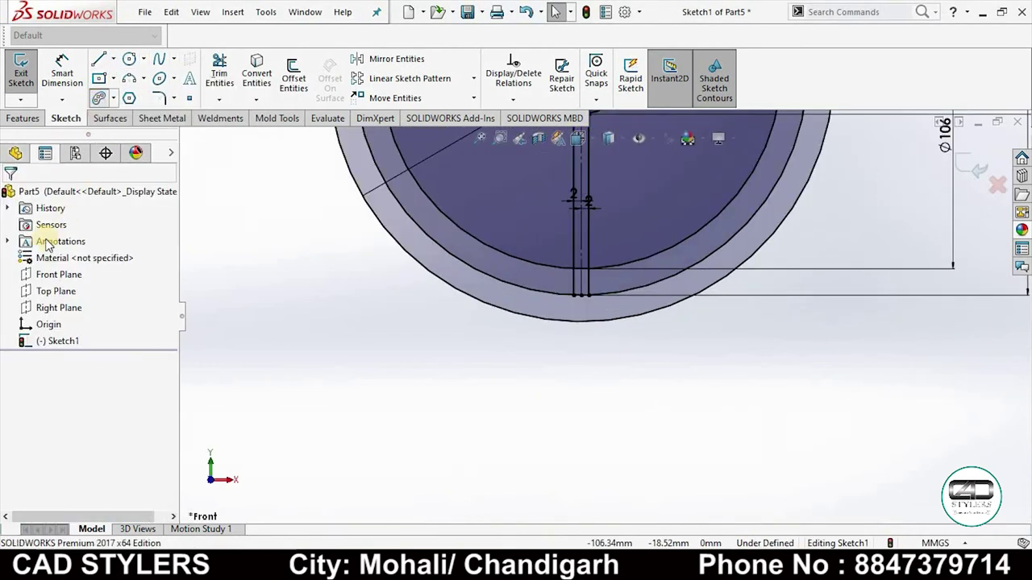
pyautogui.click(582, 320)
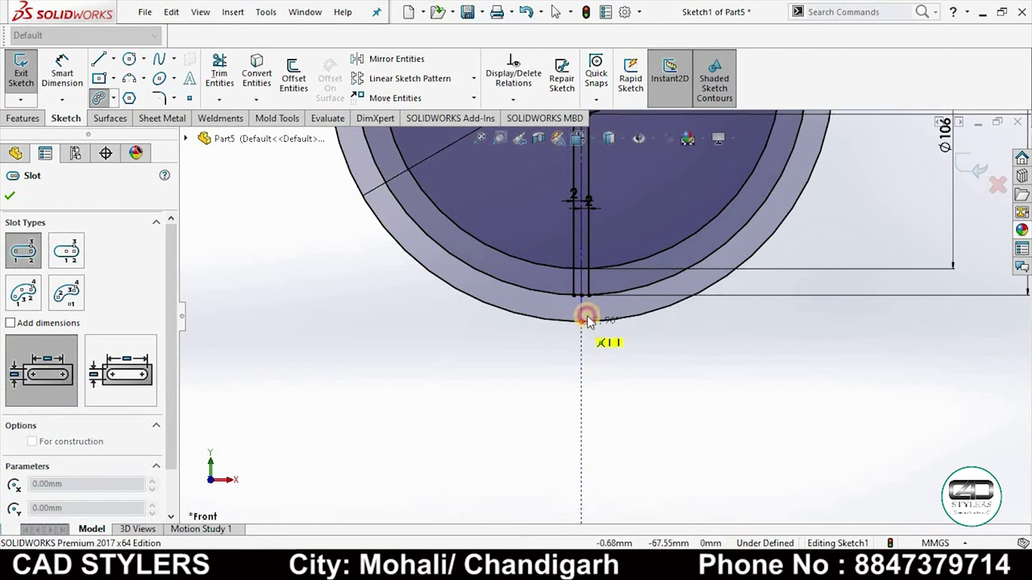
pyautogui.click(601, 311)
pyautogui.rightClick(596, 308)
pyautogui.click(635, 319)
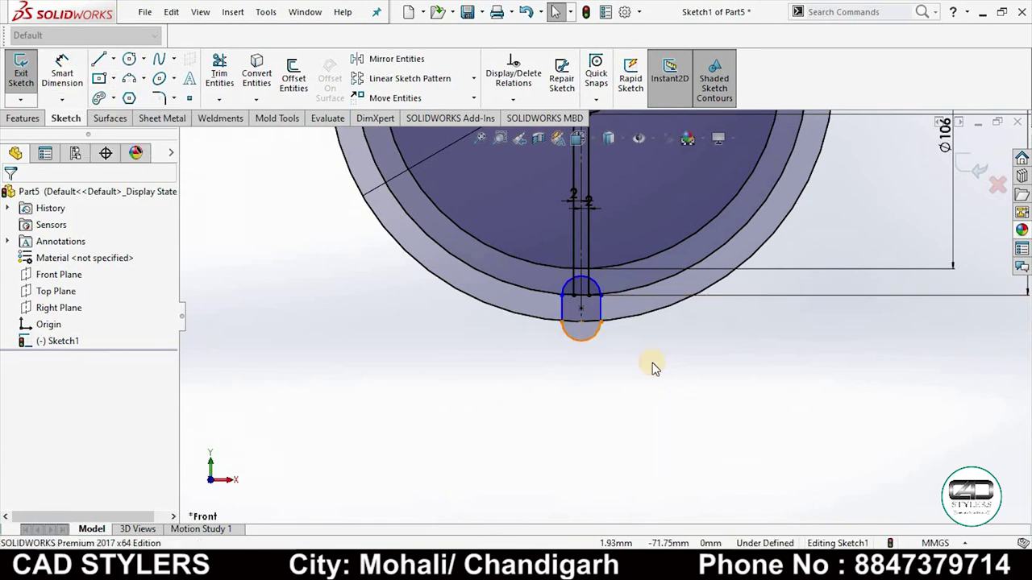
# Step: Dimension the slot's end arc to R3
pyautogui.click(612, 337)
pyautogui.click(62, 73)
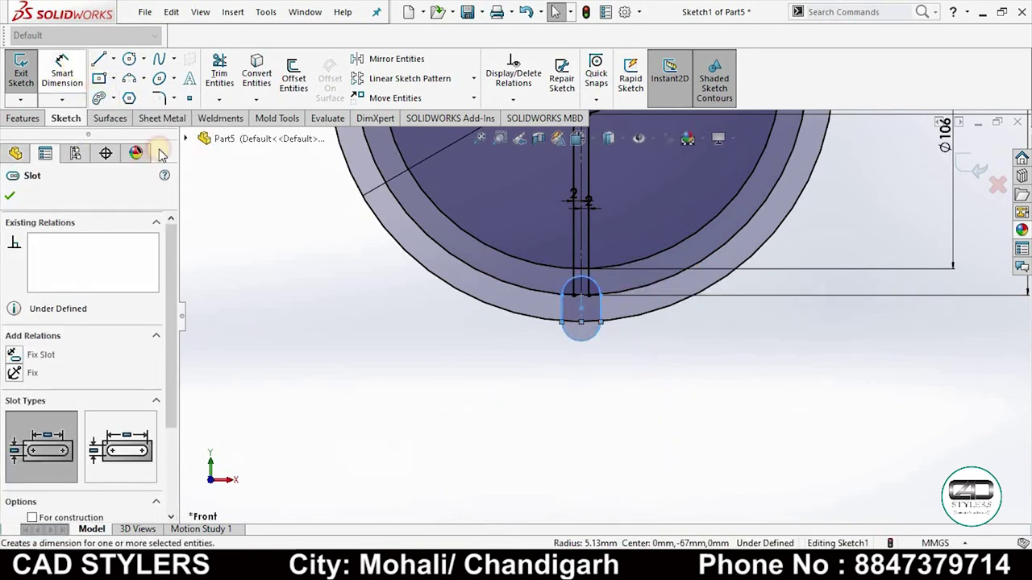
pyautogui.click(677, 359)
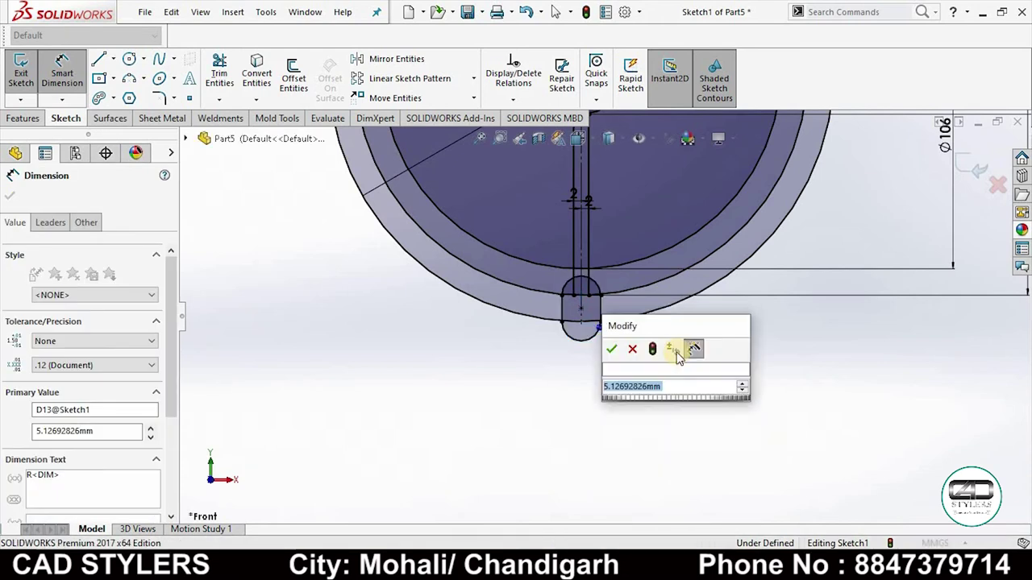
pyautogui.press('Return')
pyautogui.scroll(-2, 596, 309)
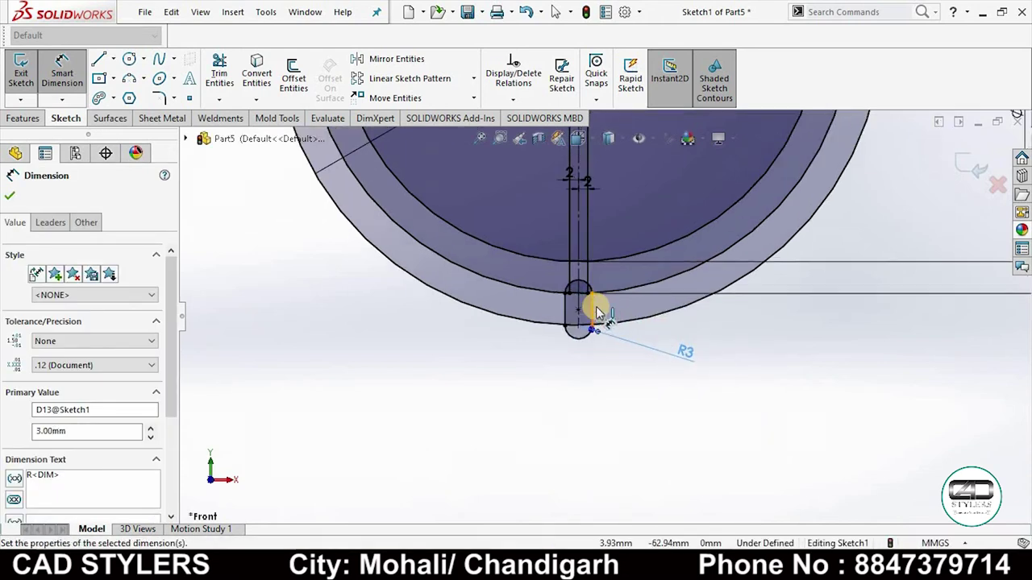
pyautogui.scroll(-2, 597, 312)
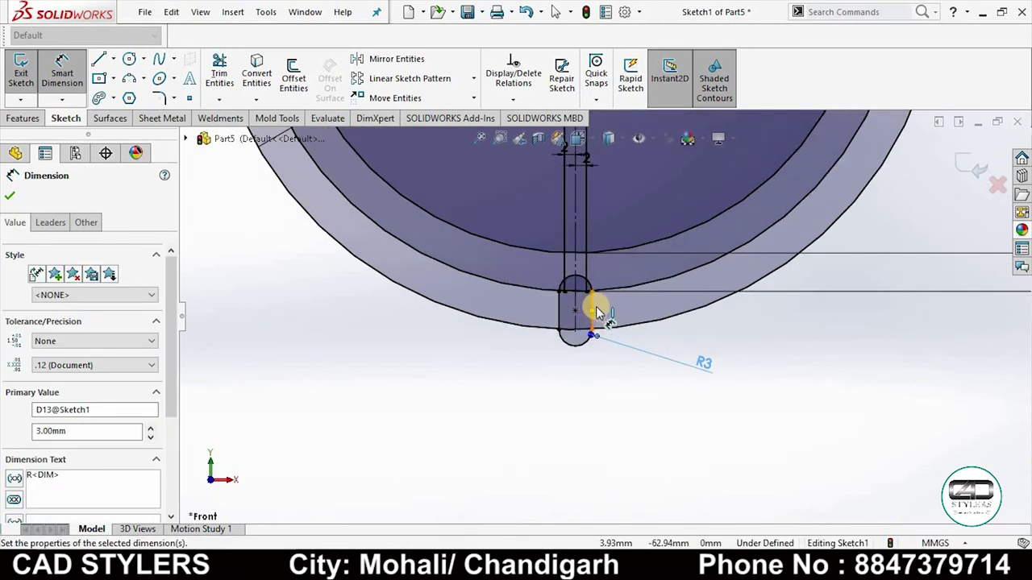
pyautogui.click(217, 74)
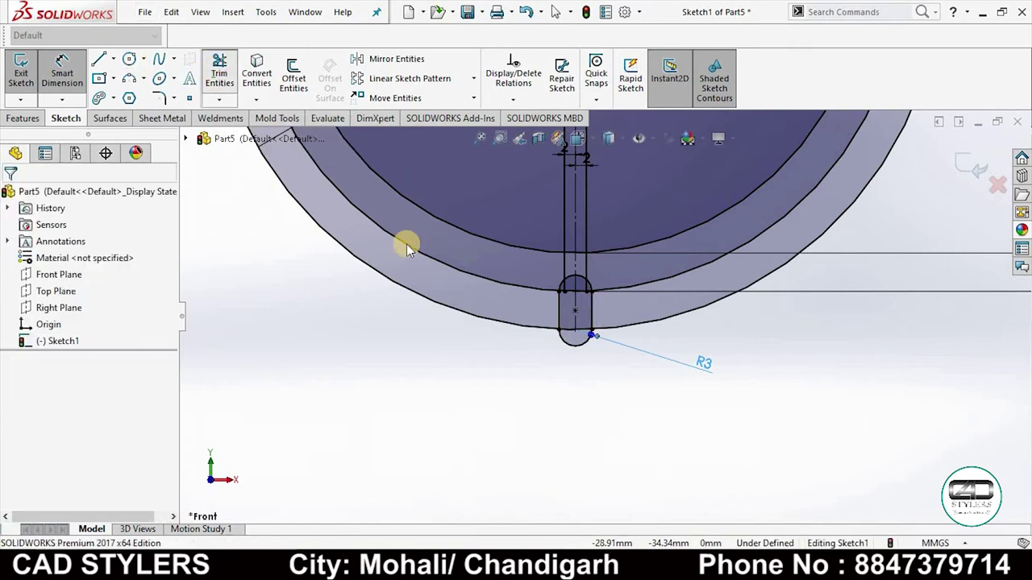
pyautogui.scroll(-2, 556, 279)
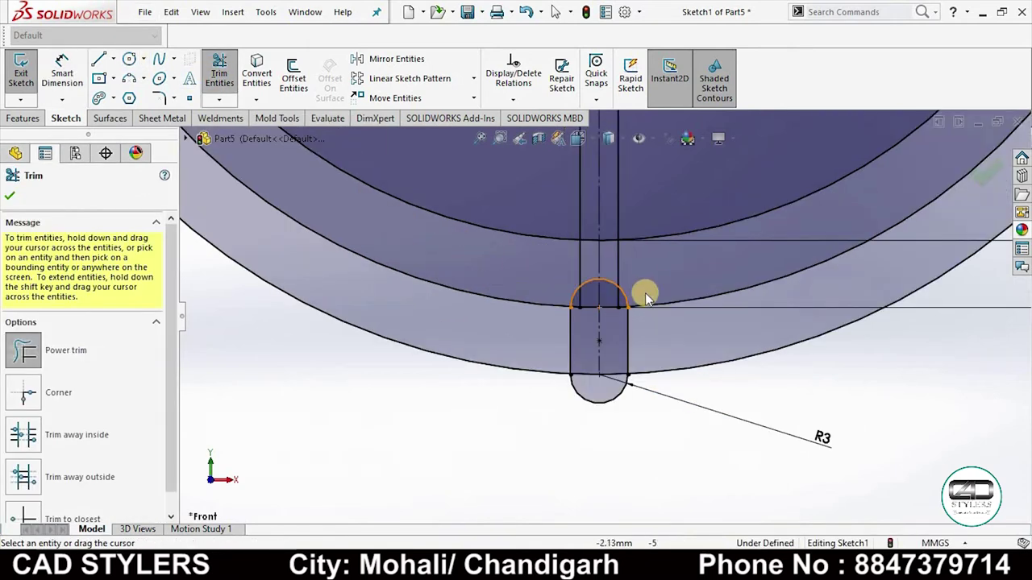
# Step: Trim the slot's upper end arc, accepting the warning that it breaks the slot
pyautogui.click(569, 295)
pyautogui.click(543, 281)
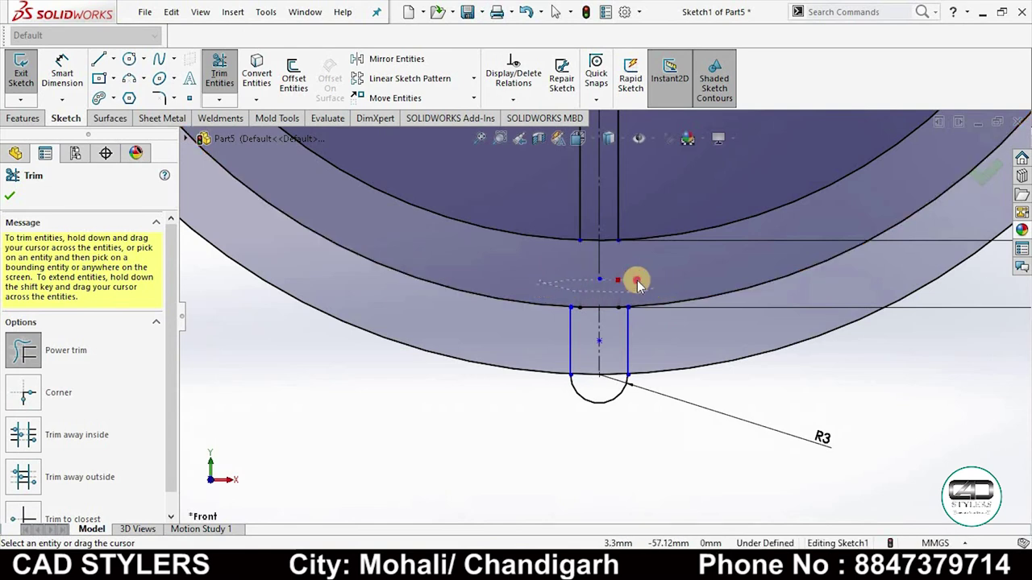
pyautogui.scroll(-2, 637, 283)
pyautogui.scroll(-2, 619, 306)
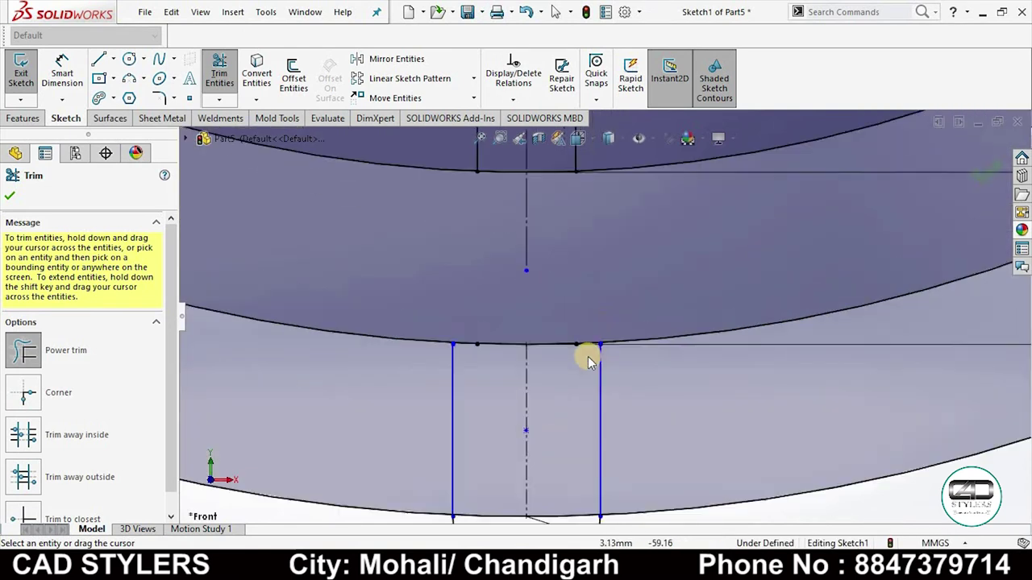
pyautogui.scroll(-2, 588, 357)
pyautogui.scroll(-2, 564, 339)
pyautogui.scroll(-2, 547, 287)
pyautogui.scroll(-1, 583, 290)
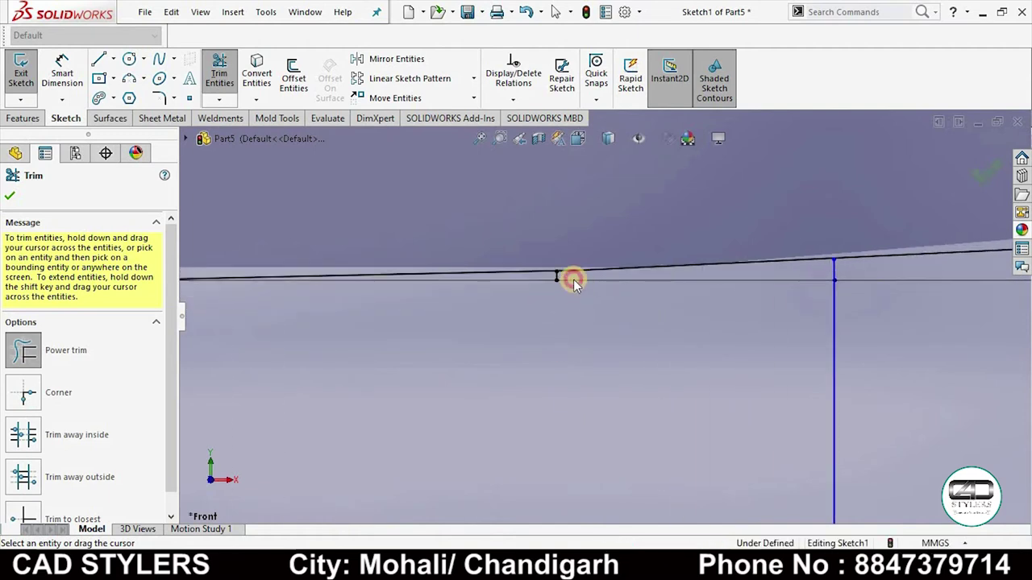
pyautogui.scroll(2, 532, 337)
pyautogui.scroll(1, 363, 326)
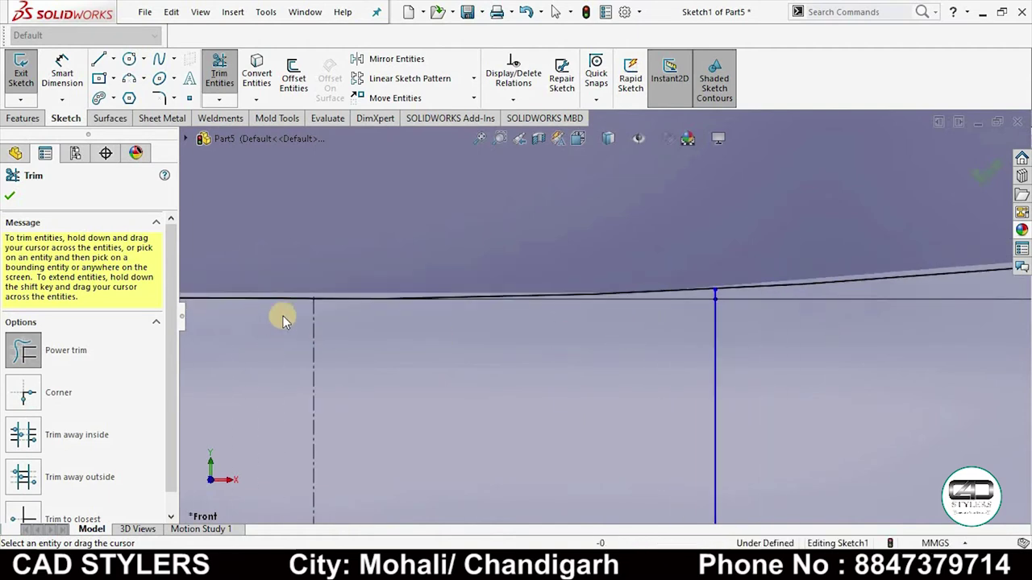
pyautogui.scroll(2, 283, 316)
pyautogui.scroll(2, 258, 300)
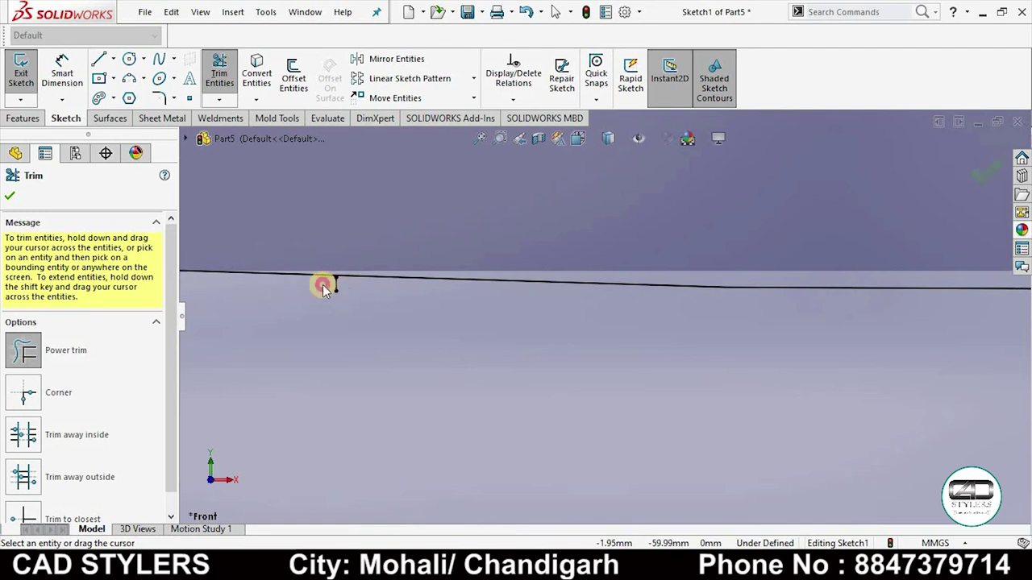
pyautogui.scroll(2, 367, 321)
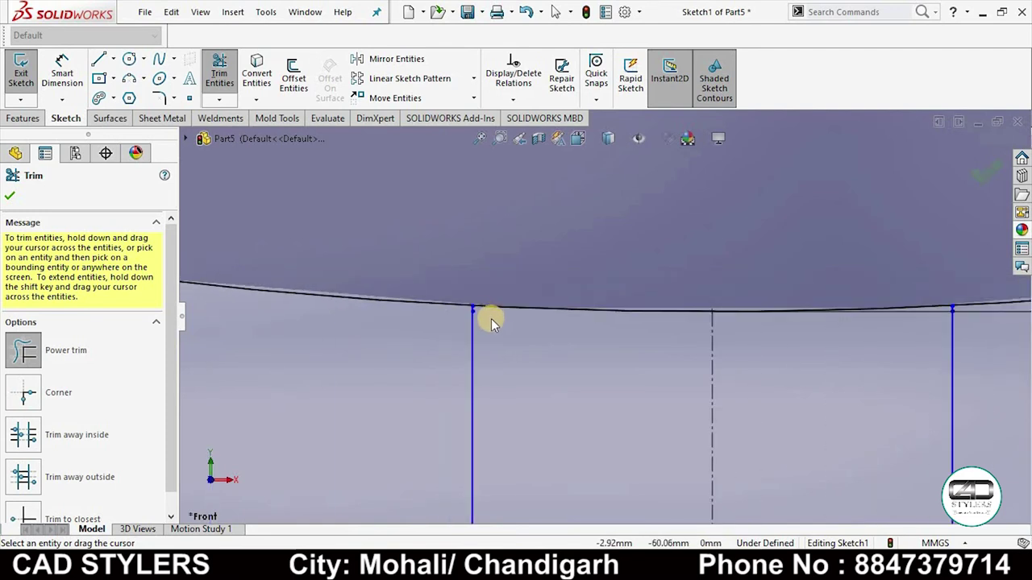
pyautogui.scroll(1, 491, 318)
pyautogui.scroll(1, 499, 323)
# Step: Exit trimming and compare the sketch with the reference drawing
pyautogui.press('Escape')
pyautogui.scroll(3, 532, 310)
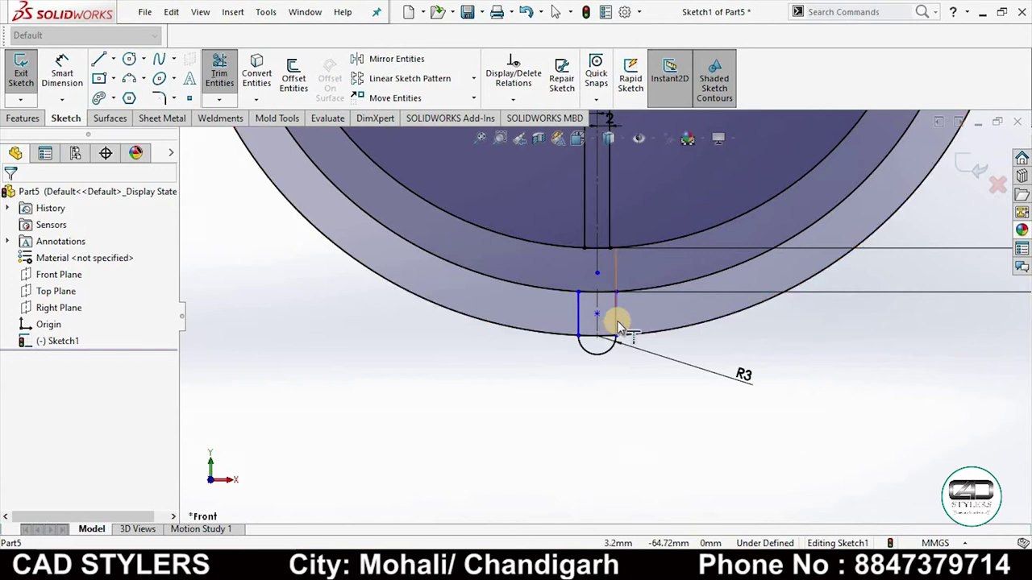
pyautogui.click(774, 439)
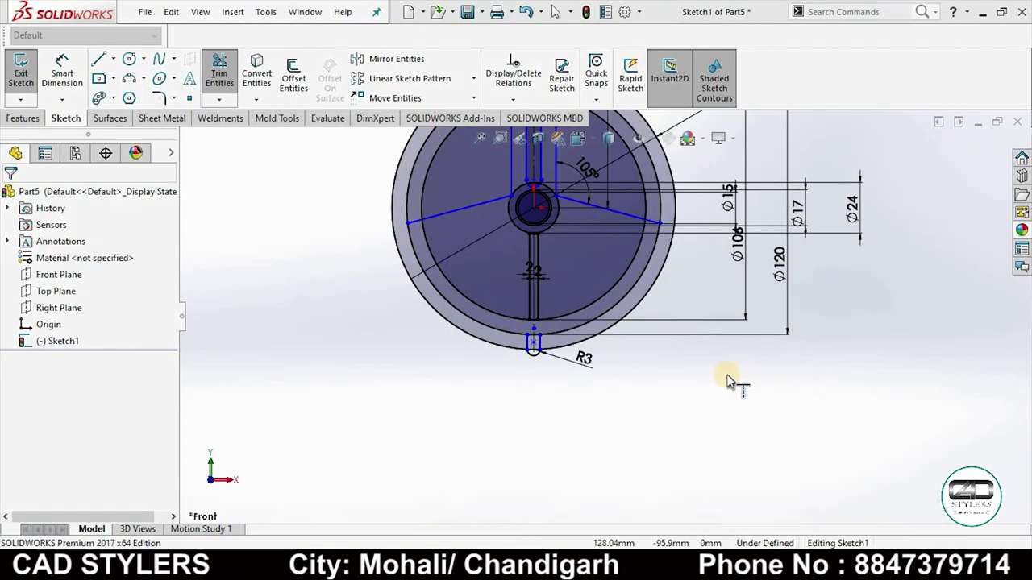
pyautogui.scroll(-3, 544, 335)
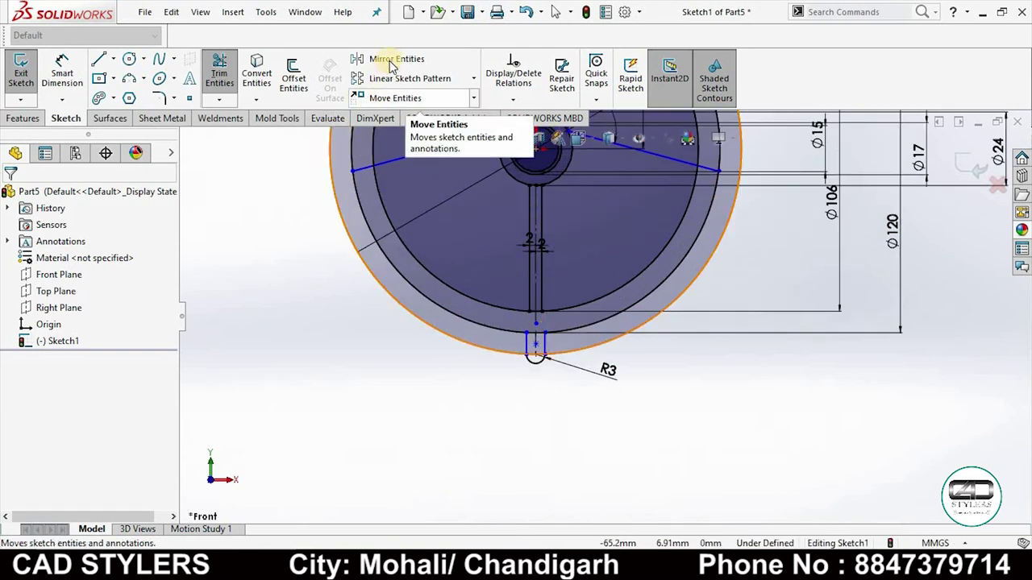
# Step: Circular-pattern the slot about the hub centre: 6 instances over 68°
pyautogui.click(474, 78)
pyautogui.click(414, 116)
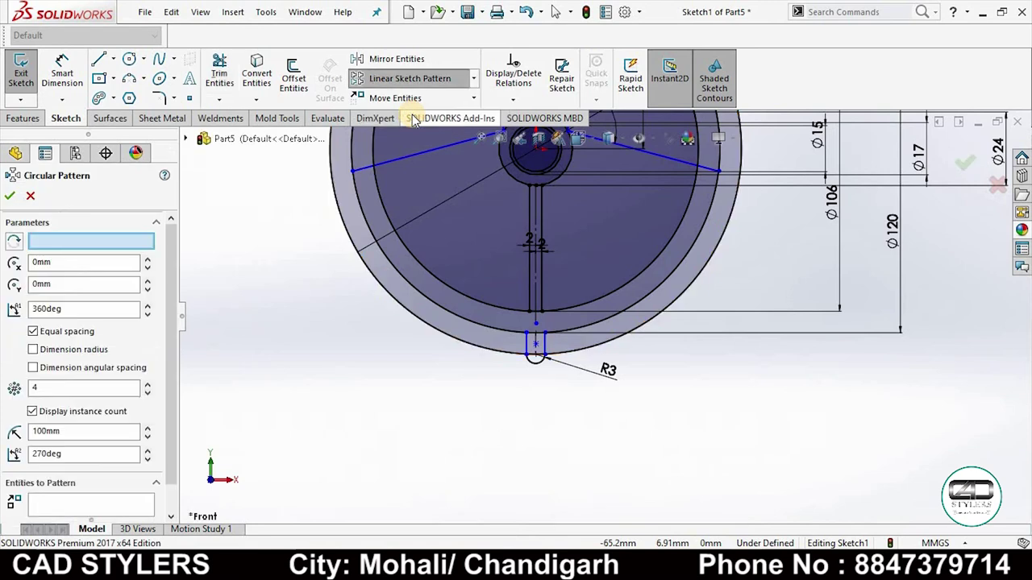
pyautogui.scroll(-2, 551, 354)
pyautogui.scroll(-2, 550, 354)
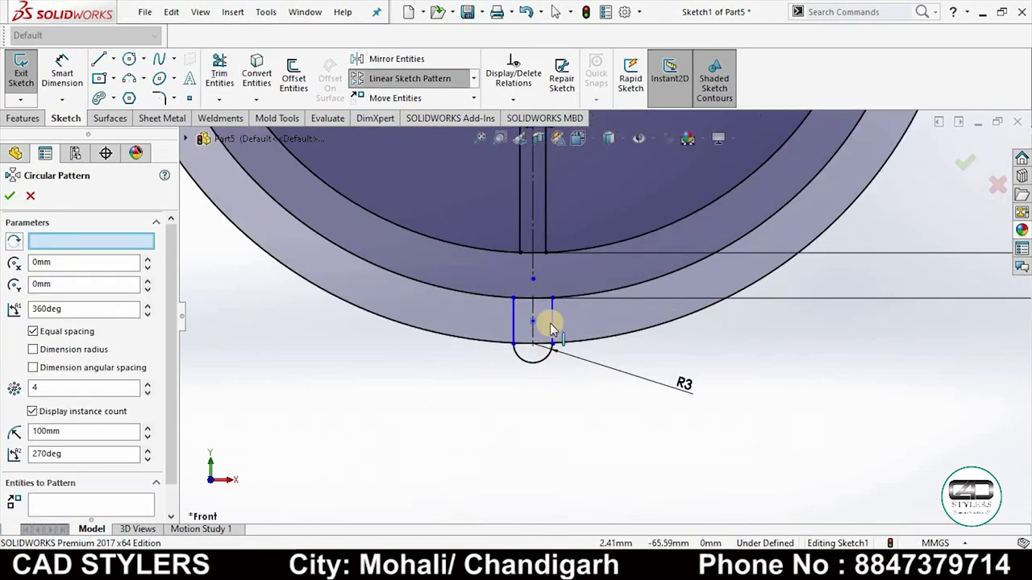
pyautogui.click(550, 343)
pyautogui.click(524, 355)
pyautogui.click(514, 318)
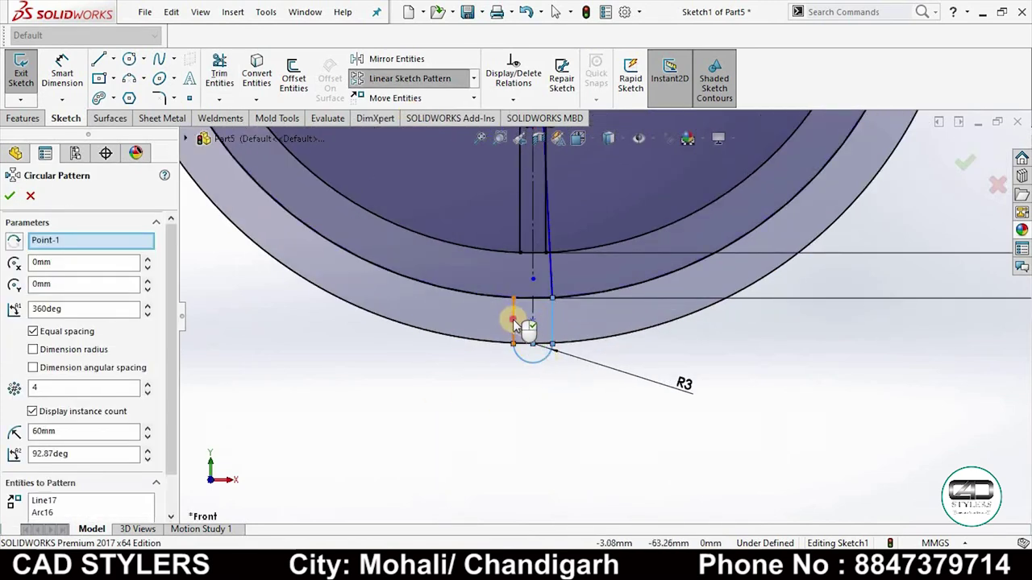
pyautogui.scroll(3, 476, 407)
pyautogui.scroll(3, 479, 407)
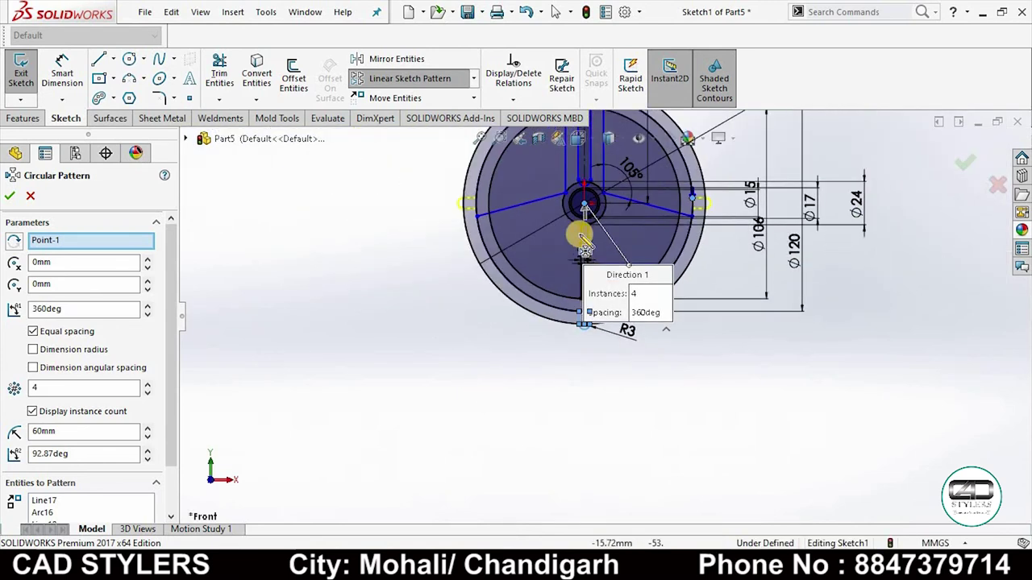
pyautogui.doubleClick(83, 312)
pyautogui.write('68')
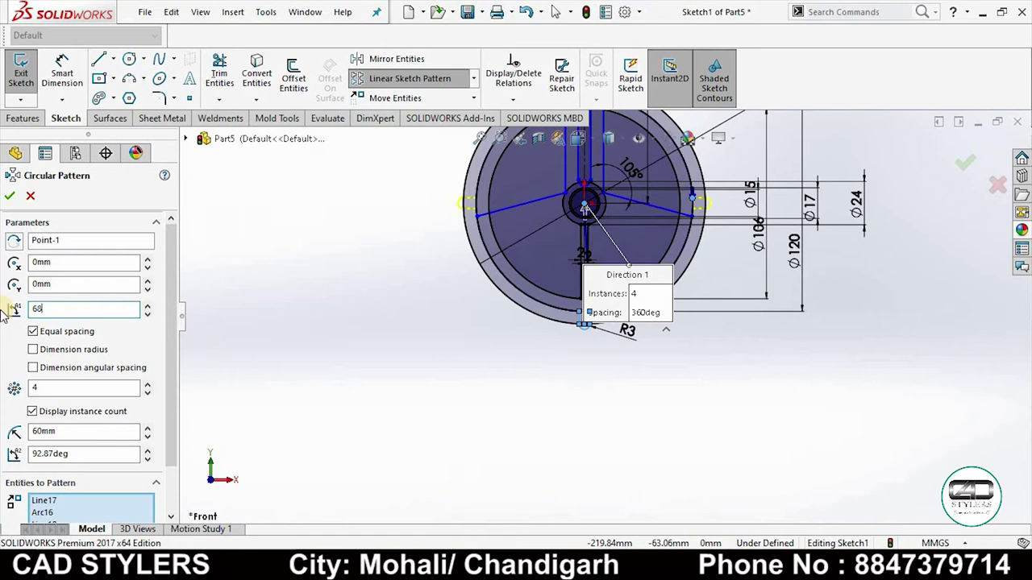
pyautogui.write('6')
pyautogui.press('Return')
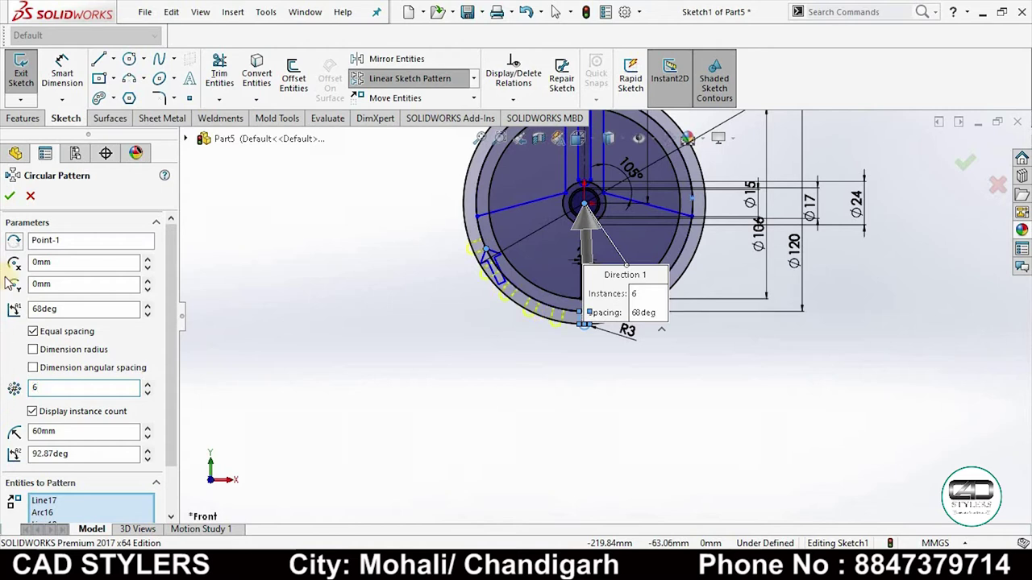
pyautogui.click(10, 196)
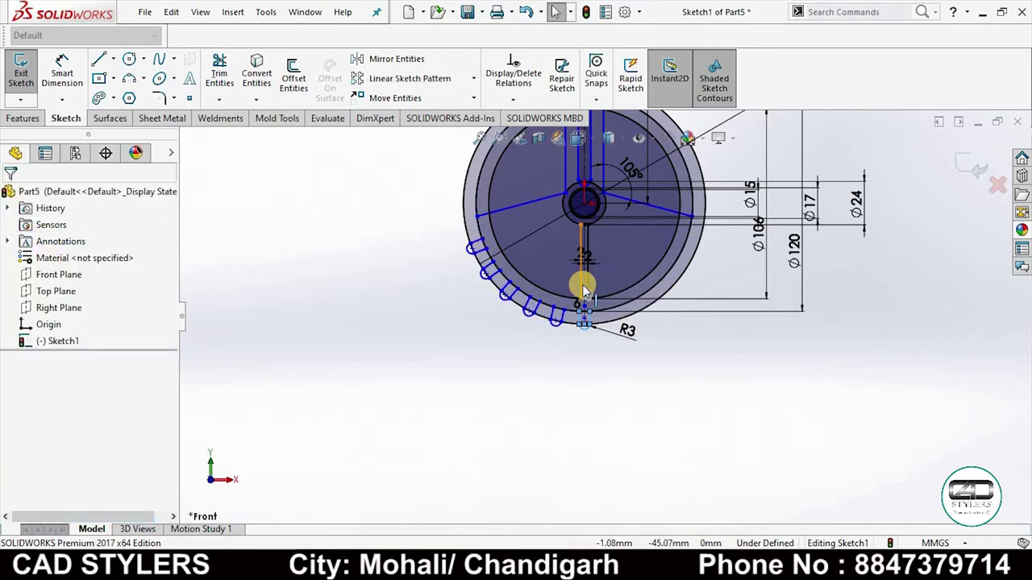
# Step: Delete the outer 134 mm circle running through the slot ends
pyautogui.scroll(-2, 585, 289)
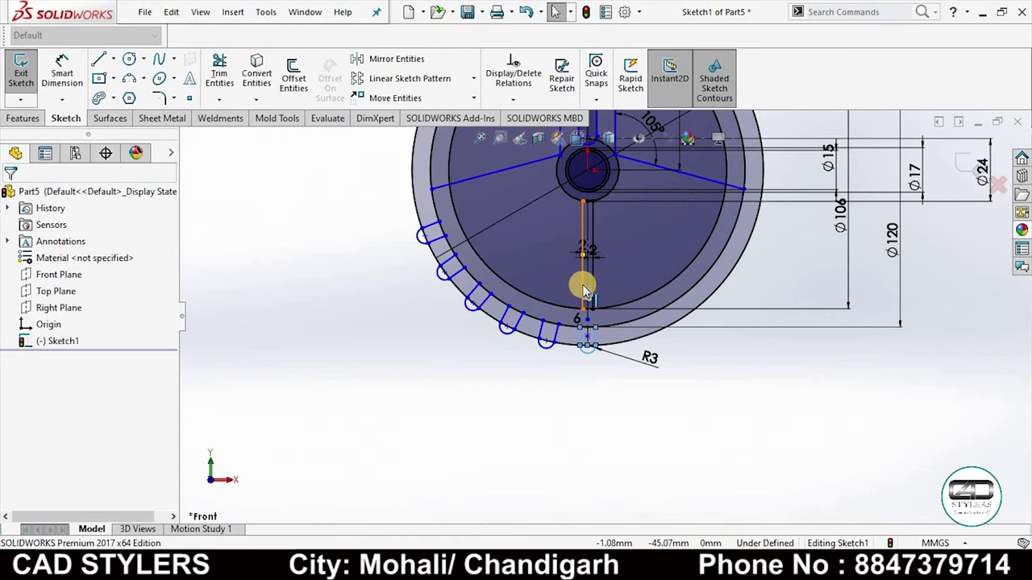
pyautogui.scroll(2, 585, 298)
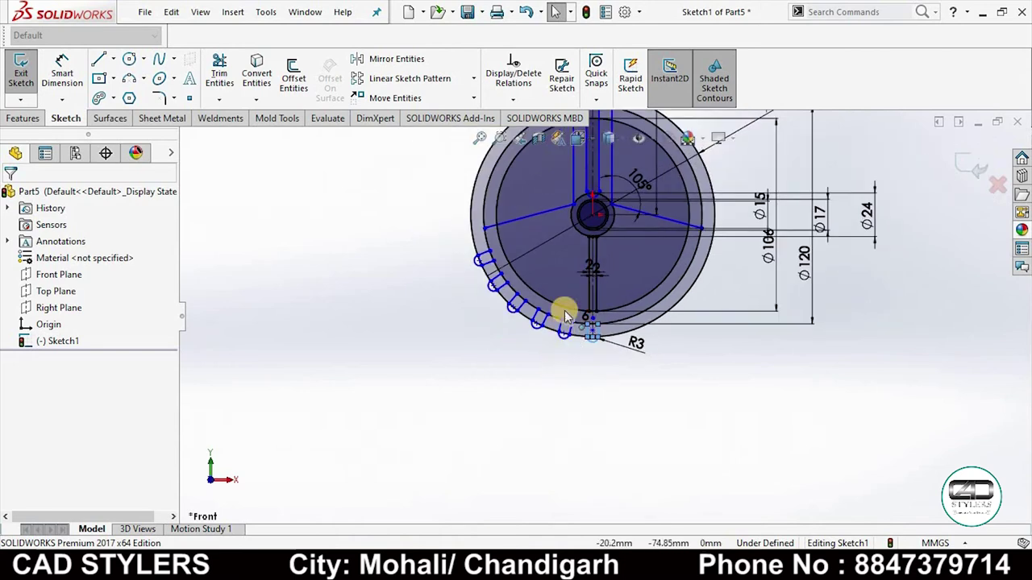
pyautogui.scroll(-2, 562, 281)
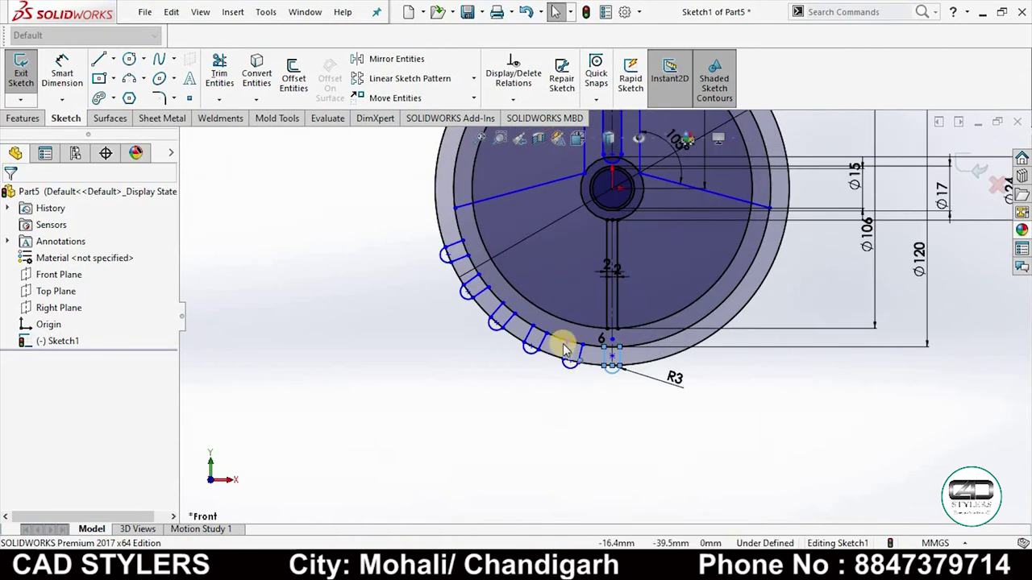
pyautogui.click(395, 60)
pyautogui.press('Escape')
pyautogui.scroll(-3, 564, 335)
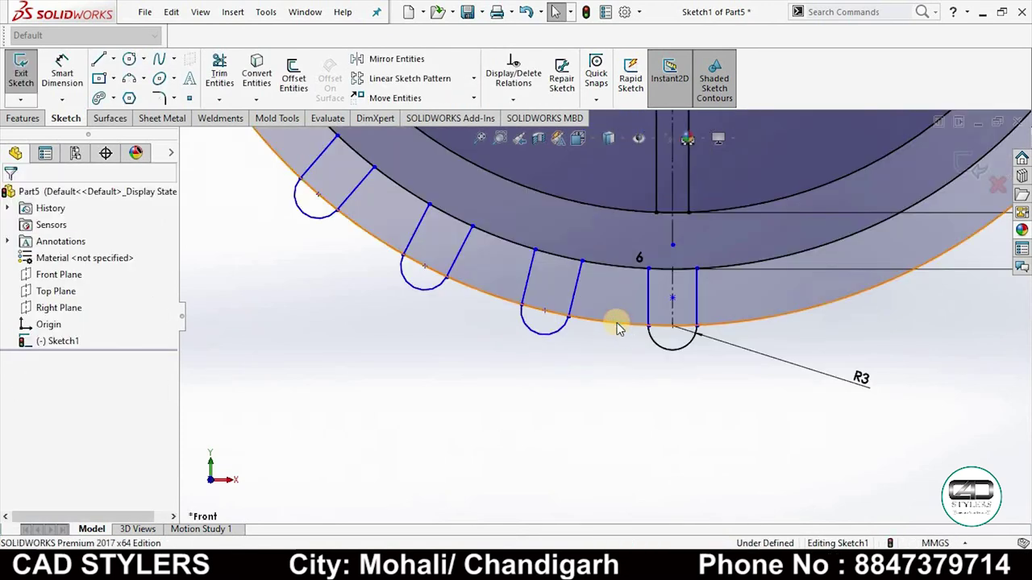
pyautogui.click(619, 323)
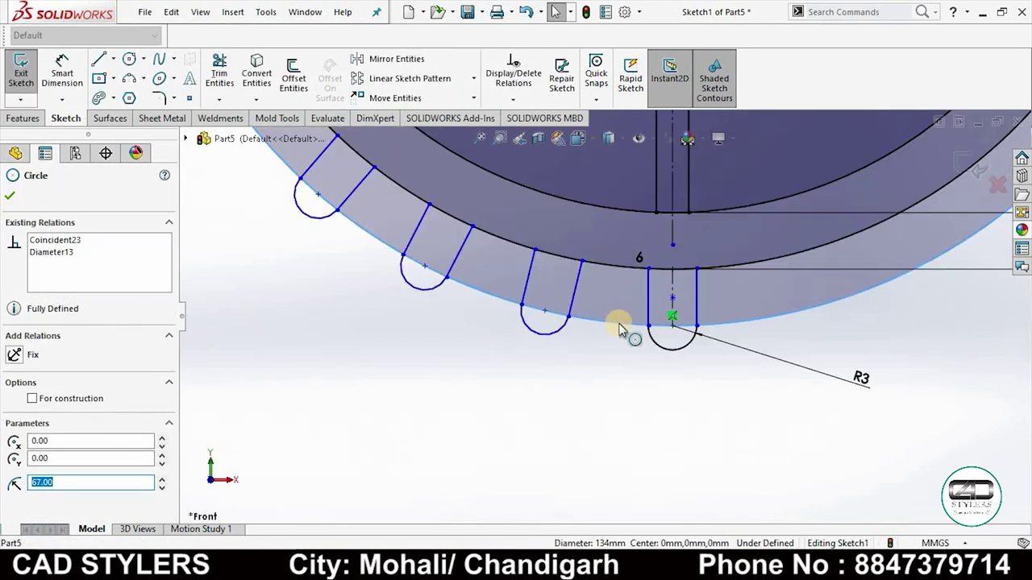
pyautogui.press('Delete')
pyautogui.click(432, 285)
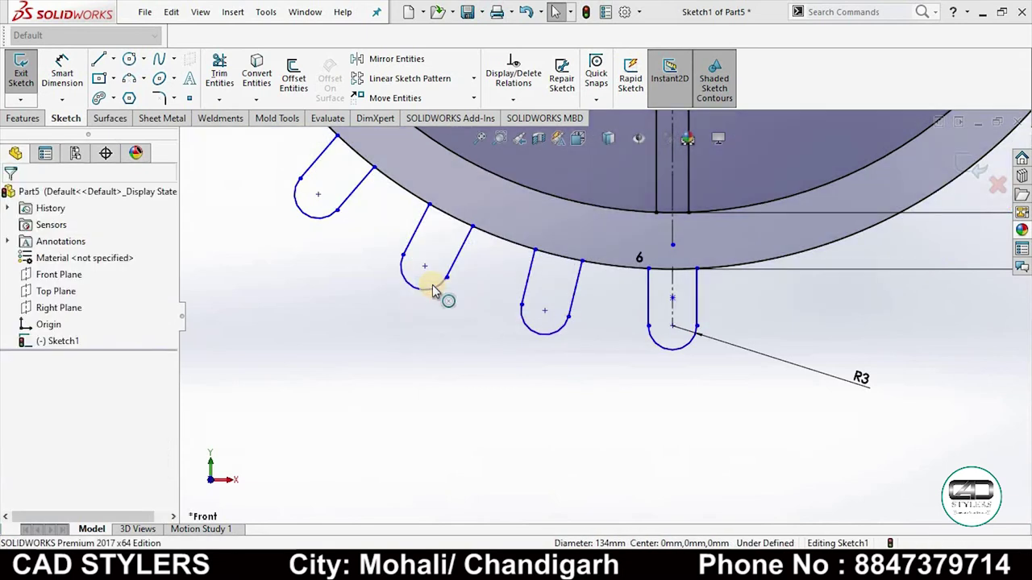
pyautogui.scroll(-1, 516, 270)
pyautogui.scroll(2, 534, 234)
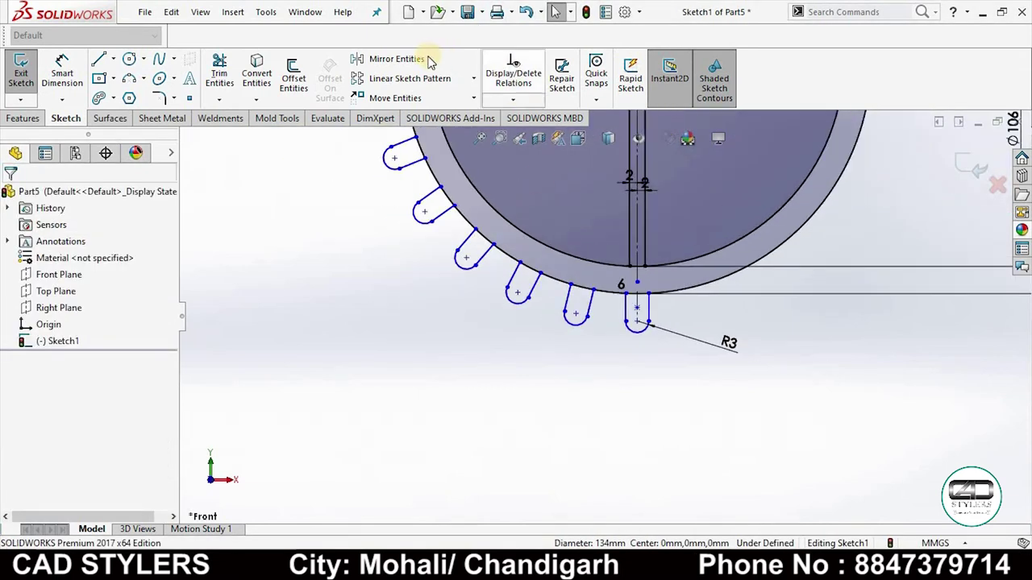
# Step: Box-select the patterned slots as the entities to mirror
pyautogui.click(395, 61)
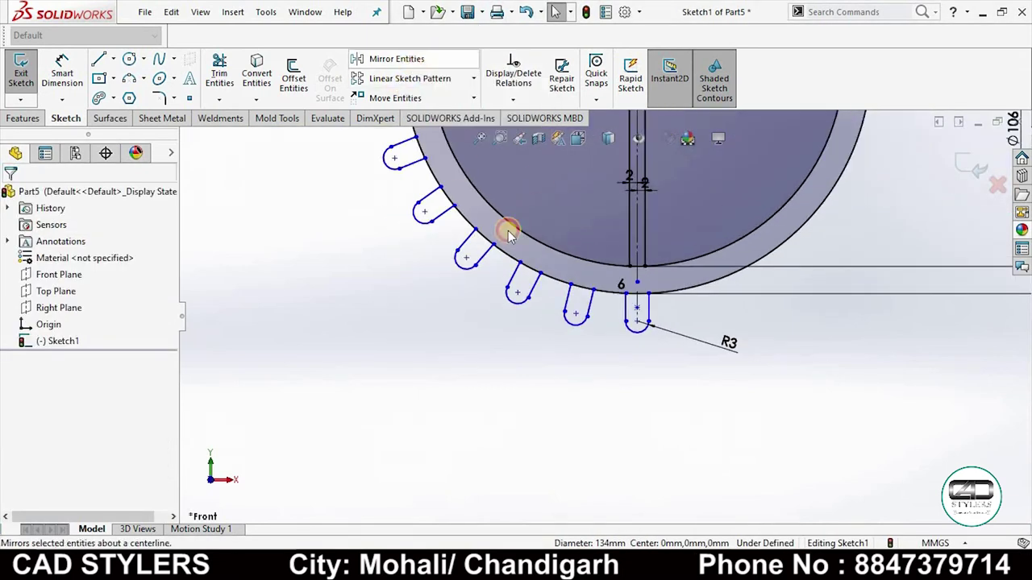
pyautogui.moveTo(611, 342); pyautogui.dragTo(482, 303)
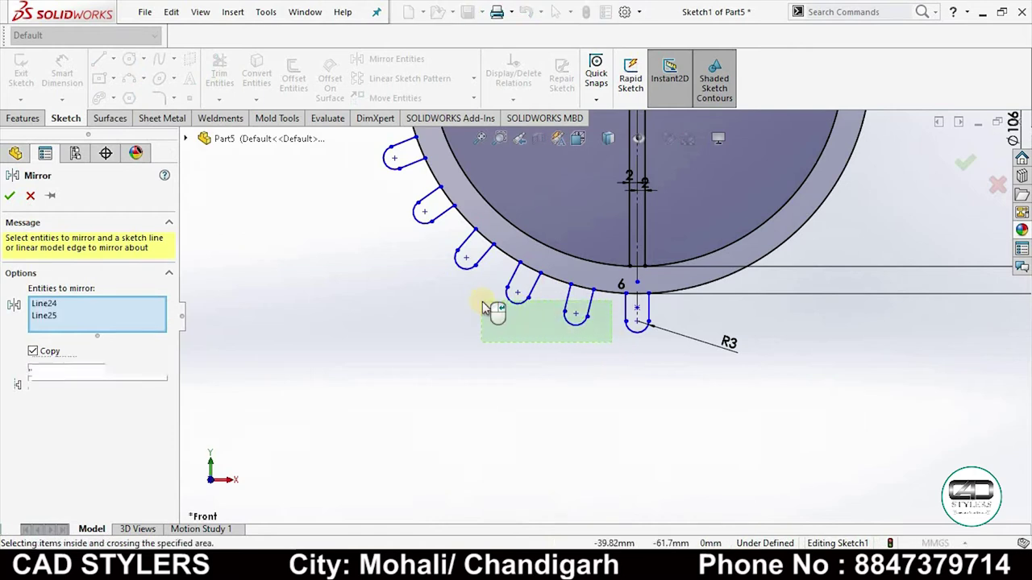
pyautogui.scroll(-2, 484, 303)
pyautogui.moveTo(551, 280)
pyautogui.mouseDown()
pyautogui.moveTo(534, 281)
pyautogui.moveTo(423, 205)
pyautogui.mouseUp()
pyautogui.scroll(-2, 502, 254)
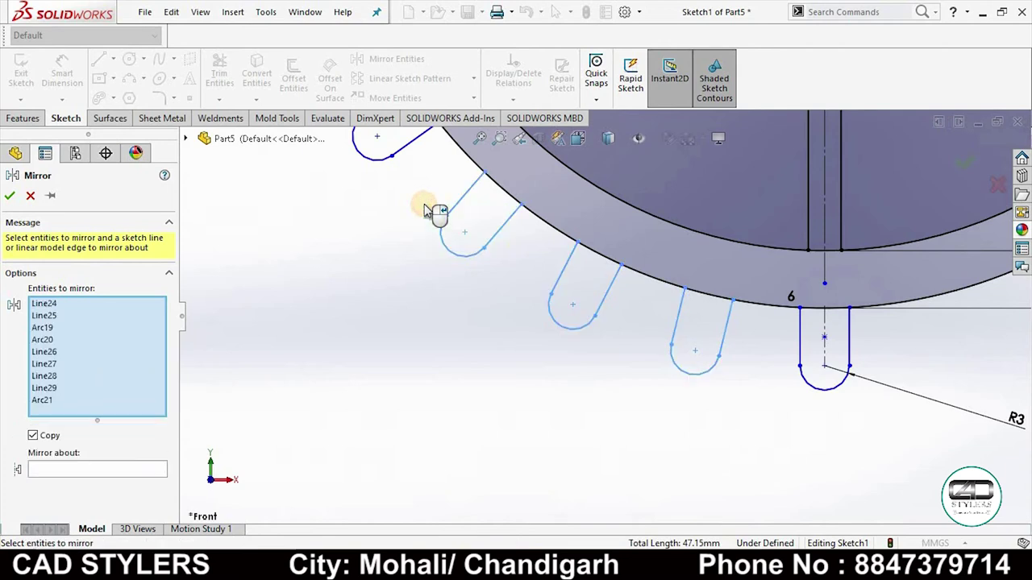
pyautogui.scroll(2, 439, 206)
pyautogui.scroll(1, 467, 218)
pyautogui.scroll(-2, 519, 310)
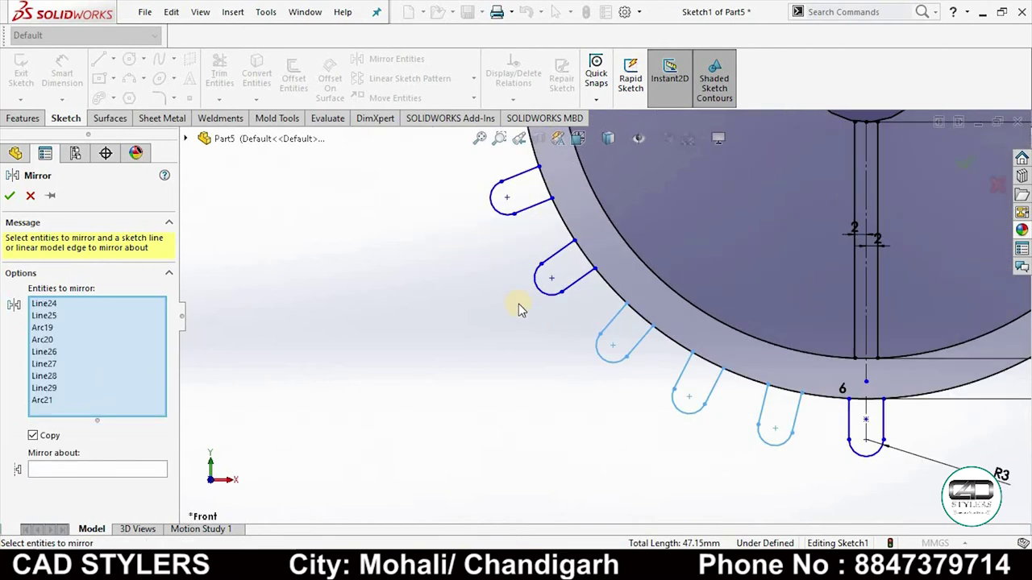
pyautogui.moveTo(566, 313); pyautogui.dragTo(472, 171)
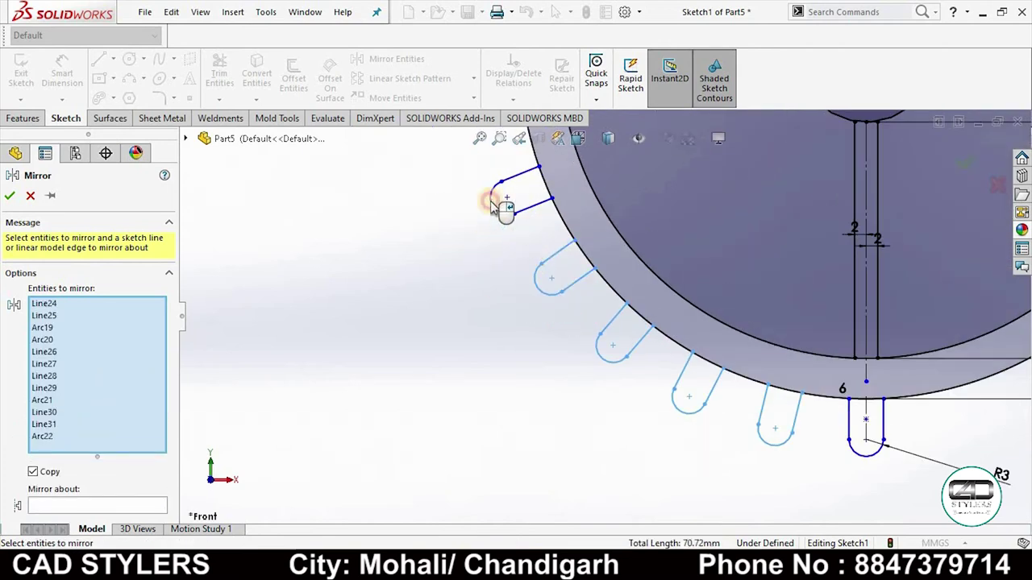
pyautogui.scroll(3, 461, 270)
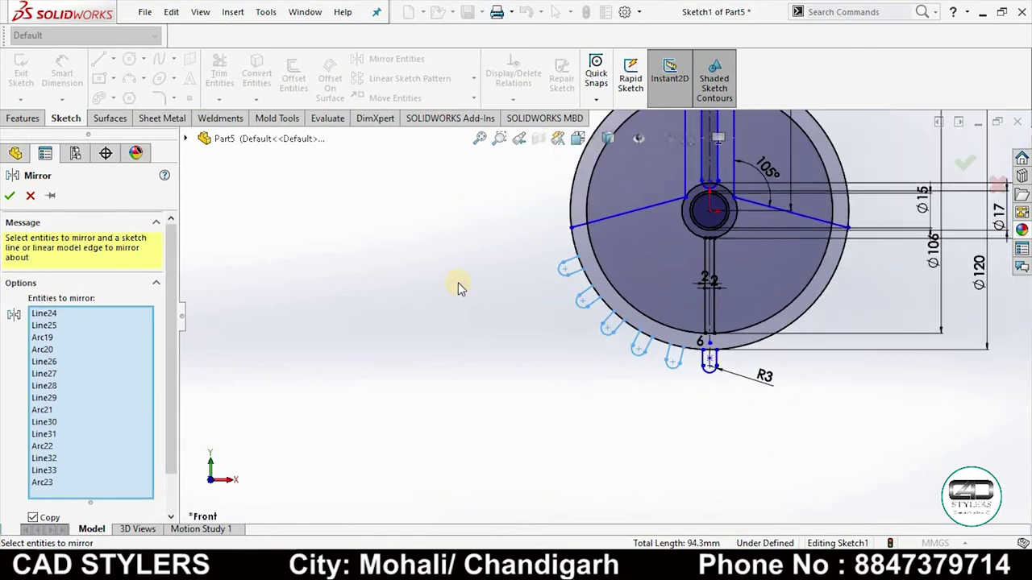
pyautogui.scroll(-2, 162, 442)
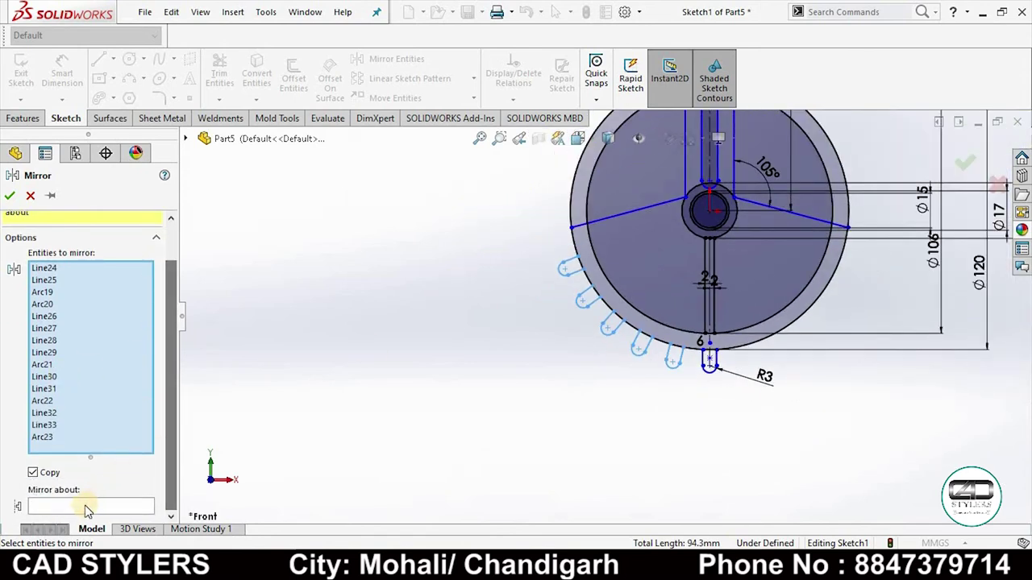
# Step: Mirror the selected slots about the vertical centreline
pyautogui.click(84, 506)
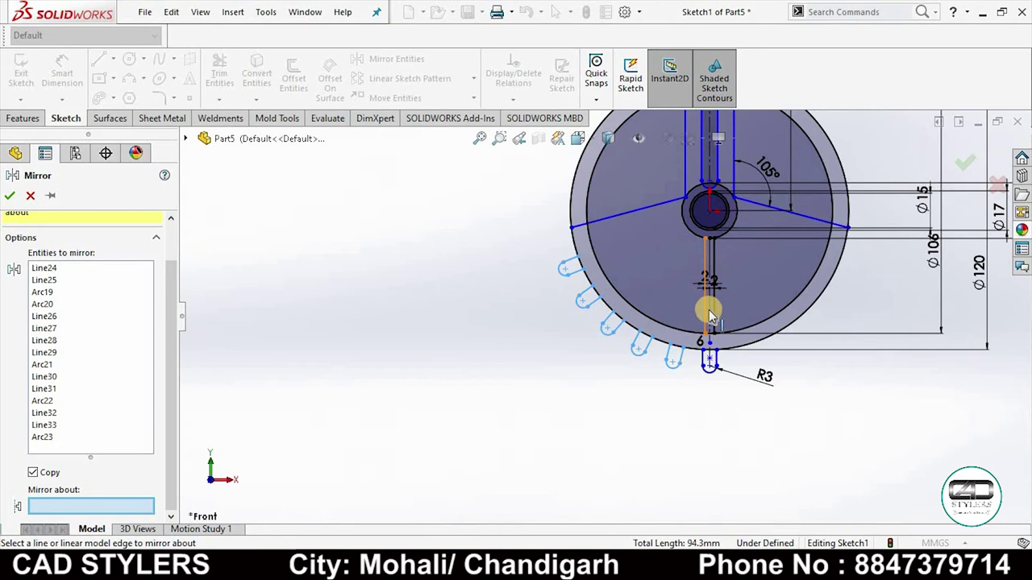
pyautogui.scroll(-3, 703, 314)
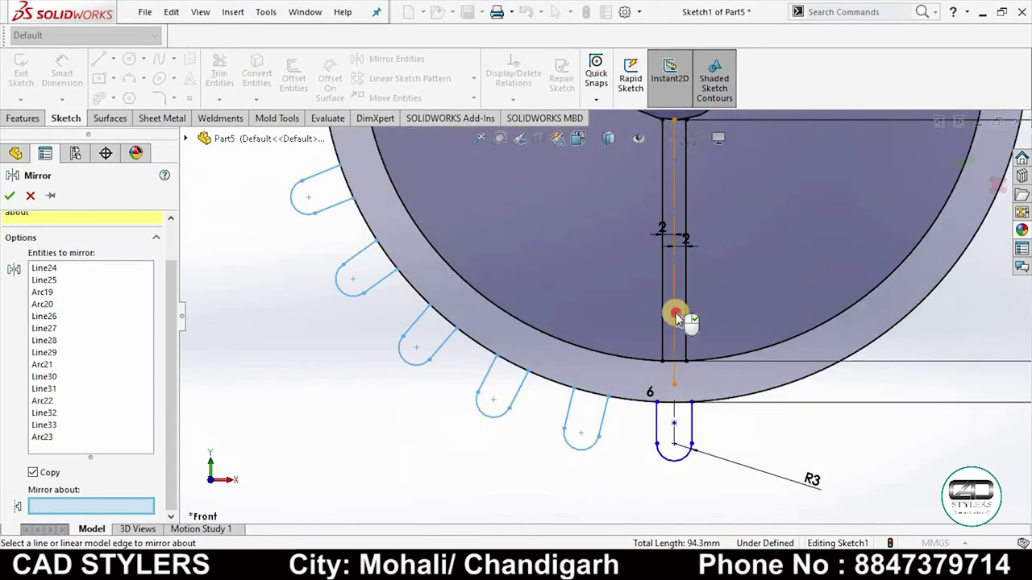
pyautogui.click(674, 315)
pyautogui.scroll(3, 673, 315)
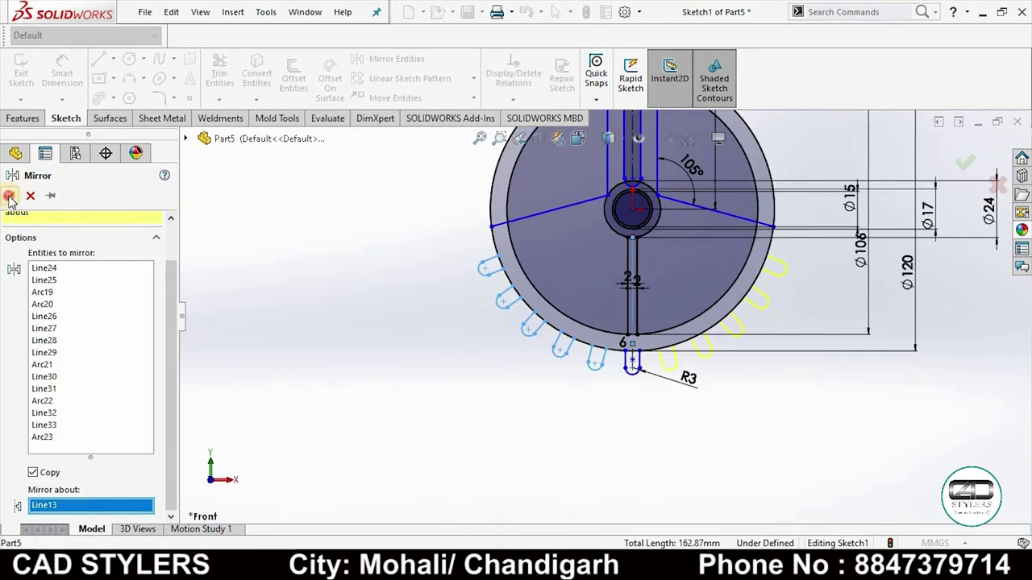
pyautogui.click(8, 196)
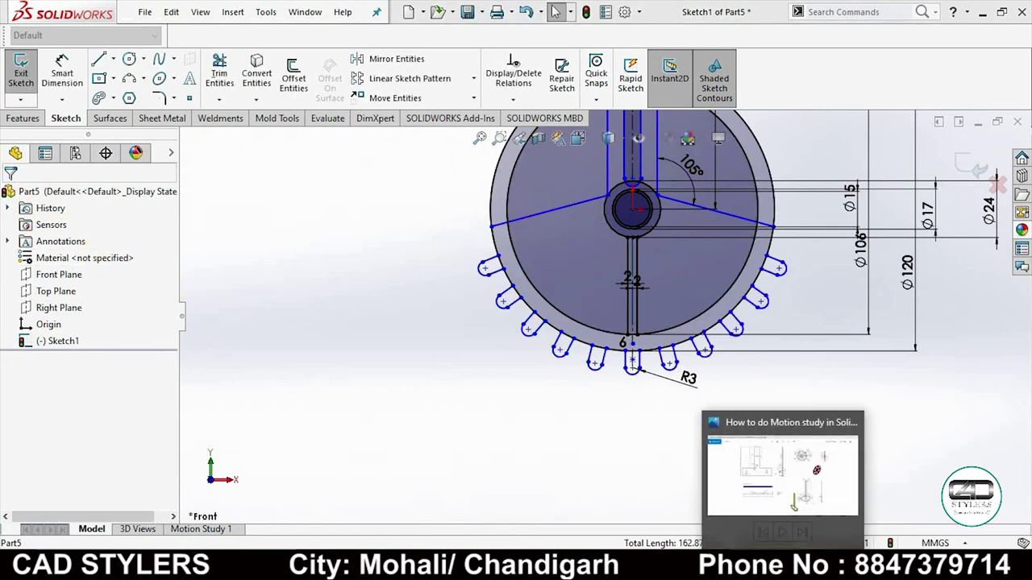
# Step: Compare the mirrored notches against the exercise drawing
pyautogui.click(753, 432)
pyautogui.scroll(3, 645, 423)
pyautogui.scroll(1, 647, 424)
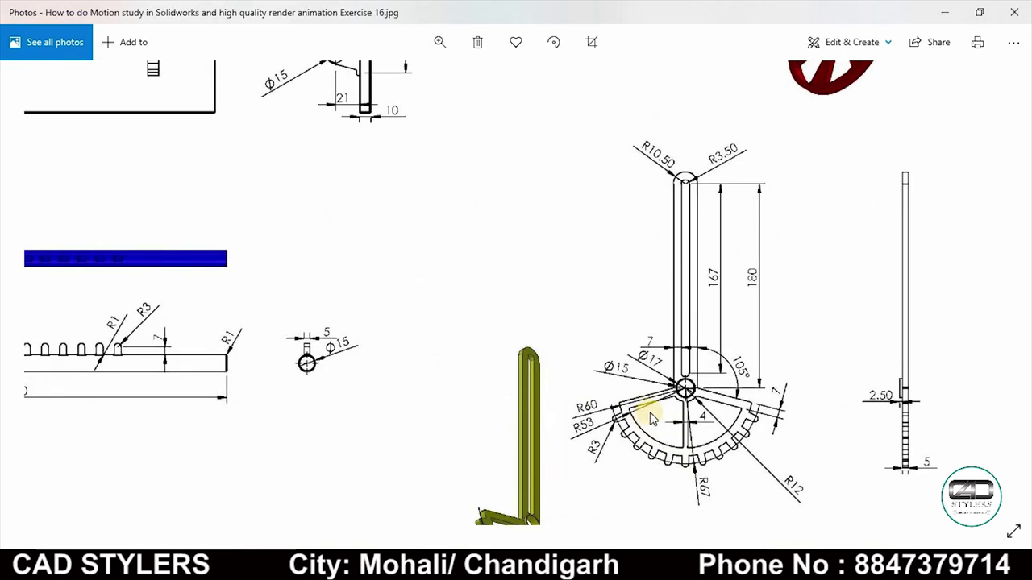
pyautogui.click(787, 546)
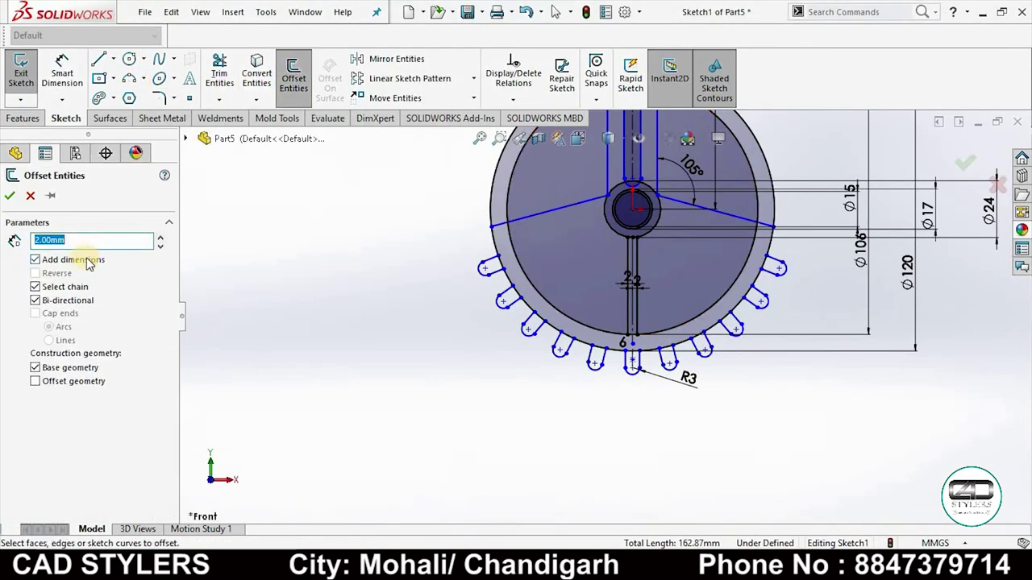
# Step: Offset the spoke line chain by 7 mm, then reopen Offset Entities to adjust it
pyautogui.click(569, 208)
pyautogui.press('Return')
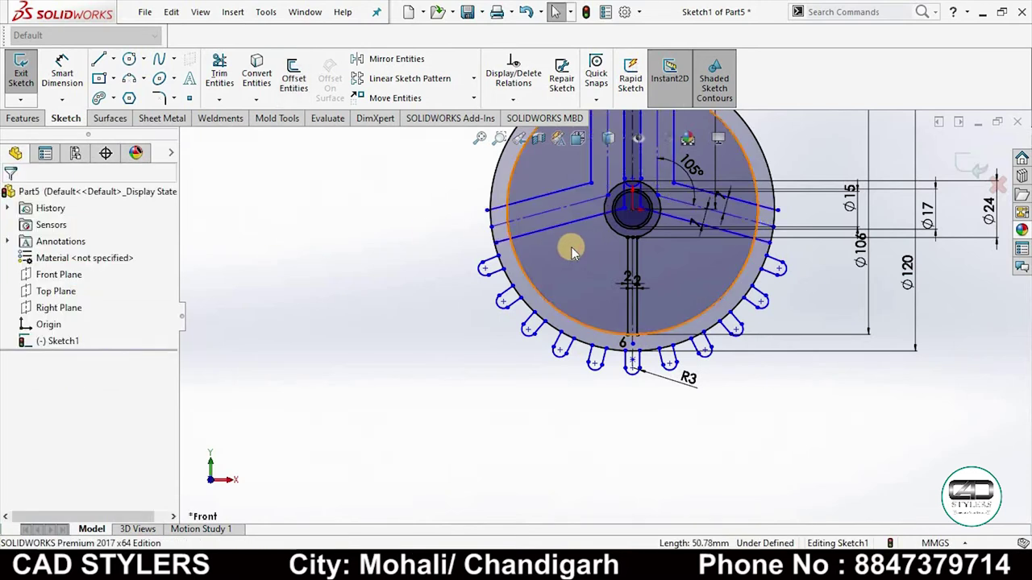
pyautogui.click(293, 77)
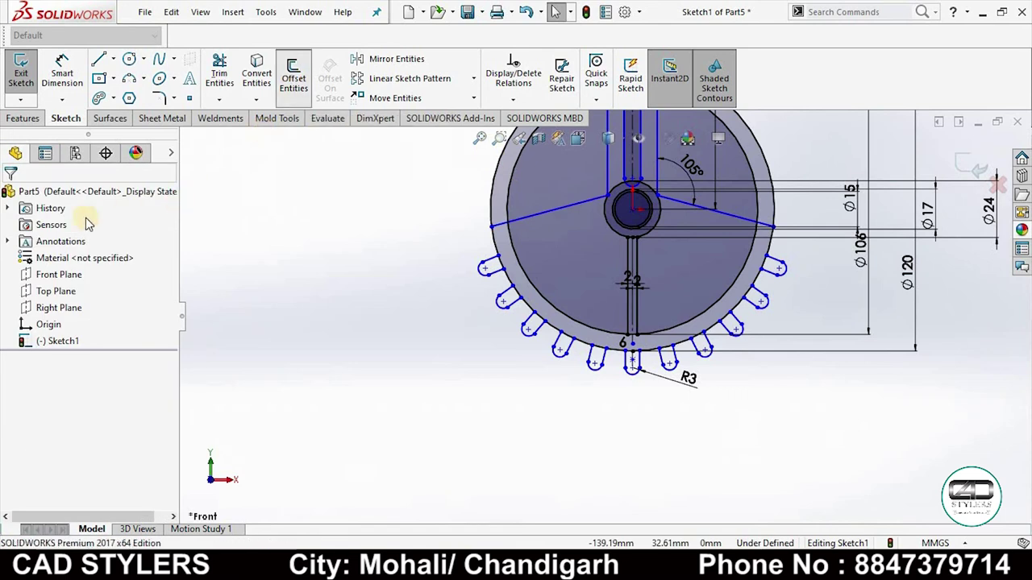
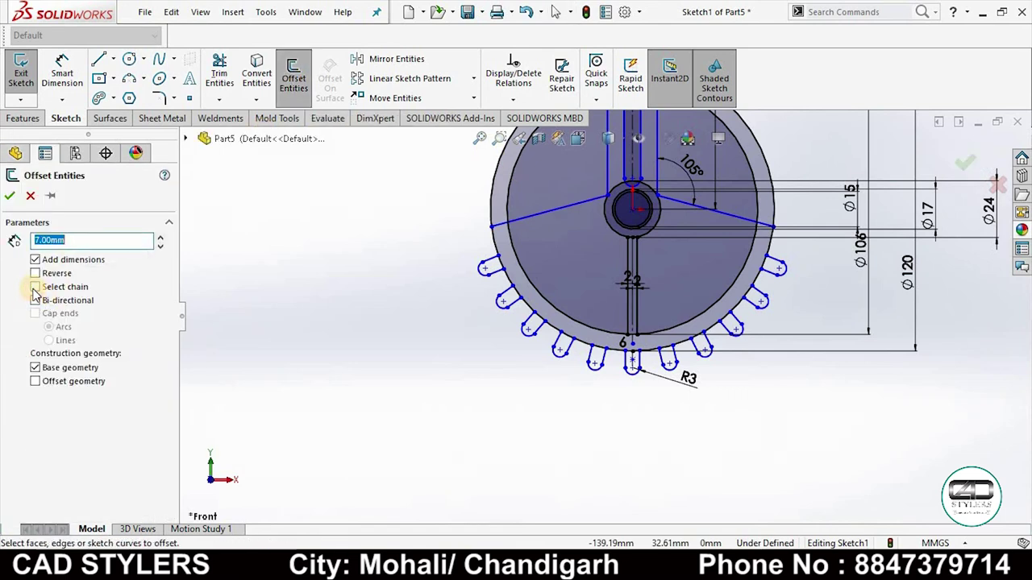
# Step: Offset the left and right angled spoke lines by 7 mm, each to its chosen side
pyautogui.click(542, 212)
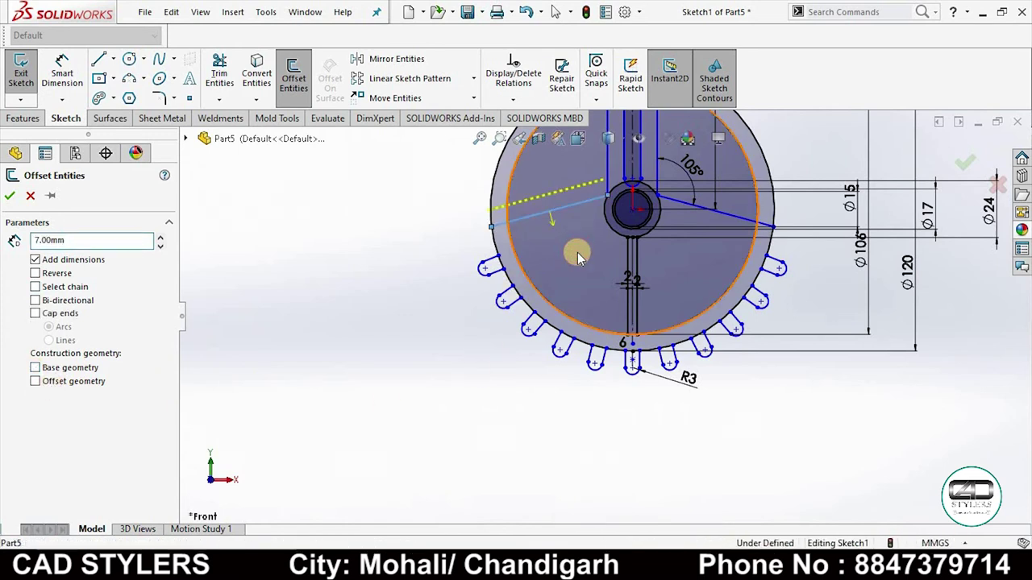
pyautogui.click(629, 255)
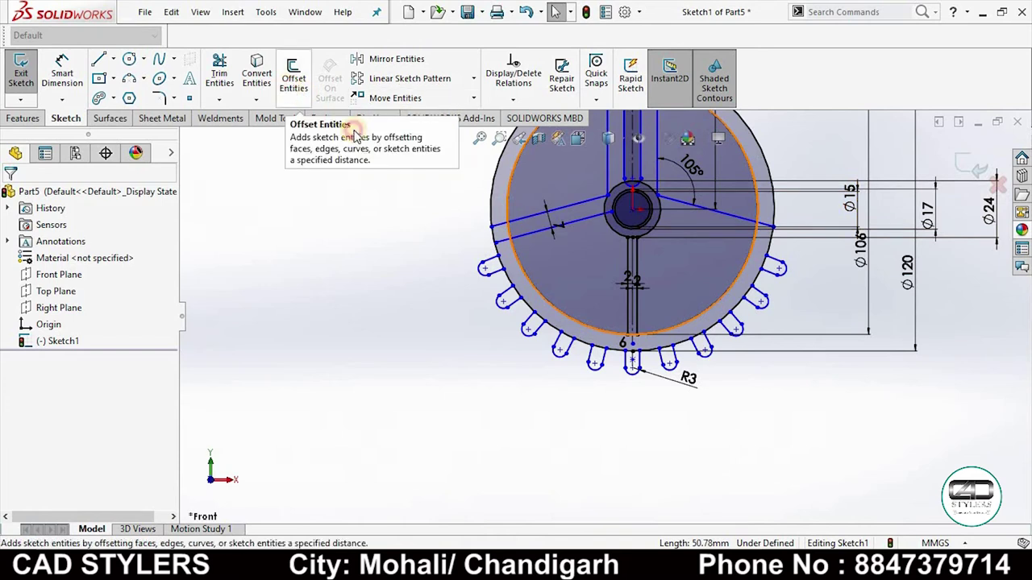
pyautogui.click(305, 88)
pyautogui.click(719, 216)
pyautogui.click(703, 256)
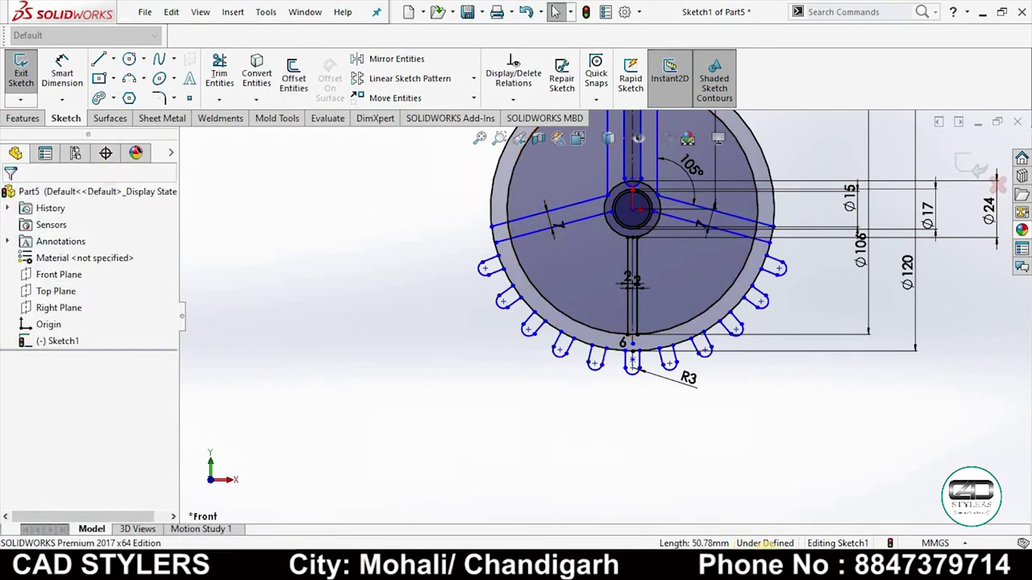
# Step: Glance at the reference drawing in Photos, then return to the gear sketch
pyautogui.click(472, 494)
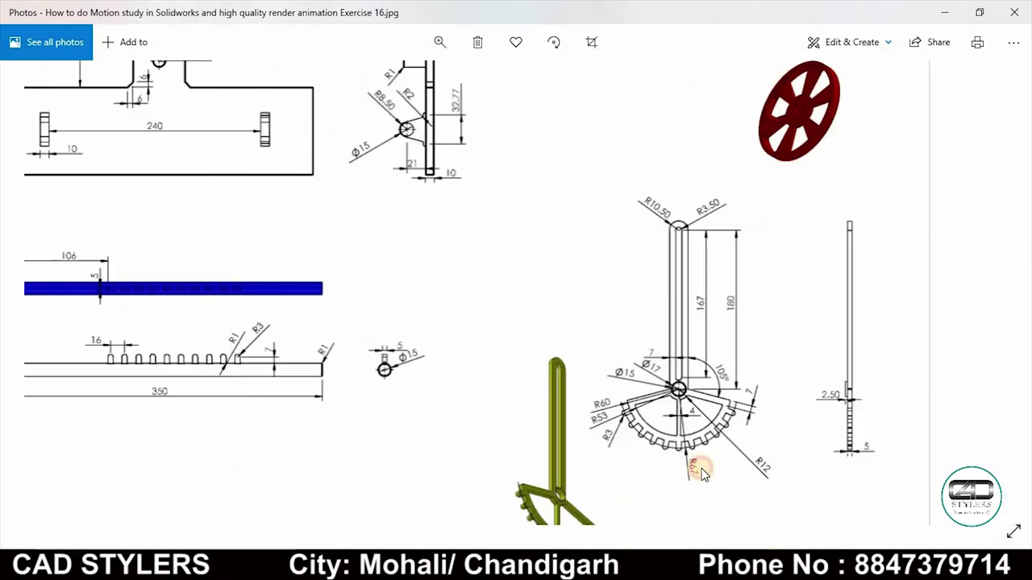
pyautogui.scroll(2, 701, 474)
pyautogui.click(812, 565)
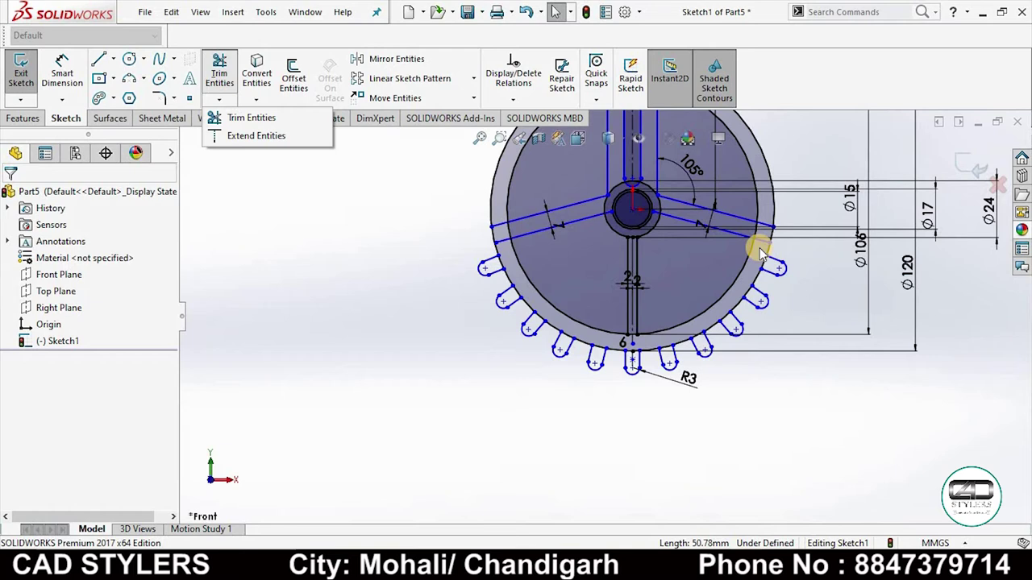
# Step: Power-trim the arc between the slot lines and cut the spoke offset line back to the inner arc
pyautogui.click(246, 117)
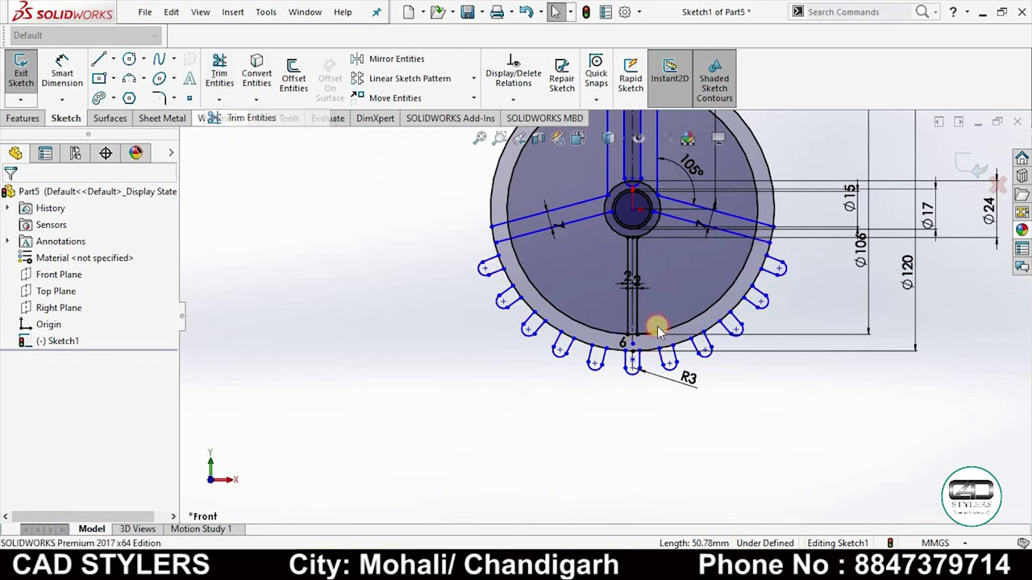
pyautogui.scroll(-3, 626, 340)
pyautogui.scroll(-2, 581, 341)
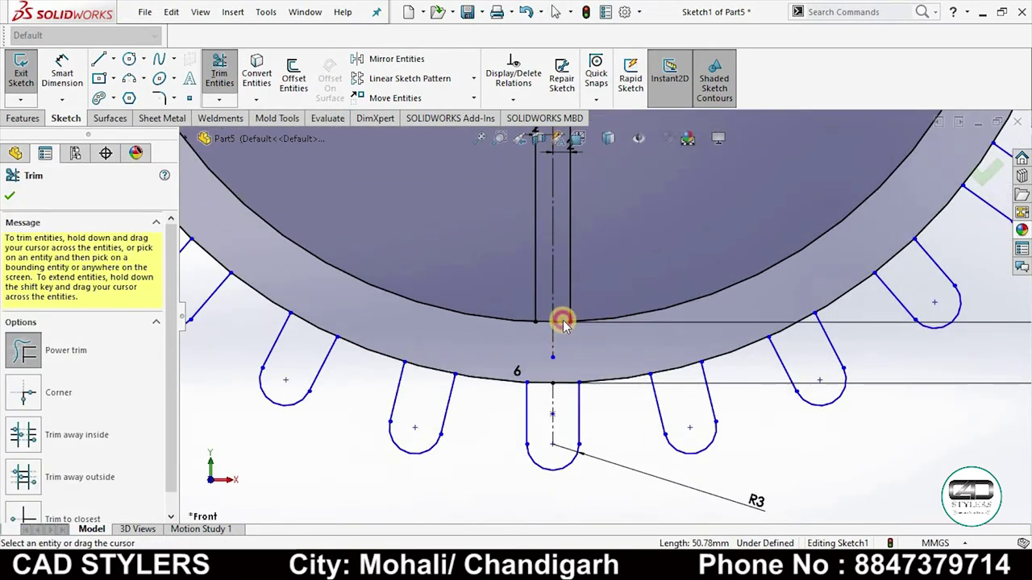
pyautogui.moveTo(562, 322); pyautogui.dragTo(554, 314)
pyautogui.scroll(-5, 556, 318)
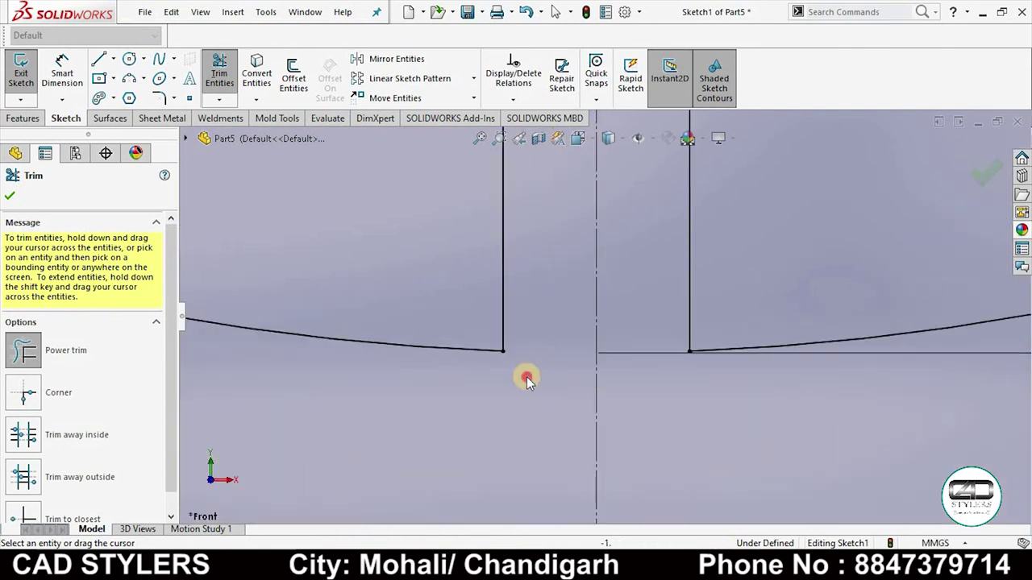
pyautogui.scroll(1, 526, 377)
pyautogui.scroll(2, 525, 368)
pyautogui.scroll(2, 527, 355)
pyautogui.scroll(1, 527, 353)
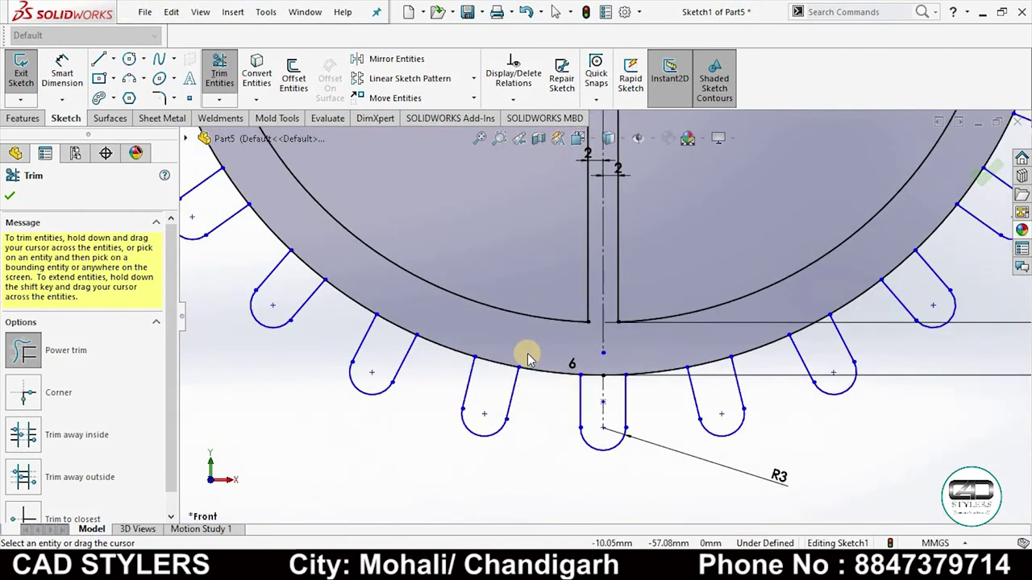
pyautogui.scroll(2, 527, 353)
pyautogui.scroll(2, 702, 223)
pyautogui.scroll(-3, 714, 231)
pyautogui.scroll(-2, 685, 258)
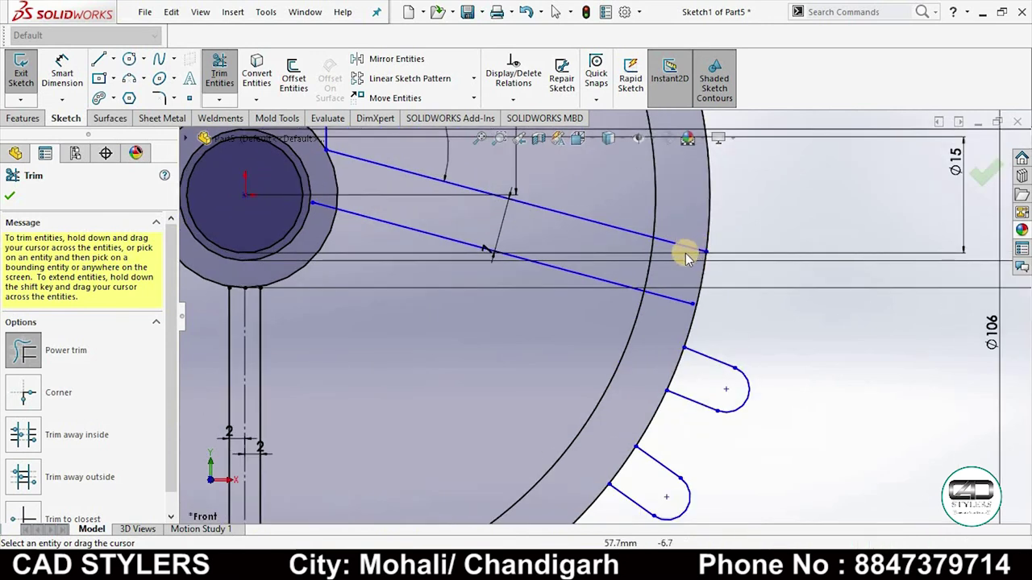
pyautogui.moveTo(645, 341); pyautogui.dragTo(606, 266)
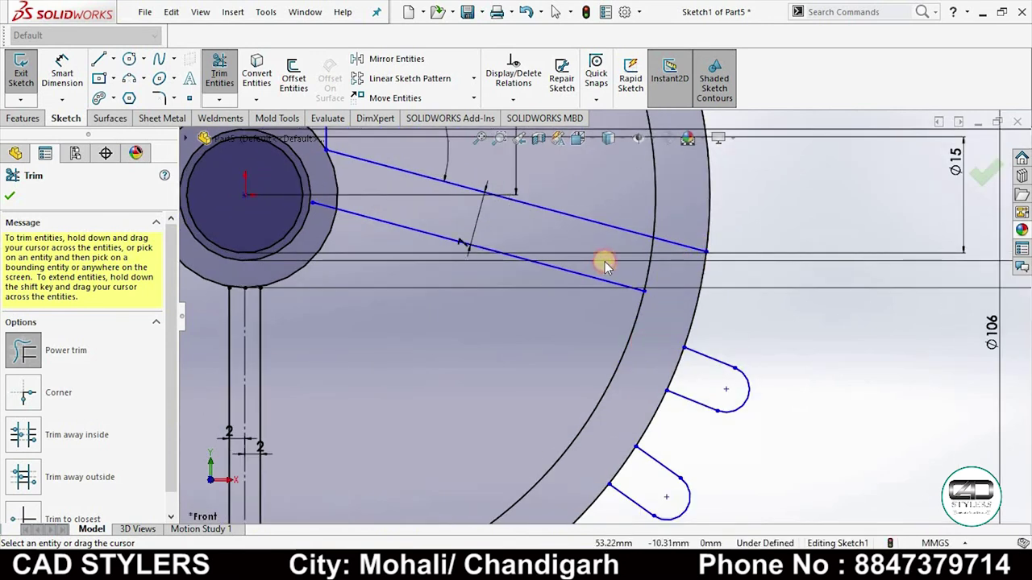
pyautogui.scroll(2, 607, 264)
pyautogui.scroll(2, 607, 265)
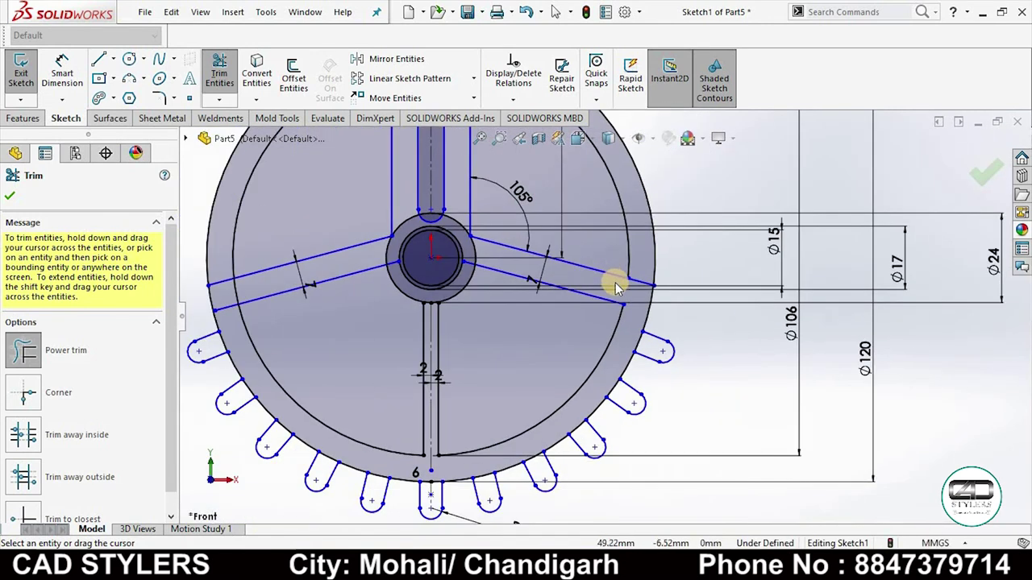
pyautogui.scroll(2, 615, 288)
# Step: Trim away the right and upper-left parts of the outer circle and the arcs crossing the arm
pyautogui.moveTo(640, 226); pyautogui.dragTo(597, 253)
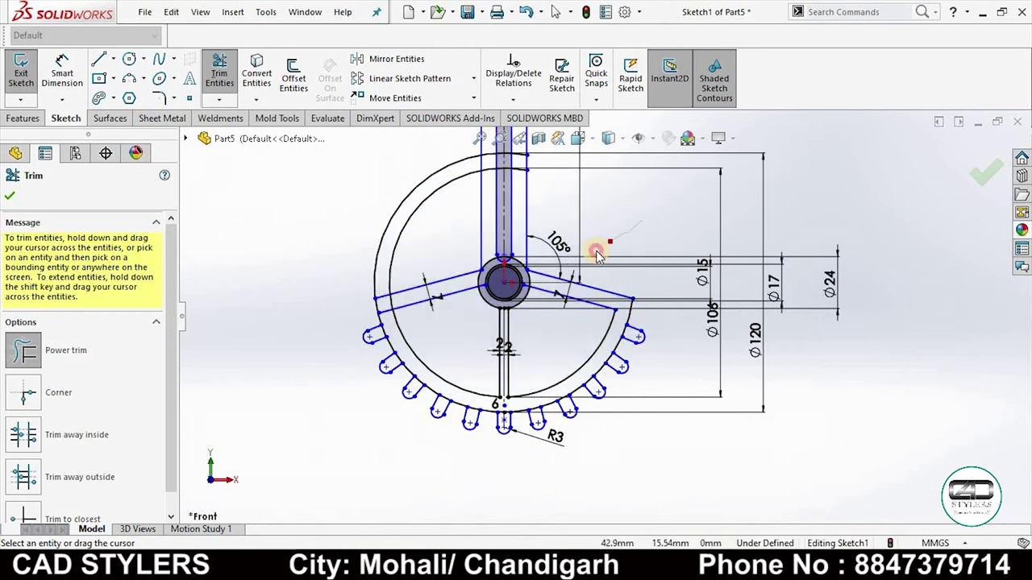
pyautogui.moveTo(431, 166); pyautogui.dragTo(433, 277)
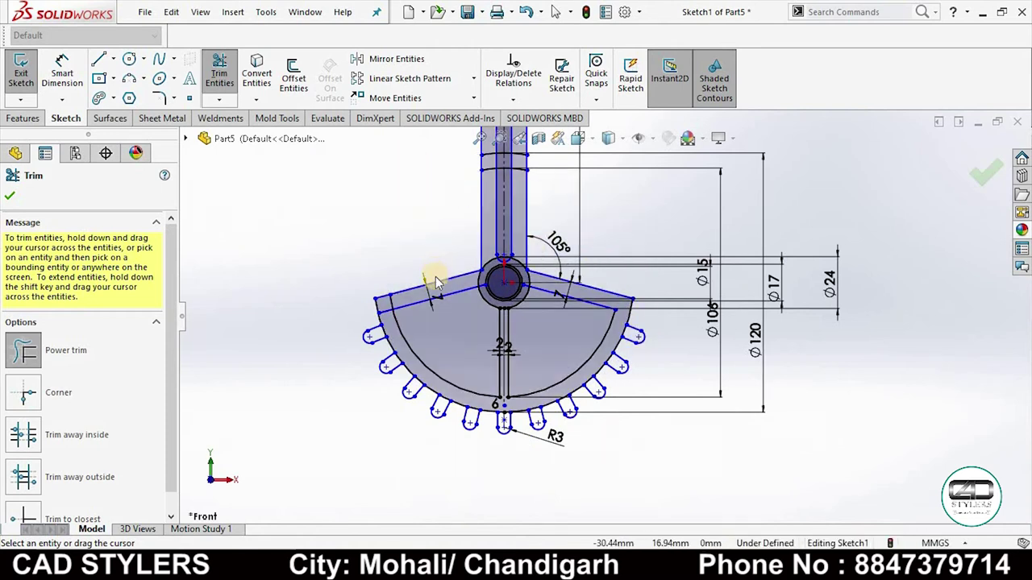
pyautogui.scroll(-4, 511, 339)
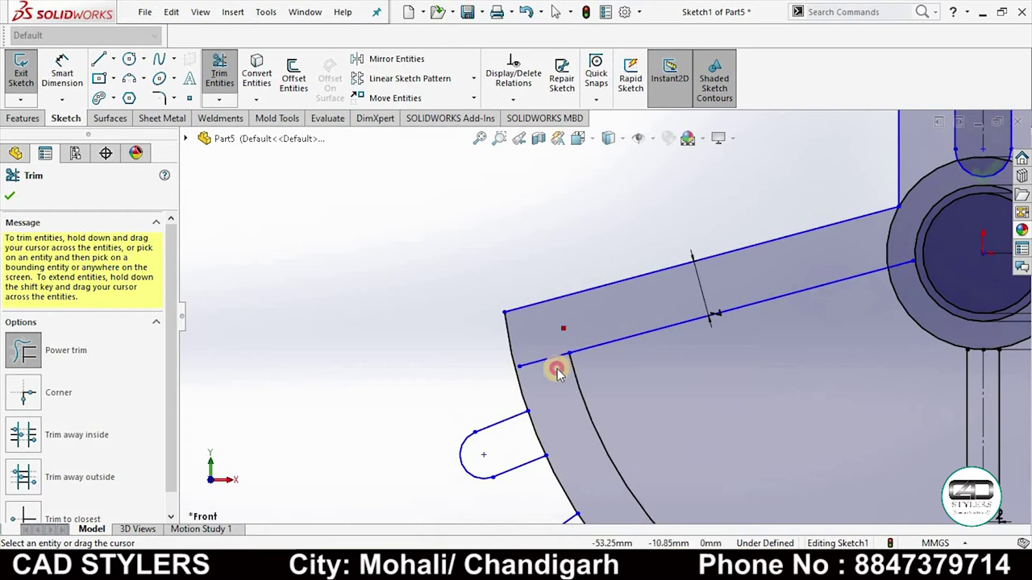
pyautogui.scroll(3, 552, 363)
pyautogui.scroll(3, 548, 358)
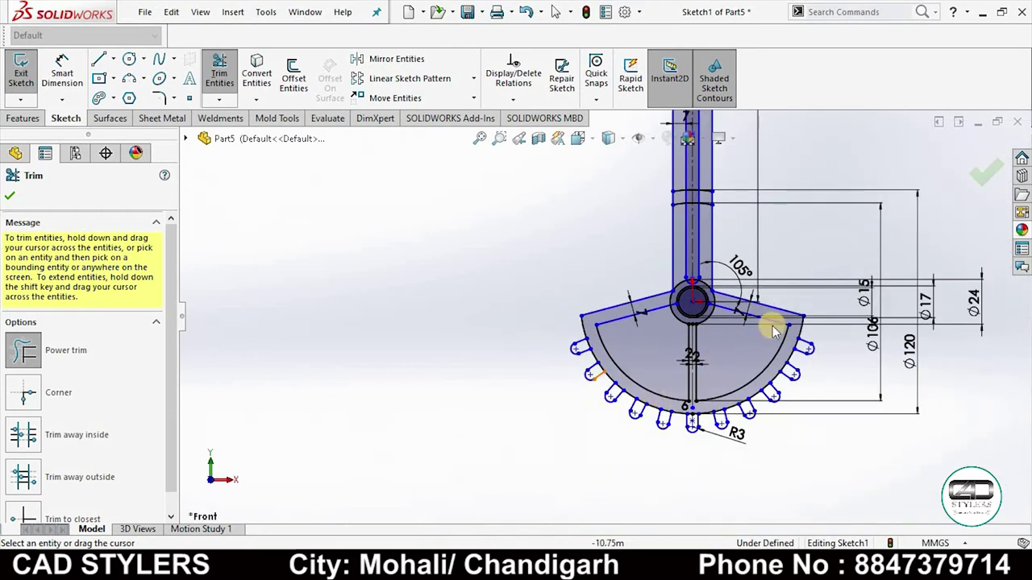
pyautogui.scroll(-5, 733, 192)
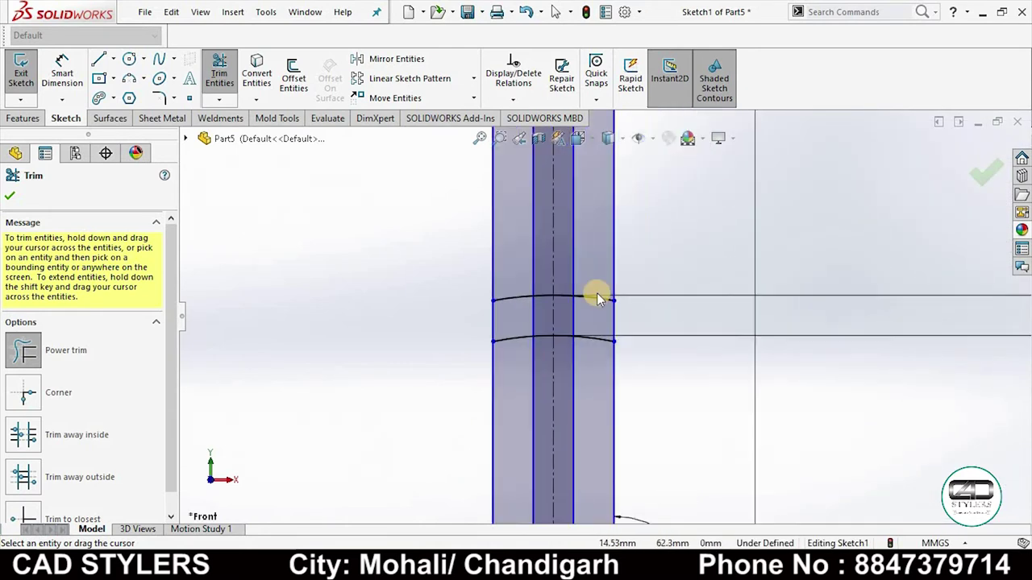
pyautogui.moveTo(583, 387)
pyautogui.mouseDown()
pyautogui.moveTo(491, 260)
pyautogui.moveTo(488, 362)
pyautogui.moveTo(534, 271)
pyautogui.moveTo(523, 353)
pyautogui.moveTo(564, 299)
pyautogui.moveTo(548, 277)
pyautogui.moveTo(543, 362)
pyautogui.moveTo(548, 350)
pyautogui.mouseUp()
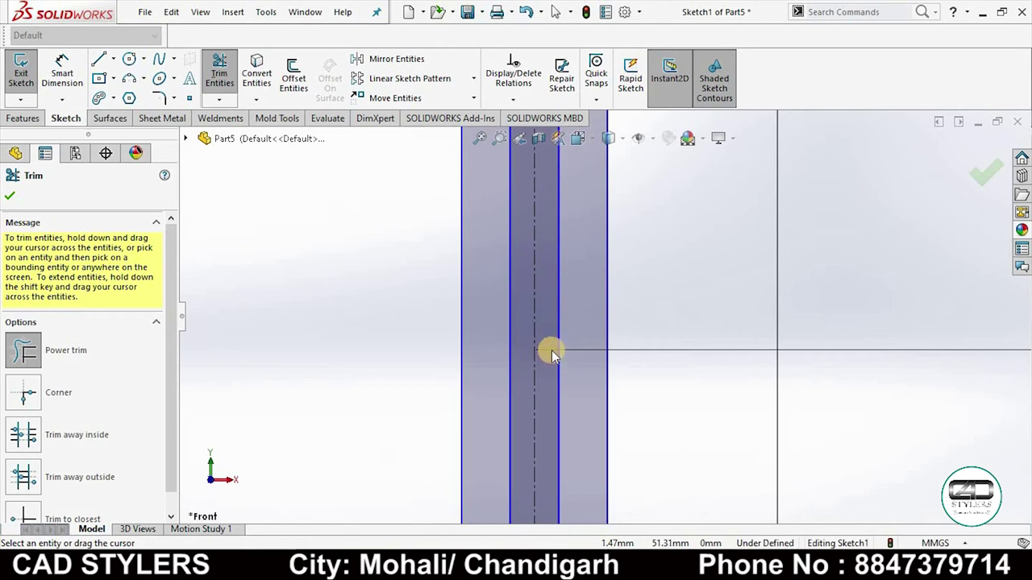
pyautogui.scroll(3, 552, 338)
pyautogui.scroll(3, 560, 324)
pyautogui.scroll(3, 562, 322)
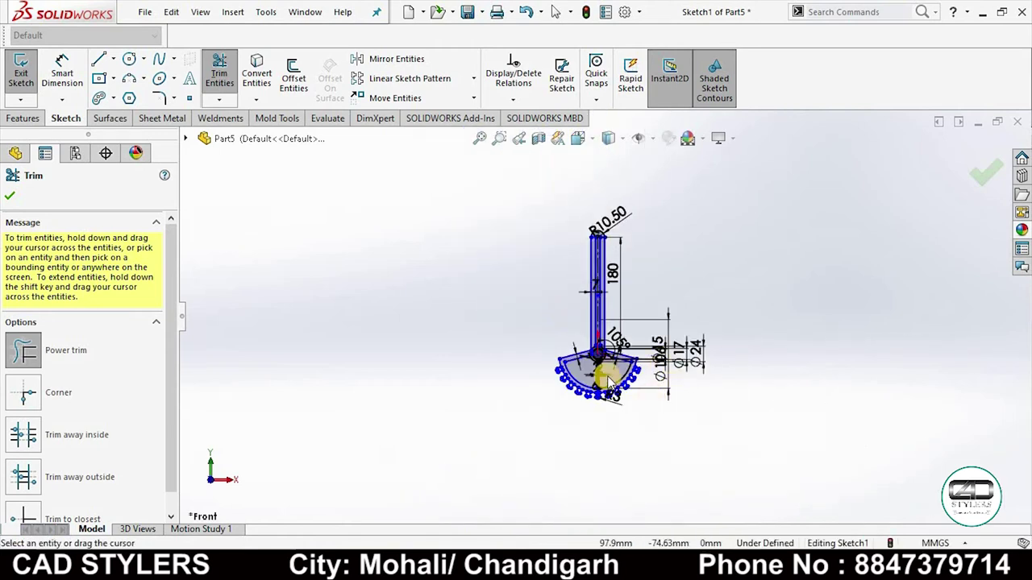
pyautogui.scroll(-3, 594, 376)
pyautogui.scroll(-2, 592, 379)
pyautogui.scroll(2, 644, 423)
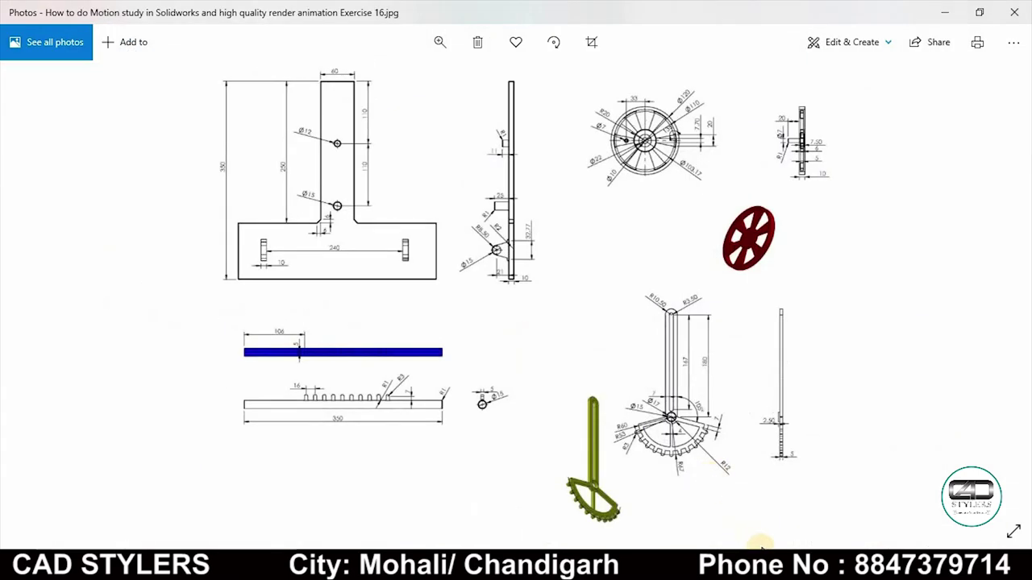
pyautogui.click(761, 548)
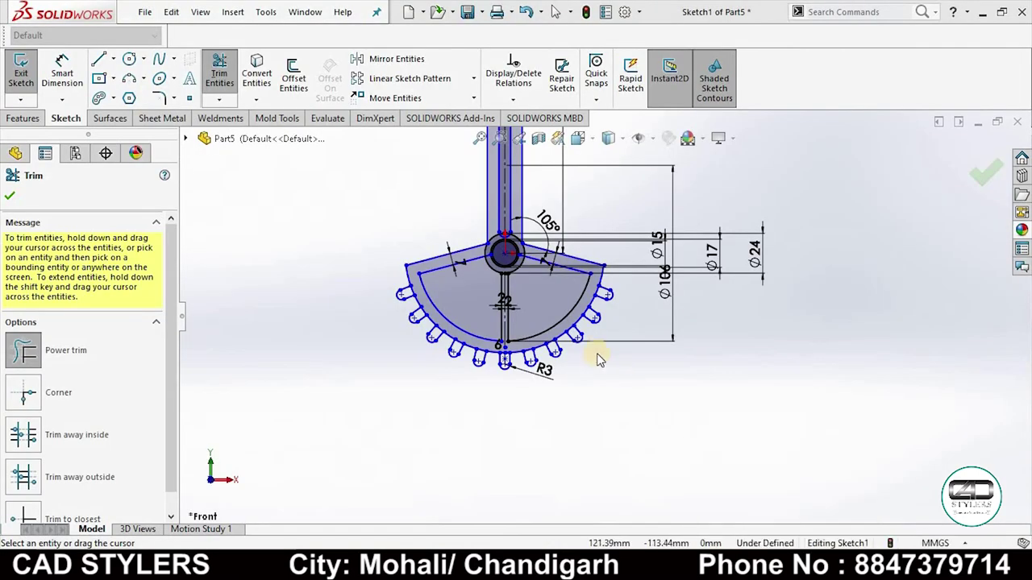
# Step: Trim the rim-arc segments at the upper-right, lower-right and bottom tooth bases
pyautogui.scroll(-2, 604, 282)
pyautogui.scroll(-2, 633, 279)
pyautogui.click(610, 270)
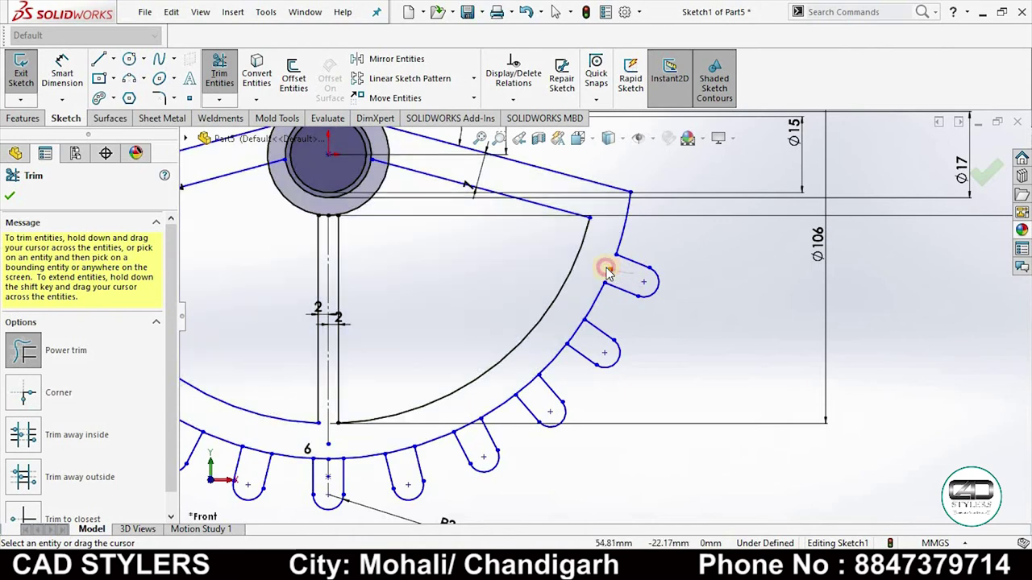
pyautogui.click(523, 379)
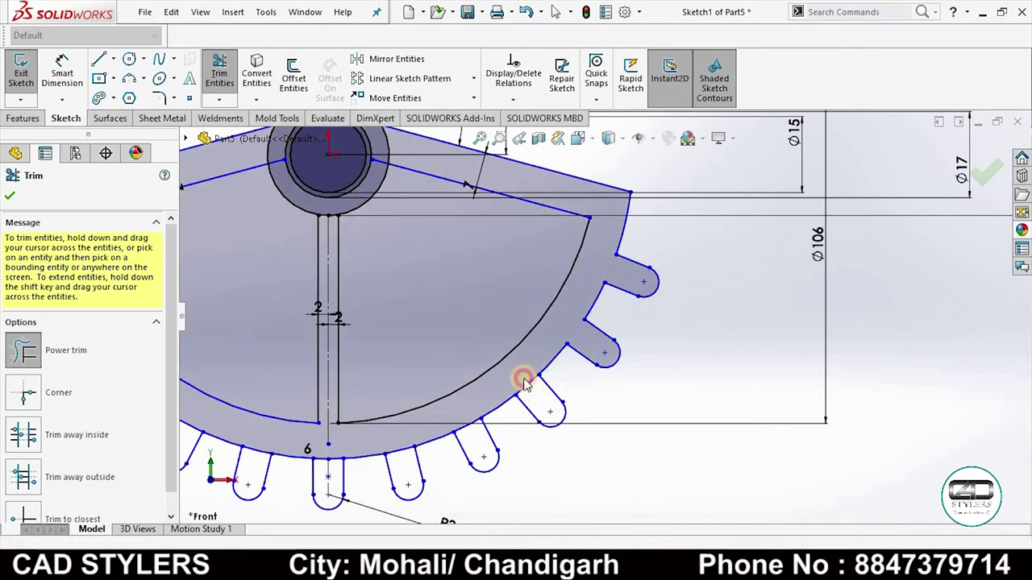
pyautogui.scroll(3, 532, 391)
pyautogui.scroll(-2, 547, 387)
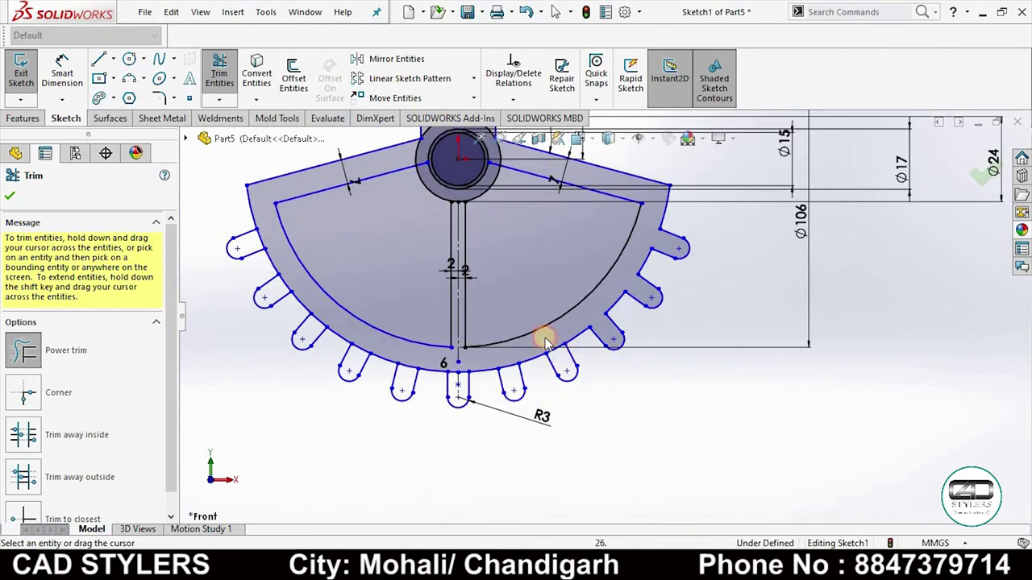
pyautogui.click(546, 342)
pyautogui.scroll(-2, 507, 375)
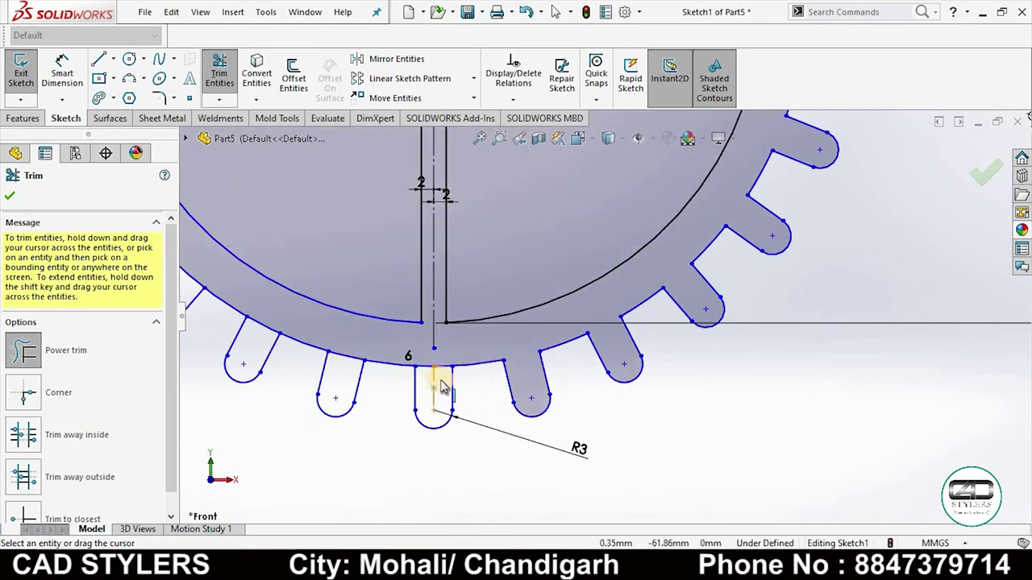
pyautogui.click(444, 377)
pyautogui.scroll(-2, 442, 379)
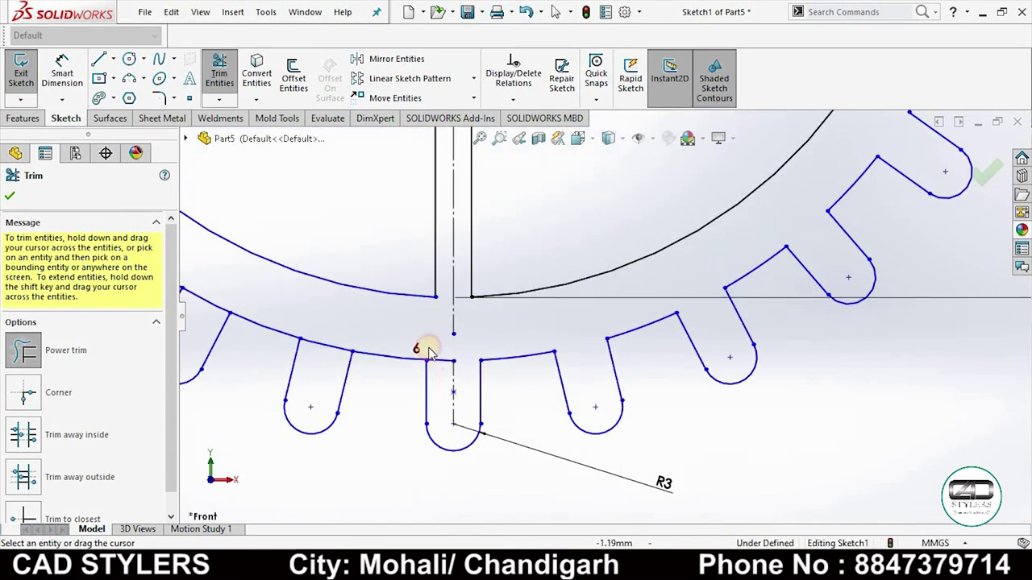
pyautogui.click(430, 352)
# Step: Trim the rim arcs at the left teeth and close the Trim tool
pyautogui.scroll(3, 345, 329)
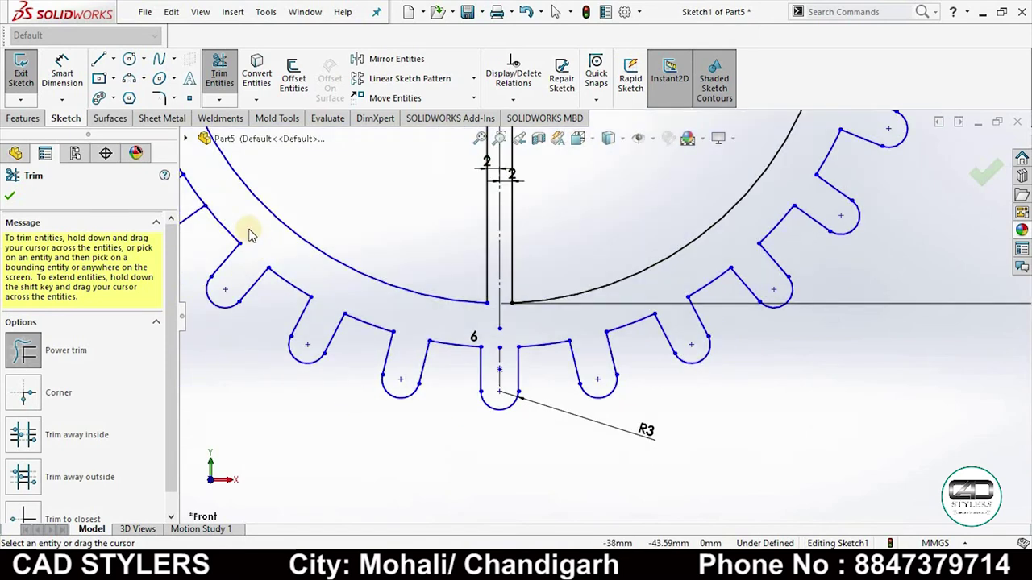
pyautogui.scroll(2, 257, 229)
pyautogui.click(265, 207)
pyautogui.scroll(-1, 268, 203)
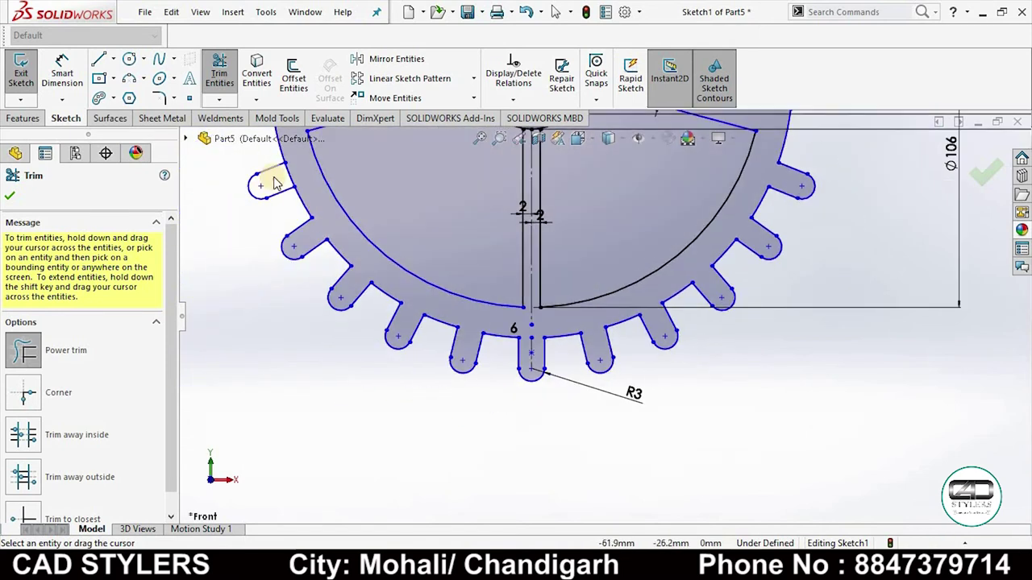
pyautogui.scroll(-1, 306, 202)
pyautogui.click(352, 186)
pyautogui.scroll(2, 339, 206)
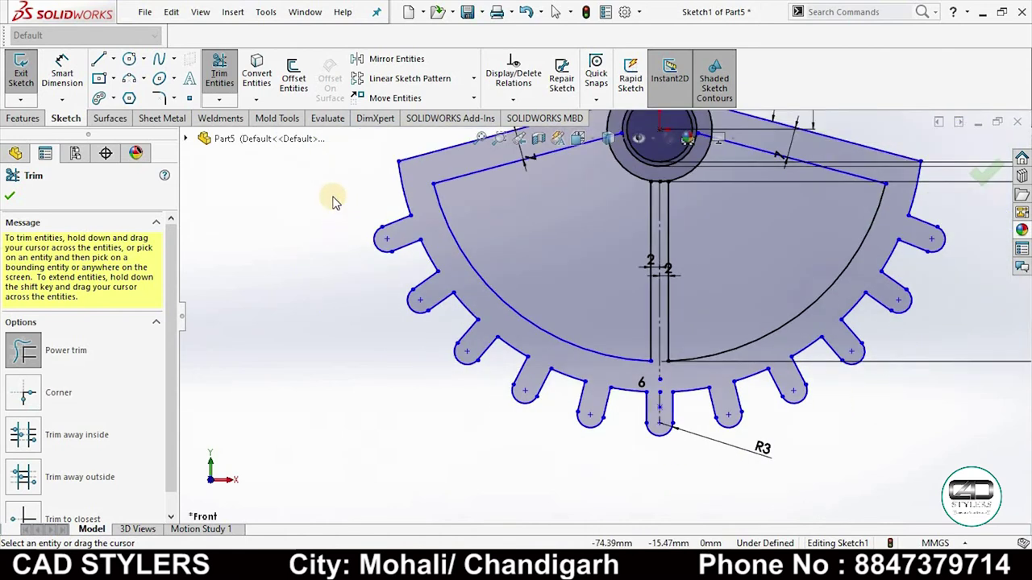
pyautogui.scroll(1, 339, 210)
pyautogui.scroll(2, 854, 331)
pyautogui.scroll(-2, 838, 322)
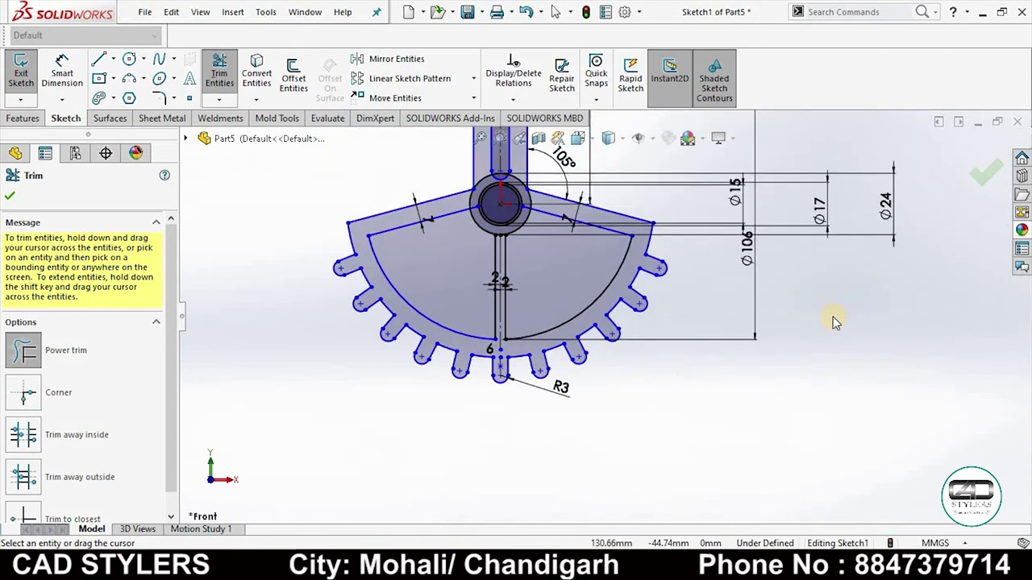
pyautogui.scroll(2, 834, 320)
pyautogui.click(985, 171)
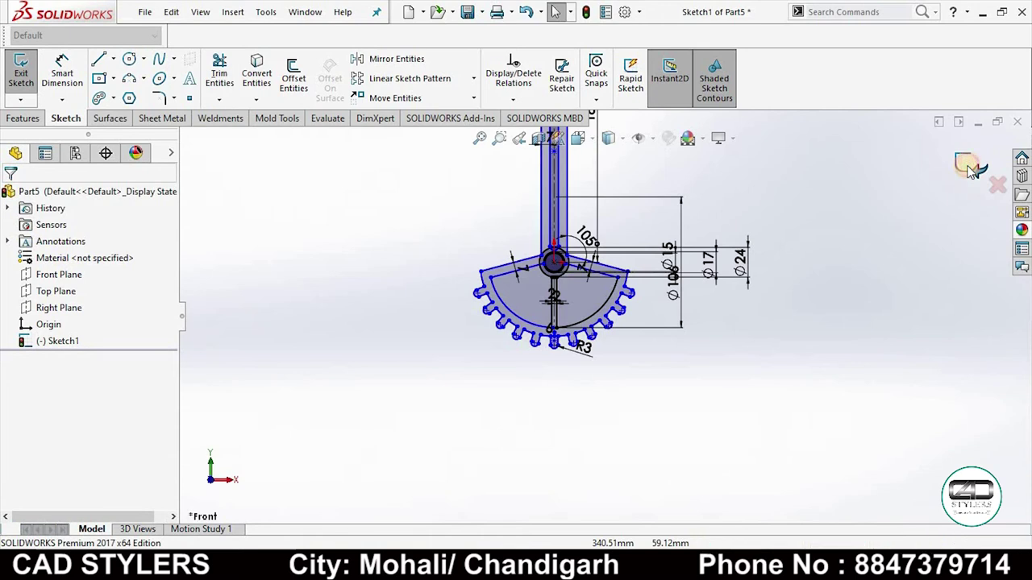
# Step: Reopen Sketch1 for editing from the face-on view
pyautogui.moveTo(821, 335); pyautogui.dragTo(653, 266, button='middle')
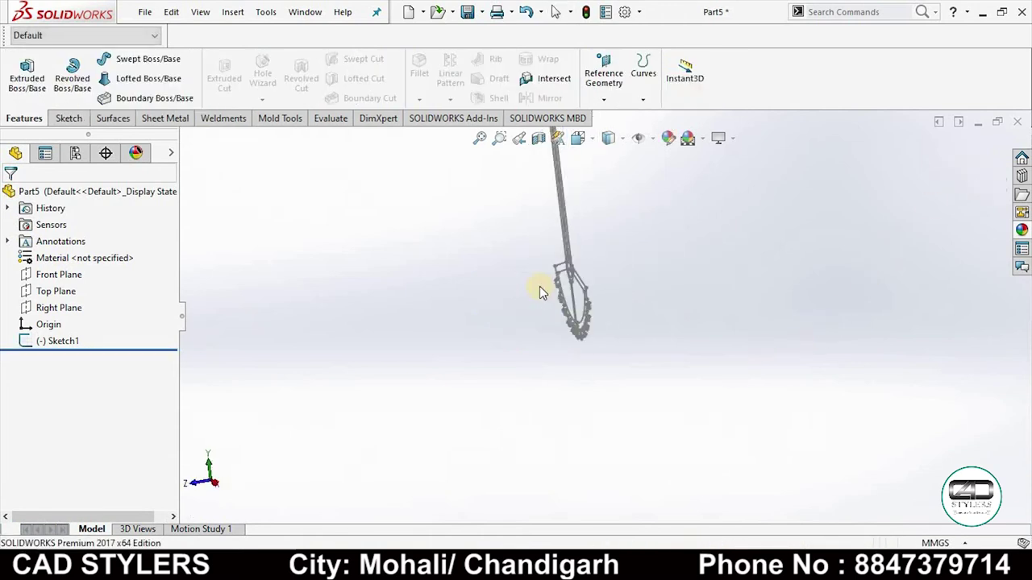
pyautogui.hotkey('ctrl', 'shift', 'z')
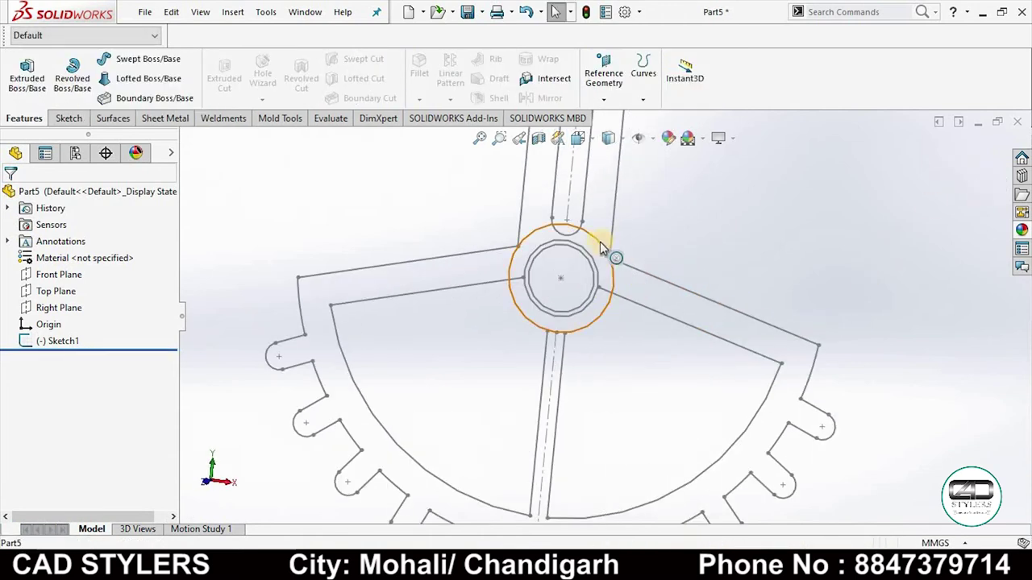
pyautogui.rightClick(600, 241)
pyautogui.click(616, 199)
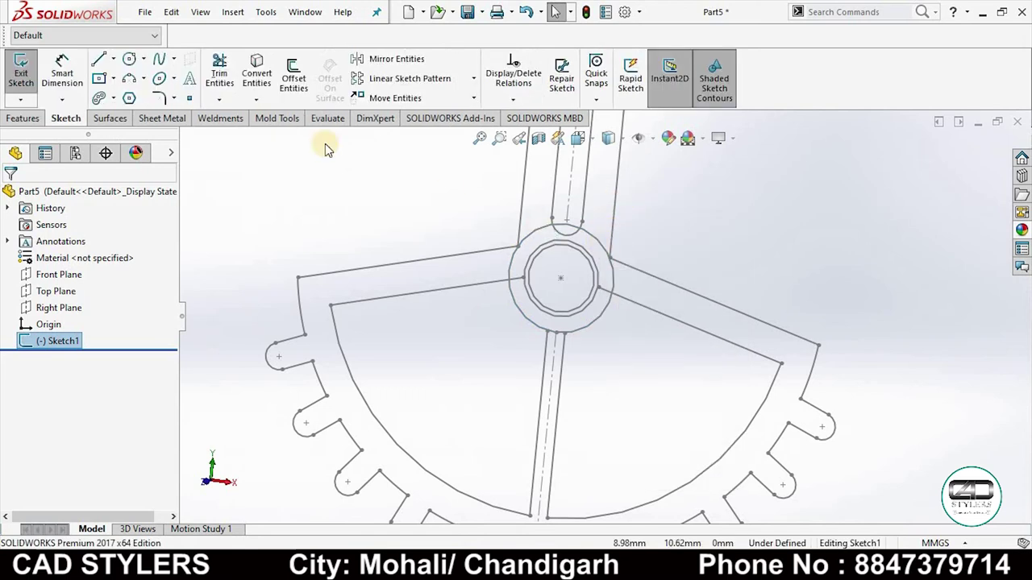
# Step: Trim off the top of the large hub circle and compare it against the reference drawing
pyautogui.scroll(-2, 596, 245)
pyautogui.scroll(-2, 605, 259)
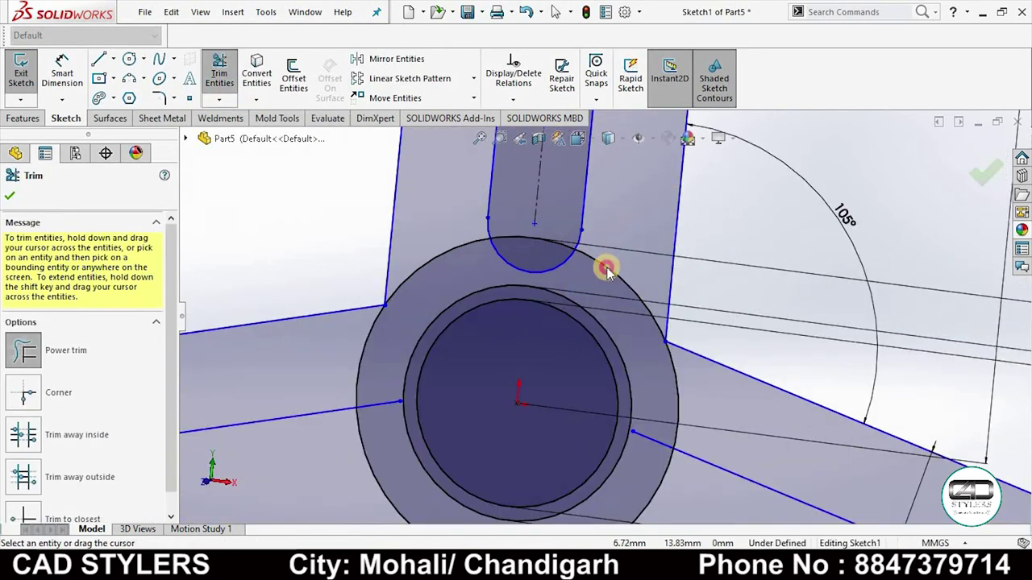
pyautogui.moveTo(449, 226)
pyautogui.mouseDown()
pyautogui.moveTo(428, 277)
pyautogui.moveTo(560, 223)
pyautogui.moveTo(540, 272)
pyautogui.mouseUp()
pyautogui.scroll(2, 540, 272)
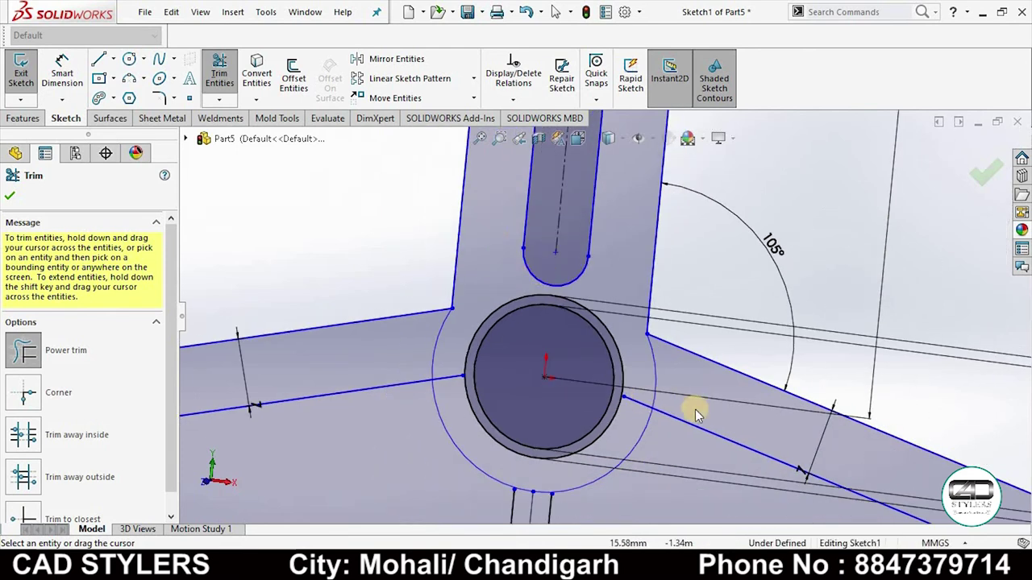
pyautogui.scroll(1, 695, 409)
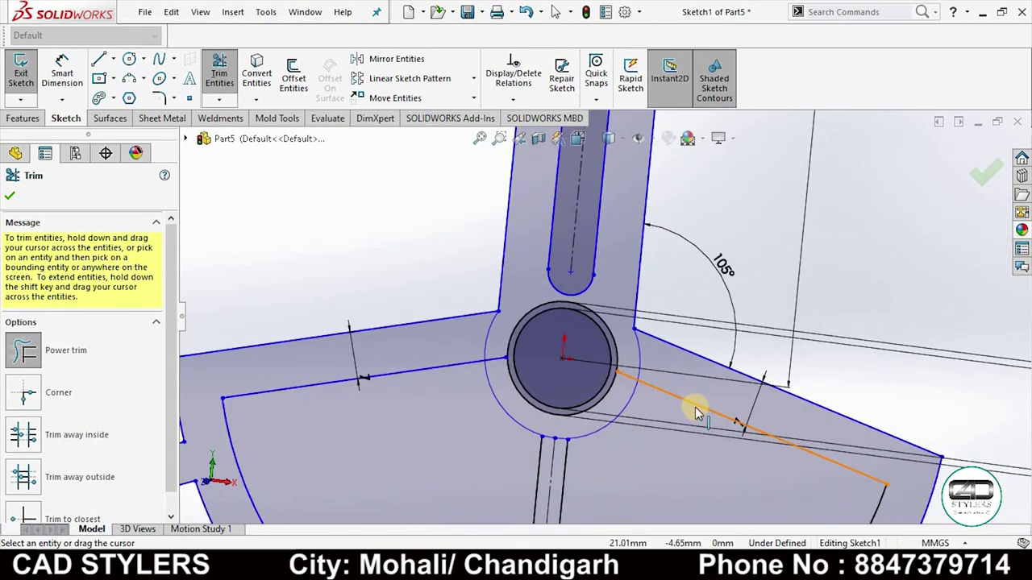
pyautogui.scroll(1, 690, 411)
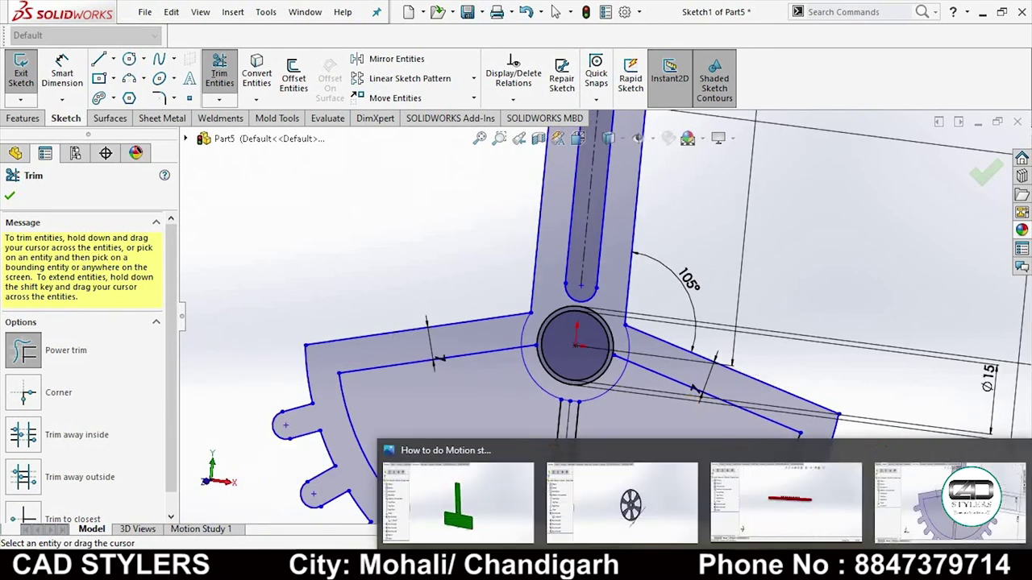
pyautogui.click(463, 535)
pyautogui.scroll(2, 701, 439)
pyautogui.scroll(1, 703, 441)
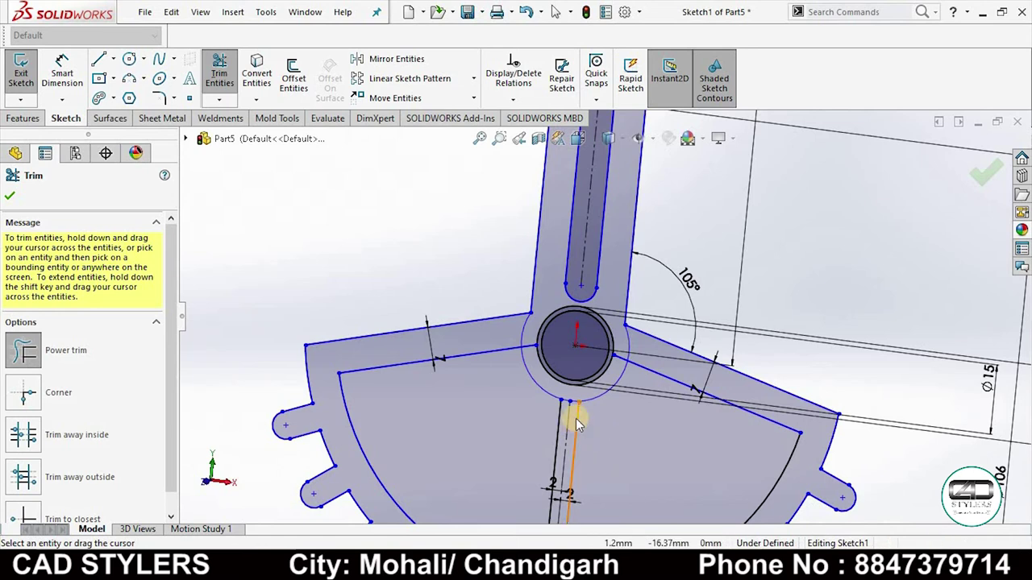
pyautogui.scroll(-3, 576, 418)
pyautogui.scroll(-3, 590, 389)
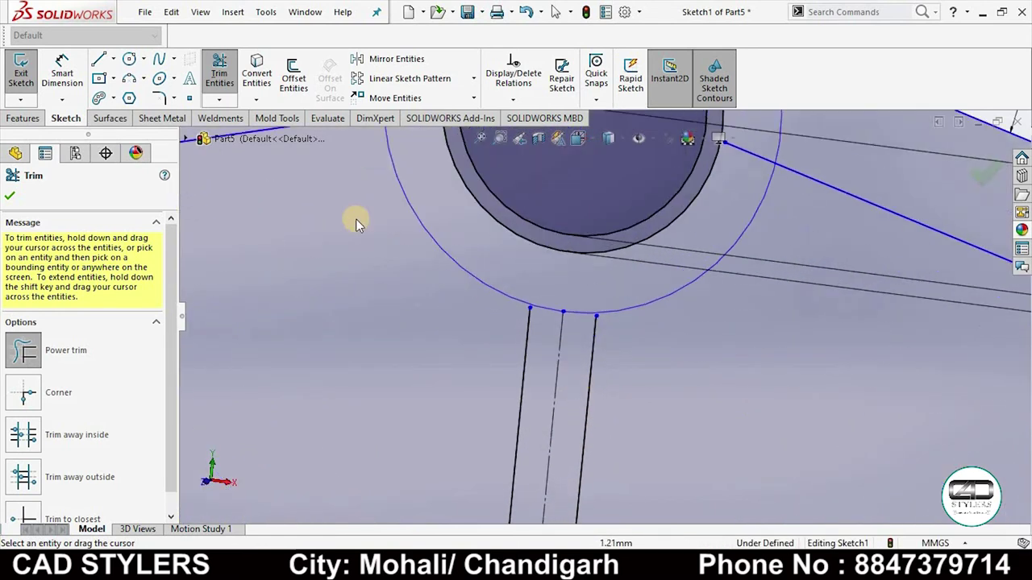
# Step: Extend both slot lines so they meet the hub circle
pyautogui.click(219, 99)
pyautogui.click(240, 134)
pyautogui.click(526, 323)
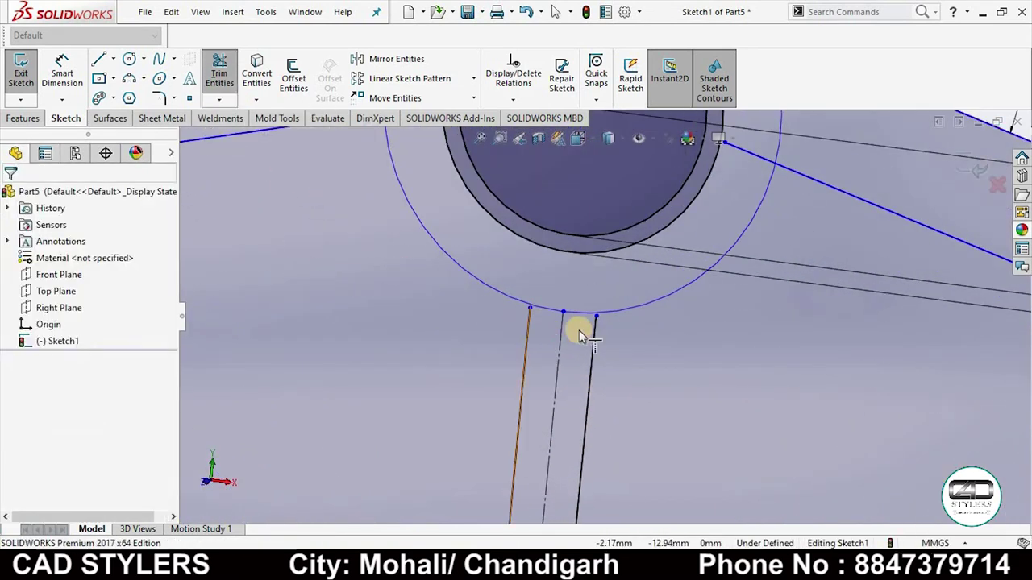
pyautogui.click(594, 329)
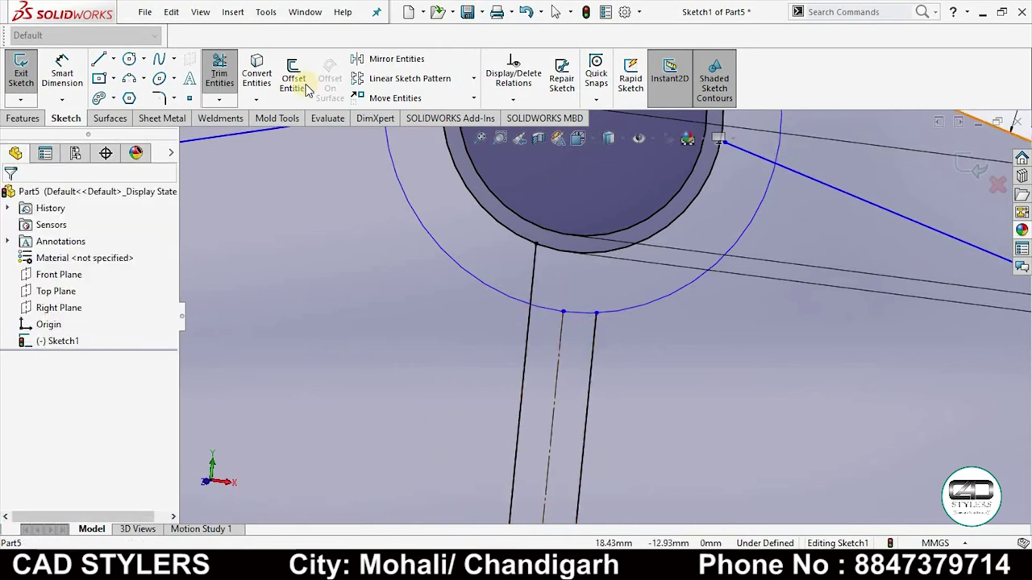
# Step: Trim the short arc between the slot lines and the circle arcs beside the hub, then exit the sketch
pyautogui.click(225, 77)
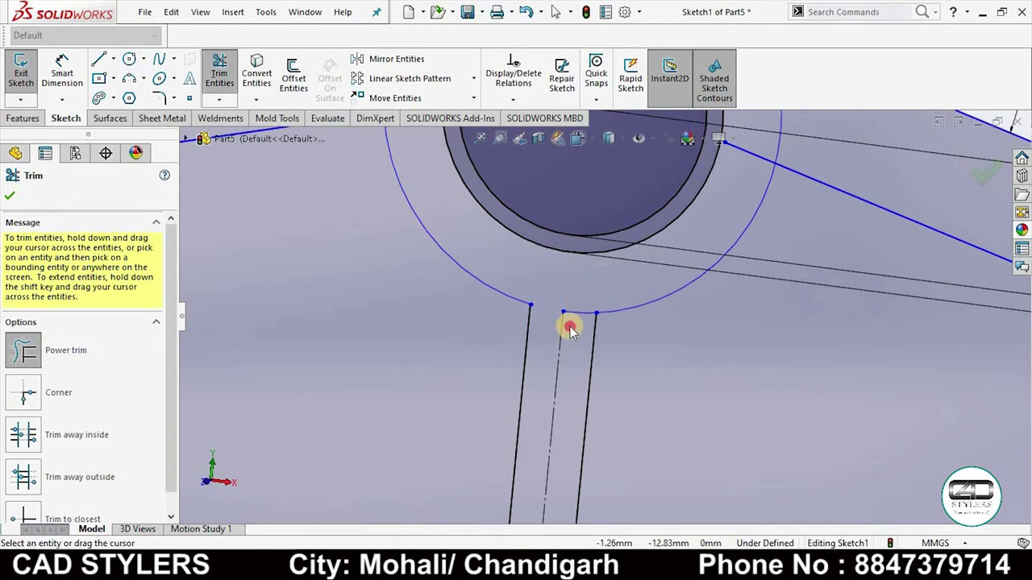
pyautogui.moveTo(579, 316); pyautogui.dragTo(586, 306)
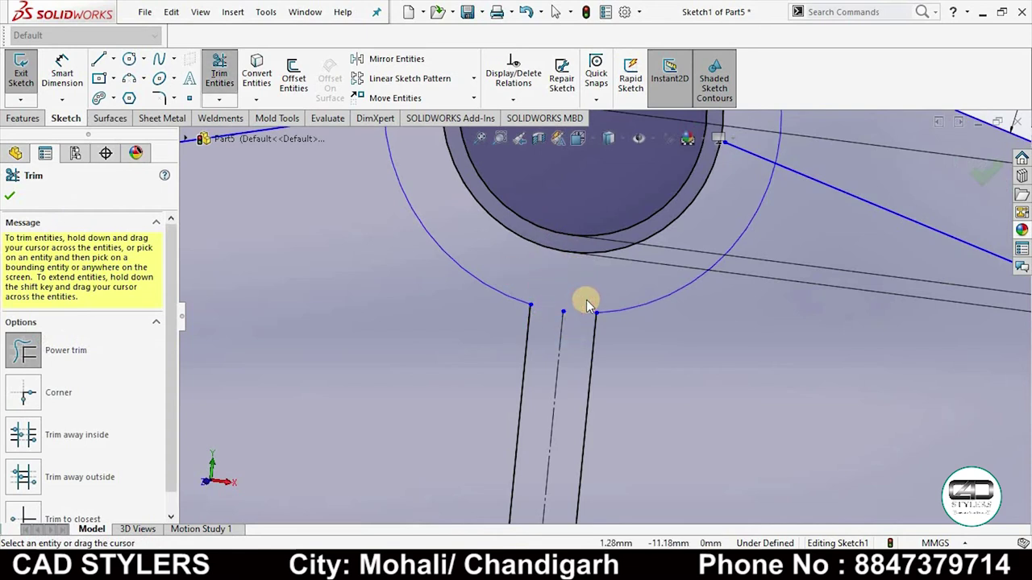
pyautogui.scroll(3, 586, 304)
pyautogui.scroll(-1, 702, 233)
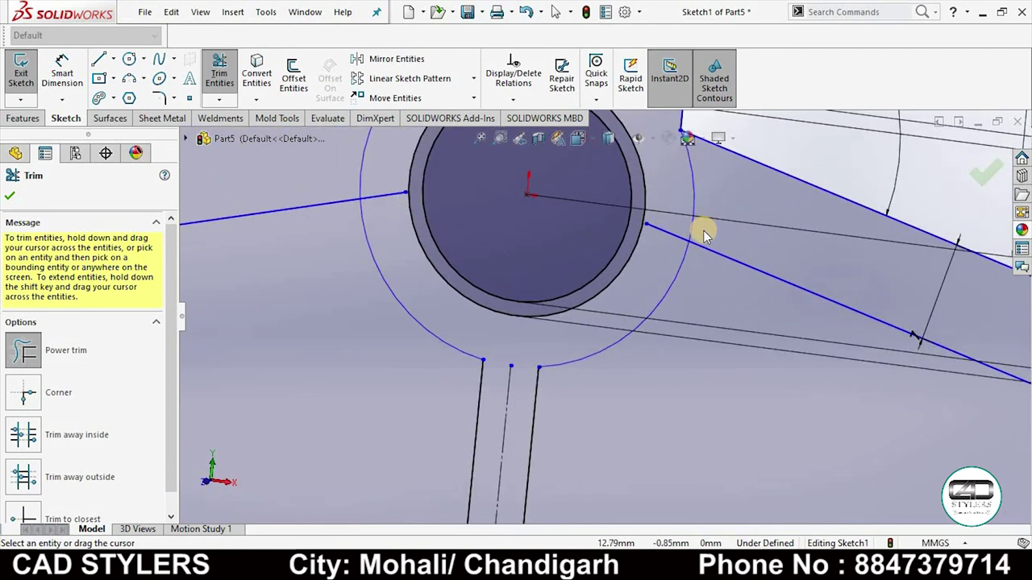
pyautogui.scroll(2, 703, 232)
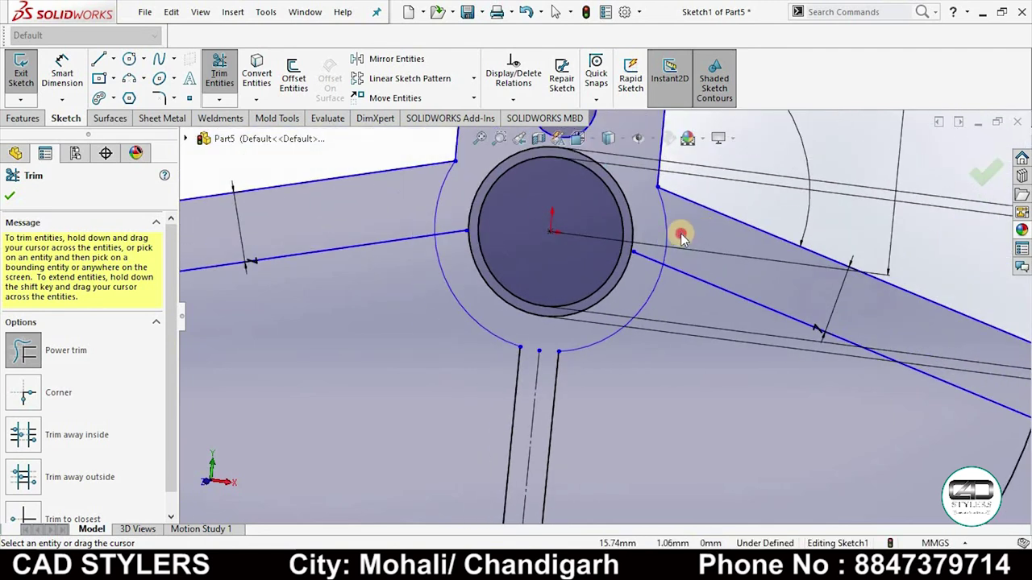
pyautogui.click(654, 252)
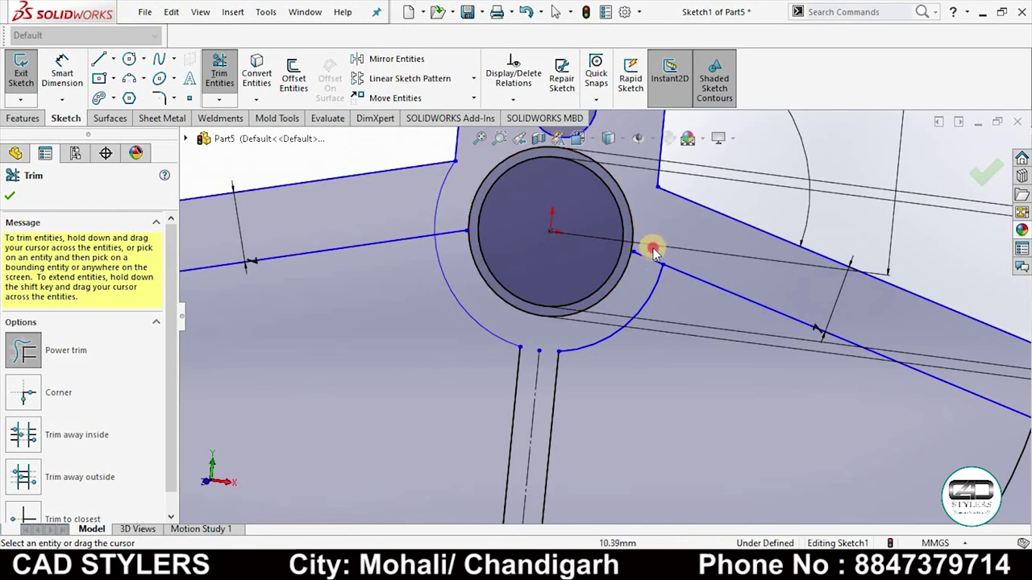
pyautogui.moveTo(456, 227); pyautogui.dragTo(410, 204)
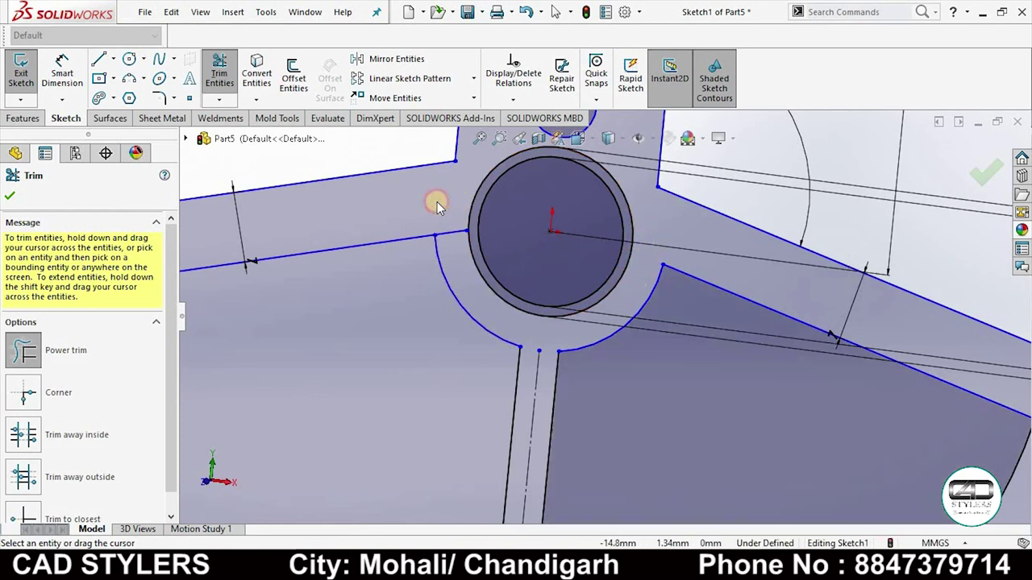
pyautogui.scroll(1, 463, 245)
pyautogui.scroll(1, 462, 245)
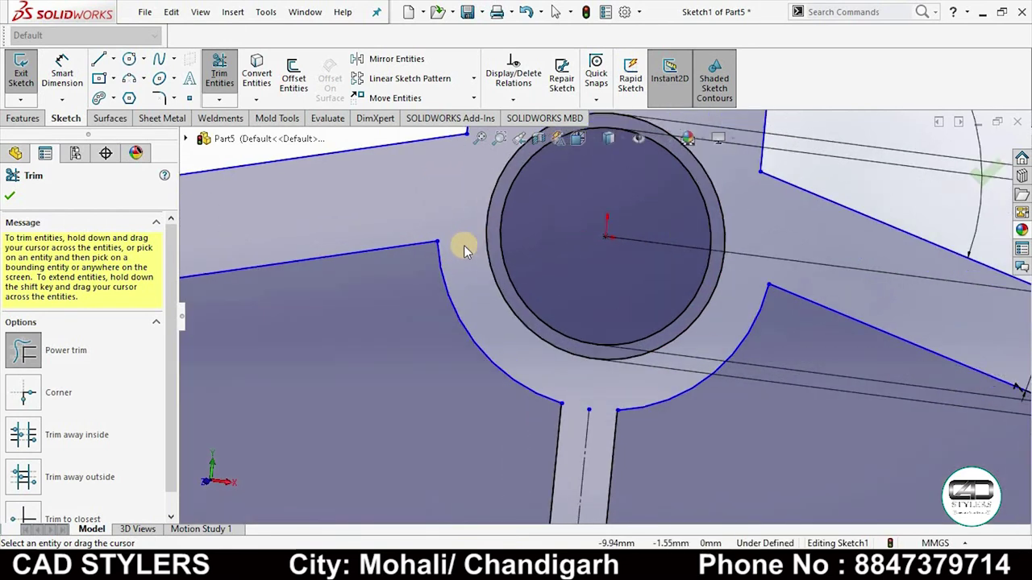
pyautogui.scroll(1, 463, 245)
pyautogui.scroll(2, 463, 248)
pyautogui.scroll(2, 463, 245)
pyautogui.scroll(2, 616, 346)
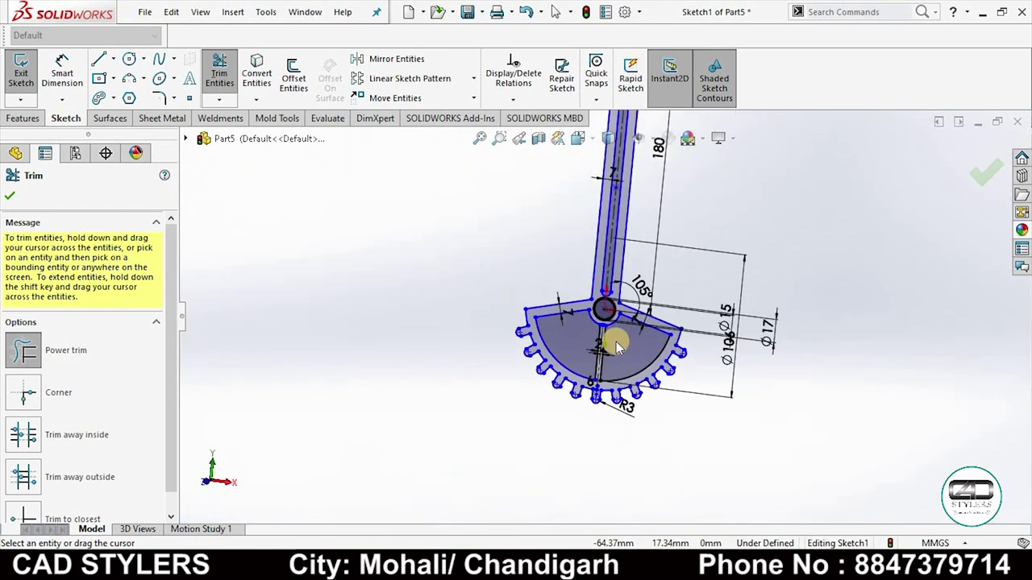
pyautogui.scroll(-1, 718, 317)
pyautogui.scroll(-2, 553, 318)
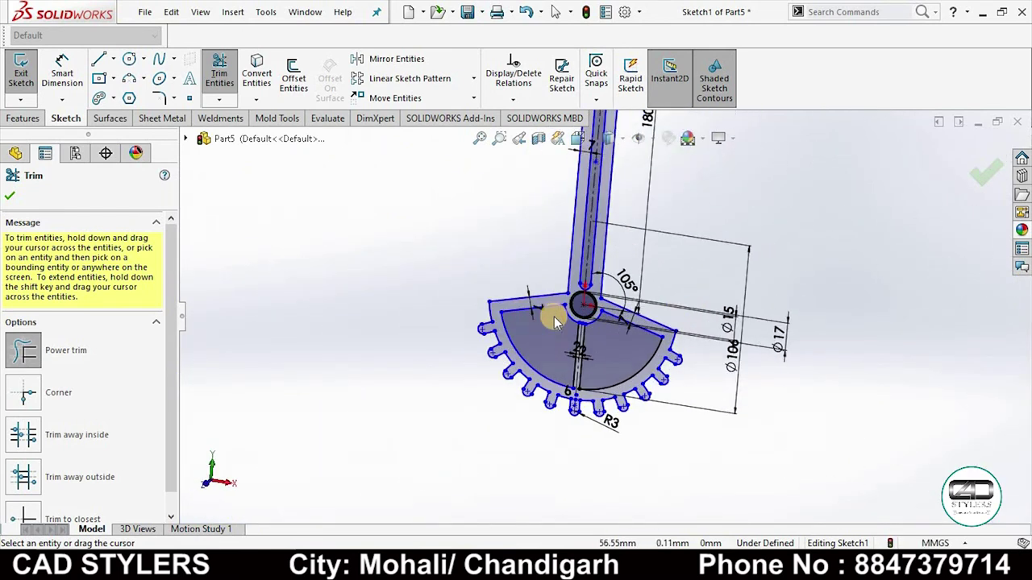
pyautogui.scroll(-2, 555, 324)
pyautogui.scroll(2, 682, 295)
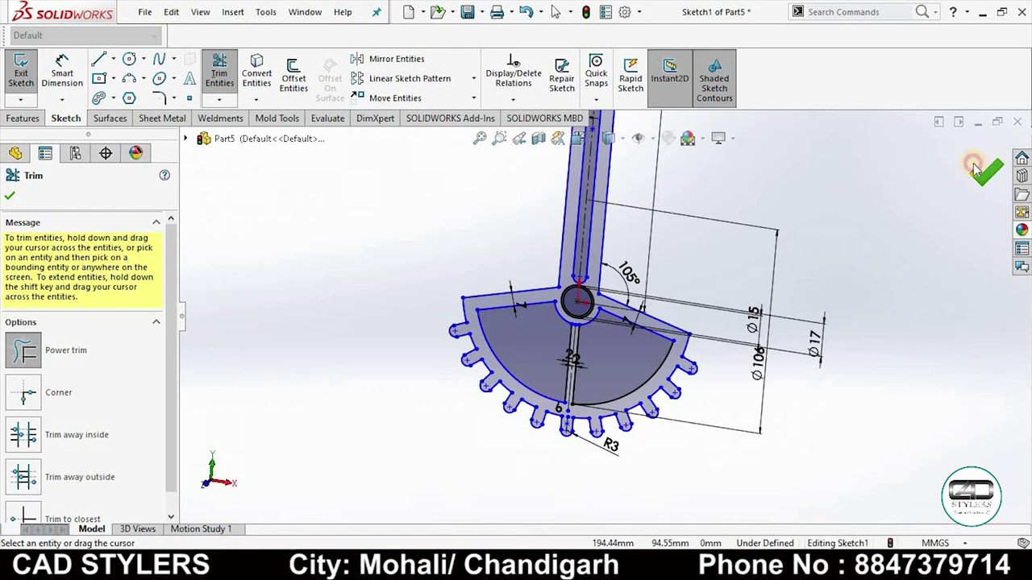
pyautogui.click(975, 168)
pyautogui.click(975, 168)
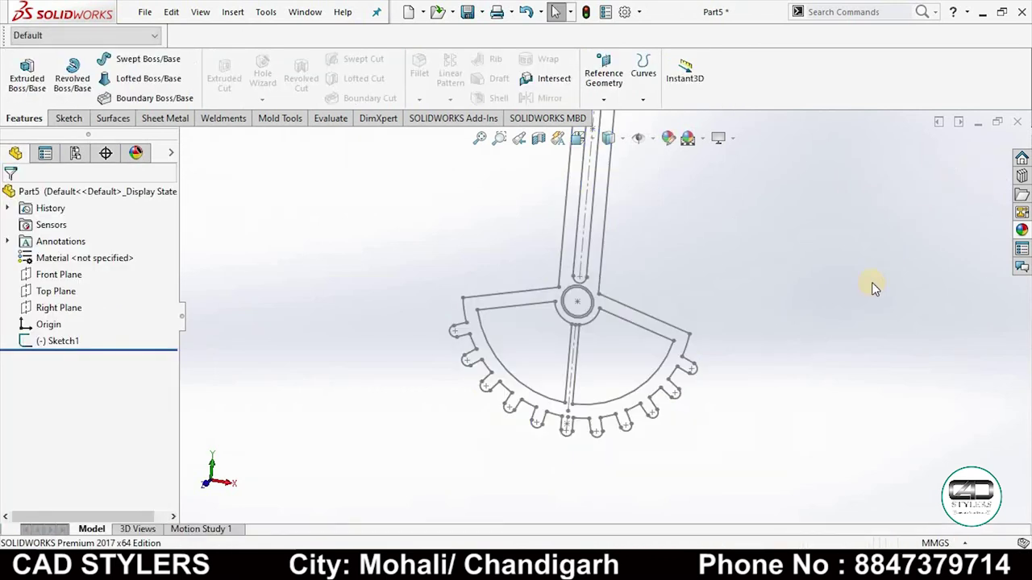
# Step: Select Sketch1 for an Extruded Boss/Base and pull up the gear's reference drawing in Photos
pyautogui.moveTo(875, 287); pyautogui.dragTo(721, 302, button='middle')
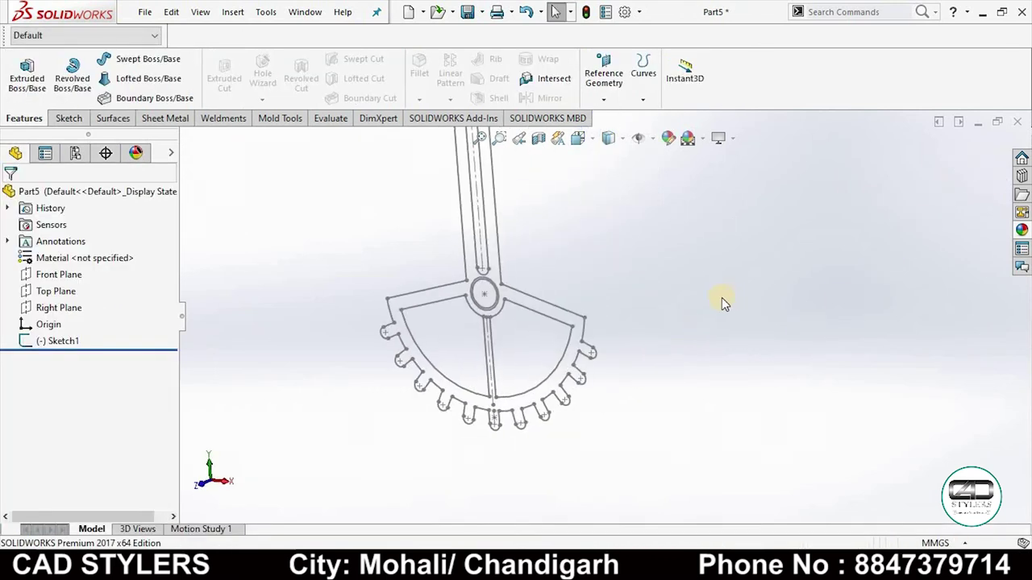
pyautogui.scroll(2, 722, 302)
pyautogui.click(58, 341)
pyautogui.click(27, 77)
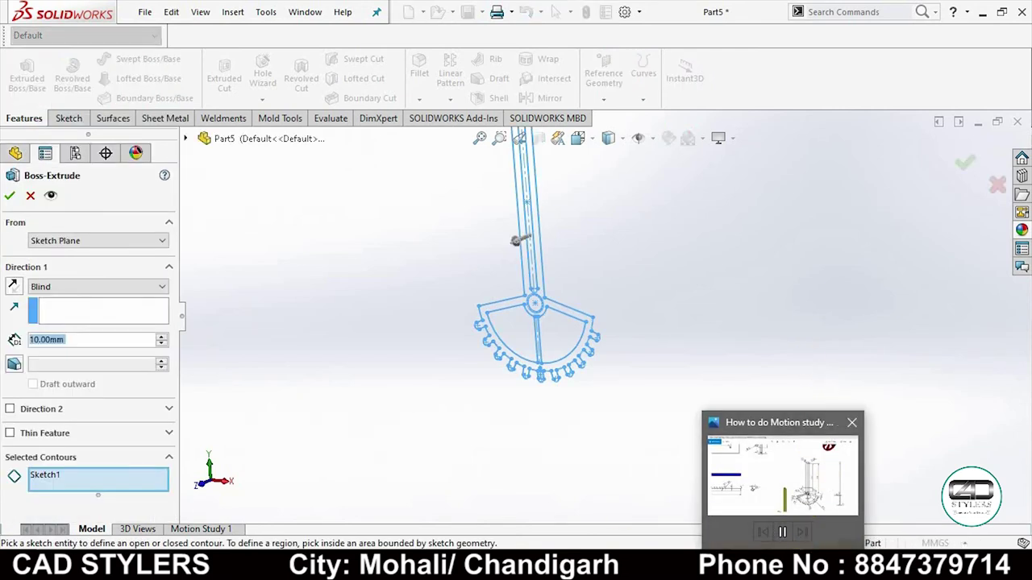
pyautogui.click(801, 448)
# Step: Zoom into the gear on the reference drawing, then pick the sector-gear region as the extrusion contour
pyautogui.scroll(3, 567, 495)
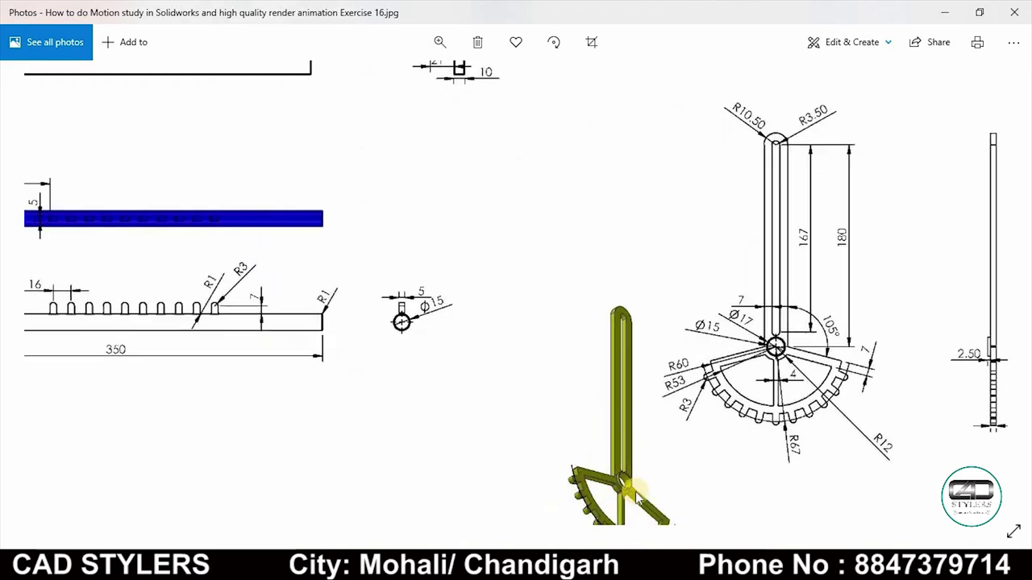
pyautogui.moveTo(755, 454); pyautogui.dragTo(685, 464)
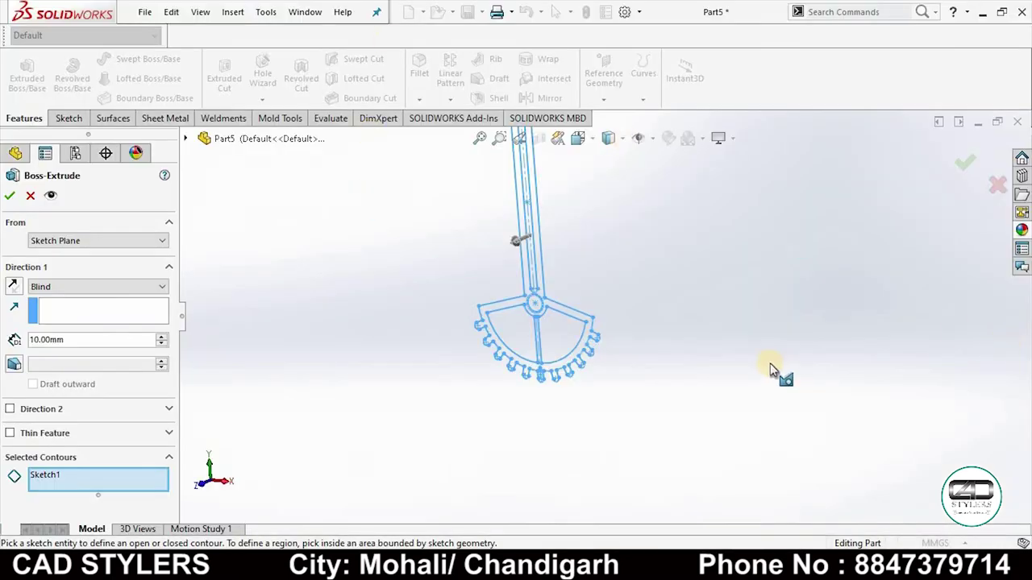
pyautogui.moveTo(769, 369)
pyautogui.mouseDown(button='middle')
pyautogui.moveTo(594, 369)
pyautogui.moveTo(605, 311)
pyautogui.moveTo(565, 341)
pyautogui.moveTo(651, 308)
pyautogui.mouseUp(button='middle')
pyautogui.scroll(-3, 562, 332)
pyautogui.click(562, 333)
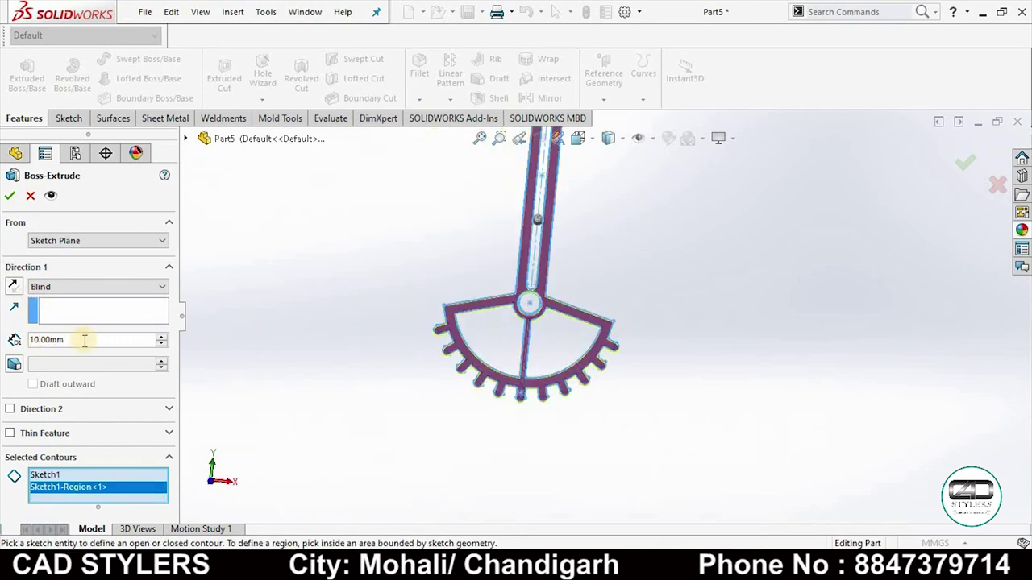
# Step: Extrude the selected gear region 5 mm deep as the first boss
pyautogui.write('5')
pyautogui.press('Return')
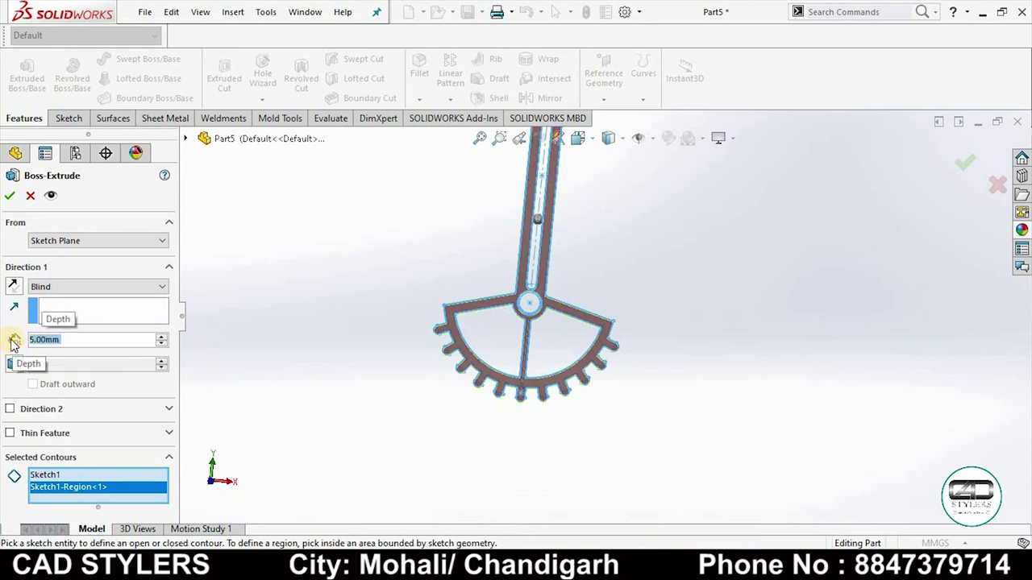
pyautogui.click(8, 198)
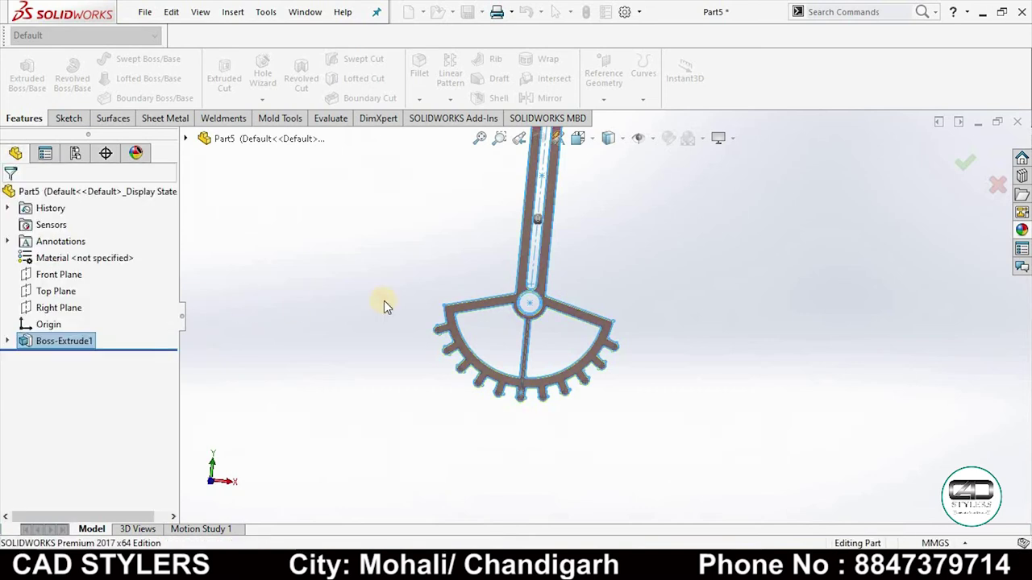
# Step: Reuse Sketch1 to extrude the hub ring region 7.50 mm as Boss-Extrude2
pyautogui.click(7, 341)
pyautogui.click(71, 357)
pyautogui.moveTo(266, 345); pyautogui.dragTo(501, 330, button='middle')
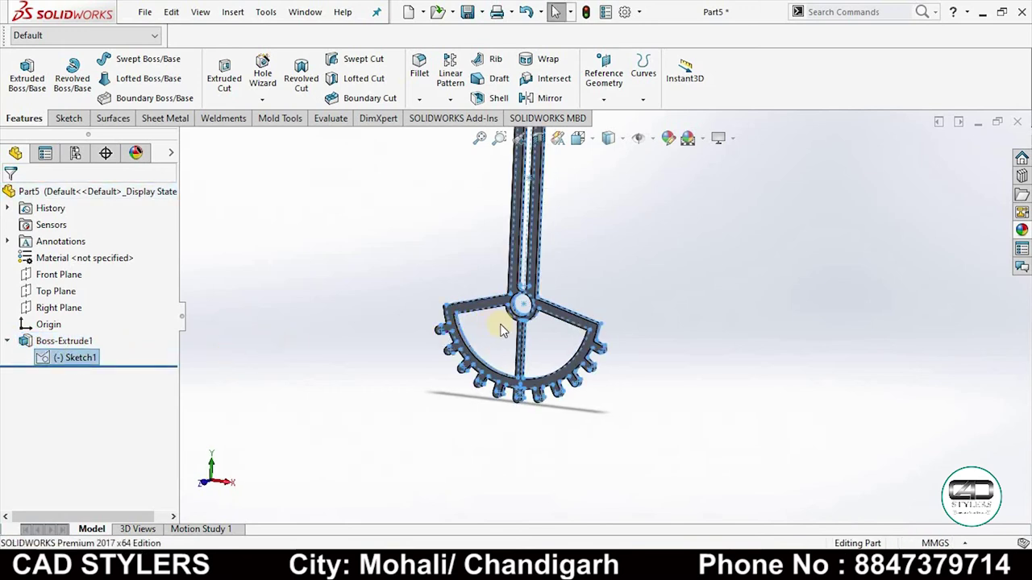
pyautogui.hotkey('ctrl', '8')
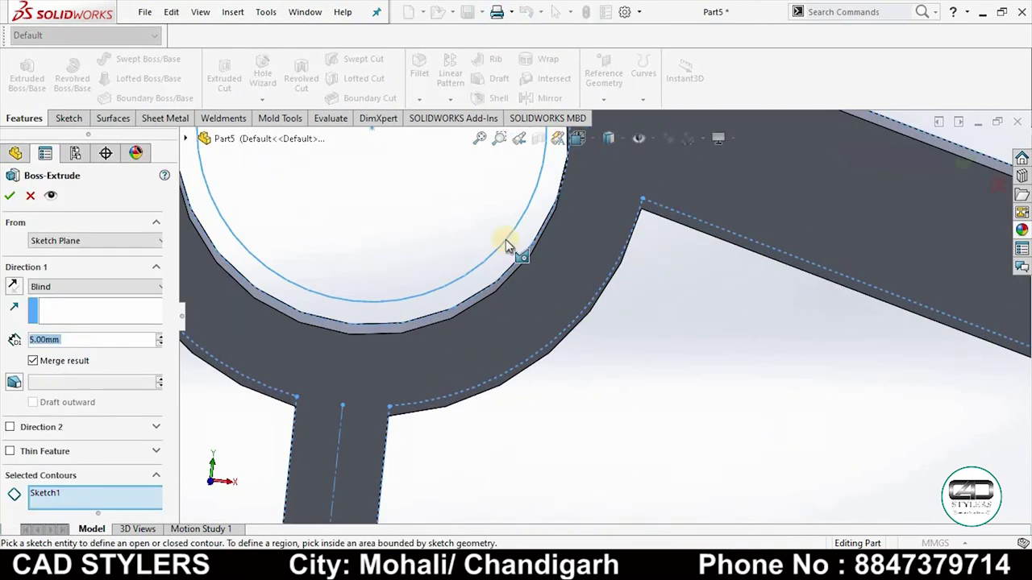
pyautogui.click(506, 251)
pyautogui.scroll(5, 387, 306)
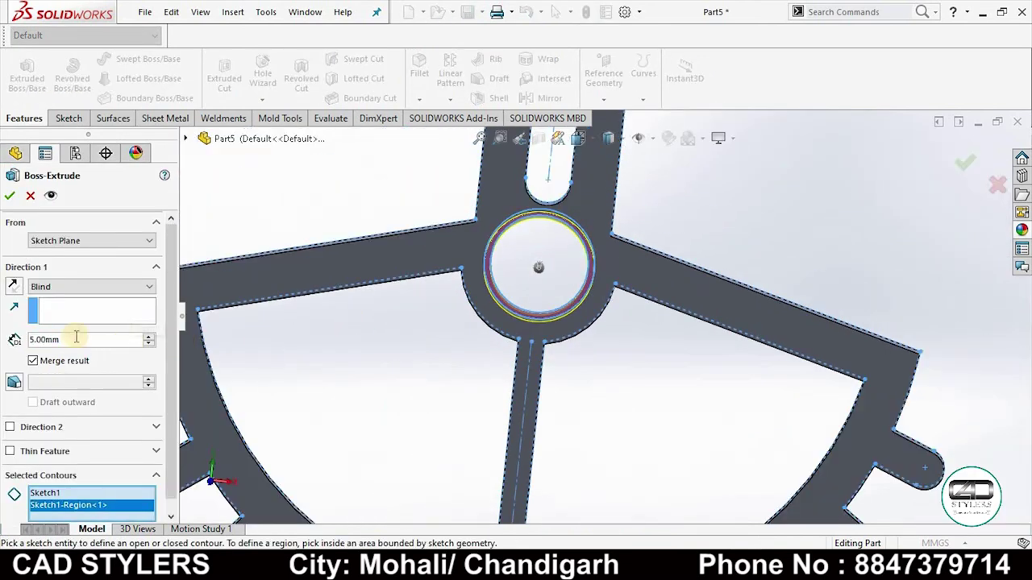
pyautogui.write('7.5')
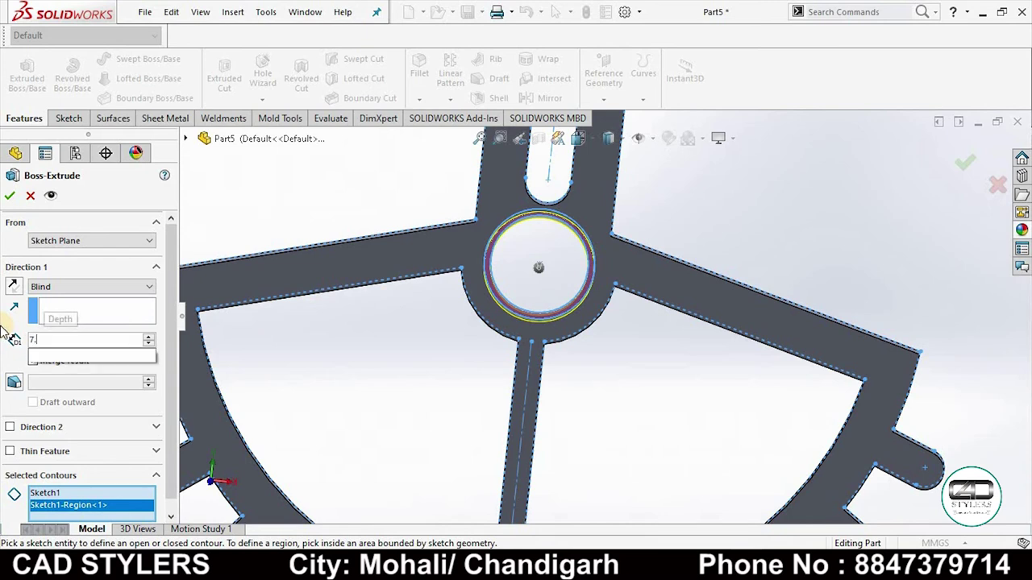
pyautogui.scroll(3, 686, 267)
pyautogui.moveTo(686, 266); pyautogui.dragTo(661, 274, button='middle')
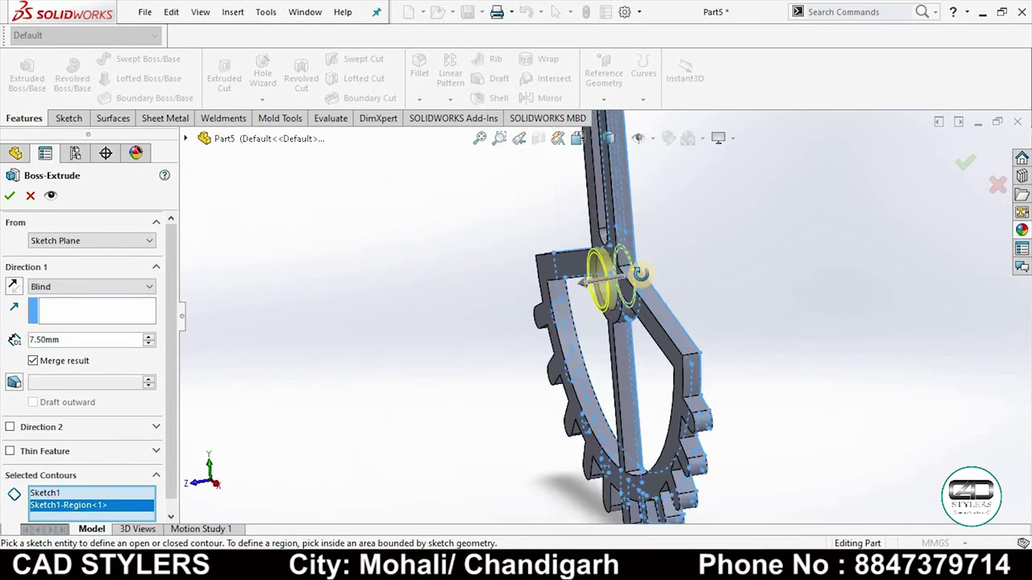
pyautogui.click(10, 196)
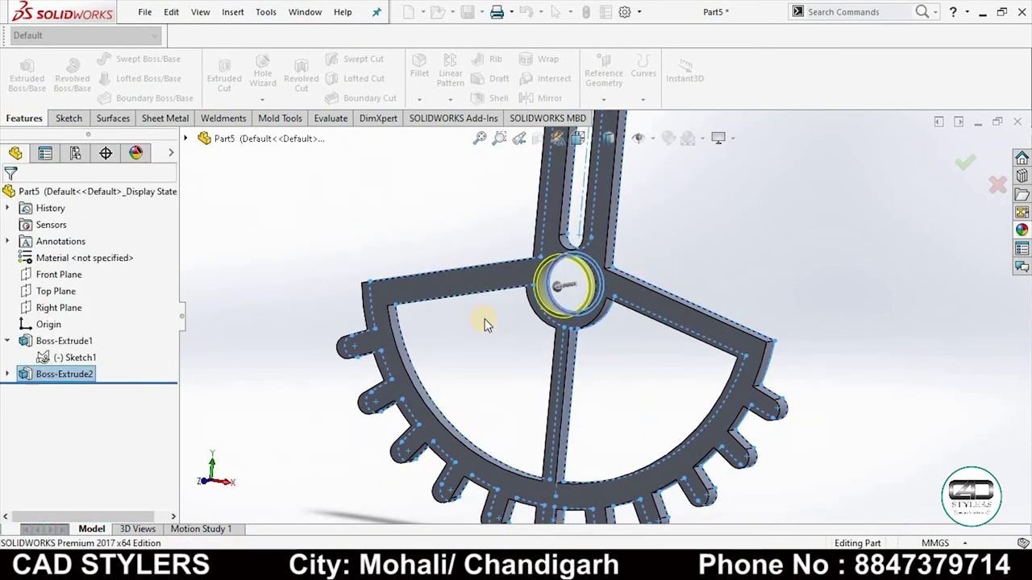
pyautogui.moveTo(484, 322)
pyautogui.mouseDown(button='middle')
pyautogui.moveTo(519, 282)
pyautogui.moveTo(540, 296)
pyautogui.mouseUp(button='middle')
# Step: Orbit and zoom around the finished gear to inspect it from several angles
pyautogui.scroll(5, 753, 306)
pyautogui.moveTo(753, 306)
pyautogui.mouseDown(button='middle')
pyautogui.moveTo(726, 277)
pyautogui.moveTo(670, 274)
pyautogui.moveTo(556, 407)
pyautogui.moveTo(583, 345)
pyautogui.moveTo(628, 319)
pyautogui.moveTo(610, 331)
pyautogui.mouseUp(button='middle')
pyautogui.scroll(-5, 553, 410)
pyautogui.scroll(-2, 587, 348)
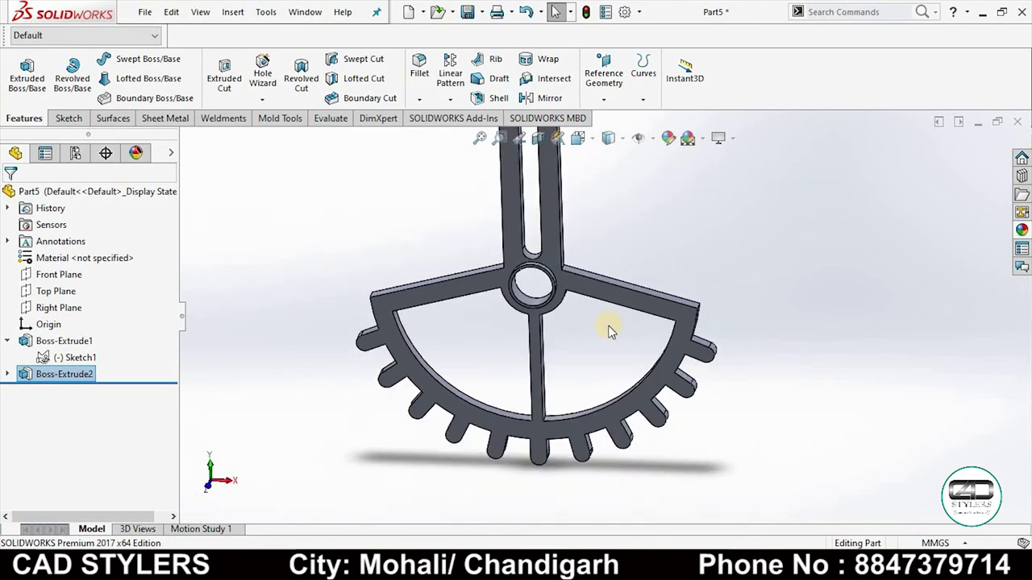
pyautogui.moveTo(579, 428)
pyautogui.mouseDown(button='middle')
pyautogui.moveTo(629, 428)
pyautogui.moveTo(637, 327)
pyautogui.moveTo(684, 388)
pyautogui.moveTo(677, 314)
pyautogui.moveTo(590, 246)
pyautogui.moveTo(614, 332)
pyautogui.moveTo(594, 364)
pyautogui.moveTo(598, 341)
pyautogui.mouseUp(button='middle')
pyautogui.scroll(3, 606, 433)
pyautogui.scroll(-3, 588, 435)
pyautogui.scroll(-2, 590, 427)
pyautogui.scroll(4, 649, 419)
pyautogui.scroll(-2, 601, 341)
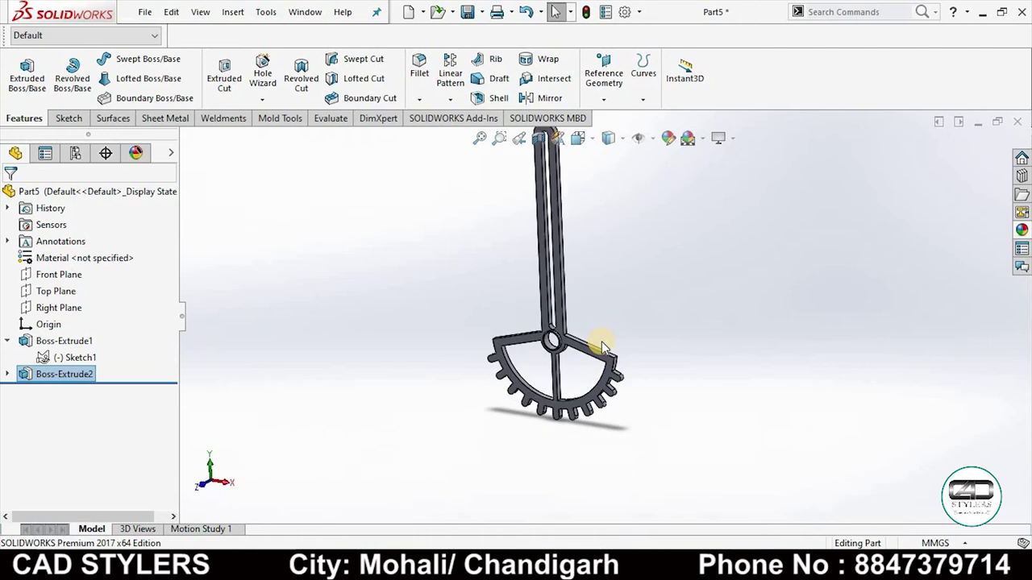
# Step: Save the part as 'gear' in the gear animation folder and start a new document
pyautogui.hotkey('ctrl', 's')
pyautogui.write('gear')
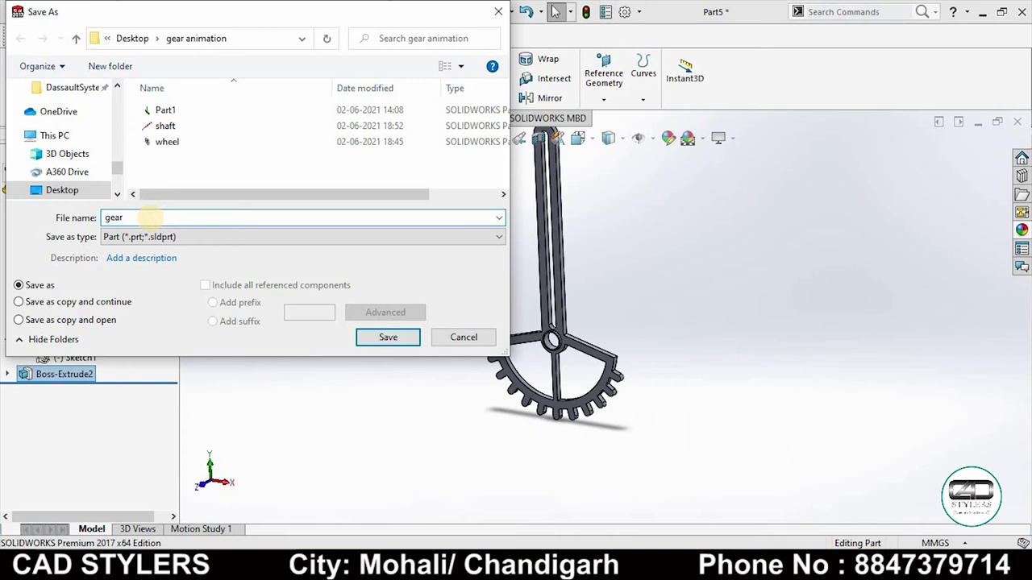
pyautogui.press('Return')
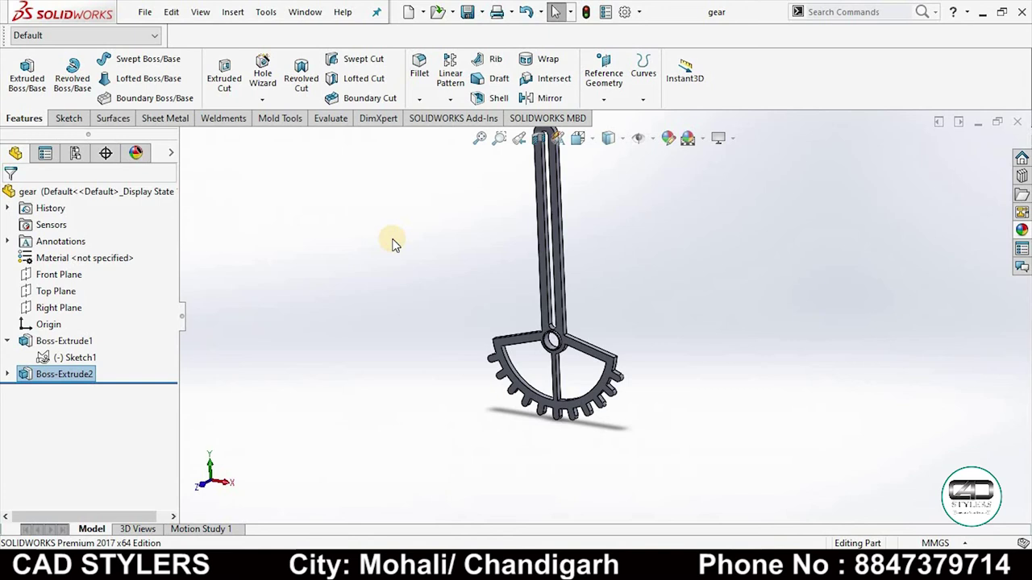
pyautogui.hotkey('ctrl', 'n')
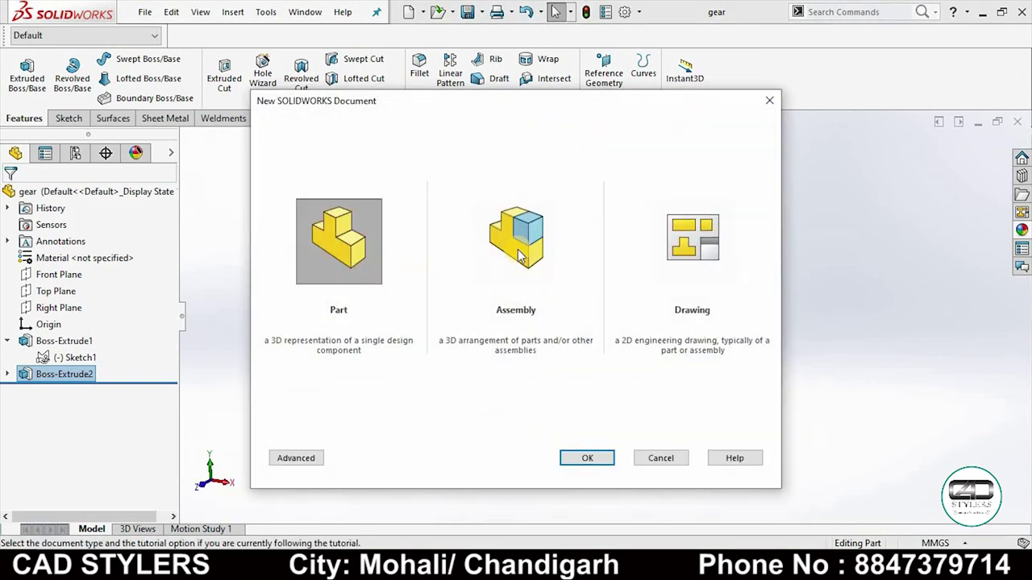
# Step: Start a new assembly with Part1, the T-plate, fixed at the origin
pyautogui.click(516, 242)
pyautogui.click(588, 463)
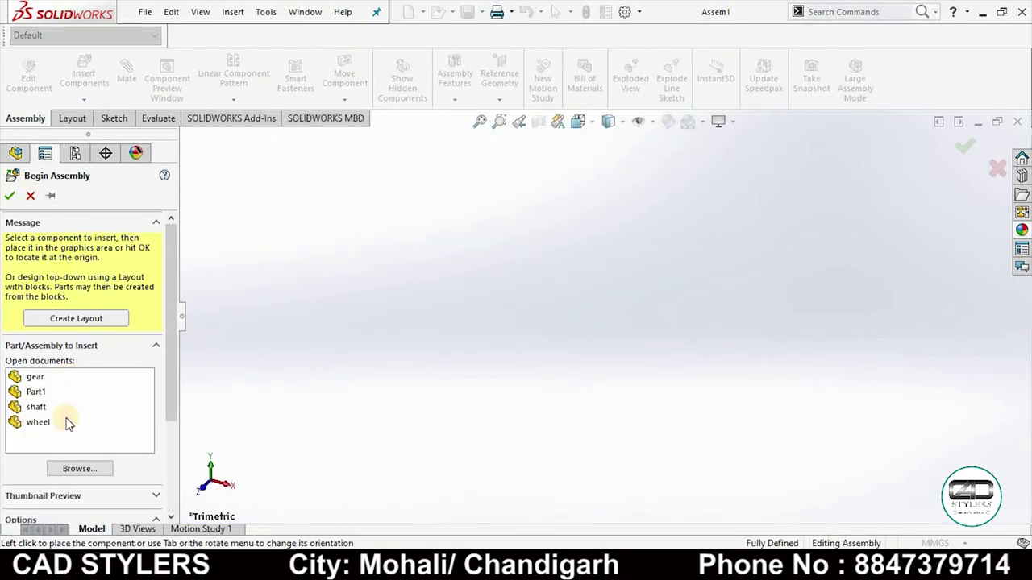
pyautogui.click(34, 380)
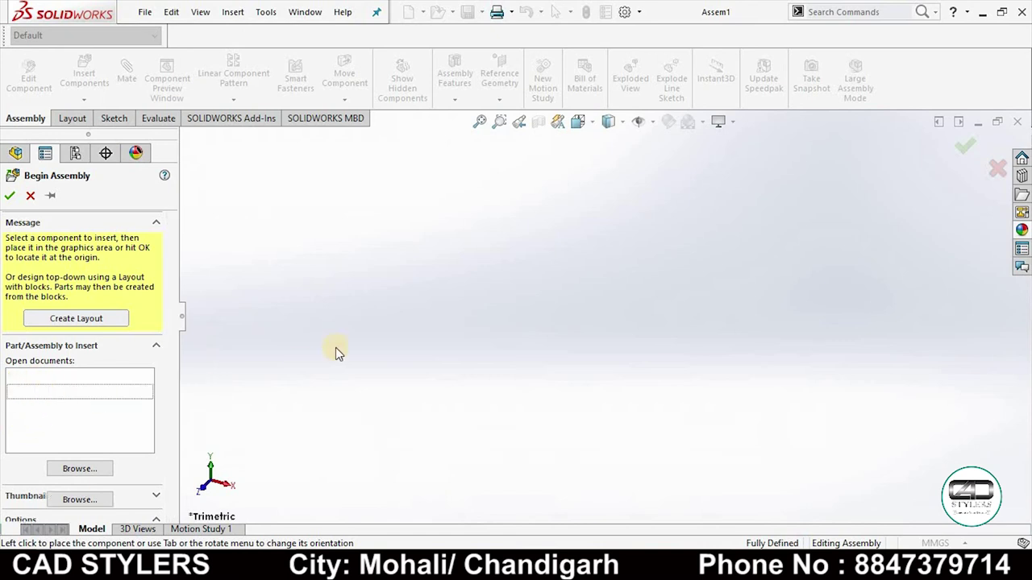
pyautogui.click(495, 295)
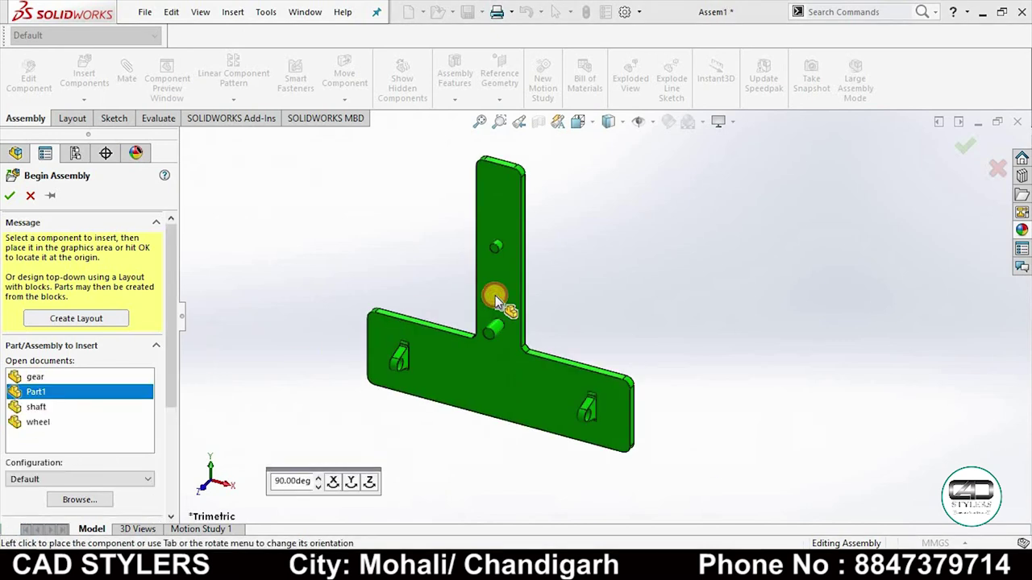
pyautogui.click(495, 295)
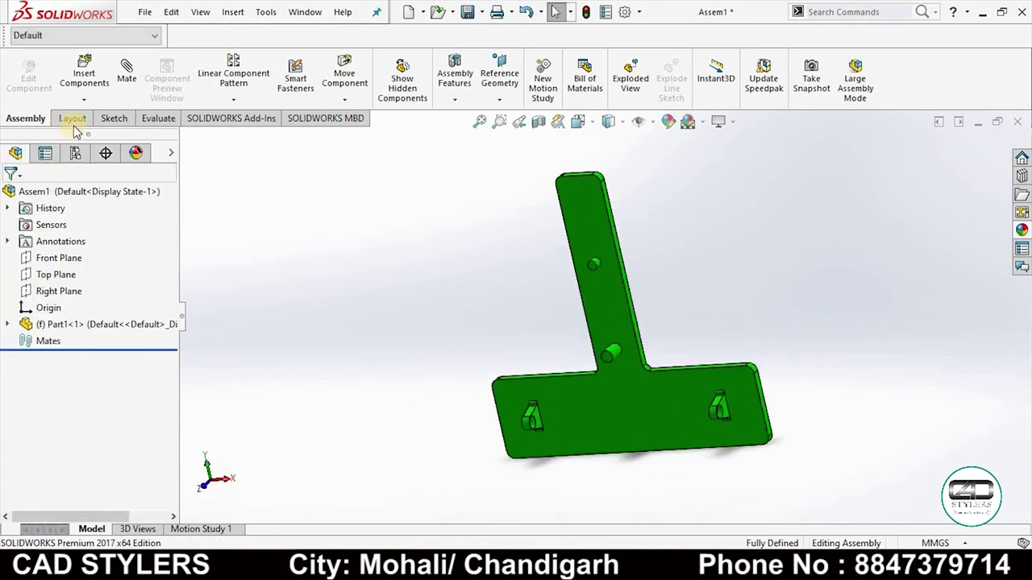
# Step: Insert the wheel component and place it beside the plate's upright
pyautogui.click(84, 78)
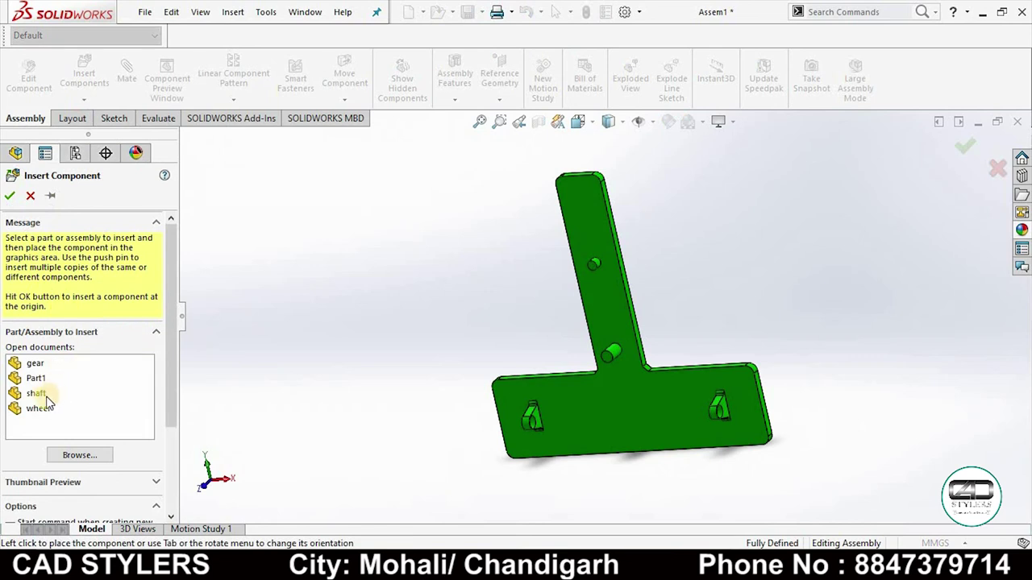
pyautogui.click(36, 409)
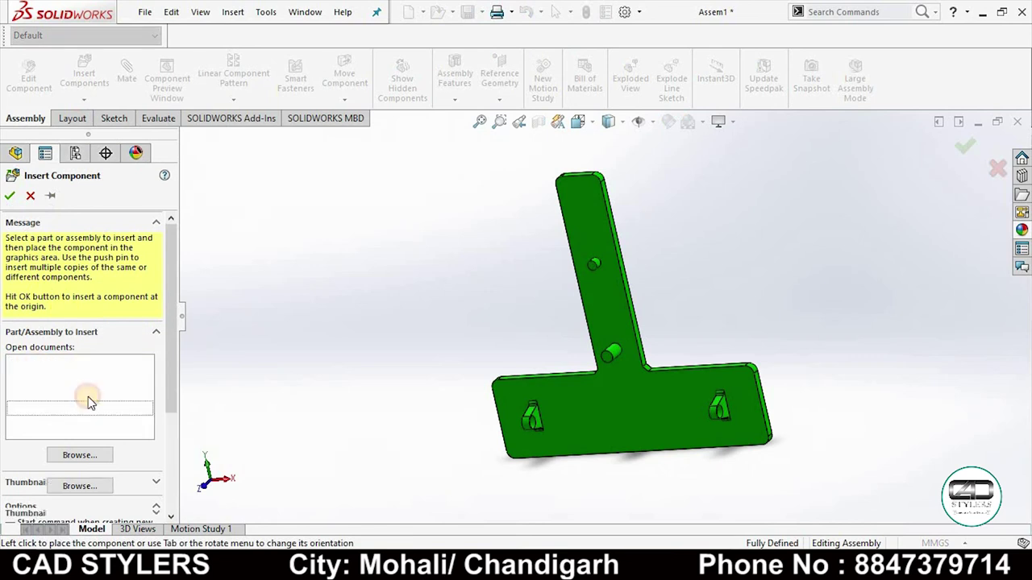
pyautogui.click(651, 270)
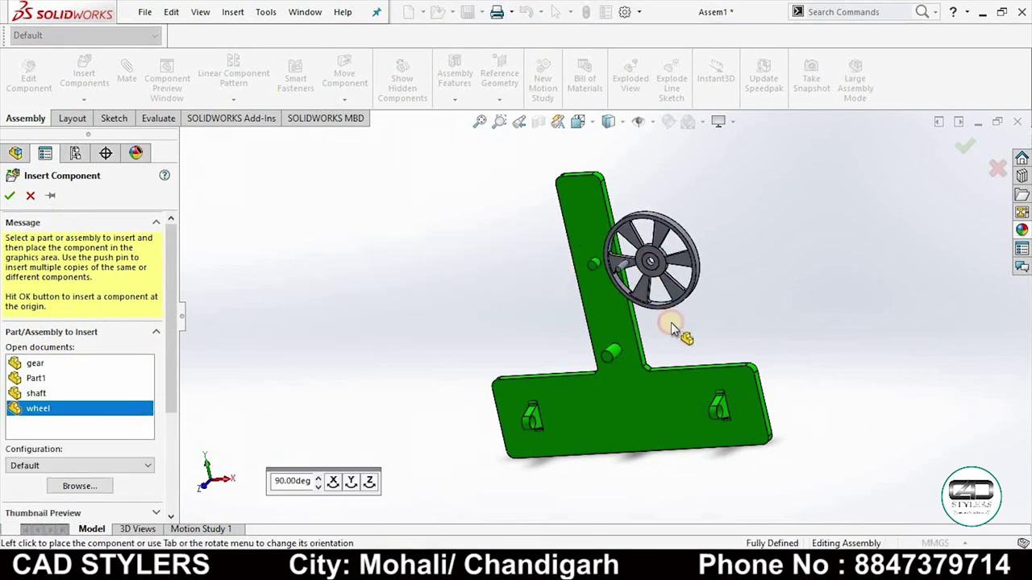
pyautogui.moveTo(730, 291); pyautogui.dragTo(682, 311, button='middle')
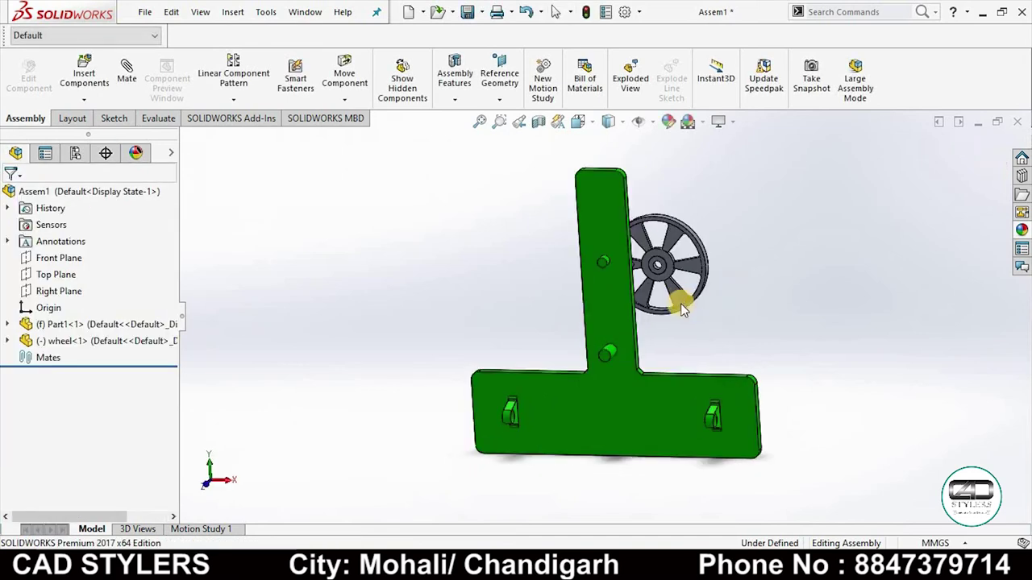
pyautogui.click(728, 473)
pyautogui.click(785, 568)
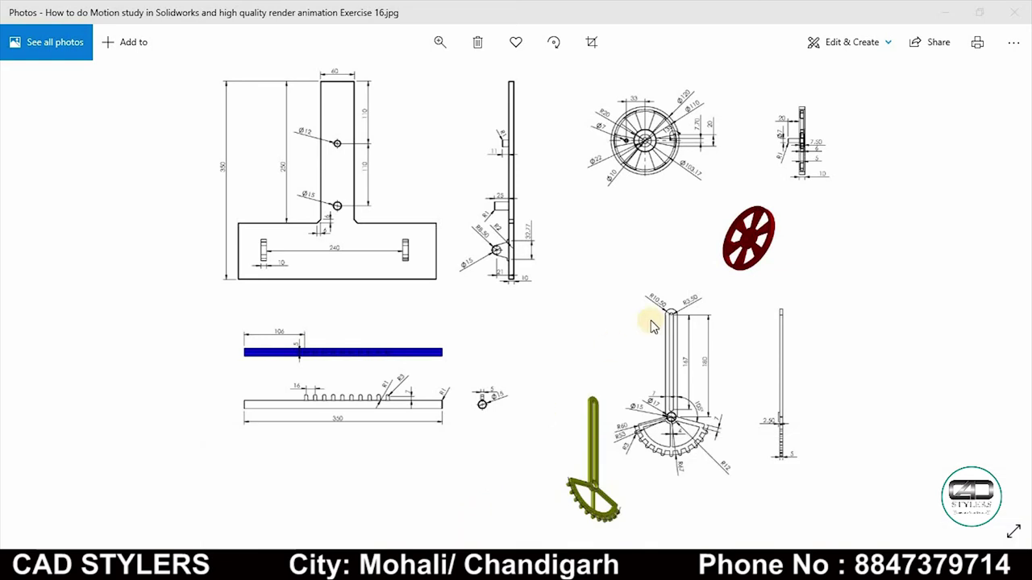
pyautogui.click(935, 13)
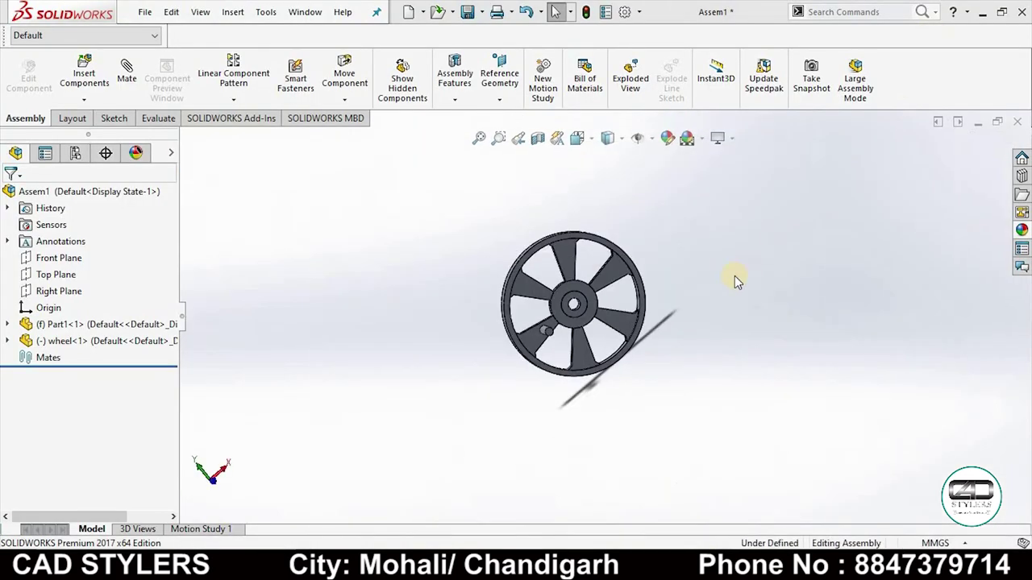
# Step: Apply a yellow appearance to the whole wheel body in the wheel part
pyautogui.click(605, 256)
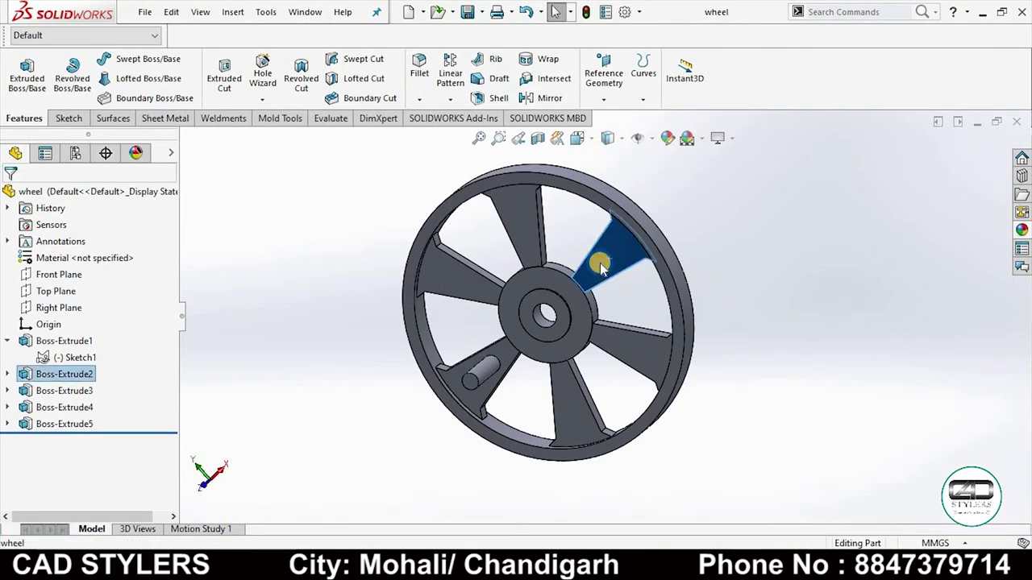
pyautogui.rightClick(606, 248)
pyautogui.click(748, 195)
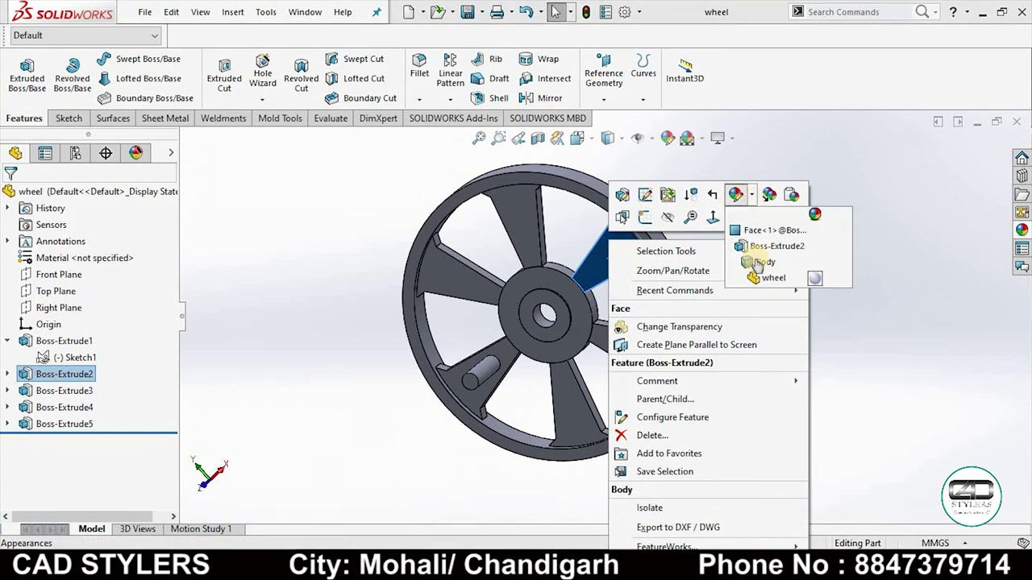
pyautogui.click(758, 263)
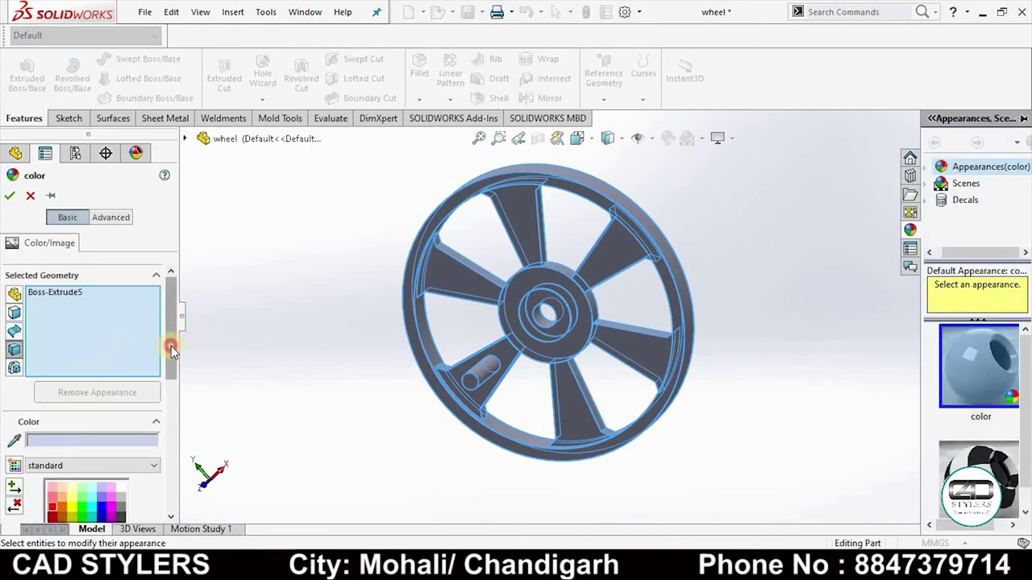
pyautogui.moveTo(171, 345); pyautogui.dragTo(171, 386)
pyautogui.click(71, 401)
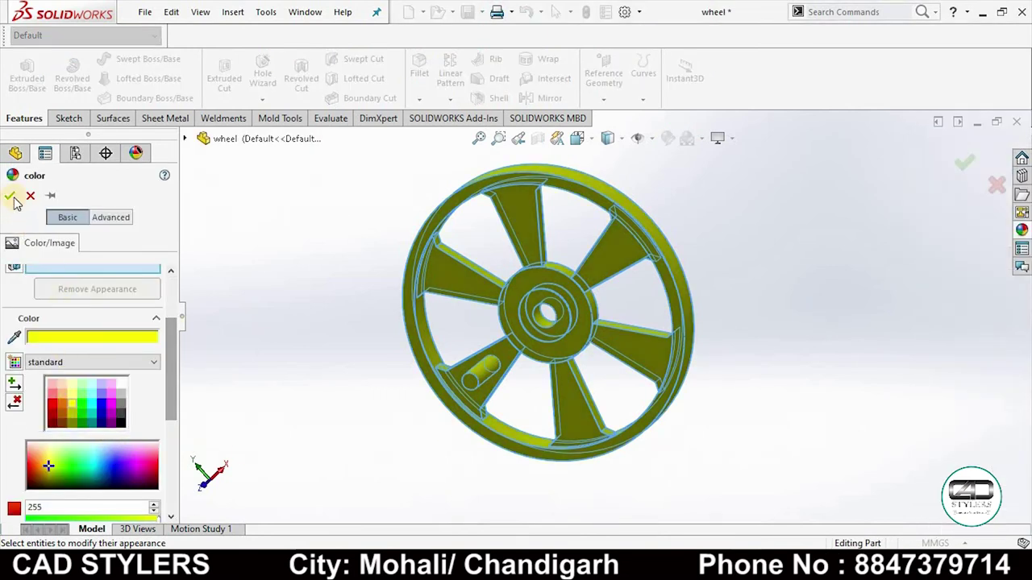
pyautogui.click(10, 197)
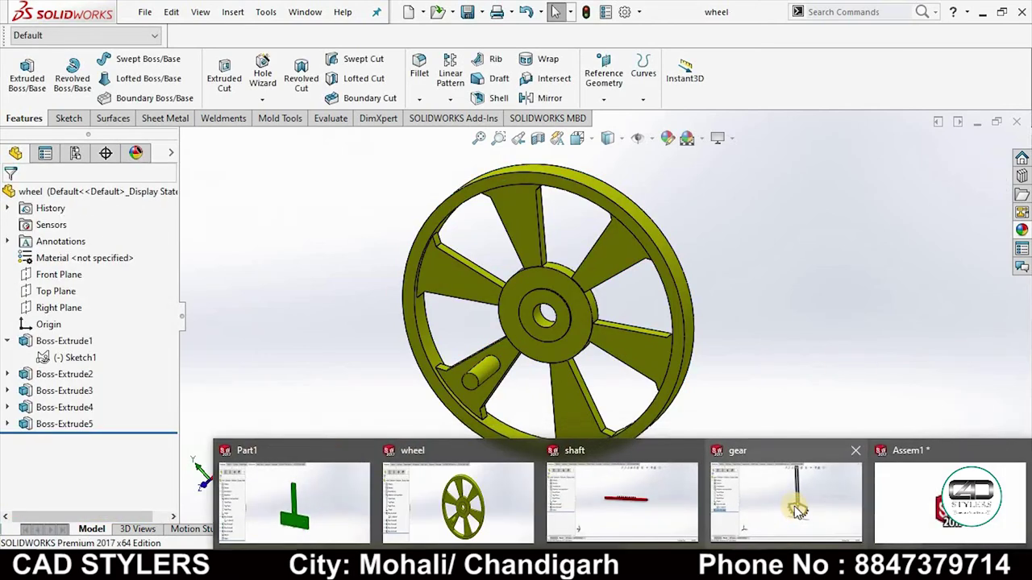
# Step: Mate the wheel's hub hole concentric with the plate's peg
pyautogui.click(776, 447)
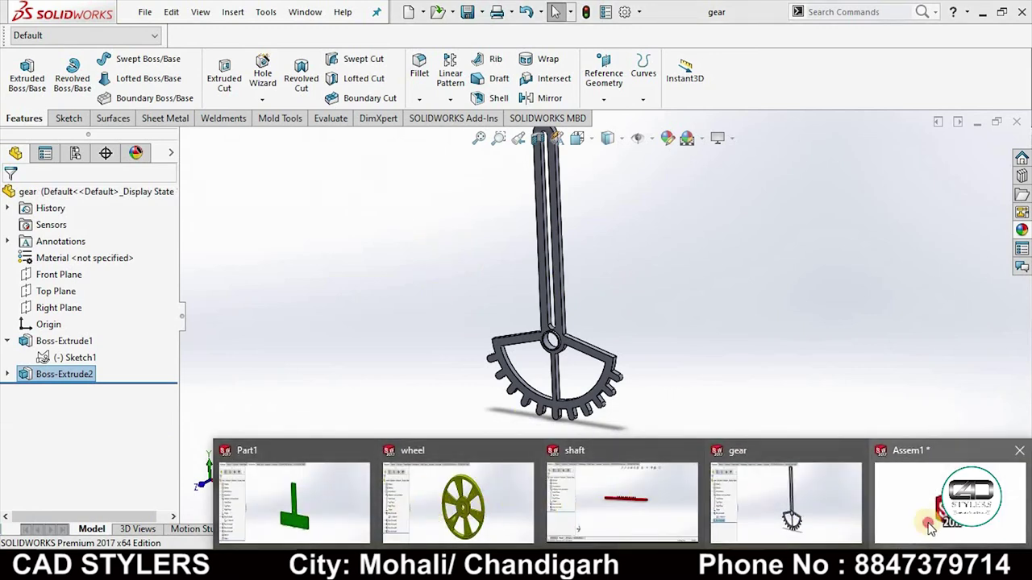
pyautogui.click(895, 508)
pyautogui.moveTo(702, 242); pyautogui.dragTo(701, 236, button='middle')
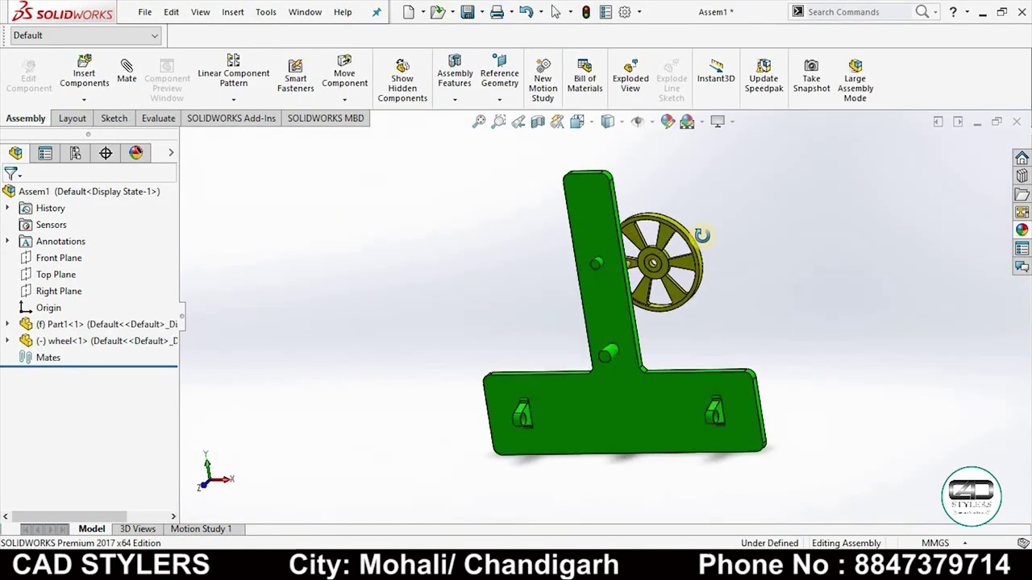
pyautogui.scroll(-5, 744, 333)
pyautogui.scroll(5, 727, 348)
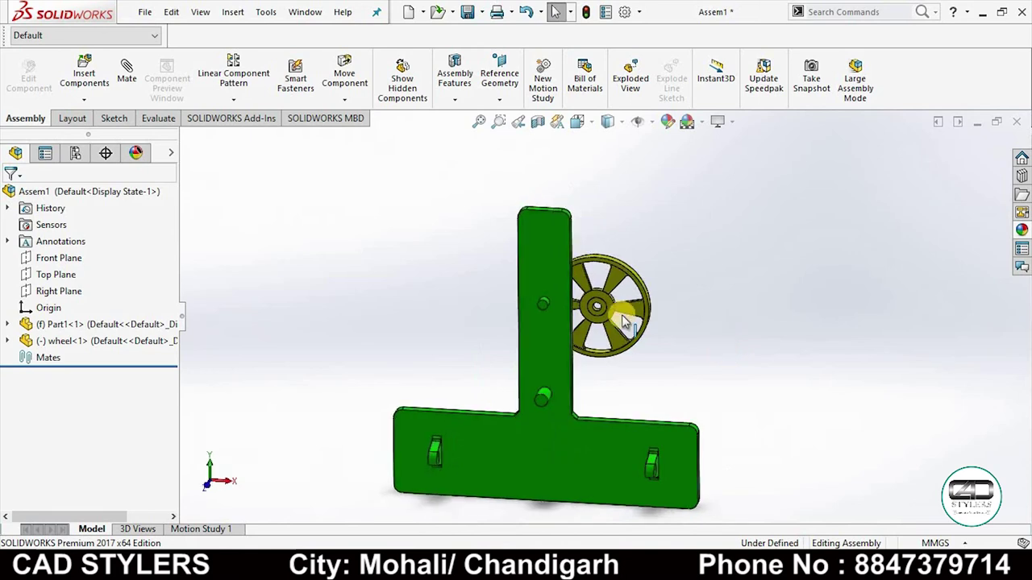
pyautogui.scroll(-3, 628, 314)
pyautogui.click(128, 79)
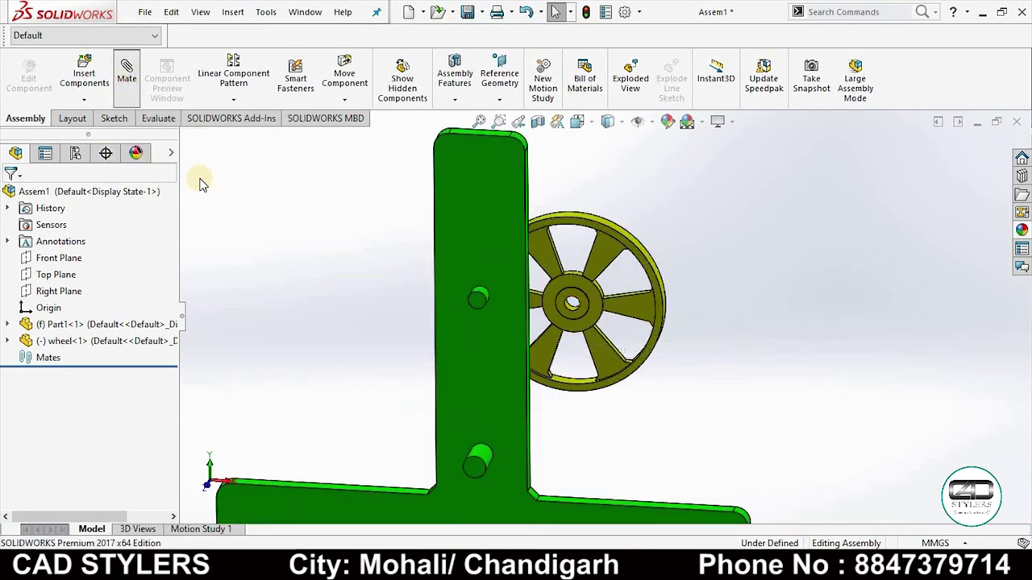
pyautogui.scroll(-5, 572, 314)
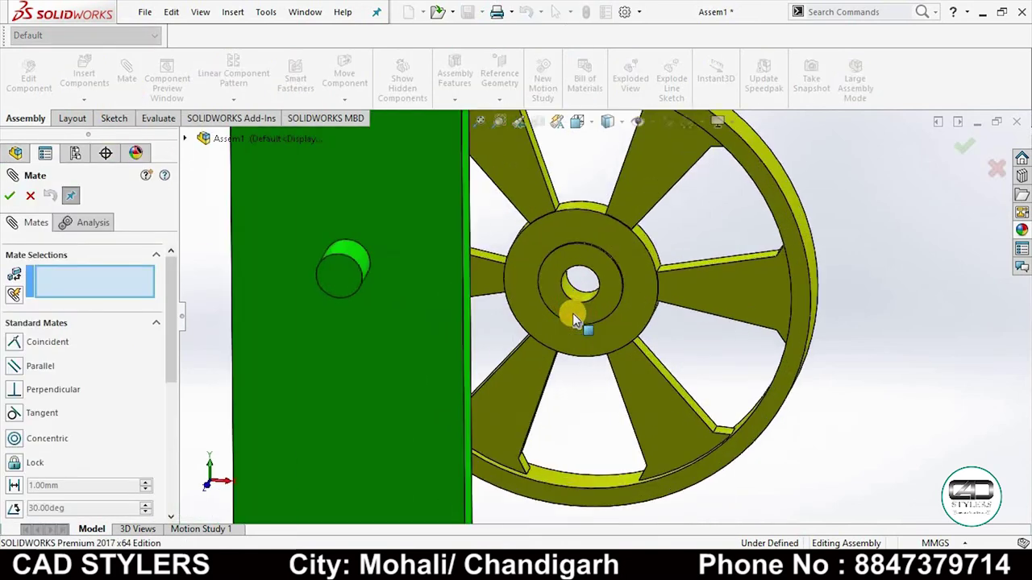
pyautogui.scroll(-2, 581, 290)
pyautogui.click(582, 280)
pyautogui.scroll(3, 584, 284)
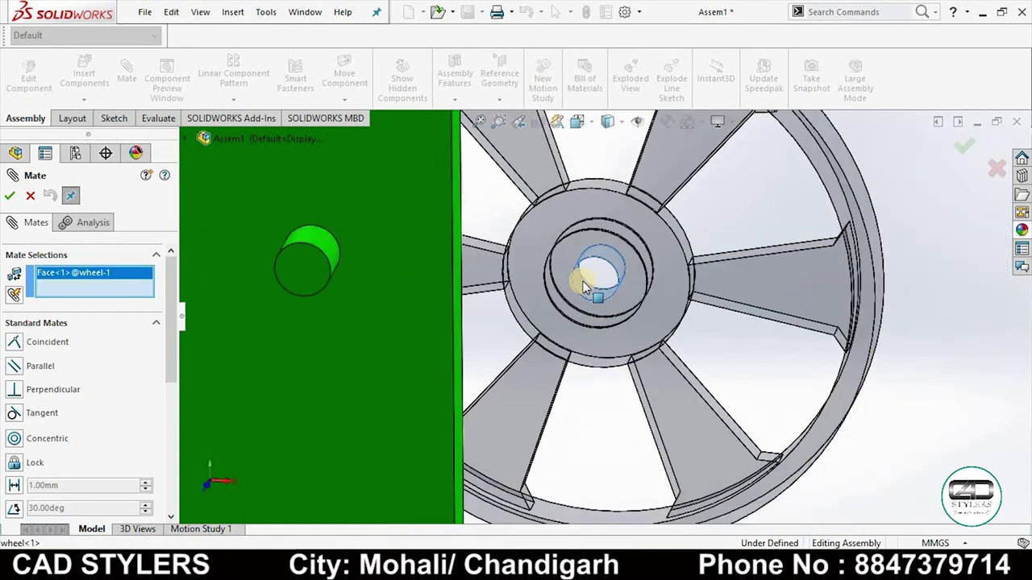
pyautogui.scroll(3, 593, 289)
pyautogui.moveTo(456, 302); pyautogui.dragTo(444, 291, button='middle')
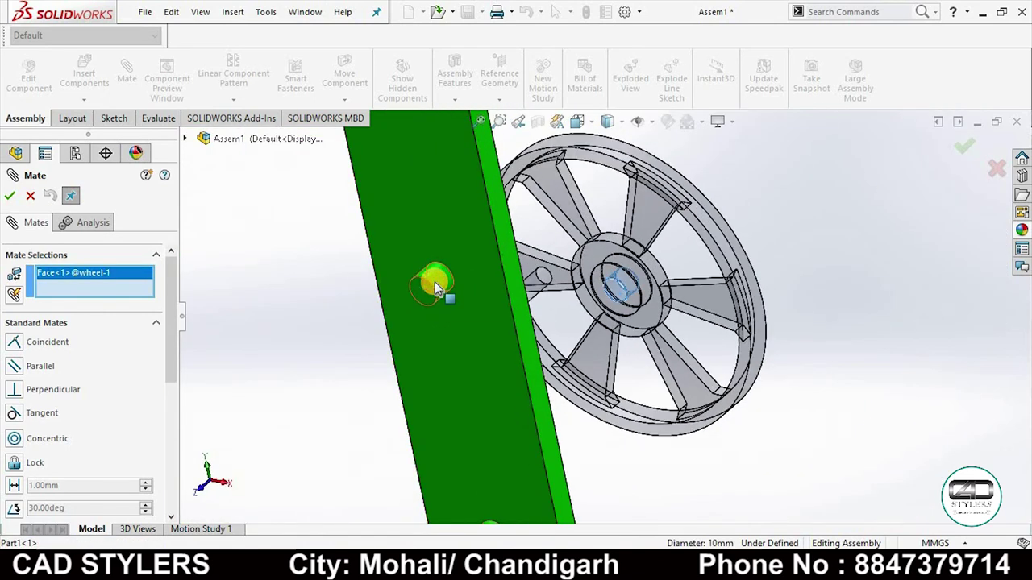
pyautogui.click(434, 284)
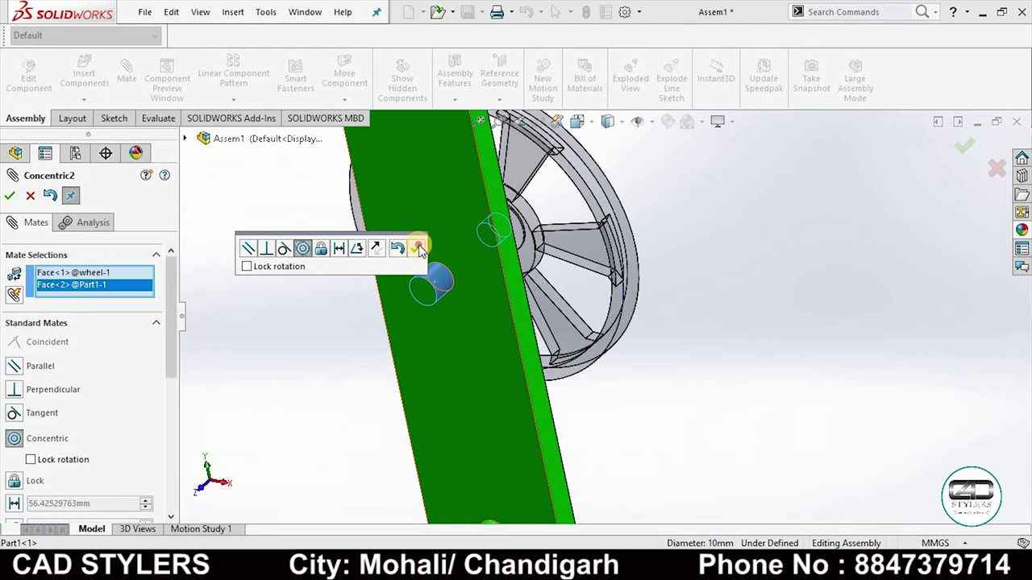
pyautogui.click(419, 250)
# Step: Drag the wheel away from the upright and back onto its shaft to test the mate
pyautogui.scroll(5, 407, 270)
pyautogui.moveTo(419, 256)
pyautogui.mouseDown(button='middle')
pyautogui.moveTo(579, 277)
pyautogui.moveTo(554, 291)
pyautogui.mouseUp(button='middle')
pyautogui.click(554, 291)
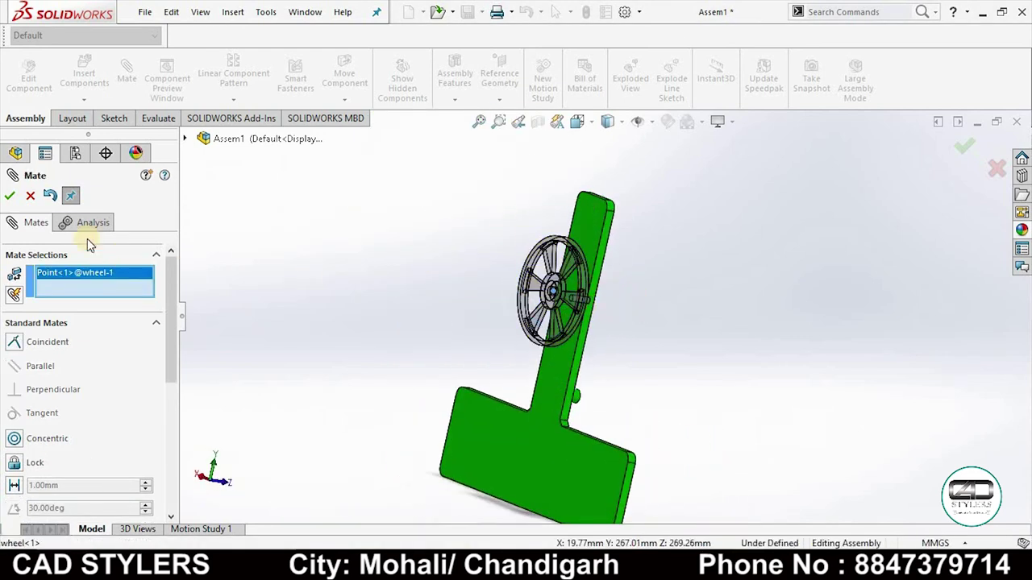
pyautogui.click(30, 195)
pyautogui.moveTo(709, 384)
pyautogui.mouseDown(button='middle')
pyautogui.moveTo(685, 339)
pyautogui.moveTo(502, 329)
pyautogui.mouseUp(button='middle')
pyautogui.scroll(-3, 502, 329)
pyautogui.click(691, 341)
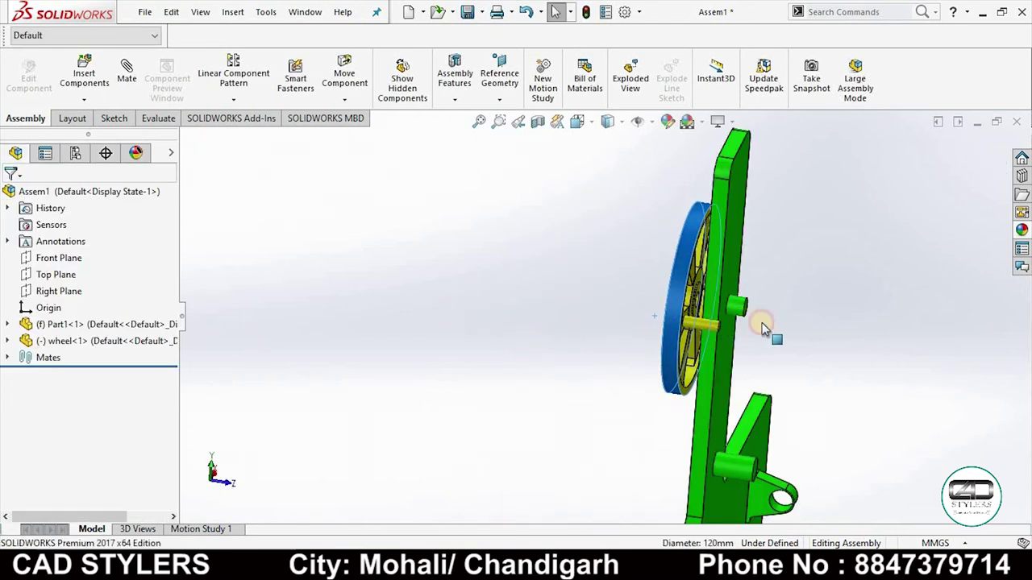
pyautogui.moveTo(763, 328); pyautogui.dragTo(838, 355)
pyautogui.moveTo(839, 355)
pyautogui.mouseDown(button='middle')
pyautogui.moveTo(810, 368)
pyautogui.moveTo(803, 328)
pyautogui.moveTo(783, 336)
pyautogui.moveTo(710, 322)
pyautogui.mouseUp(button='middle')
pyautogui.click(806, 365)
# Step: Add a 1 mm distance mate between the wheel hub face and the upright face, then spin the wheel
pyautogui.scroll(-3, 800, 333)
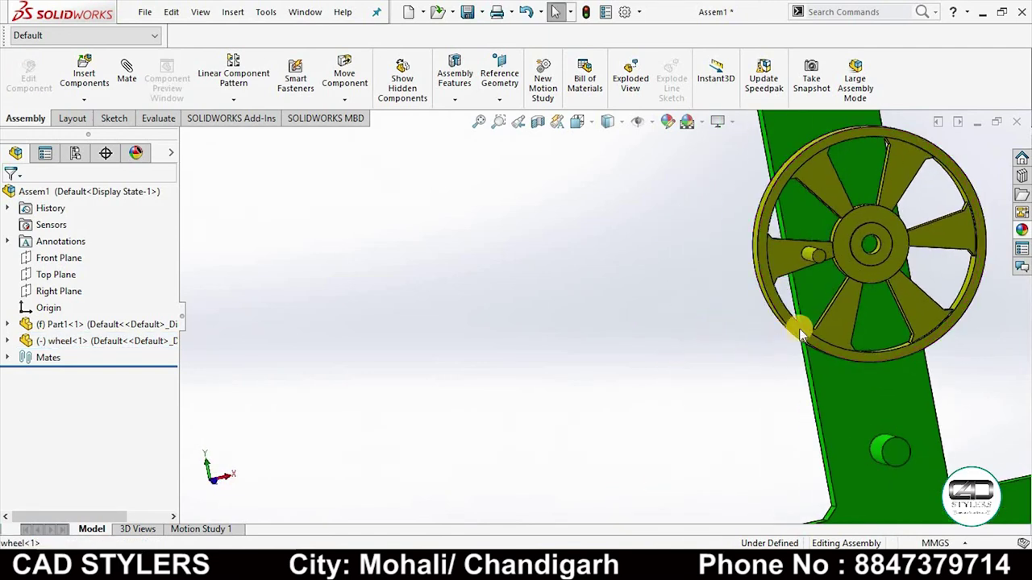
pyautogui.scroll(3, 800, 333)
pyautogui.moveTo(737, 357)
pyautogui.mouseDown(button='middle')
pyautogui.moveTo(755, 315)
pyautogui.moveTo(662, 332)
pyautogui.moveTo(614, 274)
pyautogui.mouseUp(button='middle')
pyautogui.scroll(-3, 755, 315)
pyautogui.scroll(-3, 607, 265)
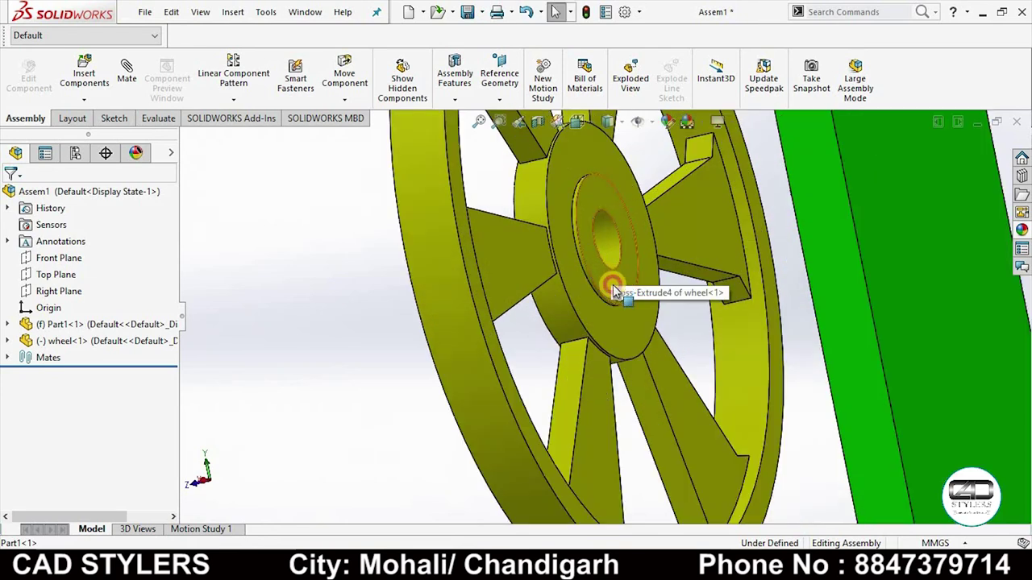
pyautogui.click(613, 290)
pyautogui.moveTo(679, 330); pyautogui.dragTo(730, 292, button='middle')
pyautogui.scroll(2, 749, 291)
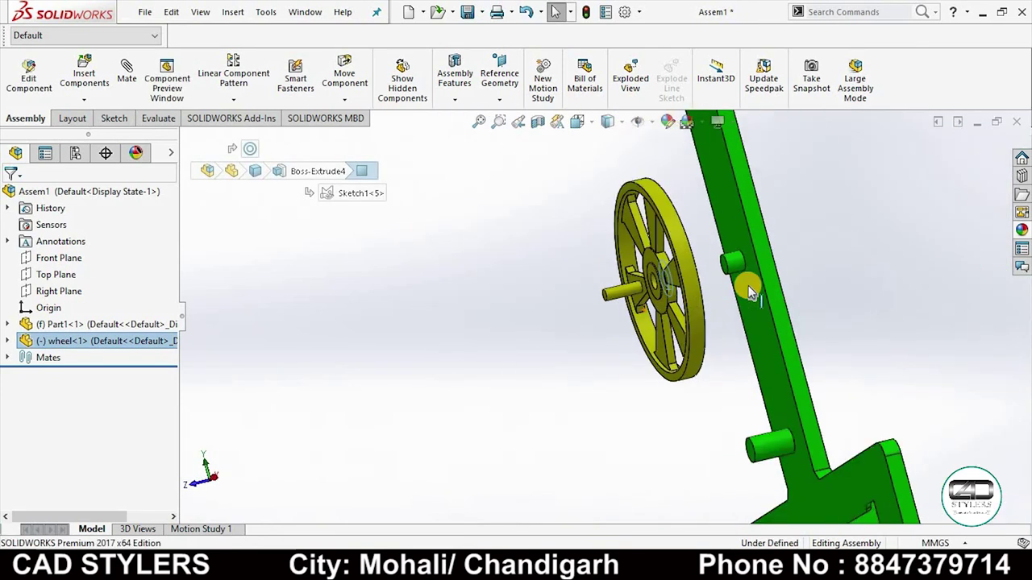
pyautogui.scroll(1, 750, 292)
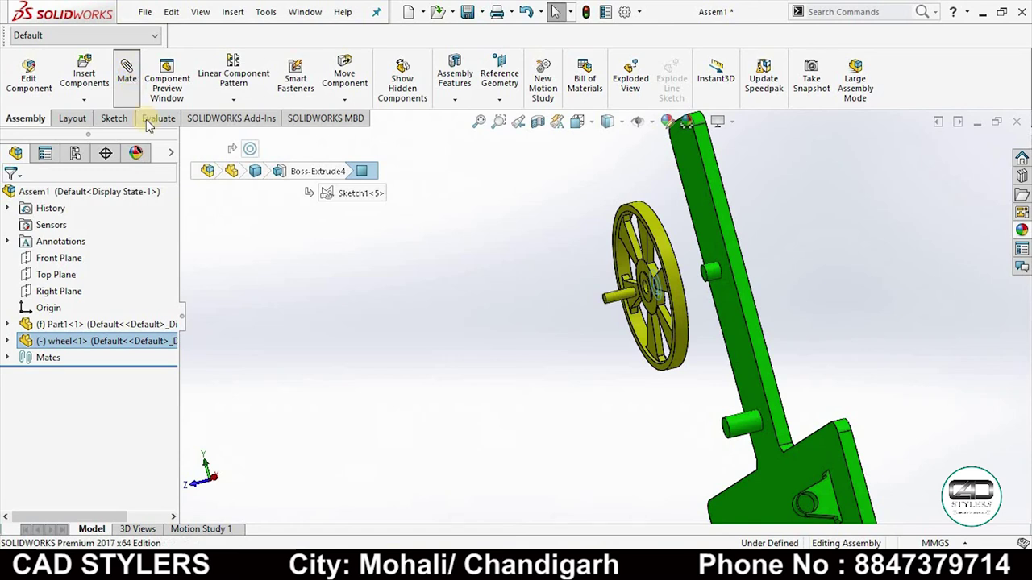
pyautogui.click(725, 309)
pyautogui.click(675, 313)
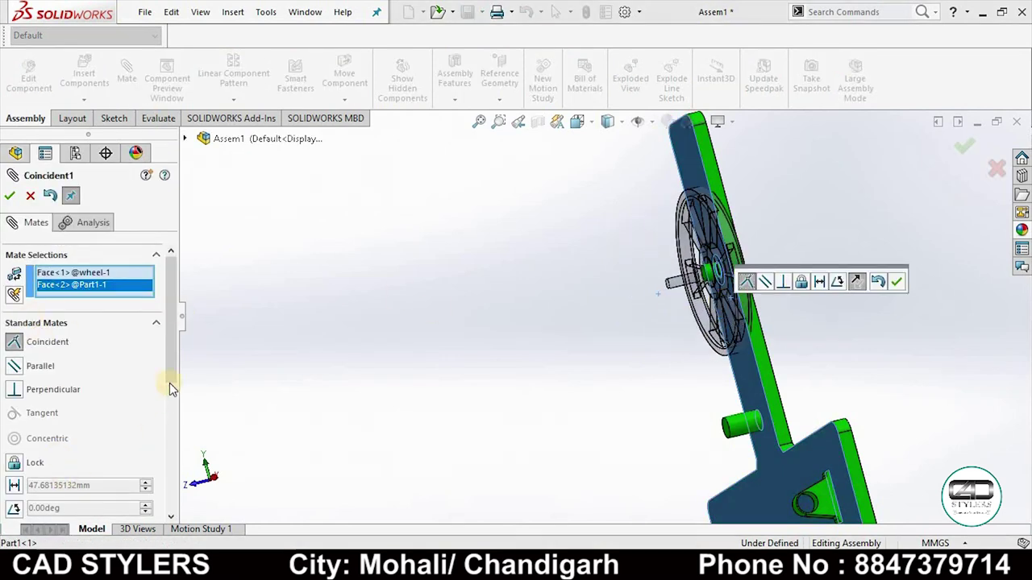
pyautogui.scroll(-2, 166, 391)
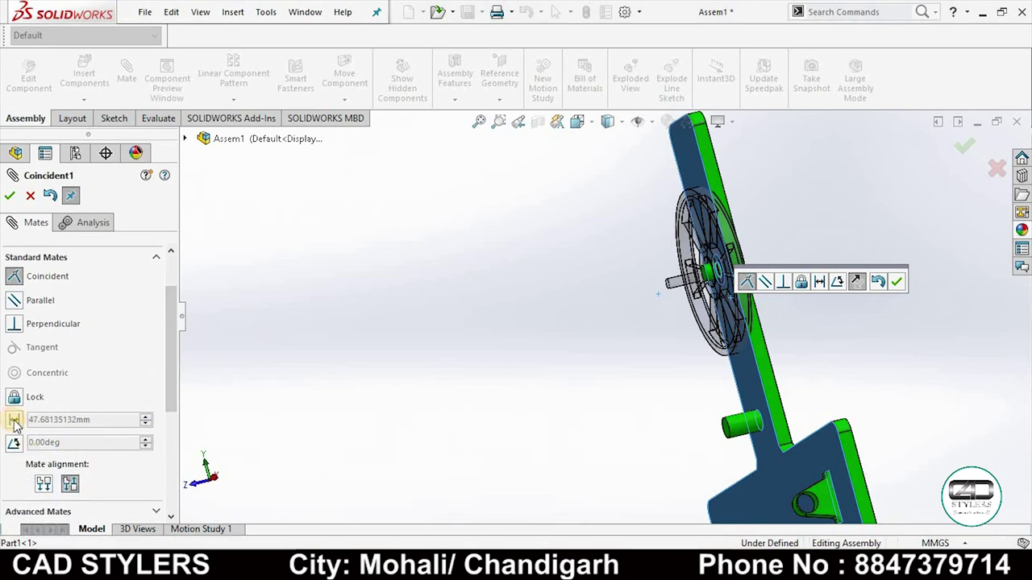
pyautogui.click(14, 420)
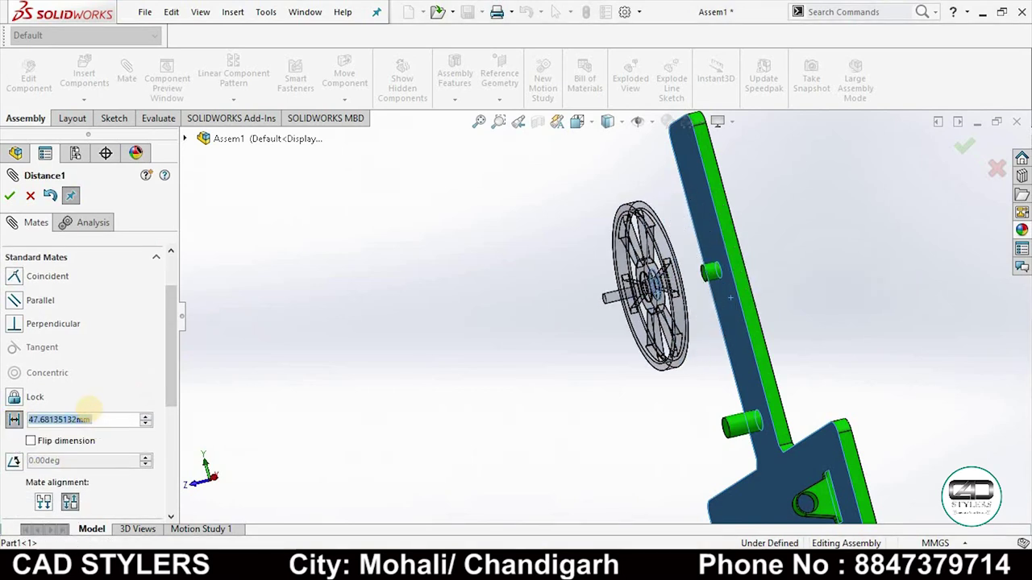
pyautogui.write('1.00mm')
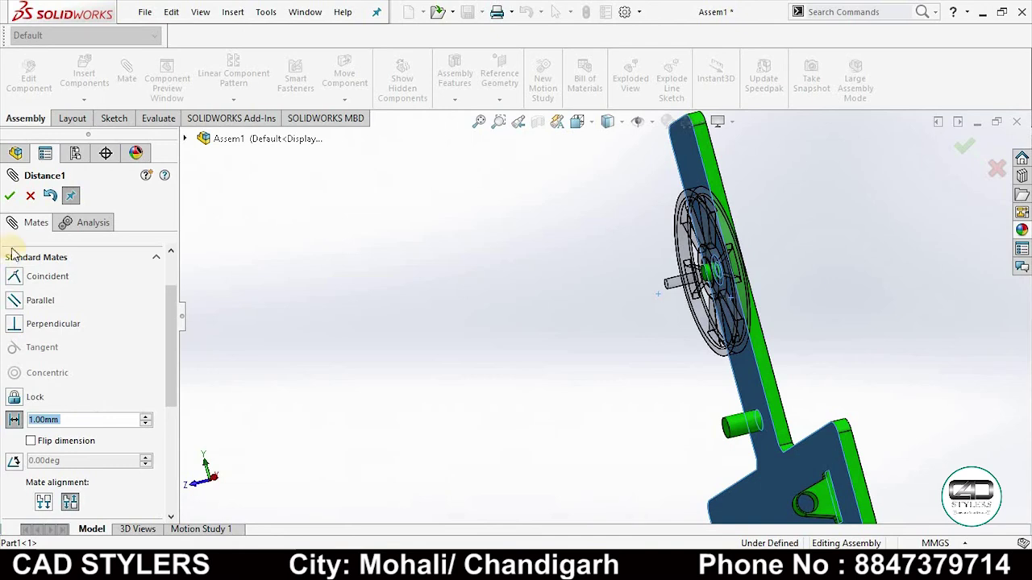
pyautogui.moveTo(355, 369); pyautogui.dragTo(504, 363, button='middle')
pyautogui.moveTo(683, 313)
pyautogui.mouseDown()
pyautogui.moveTo(760, 321)
pyautogui.moveTo(668, 253)
pyautogui.moveTo(755, 327)
pyautogui.moveTo(631, 265)
pyautogui.moveTo(498, 317)
pyautogui.mouseUp()
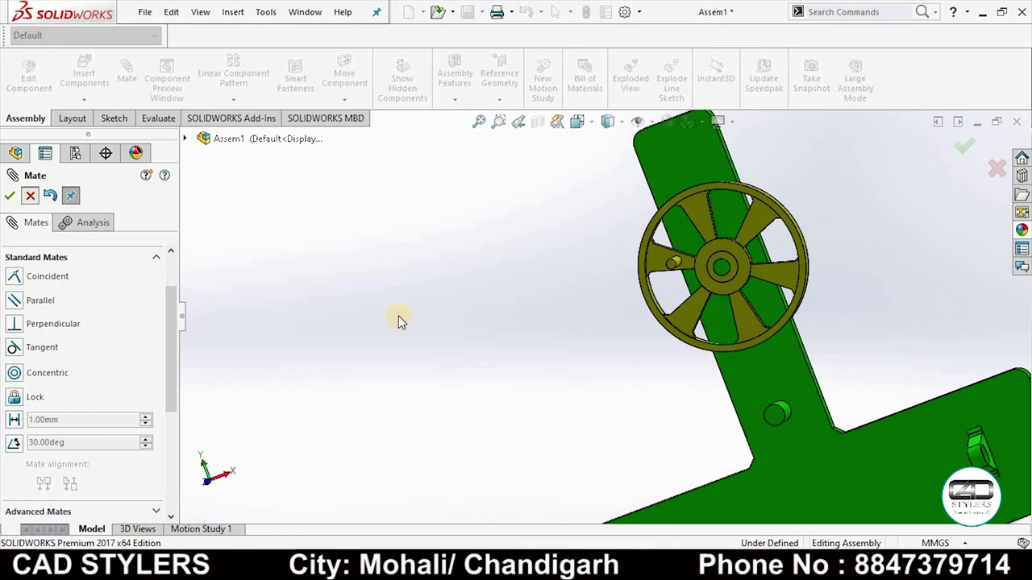
# Step: Insert the shaft and rotate it to lie horizontally
pyautogui.click(84, 77)
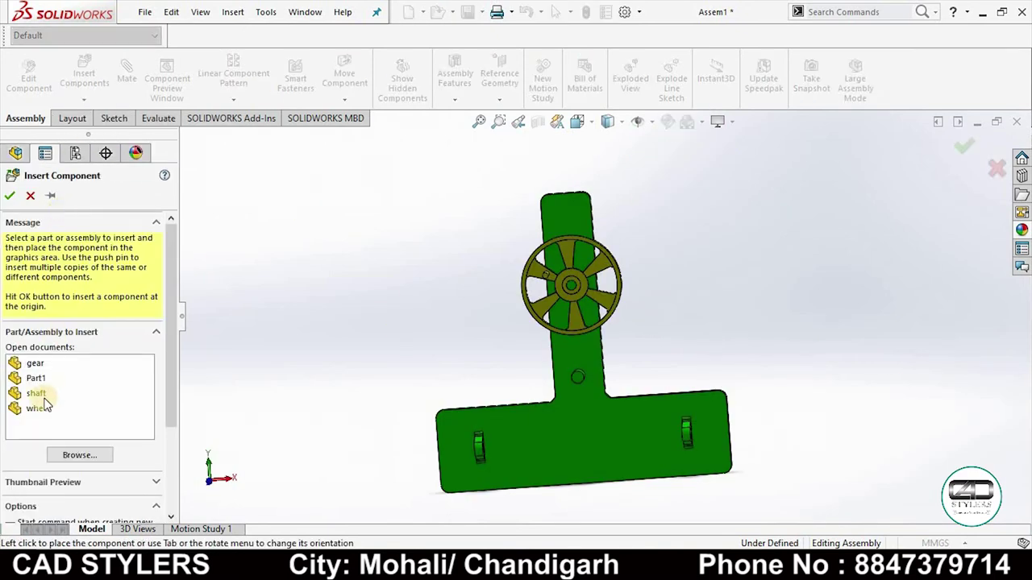
pyautogui.click(37, 394)
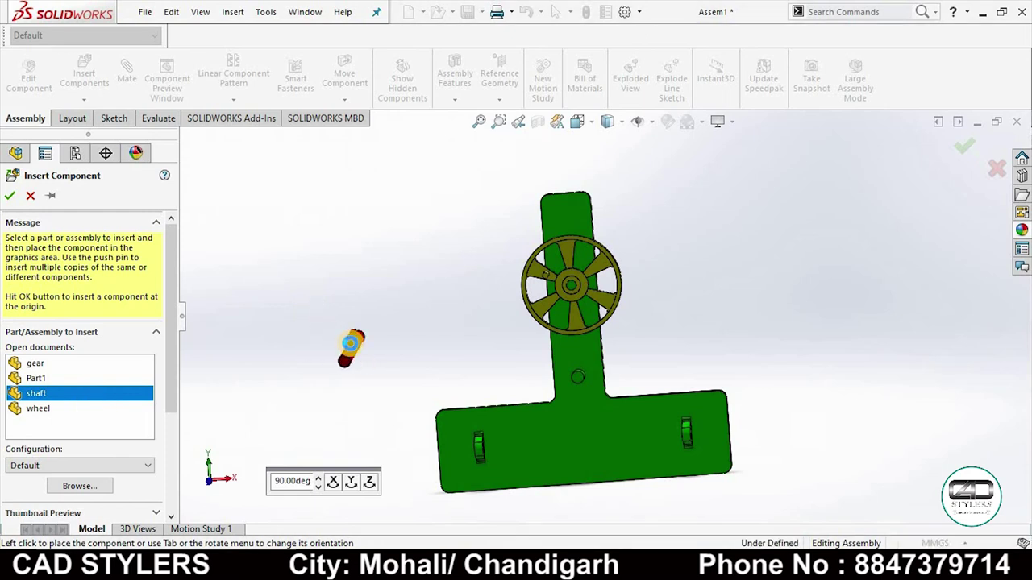
pyautogui.click(353, 349)
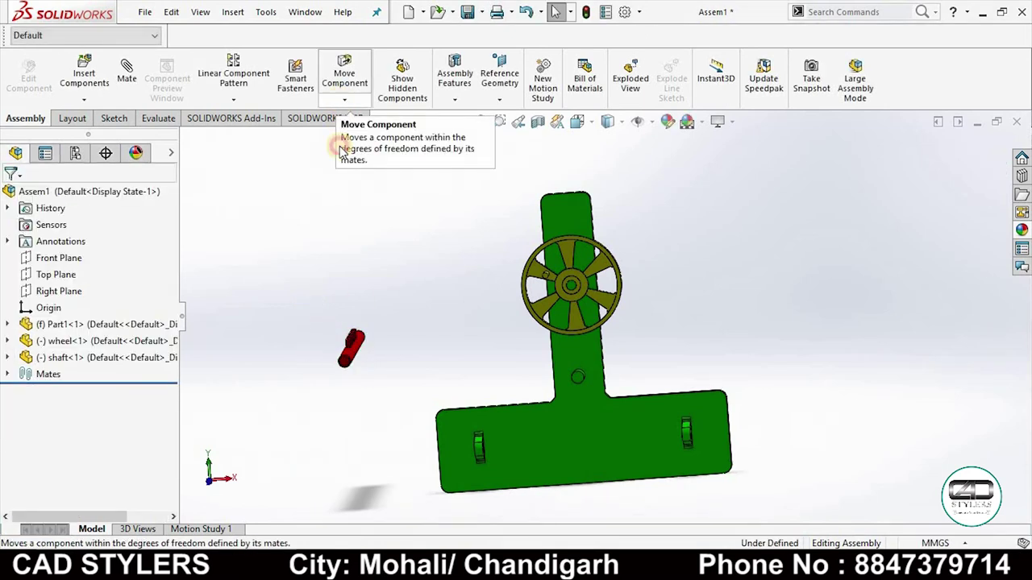
pyautogui.click(343, 100)
pyautogui.click(366, 137)
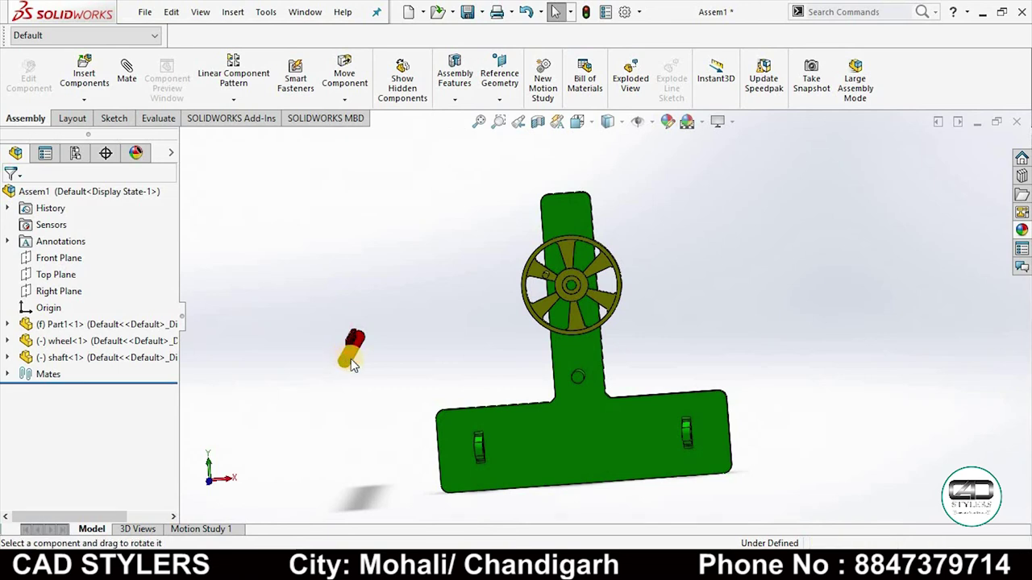
pyautogui.moveTo(352, 364); pyautogui.dragTo(262, 365)
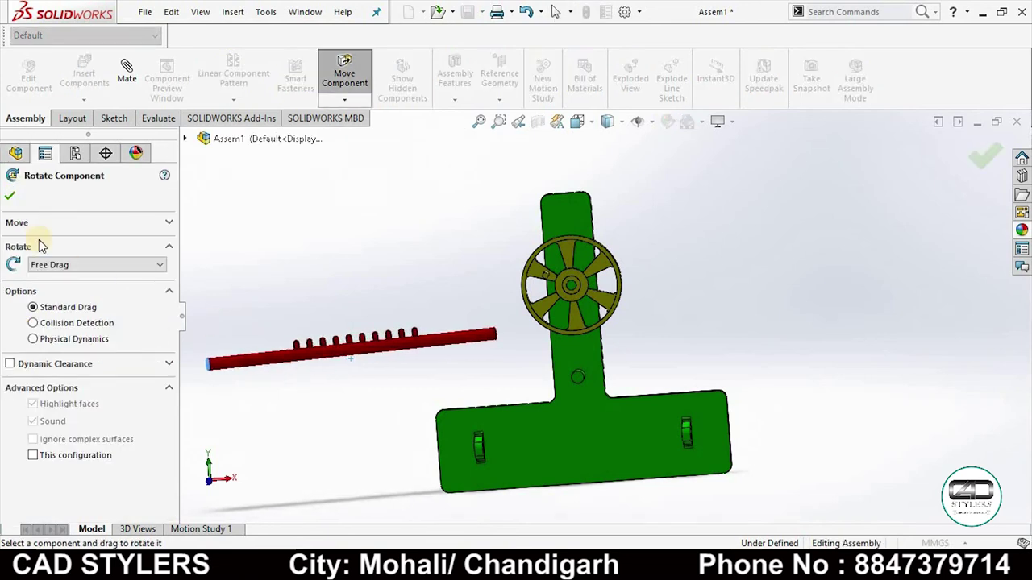
pyautogui.press('Escape')
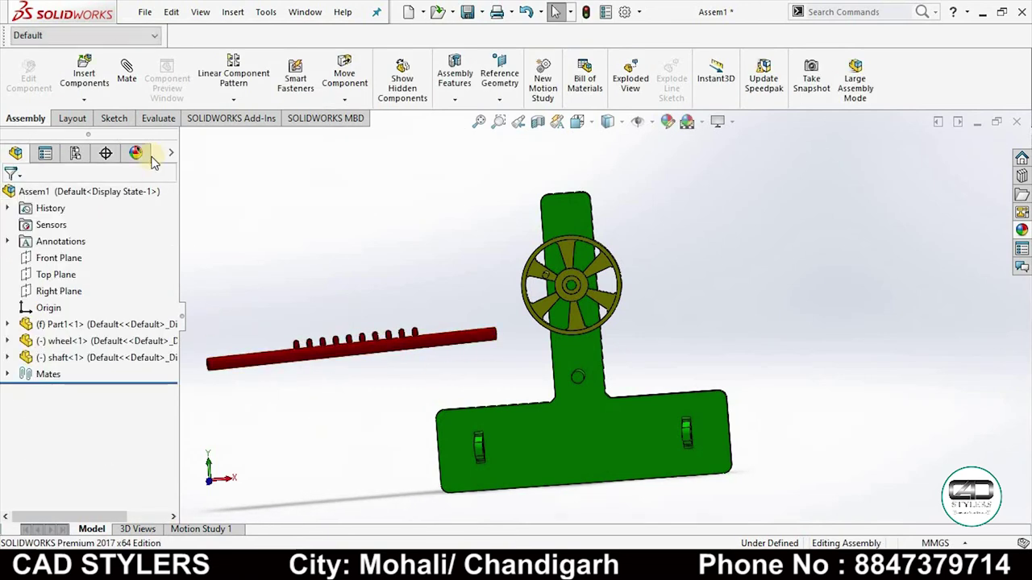
# Step: Mate the shaft concentric with the bracket hole, slide it through and turn its teeth up
pyautogui.click(462, 342)
pyautogui.moveTo(725, 427); pyautogui.dragTo(654, 459, button='middle')
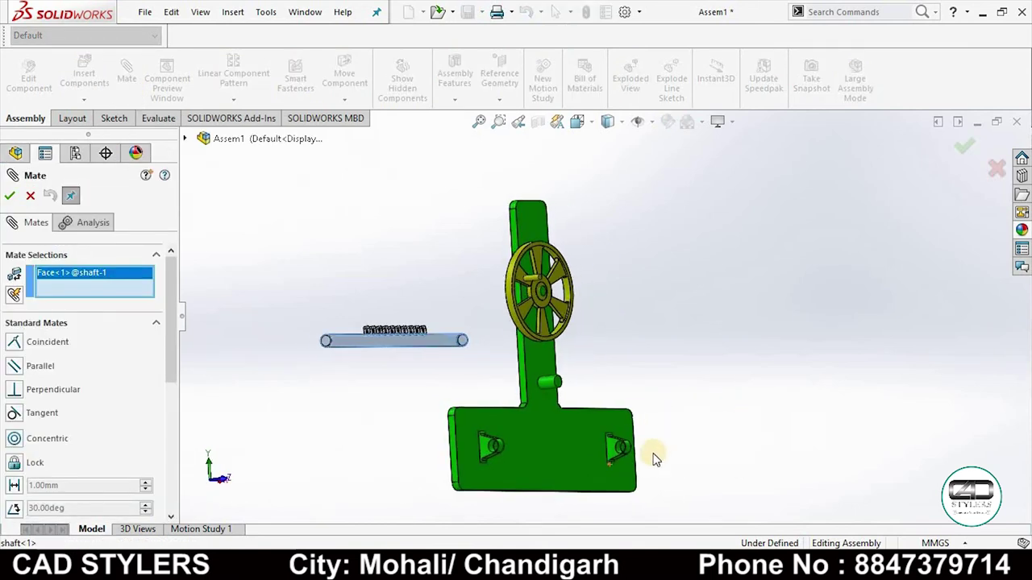
pyautogui.scroll(-3, 590, 450)
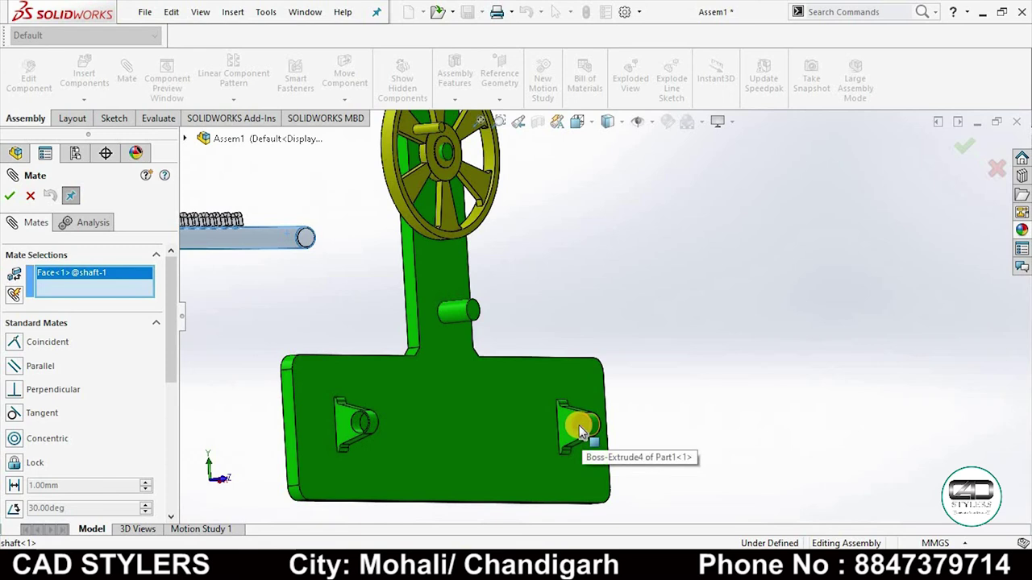
pyautogui.click(578, 424)
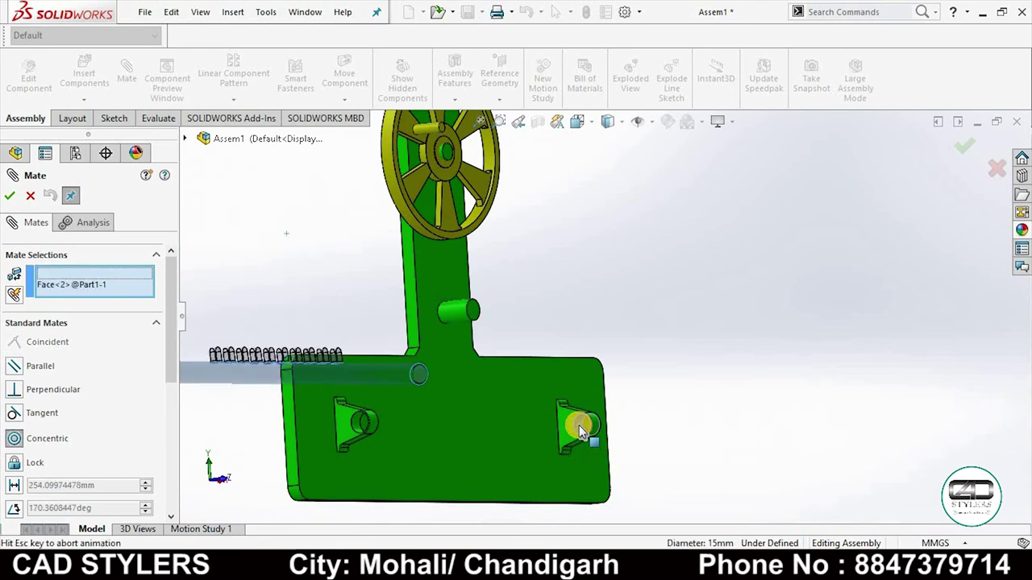
pyautogui.click(10, 196)
pyautogui.scroll(5, 387, 448)
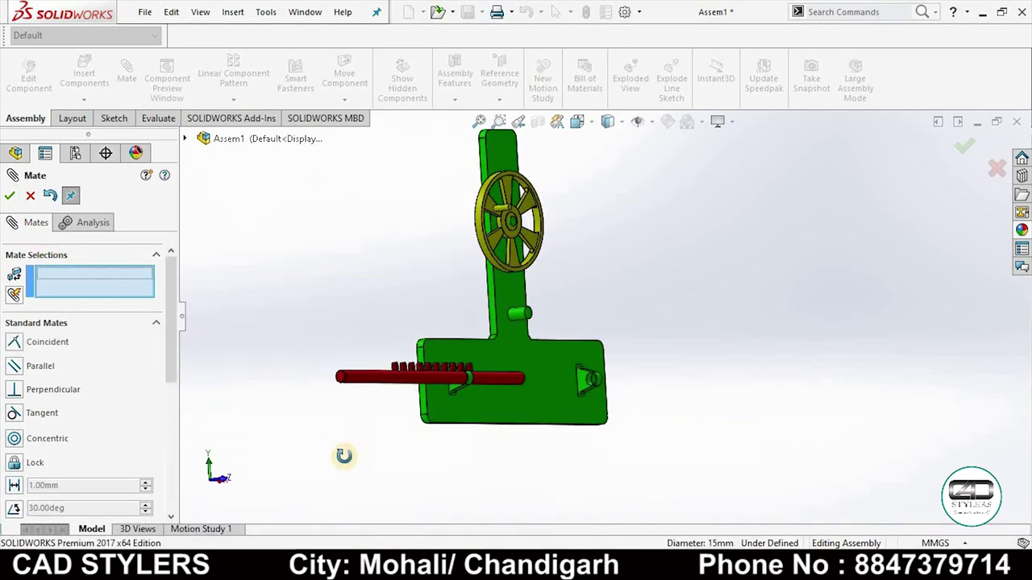
pyautogui.scroll(-1, 452, 378)
pyautogui.moveTo(501, 383); pyautogui.dragTo(632, 387)
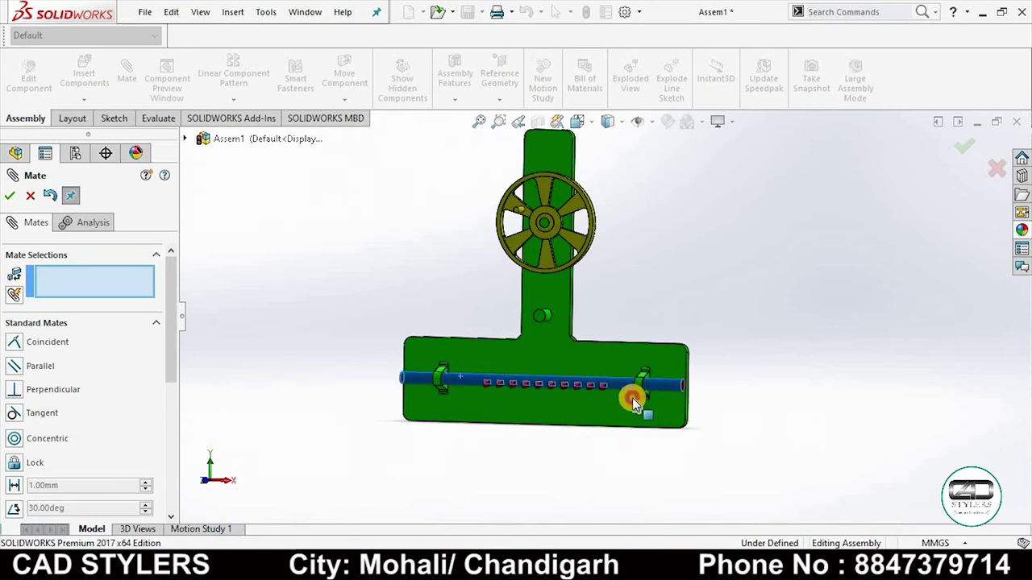
pyautogui.moveTo(632, 397); pyautogui.dragTo(637, 395)
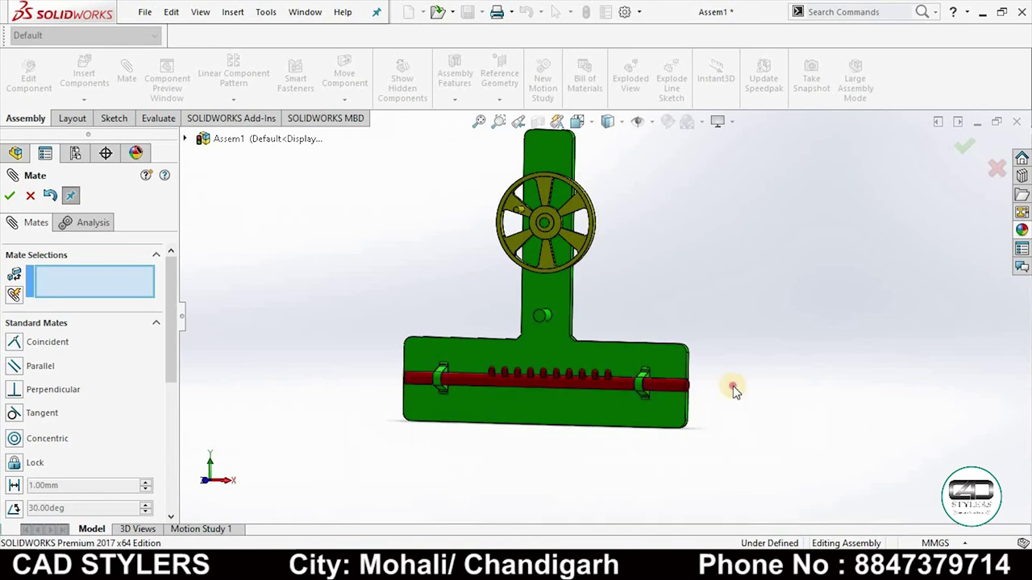
pyautogui.click(31, 196)
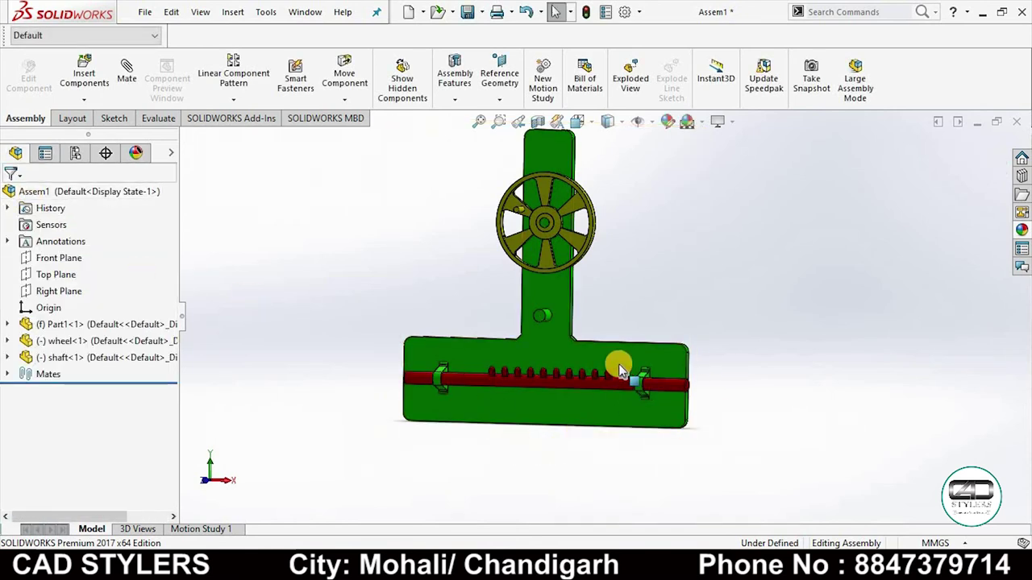
pyautogui.scroll(-3, 619, 370)
pyautogui.scroll(3, 540, 386)
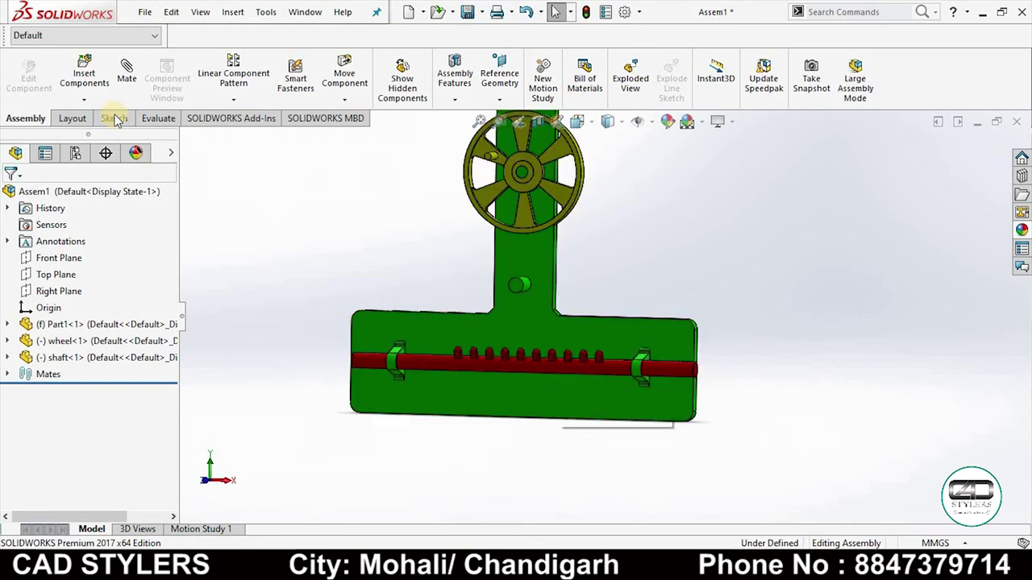
# Step: Insert gear from the open documents and place it to the right of the base plate
pyautogui.click(84, 74)
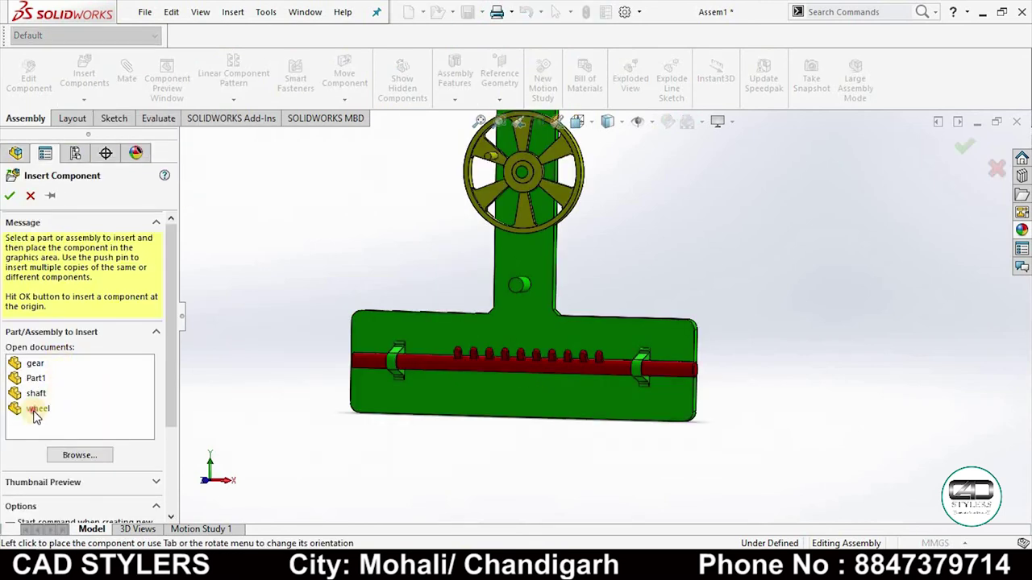
pyautogui.click(38, 409)
pyautogui.click(41, 395)
pyautogui.click(36, 378)
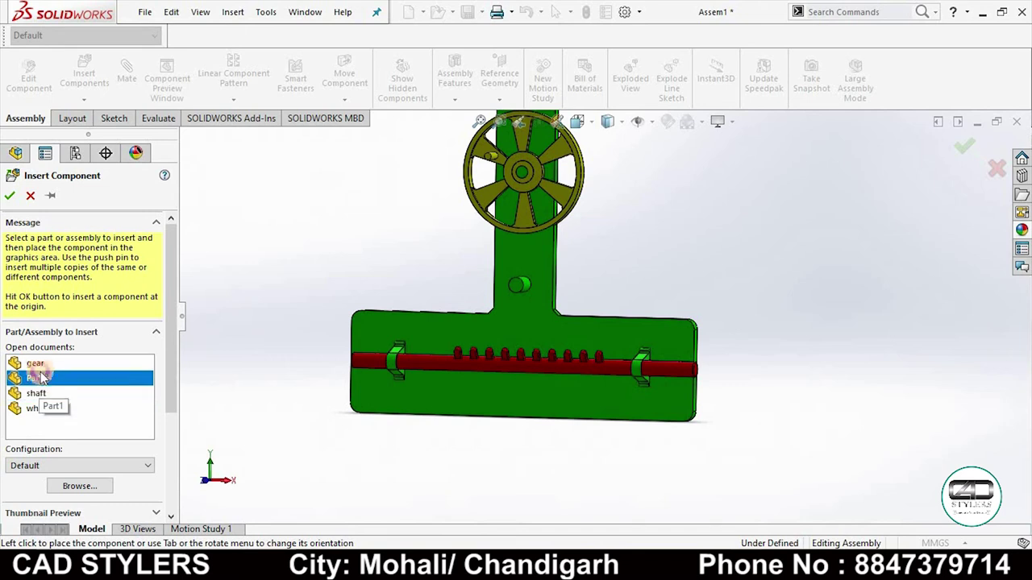
pyautogui.click(35, 364)
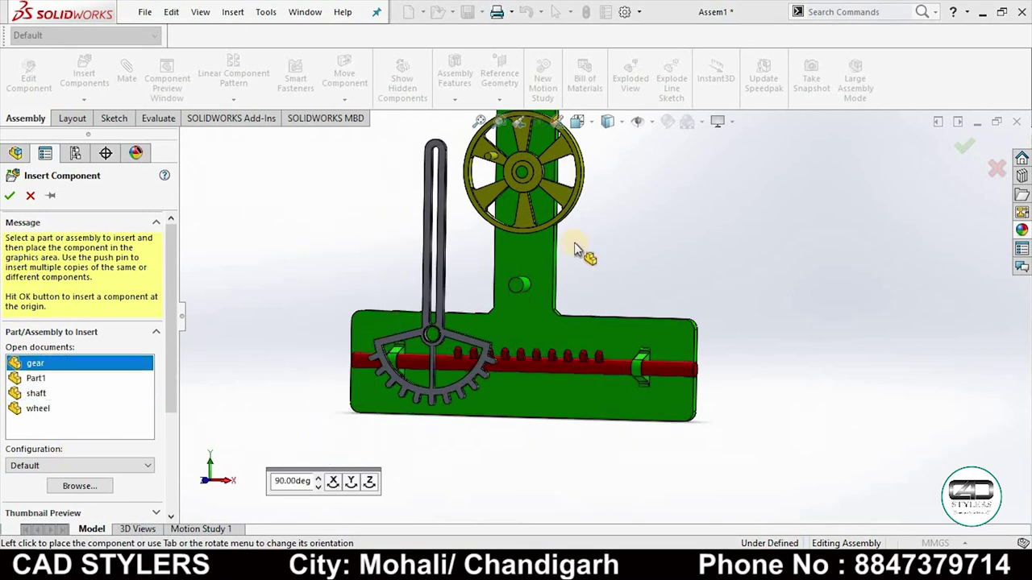
pyautogui.click(568, 206)
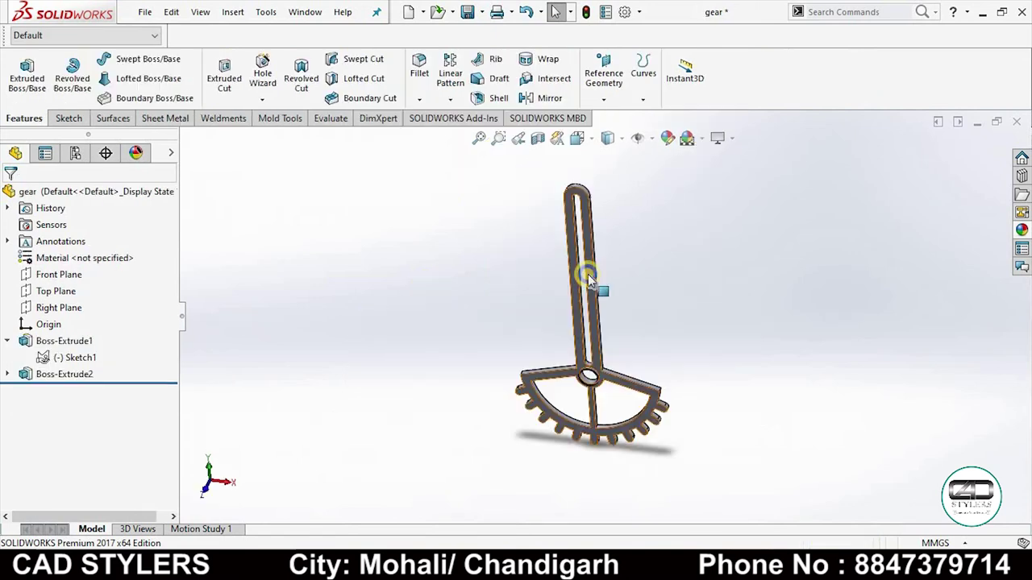
# Step: Give the whole gear body a teal appearance and save the gear part with Ctrl+S
pyautogui.rightClick(589, 185)
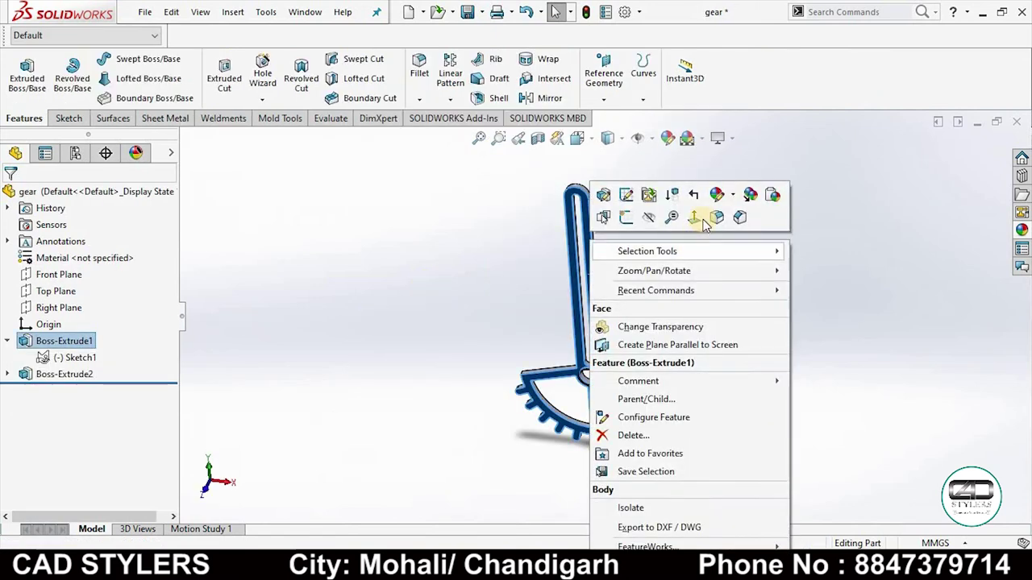
pyautogui.click(717, 194)
pyautogui.click(383, 295)
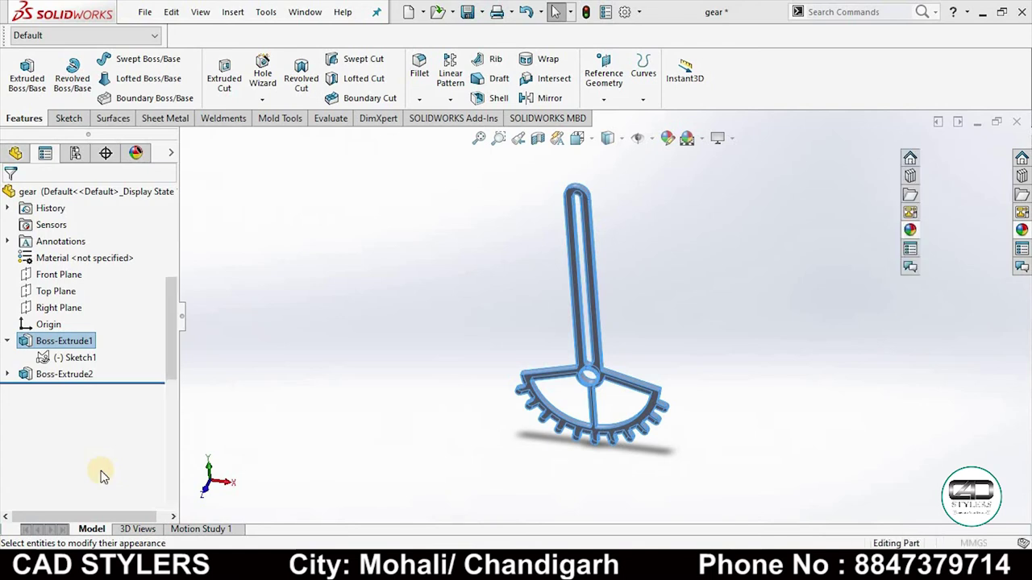
pyautogui.moveTo(178, 369); pyautogui.dragTo(166, 467)
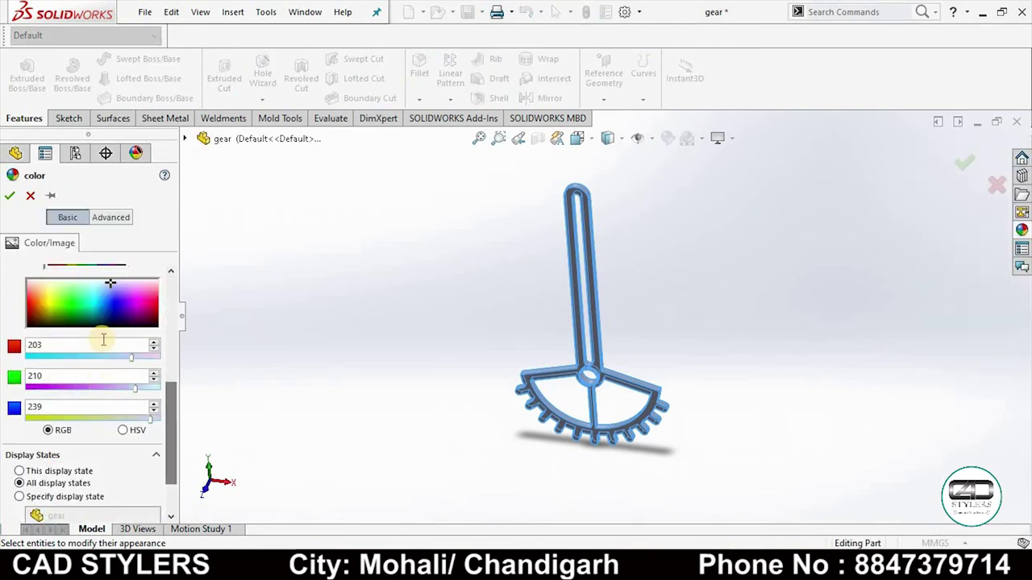
pyautogui.moveTo(171, 396); pyautogui.dragTo(175, 350)
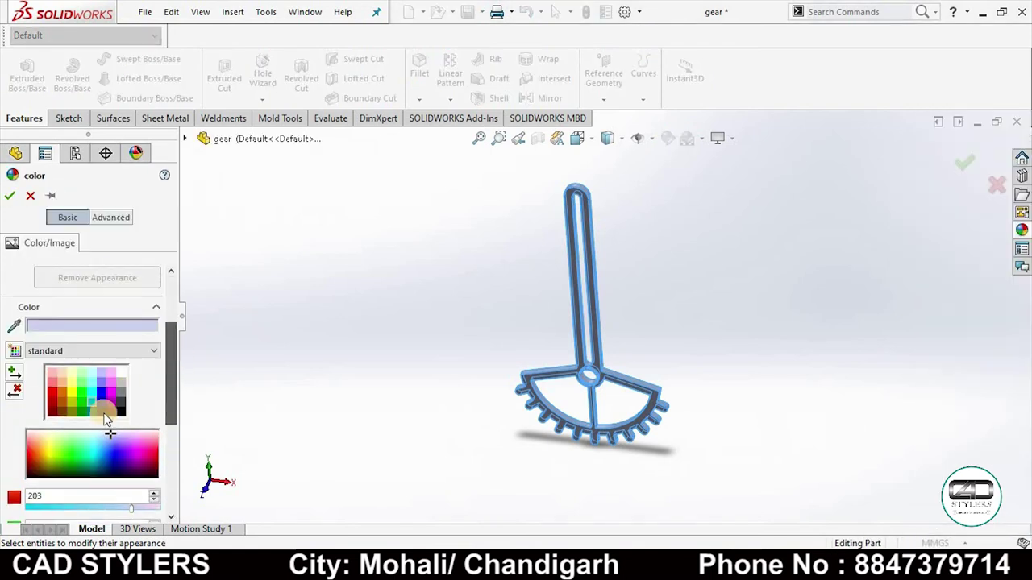
pyautogui.click(91, 405)
pyautogui.click(10, 196)
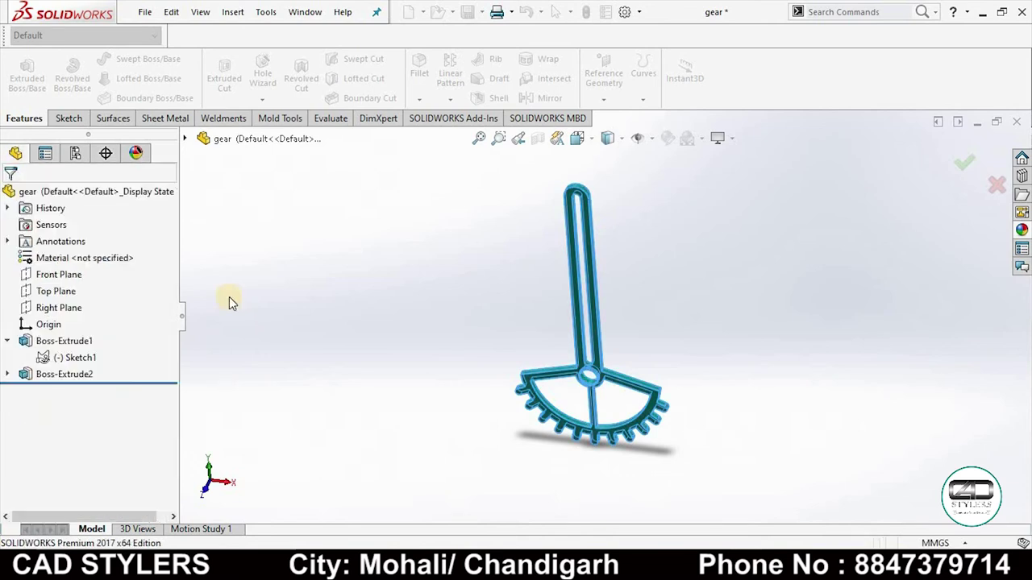
pyautogui.moveTo(488, 400); pyautogui.dragTo(658, 332, button='middle')
pyautogui.scroll(-2, 658, 332)
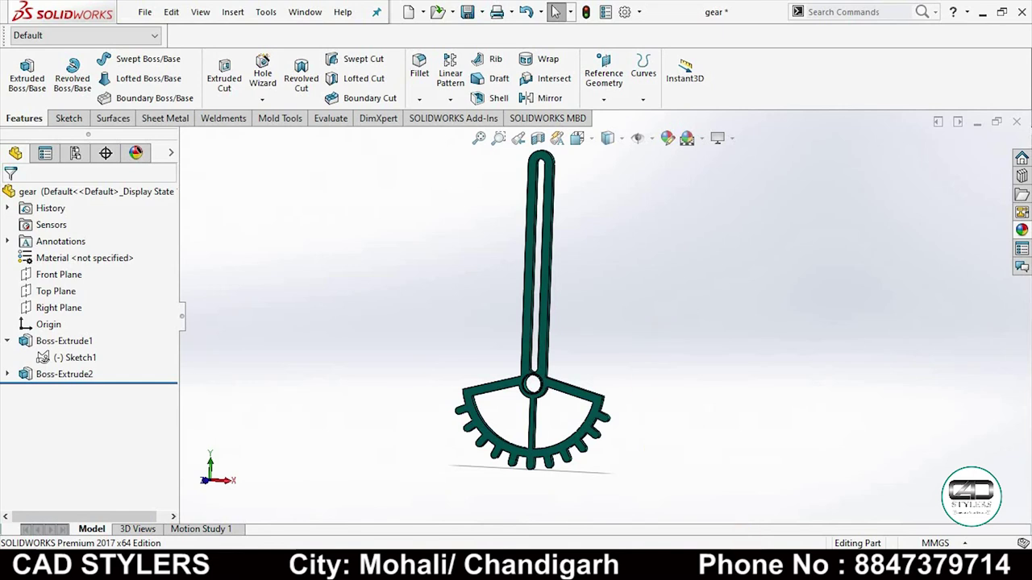
pyautogui.hotkey('ctrl', 's')
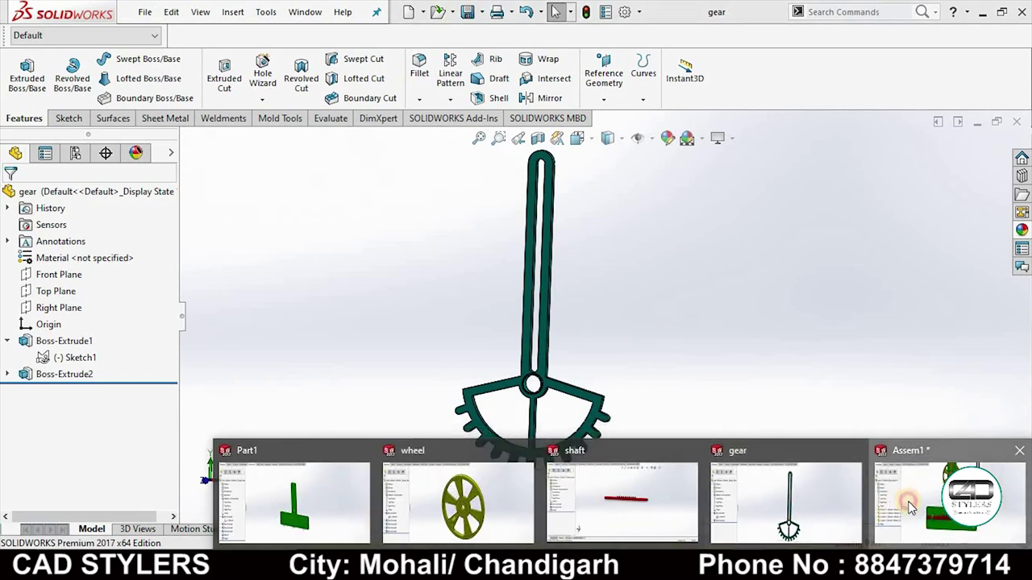
# Step: In Assem1, mate the gear's pivot hole concentric with the base plate's lower pin
pyautogui.click(910, 506)
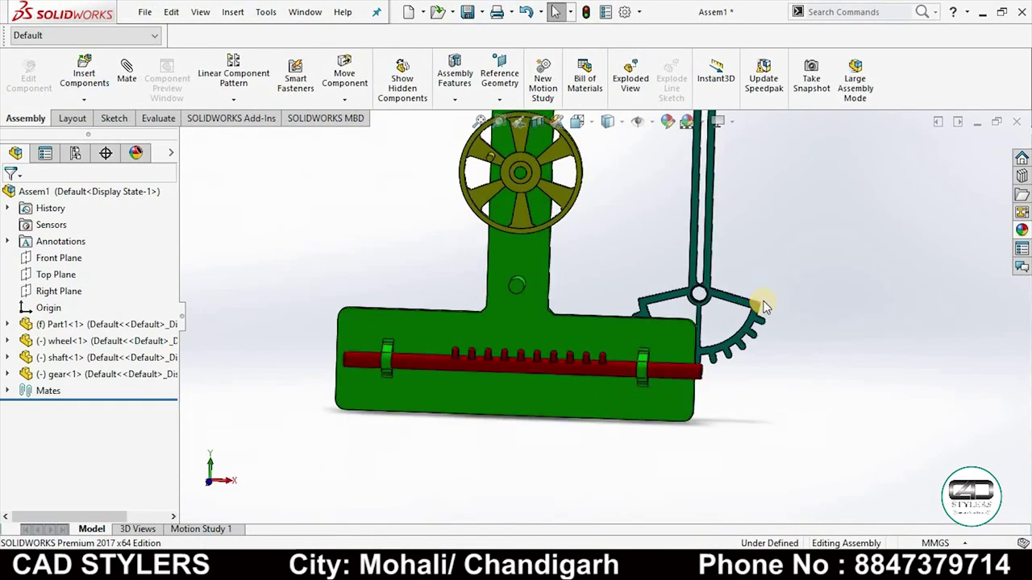
pyautogui.scroll(5, 762, 290)
pyautogui.scroll(-6, 668, 294)
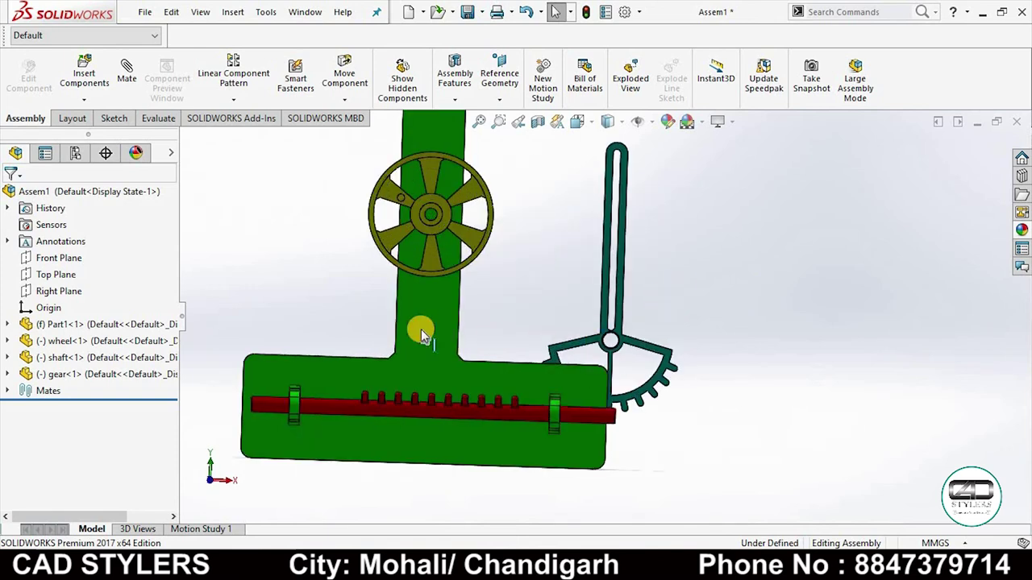
pyautogui.click(127, 79)
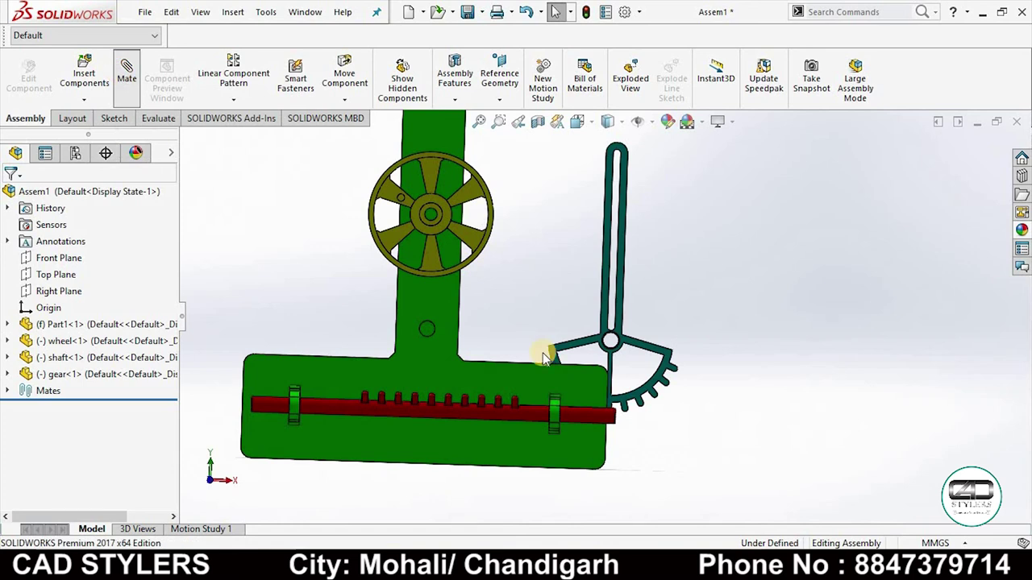
pyautogui.moveTo(657, 346); pyautogui.dragTo(594, 365, button='middle')
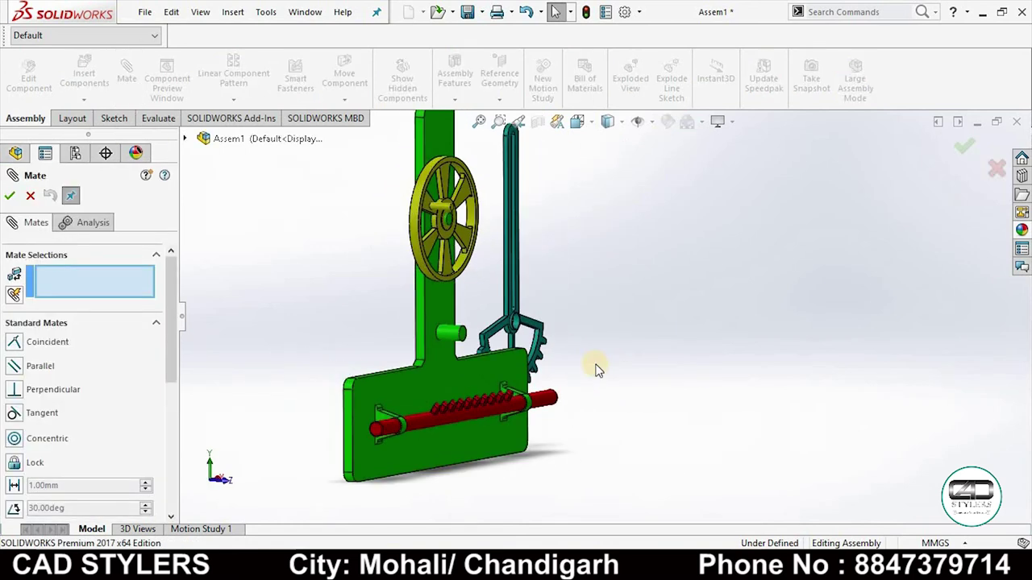
pyautogui.scroll(-3, 525, 345)
pyautogui.click(524, 310)
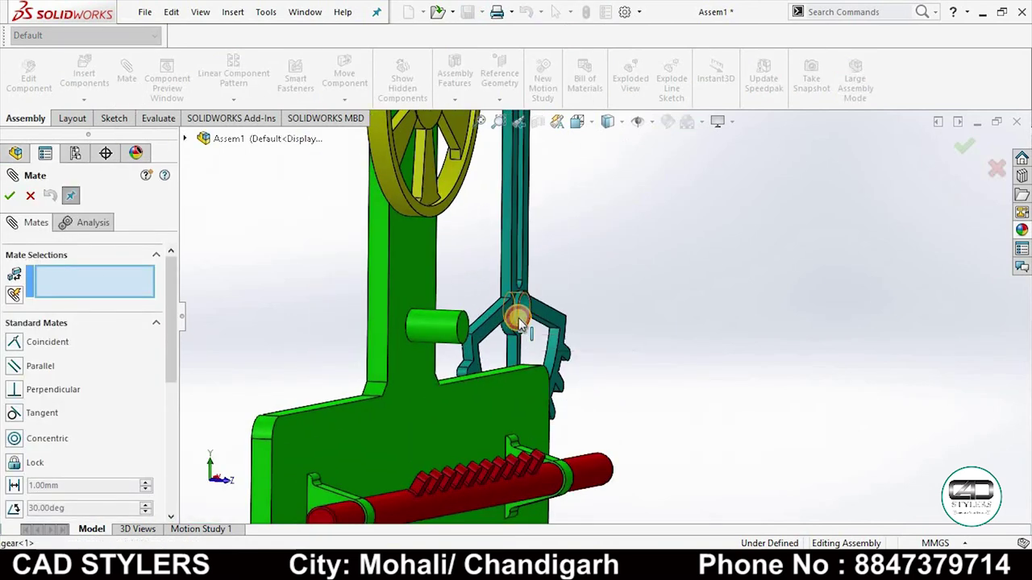
pyautogui.click(428, 326)
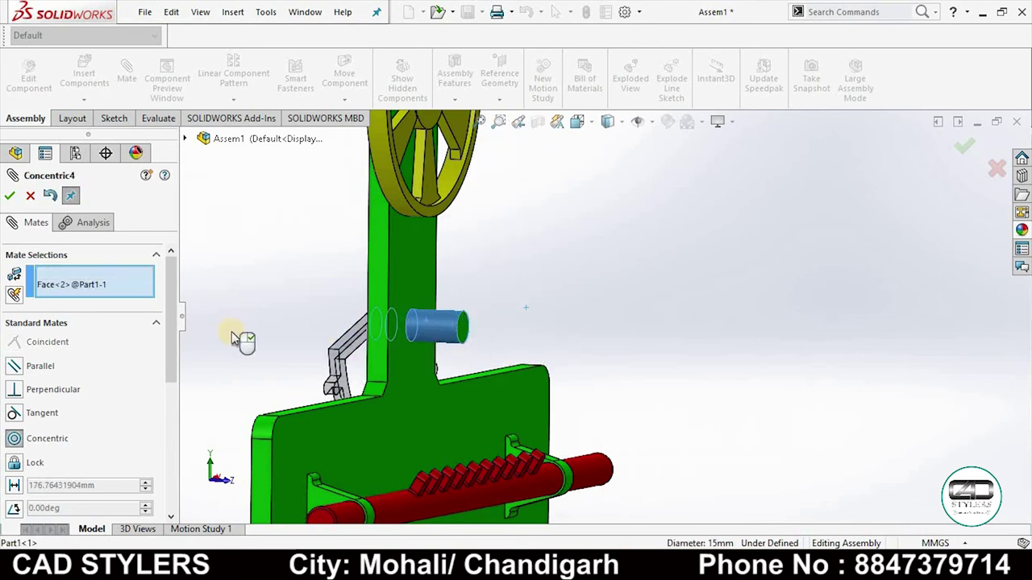
pyautogui.click(266, 356)
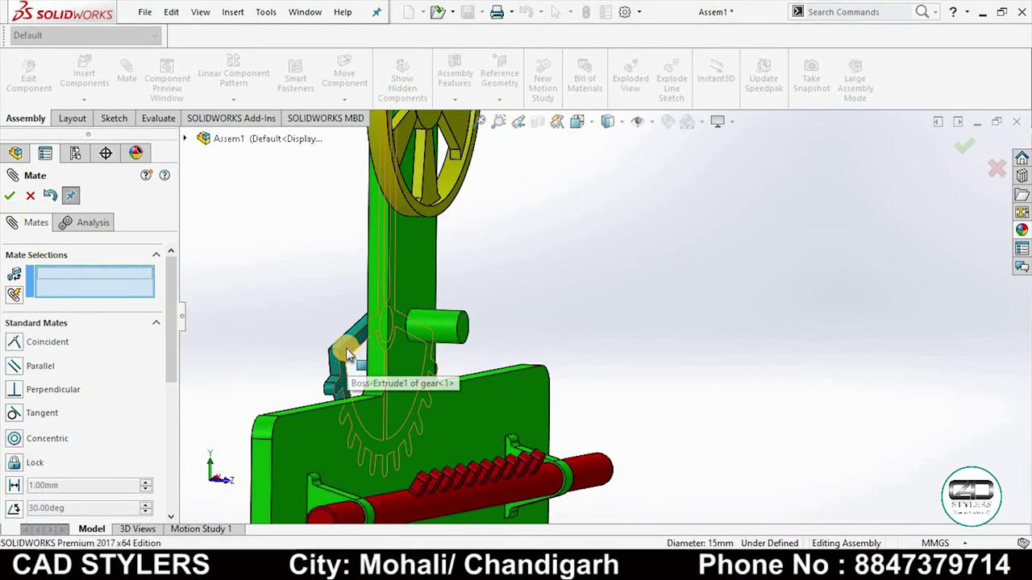
# Step: Drag the gear lever over the base plate and in toward the green plate
pyautogui.press('Escape')
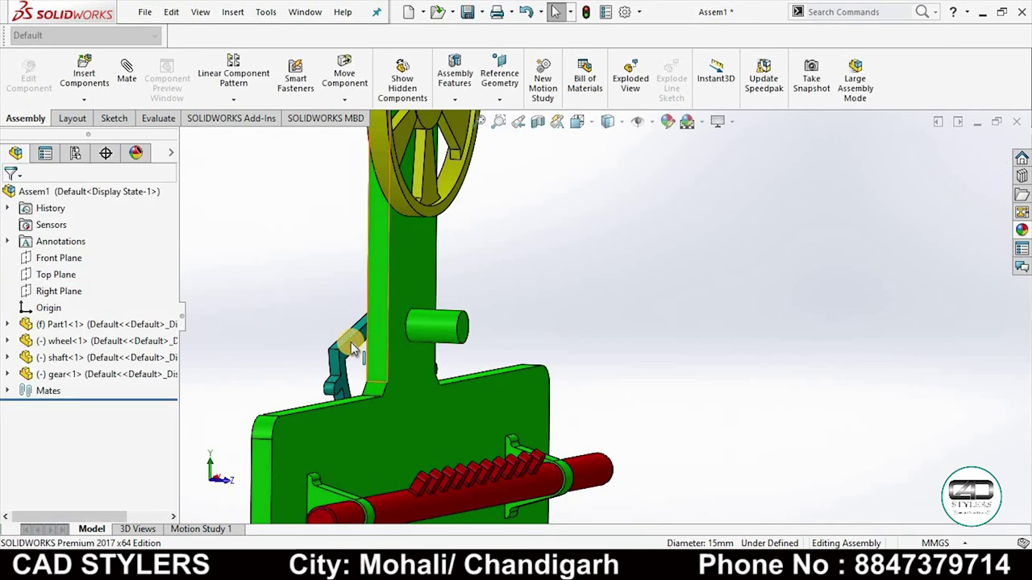
pyautogui.moveTo(351, 342); pyautogui.dragTo(486, 362)
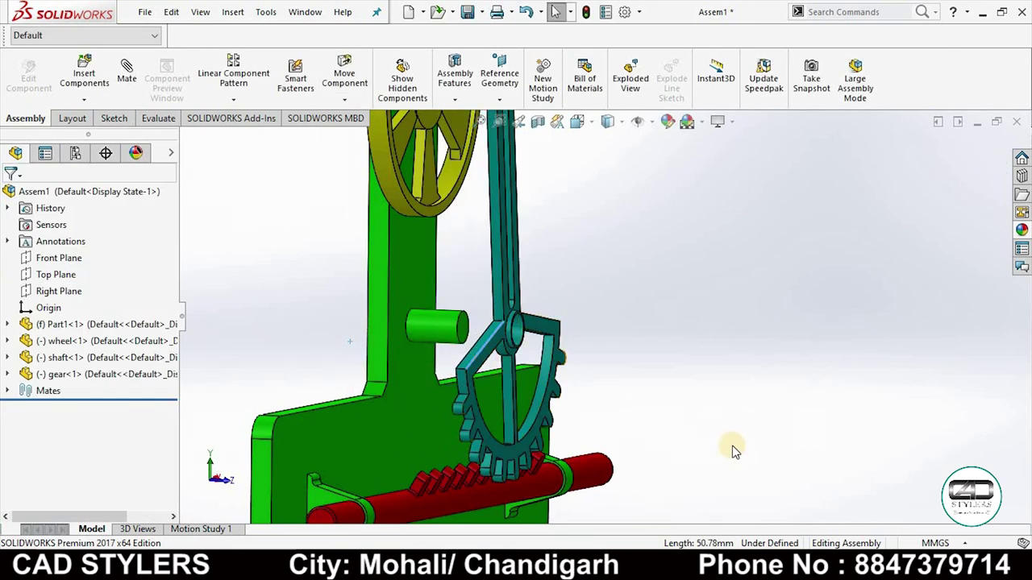
pyautogui.moveTo(730, 444)
pyautogui.mouseDown(button='middle')
pyautogui.moveTo(760, 384)
pyautogui.moveTo(686, 392)
pyautogui.moveTo(426, 350)
pyautogui.moveTo(610, 356)
pyautogui.mouseUp(button='middle')
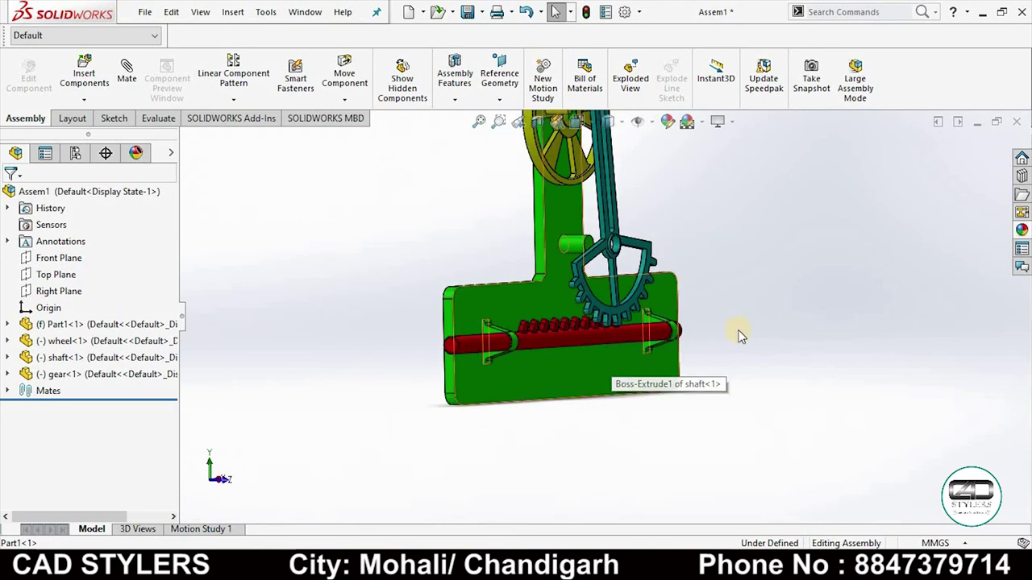
pyautogui.moveTo(767, 322)
pyautogui.mouseDown(button='middle')
pyautogui.moveTo(790, 341)
pyautogui.moveTo(725, 296)
pyautogui.mouseUp(button='middle')
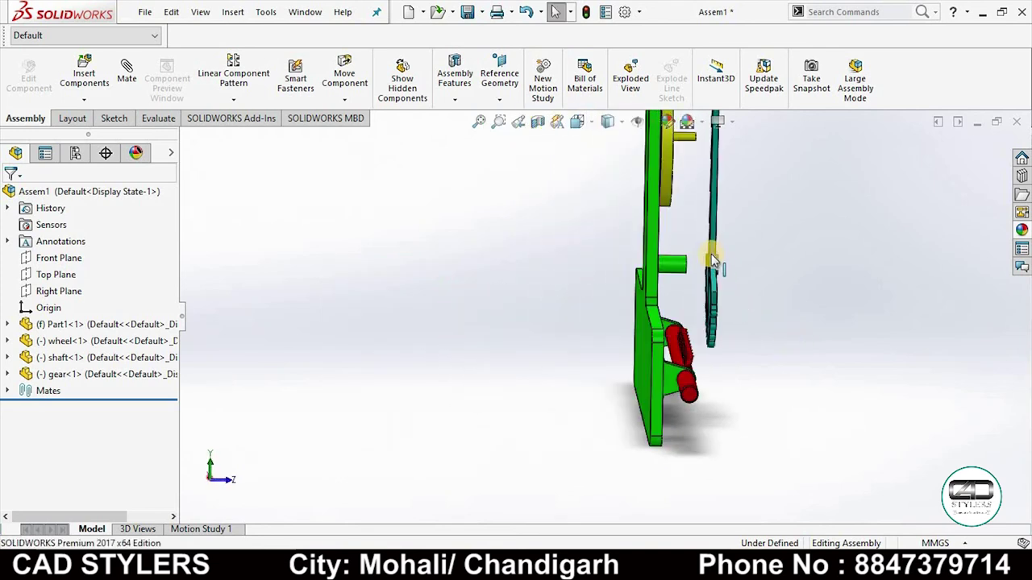
pyautogui.moveTo(701, 260); pyautogui.dragTo(665, 268)
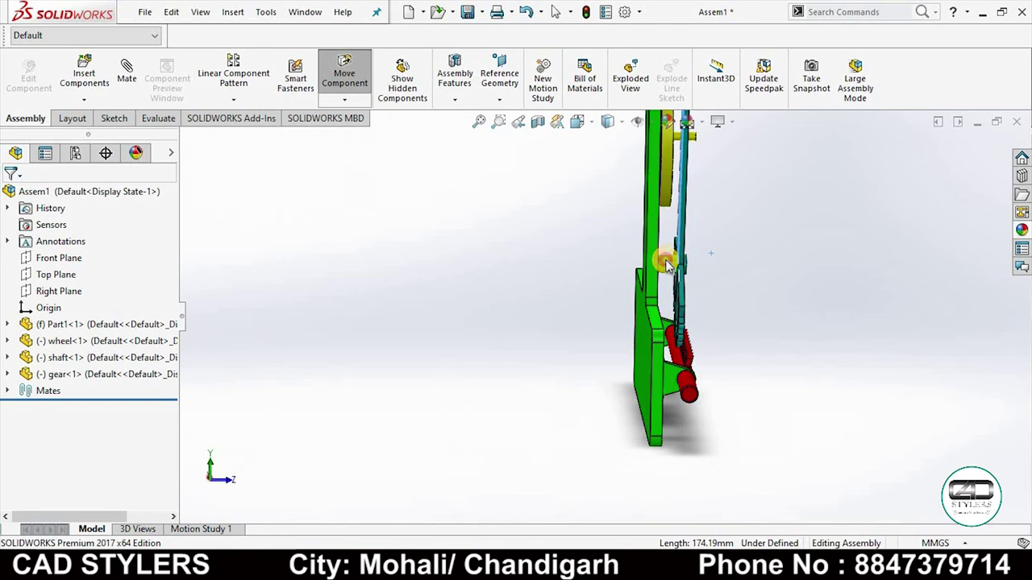
pyautogui.moveTo(783, 295); pyautogui.dragTo(710, 205, button='middle')
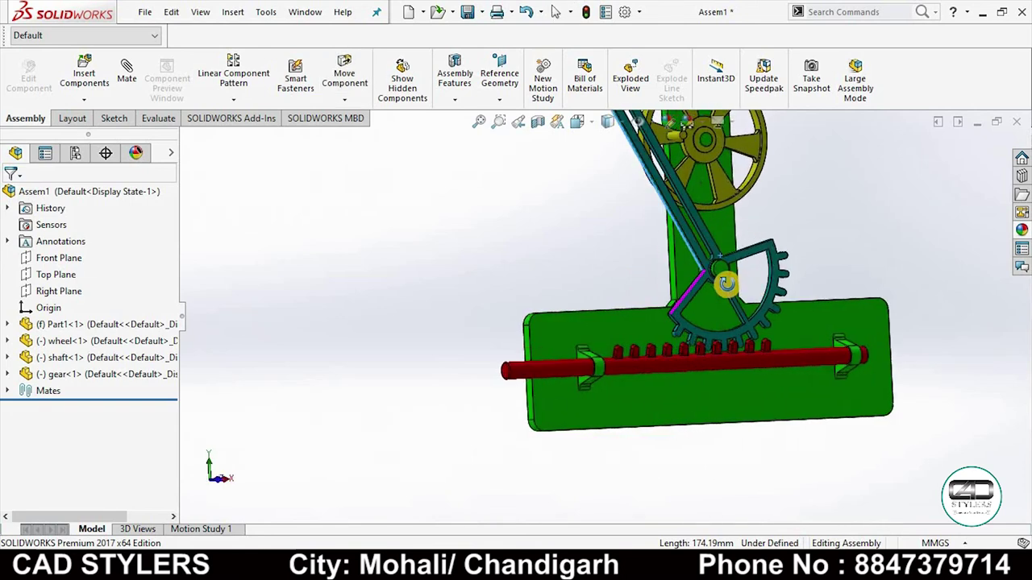
pyautogui.press('Escape')
# Step: Swing the lever upright about its pivot so its teeth reach the red rack
pyautogui.scroll(5, 681, 202)
pyautogui.scroll(-5, 560, 410)
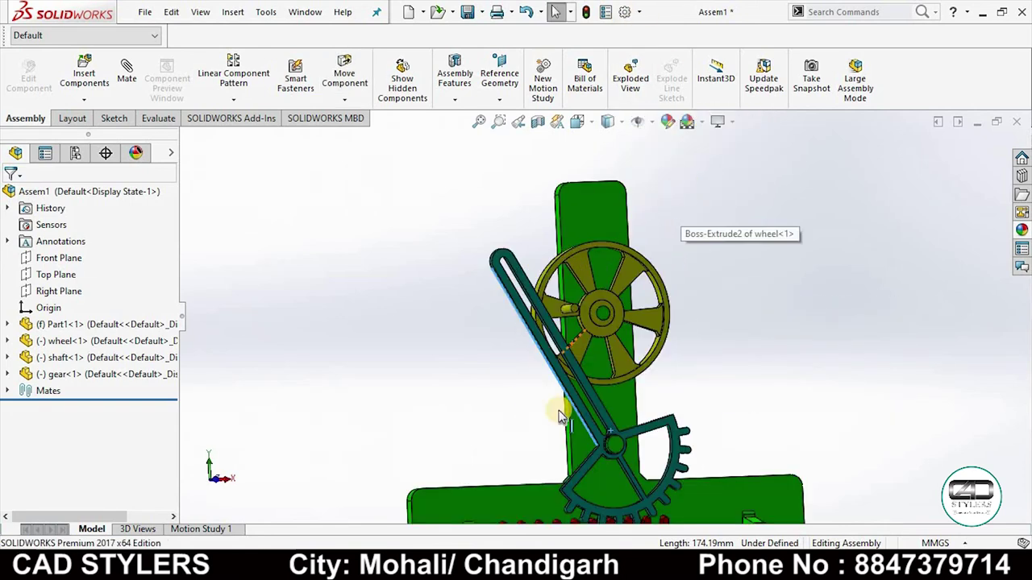
pyautogui.moveTo(592, 373)
pyautogui.mouseDown(button='middle')
pyautogui.moveTo(624, 365)
pyautogui.moveTo(553, 323)
pyautogui.mouseUp(button='middle')
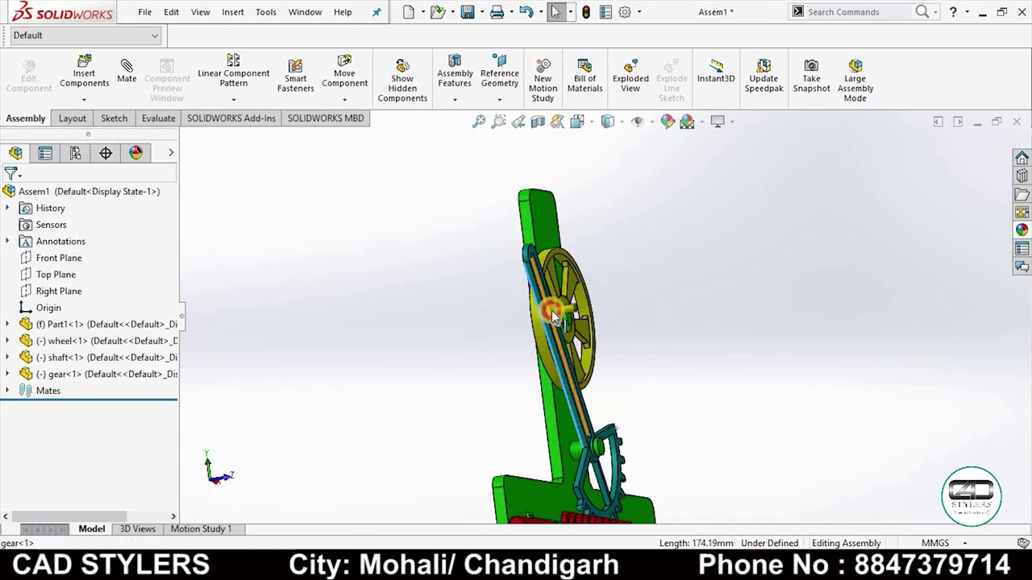
pyautogui.moveTo(553, 317); pyautogui.dragTo(572, 300)
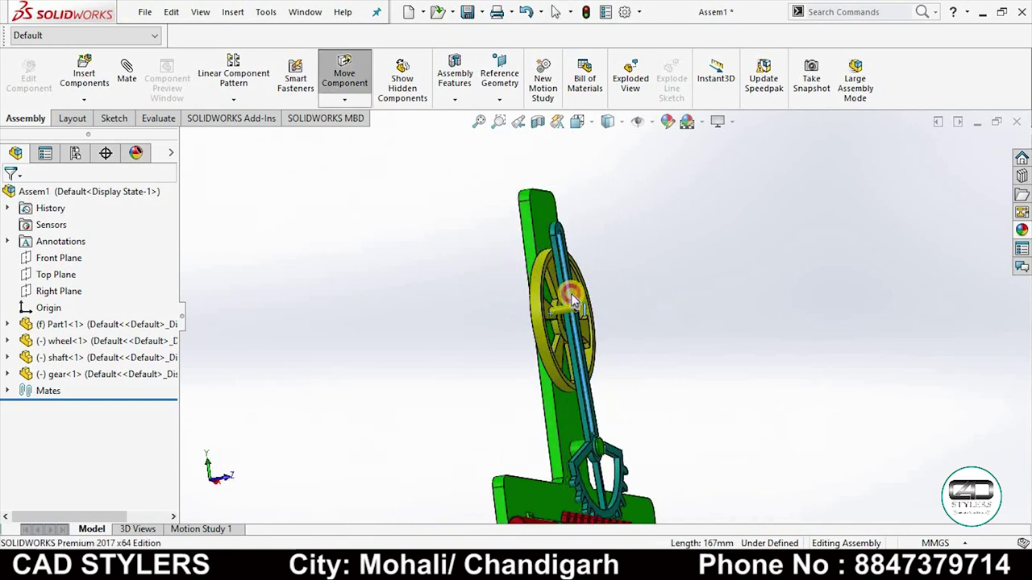
pyautogui.moveTo(690, 345)
pyautogui.mouseDown(button='middle')
pyautogui.moveTo(650, 354)
pyautogui.moveTo(577, 424)
pyautogui.moveTo(609, 389)
pyautogui.mouseUp(button='middle')
pyautogui.scroll(3, 647, 357)
pyautogui.scroll(-2, 578, 425)
pyautogui.scroll(-3, 610, 390)
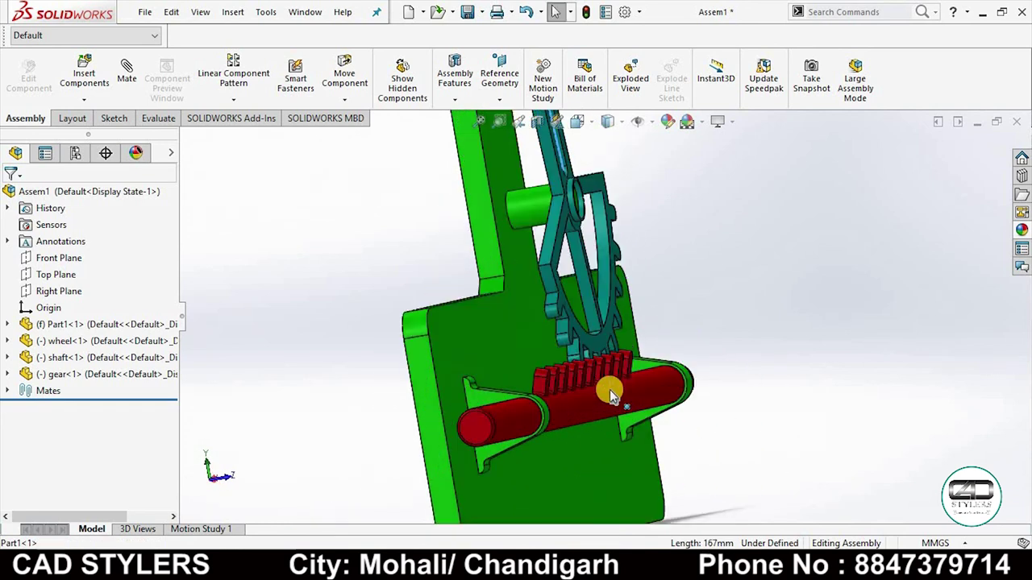
pyautogui.scroll(-2, 611, 385)
pyautogui.scroll(-2, 605, 348)
pyautogui.scroll(1, 602, 352)
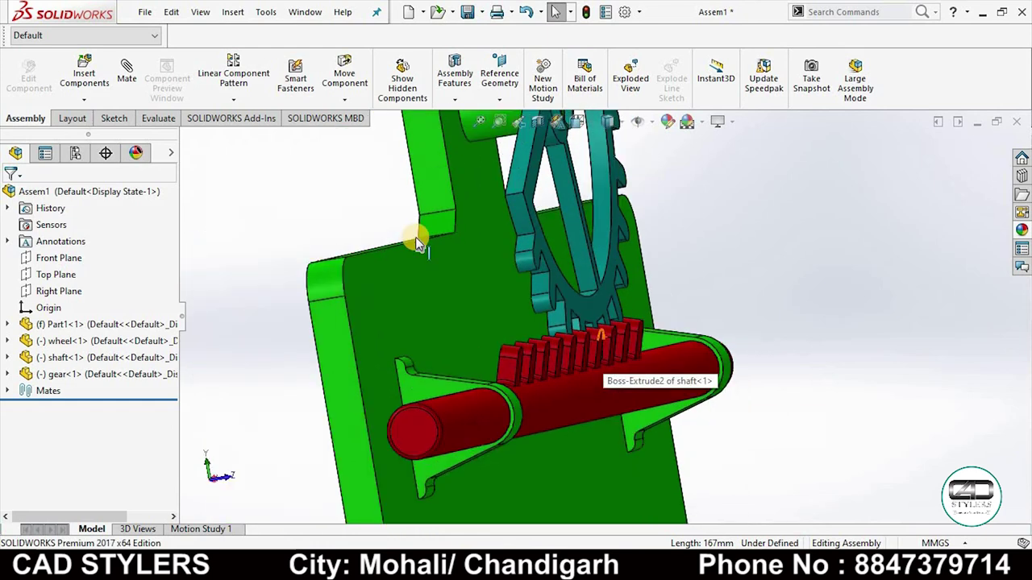
# Step: Add a coincident mate between a gear tooth face and a red rack tooth face
pyautogui.click(127, 76)
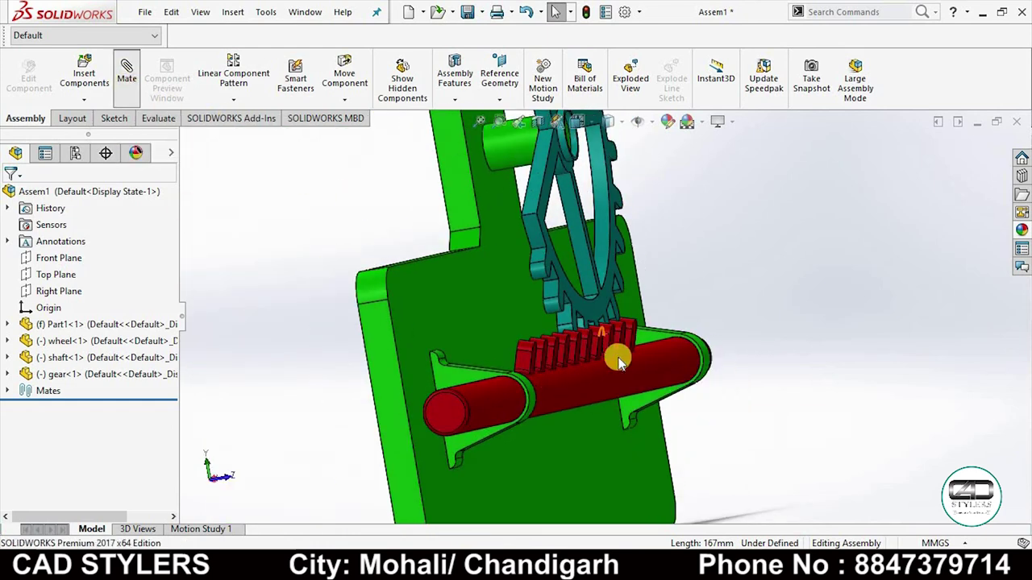
pyautogui.click(617, 362)
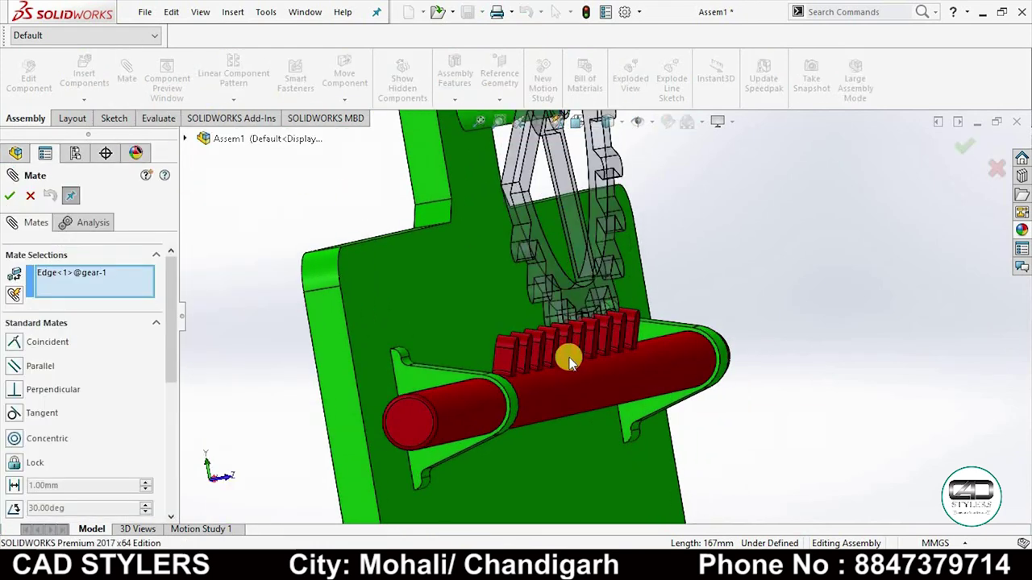
pyautogui.rightClick(80, 290)
pyautogui.click(133, 296)
pyautogui.scroll(-2, 576, 362)
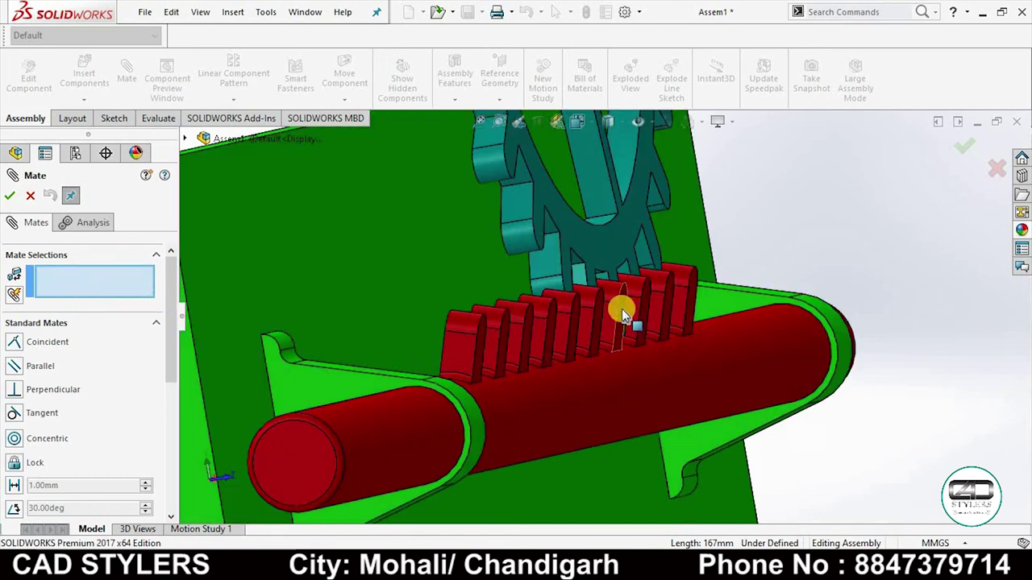
pyautogui.click(622, 309)
pyautogui.scroll(2, 625, 324)
pyautogui.click(603, 274)
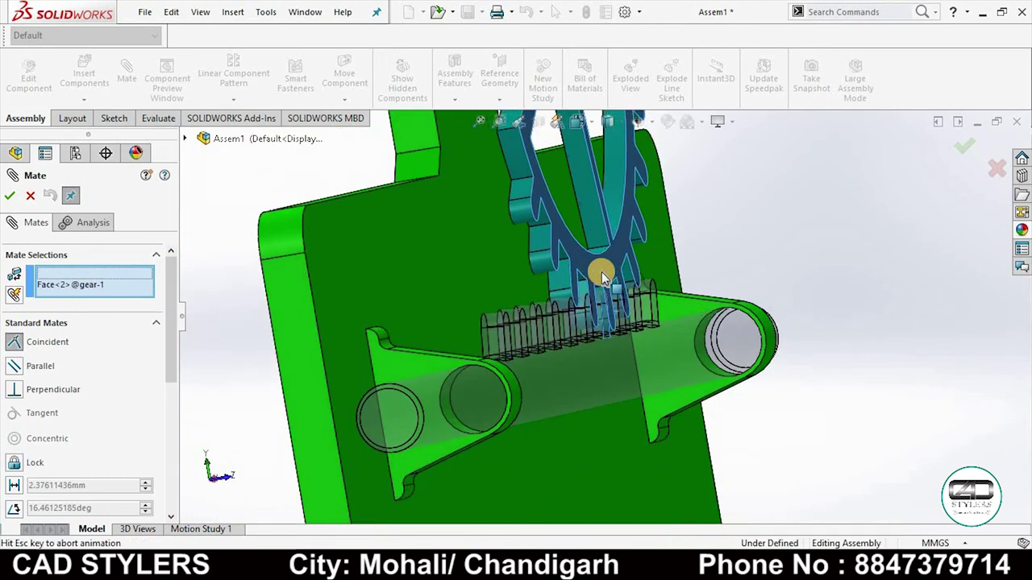
pyautogui.click(773, 256)
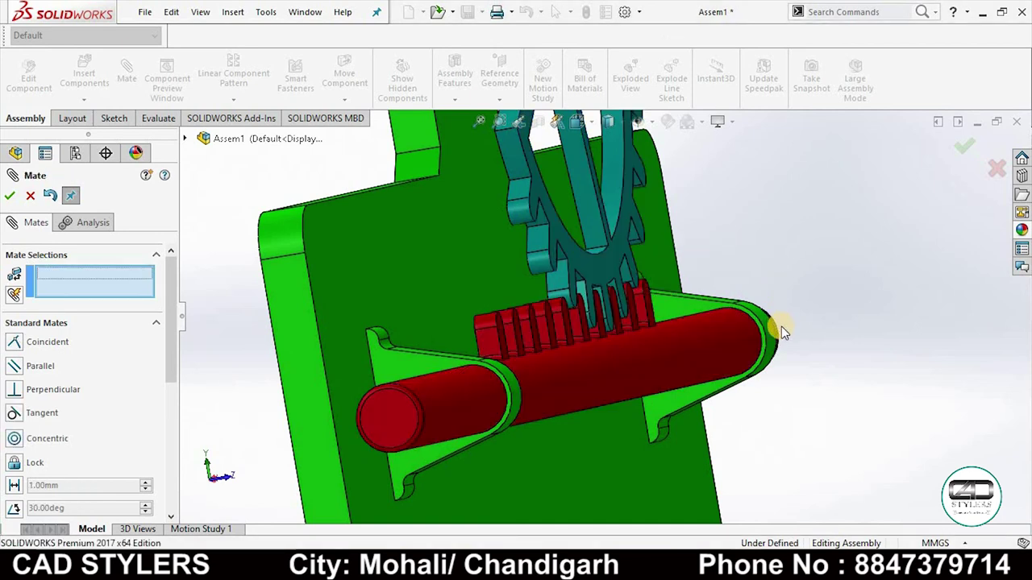
pyautogui.scroll(2, 781, 326)
pyautogui.moveTo(729, 364)
pyautogui.mouseDown(button='middle')
pyautogui.moveTo(484, 266)
pyautogui.moveTo(511, 274)
pyautogui.moveTo(470, 286)
pyautogui.mouseUp(button='middle')
pyautogui.scroll(2, 727, 366)
pyautogui.scroll(-3, 463, 255)
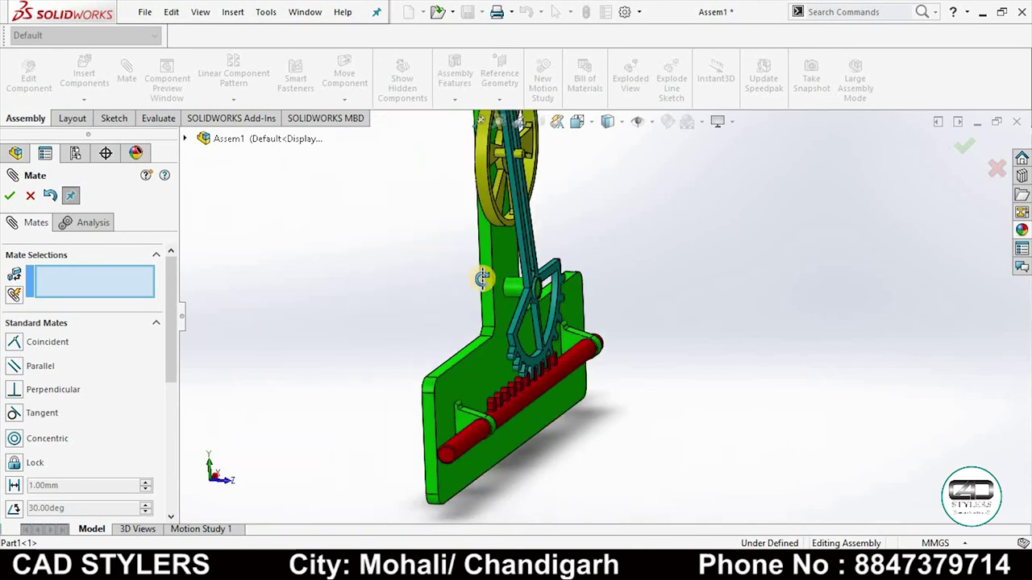
# Step: Add a tangent mate between the wheel's pin face and the lever slot face touching it
pyautogui.scroll(-2, 468, 282)
pyautogui.scroll(-1, 527, 268)
pyautogui.scroll(-2, 549, 286)
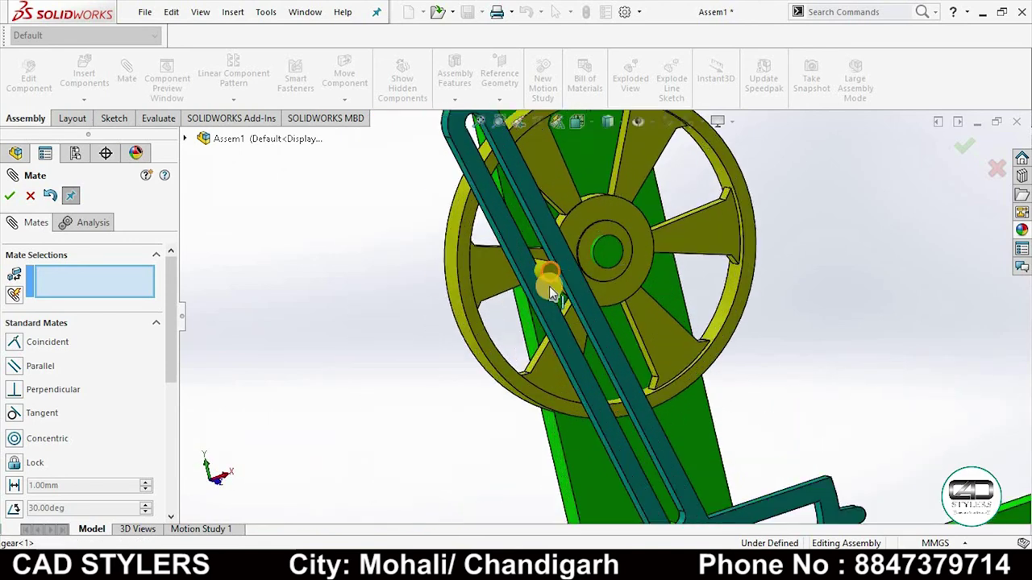
pyautogui.scroll(-2, 551, 312)
pyautogui.moveTo(550, 312)
pyautogui.mouseDown(button='middle')
pyautogui.moveTo(536, 313)
pyautogui.moveTo(540, 294)
pyautogui.mouseUp(button='middle')
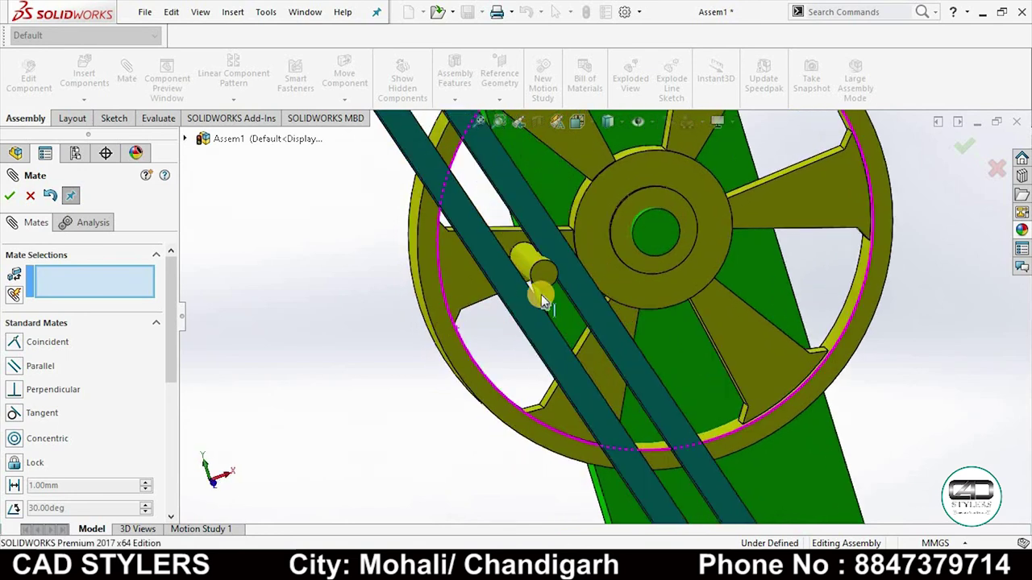
pyautogui.scroll(-1, 493, 291)
pyautogui.scroll(-2, 560, 269)
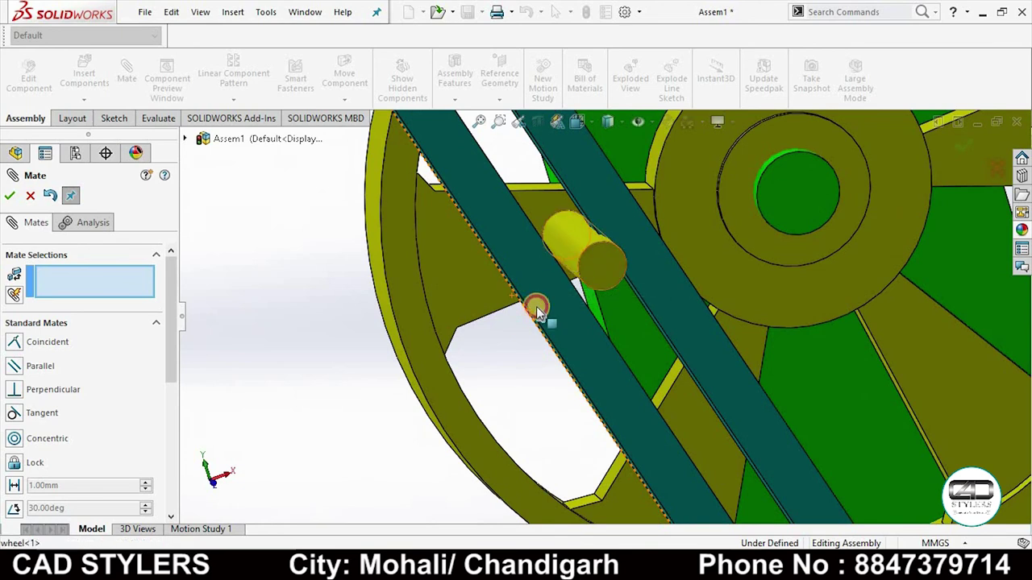
pyautogui.click(537, 302)
pyautogui.moveTo(486, 335); pyautogui.dragTo(505, 340, button='middle')
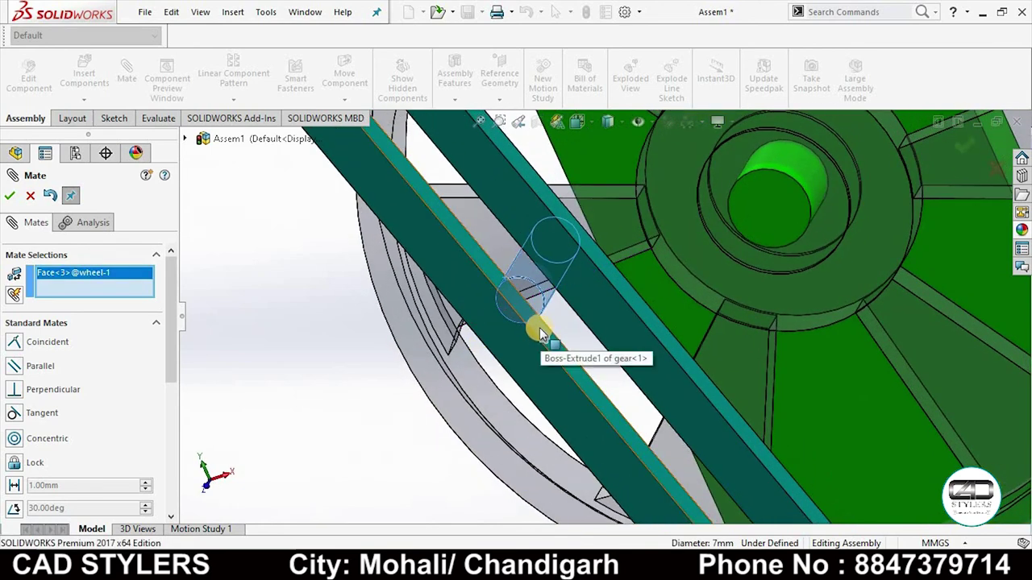
pyautogui.click(540, 331)
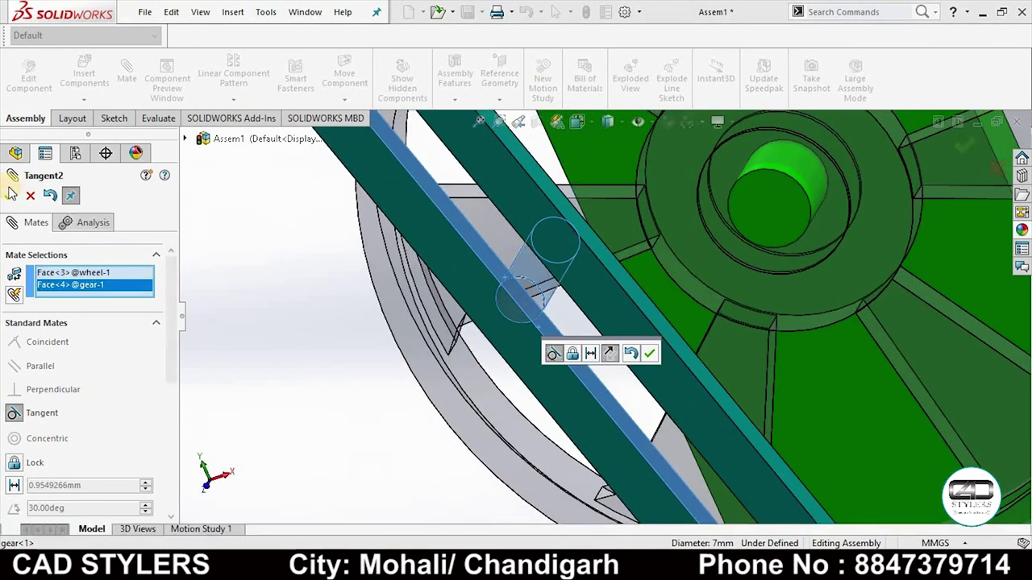
pyautogui.press('Return')
# Step: Turn the sector gear beside the rack to see how its teeth engage the rack teeth
pyautogui.scroll(2, 322, 282)
pyautogui.moveTo(350, 294)
pyautogui.mouseDown(button='middle')
pyautogui.moveTo(369, 241)
pyautogui.moveTo(438, 253)
pyautogui.moveTo(683, 410)
pyautogui.mouseUp(button='middle')
pyautogui.scroll(3, 372, 242)
pyautogui.scroll(-2, 684, 410)
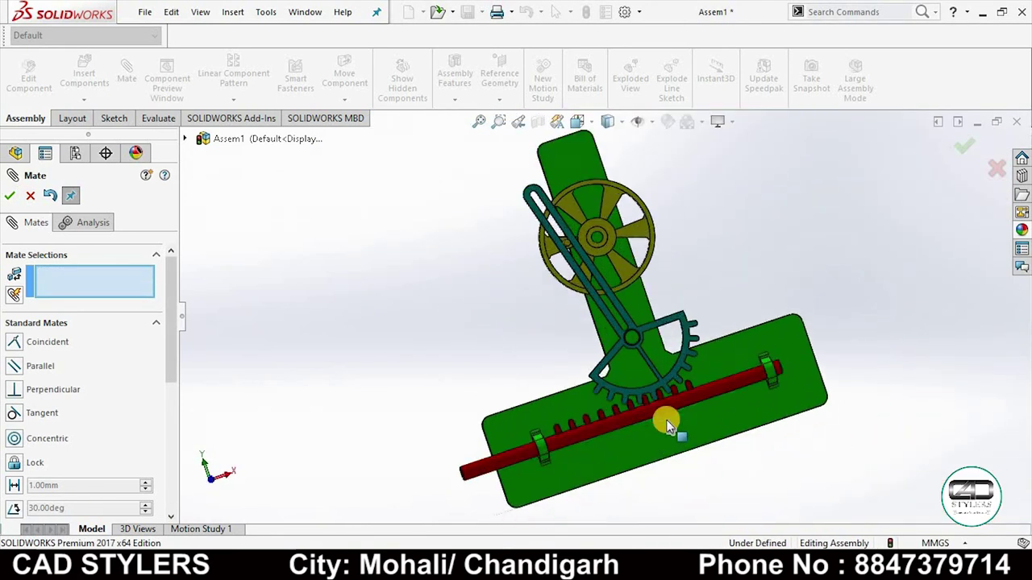
pyautogui.scroll(-2, 663, 422)
pyautogui.scroll(-1, 652, 410)
pyautogui.scroll(-3, 650, 403)
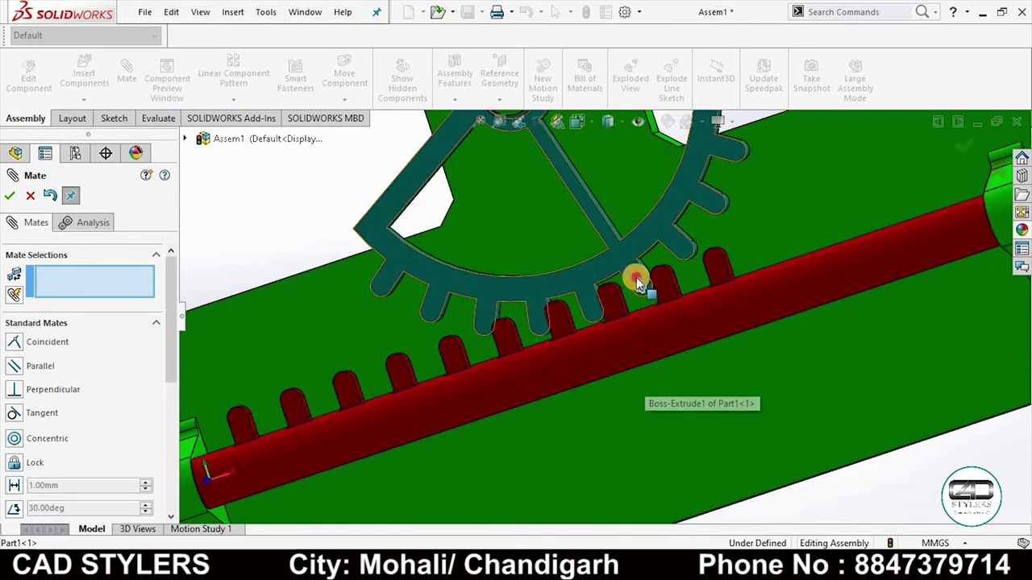
pyautogui.moveTo(629, 286)
pyautogui.mouseDown()
pyautogui.moveTo(622, 344)
pyautogui.moveTo(552, 331)
pyautogui.moveTo(631, 338)
pyautogui.mouseUp()
pyautogui.scroll(3, 622, 340)
pyautogui.scroll(-2, 629, 339)
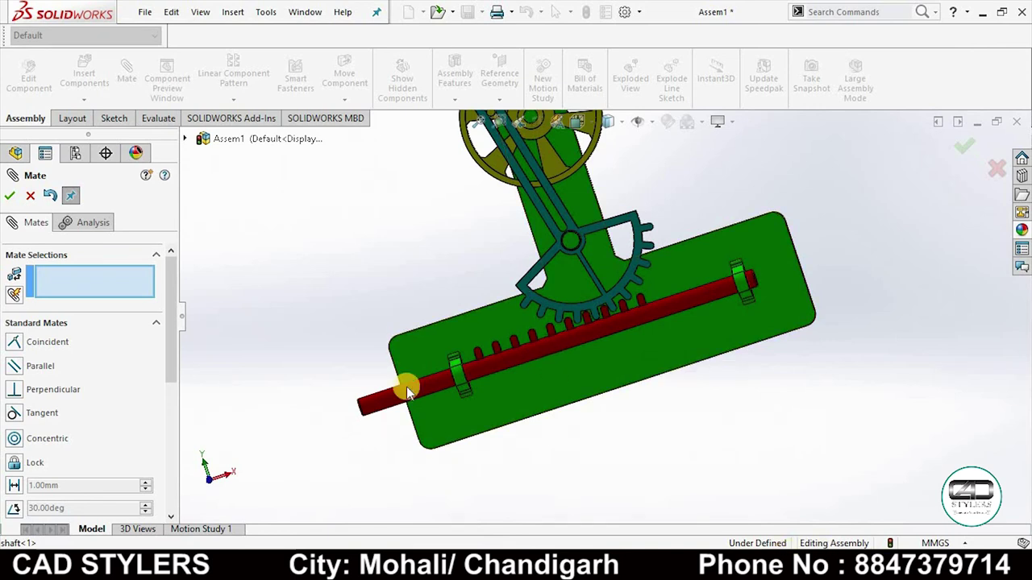
pyautogui.scroll(-3, 563, 335)
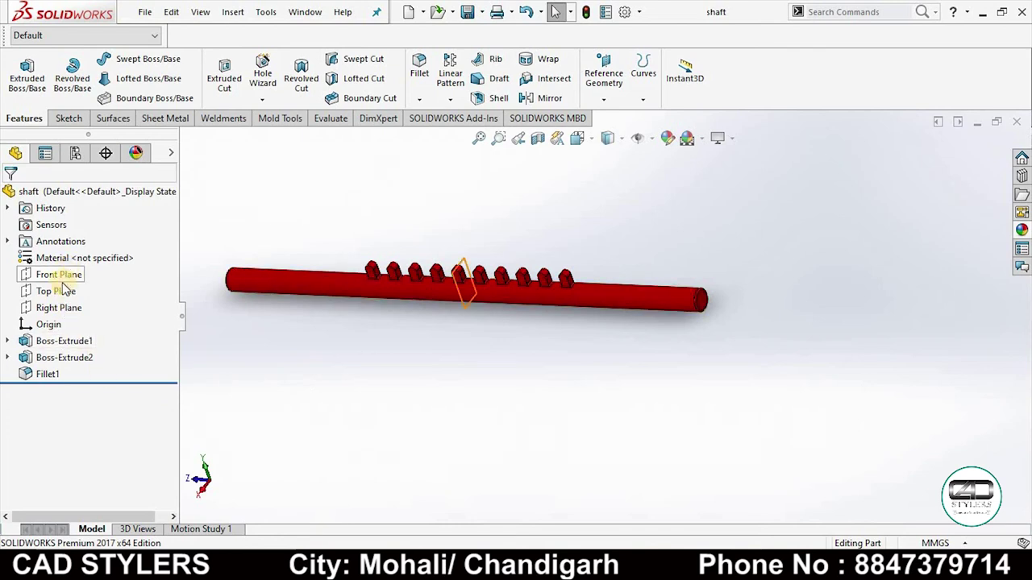
# Step: Start a sketch on the shaft's Right Plane and view it Normal To
pyautogui.rightClick(64, 308)
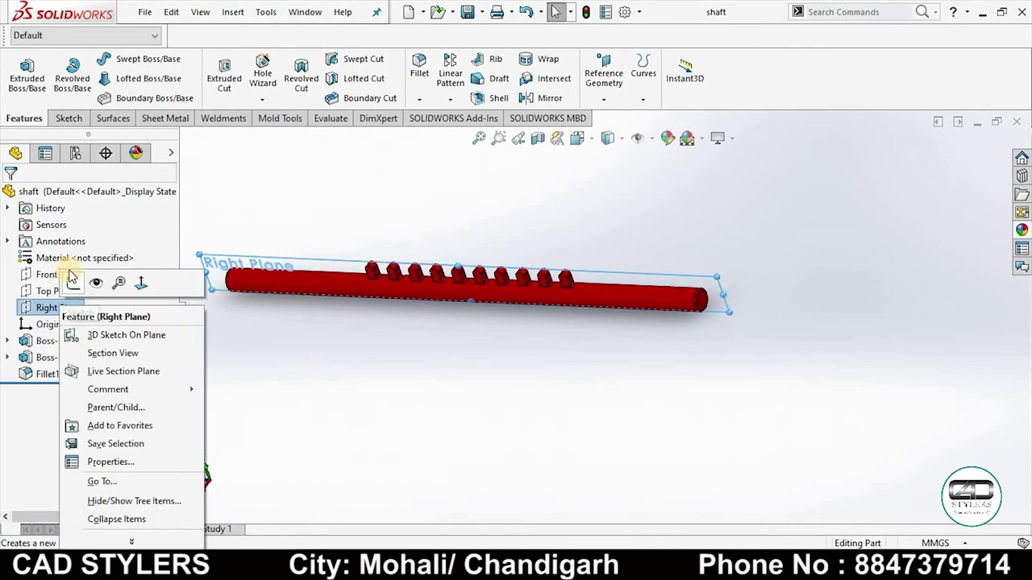
pyautogui.click(68, 282)
pyautogui.press('space')
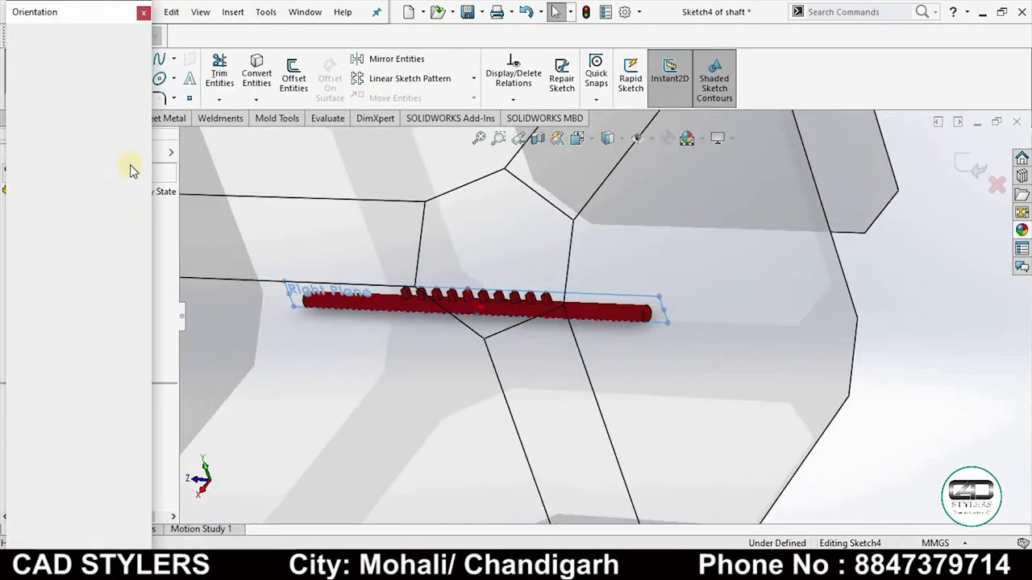
pyautogui.click(141, 103)
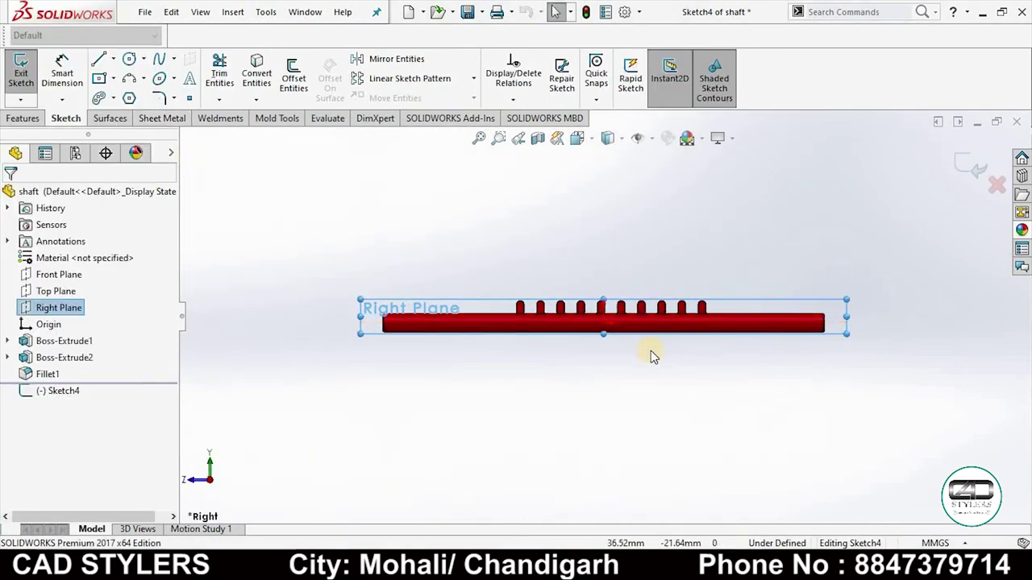
# Step: Draw a 176.43 mm line below the rack teeth, make it horizontal, and exit the sketch
pyautogui.click(97, 61)
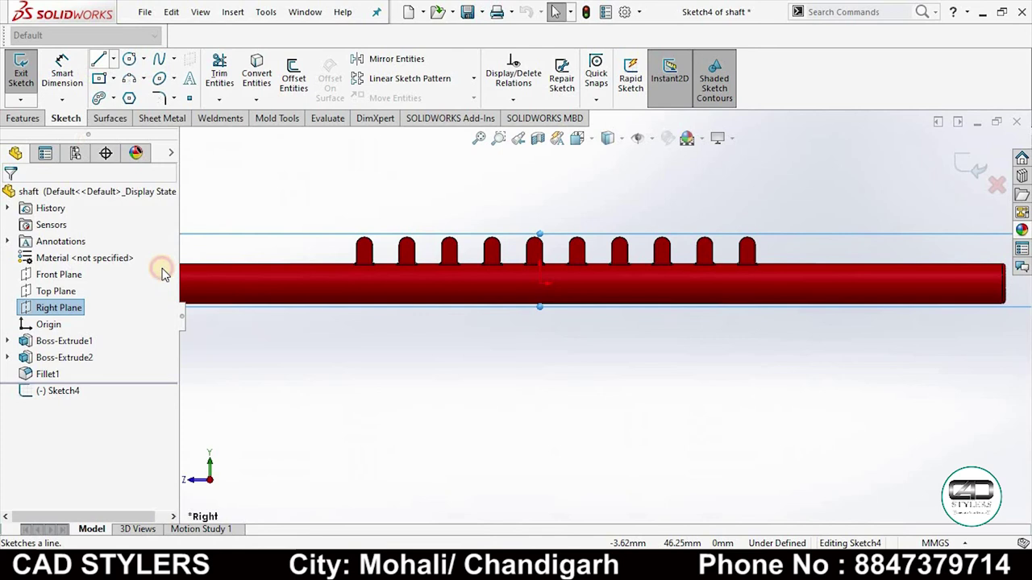
pyautogui.click(332, 272)
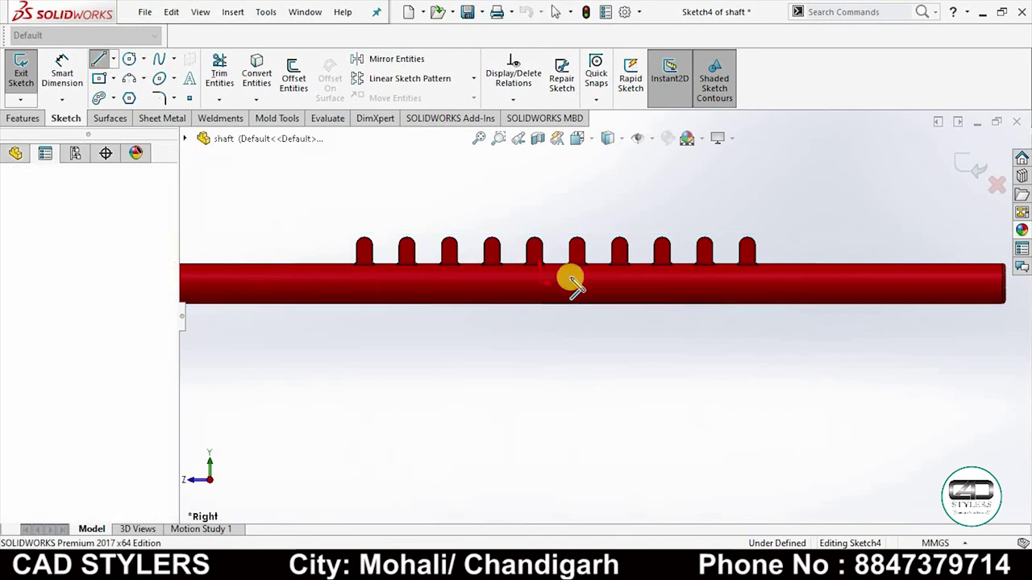
pyautogui.click(803, 275)
pyautogui.rightClick(803, 275)
pyautogui.click(826, 283)
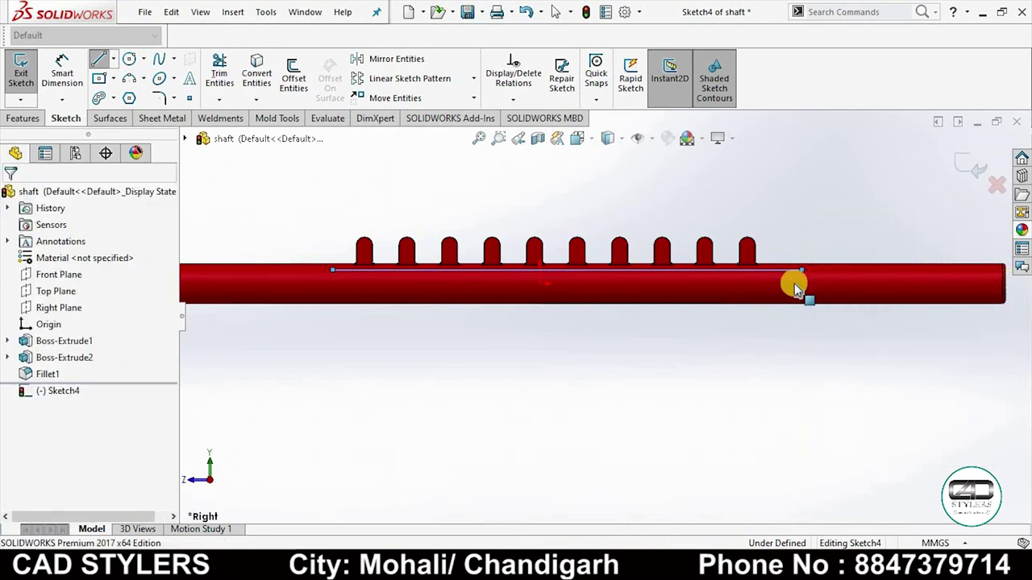
pyautogui.click(701, 271)
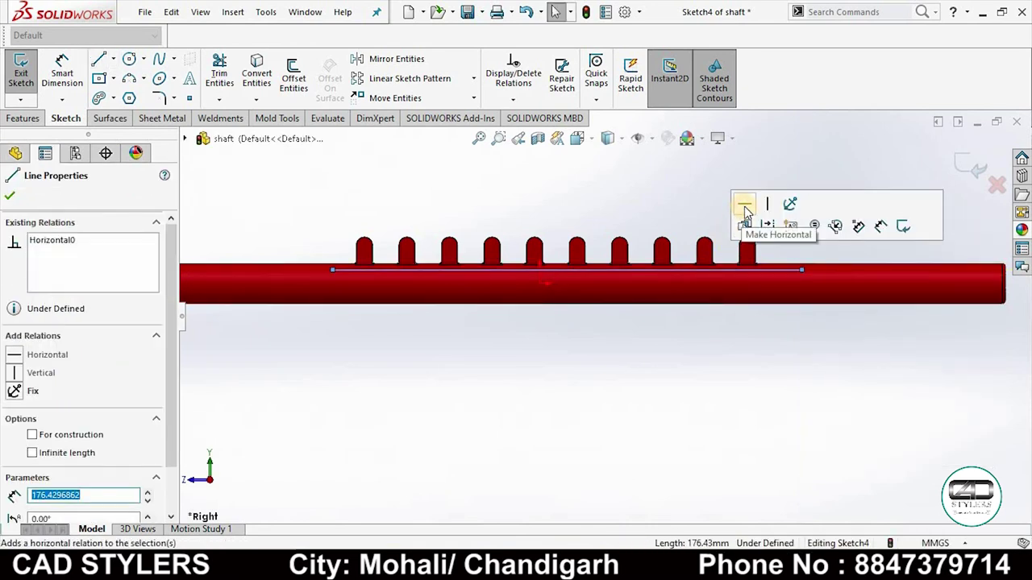
pyautogui.click(973, 166)
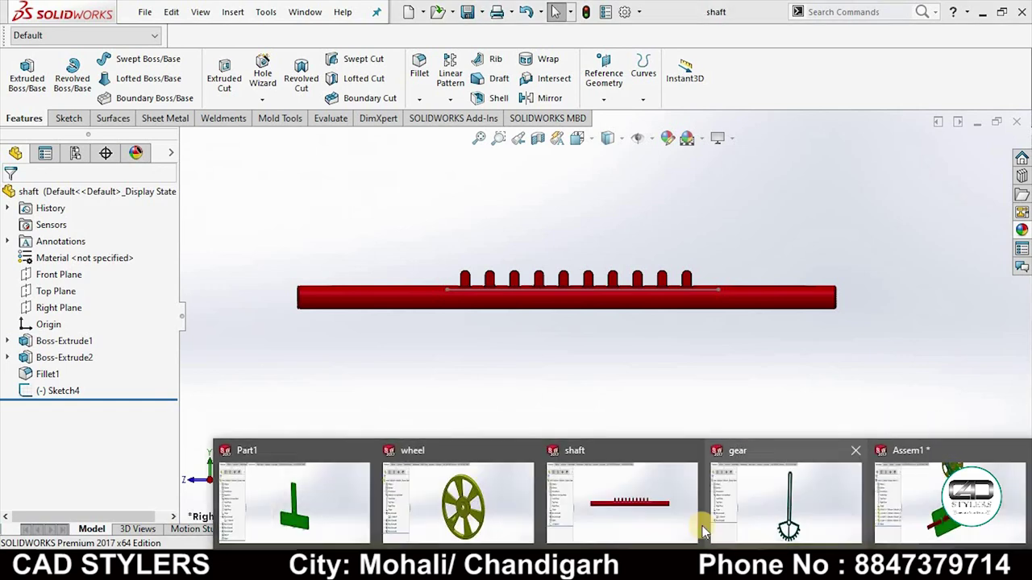
# Step: Sketch a radius 67 circle centred on the hub through the gear teeth, viewed Normal To
pyautogui.click(777, 501)
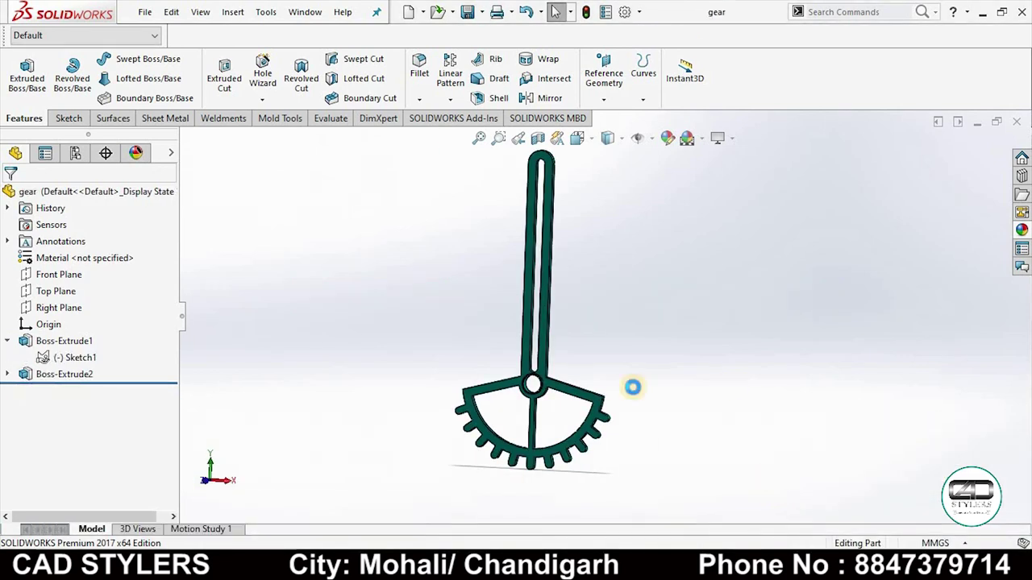
pyautogui.scroll(-3, 590, 428)
pyautogui.click(587, 414)
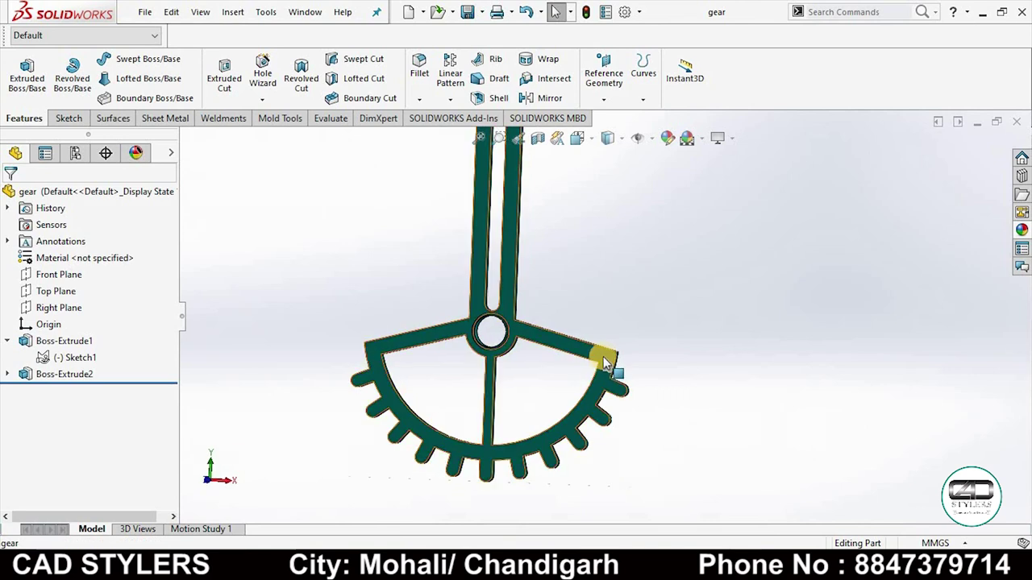
pyautogui.rightClick(656, 366)
pyautogui.click(707, 220)
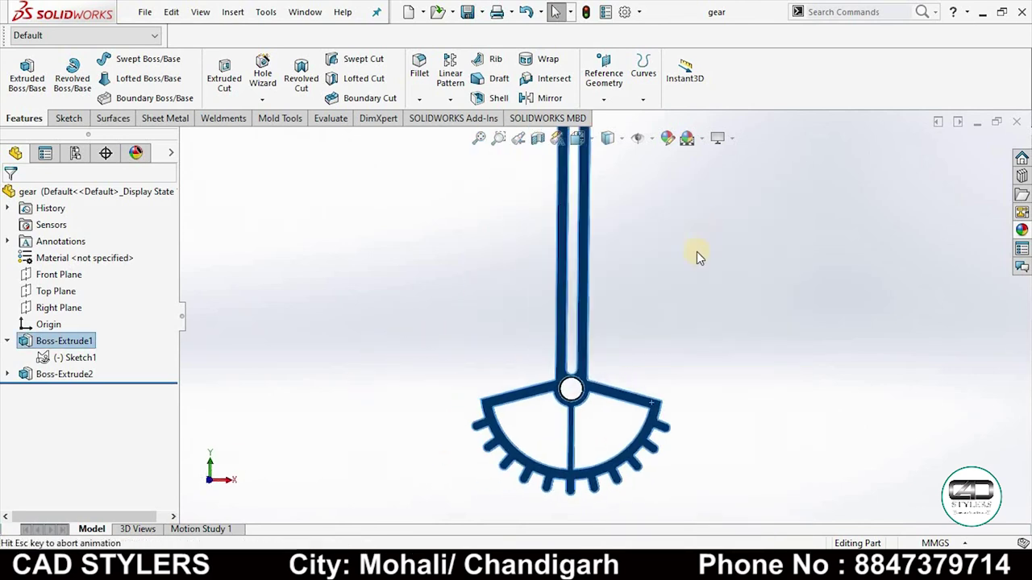
pyautogui.click(66, 119)
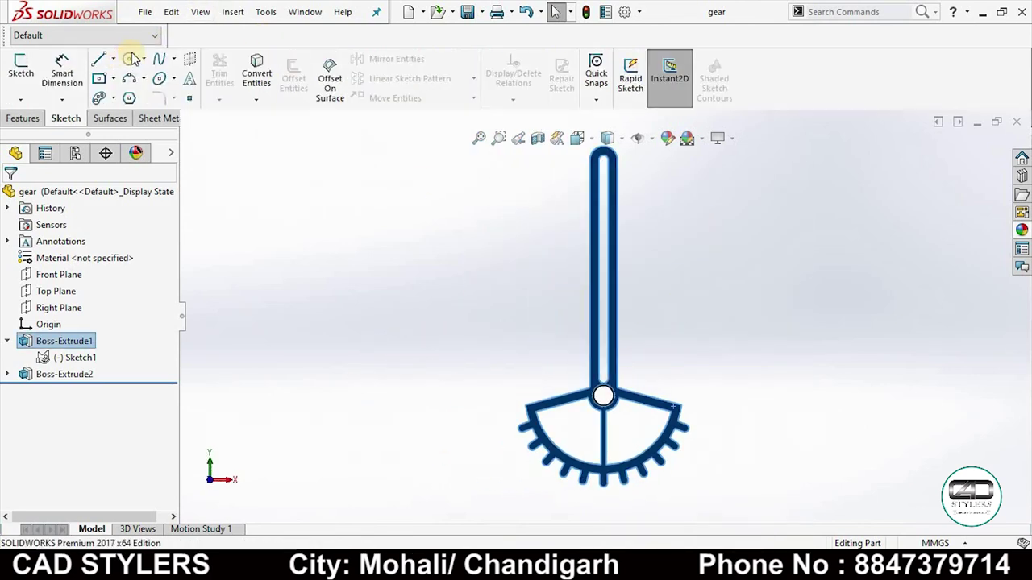
pyautogui.click(129, 59)
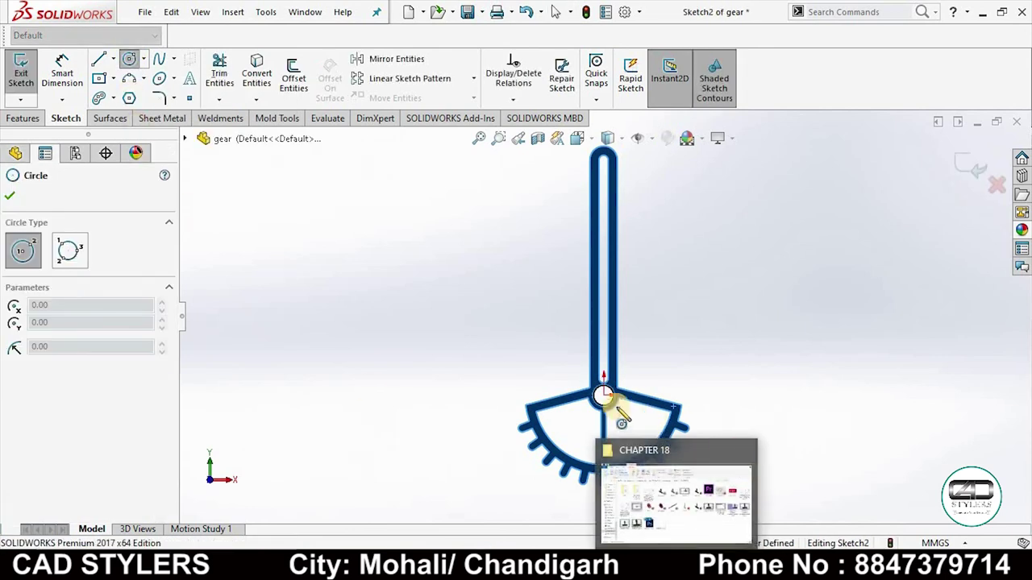
pyautogui.click(603, 395)
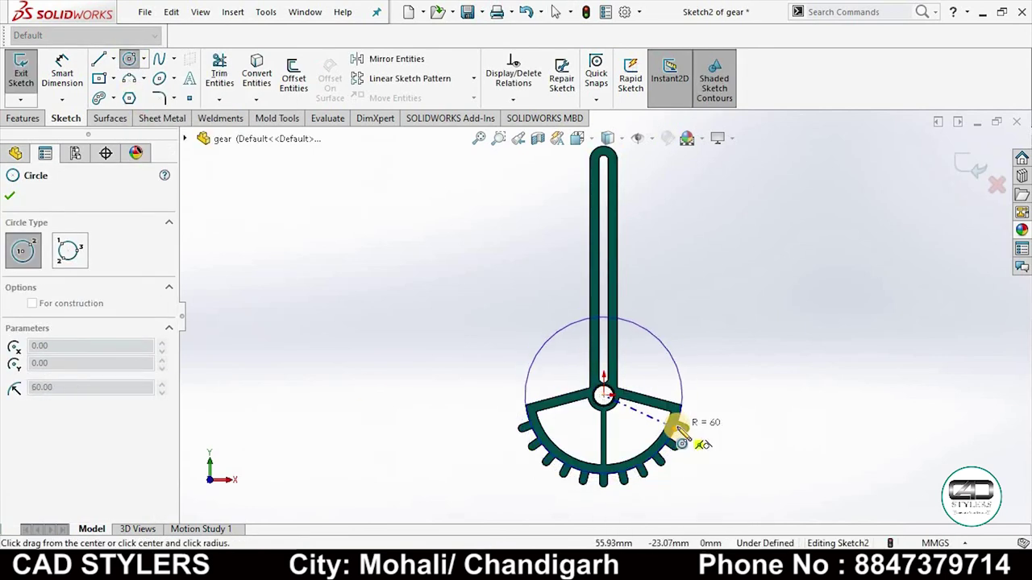
pyautogui.scroll(-2, 690, 451)
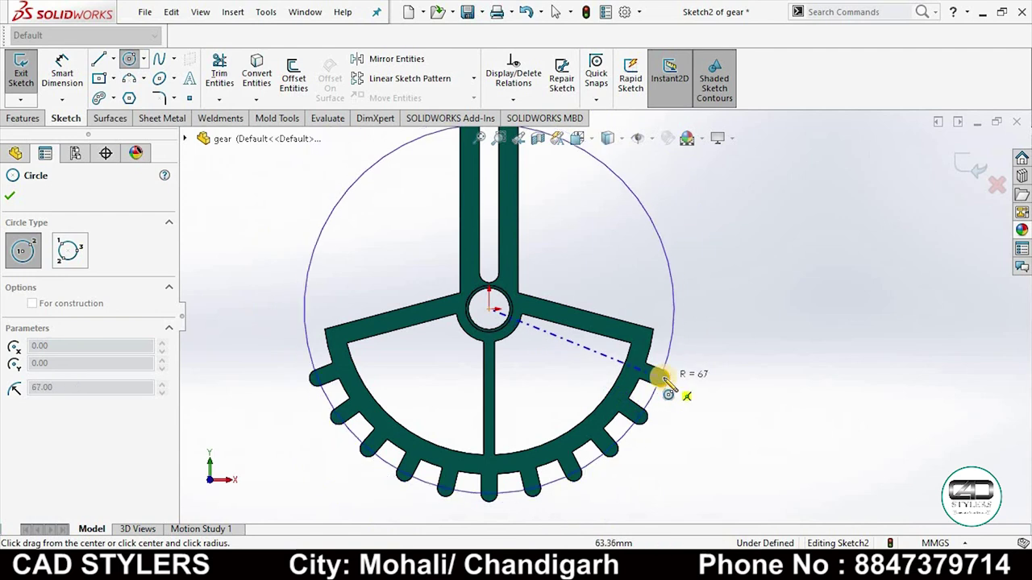
pyautogui.click(659, 378)
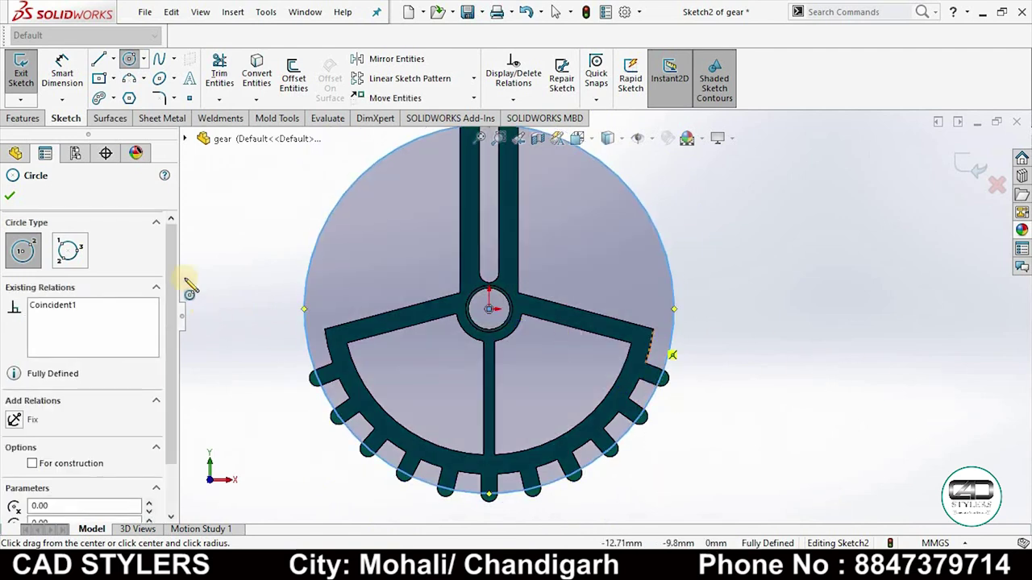
pyautogui.press('Escape')
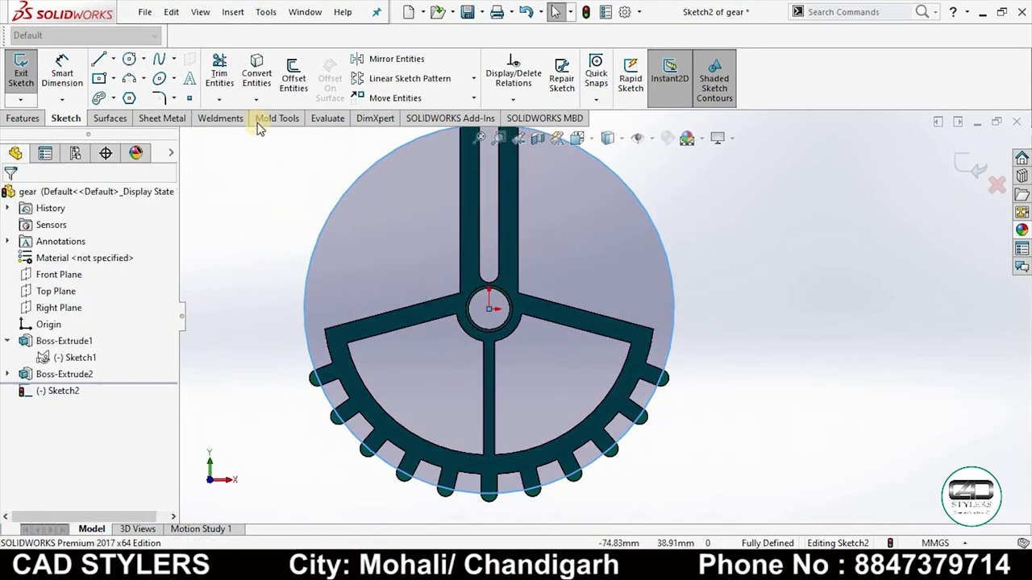
# Step: Convert the upper edges of both side spokes and extend them to the circle
pyautogui.click(256, 73)
pyautogui.click(384, 314)
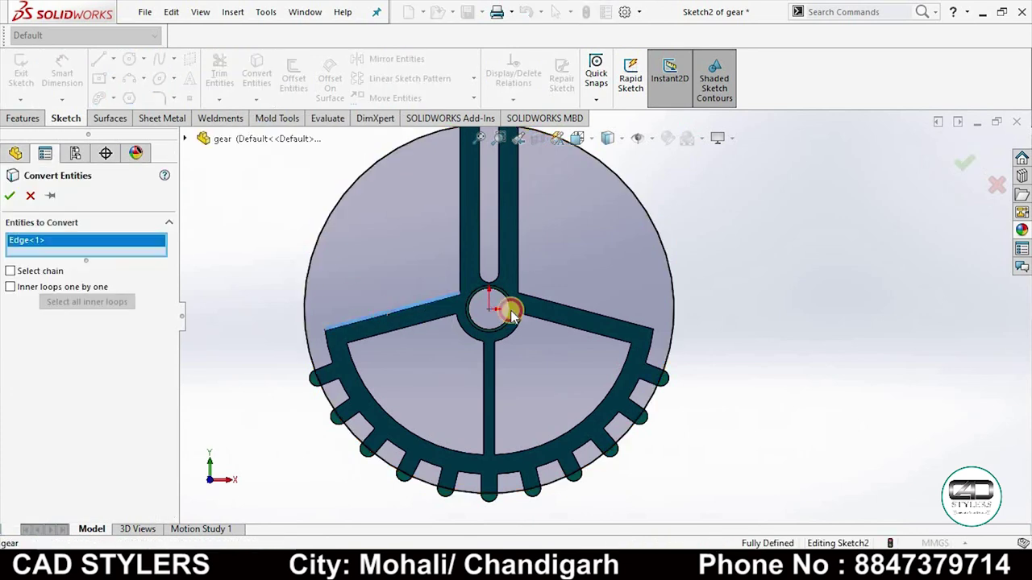
pyautogui.click(574, 313)
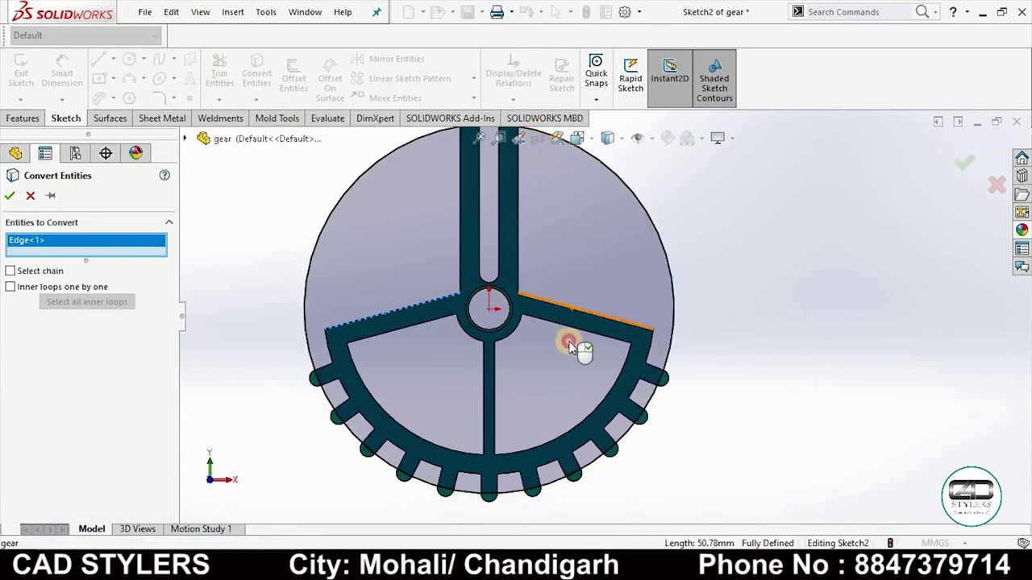
pyautogui.click(10, 197)
pyautogui.click(219, 99)
pyautogui.click(254, 136)
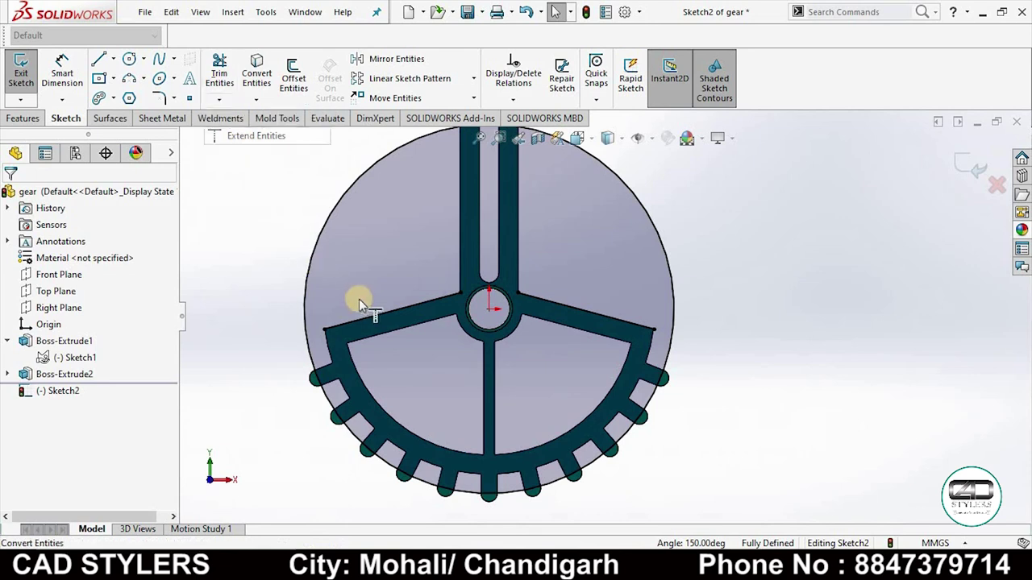
pyautogui.click(362, 319)
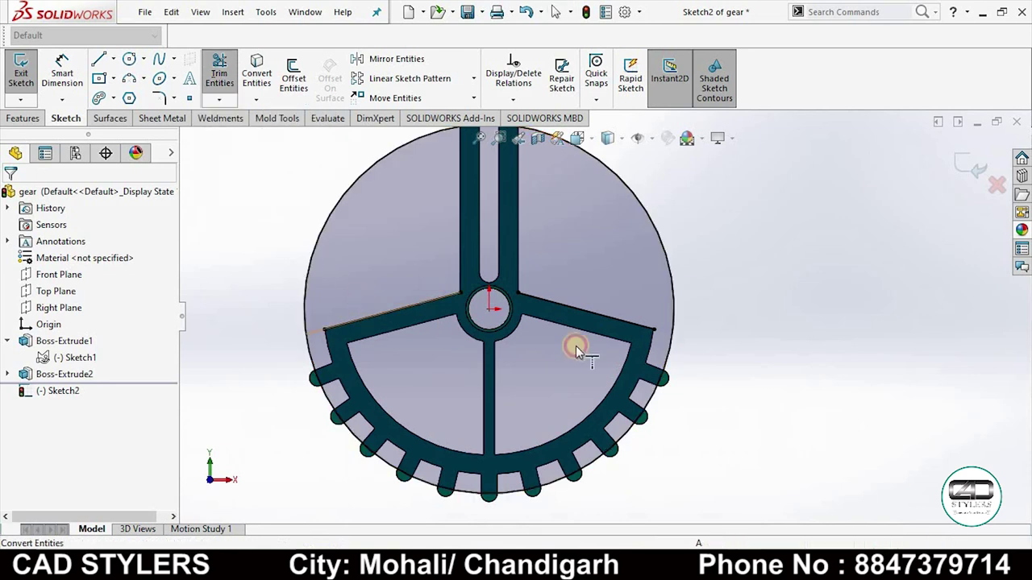
pyautogui.click(627, 323)
# Step: Trim the circle's upper arc and leftover spoke line, then exit the gear sketch
pyautogui.click(219, 73)
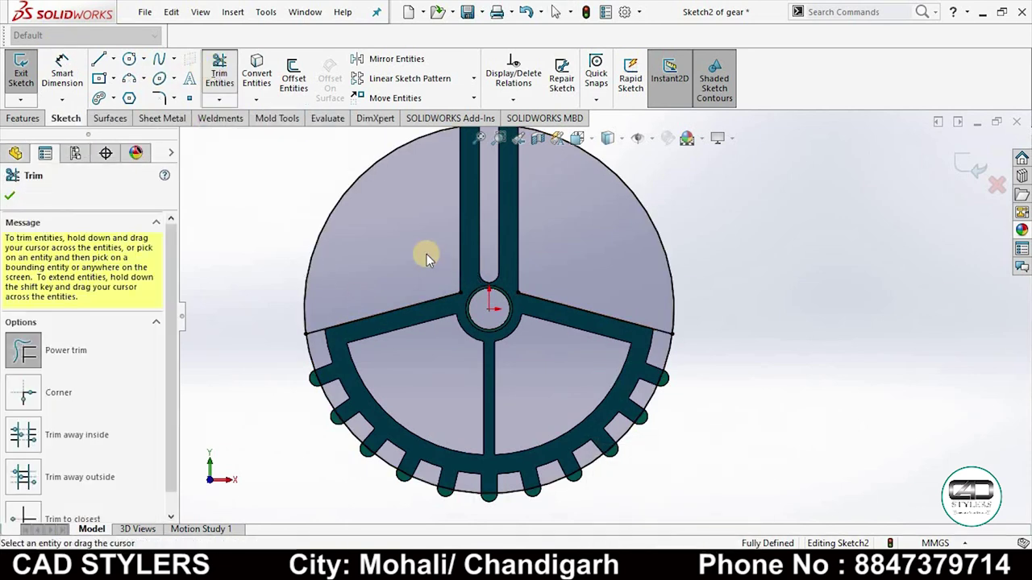
pyautogui.moveTo(300, 209); pyautogui.dragTo(586, 254)
pyautogui.scroll(3, 741, 332)
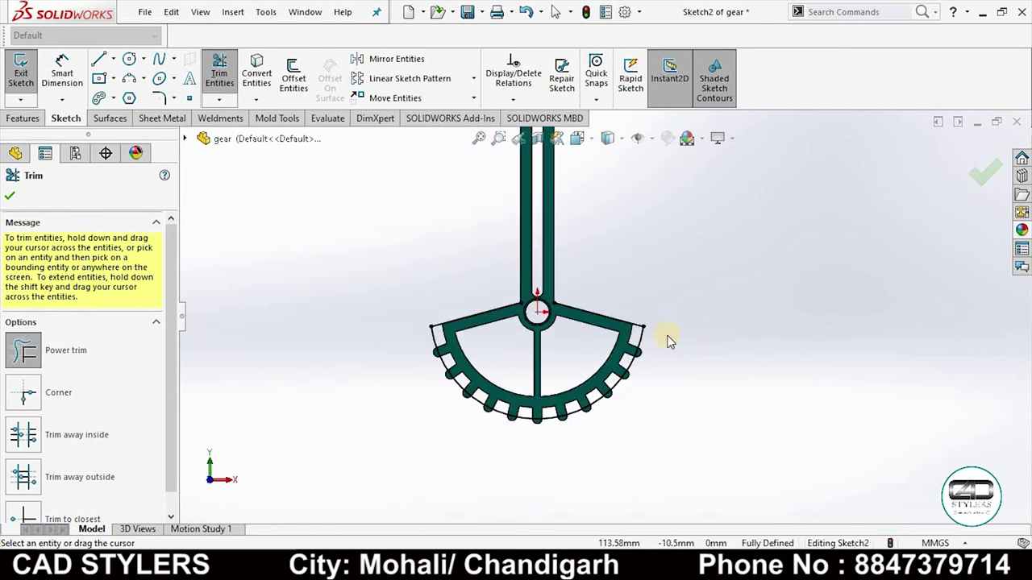
pyautogui.scroll(-5, 668, 339)
pyautogui.click(281, 337)
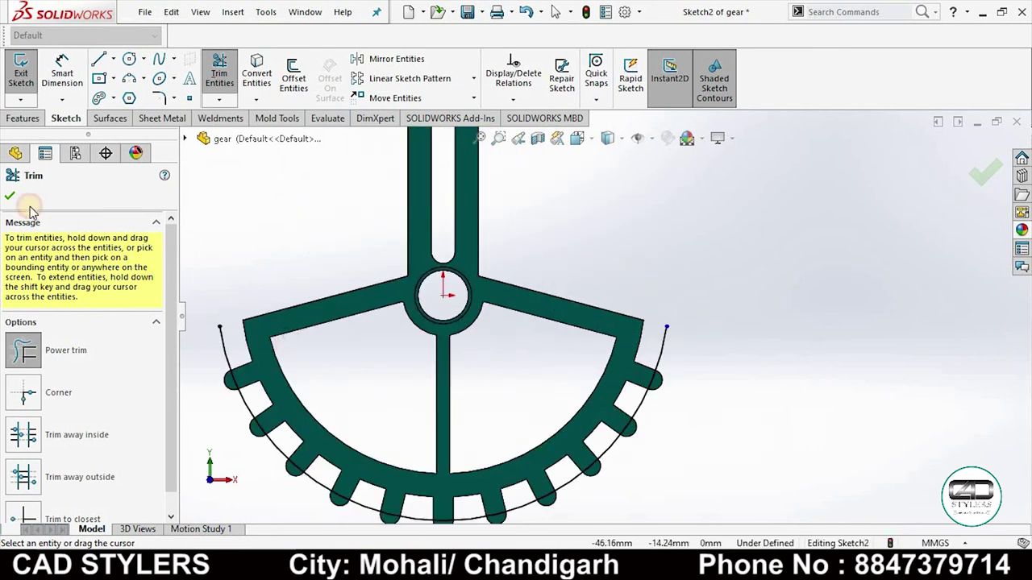
pyautogui.click(14, 196)
pyautogui.click(985, 171)
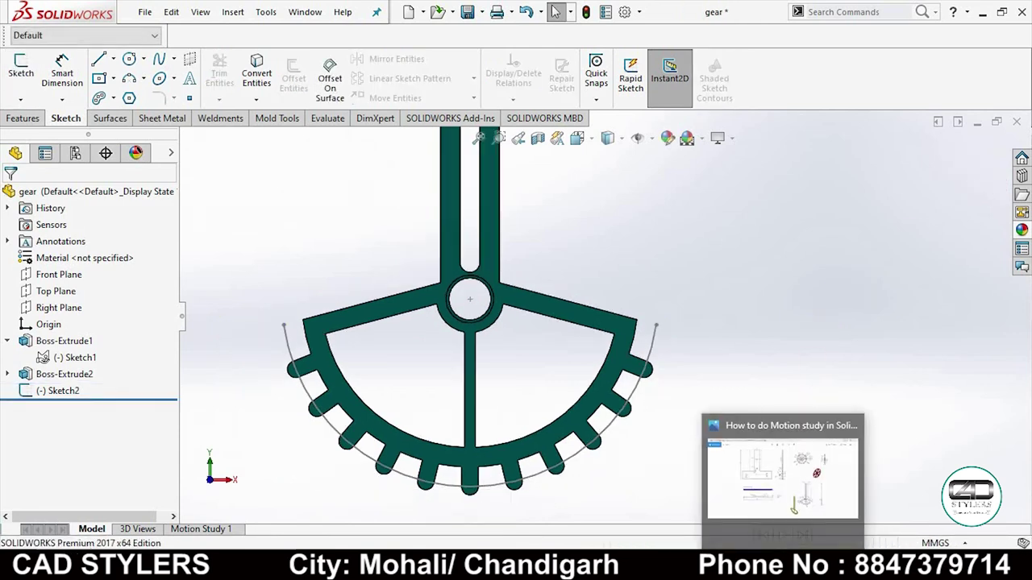
pyautogui.click(775, 544)
pyautogui.click(772, 541)
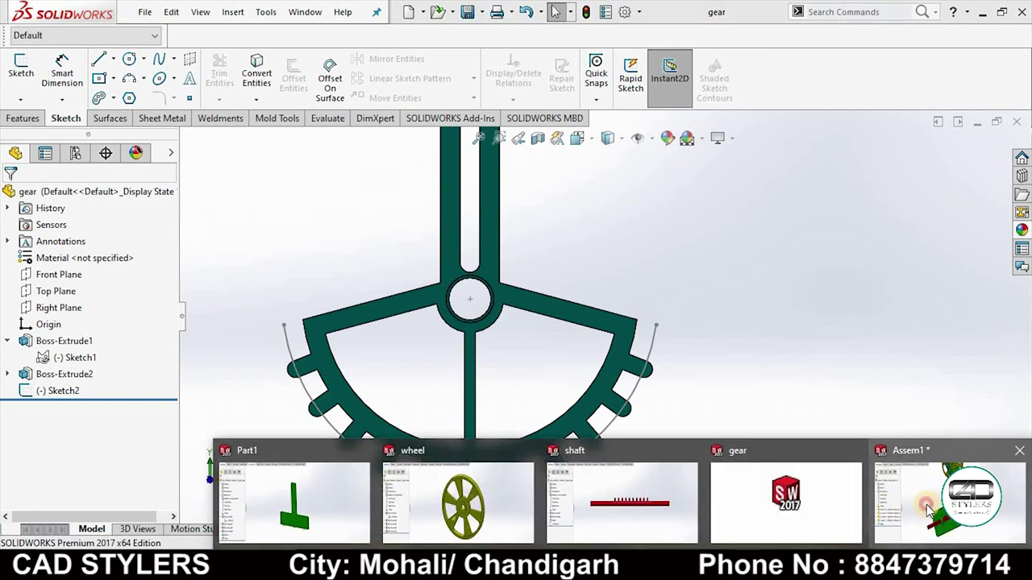
# Step: Return to the assembly and rebuild it after the part changes
pyautogui.click(786, 492)
pyautogui.click(110, 87)
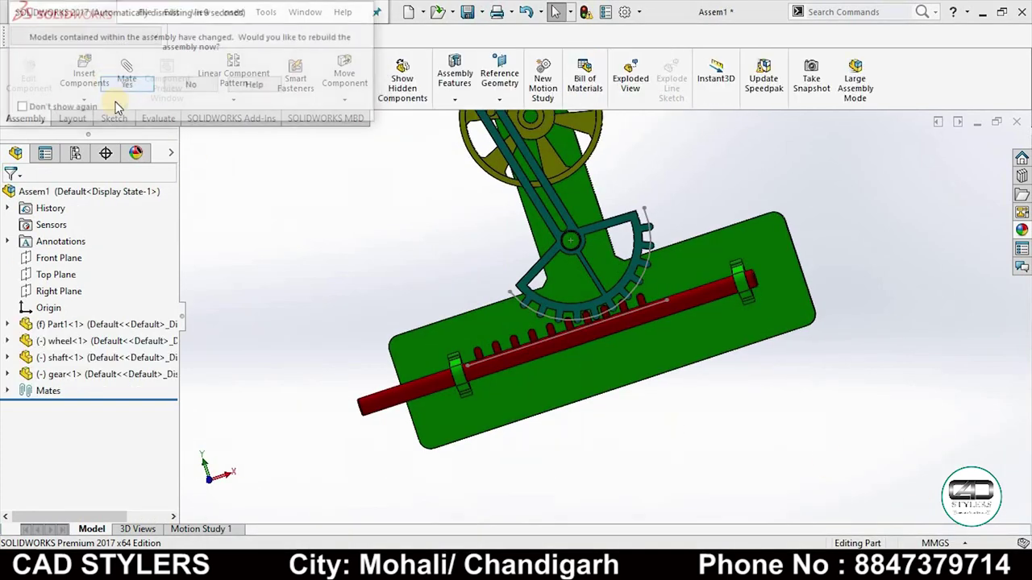
pyautogui.moveTo(679, 329)
pyautogui.mouseDown(button='middle')
pyautogui.moveTo(637, 395)
pyautogui.moveTo(594, 323)
pyautogui.moveTo(626, 336)
pyautogui.mouseUp(button='middle')
pyautogui.scroll(-2, 472, 237)
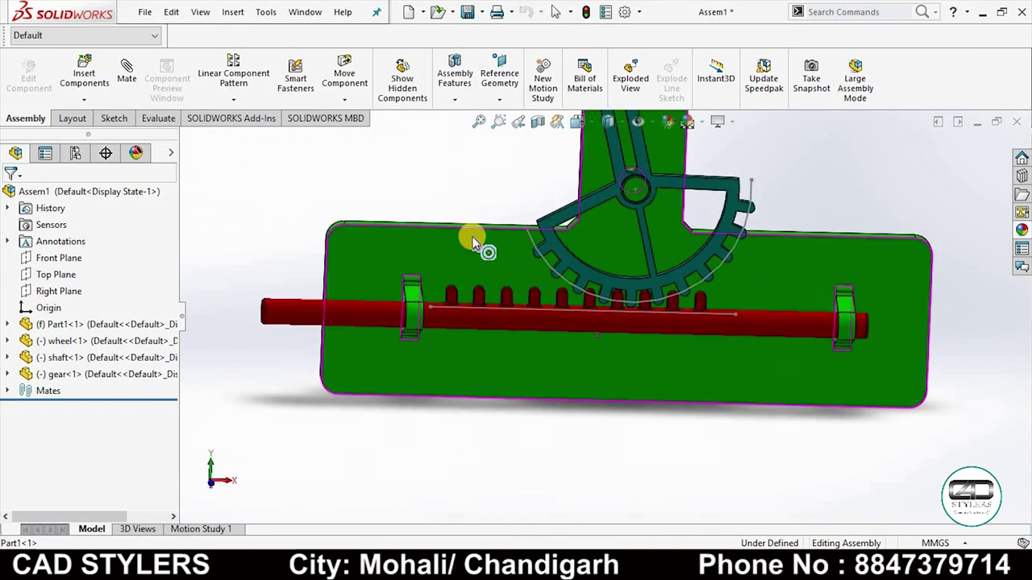
# Step: Add a Rack Pinion mate: shaft's Sketch4 line as rack, gear arc as pinion, pitch diameter 134
pyautogui.click(127, 74)
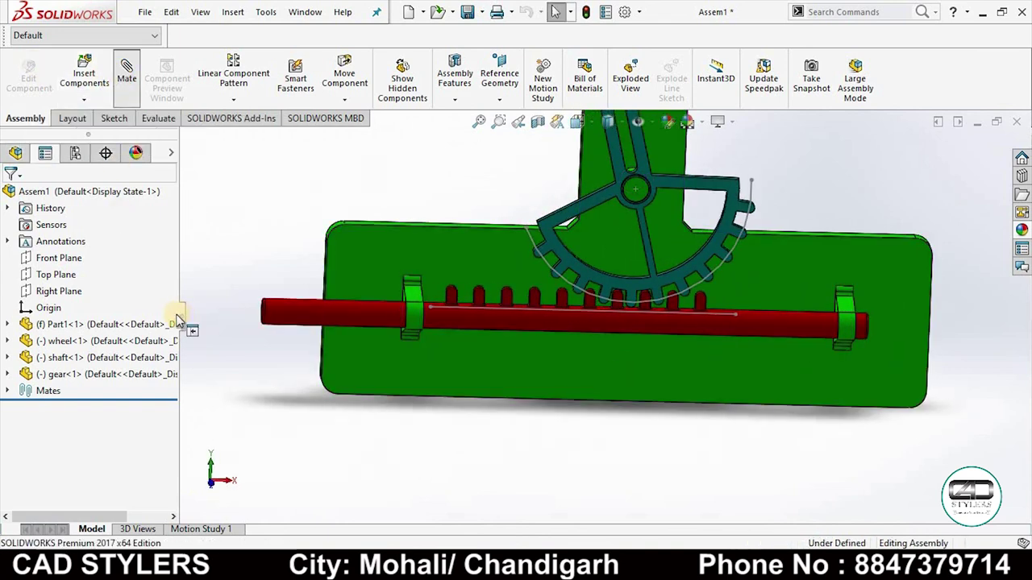
pyautogui.scroll(-5, 157, 338)
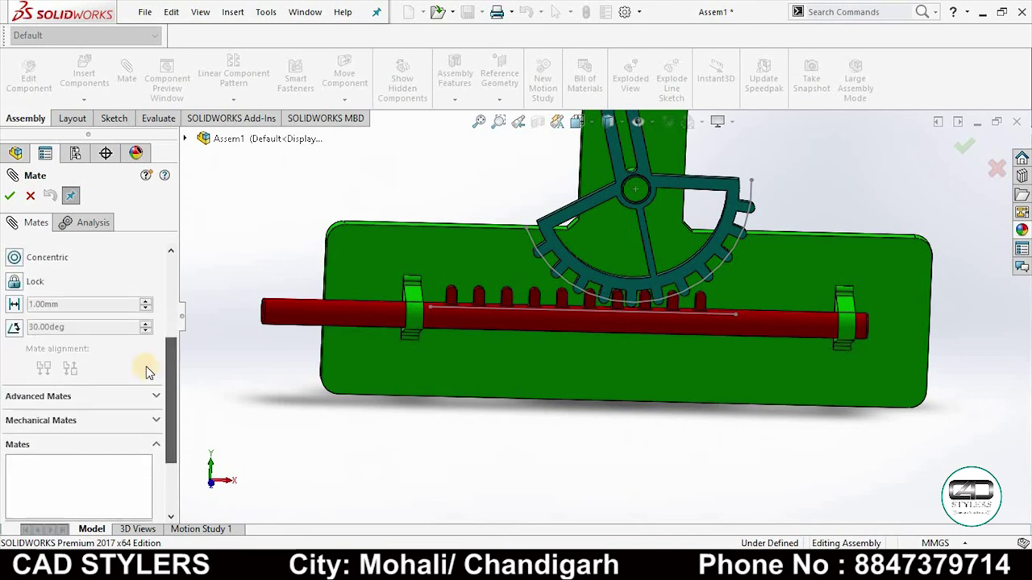
pyautogui.click(46, 425)
pyautogui.scroll(5, 169, 367)
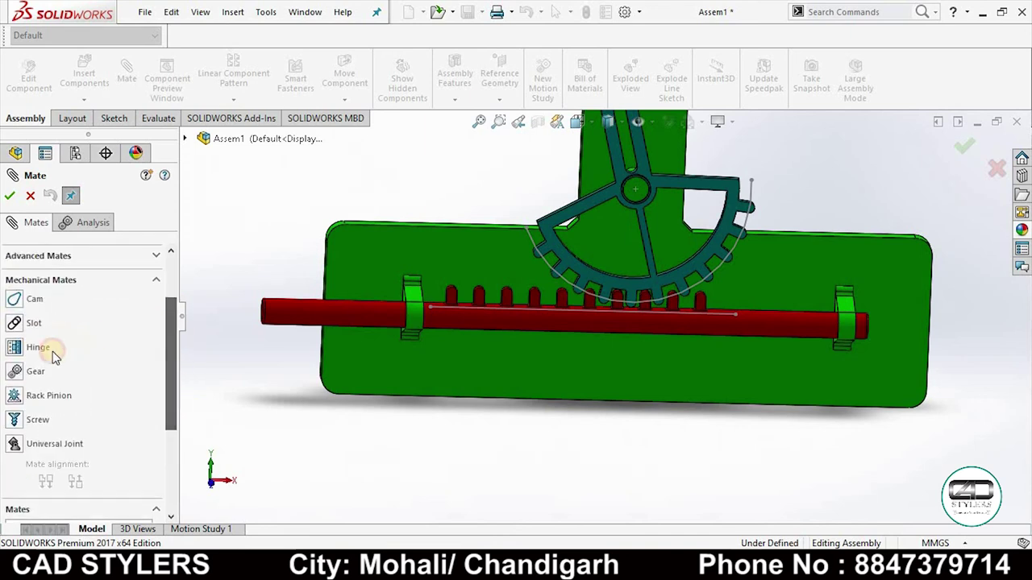
pyautogui.click(13, 397)
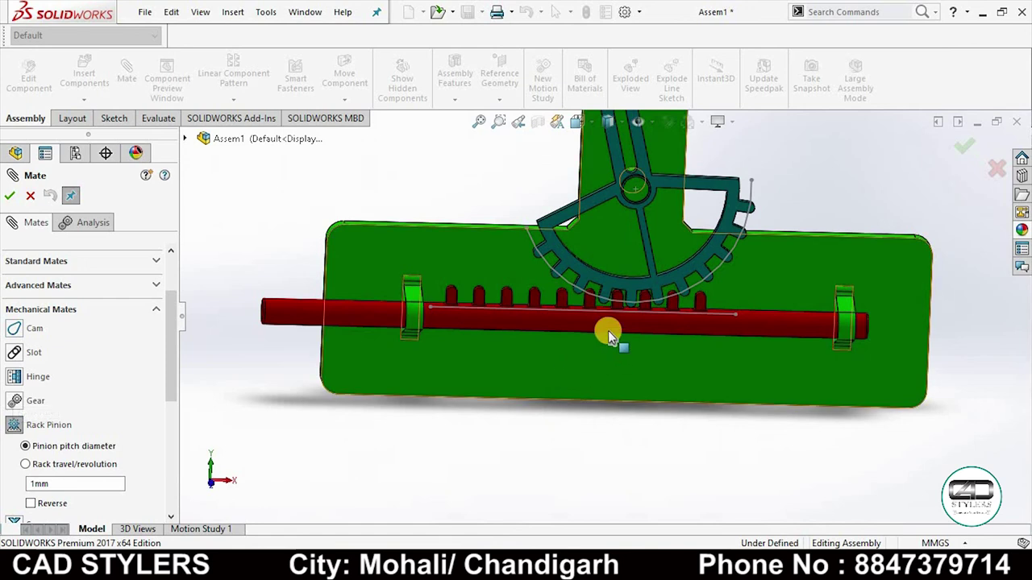
pyautogui.scroll(-3, 620, 318)
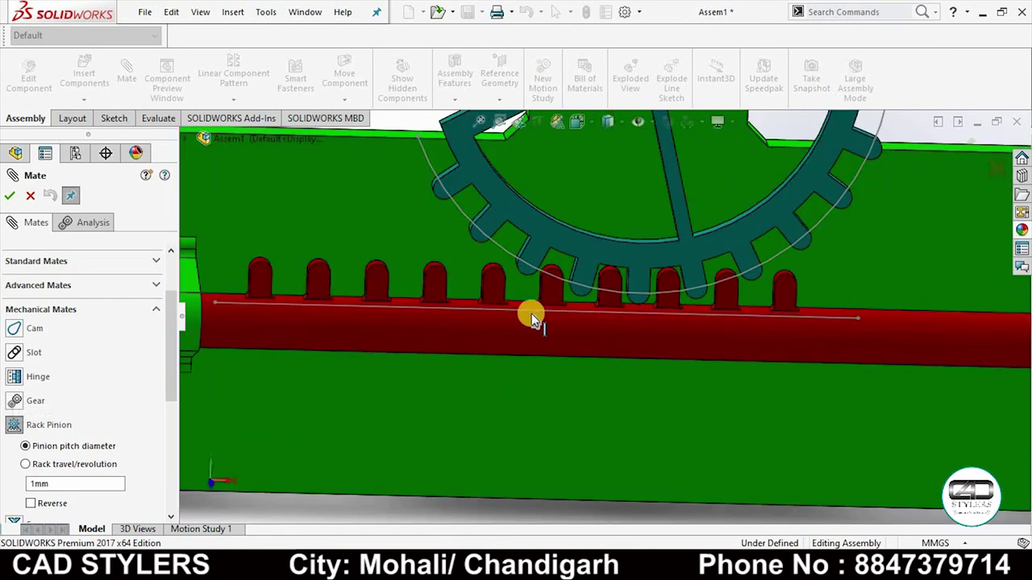
pyautogui.moveTo(169, 371); pyautogui.dragTo(170, 318)
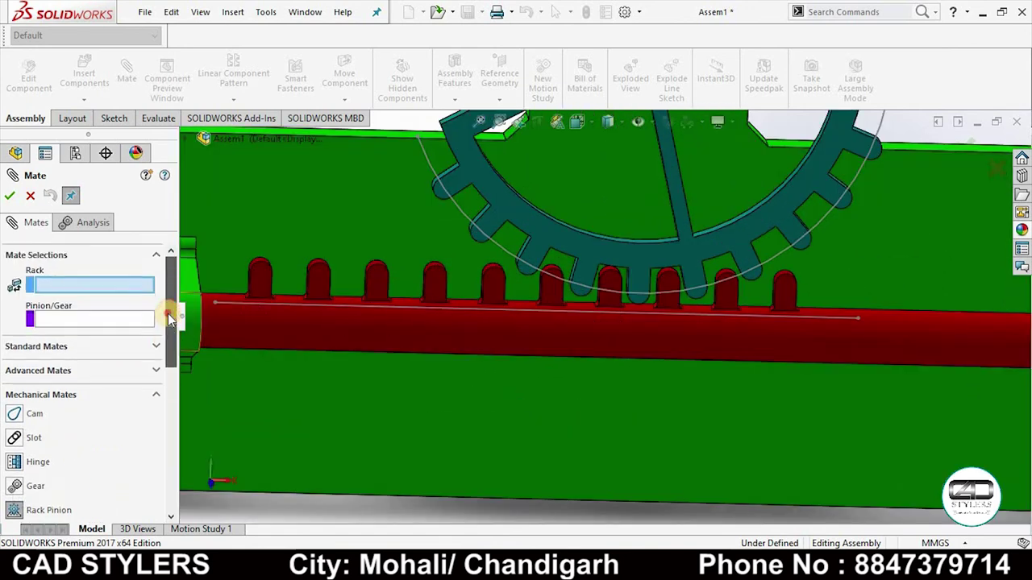
pyautogui.click(504, 310)
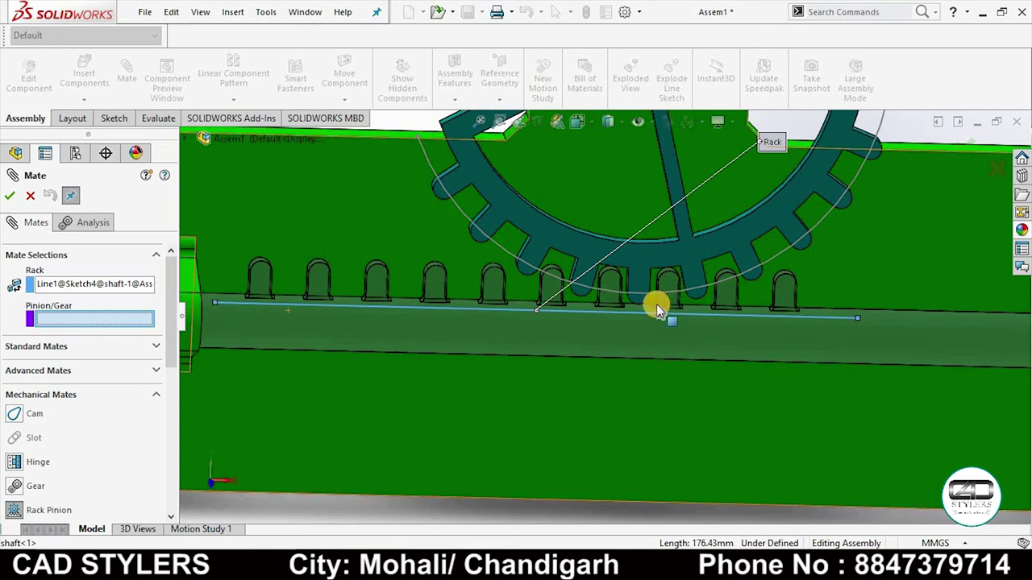
pyautogui.click(619, 292)
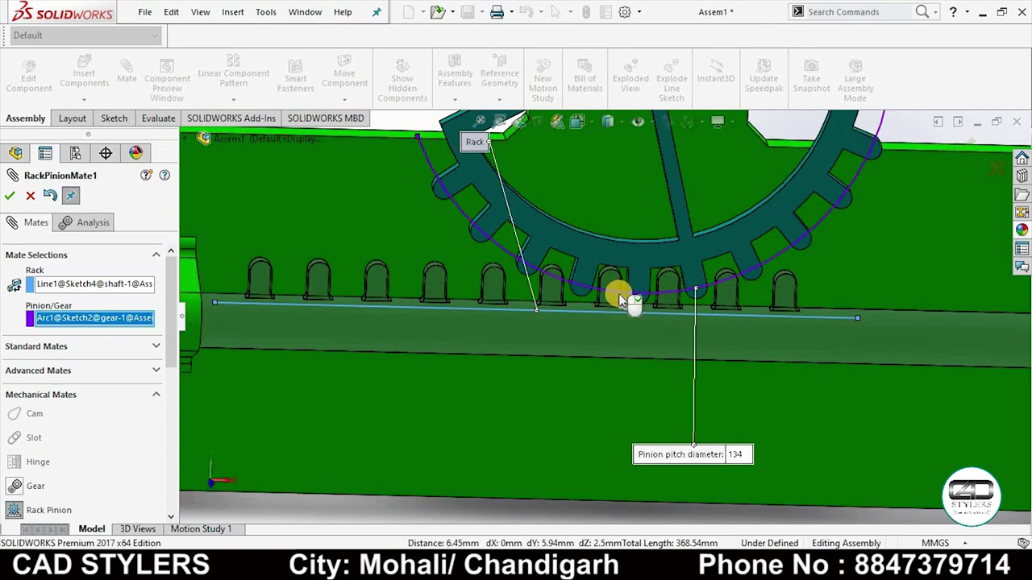
pyautogui.click(10, 196)
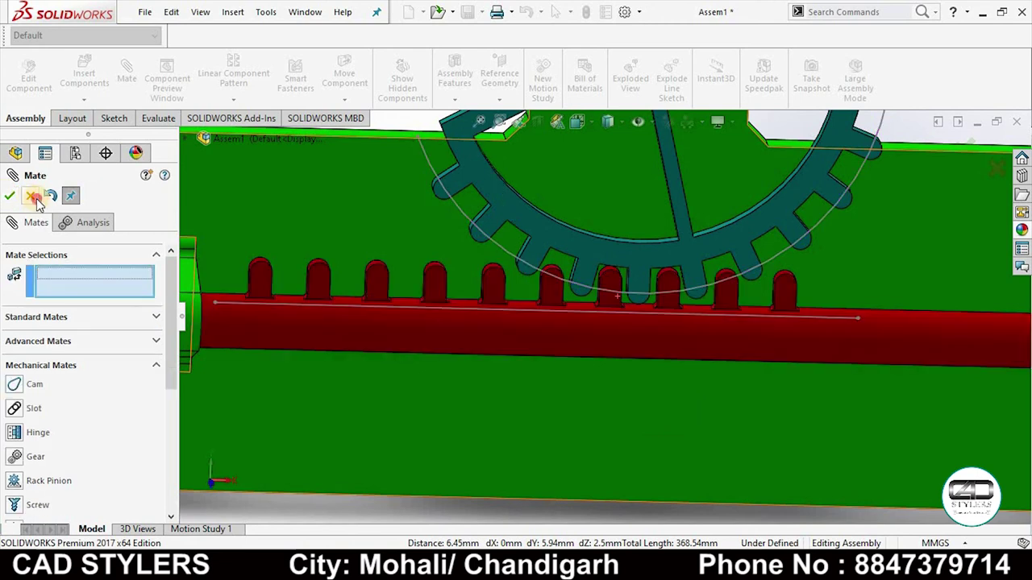
# Step: Hide the gear's arc sketch and the shaft's Sketch4 line, then show the Motion Study 1 timeline
pyautogui.press('Escape')
pyautogui.scroll(3, 713, 343)
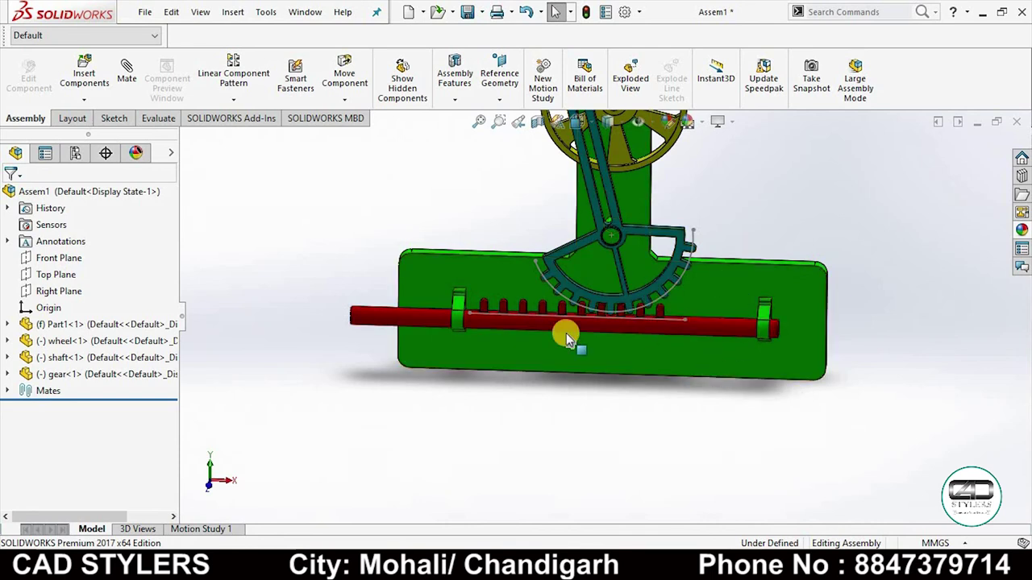
pyautogui.click(694, 237)
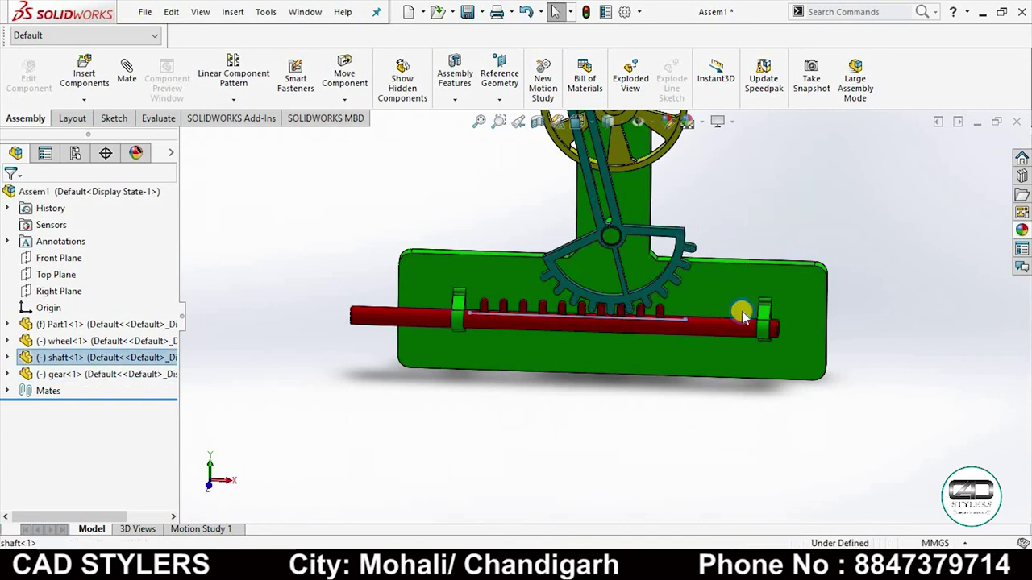
pyautogui.rightClick(669, 321)
pyautogui.click(701, 299)
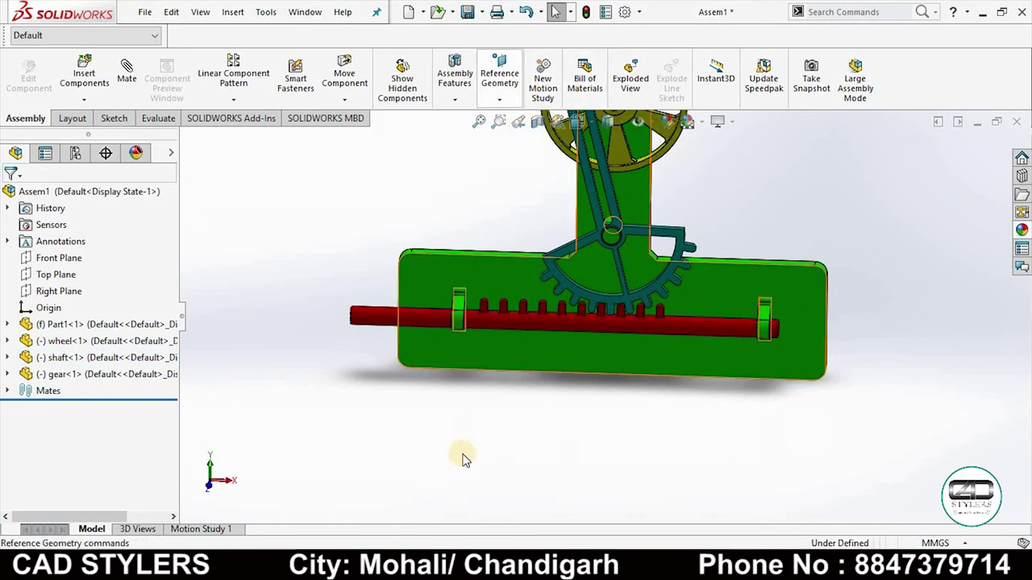
pyautogui.click(203, 528)
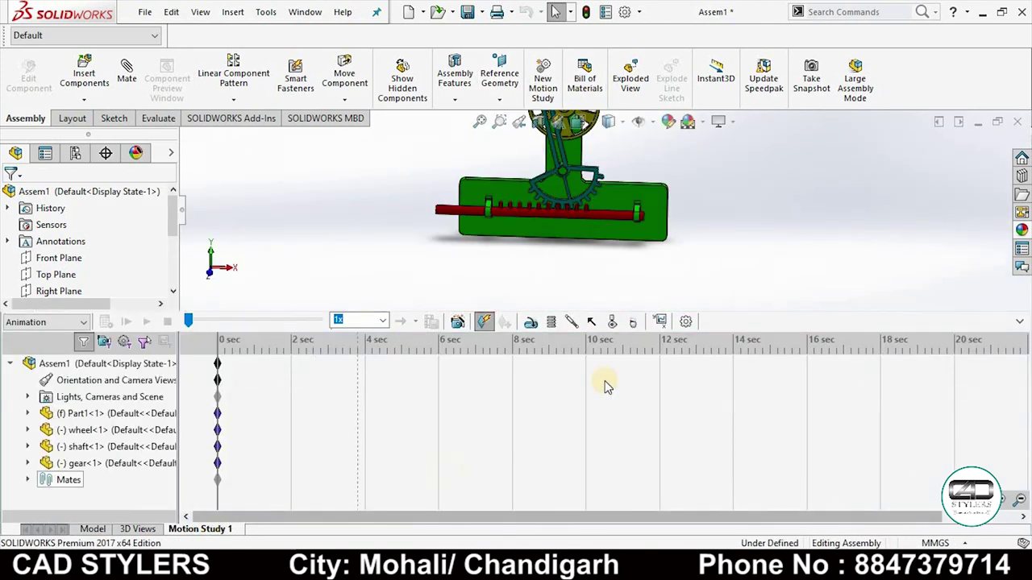
# Step: Add a constant-speed 100 RPM rotary motor located on the wheel's hub face
pyautogui.click(530, 323)
pyautogui.scroll(2, 649, 272)
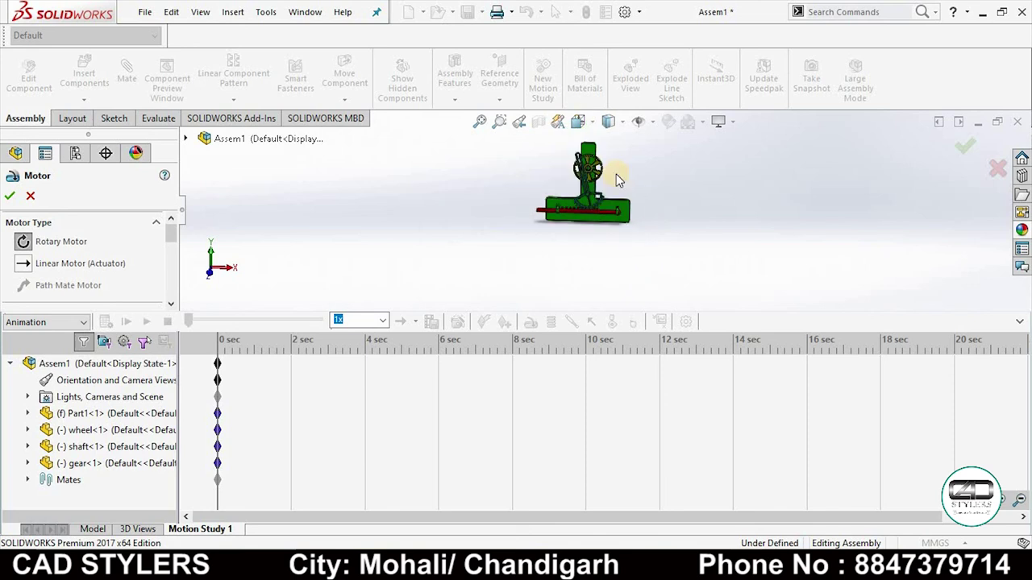
pyautogui.scroll(-3, 612, 178)
pyautogui.scroll(-2, 559, 184)
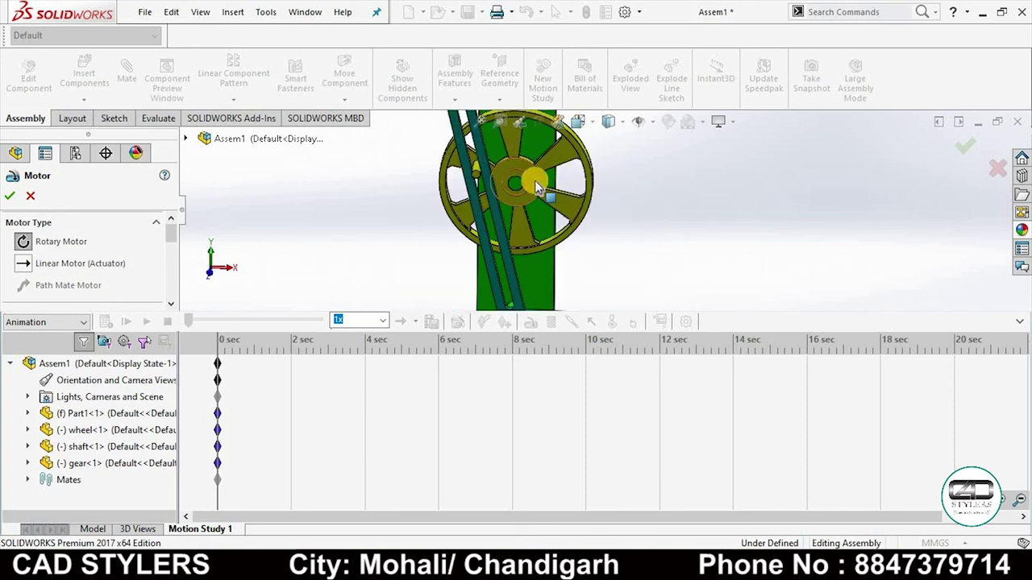
pyautogui.click(518, 199)
pyautogui.moveTo(518, 199)
pyautogui.mouseDown(button='middle')
pyautogui.moveTo(533, 173)
pyautogui.moveTo(137, 233)
pyautogui.mouseUp(button='middle')
pyautogui.click(533, 172)
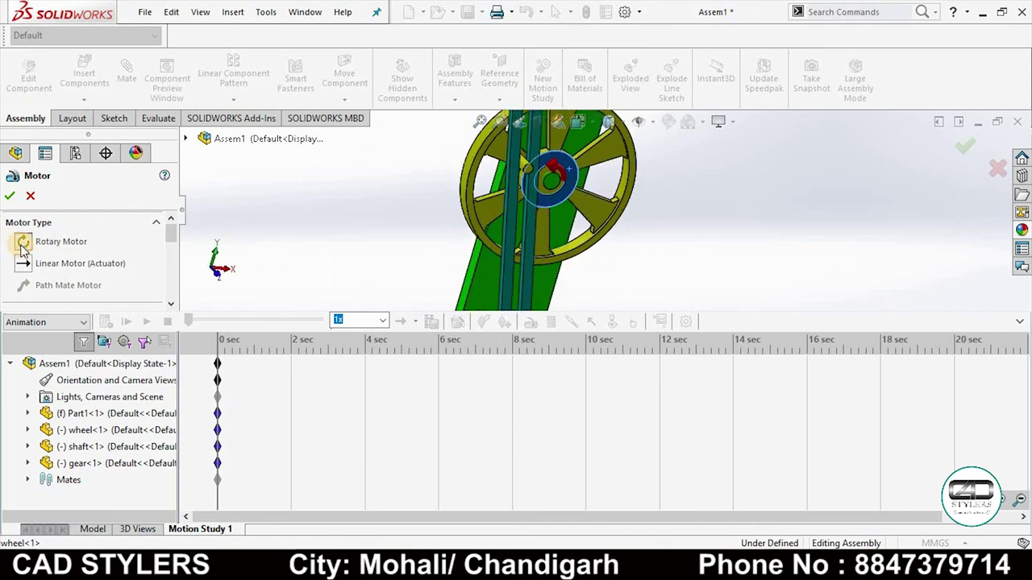
pyautogui.scroll(-3, 171, 232)
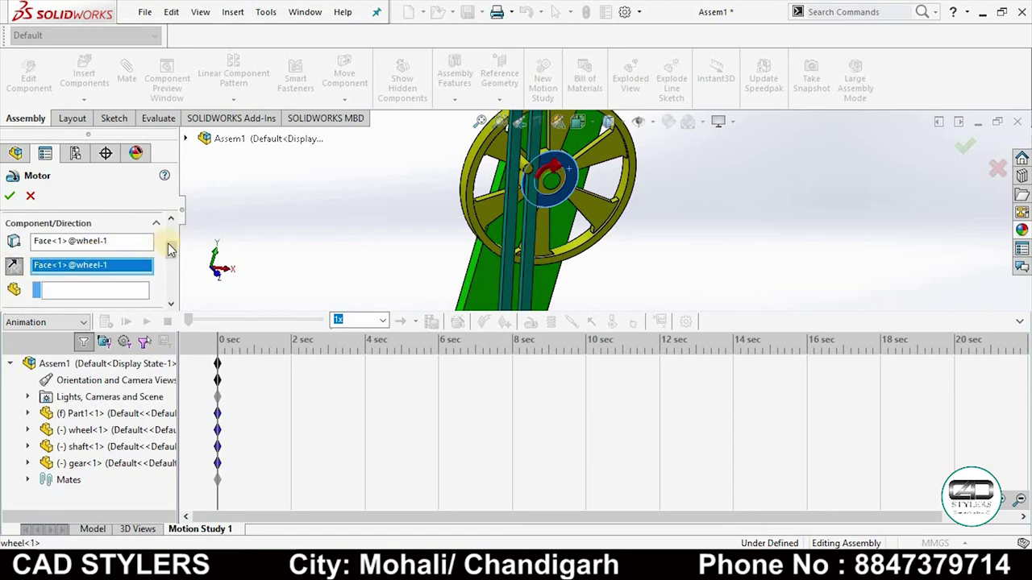
pyautogui.scroll(-3, 170, 251)
pyautogui.scroll(-2, 166, 253)
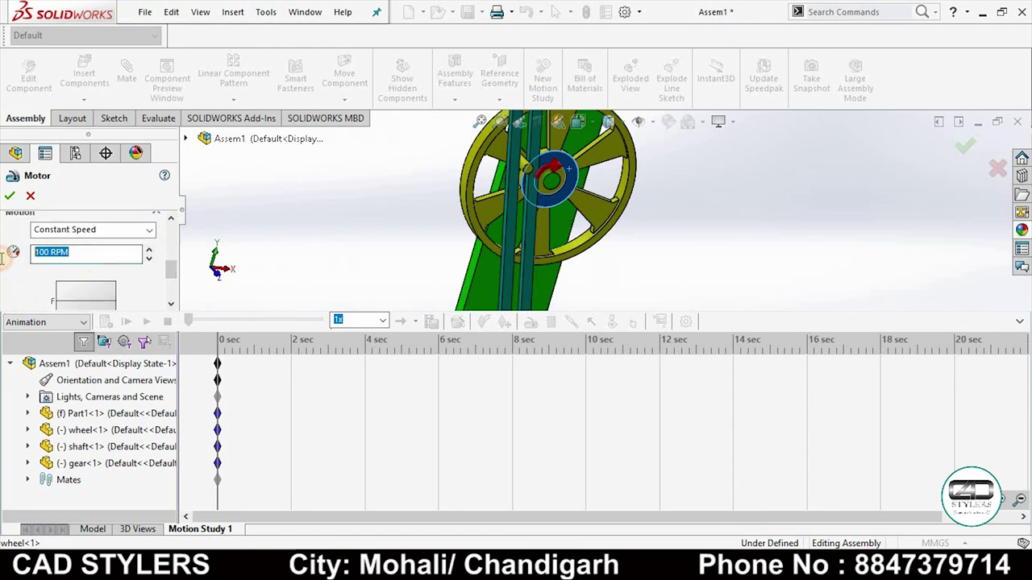
pyautogui.click(9, 197)
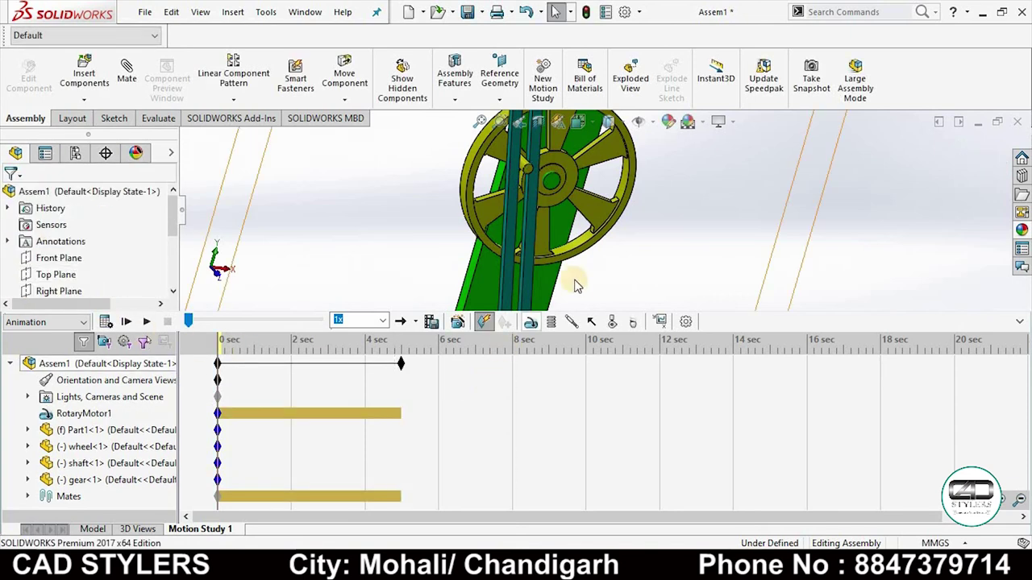
# Step: Zoom out to the whole assembly and calculate the 5-second motion study
pyautogui.scroll(5, 576, 284)
pyautogui.moveTo(597, 274); pyautogui.dragTo(625, 266, button='middle')
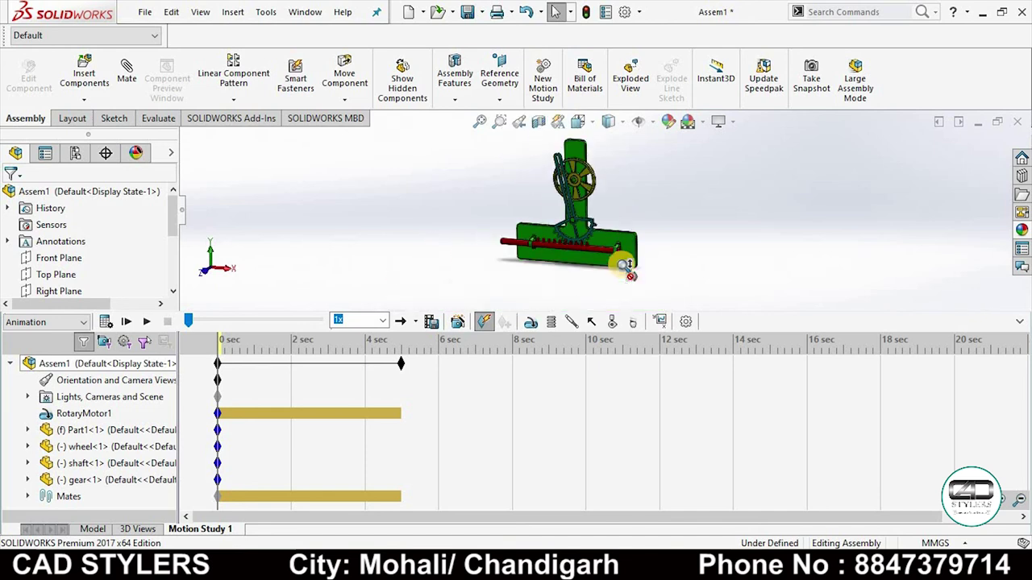
pyautogui.scroll(-2, 612, 274)
pyautogui.scroll(-2, 610, 281)
pyautogui.scroll(-2, 610, 282)
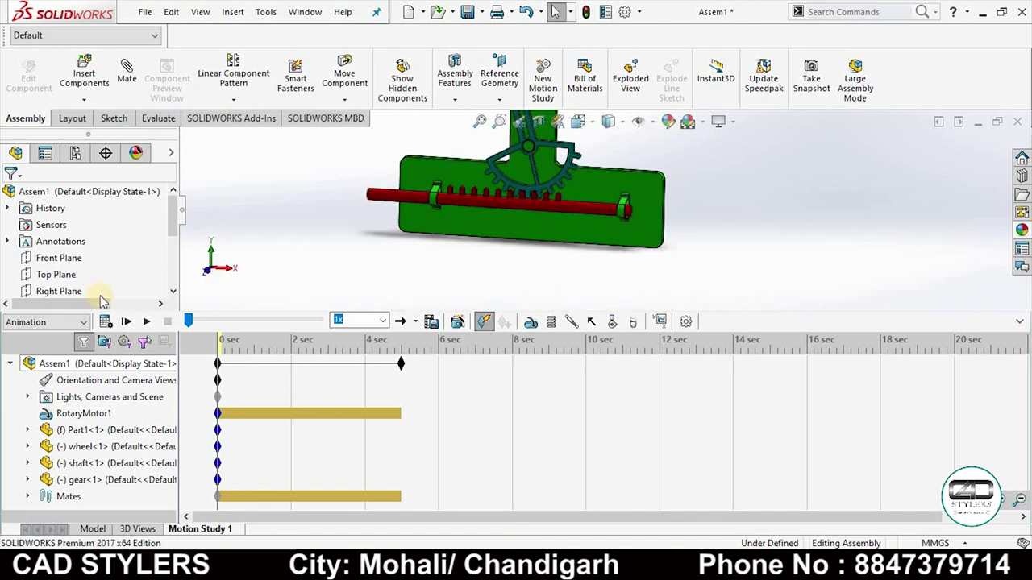
pyautogui.click(105, 322)
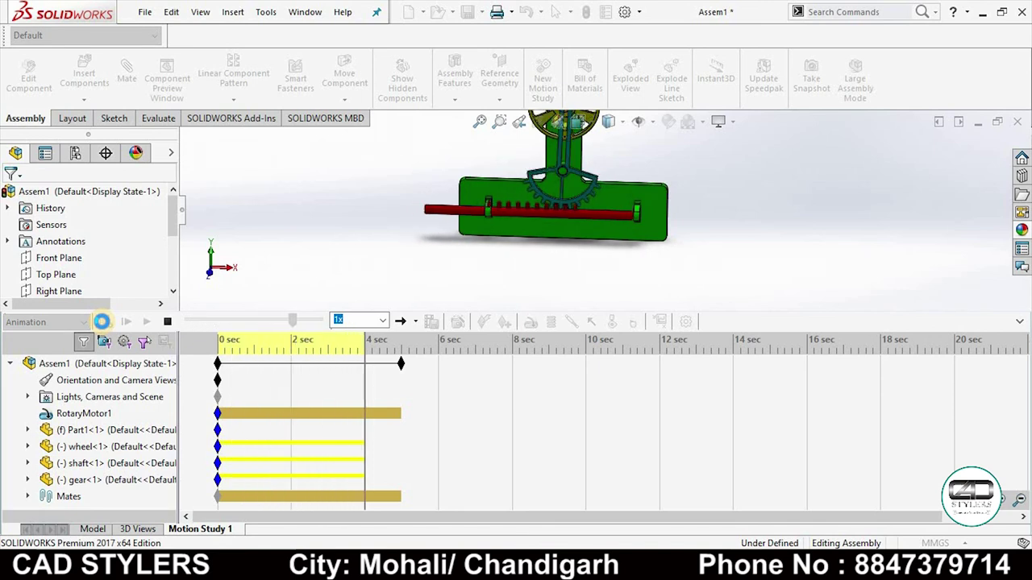
pyautogui.moveTo(401, 364)
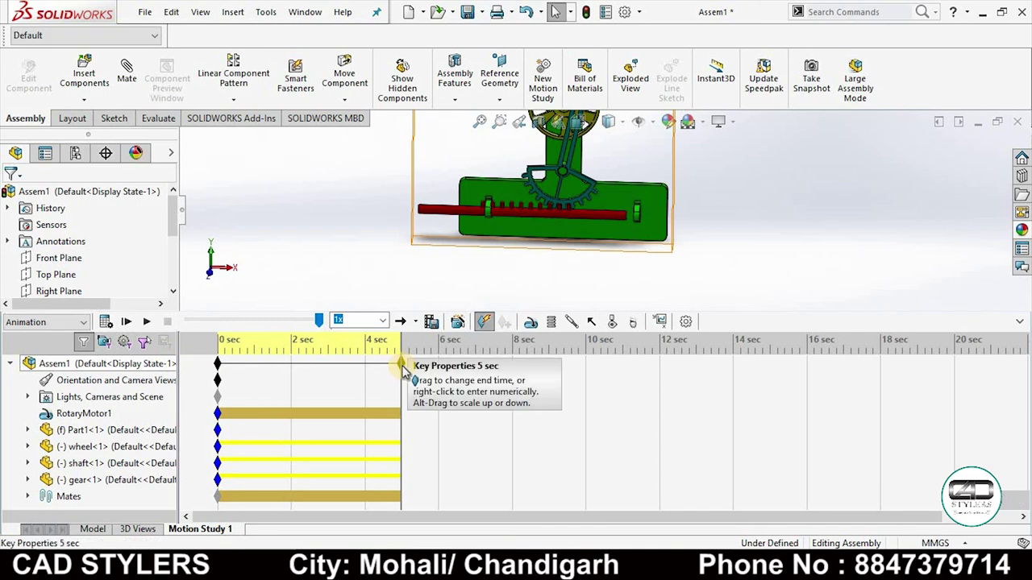
# Step: Drag the study end time from 5 to 16 seconds and recalculate the motion
pyautogui.moveTo(403, 371); pyautogui.dragTo(614, 385)
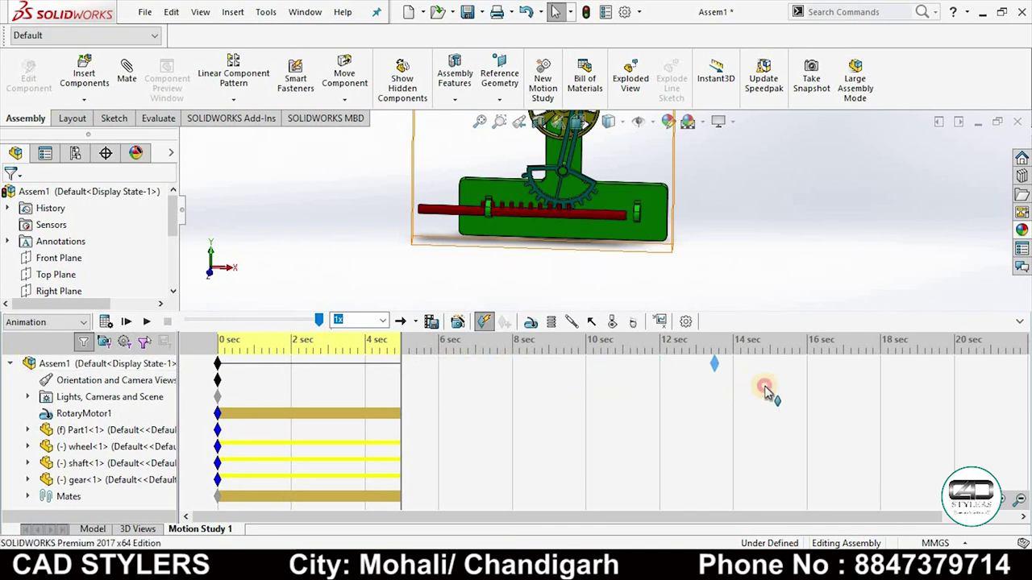
pyautogui.moveTo(806, 387); pyautogui.dragTo(816, 387)
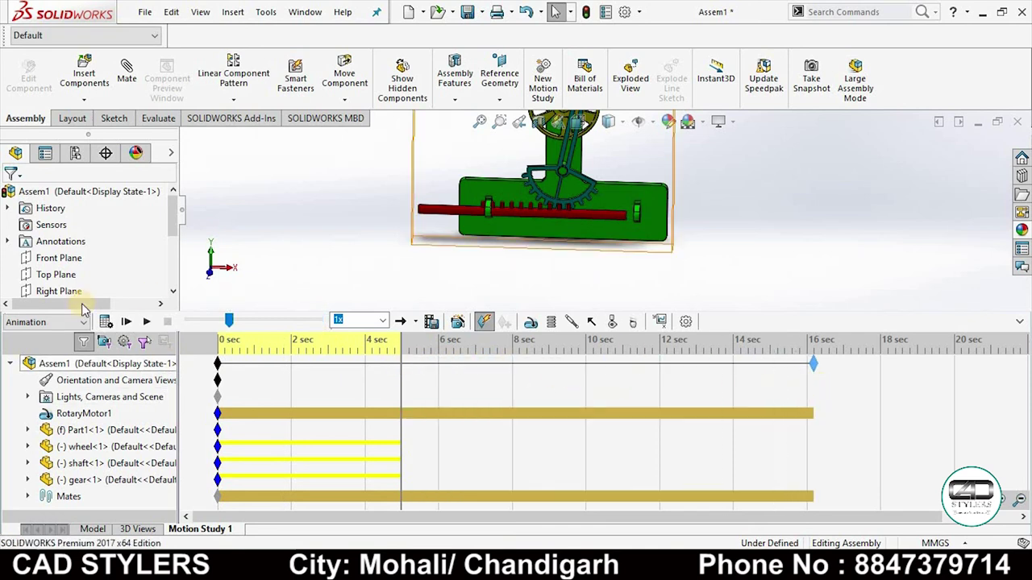
pyautogui.click(104, 323)
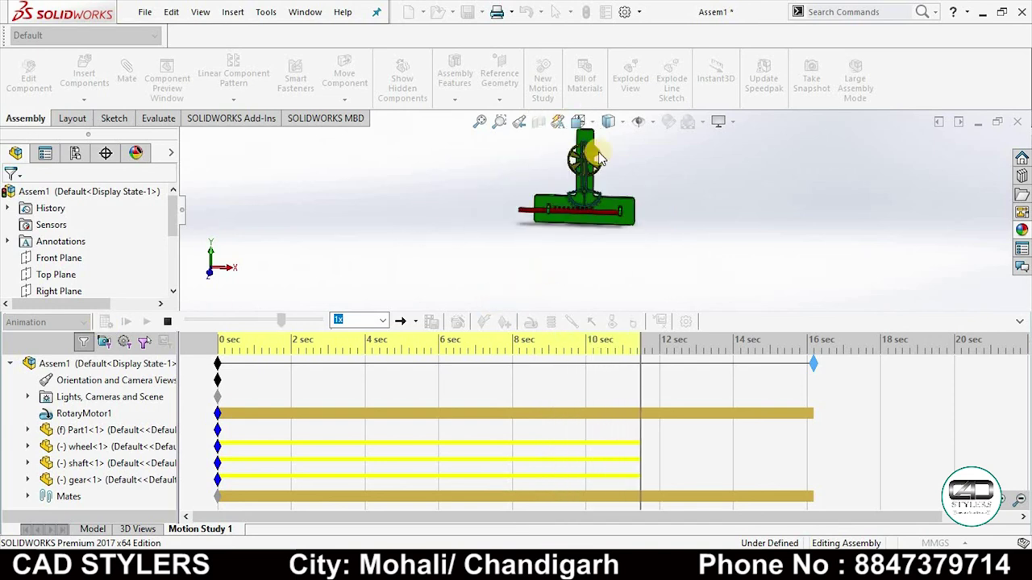
pyautogui.press('f')
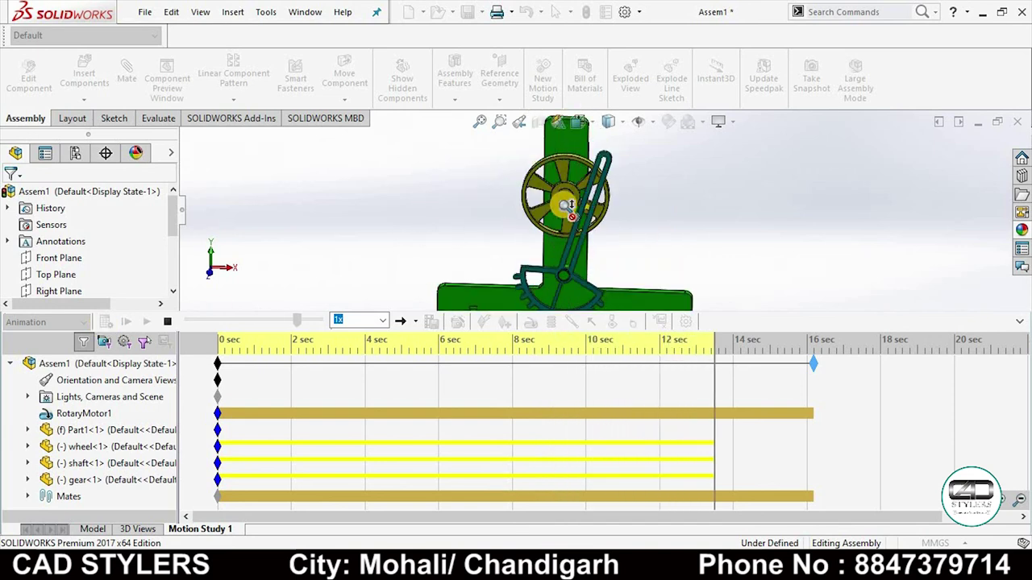
pyautogui.scroll(1, 508, 226)
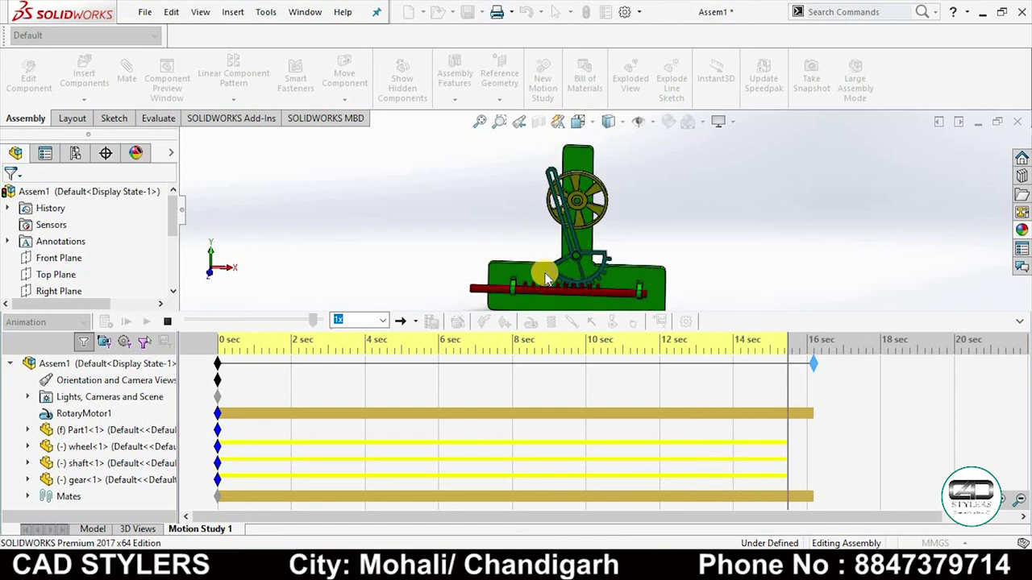
# Step: Edit RotaryMotor1's settings and accept the changes
pyautogui.rightClick(62, 417)
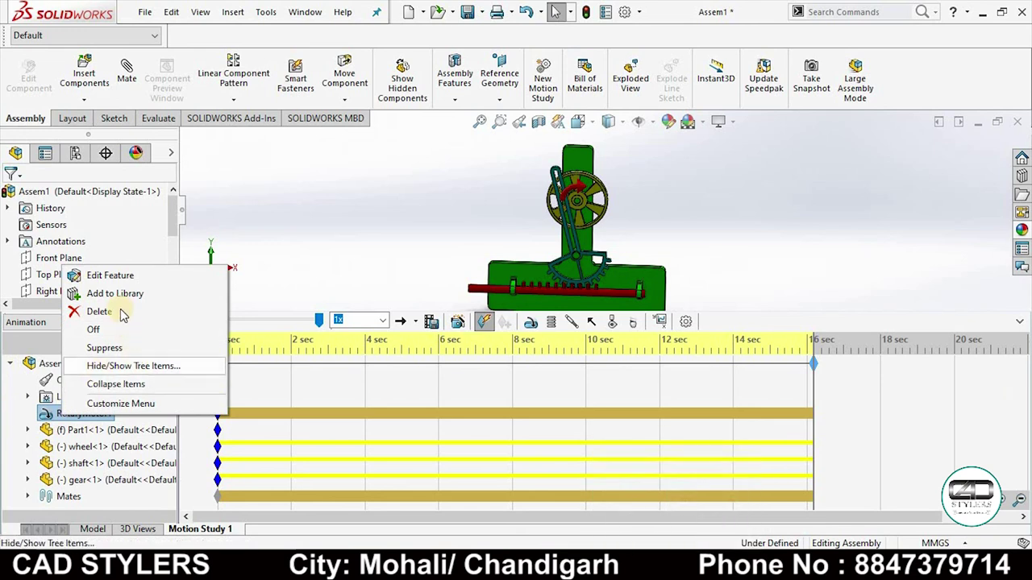
pyautogui.click(120, 276)
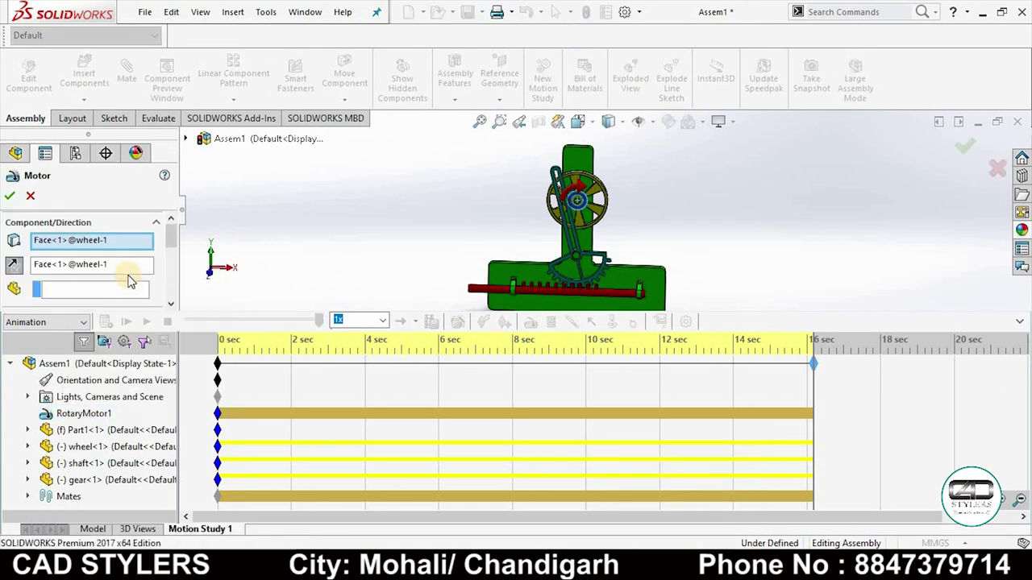
pyautogui.moveTo(171, 246); pyautogui.dragTo(170, 265)
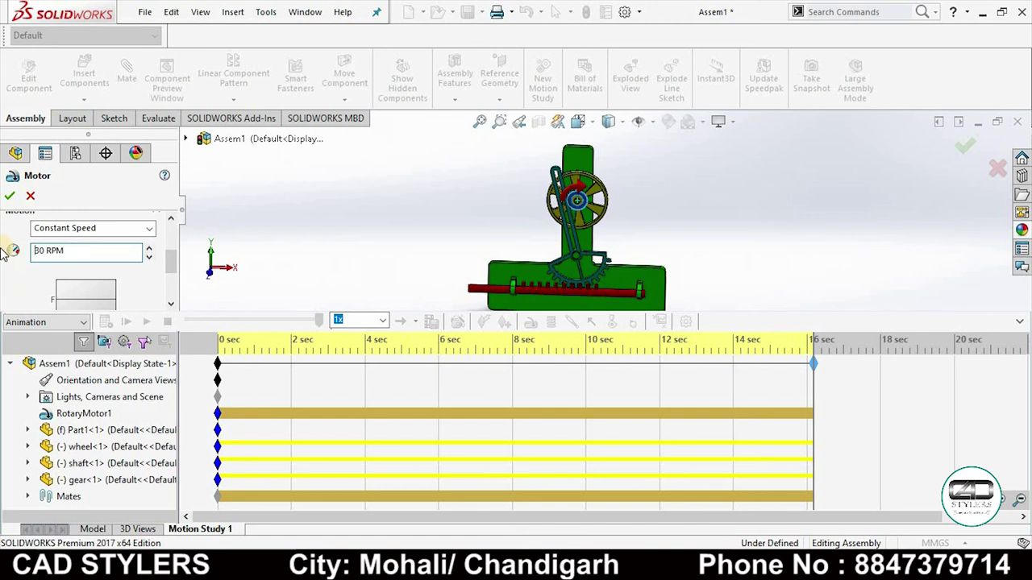
pyautogui.click(9, 197)
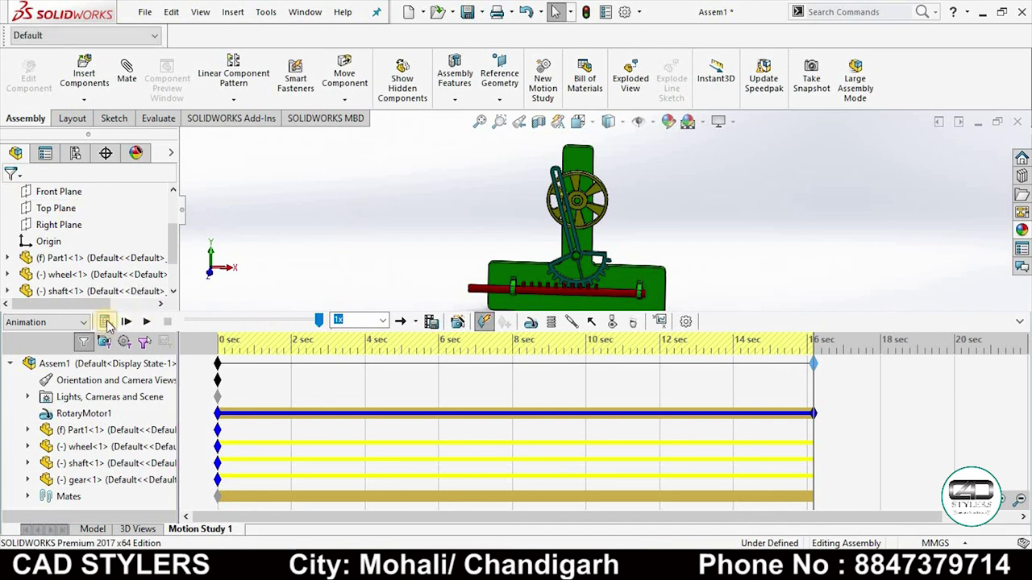
# Step: Recalculate the motion study through 16 seconds, zooming to watch the gear drive the rack
pyautogui.click(105, 321)
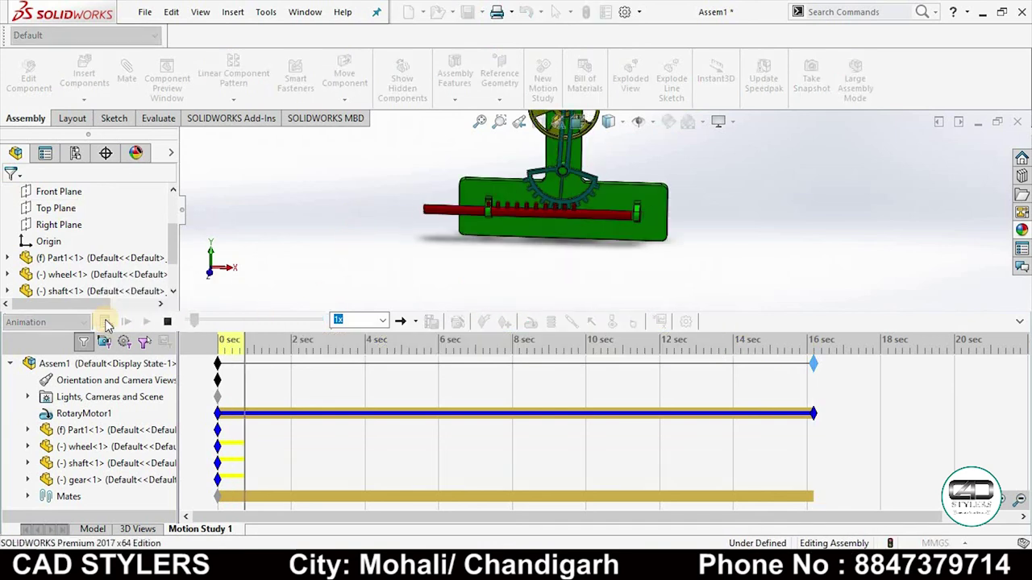
pyautogui.scroll(3, 656, 161)
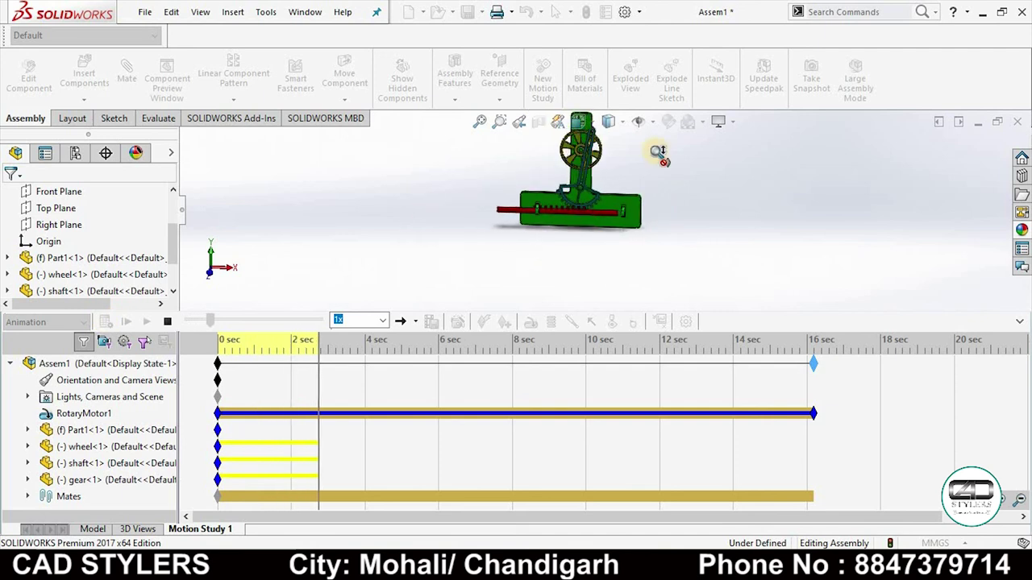
pyautogui.scroll(-2, 657, 153)
pyautogui.scroll(2, 604, 166)
pyautogui.scroll(-2, 564, 181)
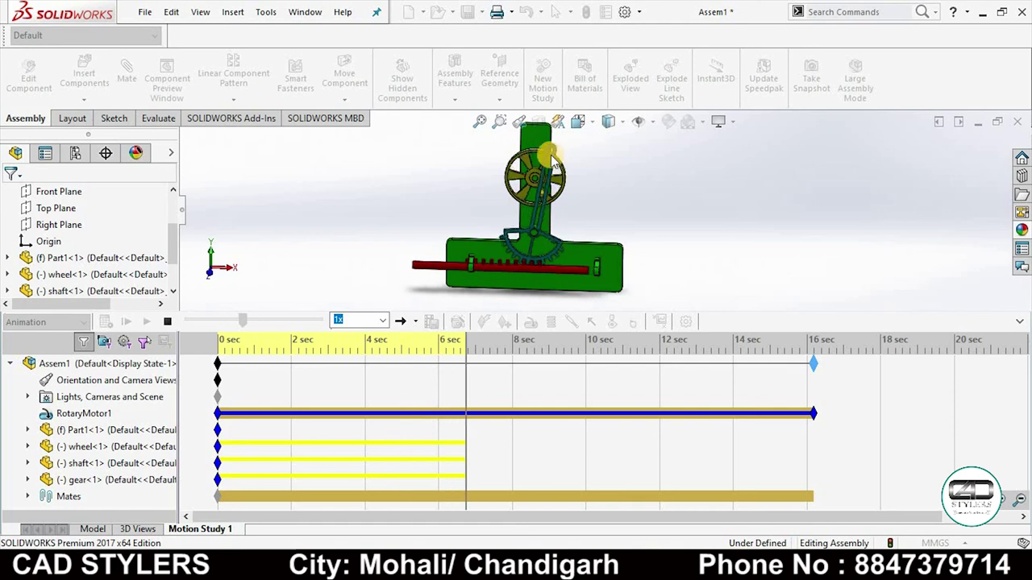
pyautogui.scroll(-1, 555, 190)
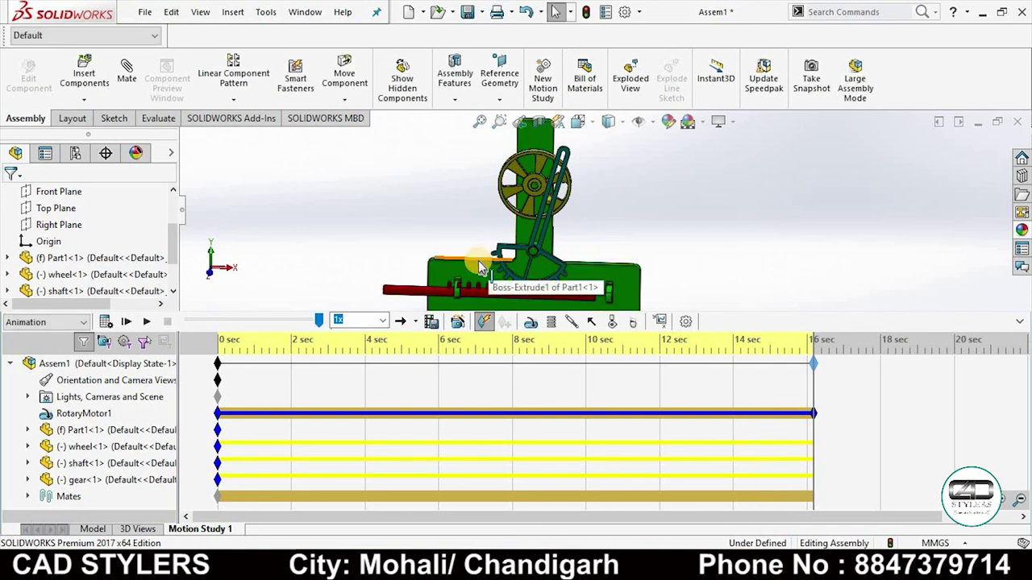
# Step: Review RotaryMotor1's Constant Speed 10 RPM setting, accept it, and recalculate the study
pyautogui.rightClick(86, 416)
pyautogui.click(121, 277)
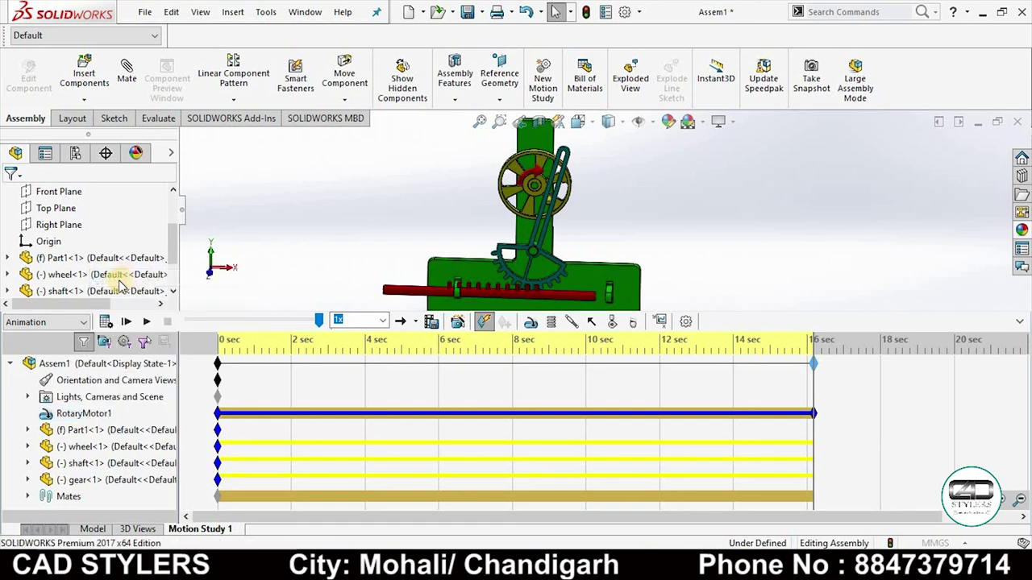
pyautogui.moveTo(169, 242)
pyautogui.mouseDown()
pyautogui.moveTo(165, 289)
pyautogui.moveTo(93, 289)
pyautogui.mouseUp()
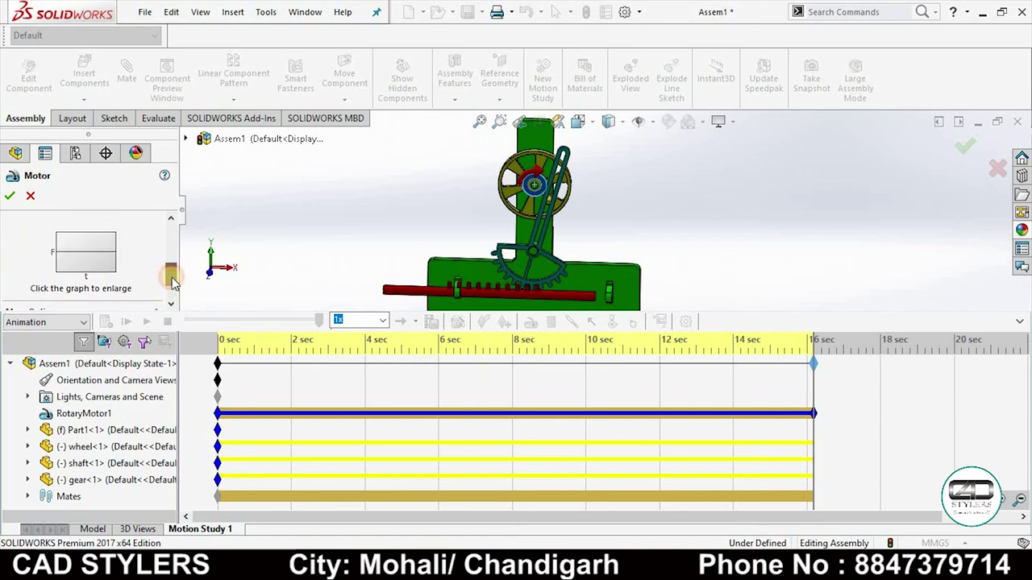
pyautogui.moveTo(172, 297); pyautogui.dragTo(171, 260)
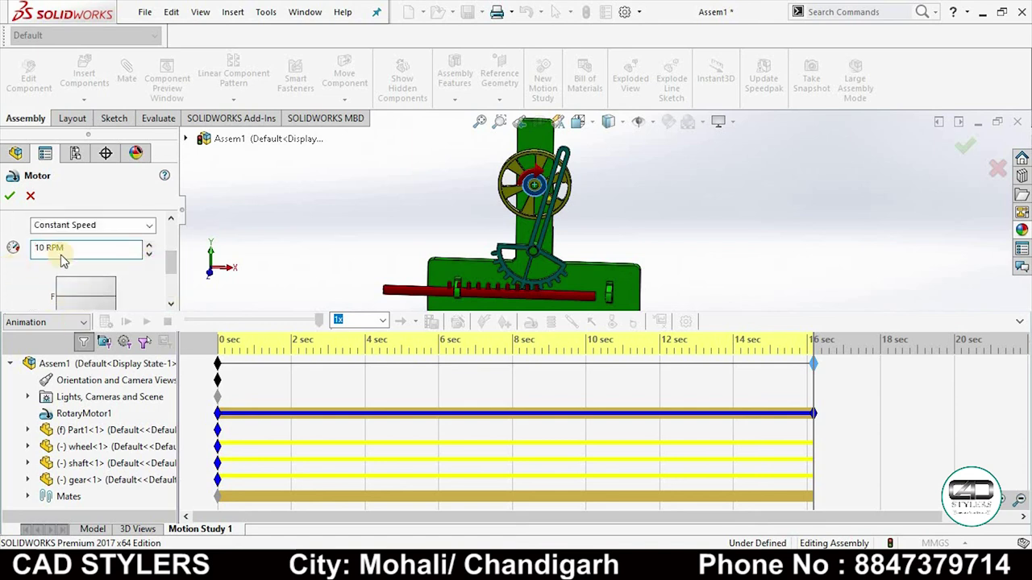
pyautogui.click(11, 197)
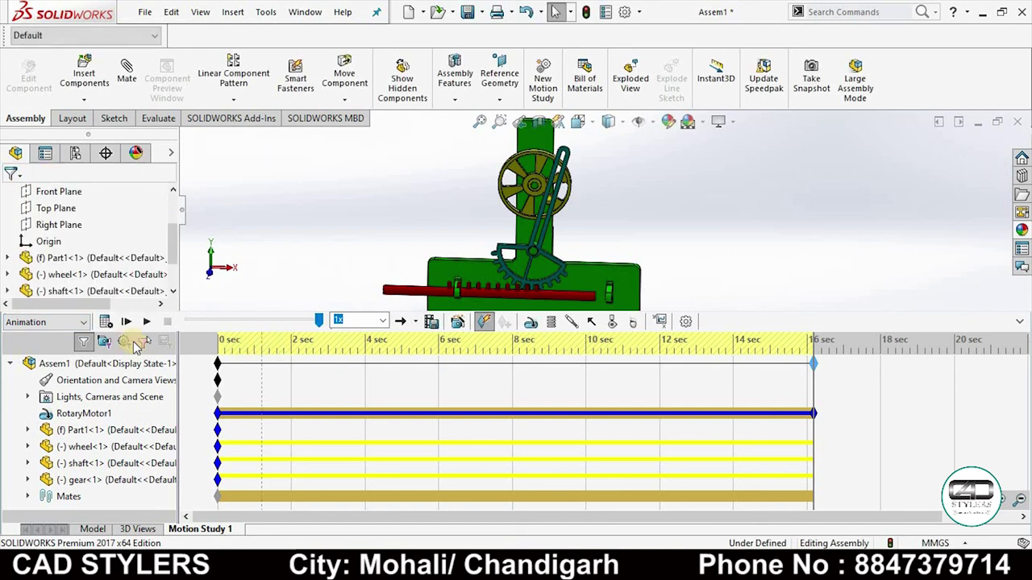
pyautogui.click(102, 322)
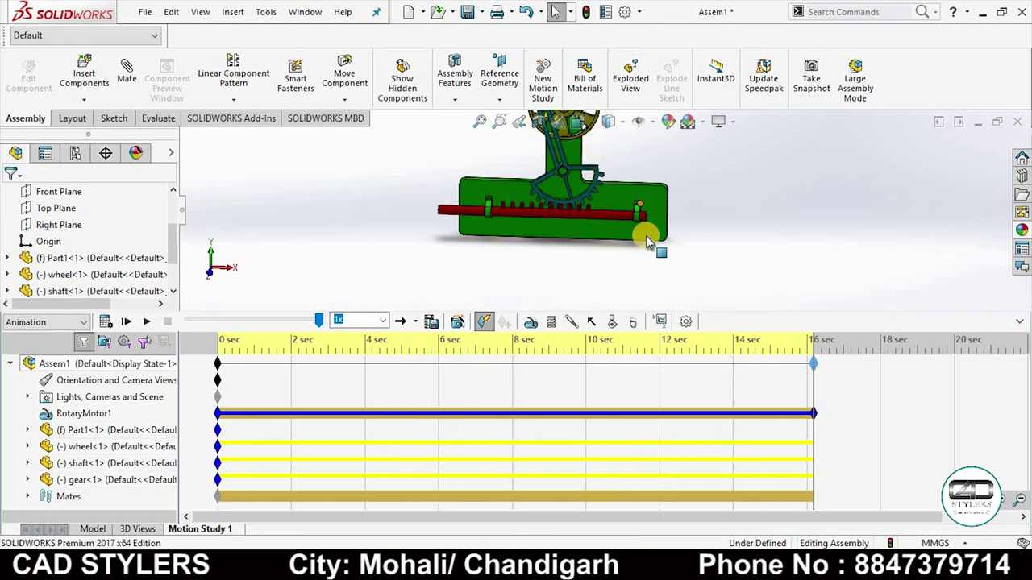
# Step: Shrink the MotionManager timeline panel to enlarge the model area
pyautogui.scroll(3, 650, 280)
pyautogui.scroll(-2, 666, 176)
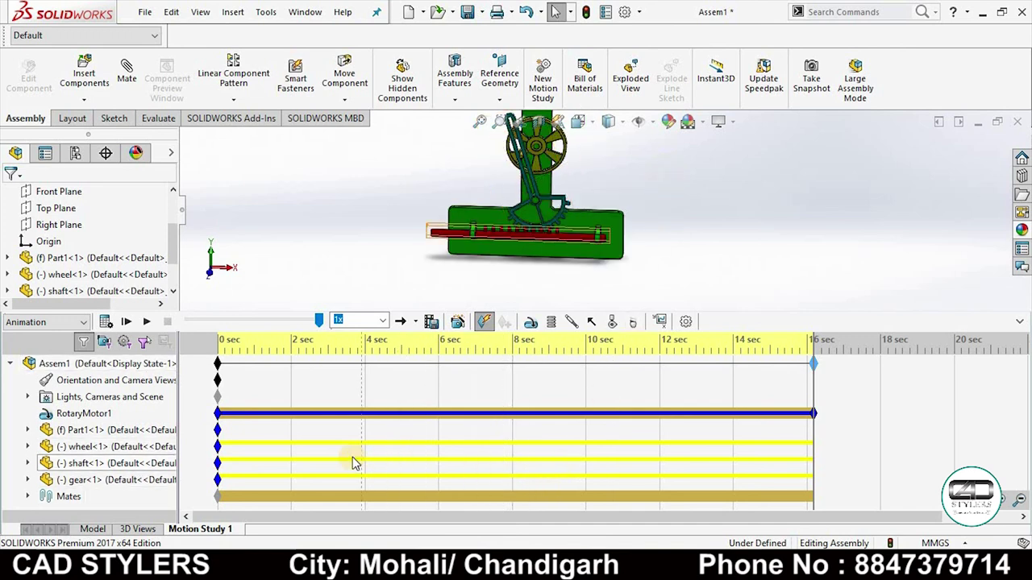
pyautogui.scroll(2, 653, 216)
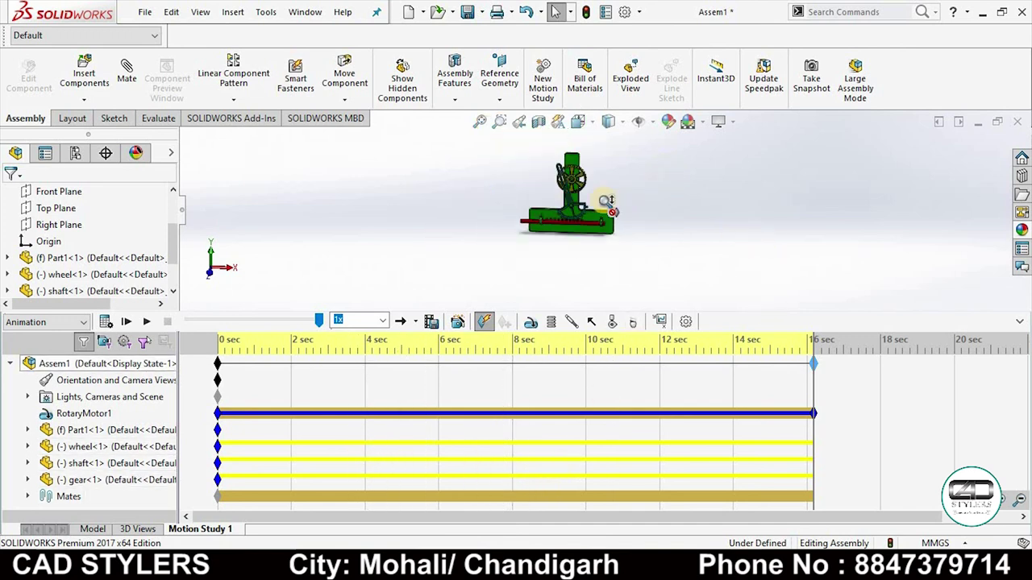
pyautogui.scroll(-2, 605, 206)
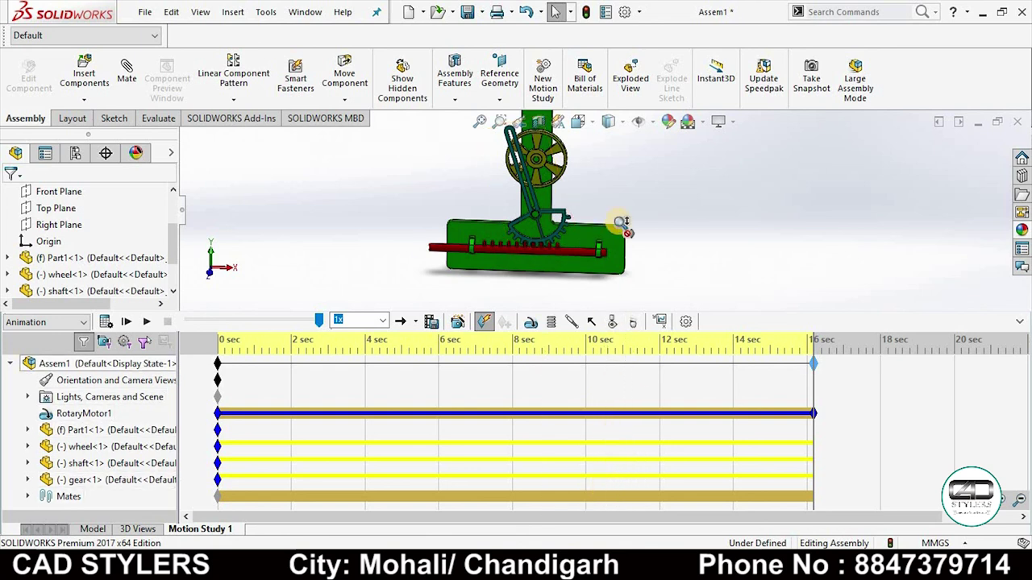
pyautogui.scroll(2, 613, 179)
pyautogui.scroll(-2, 612, 178)
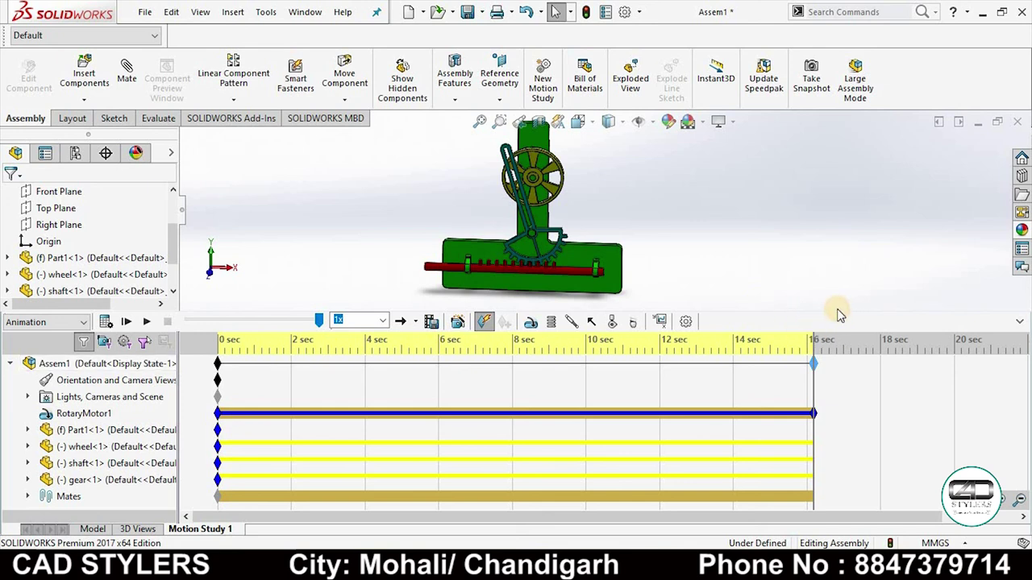
pyautogui.moveTo(836, 314); pyautogui.dragTo(837, 395)
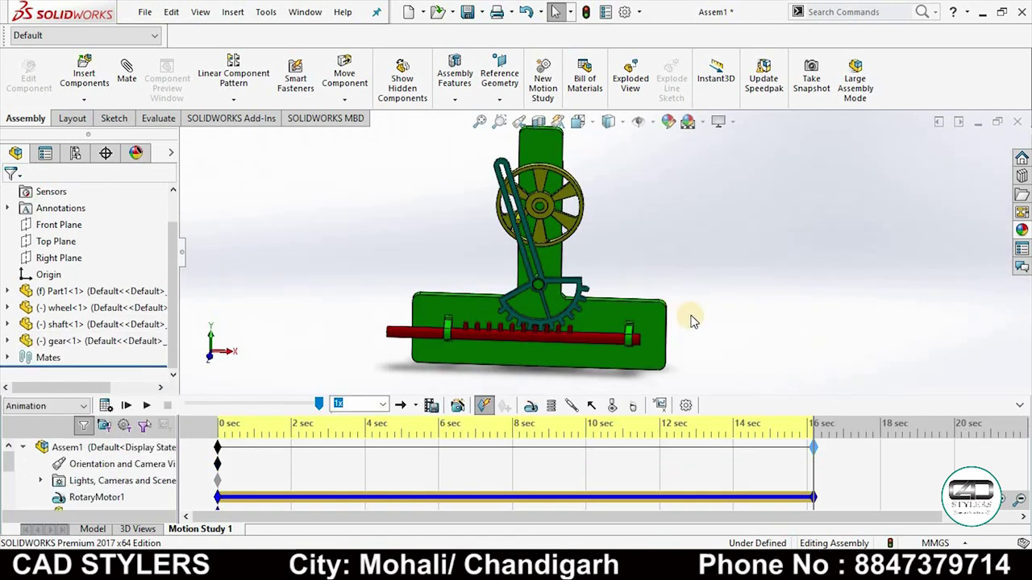
# Step: Inspect the wheel, gear and rack assembly from several angles, including the Front view
pyautogui.moveTo(691, 311); pyautogui.dragTo(700, 278, button='middle')
pyautogui.scroll(3, 675, 310)
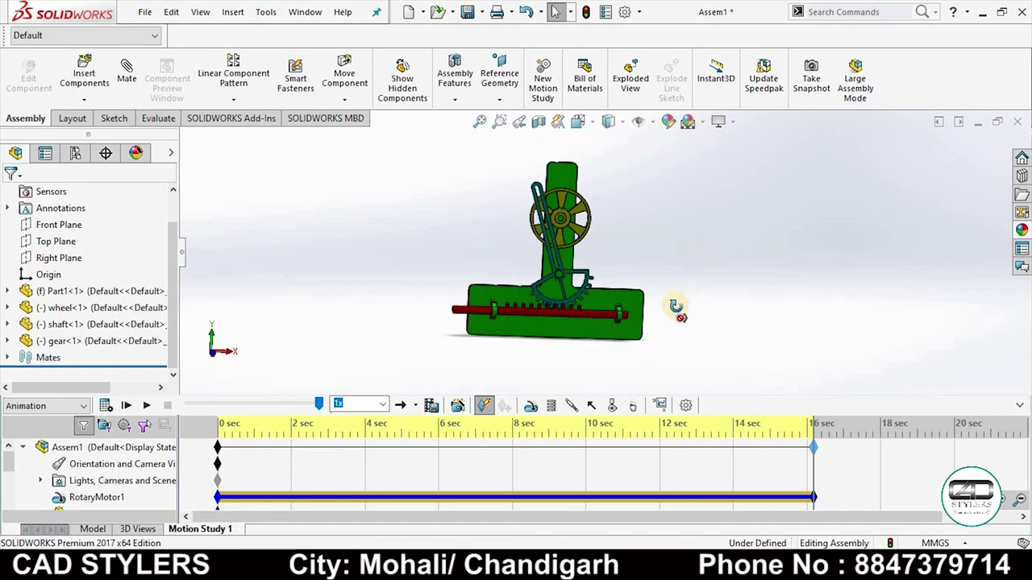
pyautogui.scroll(2, 669, 316)
pyautogui.scroll(-3, 669, 316)
pyautogui.moveTo(669, 316); pyautogui.dragTo(622, 344, button='middle')
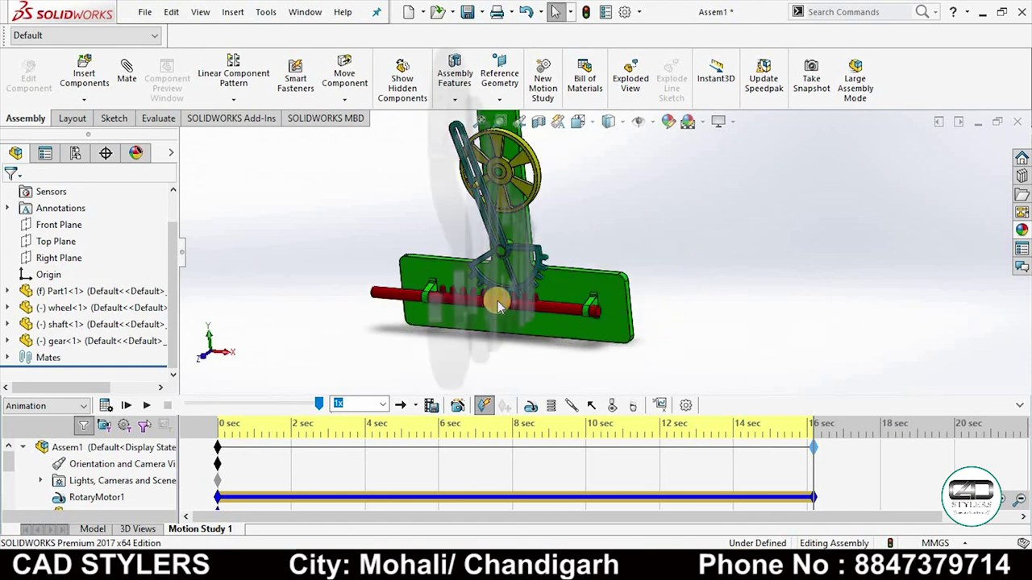
pyautogui.hotkey('ctrl', '1')
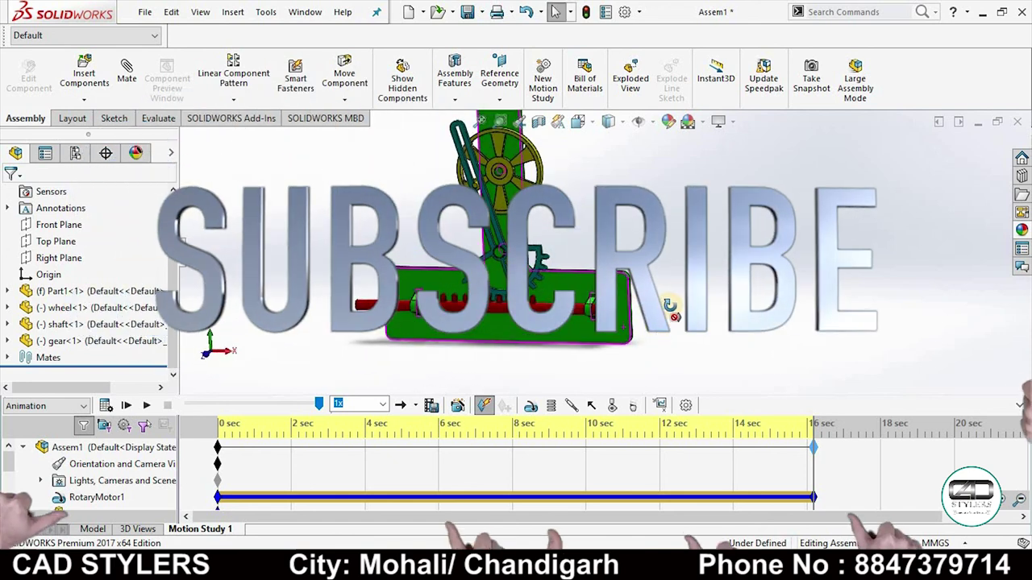
pyautogui.moveTo(622, 344)
pyautogui.mouseDown(button='middle')
pyautogui.moveTo(636, 237)
pyautogui.moveTo(619, 246)
pyautogui.moveTo(576, 319)
pyautogui.moveTo(630, 228)
pyautogui.mouseUp(button='middle')
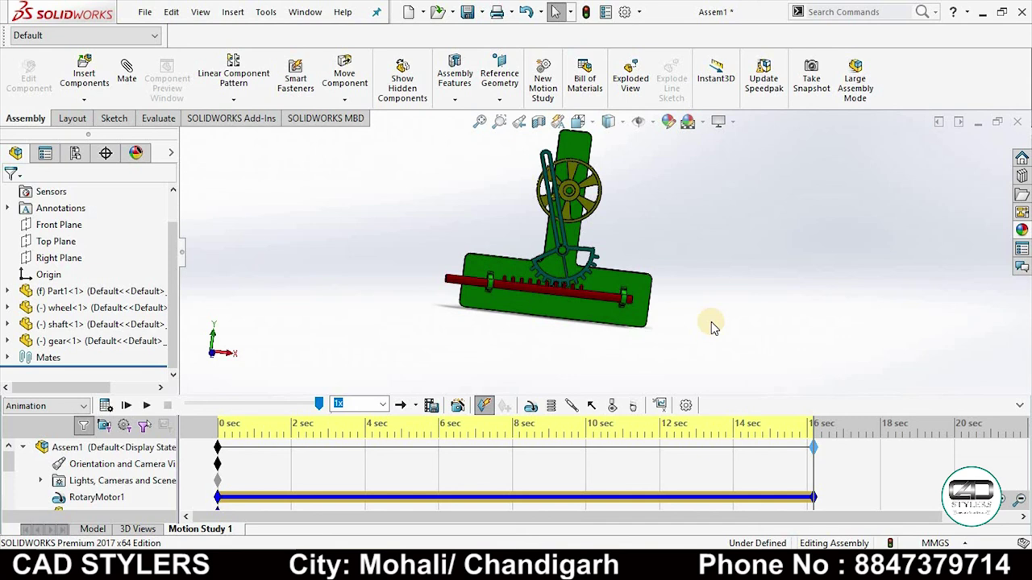
# Step: Save the entire animation as Microsoft AVI file Assem1 in the gear animation folder and accept compression to begin recording
pyautogui.click(431, 405)
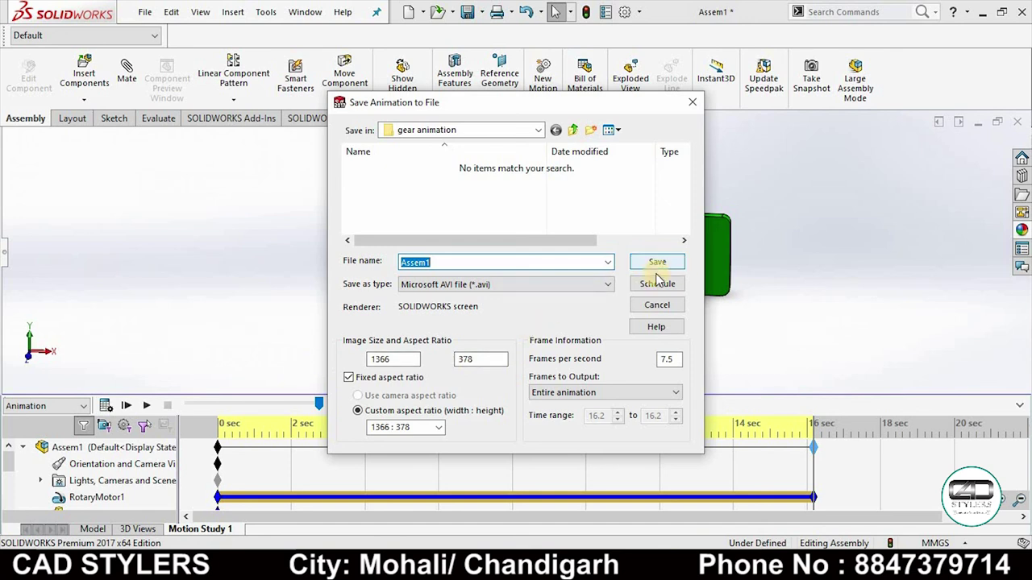
pyautogui.click(589, 286)
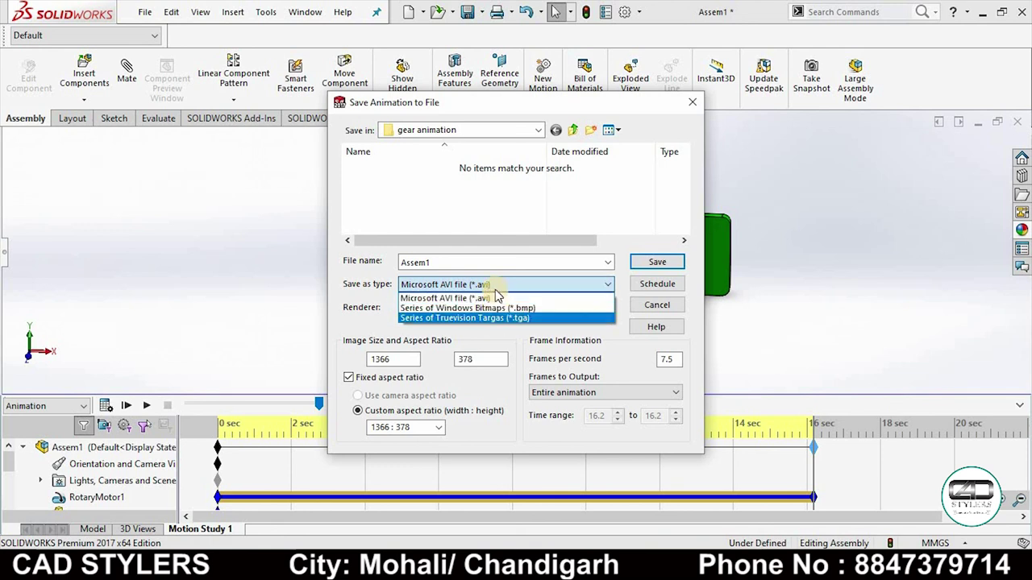
pyautogui.click(486, 298)
pyautogui.click(657, 263)
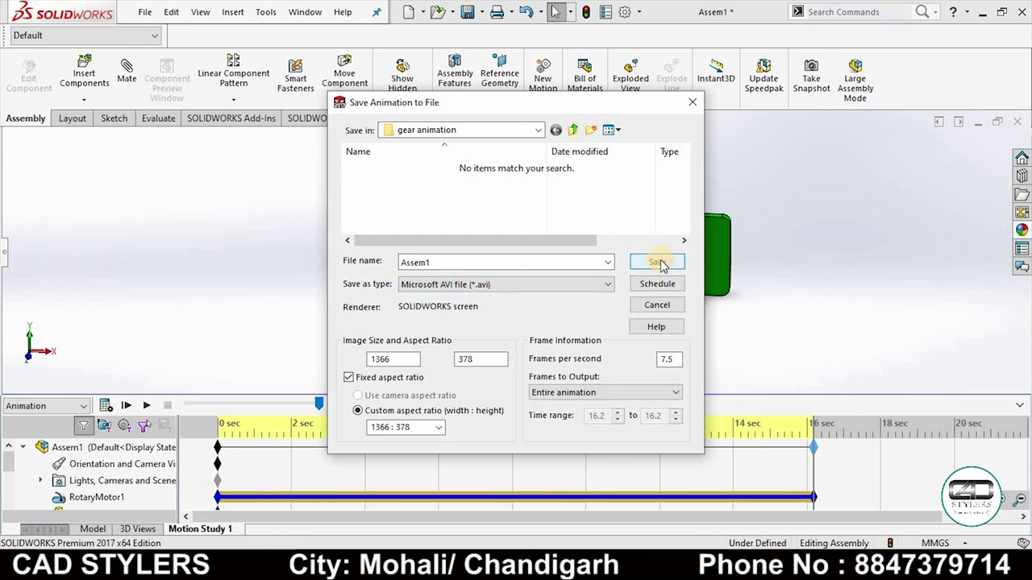
pyautogui.click(595, 392)
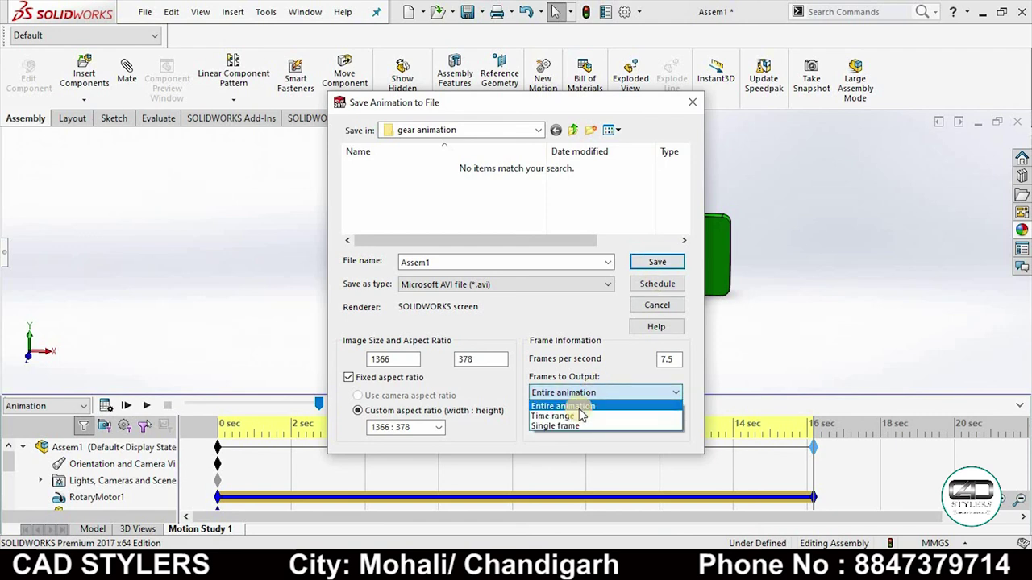
pyautogui.click(579, 414)
pyautogui.click(656, 265)
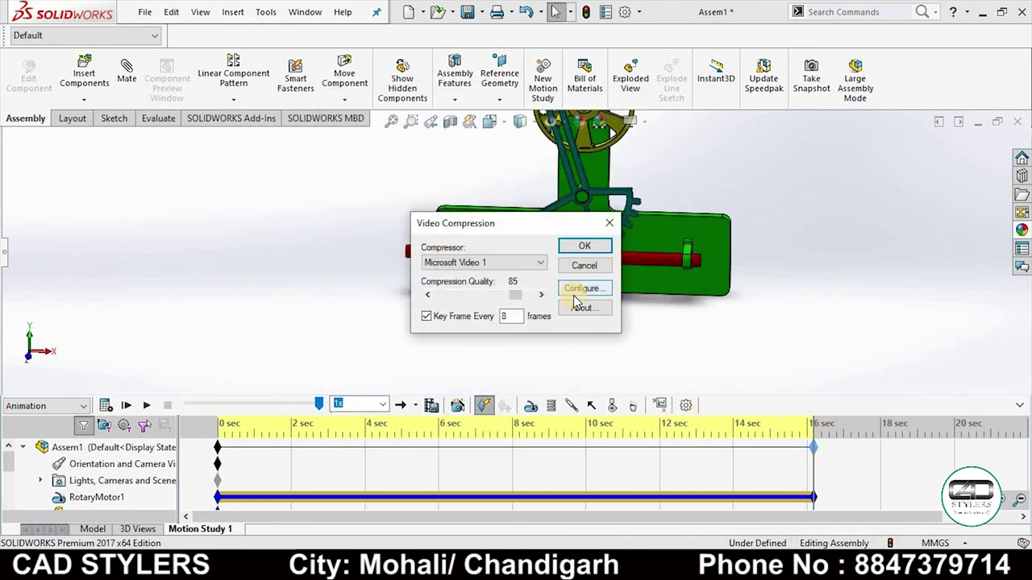
pyautogui.click(583, 246)
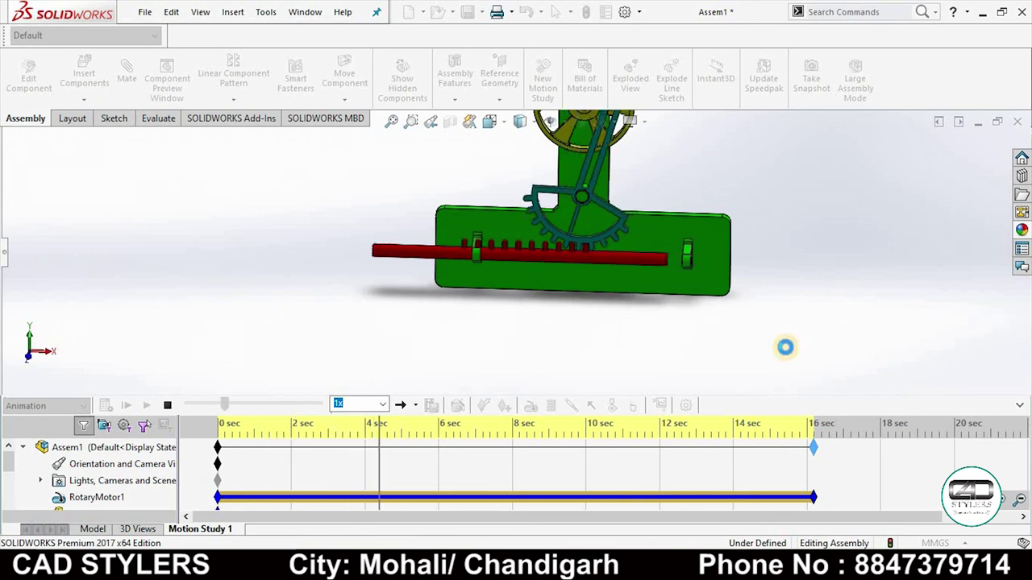
# Step: Stop the recording at about 6 seconds, then zoom and orbit the assembly to an angled view
pyautogui.click(166, 405)
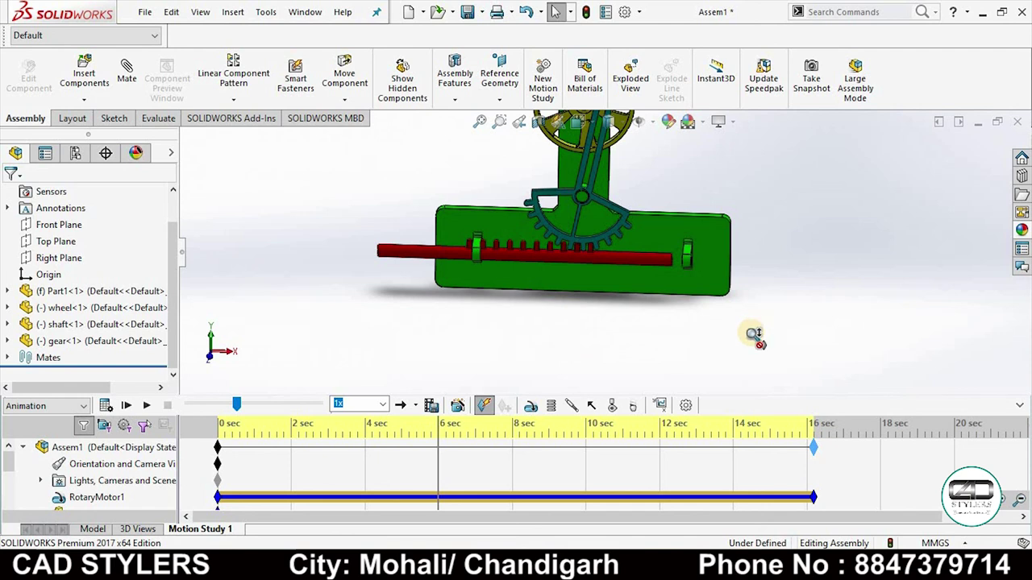
pyautogui.scroll(1, 752, 338)
pyautogui.scroll(2, 752, 339)
pyautogui.scroll(1, 740, 304)
pyautogui.scroll(-2, 621, 231)
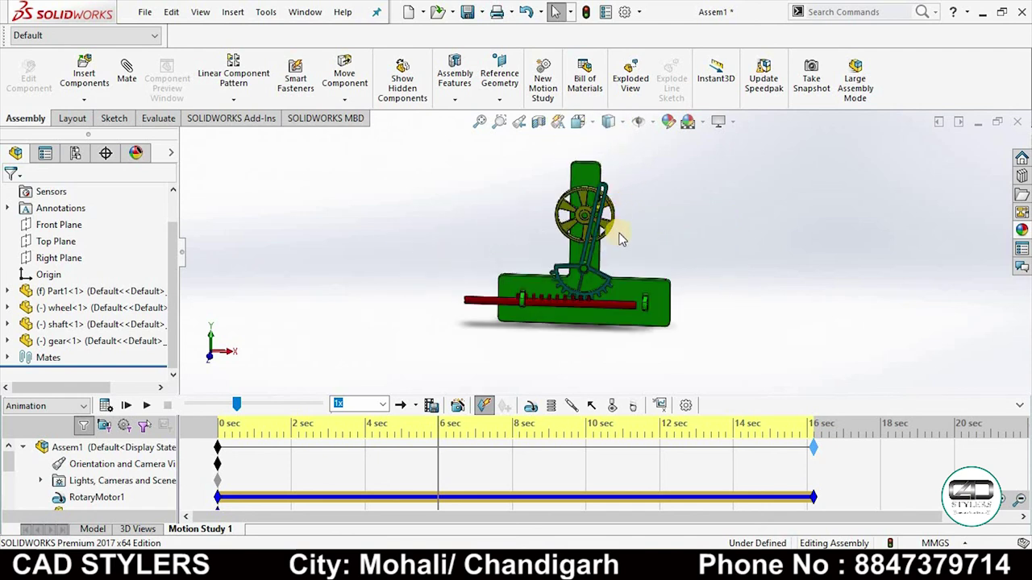
pyautogui.scroll(-3, 641, 262)
pyautogui.moveTo(644, 269)
pyautogui.mouseDown(button='middle')
pyautogui.moveTo(609, 303)
pyautogui.moveTo(645, 290)
pyautogui.mouseUp(button='middle')
pyautogui.scroll(3, 680, 314)
pyautogui.scroll(-3, 666, 293)
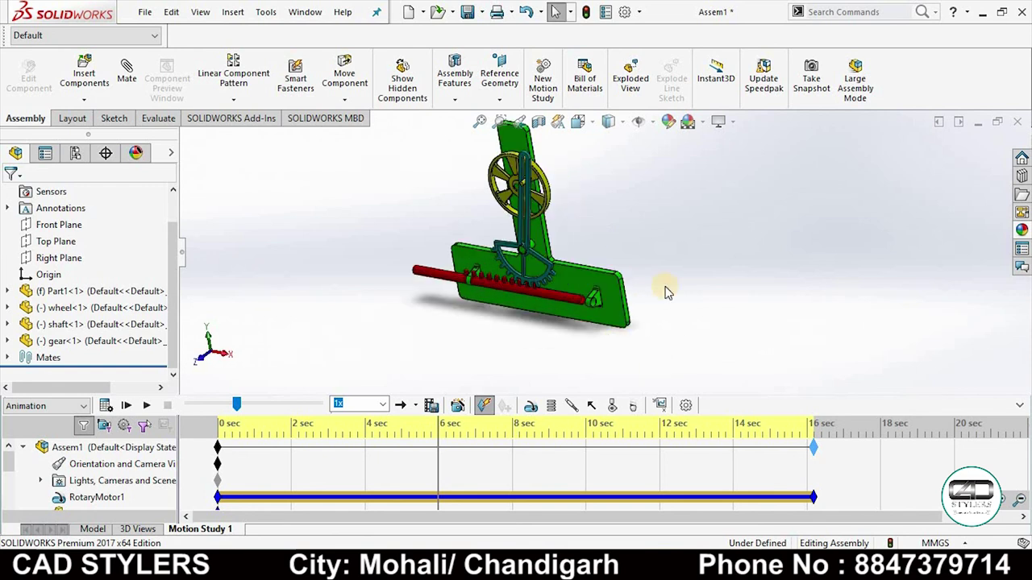